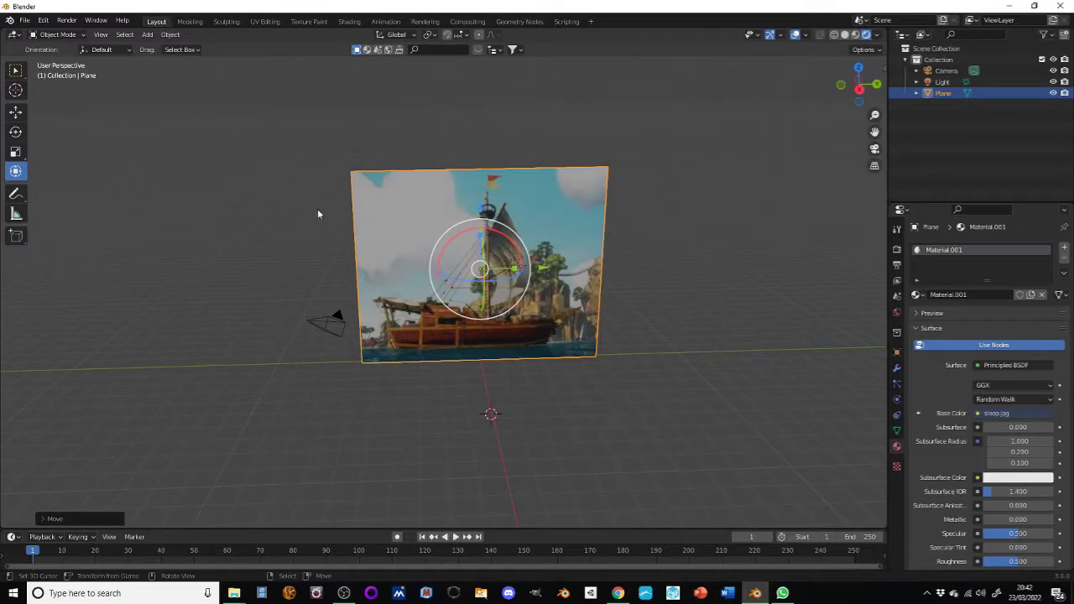
# Open the Add menu to place a cube in front of the sloop reference image.
pyautogui.click(147, 34)
# Add a cube and stretch it along X into a long box.
pyautogui.click(251, 67)
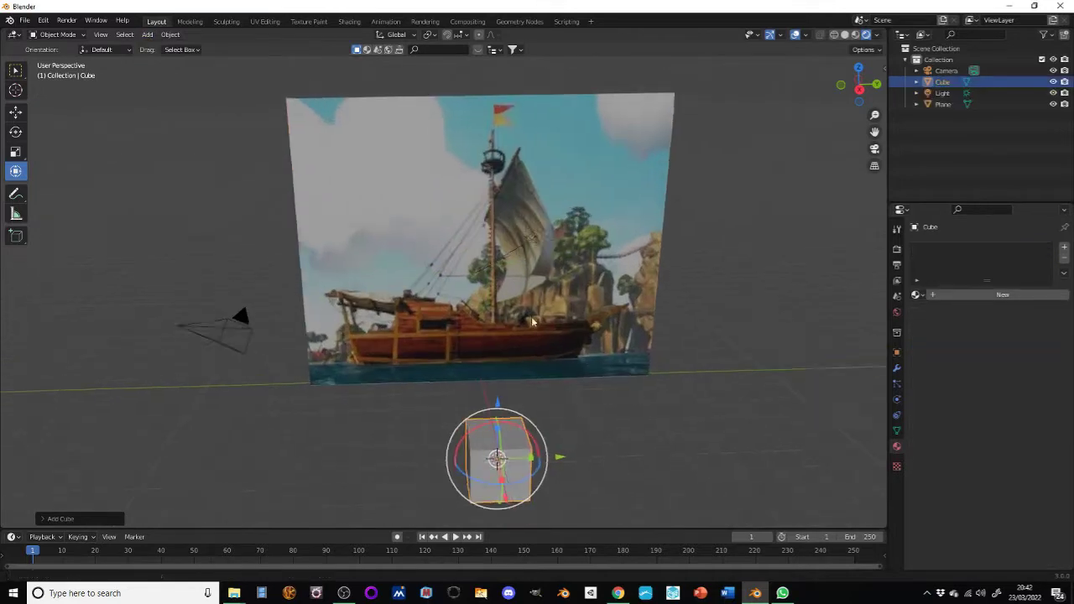
pyautogui.press('s')
pyautogui.press('x')
pyautogui.click(374, 353)
pyautogui.moveTo(374, 353)
pyautogui.mouseDown(button='middle')
pyautogui.moveTo(490, 225)
pyautogui.moveTo(672, 285)
pyautogui.moveTo(712, 372)
pyautogui.mouseUp(button='middle')
pyautogui.press('g')
pyautogui.press('z')
pyautogui.press('Escape')
pyautogui.press('s')
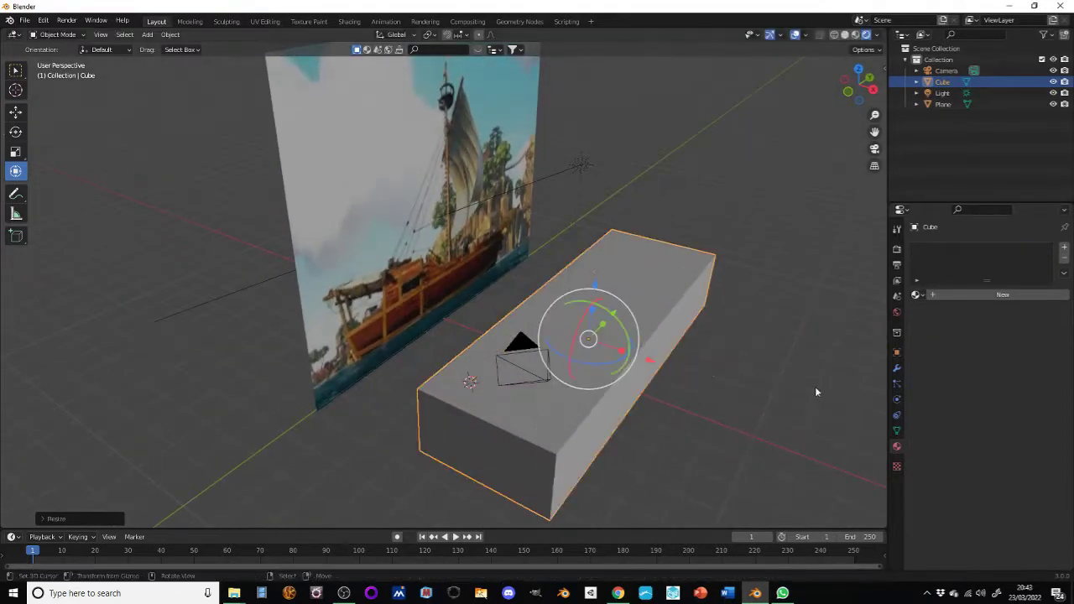
pyautogui.click(815, 391)
# In Edit Mode, shrink the end face and push it out into a pointed bow.
pyautogui.click(57, 34)
pyautogui.click(60, 66)
pyautogui.press('s')
pyautogui.click(671, 472)
pyautogui.moveTo(671, 472); pyautogui.dragTo(520, 403, button='middle')
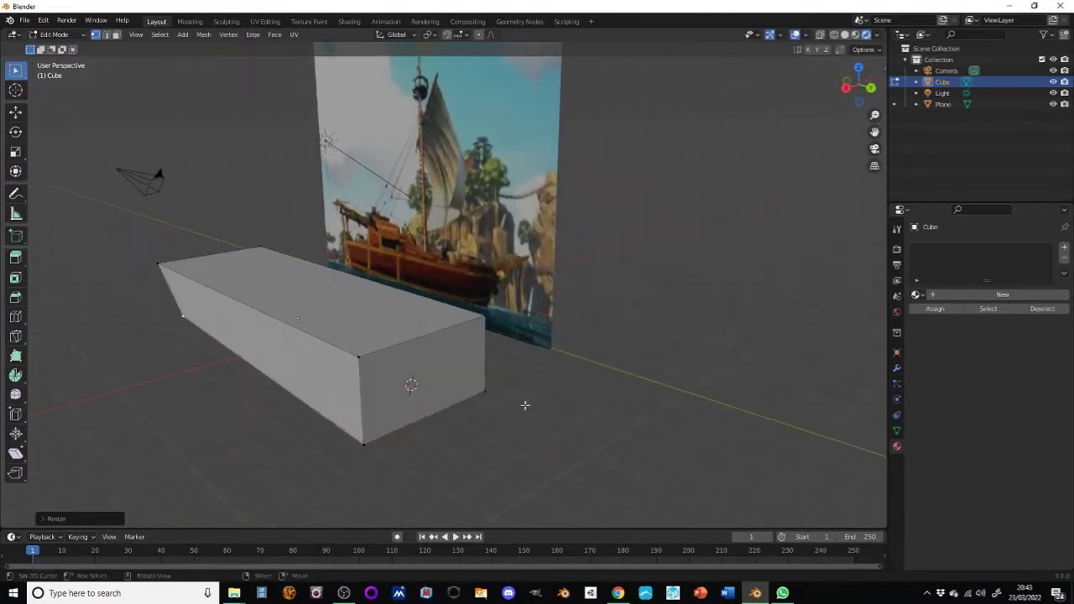
pyautogui.press('s')
pyautogui.click(453, 409)
pyautogui.moveTo(453, 410); pyautogui.dragTo(546, 319, button='middle')
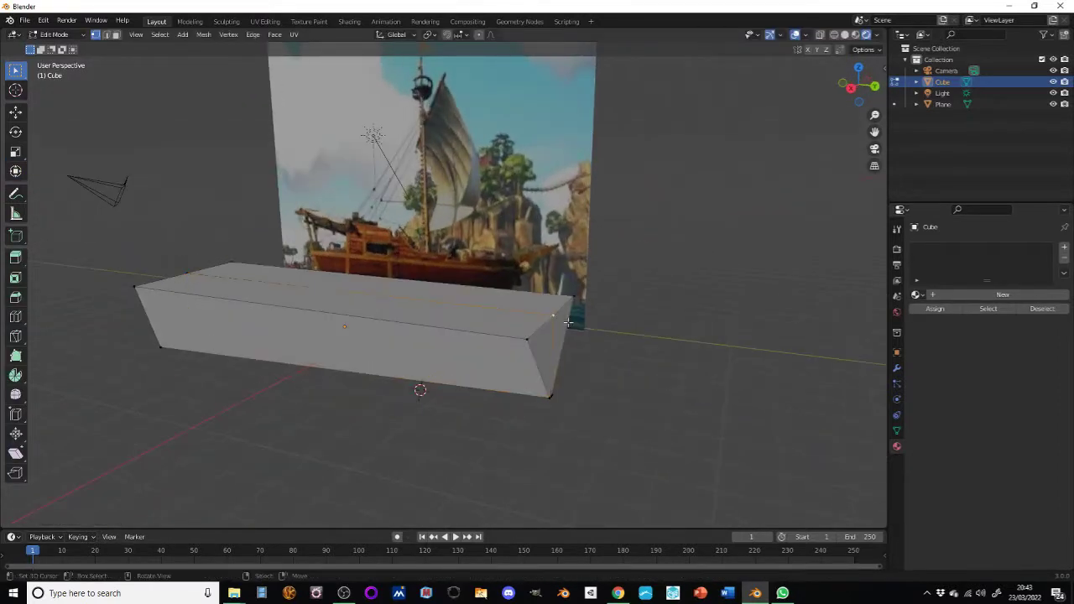
pyautogui.moveTo(615, 323); pyautogui.dragTo(691, 329)
# Add two edge loops along the length of the hull.
pyautogui.hotkey('ctrl', 'r')
pyautogui.moveTo(691, 329)
pyautogui.mouseDown(button='middle')
pyautogui.moveTo(437, 399)
pyautogui.moveTo(592, 264)
pyautogui.mouseUp(button='middle')
pyautogui.click(437, 399)
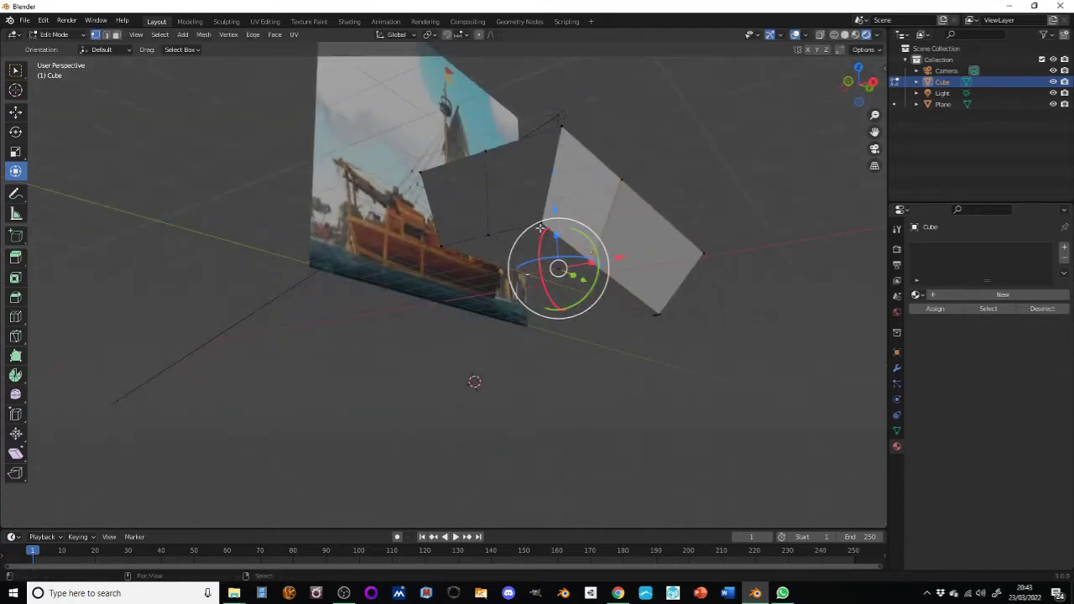
pyautogui.click(707, 312)
pyautogui.moveTo(707, 311)
pyautogui.mouseDown(button='middle')
pyautogui.moveTo(363, 286)
pyautogui.moveTo(469, 314)
pyautogui.moveTo(285, 363)
pyautogui.mouseUp(button='middle')
pyautogui.hotkey('ctrl', 'r')
pyautogui.click(363, 286)
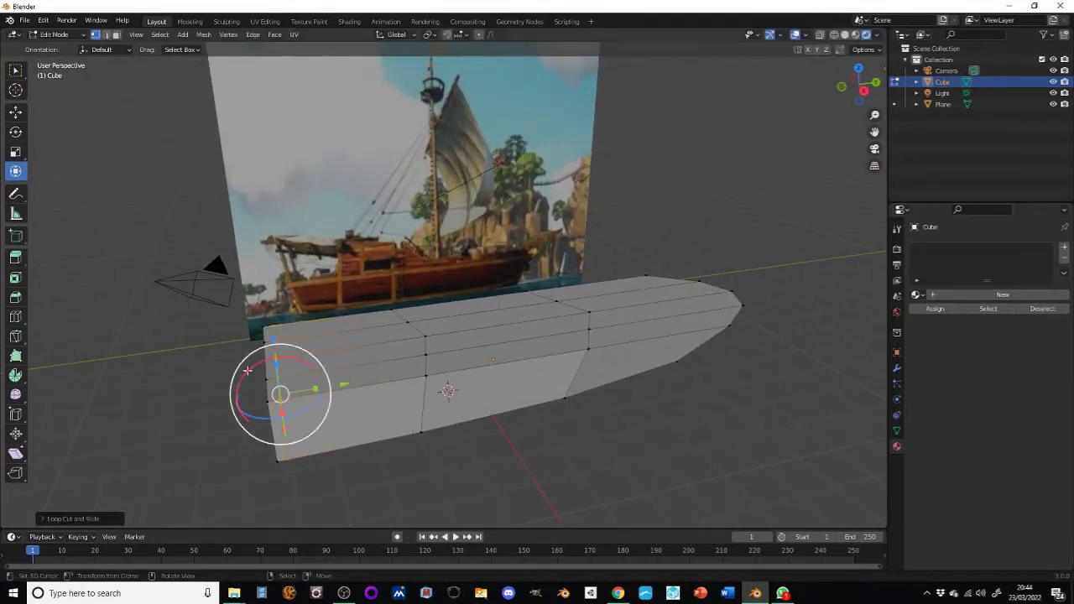
pyautogui.click(462, 330)
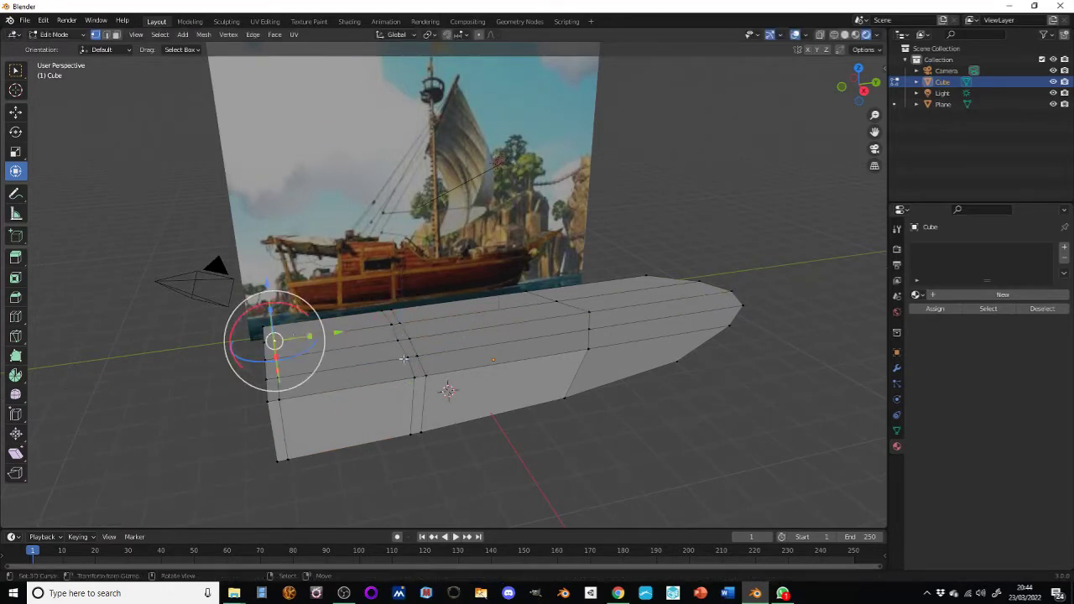
pyautogui.moveTo(404, 358); pyautogui.dragTo(388, 385, button='middle')
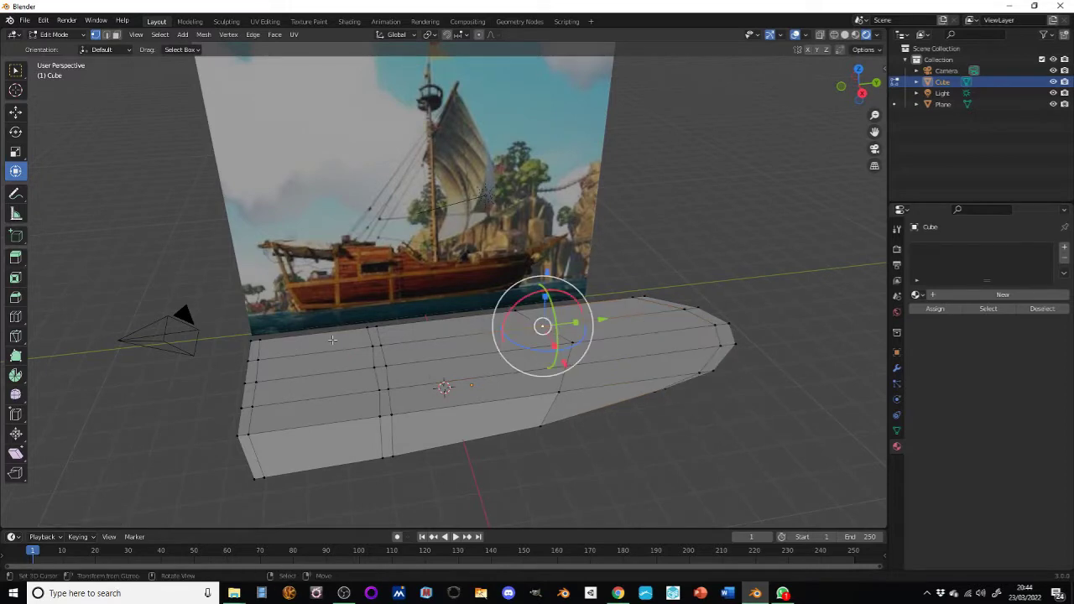
pyautogui.moveTo(243, 425); pyautogui.dragTo(83, 67, button='middle')
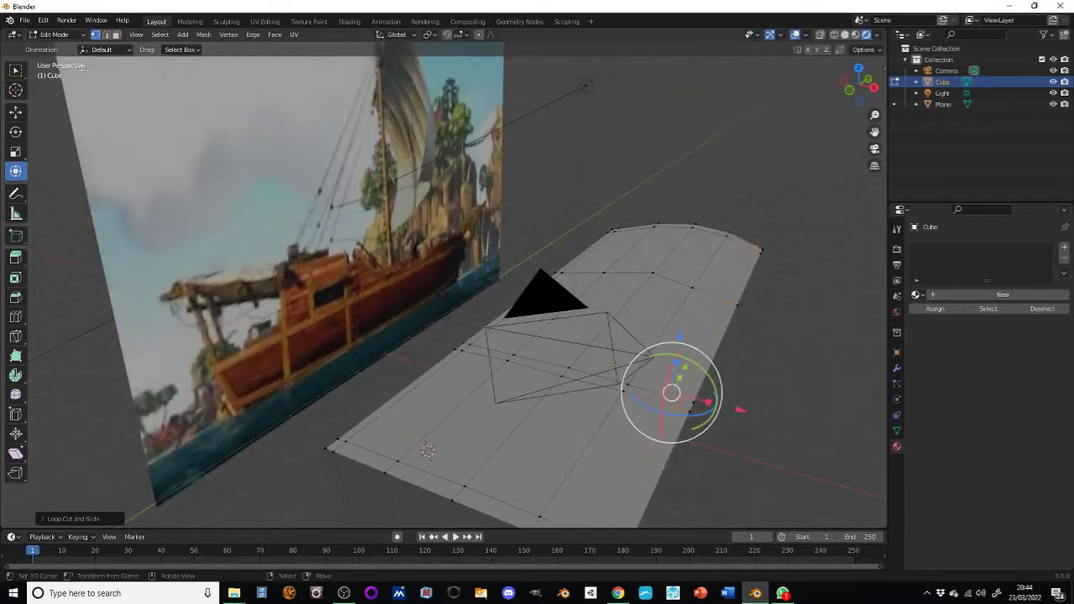
# Select the hull's top faces, extrude them and scale them inward along Y to form a rim.
pyautogui.click(119, 37)
pyautogui.moveTo(336, 252); pyautogui.dragTo(419, 352, button='middle')
pyautogui.click(420, 360)
pyautogui.keyDown('shift'); pyautogui.click(395, 420); pyautogui.keyUp('shift')
pyautogui.moveTo(395, 419); pyautogui.dragTo(571, 302, button='middle')
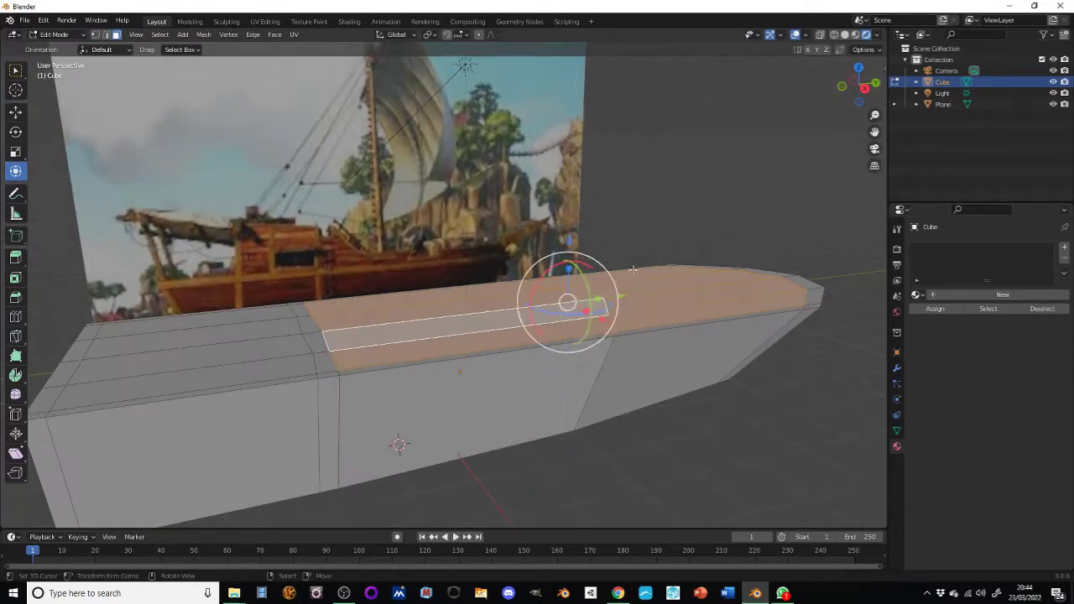
pyautogui.press('e')
pyautogui.click(645, 336)
pyautogui.moveTo(645, 335)
pyautogui.mouseDown(button='middle')
pyautogui.moveTo(722, 361)
pyautogui.moveTo(411, 445)
pyautogui.mouseUp(button='middle')
pyautogui.press('s')
pyautogui.press('y')
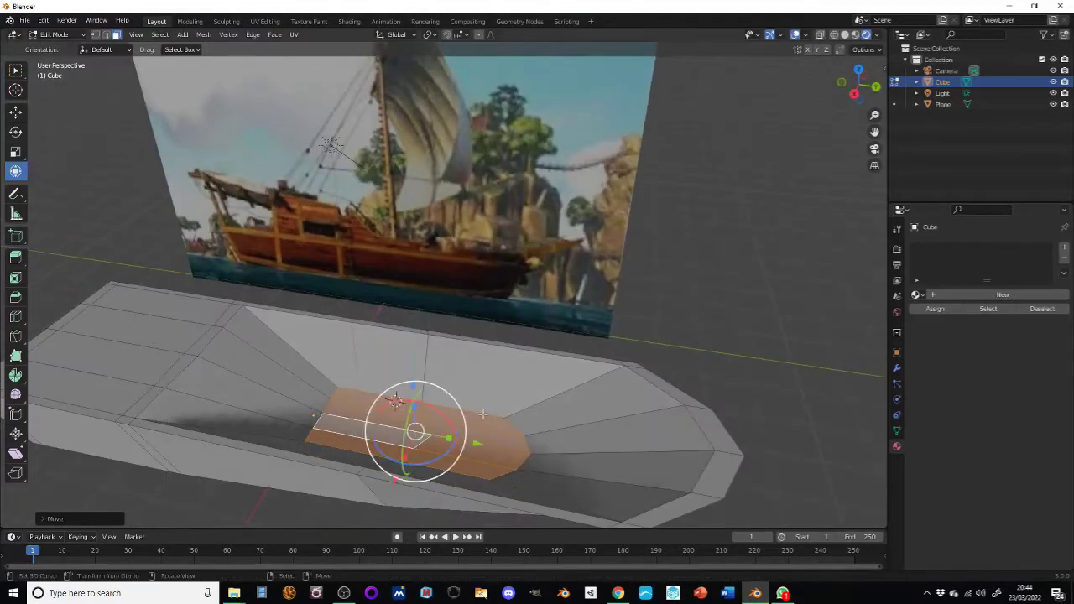
pyautogui.click(503, 428)
pyautogui.moveTo(504, 428)
pyautogui.mouseDown(button='middle')
pyautogui.moveTo(729, 365)
pyautogui.moveTo(585, 364)
pyautogui.moveTo(638, 373)
pyautogui.moveTo(603, 224)
pyautogui.moveTo(587, 252)
pyautogui.moveTo(624, 271)
pyautogui.moveTo(542, 348)
pyautogui.moveTo(402, 360)
pyautogui.mouseUp(button='middle')
pyautogui.press('s')
pyautogui.click(780, 378)
# Lower the inset deck along Z and nudge a vertex at the hollow's edge.
pyautogui.press('s')
pyautogui.press('g')
pyautogui.press('z')
pyautogui.click(626, 271)
pyautogui.rightClick(591, 353)
pyautogui.click(235, 453)
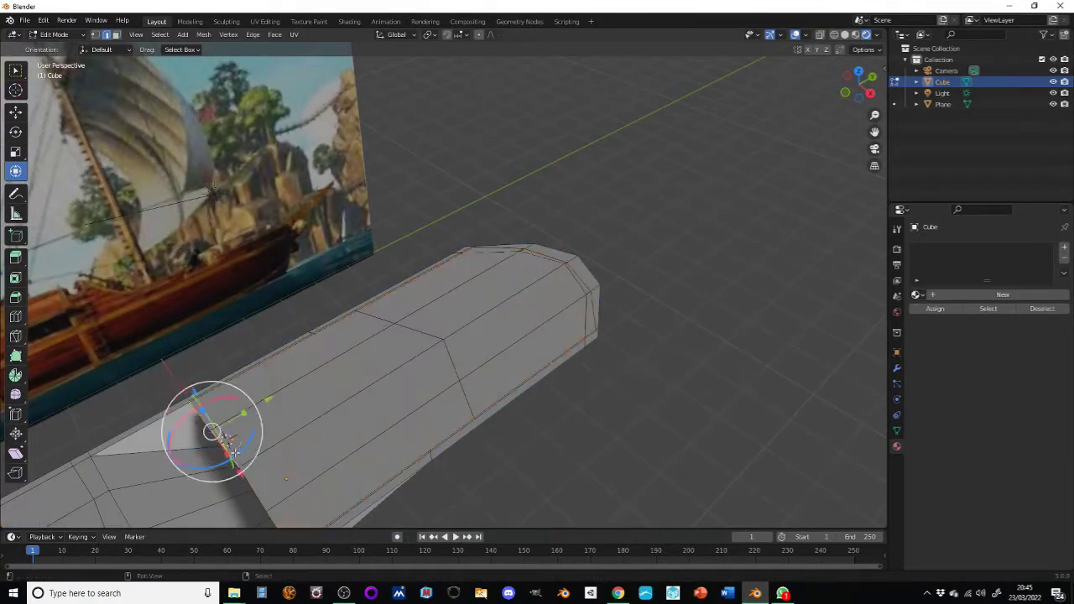
pyautogui.moveTo(235, 453); pyautogui.dragTo(340, 289, button='middle')
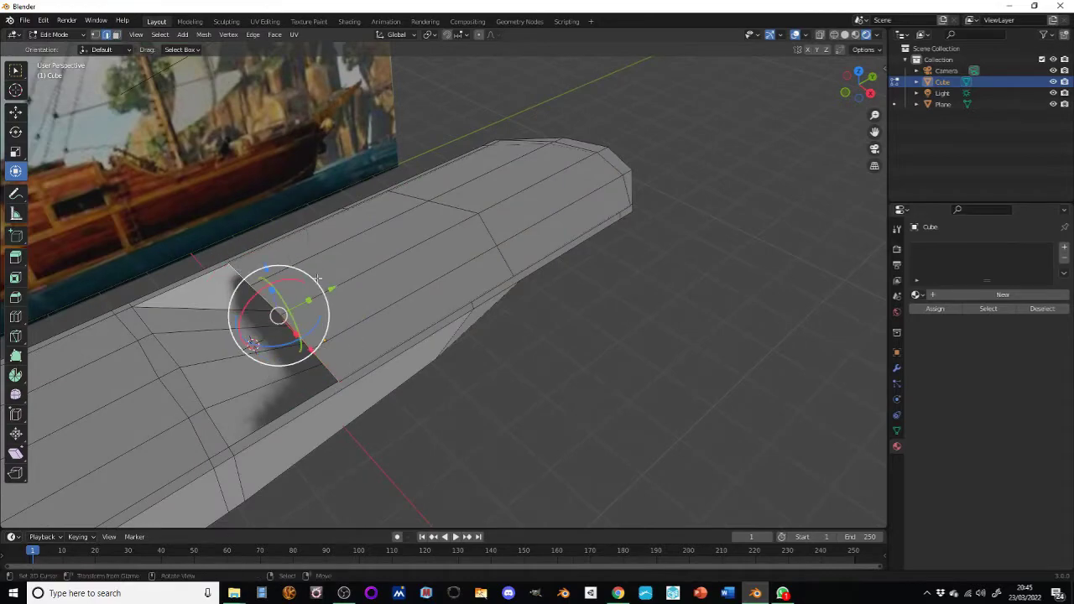
pyautogui.moveTo(278, 315); pyautogui.dragTo(282, 290)
pyautogui.click(199, 298)
pyautogui.moveTo(199, 298)
pyautogui.mouseDown(button='middle')
pyautogui.moveTo(168, 311)
pyautogui.moveTo(302, 436)
pyautogui.moveTo(226, 369)
pyautogui.moveTo(300, 302)
pyautogui.moveTo(415, 321)
pyautogui.moveTo(385, 425)
pyautogui.mouseUp(button='middle')
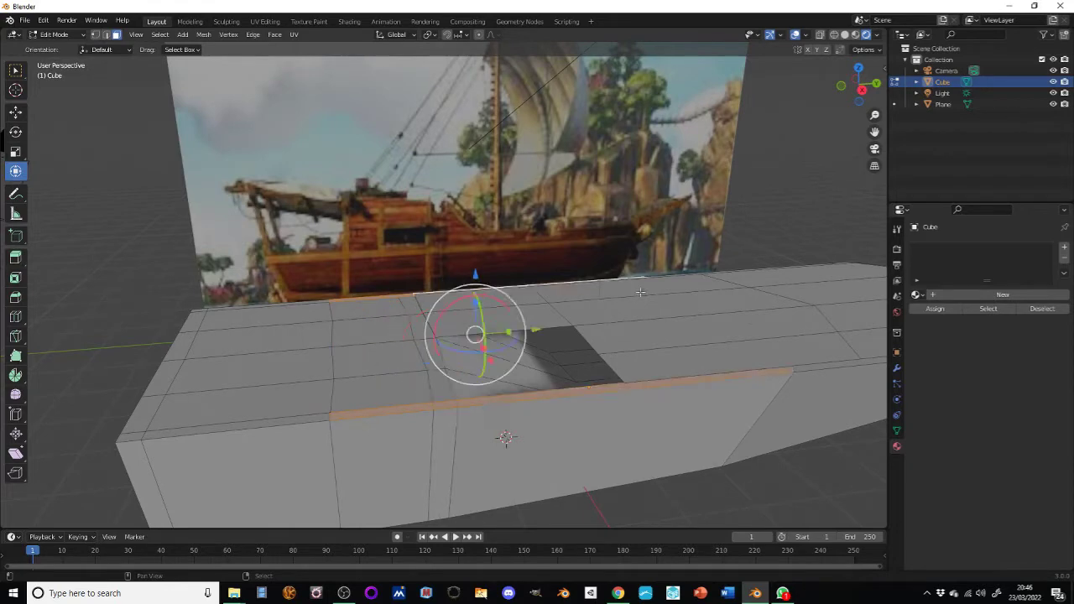
# Extrude the rear edge loop upward into a cabin wall.
pyautogui.moveTo(640, 292); pyautogui.dragTo(783, 399, button='middle')
pyautogui.moveTo(778, 331)
pyautogui.mouseDown(button='middle')
pyautogui.moveTo(522, 377)
pyautogui.moveTo(509, 376)
pyautogui.moveTo(609, 336)
pyautogui.moveTo(257, 350)
pyautogui.mouseUp(button='middle')
pyautogui.press('e')
pyautogui.click(610, 331)
pyautogui.moveTo(410, 403); pyautogui.dragTo(382, 394, button='middle')
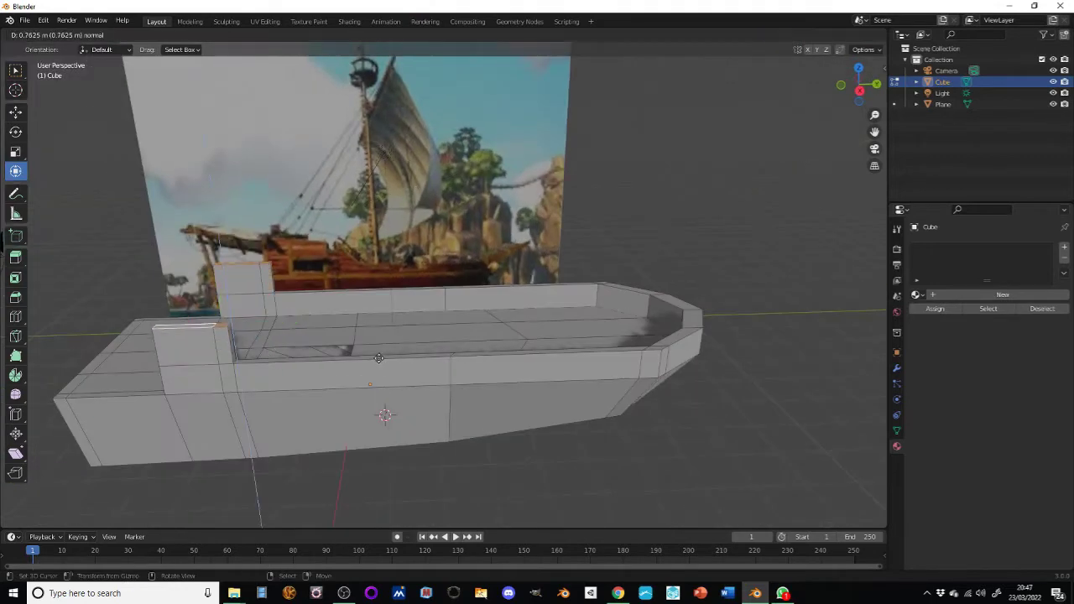
pyautogui.click(307, 297)
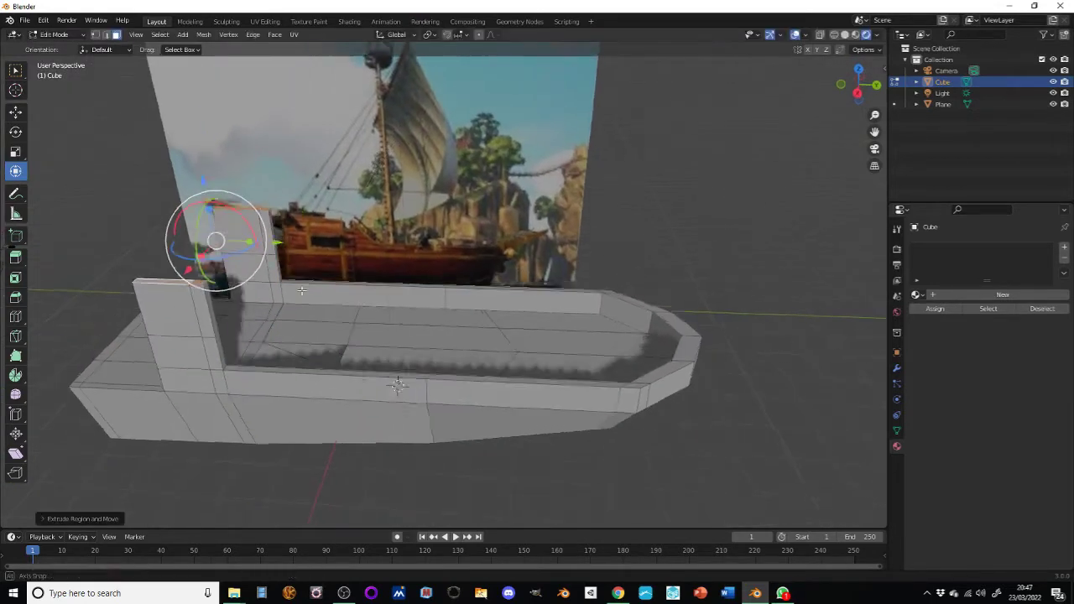
pyautogui.moveTo(306, 297); pyautogui.dragTo(274, 225, button='middle')
pyautogui.click(390, 251)
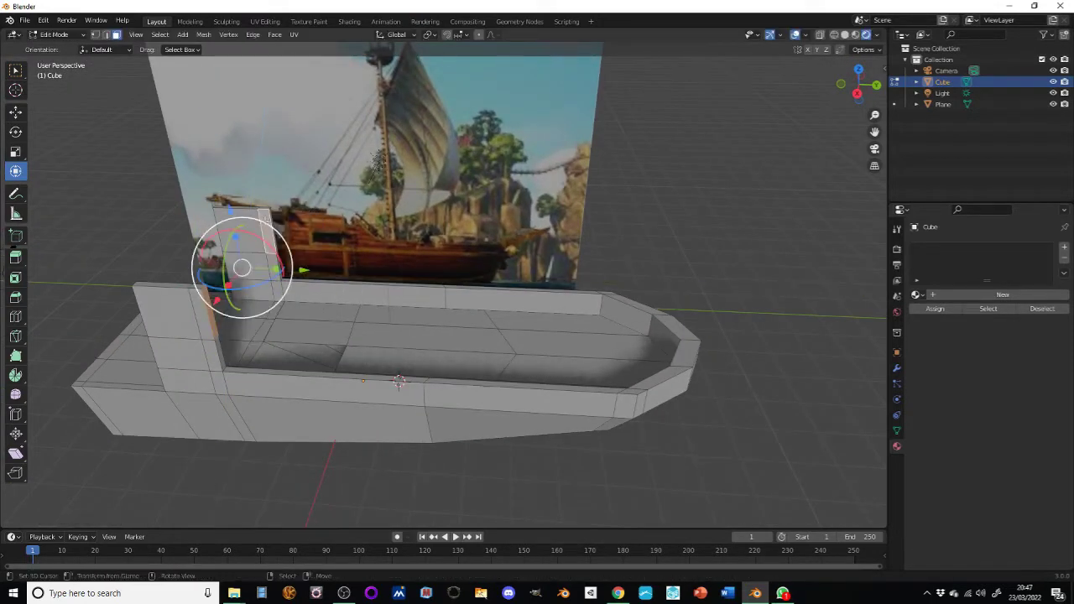
# Extrude the cabin wall higher and shift its top to slant the front edge.
pyautogui.press('e')
pyautogui.click(428, 333)
pyautogui.moveTo(428, 334); pyautogui.dragTo(368, 286, button='middle')
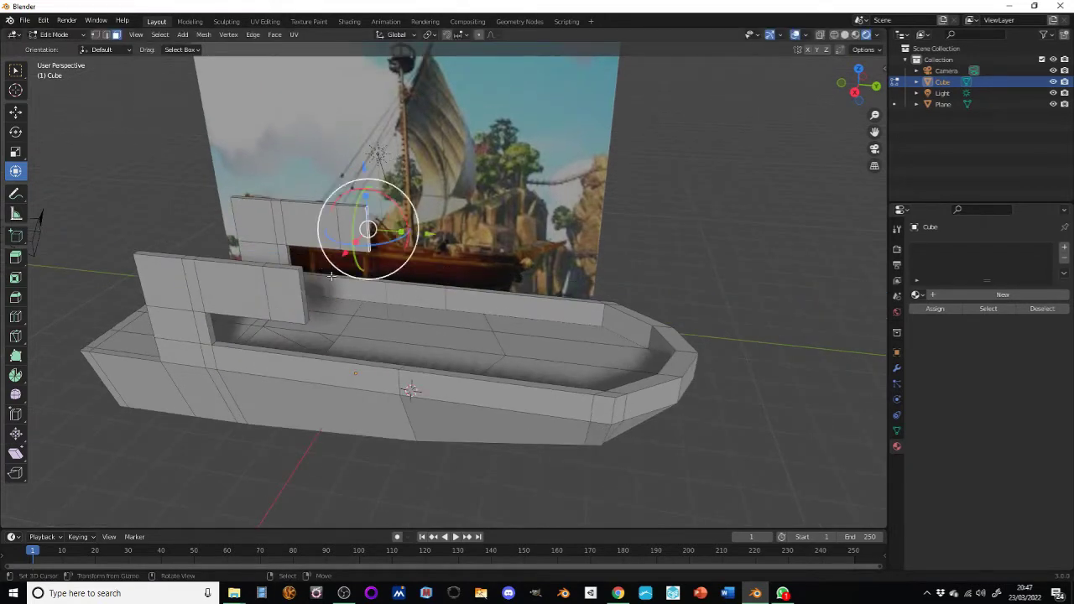
pyautogui.press('g')
pyautogui.click(385, 242)
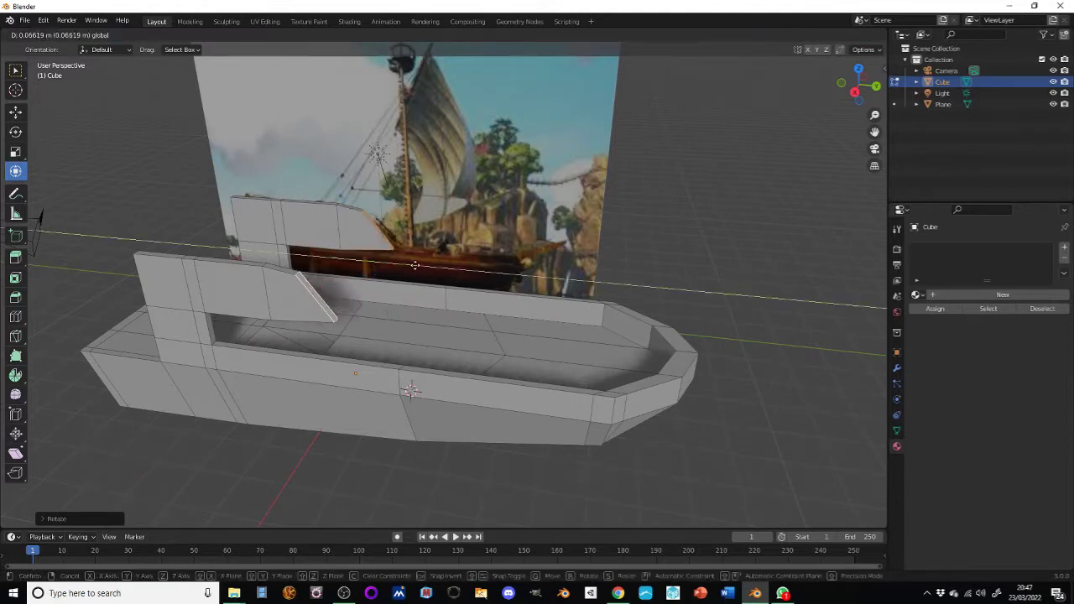
pyautogui.click(415, 265)
pyautogui.moveTo(414, 265); pyautogui.dragTo(379, 479, button='middle')
pyautogui.scroll(3, 434, 299)
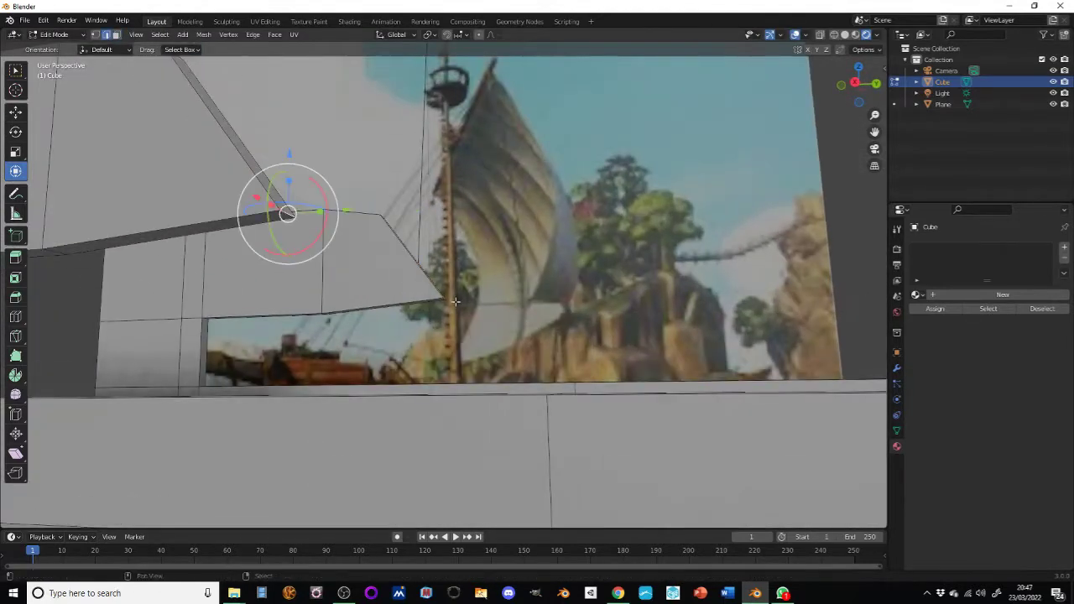
pyautogui.moveTo(332, 202); pyautogui.dragTo(392, 375, button='middle')
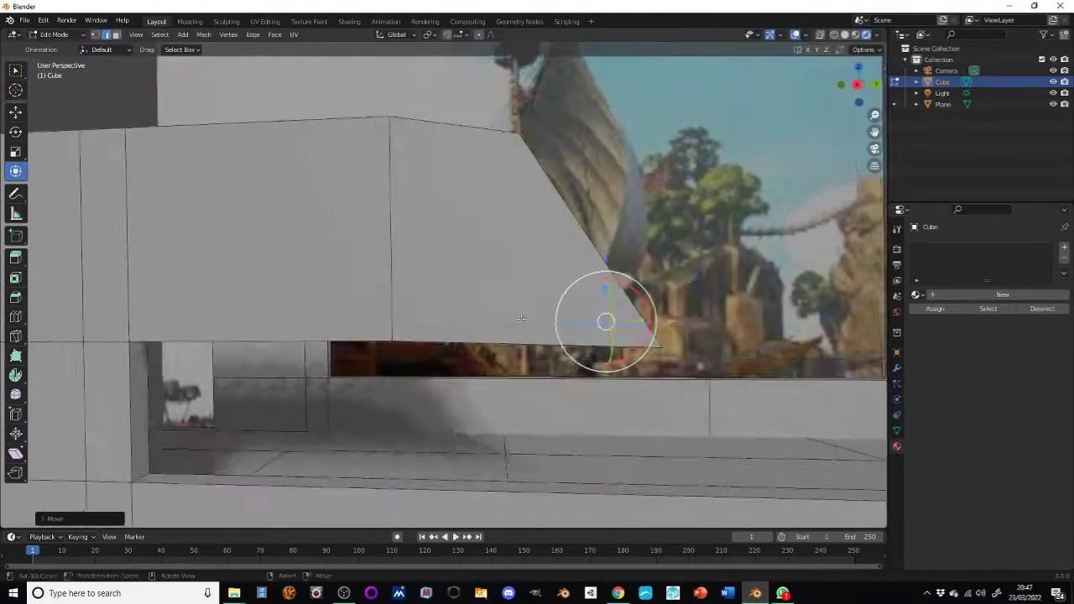
# Cut a loop into the cabin wall for the window openings.
pyautogui.press('g')
pyautogui.press('g')
pyautogui.click(623, 366)
pyautogui.click(632, 369)
pyautogui.moveTo(632, 370); pyautogui.dragTo(244, 100, button='middle')
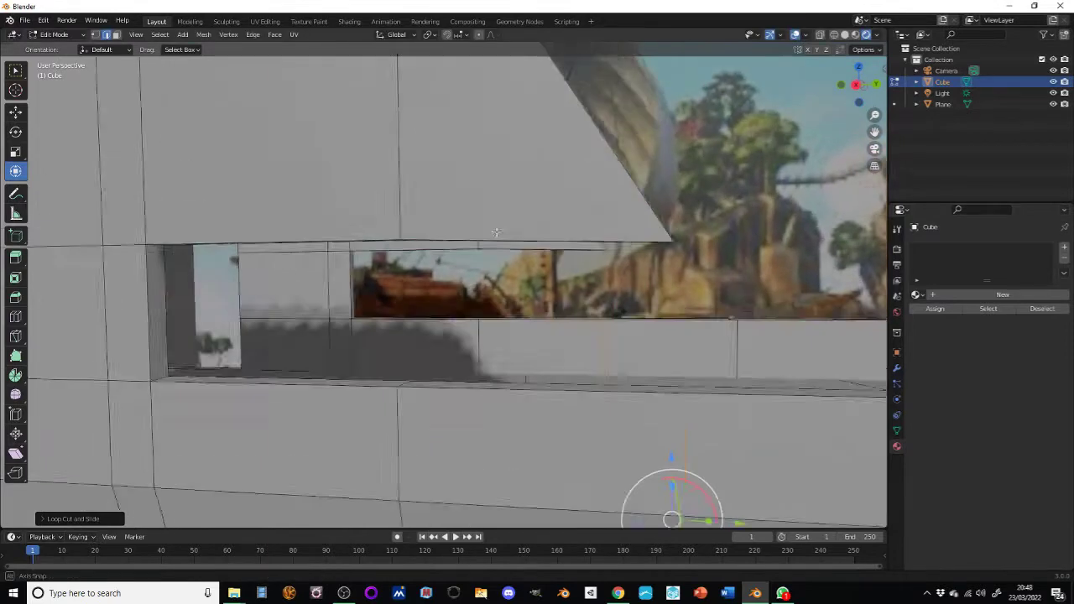
pyautogui.moveTo(546, 262); pyautogui.dragTo(580, 326, button='middle')
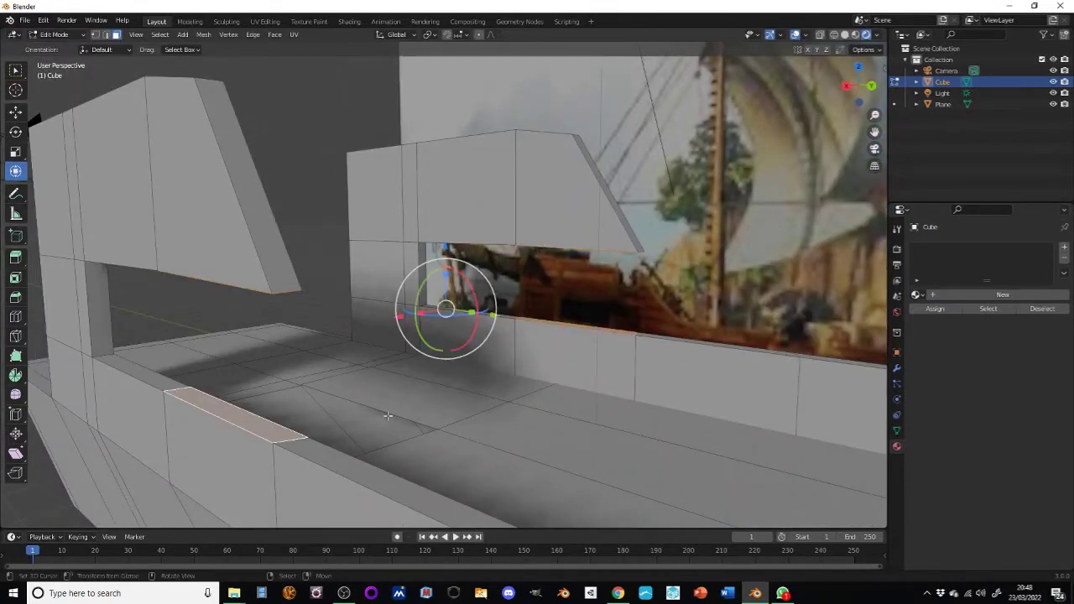
pyautogui.moveTo(388, 416); pyautogui.dragTo(381, 204, button='middle')
pyautogui.moveTo(387, 343)
pyautogui.mouseDown(button='middle')
pyautogui.moveTo(379, 273)
pyautogui.moveTo(339, 324)
pyautogui.moveTo(611, 314)
pyautogui.moveTo(480, 257)
pyautogui.mouseUp(button='middle')
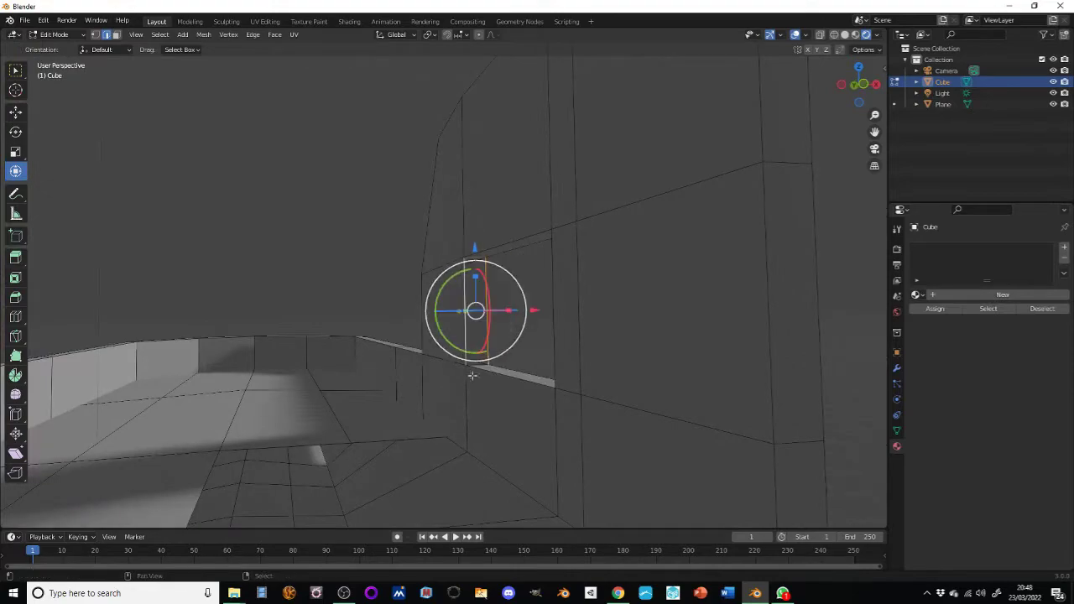
pyautogui.moveTo(473, 375); pyautogui.dragTo(532, 335, button='middle')
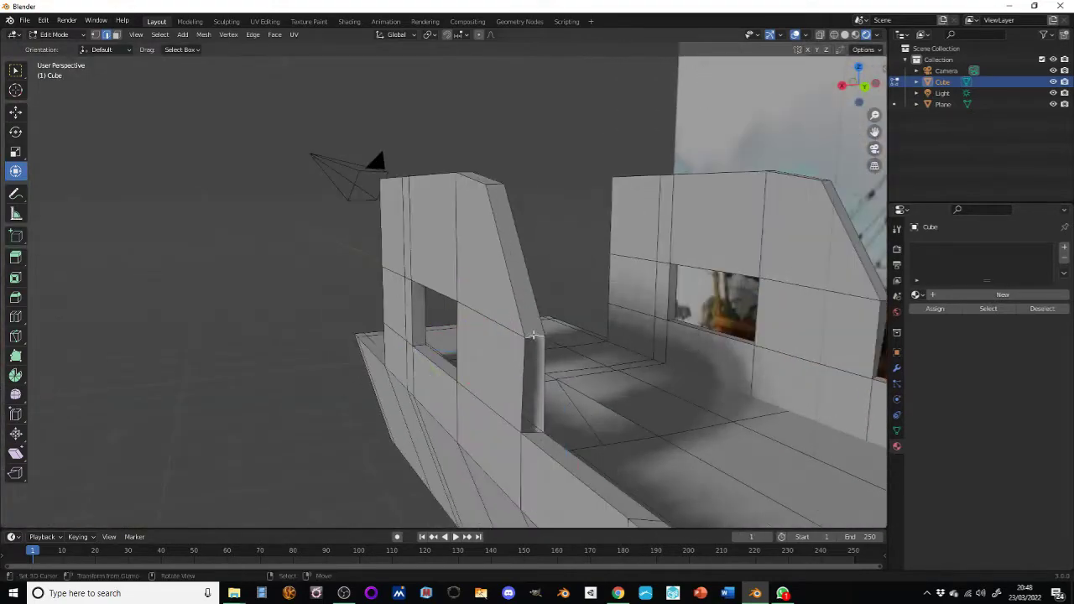
# Add edge loops along the deck and across the cabin floor.
pyautogui.moveTo(537, 430)
pyautogui.mouseDown(button='middle')
pyautogui.moveTo(554, 311)
pyautogui.moveTo(403, 290)
pyautogui.moveTo(230, 408)
pyautogui.moveTo(382, 383)
pyautogui.moveTo(353, 390)
pyautogui.mouseUp(button='middle')
pyautogui.hotkey('ctrl', 'r')
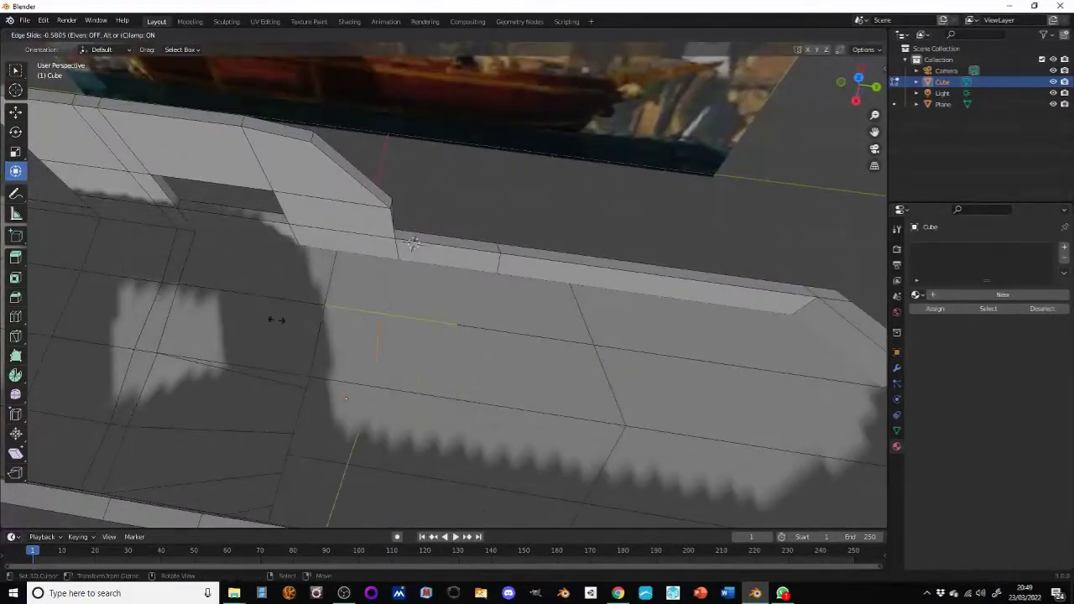
pyautogui.click(352, 287)
pyautogui.moveTo(332, 332)
pyautogui.mouseDown(button='middle')
pyautogui.moveTo(459, 256)
pyautogui.moveTo(576, 332)
pyautogui.moveTo(714, 343)
pyautogui.mouseUp(button='middle')
pyautogui.moveTo(773, 276)
pyautogui.mouseDown(button='middle')
pyautogui.moveTo(754, 323)
pyautogui.moveTo(474, 376)
pyautogui.mouseUp(button='middle')
pyautogui.hotkey('ctrl', 'r')
pyautogui.click(491, 383)
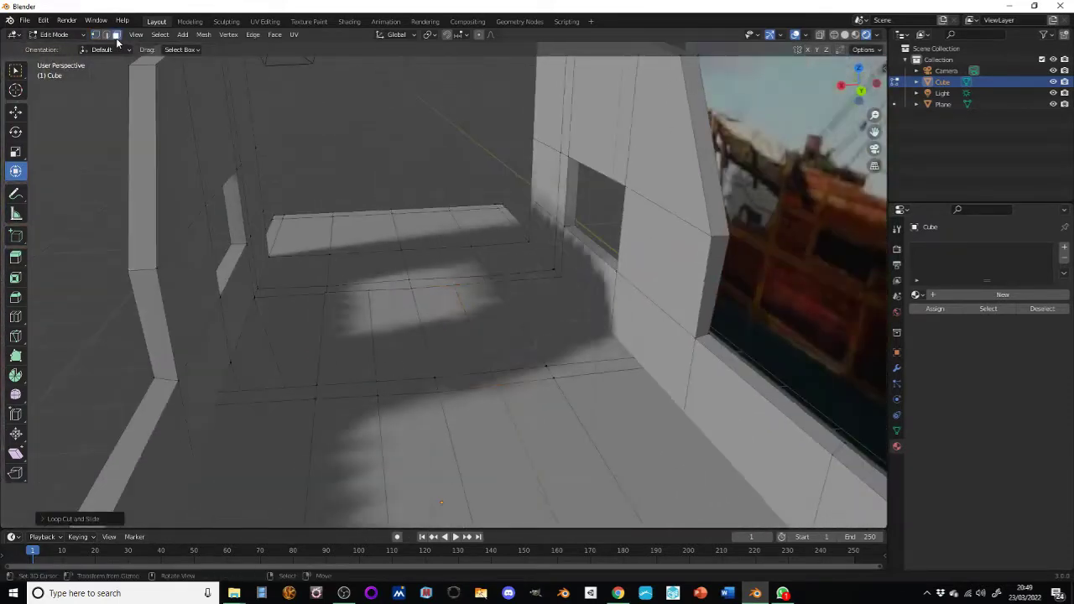
# Extrude a floor face up into a raised block and extrude the wall tops taller.
pyautogui.click(260, 396)
pyautogui.moveTo(260, 396)
pyautogui.mouseDown(button='middle')
pyautogui.moveTo(503, 352)
pyautogui.moveTo(587, 277)
pyautogui.moveTo(534, 311)
pyautogui.mouseUp(button='middle')
pyautogui.press('e')
pyautogui.click(600, 266)
pyautogui.press('KP_Decimal')
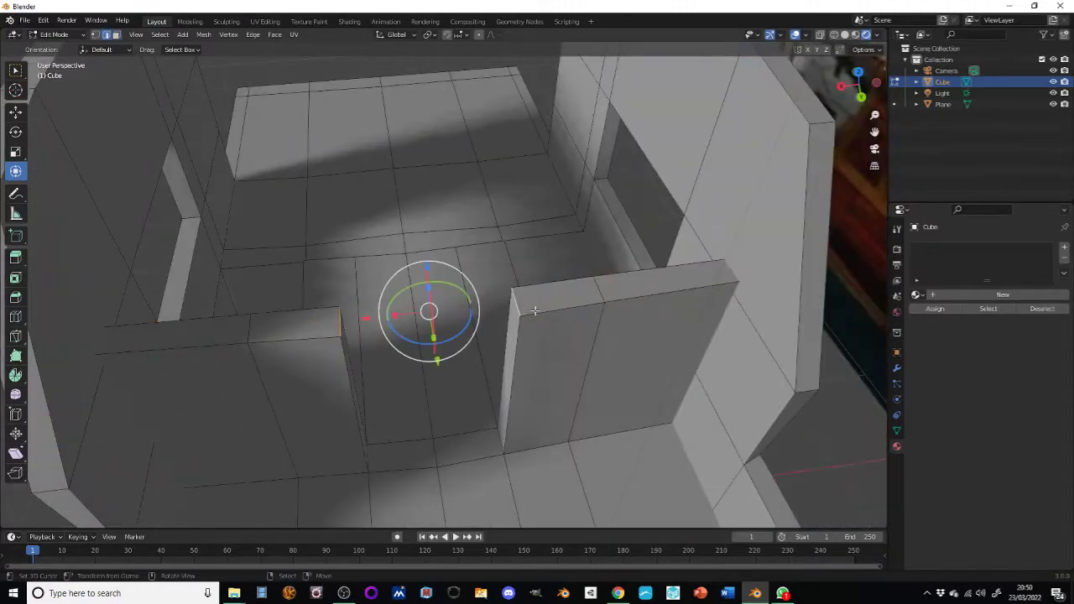
pyautogui.click(210, 328)
pyautogui.moveTo(209, 328)
pyautogui.mouseDown(button='middle')
pyautogui.moveTo(503, 302)
pyautogui.moveTo(381, 337)
pyautogui.moveTo(579, 214)
pyautogui.moveTo(436, 252)
pyautogui.mouseUp(button='middle')
pyautogui.press('e')
pyautogui.click(532, 277)
# Extrude the selection across the cabin into an overhead beam.
pyautogui.hotkey('ctrl', 'r')
pyautogui.press('Escape')
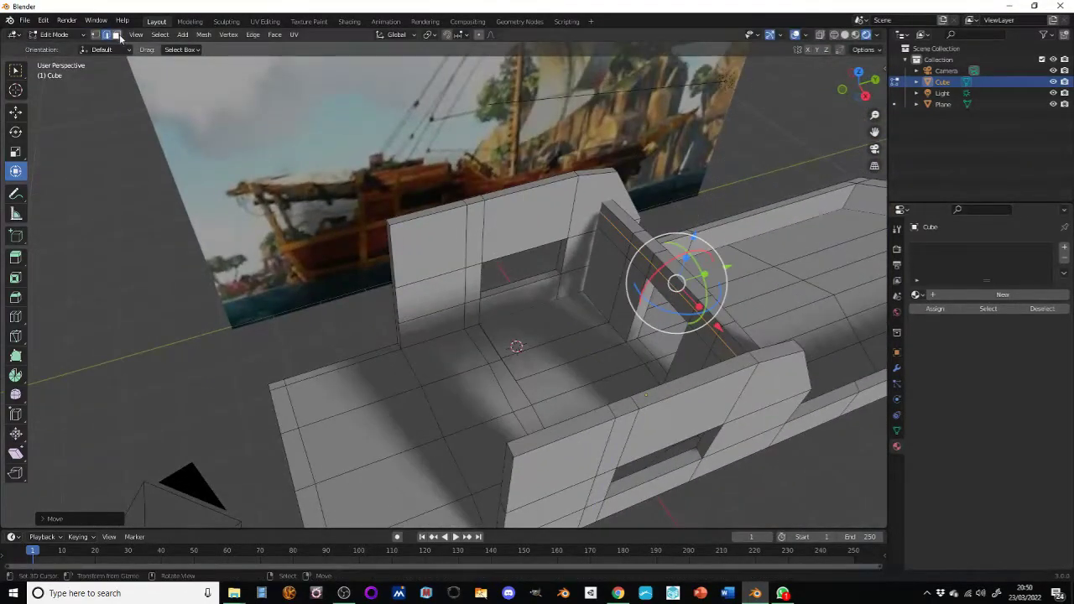
pyautogui.moveTo(648, 250)
pyautogui.mouseDown(button='middle')
pyautogui.moveTo(469, 353)
pyautogui.moveTo(599, 271)
pyautogui.moveTo(435, 350)
pyautogui.mouseUp(button='middle')
pyautogui.press('e')
pyautogui.click(420, 359)
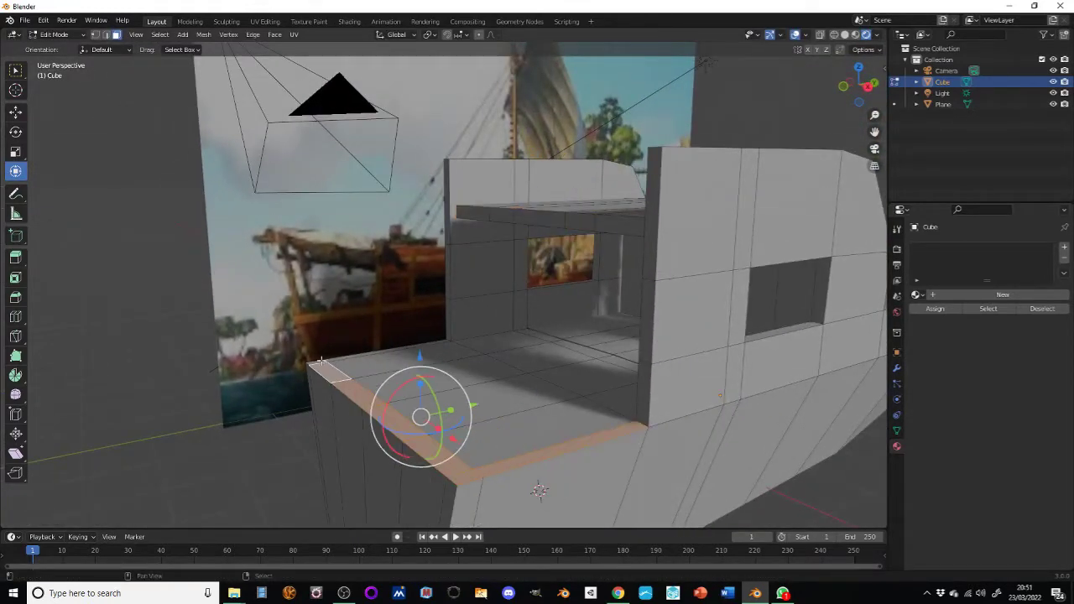
# Extrude the stern deck rim up into posts and adjust the post tops.
pyautogui.press('e')
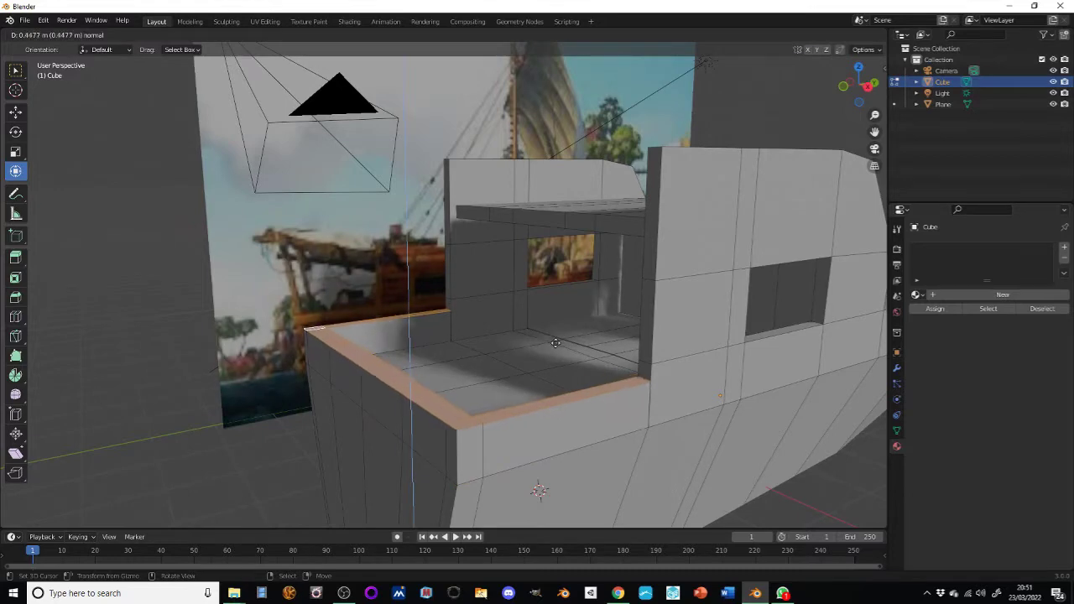
pyautogui.click(560, 327)
pyautogui.moveTo(560, 327); pyautogui.dragTo(348, 358, button='middle')
pyautogui.moveTo(600, 450); pyautogui.dragTo(436, 352, button='middle')
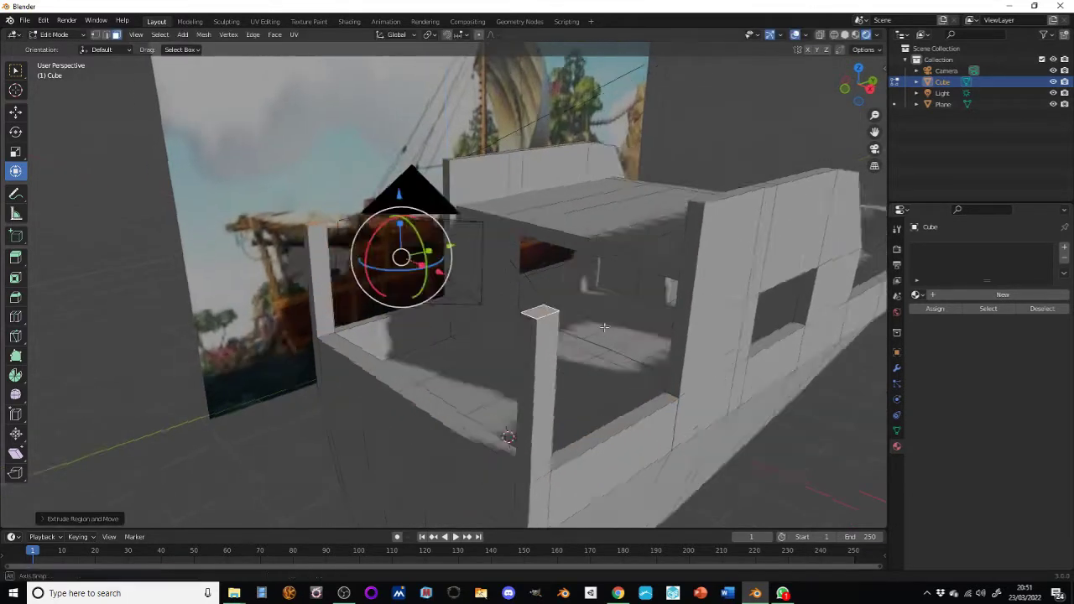
pyautogui.press('g')
pyautogui.click(394, 252)
pyautogui.moveTo(394, 251)
pyautogui.mouseDown(button='middle')
pyautogui.moveTo(361, 198)
pyautogui.moveTo(252, 189)
pyautogui.mouseUp(button='middle')
pyautogui.press('g')
pyautogui.press('g')
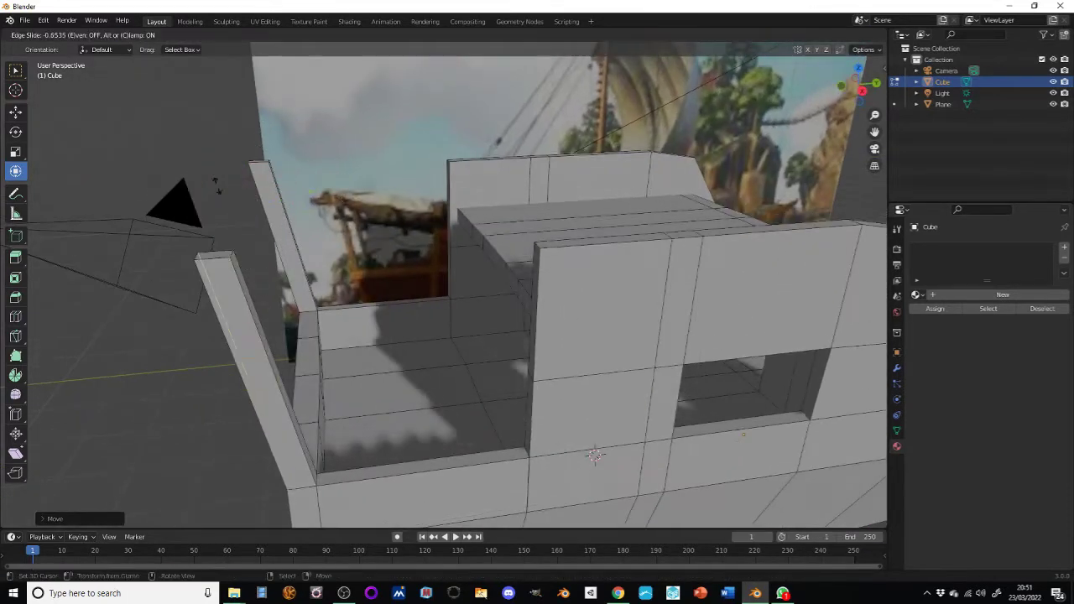
pyautogui.moveTo(257, 265); pyautogui.dragTo(278, 182, button='middle')
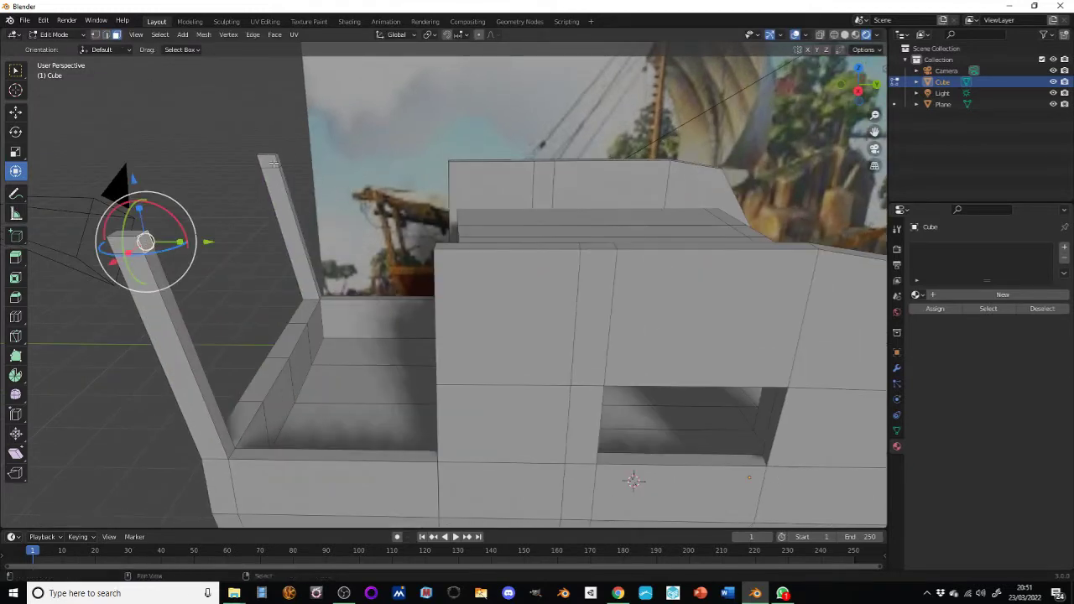
# Extrude the post tops sideways into a top rail and add a crossbar.
pyautogui.press('e')
pyautogui.click(445, 168)
pyautogui.press('e')
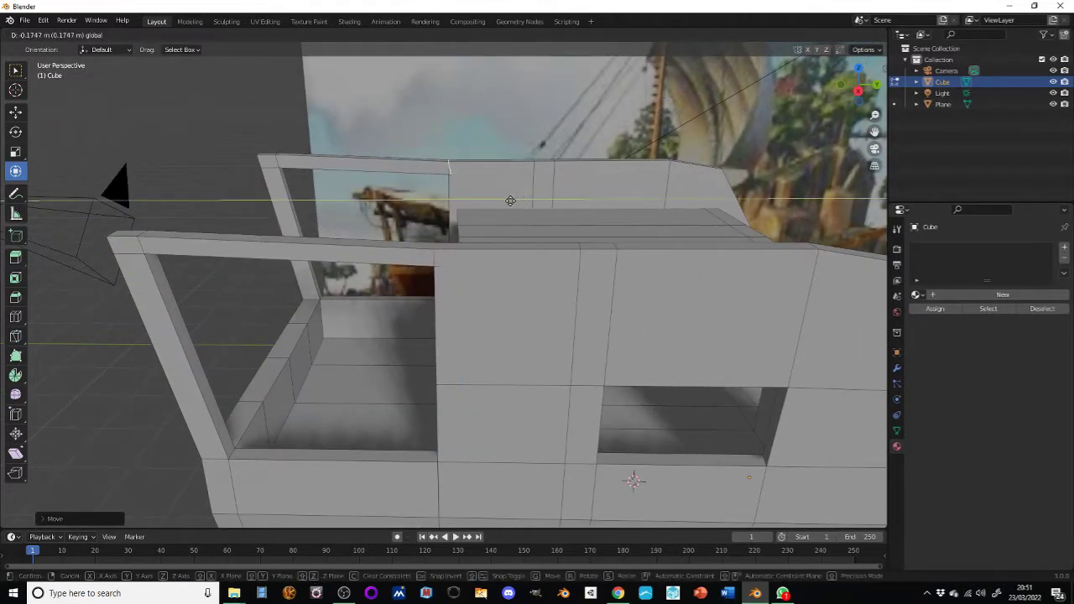
pyautogui.press('Escape')
pyautogui.moveTo(477, 174); pyautogui.dragTo(462, 205, button='middle')
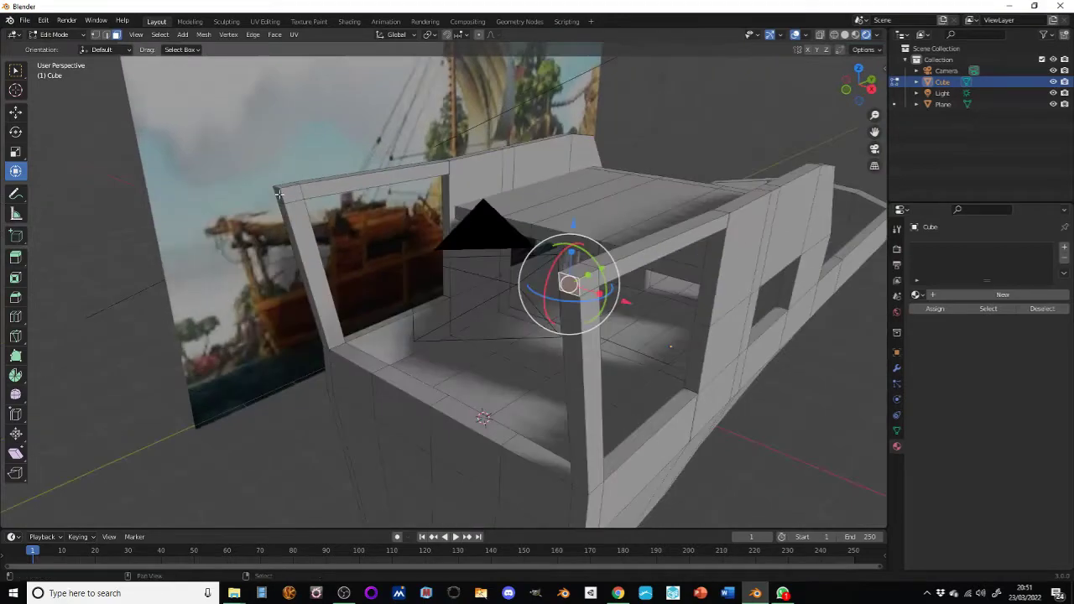
pyautogui.click(351, 171)
pyautogui.moveTo(351, 171); pyautogui.dragTo(369, 193, button='middle')
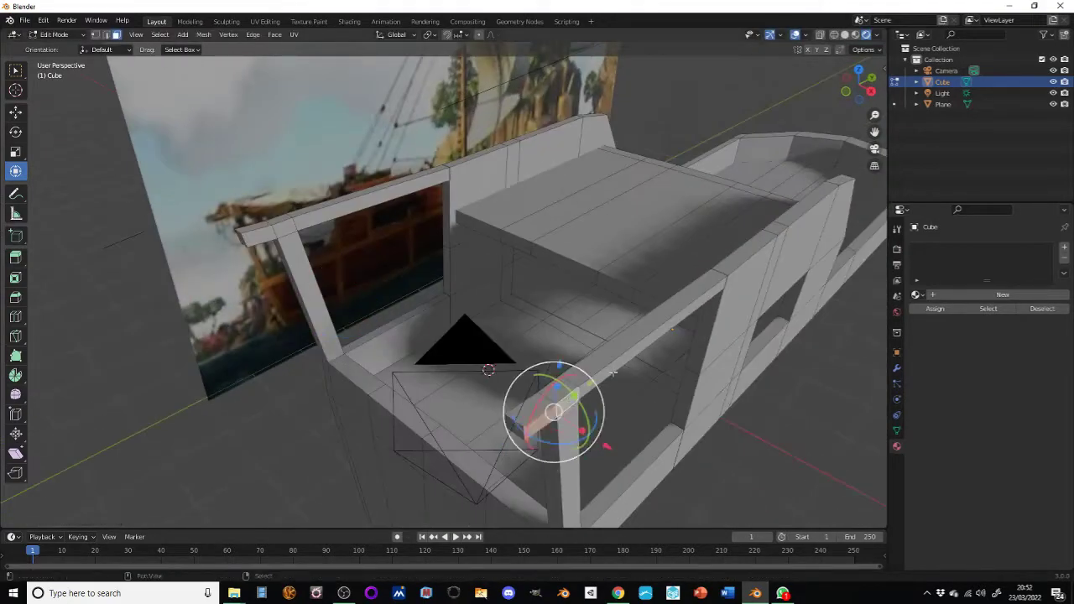
pyautogui.moveTo(613, 372); pyautogui.dragTo(496, 234, button='middle')
pyautogui.rightClick(635, 271)
pyautogui.click(635, 271)
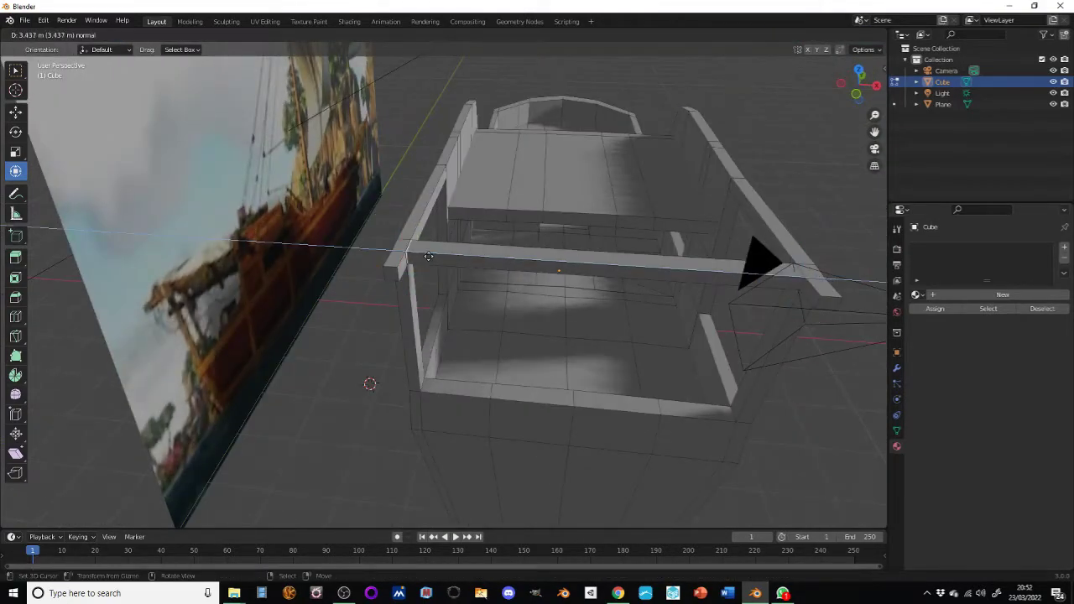
pyautogui.moveTo(427, 257); pyautogui.dragTo(470, 394, button='middle')
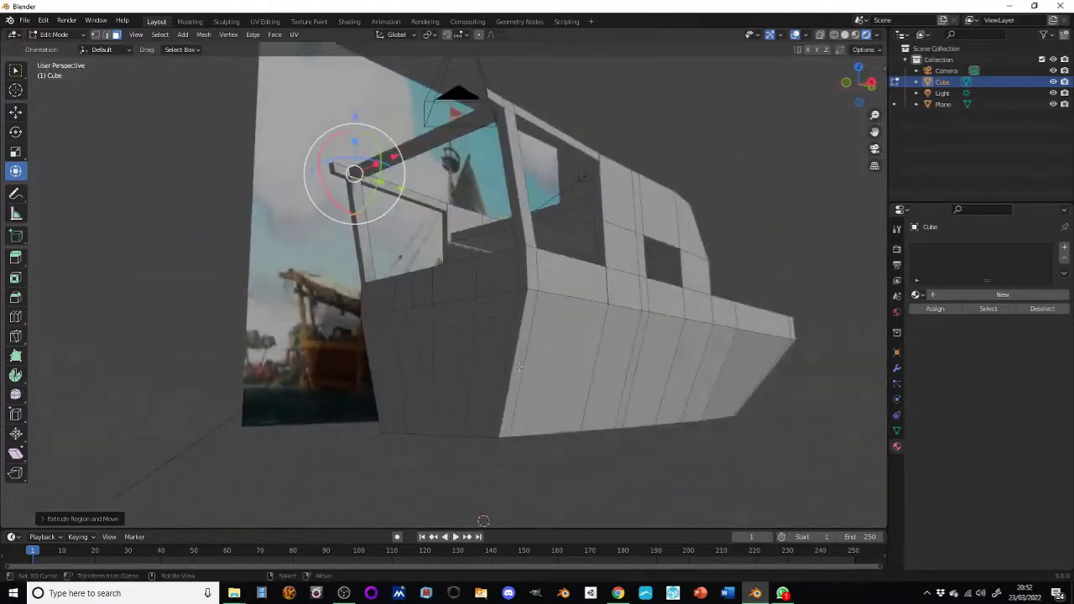
# Add a loop cut and drop the hull bottom toward the bow into a curved keel.
pyautogui.hotkey('ctrl', 'r')
pyautogui.click(484, 394)
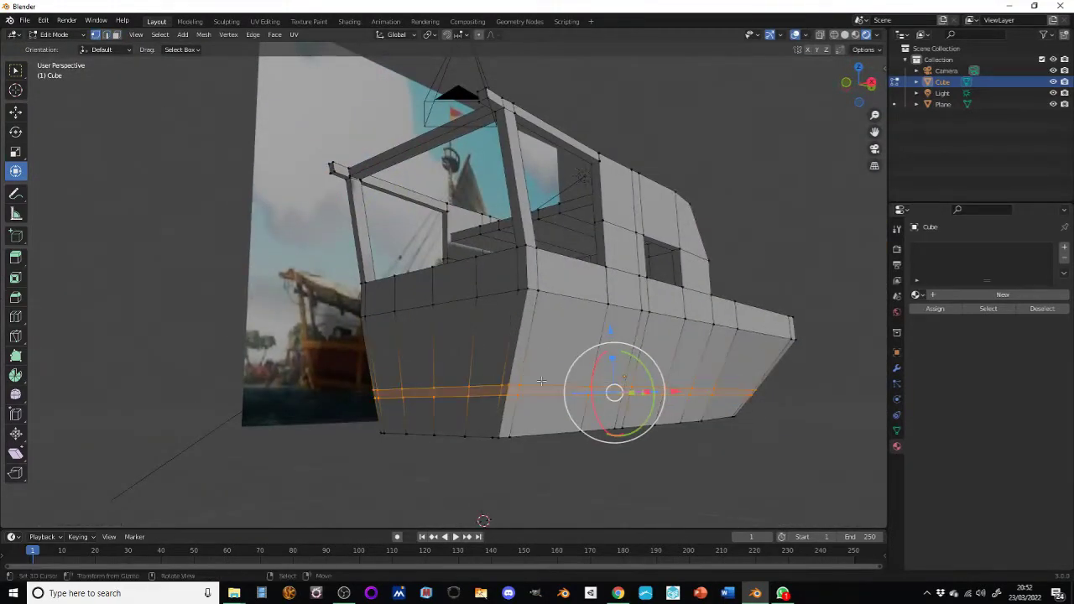
pyautogui.moveTo(541, 381)
pyautogui.mouseDown(button='middle')
pyautogui.moveTo(509, 333)
pyautogui.moveTo(568, 422)
pyautogui.moveTo(615, 429)
pyautogui.mouseUp(button='middle')
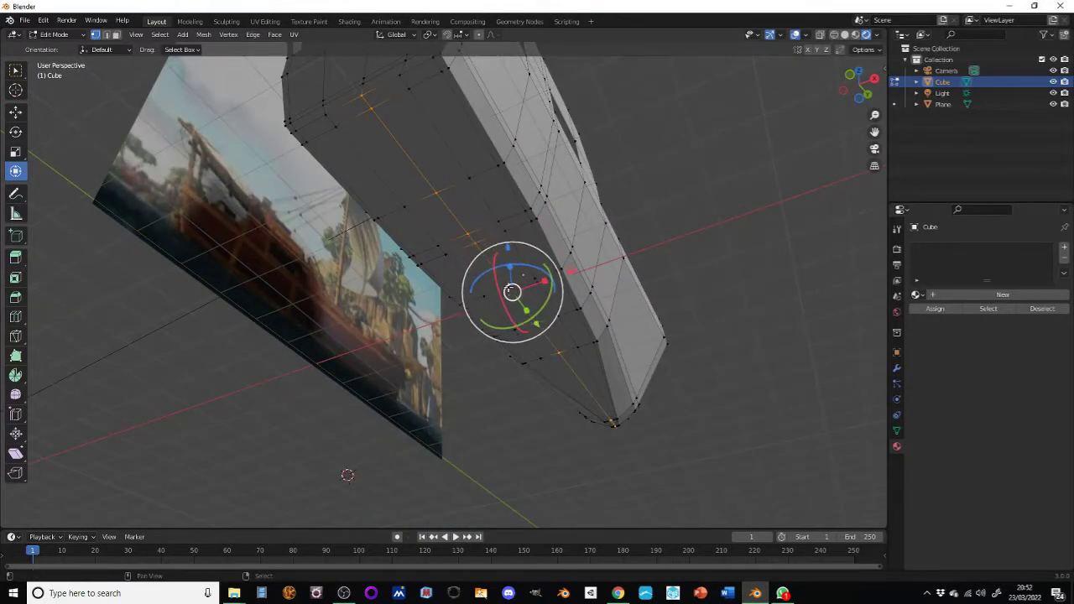
pyautogui.moveTo(512, 291); pyautogui.dragTo(487, 281, button='middle')
pyautogui.moveTo(486, 251); pyautogui.dragTo(552, 334)
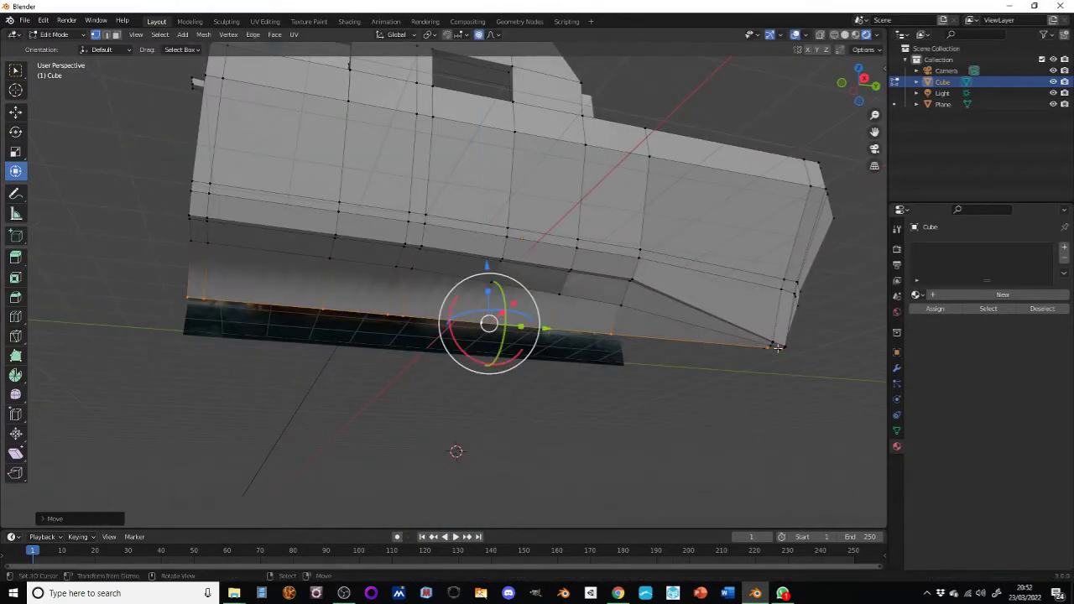
pyautogui.moveTo(780, 348); pyautogui.dragTo(663, 419, button='middle')
pyautogui.press('g')
pyautogui.press('z')
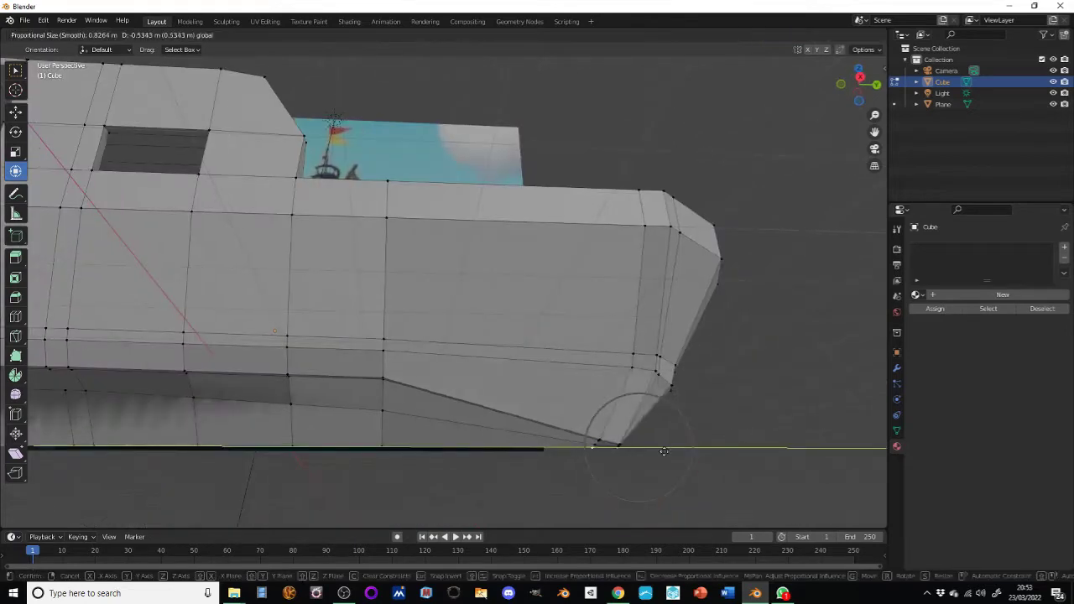
pyautogui.moveTo(612, 452)
pyautogui.mouseDown(button='middle')
pyautogui.moveTo(506, 492)
pyautogui.moveTo(479, 378)
pyautogui.moveTo(454, 476)
pyautogui.moveTo(380, 434)
pyautogui.moveTo(437, 450)
pyautogui.moveTo(587, 364)
pyautogui.mouseUp(button='middle')
pyautogui.click(479, 379)
pyautogui.press('g')
pyautogui.press('g')
pyautogui.click(454, 477)
pyautogui.rightClick(359, 442)
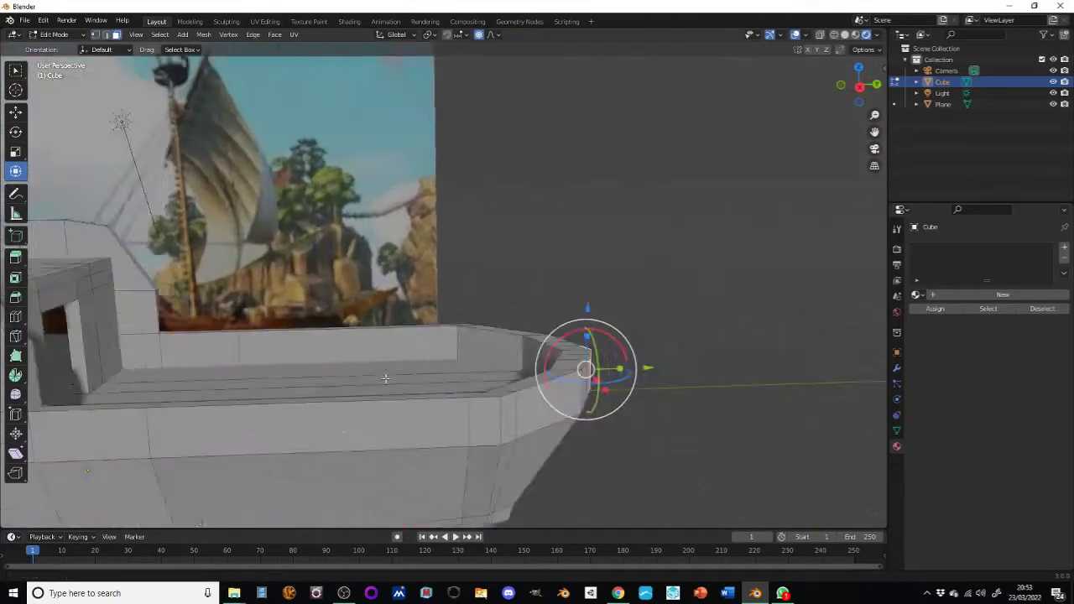
# Extrude the bow face into a long bowsprit and tilt it upward.
pyautogui.press('e')
pyautogui.press('r')
pyautogui.click(660, 288)
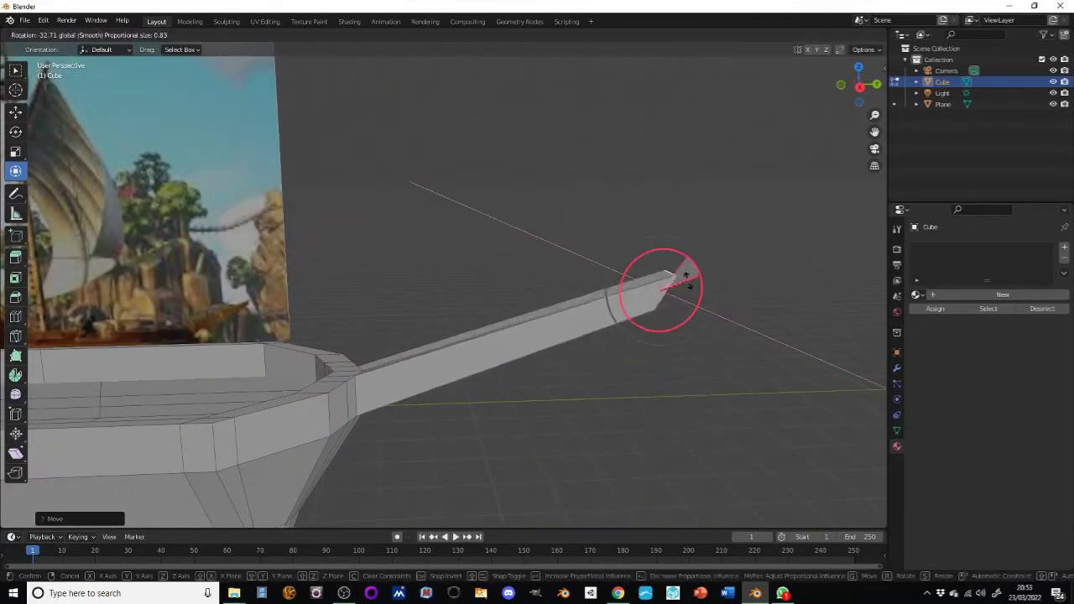
pyautogui.moveTo(659, 288); pyautogui.dragTo(599, 294, button='middle')
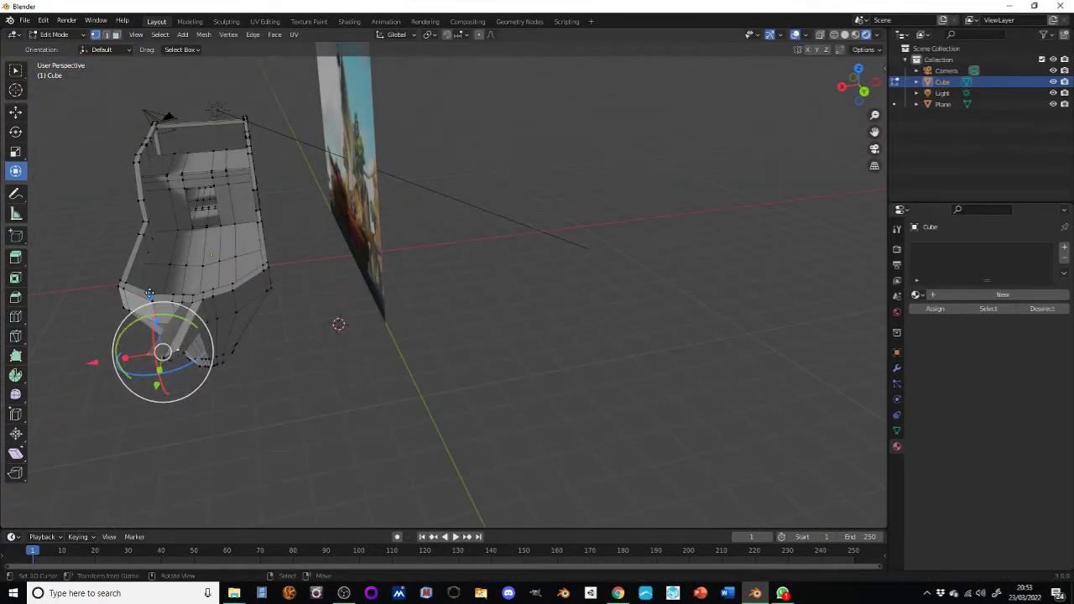
pyautogui.moveTo(149, 293); pyautogui.dragTo(151, 335)
pyautogui.moveTo(151, 336); pyautogui.dragTo(182, 309, button='middle')
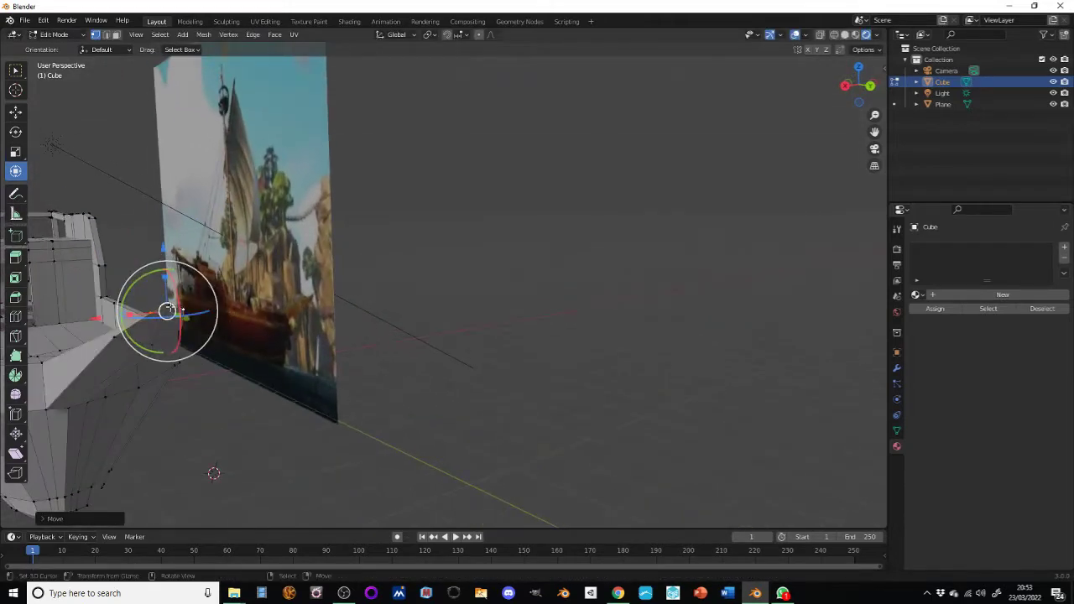
# Narrow the bow tip by scaling its vertices inward.
pyautogui.click(171, 249)
pyautogui.moveTo(171, 249); pyautogui.dragTo(235, 344, button='middle')
pyautogui.press('s')
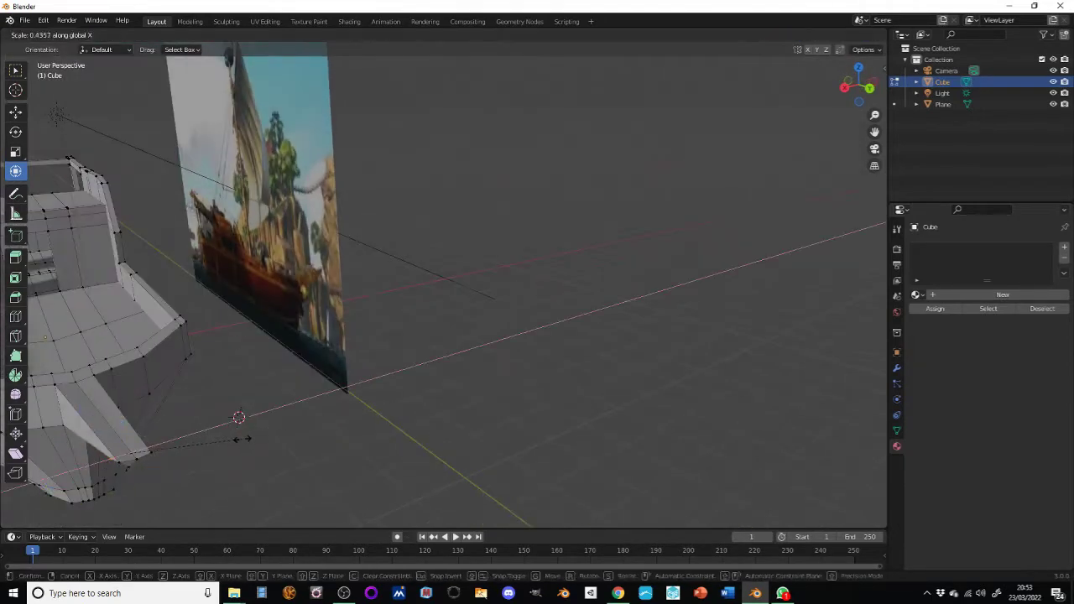
pyautogui.click(390, 406)
pyautogui.moveTo(390, 407)
pyautogui.mouseDown(button='middle')
pyautogui.moveTo(271, 398)
pyautogui.moveTo(194, 283)
pyautogui.moveTo(199, 372)
pyautogui.mouseUp(button='middle')
# Add a lengthwise edge loop around the hull and shift it so the hull tapers to the bow.
pyautogui.hotkey('ctrl', 'r')
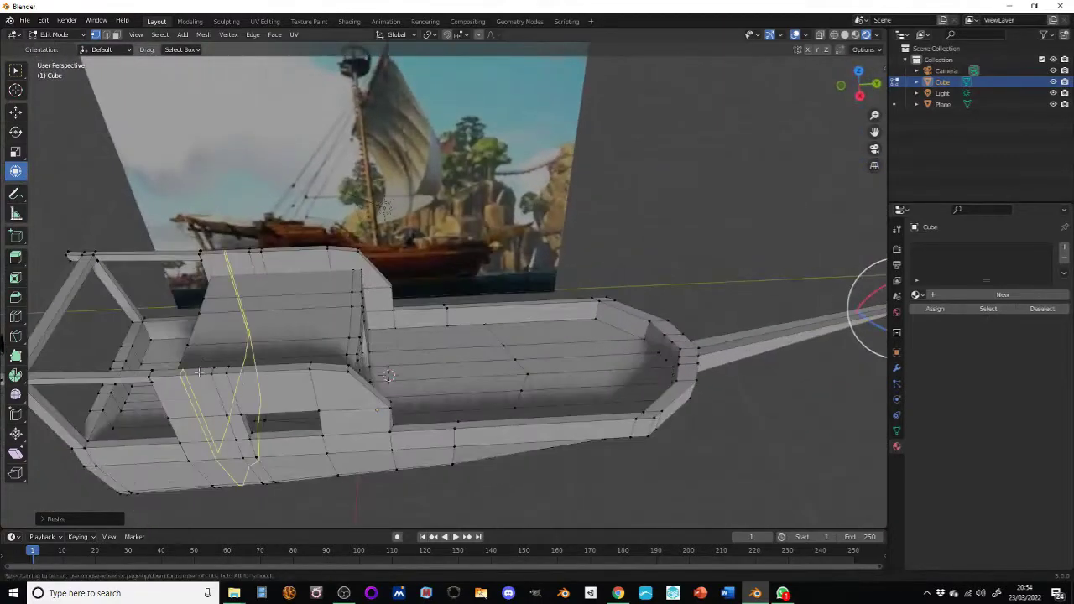
pyautogui.moveTo(277, 367); pyautogui.dragTo(290, 291, button='middle')
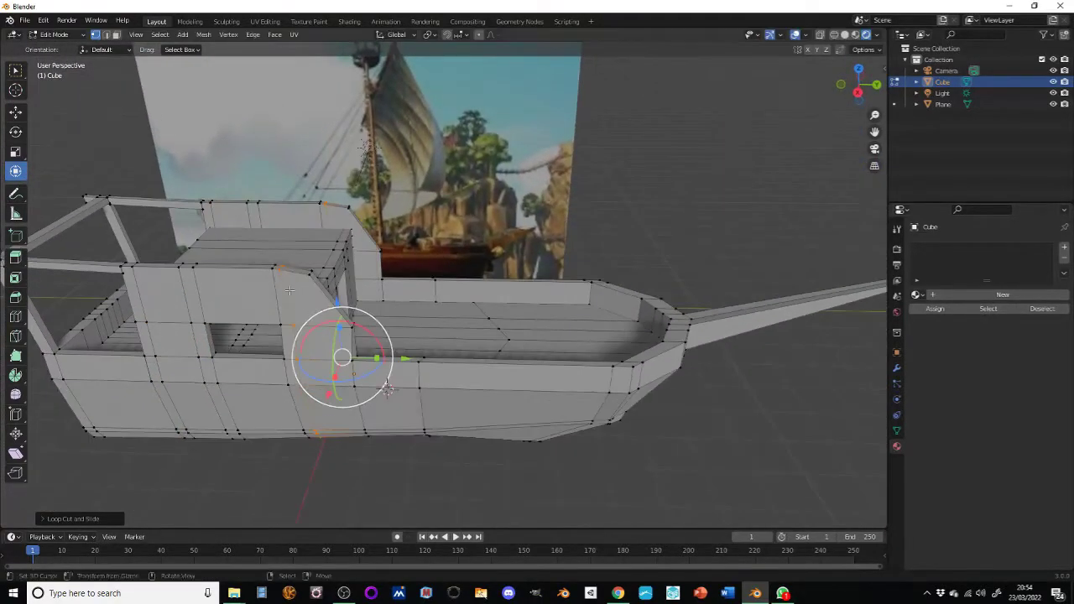
pyautogui.click(327, 200)
pyautogui.moveTo(326, 201)
pyautogui.mouseDown(button='middle')
pyautogui.moveTo(379, 341)
pyautogui.moveTo(428, 327)
pyautogui.moveTo(425, 415)
pyautogui.moveTo(333, 315)
pyautogui.moveTo(317, 330)
pyautogui.mouseUp(button='middle')
pyautogui.click(407, 261)
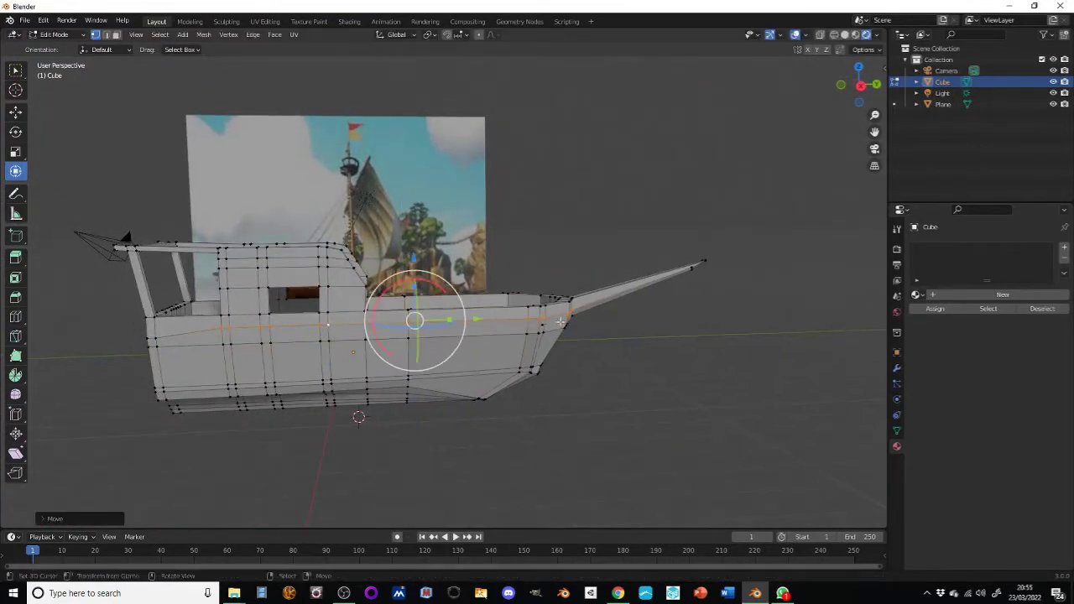
pyautogui.moveTo(407, 261); pyautogui.dragTo(343, 302, button='middle')
pyautogui.scroll(3, 510, 333)
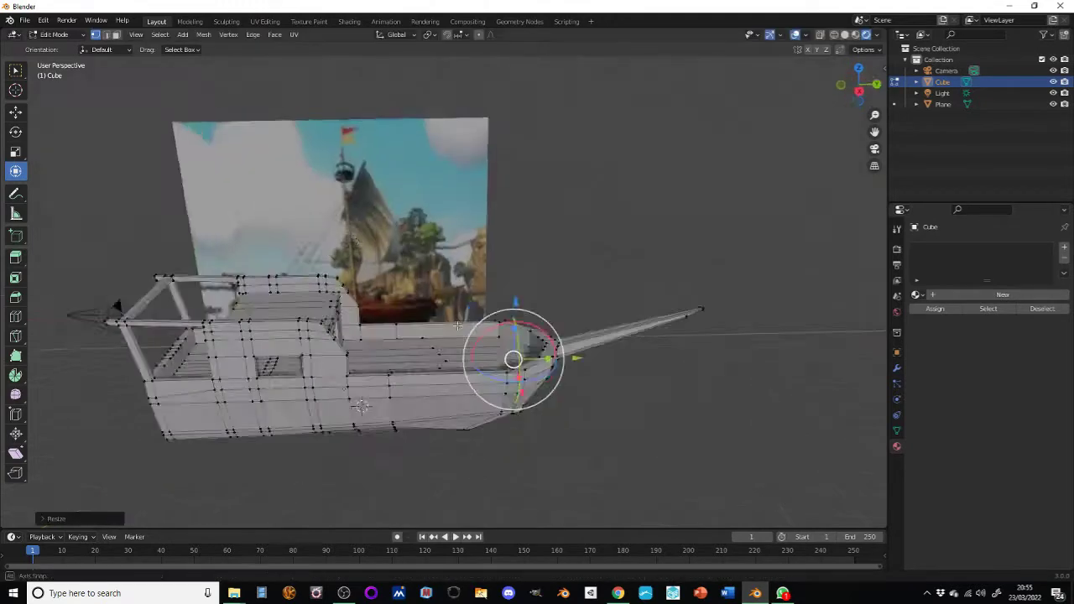
pyautogui.scroll(3, 510, 332)
pyautogui.scroll(2, 510, 332)
pyautogui.moveTo(509, 333)
pyautogui.mouseDown(button='middle')
pyautogui.moveTo(240, 359)
pyautogui.moveTo(669, 41)
pyautogui.mouseUp(button='middle')
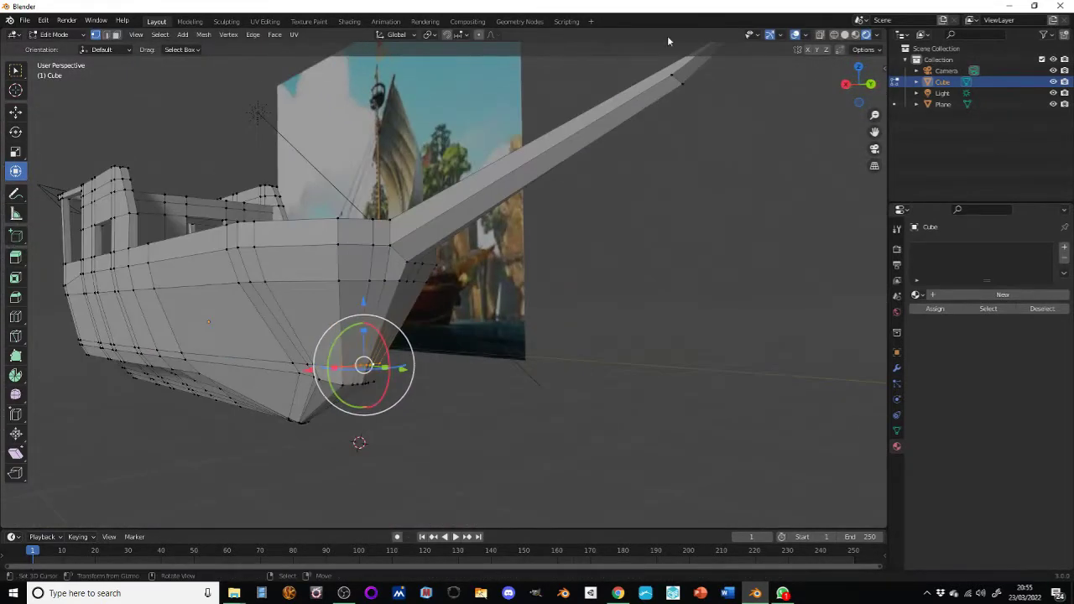
# With proportional editing, move the underside along Y and rotate the stern underside into a curve.
pyautogui.rightClick(387, 276)
pyautogui.moveTo(386, 276)
pyautogui.mouseDown(button='middle')
pyautogui.moveTo(504, 311)
pyautogui.moveTo(563, 267)
pyautogui.moveTo(553, 289)
pyautogui.mouseUp(button='middle')
pyautogui.moveTo(500, 275); pyautogui.dragTo(408, 377, button='middle')
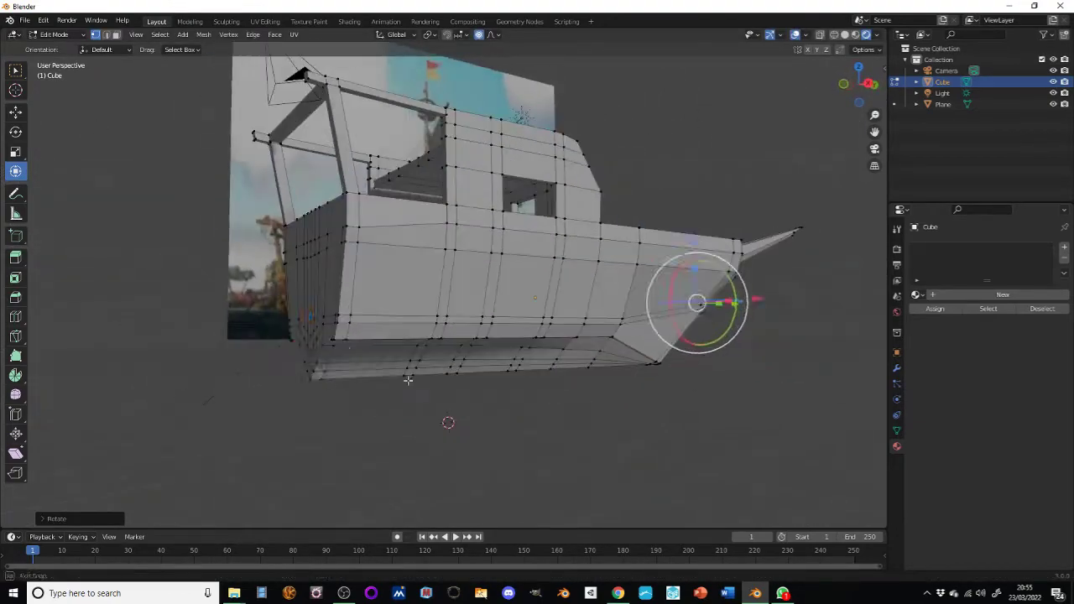
pyautogui.press('g')
pyautogui.press('y')
pyautogui.click(403, 378)
pyautogui.moveTo(311, 369); pyautogui.dragTo(318, 387)
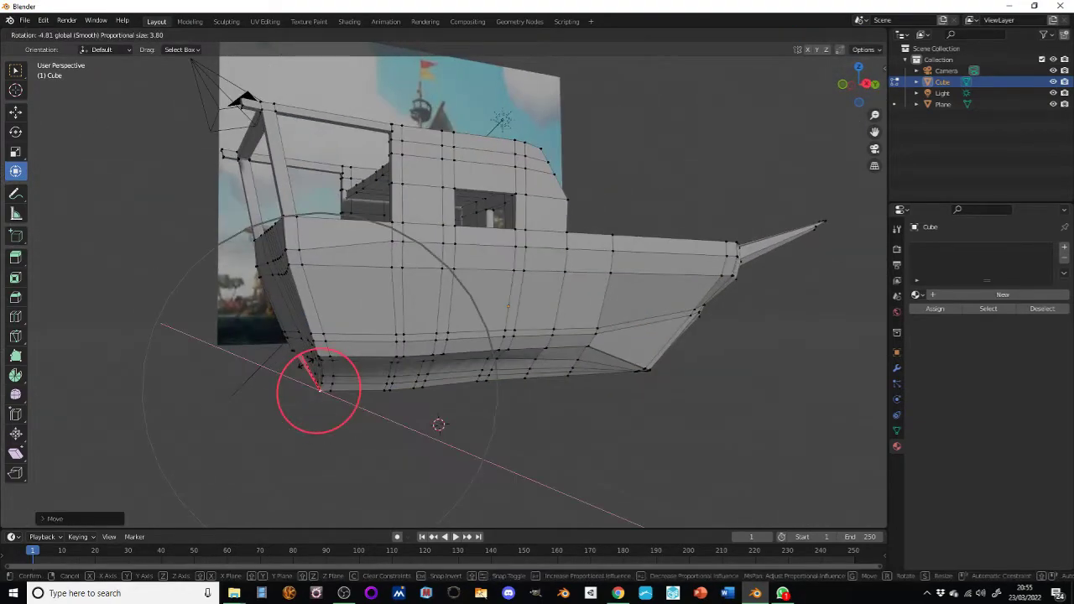
pyautogui.moveTo(319, 388)
pyautogui.mouseDown(button='middle')
pyautogui.moveTo(442, 363)
pyautogui.moveTo(438, 323)
pyautogui.moveTo(452, 401)
pyautogui.moveTo(365, 409)
pyautogui.mouseUp(button='middle')
pyautogui.scroll(-5, 442, 363)
pyautogui.scroll(5, 438, 323)
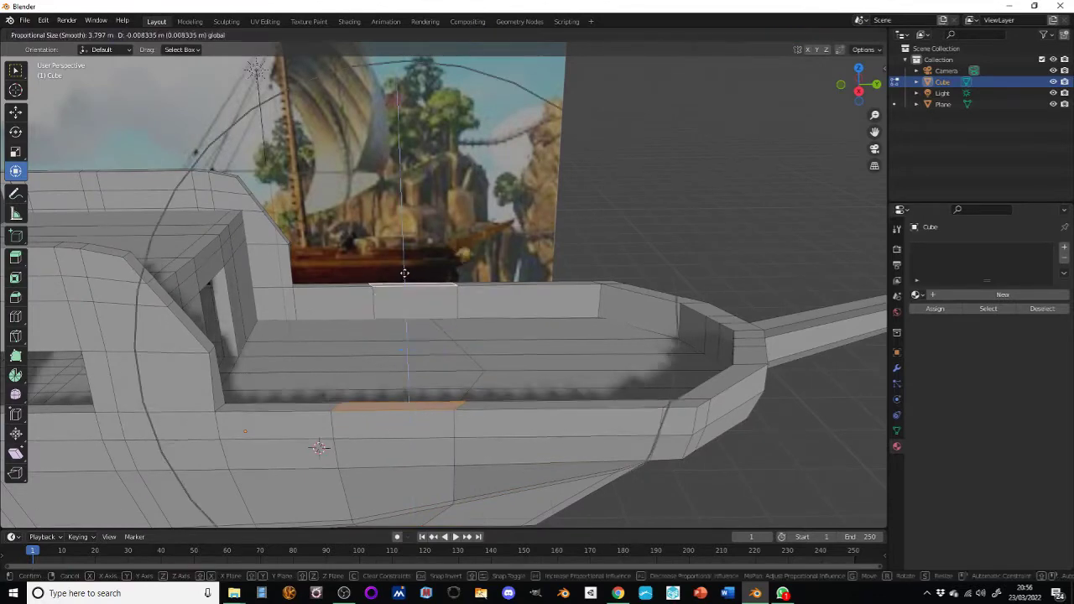
# Lower a short section of the side rail's top edge and add a vertical edge loop beside it.
pyautogui.moveTo(400, 273); pyautogui.dragTo(400, 290)
pyautogui.hotkey('ctrl', 'r')
pyautogui.click(328, 424)
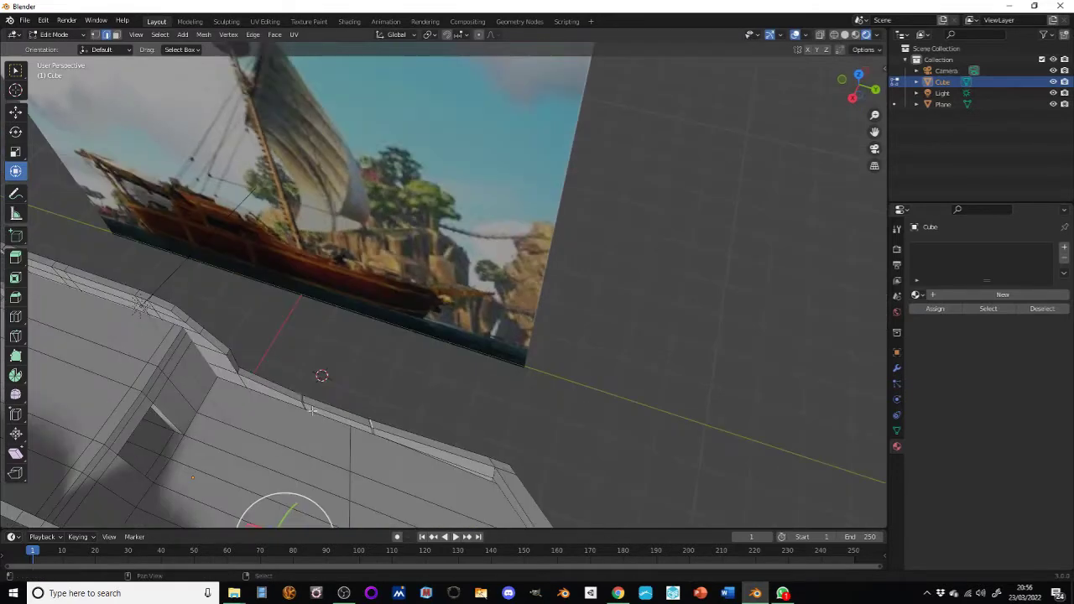
# Move the selected geometry up along Z, slide the edge loop into place and select the face loop.
pyautogui.moveTo(370, 299)
pyautogui.mouseDown(button='middle')
pyautogui.moveTo(411, 250)
pyautogui.moveTo(432, 331)
pyautogui.mouseUp(button='middle')
pyautogui.press('g')
pyautogui.press('z')
pyautogui.click(412, 249)
pyautogui.press('g')
pyautogui.press('g')
pyautogui.click(269, 401)
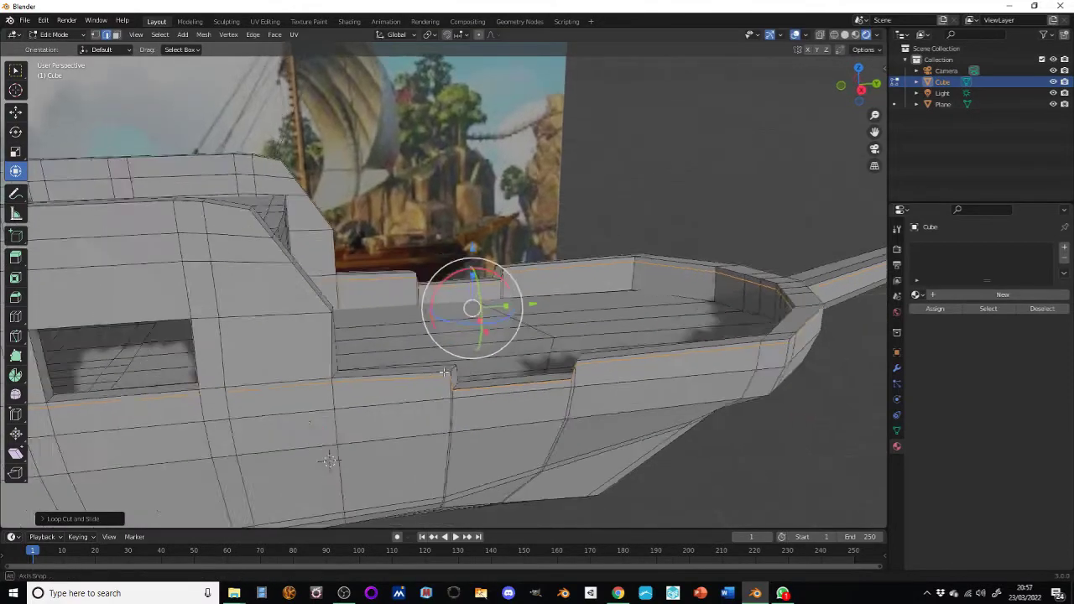
pyautogui.moveTo(269, 401)
pyautogui.mouseDown(button='middle')
pyautogui.moveTo(170, 289)
pyautogui.moveTo(781, 276)
pyautogui.moveTo(295, 248)
pyautogui.moveTo(338, 316)
pyautogui.mouseUp(button='middle')
pyautogui.keyDown('alt'); pyautogui.click(338, 317); pyautogui.keyUp('alt')
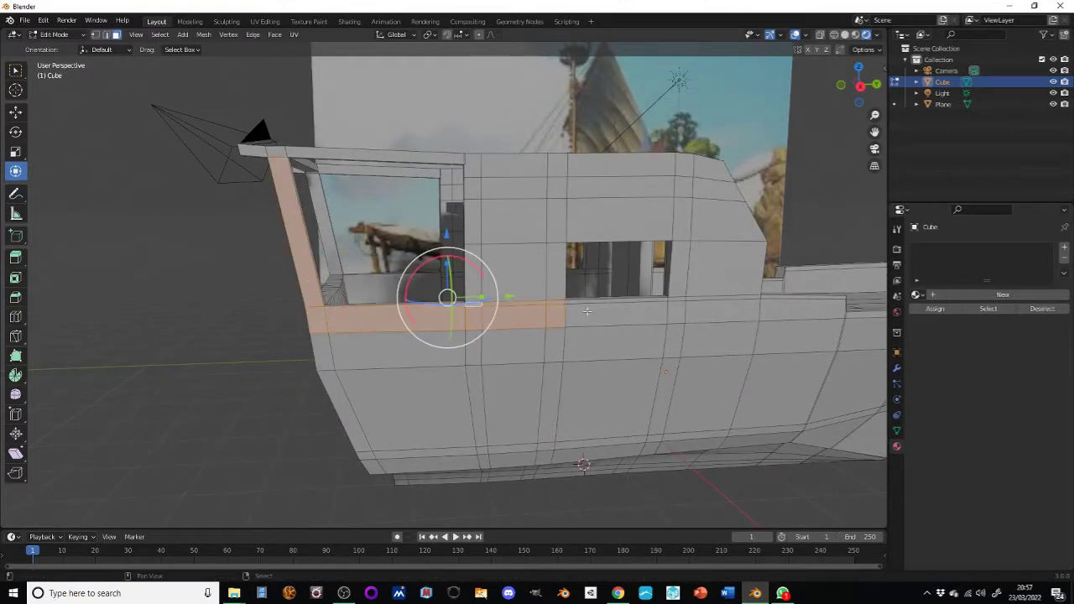
# Add a horizontal loop cut, slide it up to the rail line, and select the deck-rail loop.
pyautogui.moveTo(587, 312); pyautogui.dragTo(535, 271, button='middle')
pyautogui.hotkey('ctrl', 'r')
pyautogui.click(506, 220)
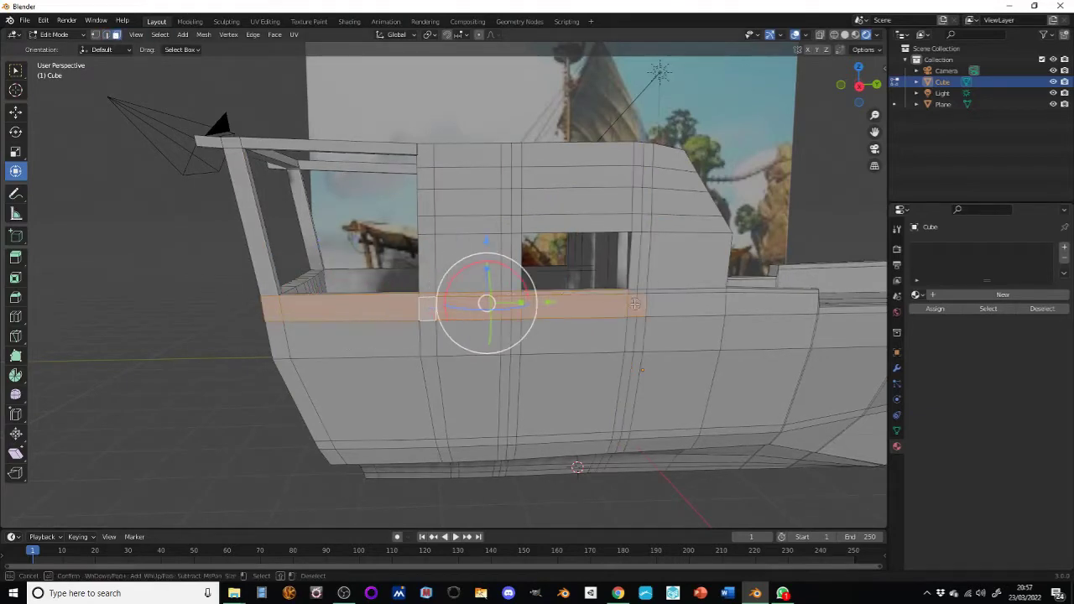
pyautogui.moveTo(519, 226)
pyautogui.mouseDown(button='middle')
pyautogui.moveTo(374, 365)
pyautogui.moveTo(626, 285)
pyautogui.mouseUp(button='middle')
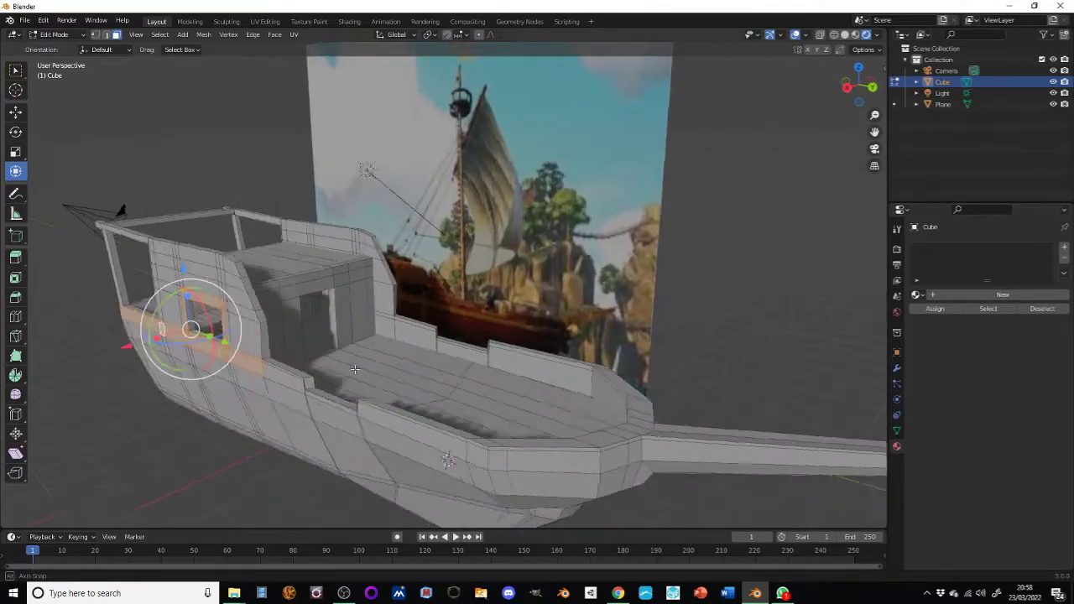
pyautogui.press('g')
pyautogui.press('g')
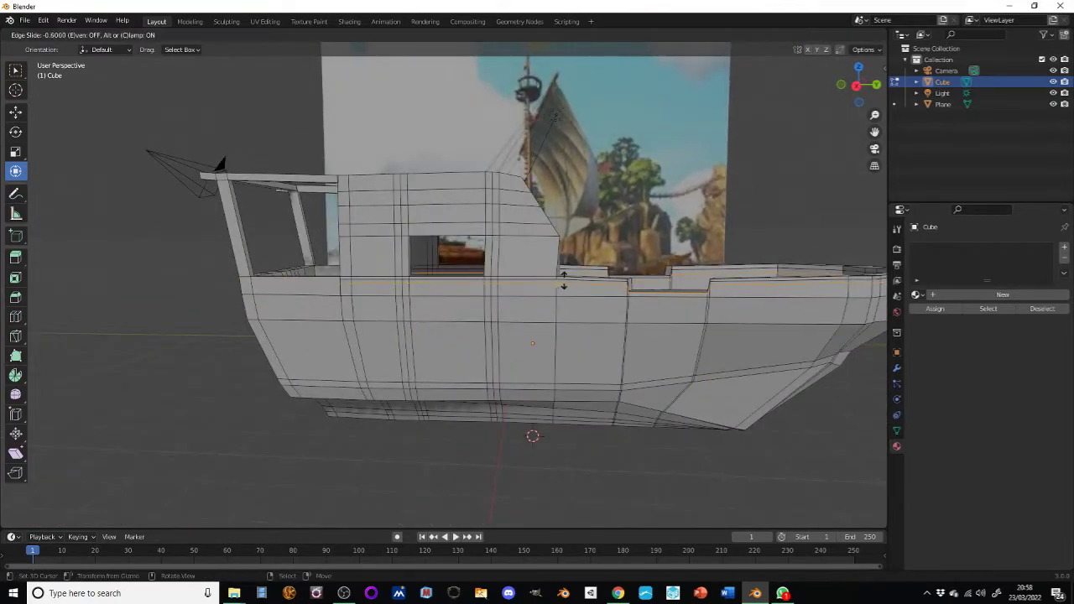
pyautogui.moveTo(610, 290); pyautogui.dragTo(426, 299, button='middle')
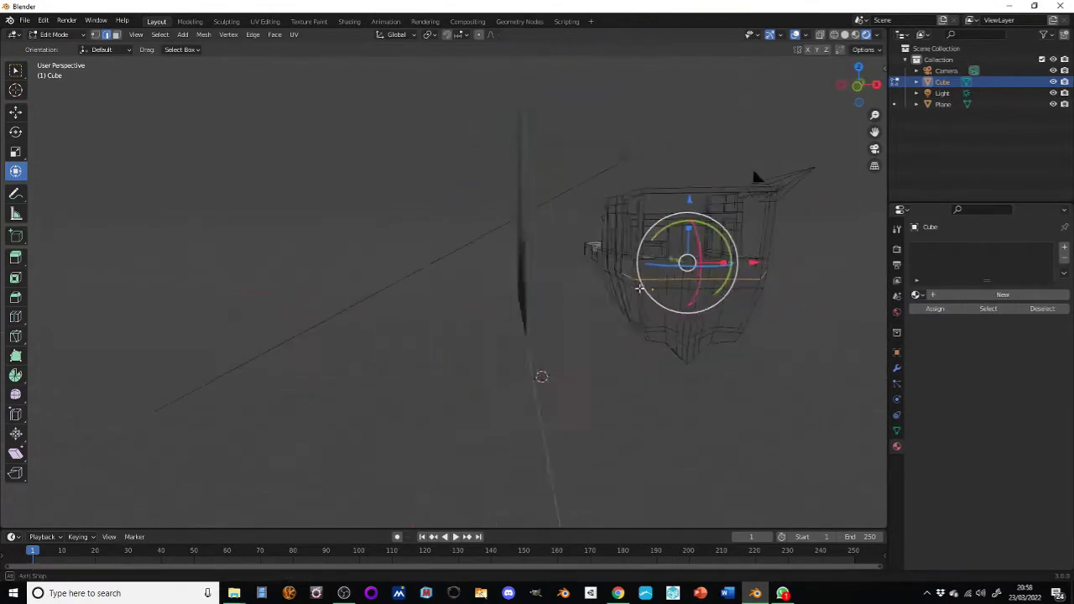
pyautogui.moveTo(305, 300); pyautogui.dragTo(470, 336, button='middle')
pyautogui.press('g')
pyautogui.click(252, 168)
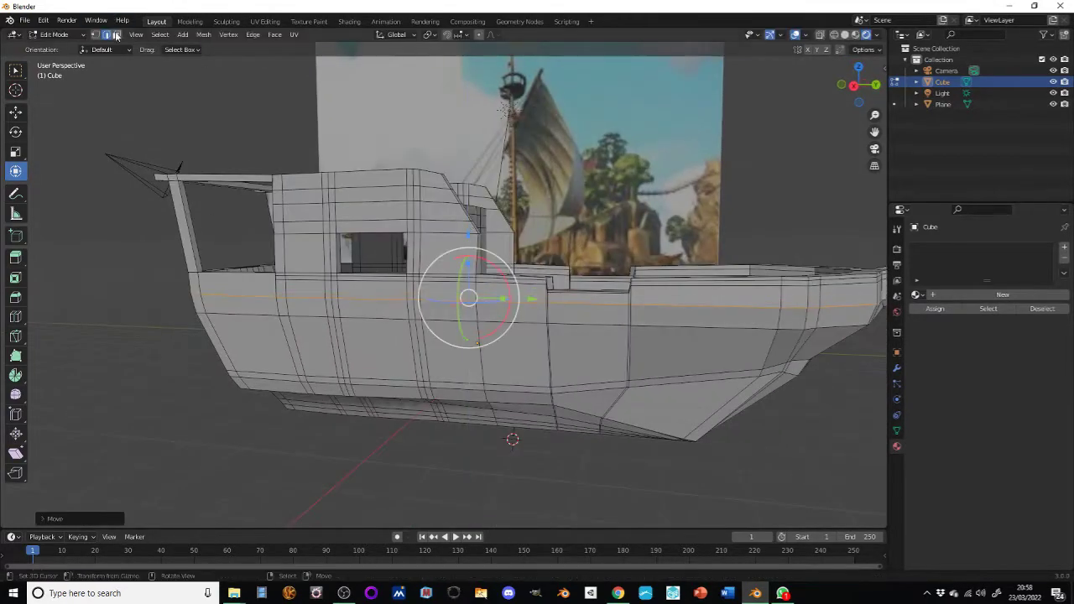
pyautogui.keyDown('alt'); pyautogui.click(275, 289); pyautogui.keyUp('alt')
pyautogui.moveTo(275, 290)
pyautogui.mouseDown(button='middle')
pyautogui.moveTo(363, 326)
pyautogui.moveTo(523, 257)
pyautogui.moveTo(495, 289)
pyautogui.moveTo(450, 298)
pyautogui.mouseUp(button='middle')
# Raise the hull's side edge loop straight up along Z.
pyautogui.moveTo(569, 300)
pyautogui.mouseDown(button='middle')
pyautogui.moveTo(436, 335)
pyautogui.moveTo(487, 383)
pyautogui.moveTo(334, 318)
pyautogui.moveTo(587, 311)
pyautogui.moveTo(503, 252)
pyautogui.moveTo(585, 289)
pyautogui.mouseUp(button='middle')
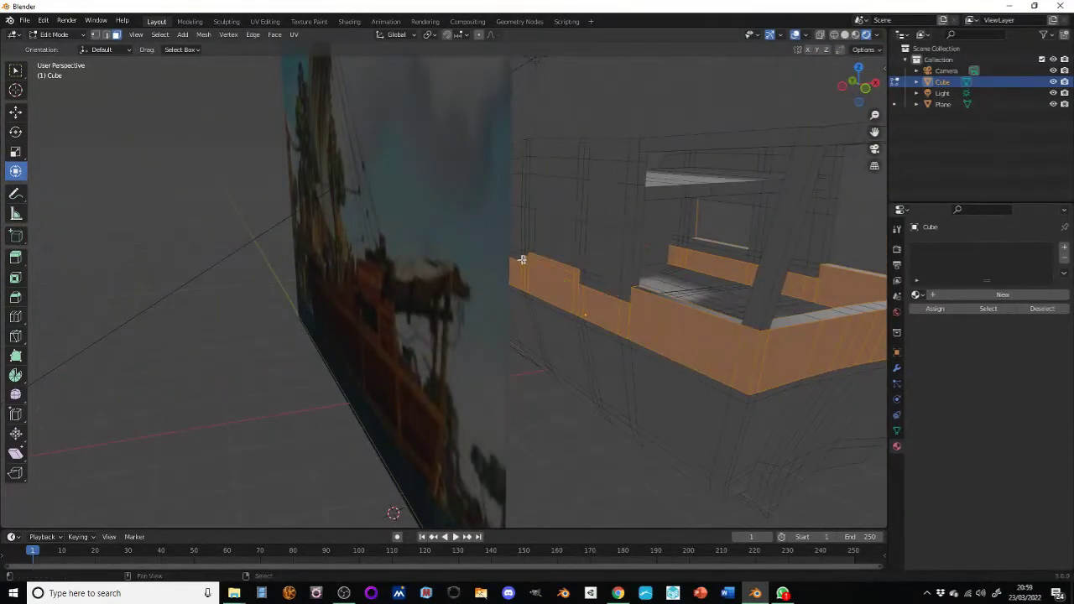
pyautogui.moveTo(607, 215)
pyautogui.mouseDown(button='middle')
pyautogui.moveTo(504, 252)
pyautogui.moveTo(415, 304)
pyautogui.moveTo(219, 95)
pyautogui.mouseUp(button='middle')
pyautogui.moveTo(582, 294)
pyautogui.mouseDown(button='middle')
pyautogui.moveTo(504, 269)
pyautogui.moveTo(478, 247)
pyautogui.moveTo(549, 277)
pyautogui.moveTo(503, 252)
pyautogui.mouseUp(button='middle')
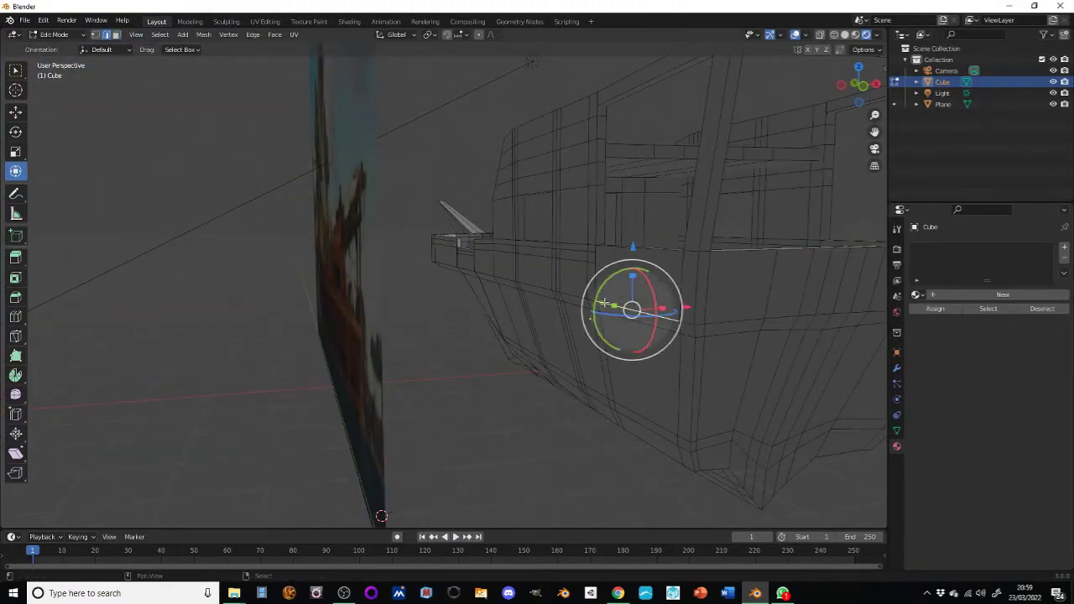
pyautogui.moveTo(657, 310)
pyautogui.mouseDown(button='middle')
pyautogui.moveTo(503, 293)
pyautogui.moveTo(568, 285)
pyautogui.moveTo(436, 268)
pyautogui.moveTo(280, 270)
pyautogui.moveTo(378, 244)
pyautogui.mouseUp(button='middle')
pyautogui.moveTo(391, 225); pyautogui.dragTo(393, 202)
pyautogui.moveTo(393, 202)
pyautogui.mouseDown(button='middle')
pyautogui.moveTo(604, 235)
pyautogui.moveTo(723, 301)
pyautogui.mouseUp(button='middle')
pyautogui.moveTo(843, 302); pyautogui.dragTo(587, 277, button='middle')
pyautogui.moveTo(479, 241); pyautogui.dragTo(479, 217)
# Lift the hull band slightly, then extrude it and scale it outward into a protruding trim band.
pyautogui.moveTo(406, 297); pyautogui.dragTo(460, 344, button='middle')
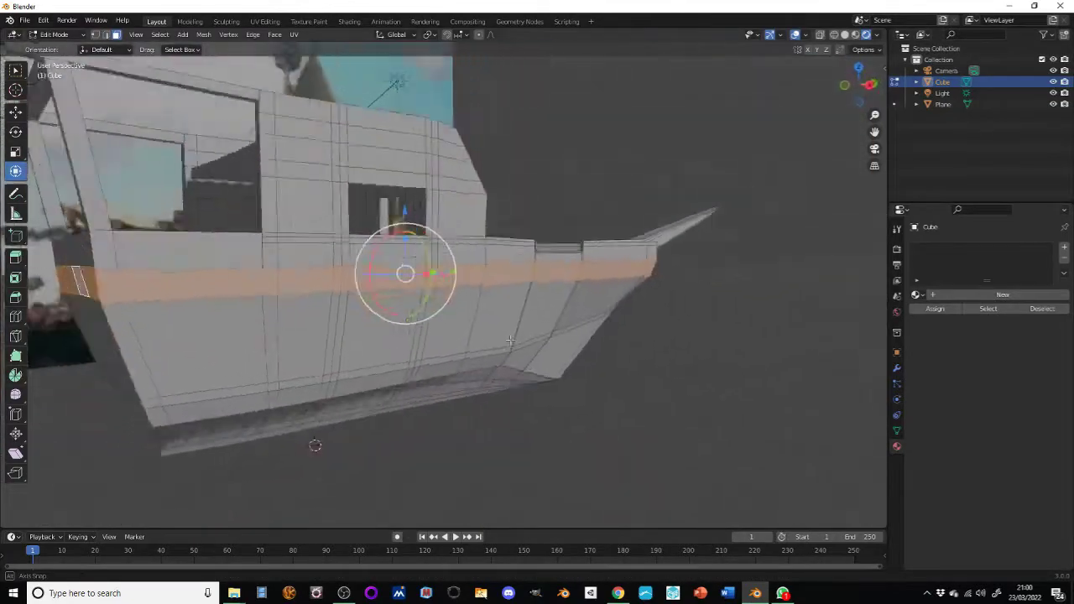
pyautogui.scroll(-2, 460, 344)
pyautogui.moveTo(407, 244); pyautogui.dragTo(407, 239)
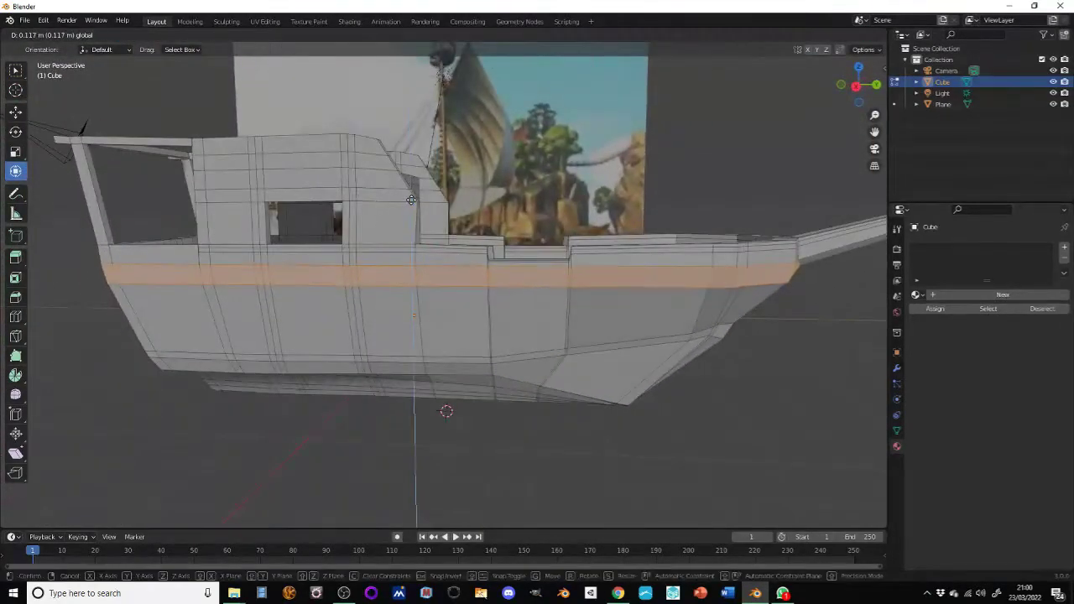
pyautogui.moveTo(407, 239)
pyautogui.mouseDown(button='middle')
pyautogui.moveTo(394, 251)
pyautogui.moveTo(520, 263)
pyautogui.moveTo(178, 137)
pyautogui.mouseUp(button='middle')
pyautogui.press('e')
pyautogui.press('s')
pyautogui.click(520, 263)
# Inspect the cabin windows and stern, then frame the selected H-shaped frame faces head-on.
pyautogui.moveTo(388, 159)
pyautogui.mouseDown(button='middle')
pyautogui.moveTo(399, 293)
pyautogui.moveTo(364, 288)
pyautogui.moveTo(370, 317)
pyautogui.mouseUp(button='middle')
pyautogui.scroll(3, 399, 294)
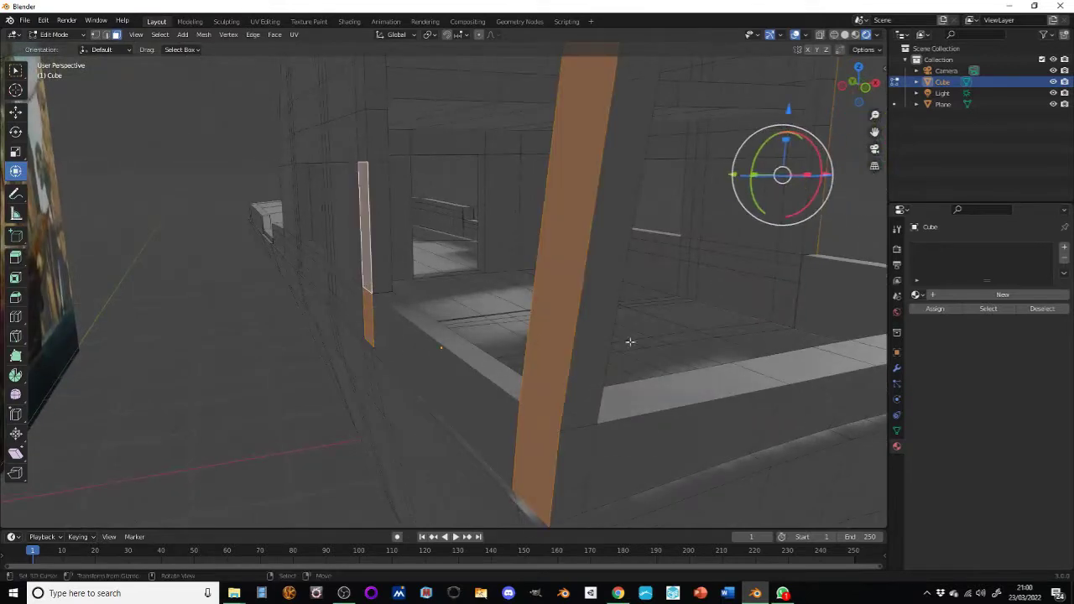
pyautogui.scroll(-5, 630, 341)
pyautogui.moveTo(630, 342); pyautogui.dragTo(511, 297, button='middle')
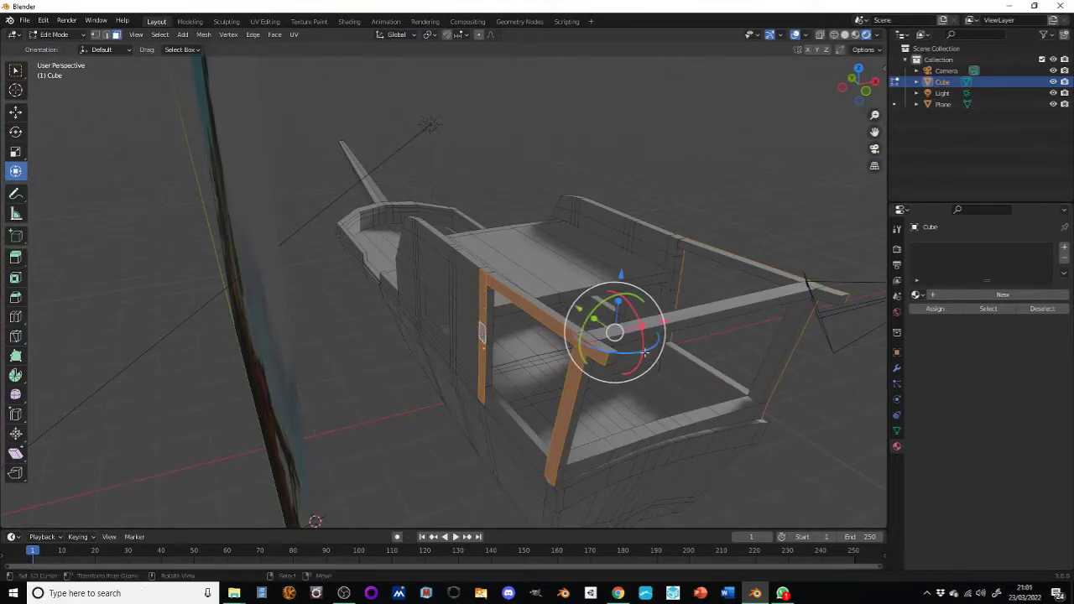
pyautogui.moveTo(645, 352)
pyautogui.mouseDown(button='middle')
pyautogui.moveTo(289, 308)
pyautogui.moveTo(338, 294)
pyautogui.mouseUp(button='middle')
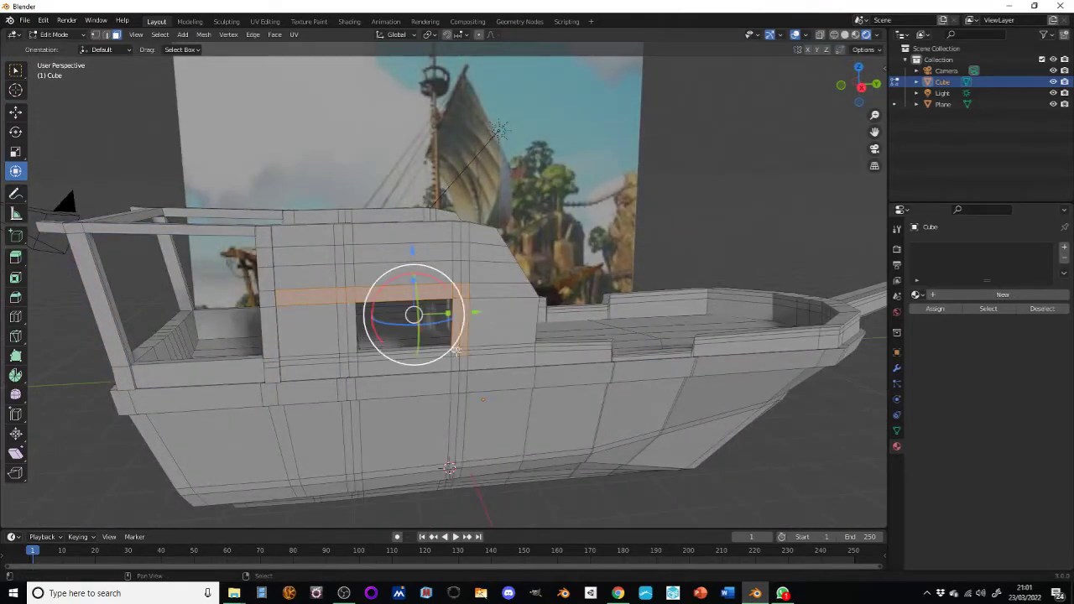
pyautogui.moveTo(344, 356); pyautogui.dragTo(284, 301, button='middle')
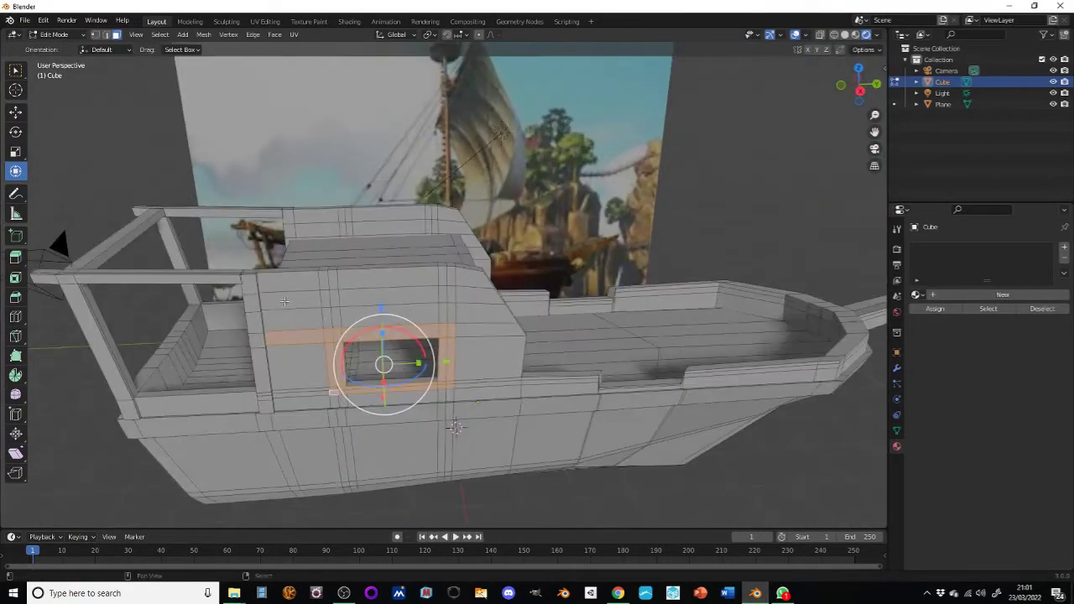
pyautogui.moveTo(454, 311); pyautogui.dragTo(297, 280, button='middle')
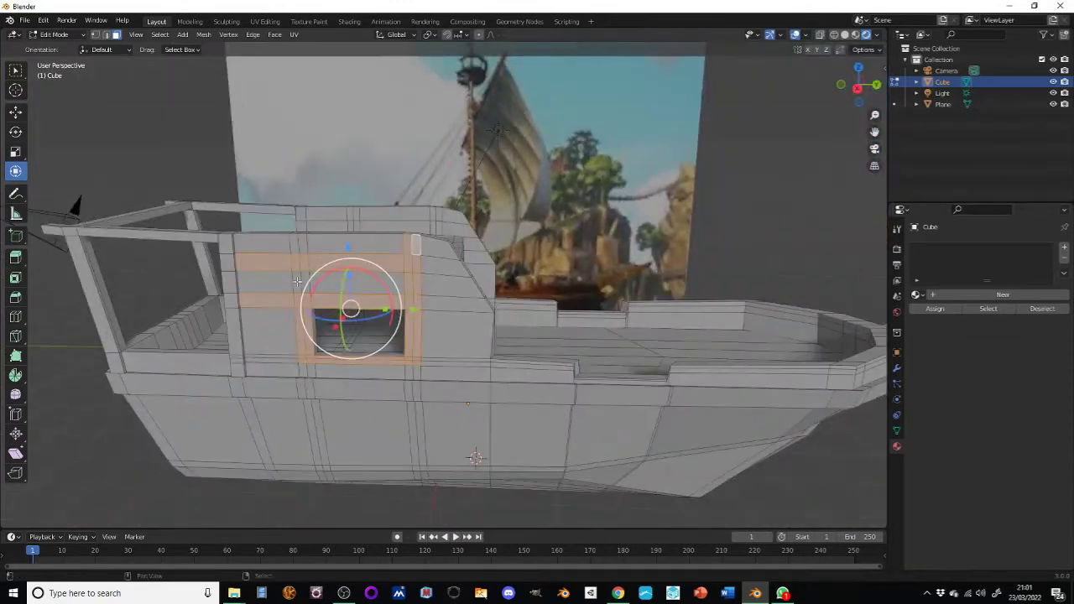
pyautogui.moveTo(368, 269); pyautogui.dragTo(464, 281, button='middle')
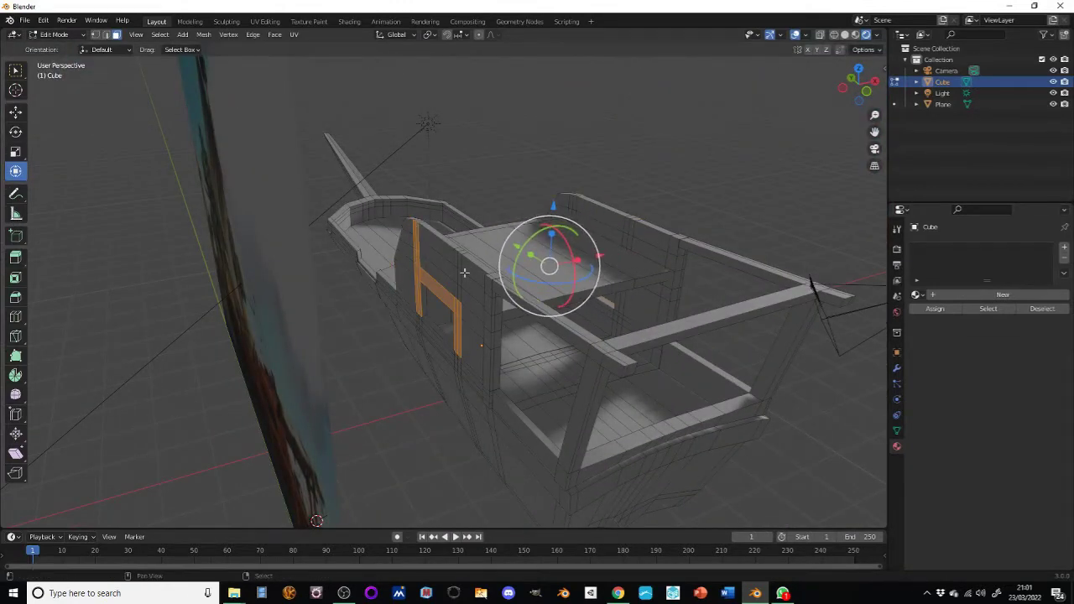
pyautogui.moveTo(458, 294); pyautogui.dragTo(503, 336, button='middle')
pyautogui.scroll(5, 530, 362)
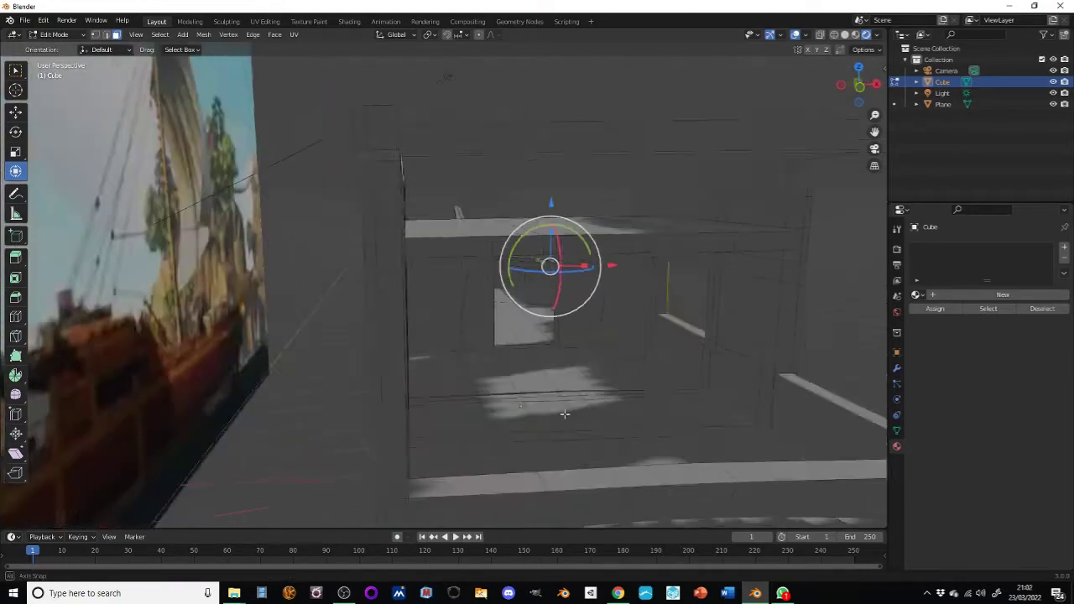
pyautogui.moveTo(398, 348)
pyautogui.mouseDown(button='middle')
pyautogui.moveTo(566, 389)
pyautogui.moveTo(497, 359)
pyautogui.mouseUp(button='middle')
pyautogui.moveTo(483, 168)
pyautogui.mouseDown(button='middle')
pyautogui.moveTo(434, 255)
pyautogui.moveTo(537, 260)
pyautogui.moveTo(647, 383)
pyautogui.moveTo(793, 273)
pyautogui.moveTo(457, 265)
pyautogui.mouseUp(button='middle')
# Scale the selected H-frame faces down to size.
pyautogui.press('s')
pyautogui.click(541, 261)
pyautogui.press('s')
pyautogui.click(652, 383)
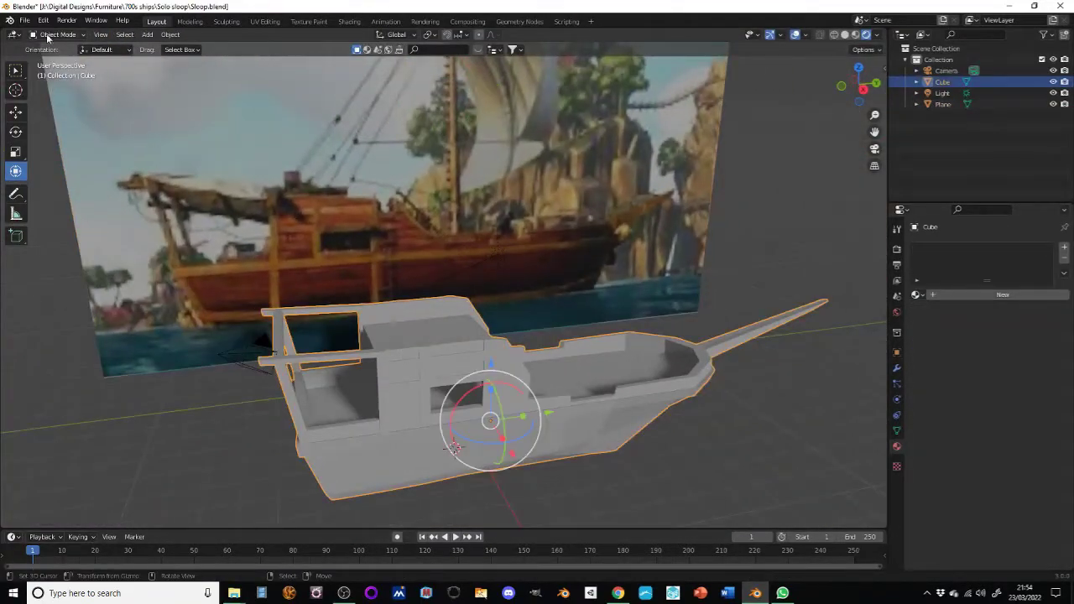
# In Edit Mode, lift the bar up along Z and scale it down.
pyautogui.press('Tab')
pyautogui.scroll(3, 384, 355)
pyautogui.moveTo(384, 355)
pyautogui.mouseDown(button='middle')
pyautogui.moveTo(396, 347)
pyautogui.moveTo(394, 319)
pyautogui.moveTo(352, 277)
pyautogui.moveTo(387, 199)
pyautogui.mouseUp(button='middle')
pyautogui.scroll(4, 353, 276)
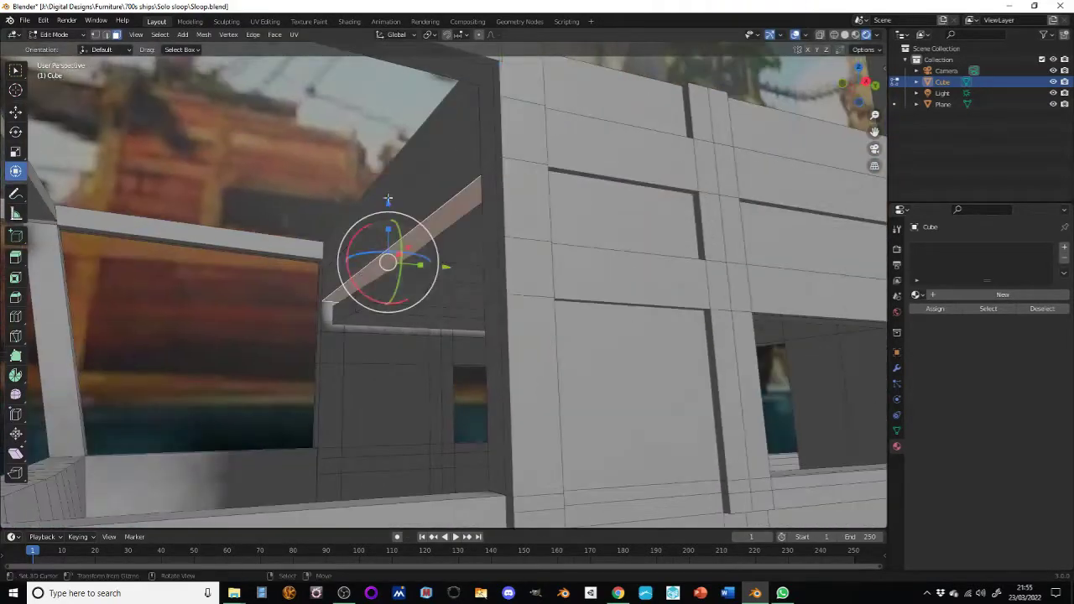
pyautogui.moveTo(388, 199); pyautogui.dragTo(391, 276)
pyautogui.scroll(-5, 391, 277)
pyautogui.moveTo(391, 277)
pyautogui.mouseDown(button='middle')
pyautogui.moveTo(330, 310)
pyautogui.moveTo(394, 293)
pyautogui.mouseUp(button='middle')
pyautogui.press('s')
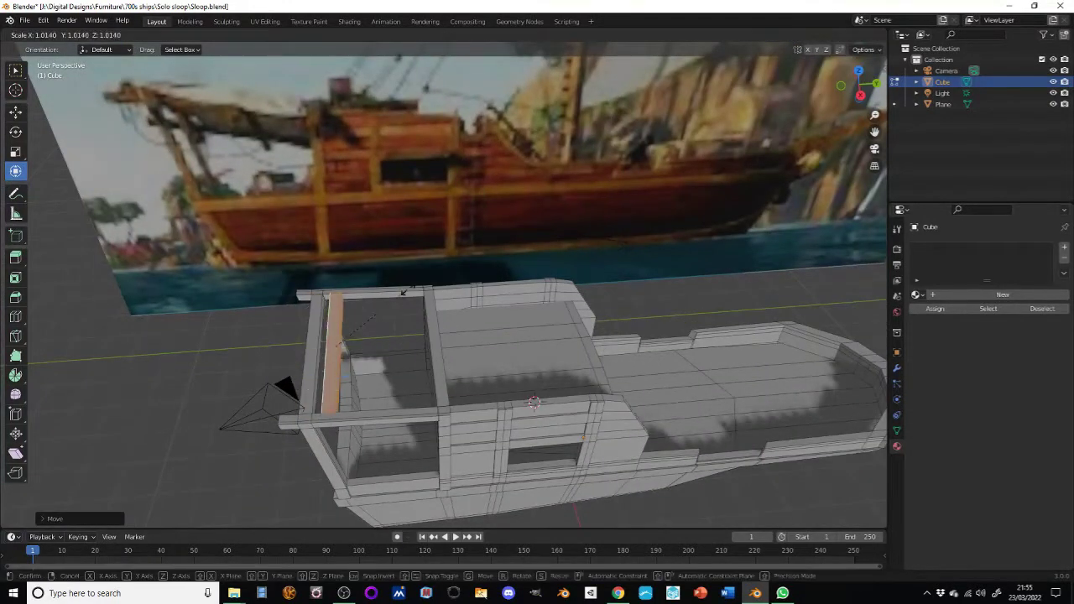
pyautogui.click(403, 292)
pyautogui.scroll(3, 288, 280)
pyautogui.moveTo(288, 280)
pyautogui.mouseDown(button='middle')
pyautogui.moveTo(293, 240)
pyautogui.moveTo(546, 282)
pyautogui.moveTo(509, 282)
pyautogui.moveTo(427, 311)
pyautogui.mouseUp(button='middle')
# Stretch the beam along X and resize it into a plank across the stern frame.
pyautogui.press('Tab')
pyautogui.press('s')
pyautogui.press('x')
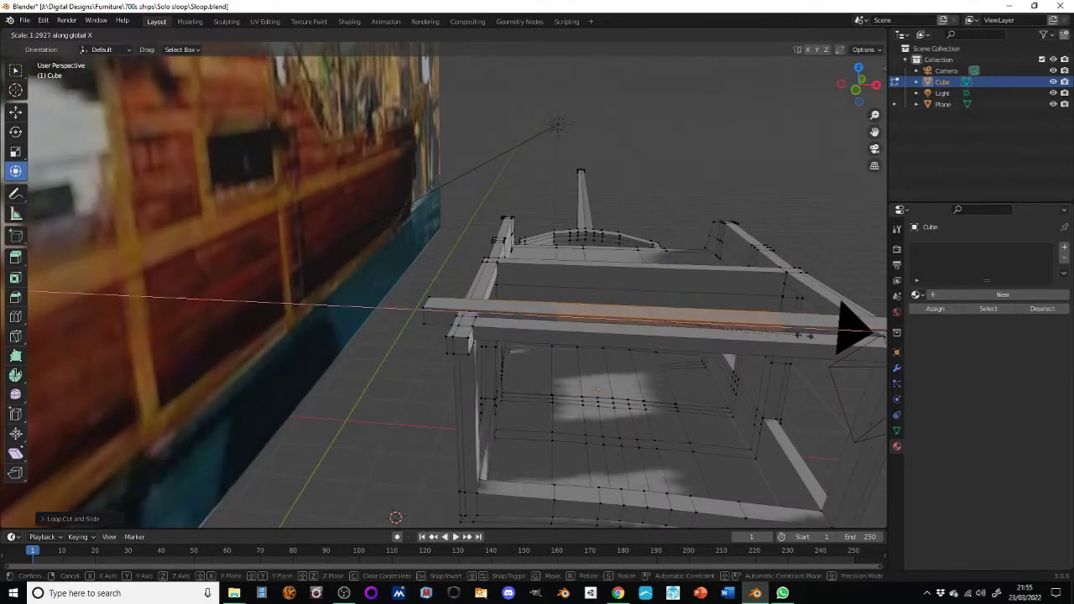
pyautogui.click(804, 335)
pyautogui.moveTo(803, 336)
pyautogui.mouseDown(button='middle')
pyautogui.moveTo(361, 269)
pyautogui.moveTo(288, 289)
pyautogui.mouseUp(button='middle')
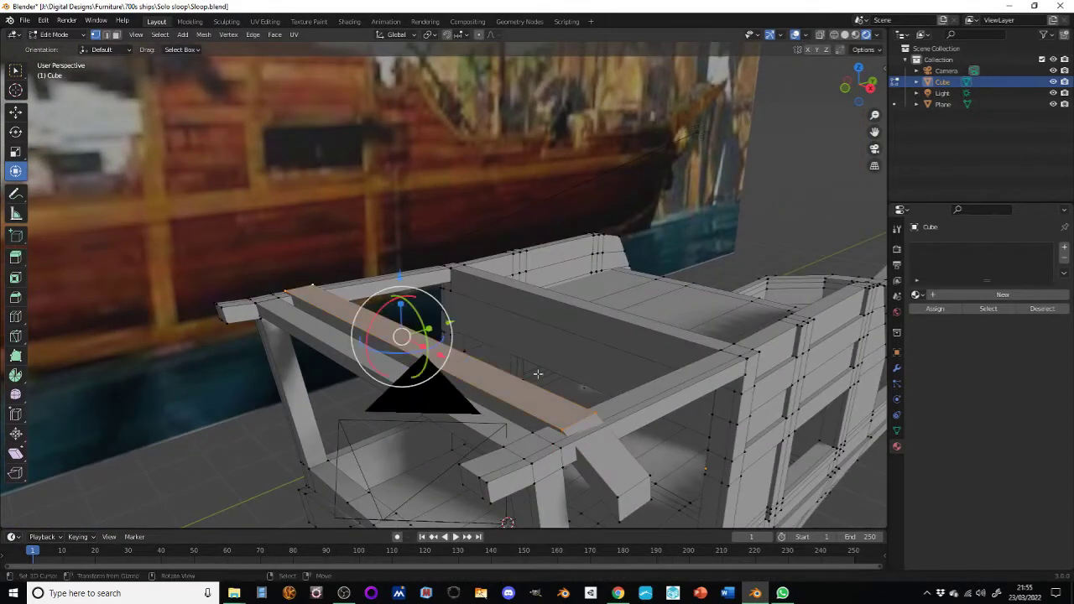
pyautogui.moveTo(537, 373); pyautogui.dragTo(264, 408, button='middle')
pyautogui.press('s')
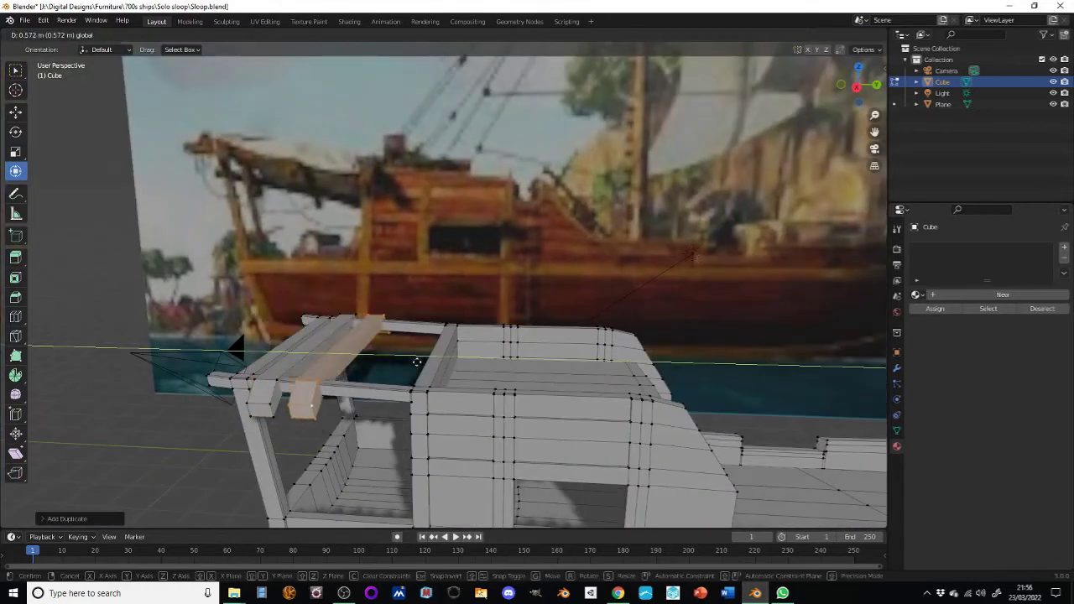
pyautogui.click(420, 361)
pyautogui.press('s')
pyautogui.click(435, 356)
# Duplicate the beam to lay another plank beside the others.
pyautogui.hotkey('shift', 'd')
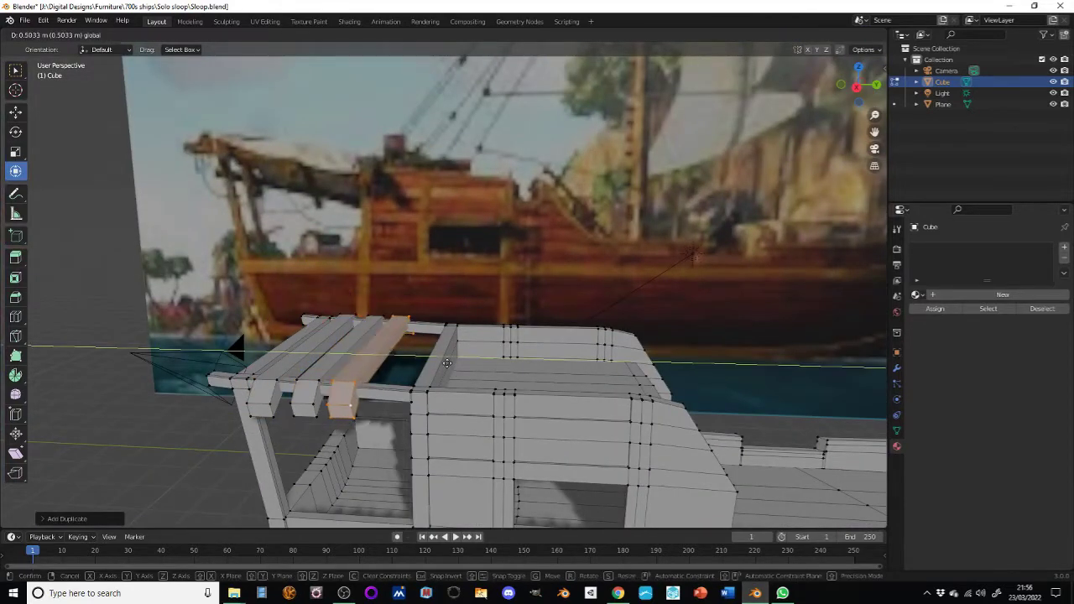
pyautogui.click(470, 365)
pyautogui.moveTo(420, 361)
pyautogui.mouseDown(button='middle')
pyautogui.moveTo(235, 67)
pyautogui.moveTo(465, 84)
pyautogui.mouseUp(button='middle')
pyautogui.scroll(2, 79, 68)
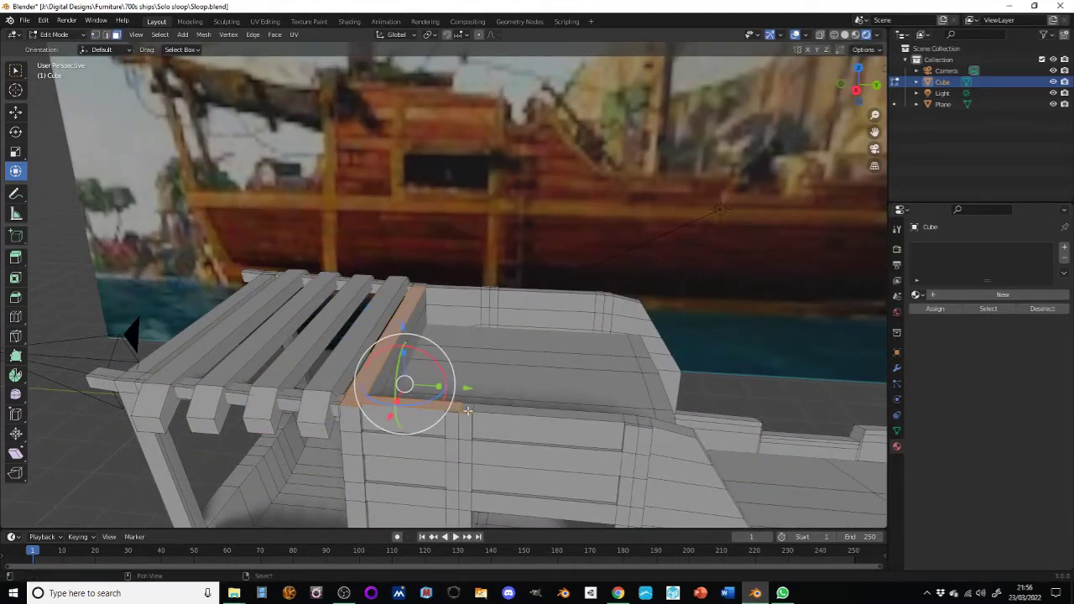
# Add the top plank face to the selection and thicken the faces with shrink/fatten.
pyautogui.keyDown('shift'); pyautogui.click(571, 292); pyautogui.keyUp('shift')
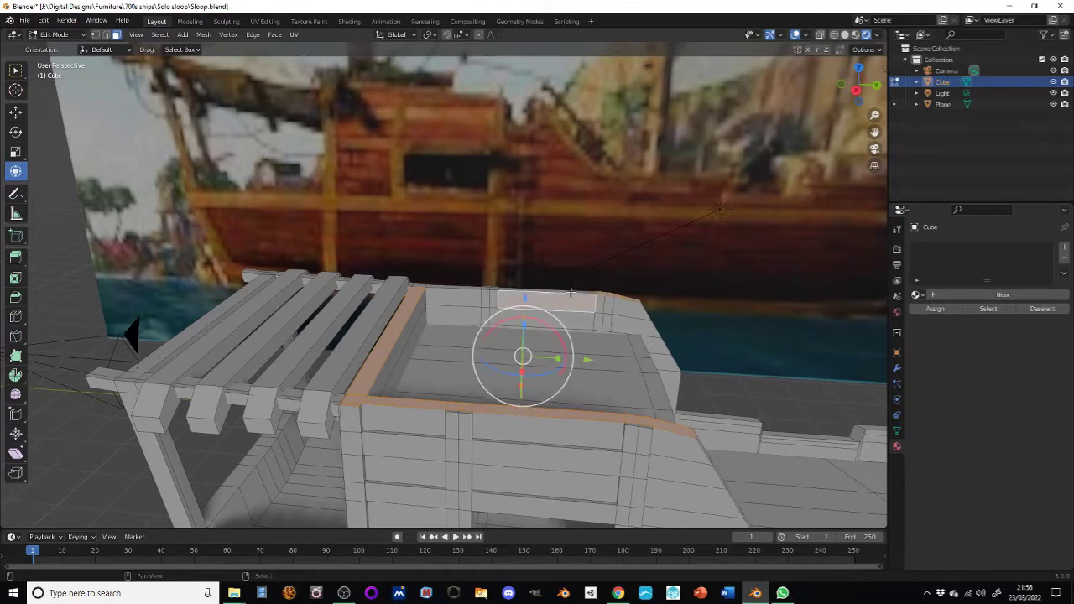
pyautogui.moveTo(470, 290); pyautogui.dragTo(506, 325, button='middle')
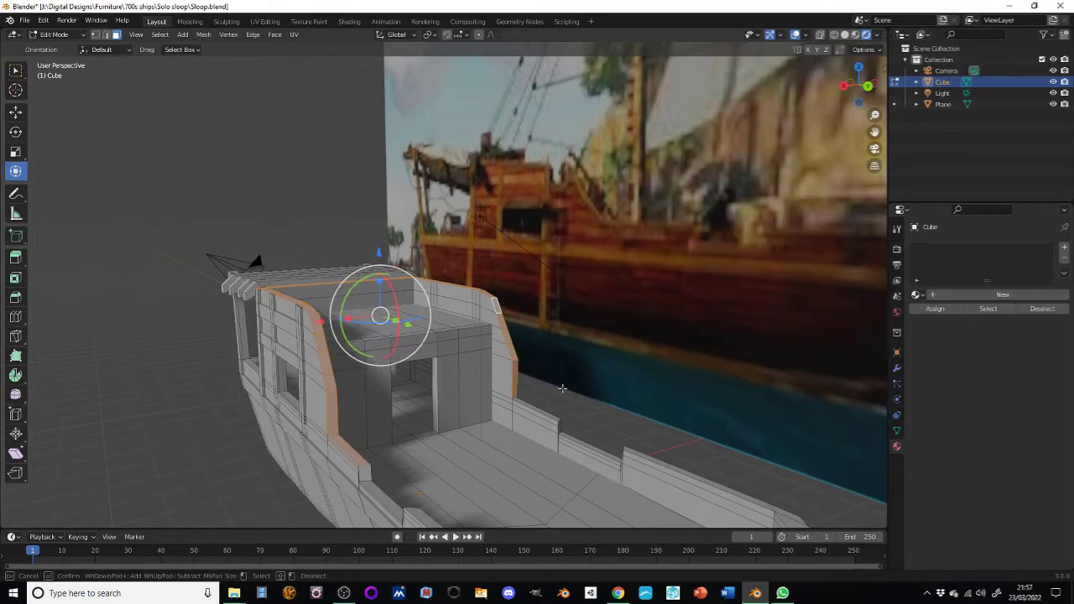
pyautogui.moveTo(562, 388); pyautogui.dragTo(503, 411, button='middle')
pyautogui.scroll(4, 477, 429)
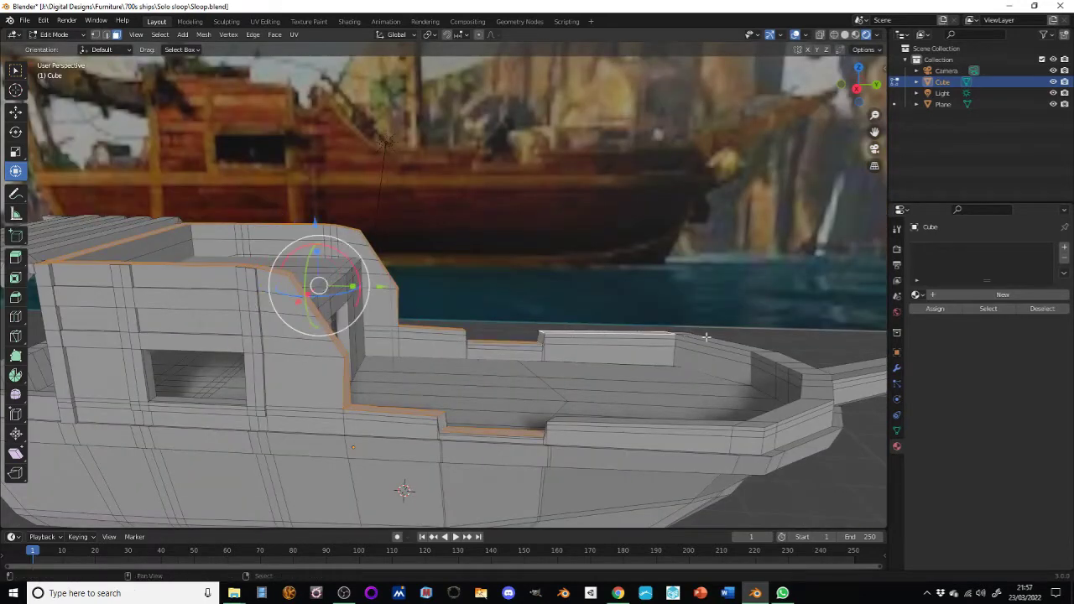
pyautogui.scroll(-5, 754, 427)
pyautogui.moveTo(753, 427)
pyautogui.mouseDown(button='middle')
pyautogui.moveTo(503, 336)
pyautogui.moveTo(453, 290)
pyautogui.moveTo(383, 341)
pyautogui.mouseUp(button='middle')
pyautogui.scroll(5, 454, 289)
pyautogui.scroll(-4, 447, 289)
pyautogui.hotkey('alt', 's')
pyautogui.click(453, 284)
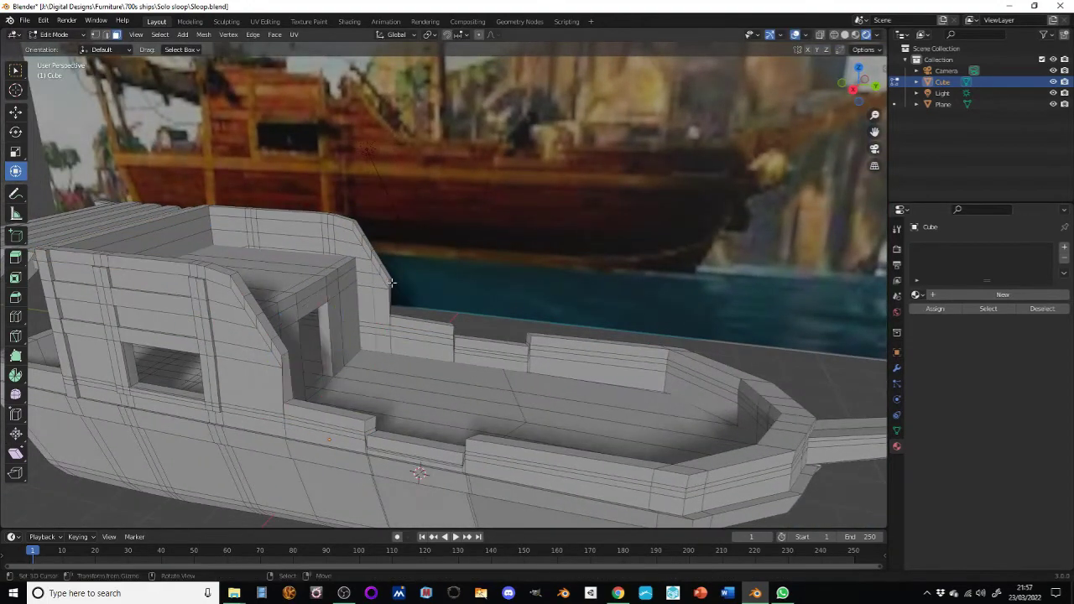
# Select an edge on the cabin and extrude it into a raised region.
pyautogui.click(347, 335)
pyautogui.moveTo(347, 336); pyautogui.dragTo(352, 369)
pyautogui.moveTo(352, 370); pyautogui.dragTo(349, 428, button='middle')
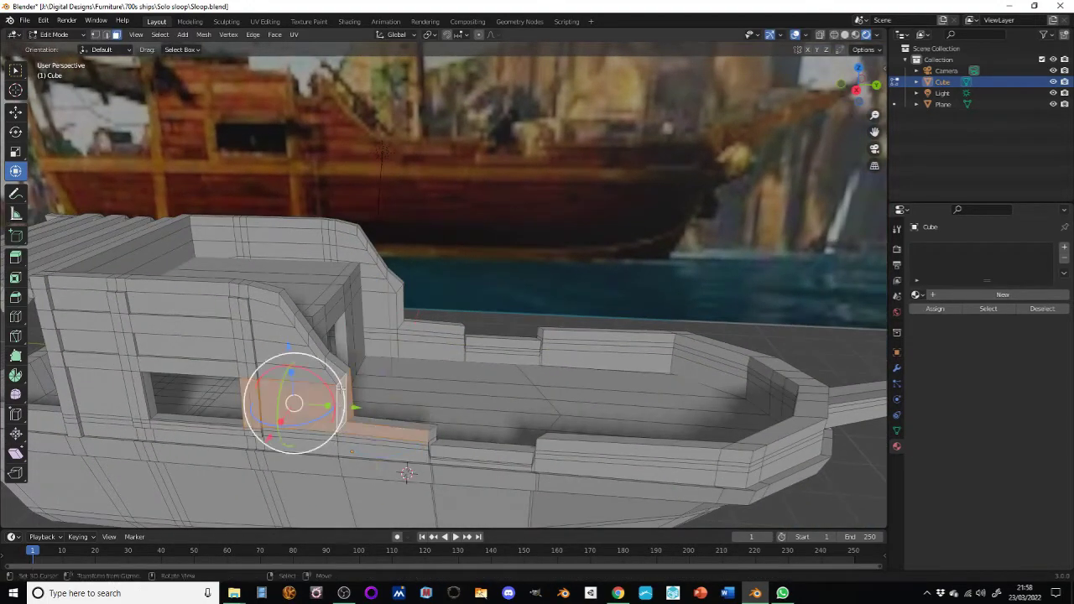
pyautogui.moveTo(339, 390); pyautogui.dragTo(341, 300, button='middle')
pyautogui.click(349, 299)
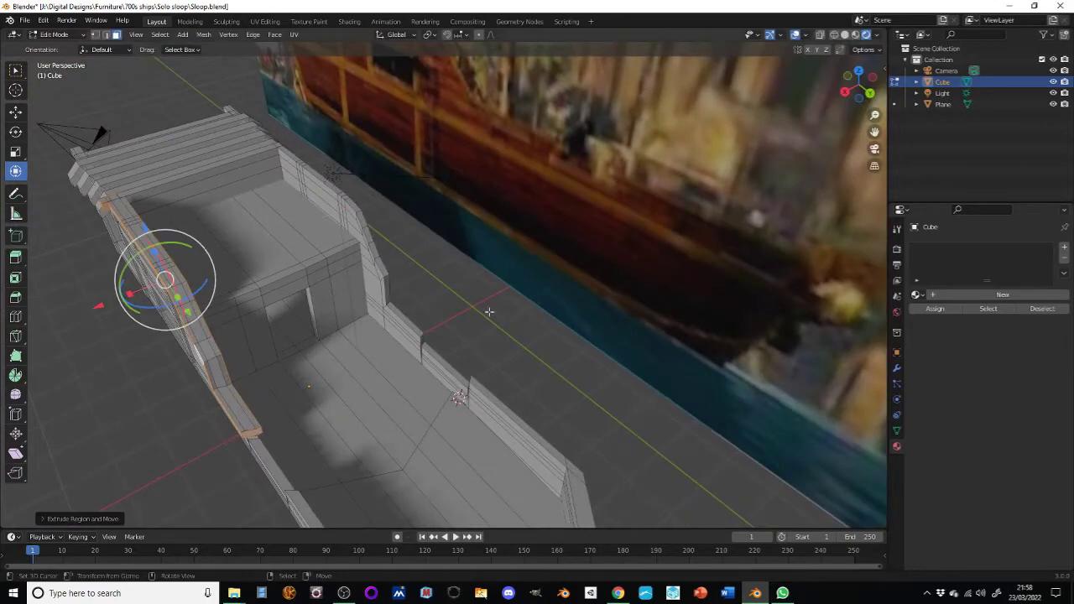
pyautogui.moveTo(476, 293); pyautogui.dragTo(419, 362, button='middle')
pyautogui.click(822, 34)
pyautogui.click(821, 35)
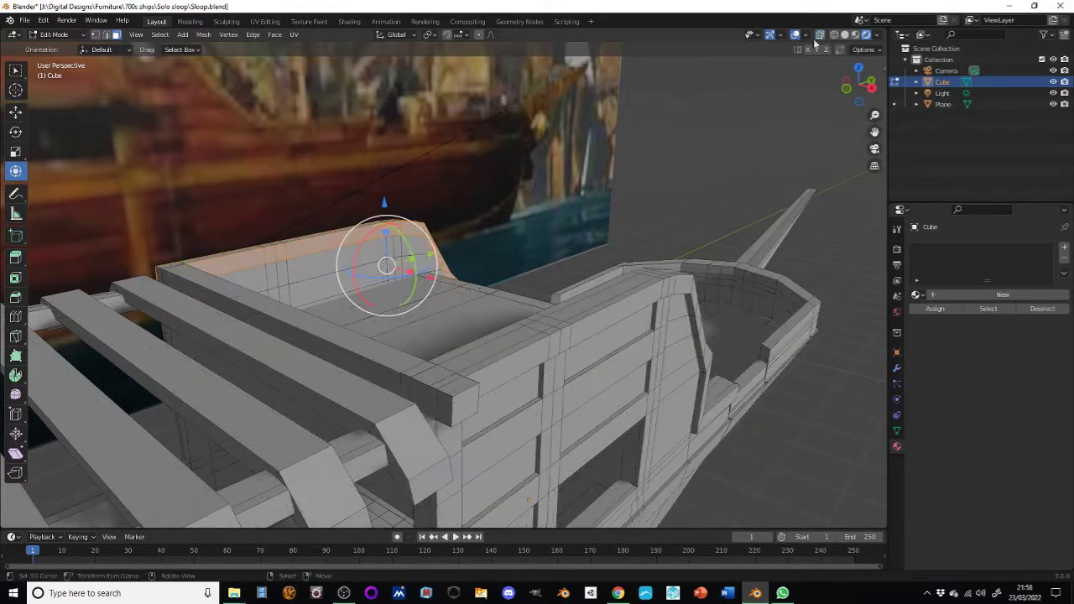
pyautogui.moveTo(755, 252)
pyautogui.mouseDown(button='middle')
pyautogui.moveTo(780, 238)
pyautogui.moveTo(671, 336)
pyautogui.mouseUp(button='middle')
# Select the deck rim edge loop, thicken it and edge-slide it along the hull.
pyautogui.keyDown('alt'); pyautogui.click(655, 394); pyautogui.keyUp('alt')
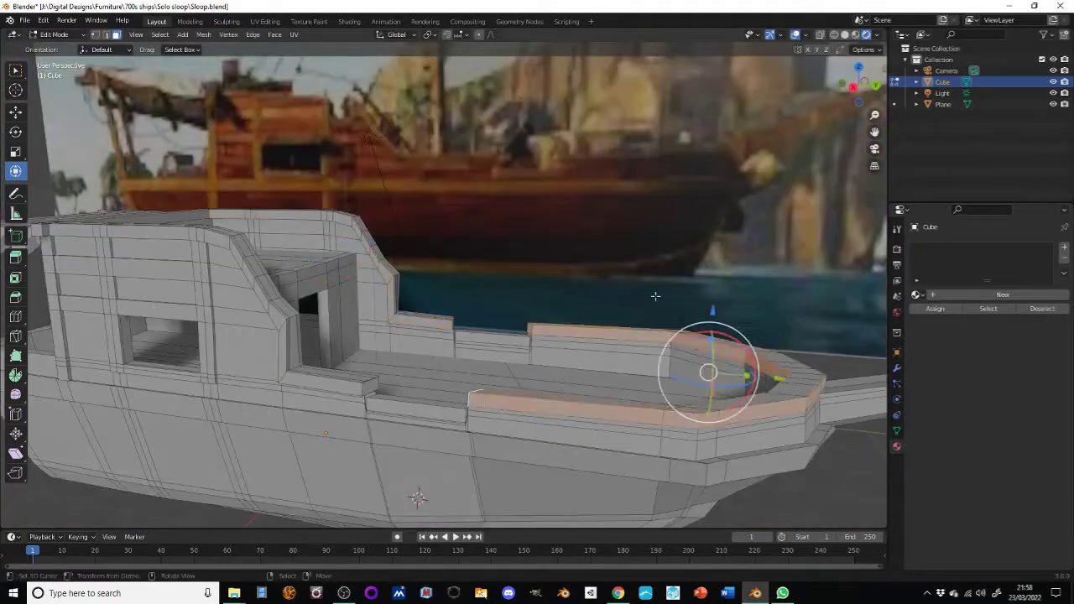
pyautogui.moveTo(654, 394)
pyautogui.mouseDown(button='middle')
pyautogui.moveTo(595, 307)
pyautogui.moveTo(486, 382)
pyautogui.moveTo(588, 310)
pyautogui.moveTo(470, 318)
pyautogui.moveTo(442, 307)
pyautogui.mouseUp(button='middle')
pyautogui.click(486, 383)
pyautogui.press('g')
pyautogui.press('g')
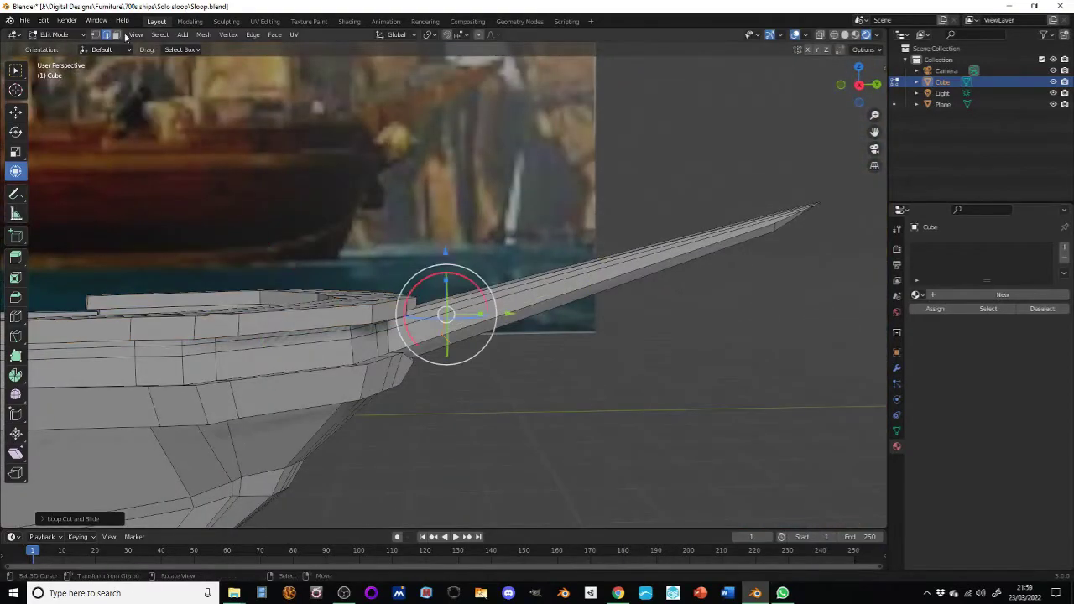
pyautogui.click(621, 293)
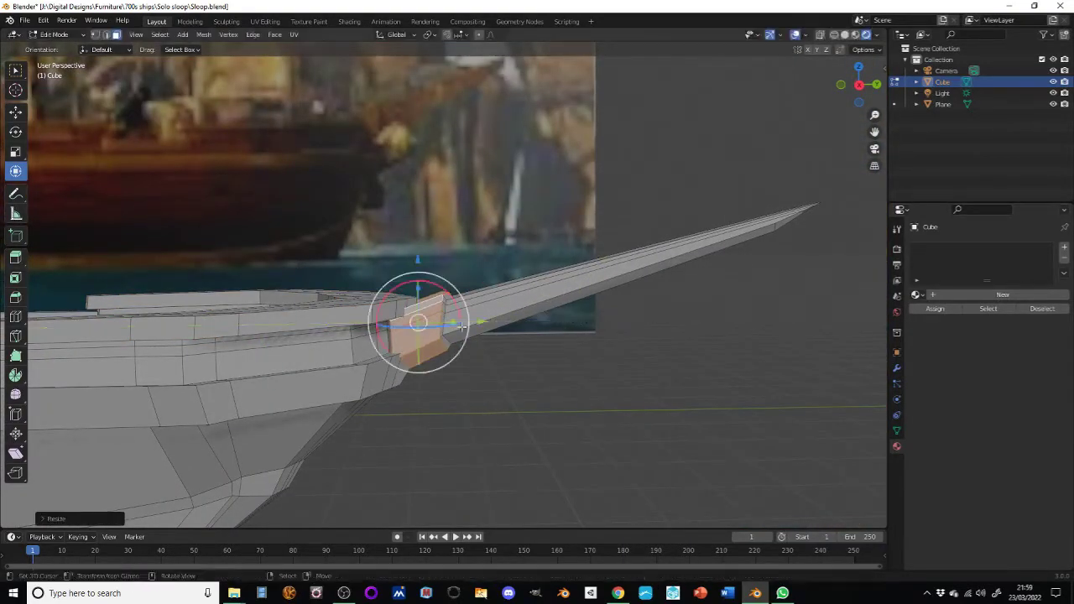
pyautogui.moveTo(457, 315); pyautogui.dragTo(463, 315)
pyautogui.moveTo(463, 316)
pyautogui.mouseDown(button='middle')
pyautogui.moveTo(273, 287)
pyautogui.moveTo(555, 367)
pyautogui.moveTo(462, 331)
pyautogui.moveTo(744, 339)
pyautogui.moveTo(529, 340)
pyautogui.moveTo(401, 244)
pyautogui.mouseUp(button='middle')
pyautogui.scroll(3, 273, 287)
pyautogui.scroll(5, 577, 355)
pyautogui.scroll(3, 503, 365)
# Fatten the vertical edge loops outward into raised trim strips on the cabin and hull.
pyautogui.hotkey('alt', 's')
pyautogui.click(743, 339)
pyautogui.scroll(-2, 400, 243)
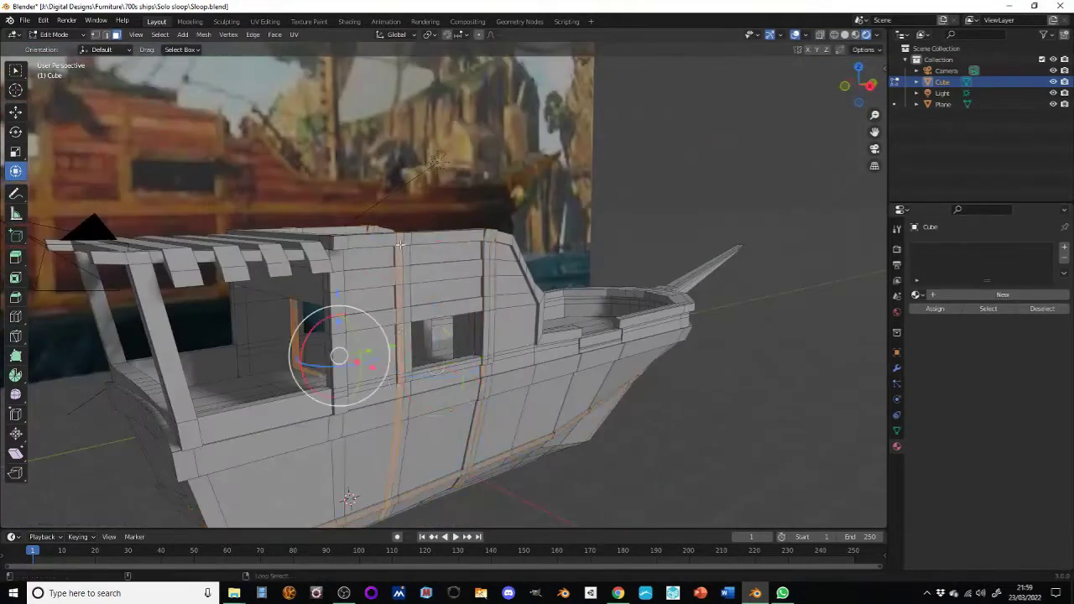
pyautogui.click(561, 283)
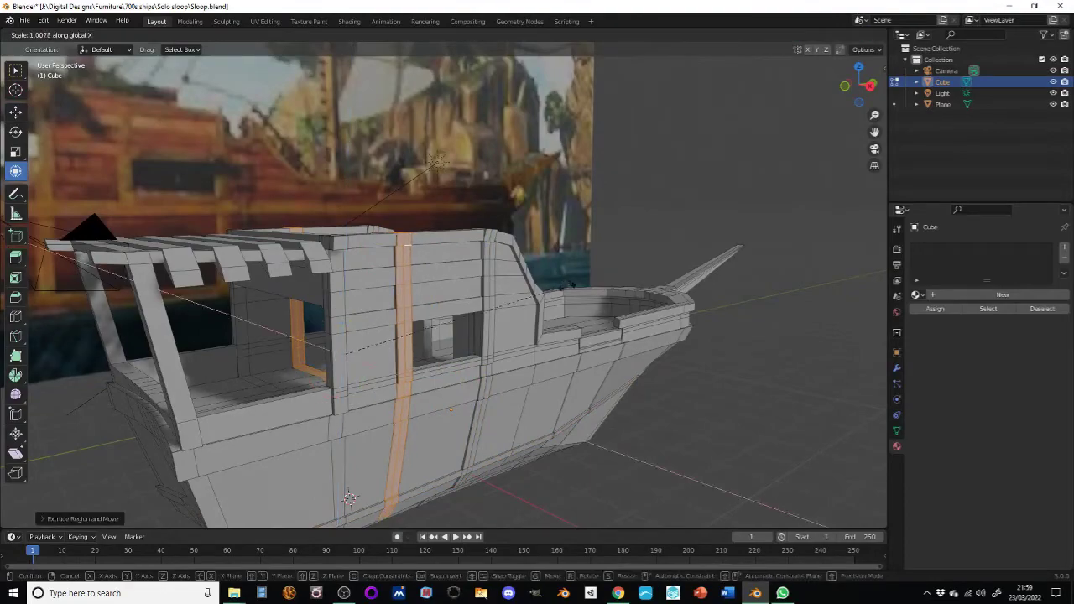
pyautogui.moveTo(561, 283)
pyautogui.mouseDown(button='middle')
pyautogui.moveTo(606, 345)
pyautogui.moveTo(377, 444)
pyautogui.moveTo(314, 489)
pyautogui.moveTo(412, 439)
pyautogui.moveTo(387, 359)
pyautogui.moveTo(419, 327)
pyautogui.moveTo(320, 330)
pyautogui.mouseUp(button='middle')
pyautogui.click(606, 345)
pyautogui.scroll(2, 420, 327)
pyautogui.scroll(2, 437, 326)
# Add a centred edge loop across the cabin's front wall.
pyautogui.hotkey('ctrl', 'r')
pyautogui.click(319, 330)
pyautogui.rightClick(320, 330)
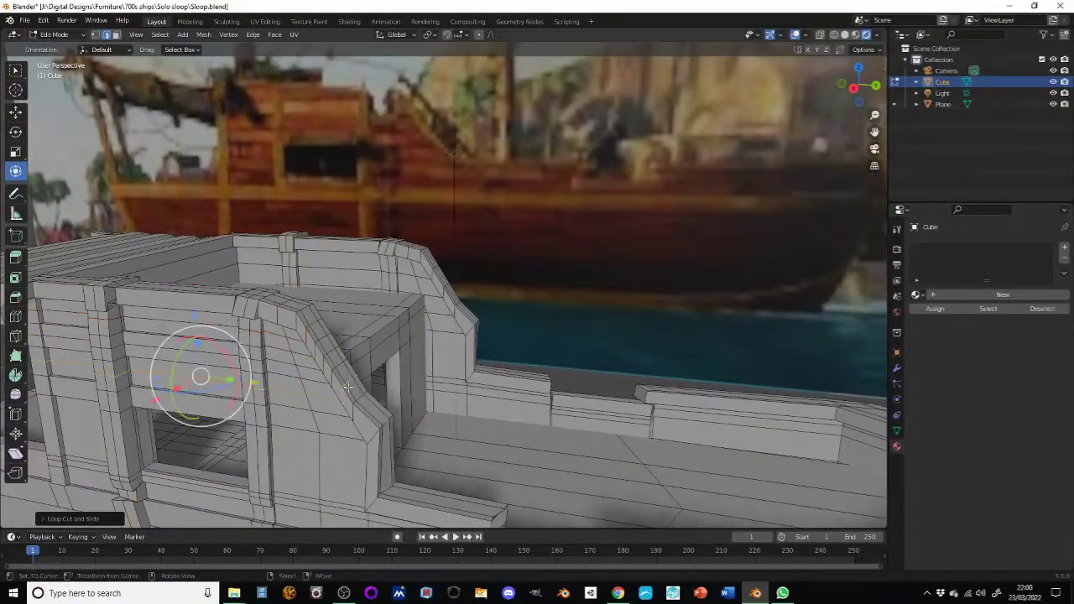
pyautogui.moveTo(394, 417); pyautogui.dragTo(345, 375, button='middle')
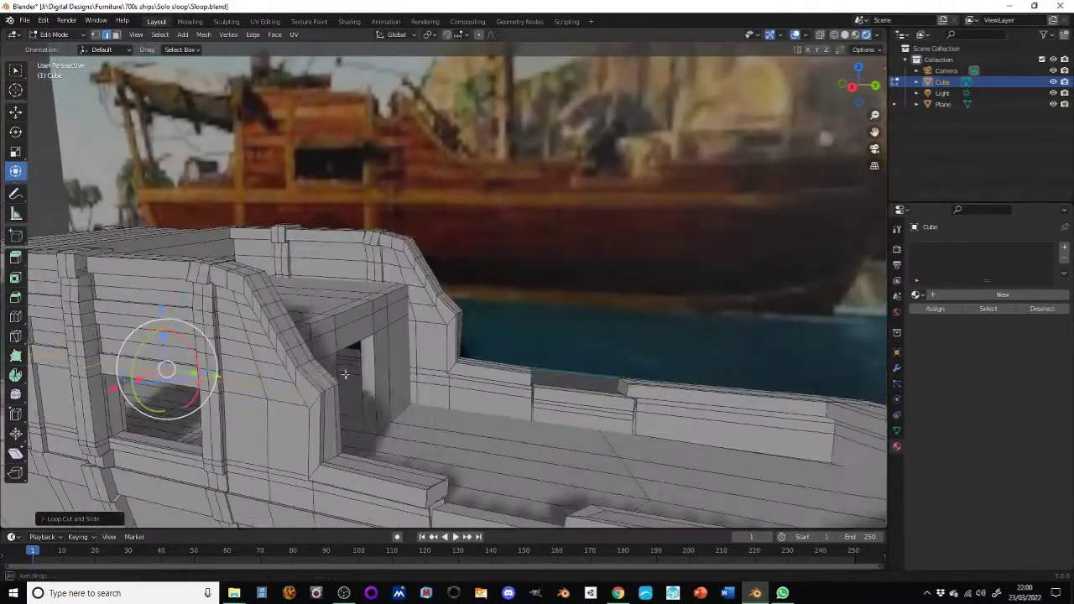
# Reshape the cabin's sloped front edge with smooth-falloff moves and a rotation.
pyautogui.moveTo(466, 348); pyautogui.dragTo(451, 356)
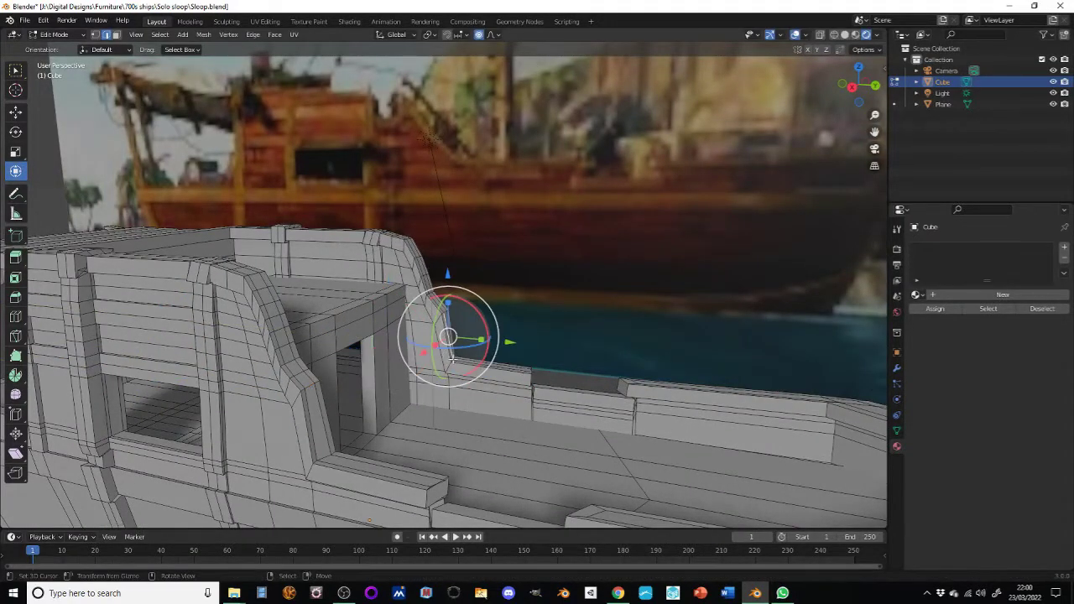
pyautogui.moveTo(451, 356); pyautogui.dragTo(345, 375, button='middle')
pyautogui.click(507, 319)
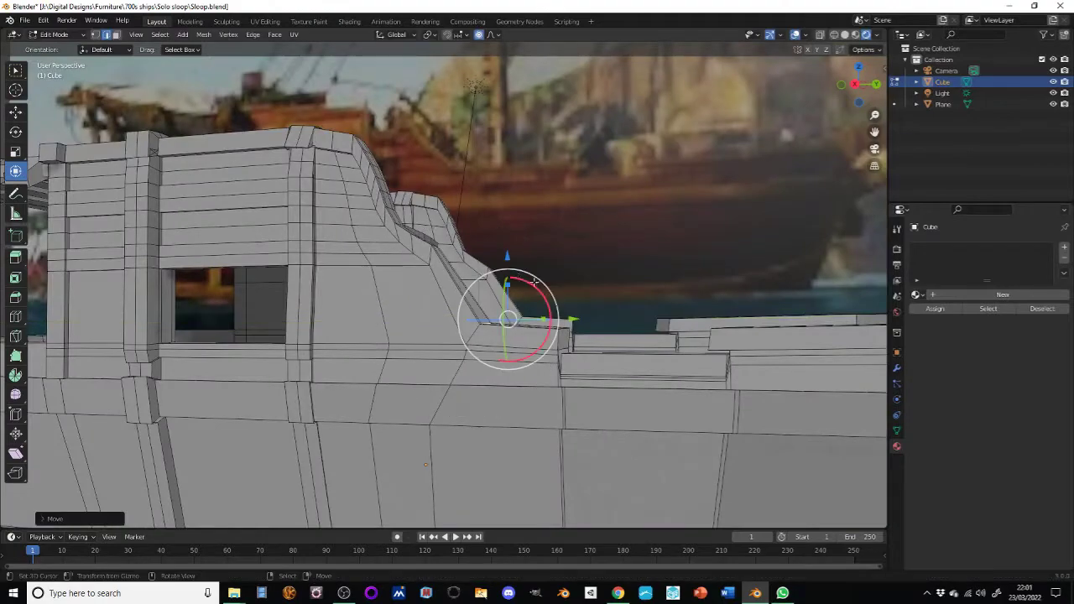
pyautogui.click(577, 305)
pyautogui.moveTo(578, 306); pyautogui.dragTo(520, 277, button='middle')
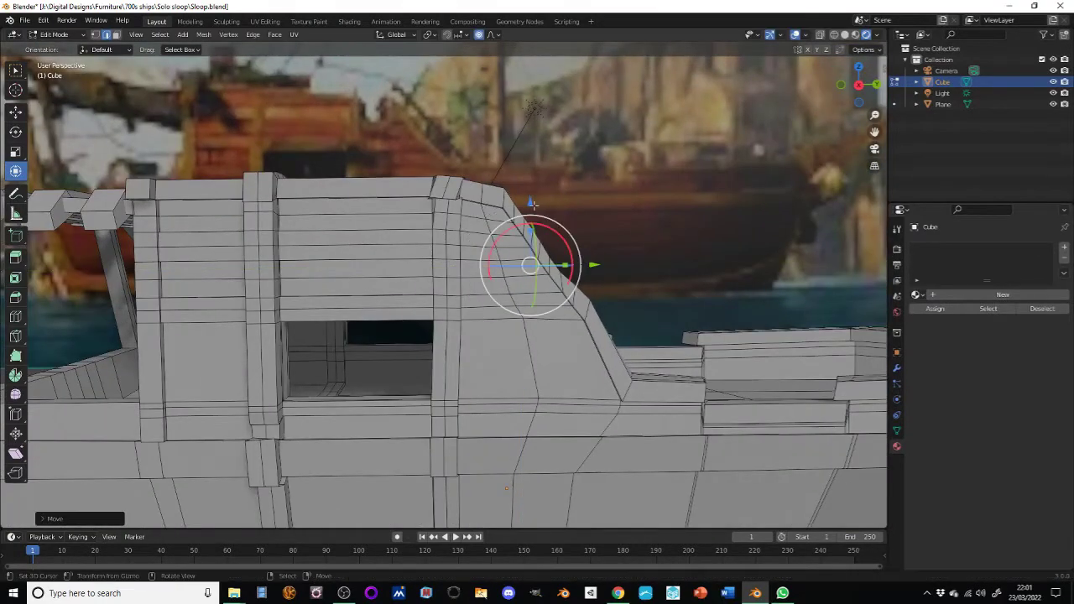
pyautogui.click(591, 262)
# Move the selected geometry at the top of the cabin into place.
pyautogui.moveTo(591, 261); pyautogui.dragTo(363, 262, button='middle')
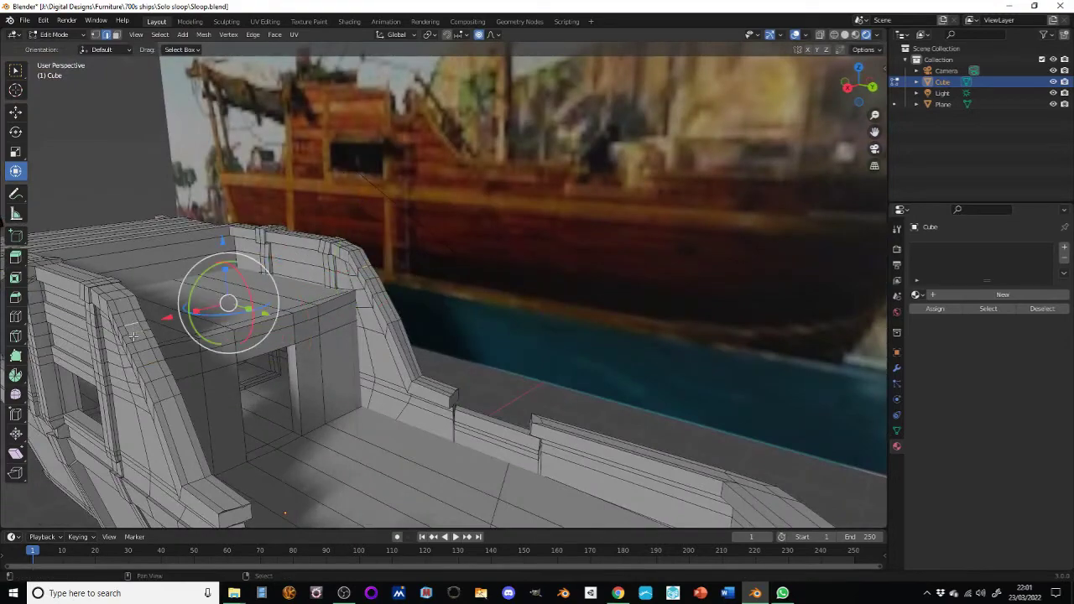
pyautogui.moveTo(268, 222); pyautogui.dragTo(335, 252, button='middle')
pyautogui.press('g')
pyautogui.click(453, 252)
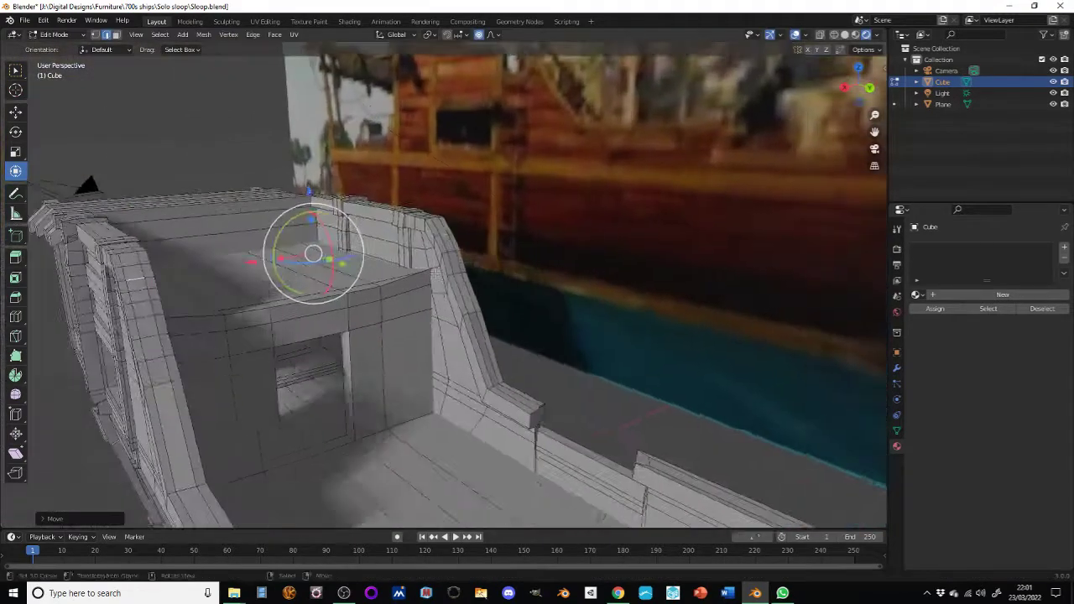
pyautogui.moveTo(453, 252)
pyautogui.mouseDown(button='middle')
pyautogui.moveTo(415, 287)
pyautogui.moveTo(420, 267)
pyautogui.moveTo(420, 300)
pyautogui.mouseUp(button='middle')
# Add several horizontal loop cuts across the wall beneath the raised deck.
pyautogui.click(439, 284)
pyautogui.hotkey('ctrl', 'r')
pyautogui.click(719, 312)
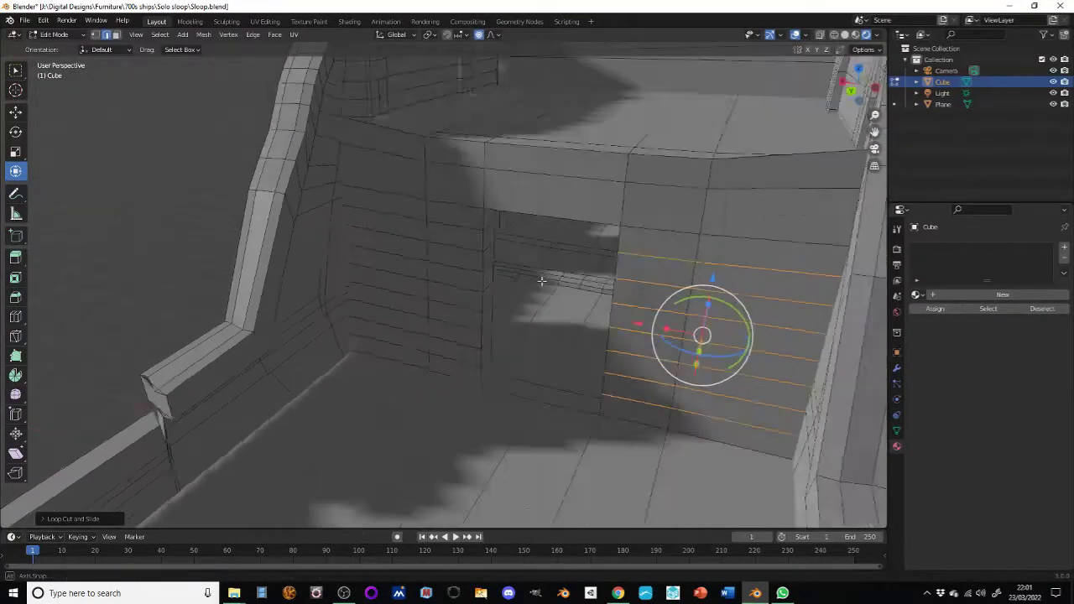
pyautogui.moveTo(719, 312)
pyautogui.mouseDown(button='middle')
pyautogui.moveTo(297, 141)
pyautogui.moveTo(504, 369)
pyautogui.mouseUp(button='middle')
# Extrude five stair steps out from the wall's bottom face.
pyautogui.press('e')
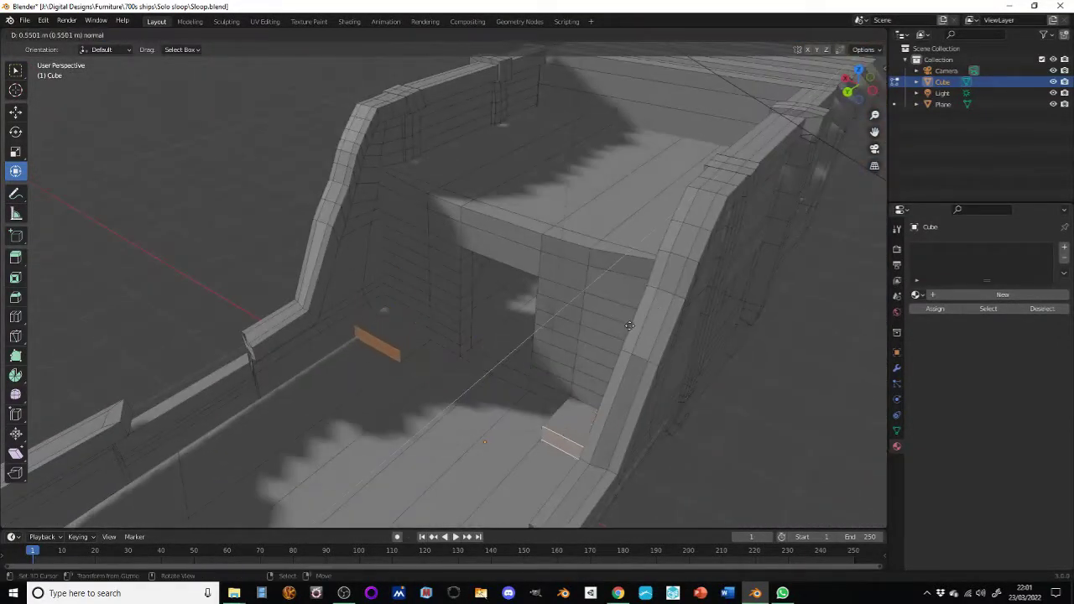
pyautogui.click(530, 393)
pyautogui.press('e')
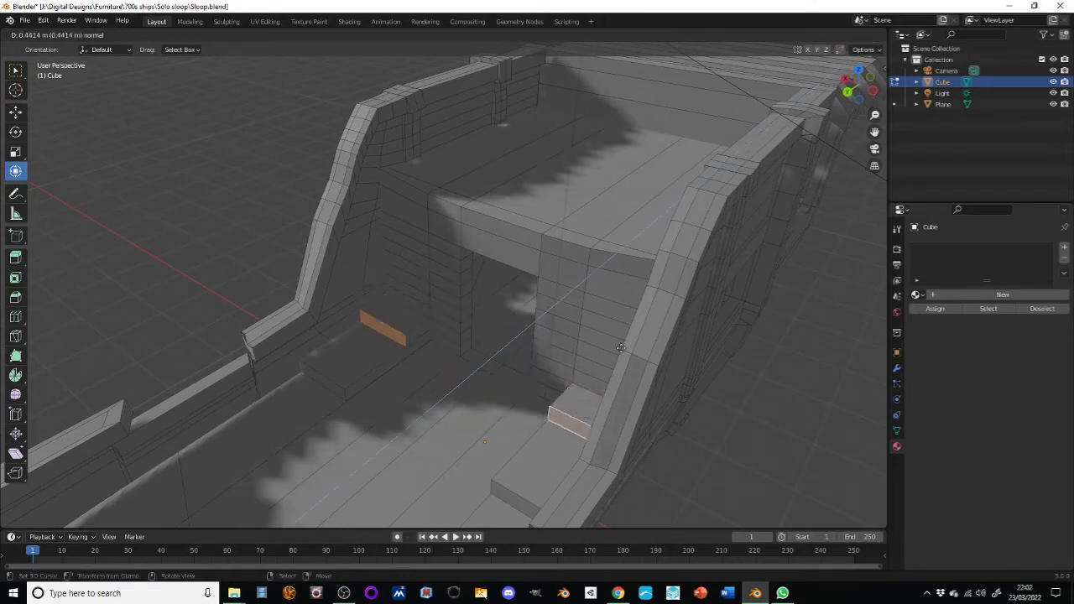
pyautogui.click(478, 342)
pyautogui.press('e')
pyautogui.click(512, 386)
pyautogui.press('e')
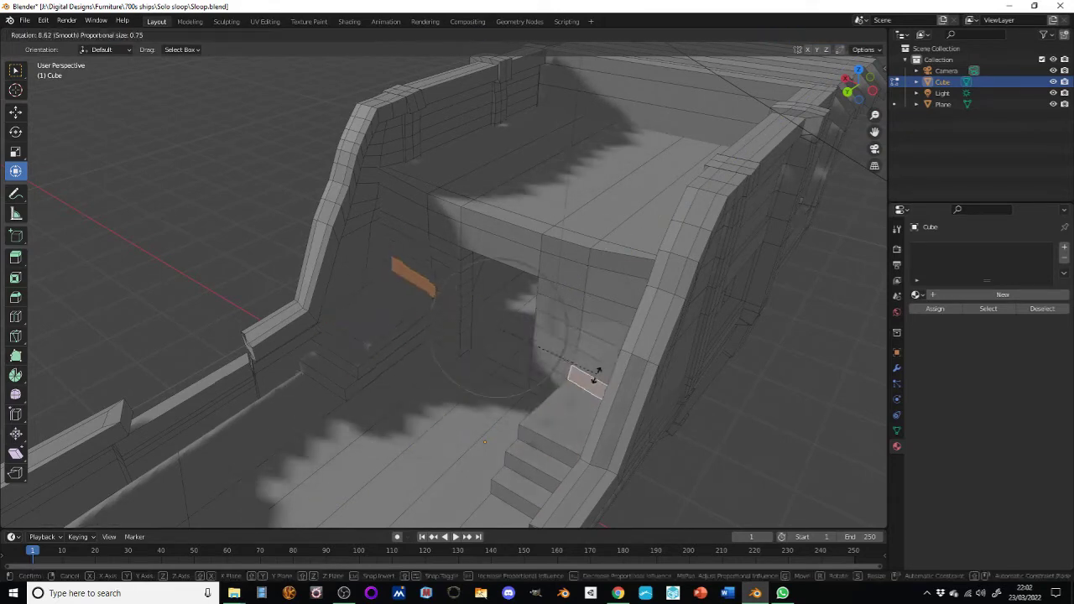
pyautogui.click(550, 363)
pyautogui.press('e')
pyautogui.click(635, 322)
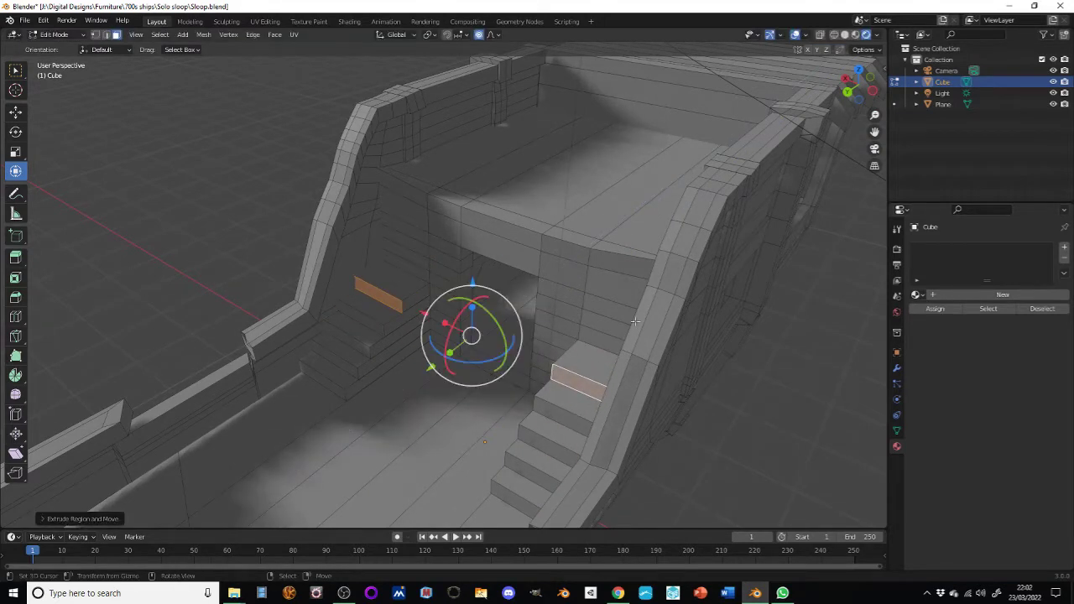
# Select the upper stair and left-wall faces, undoing back to fix mistaken extrusions.
pyautogui.keyDown('shift'); pyautogui.click(590, 350); pyautogui.keyUp('shift')
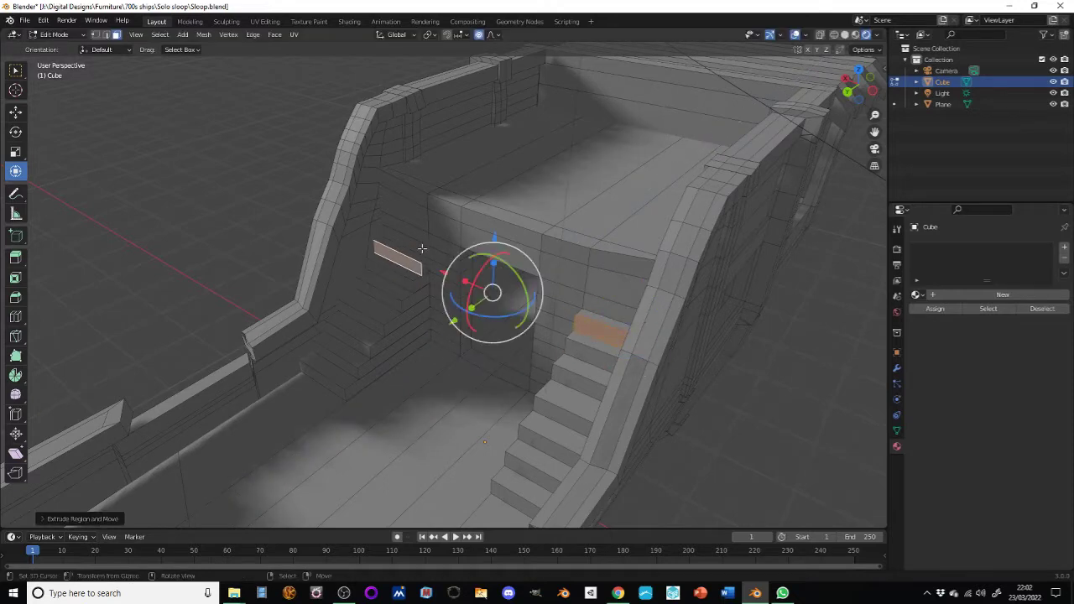
pyautogui.hotkey('ctrl', 'z')
pyautogui.keyDown('shift'); pyautogui.click(390, 290); pyautogui.keyUp('shift')
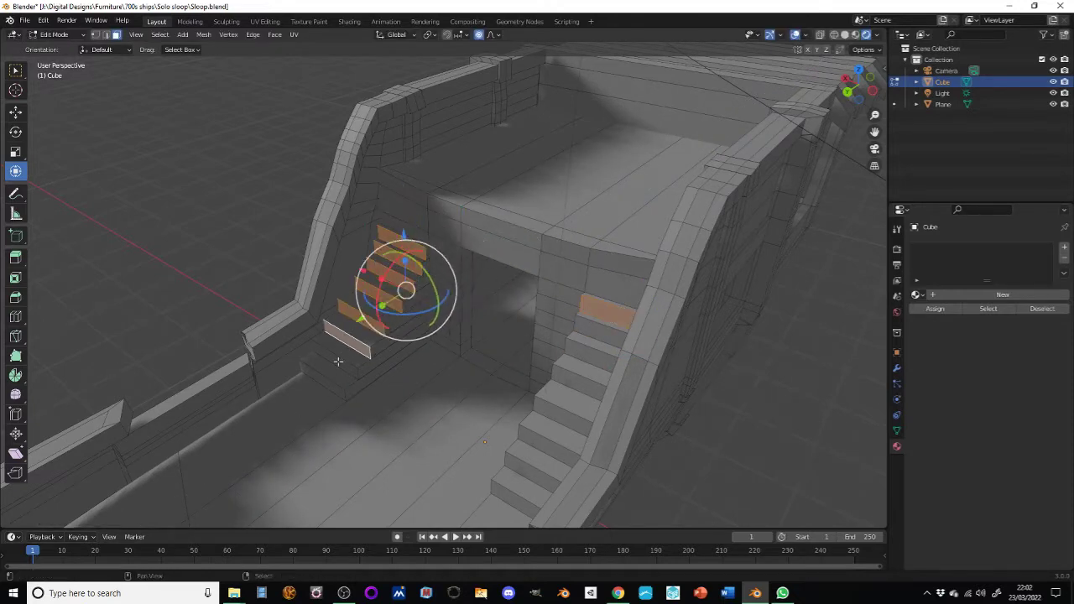
pyautogui.hotkey('ctrl', 'z')
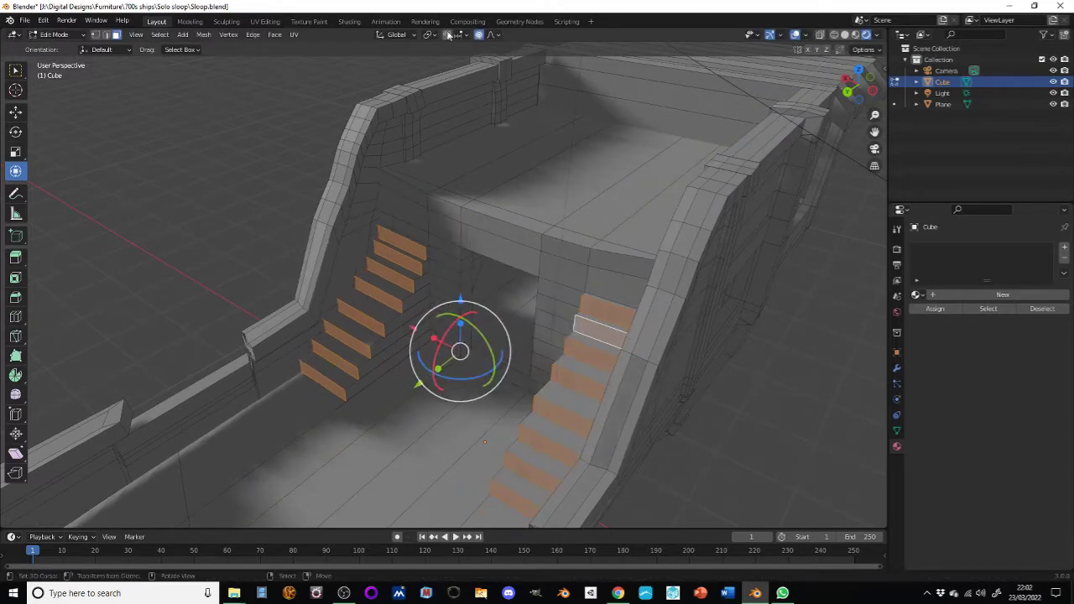
pyautogui.hotkey('ctrl', 'z')
pyautogui.hotkey('ctrl', 'z')
pyautogui.hotkey('ctrl', 'z')
pyautogui.moveTo(424, 329); pyautogui.dragTo(344, 325)
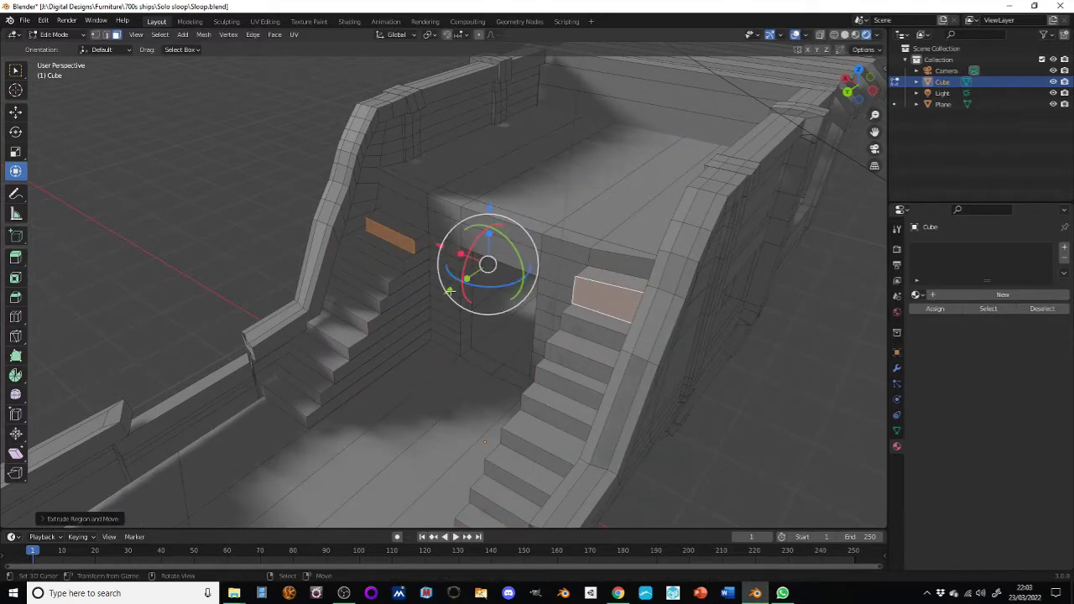
pyautogui.hotkey('ctrl', 'z')
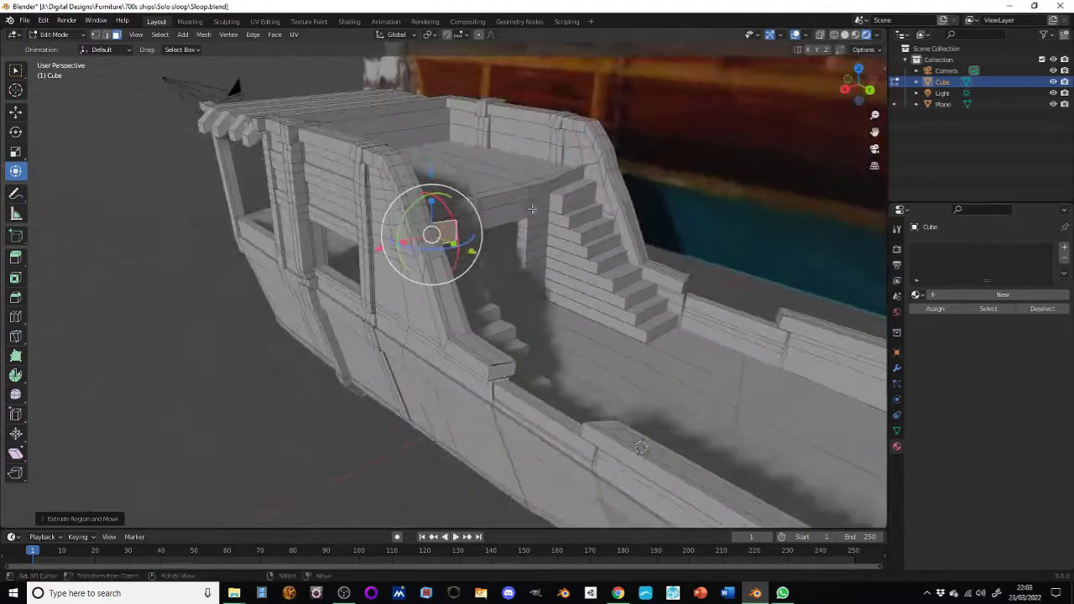
# Select the right-hand staircase's faces from top stair to bottom.
pyautogui.moveTo(502, 170); pyautogui.dragTo(588, 252, button='middle')
pyautogui.scroll(4, 662, 234)
pyautogui.click(703, 190)
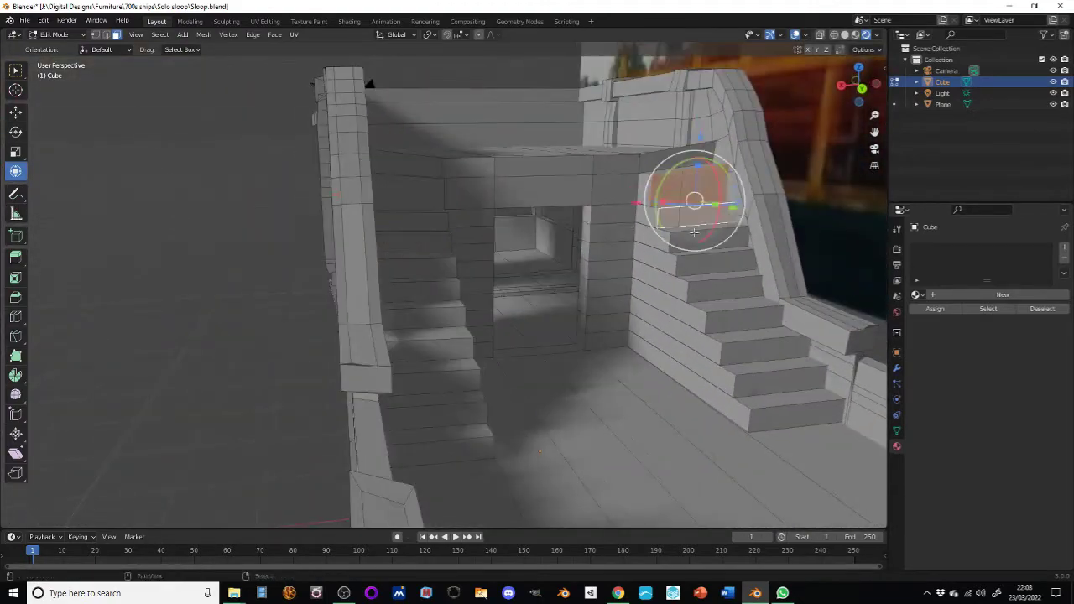
pyautogui.keyDown('ctrl'); pyautogui.click(723, 290); pyautogui.keyUp('ctrl')
pyautogui.keyDown('ctrl'); pyautogui.click(771, 415); pyautogui.keyUp('ctrl')
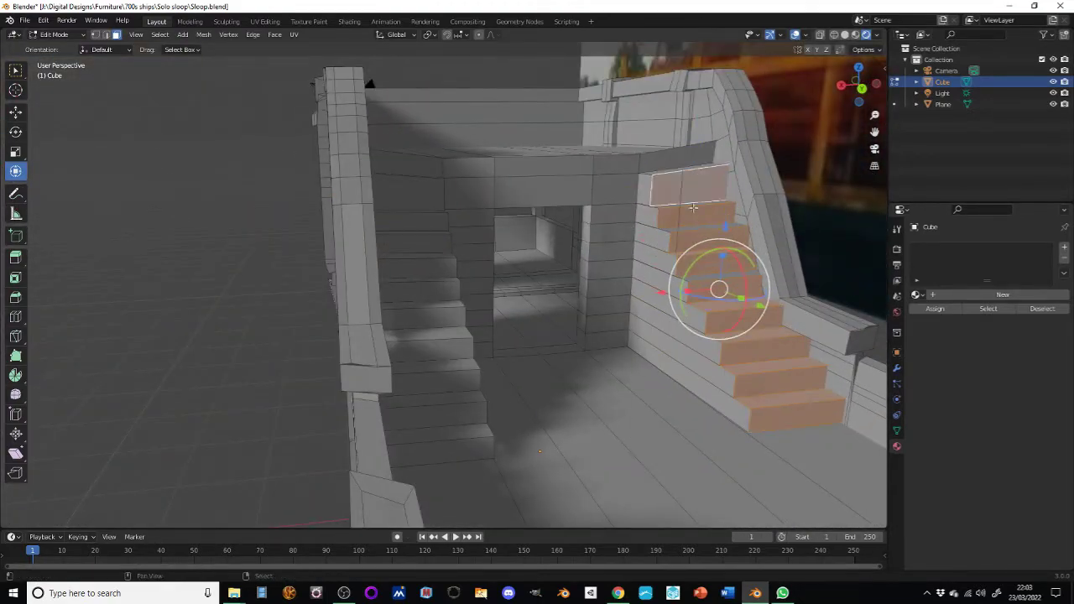
pyautogui.keyDown('shift'); pyautogui.click(687, 205); pyautogui.keyUp('shift')
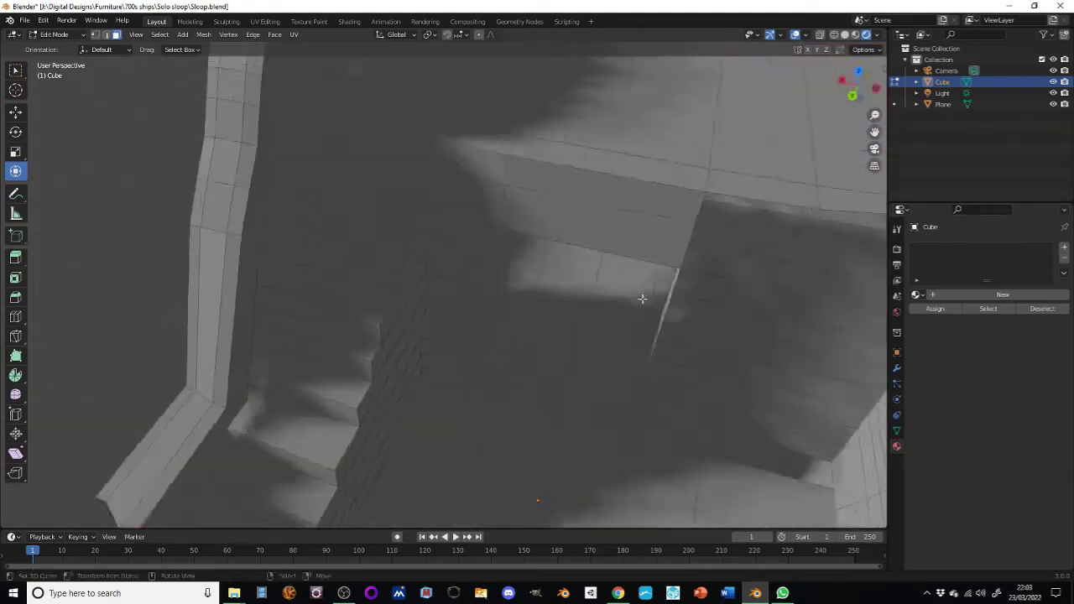
pyautogui.moveTo(745, 358); pyautogui.dragTo(532, 277, button='middle')
# Switch to vertex select and pick the corner vertex under the raised deck.
pyautogui.press('1')
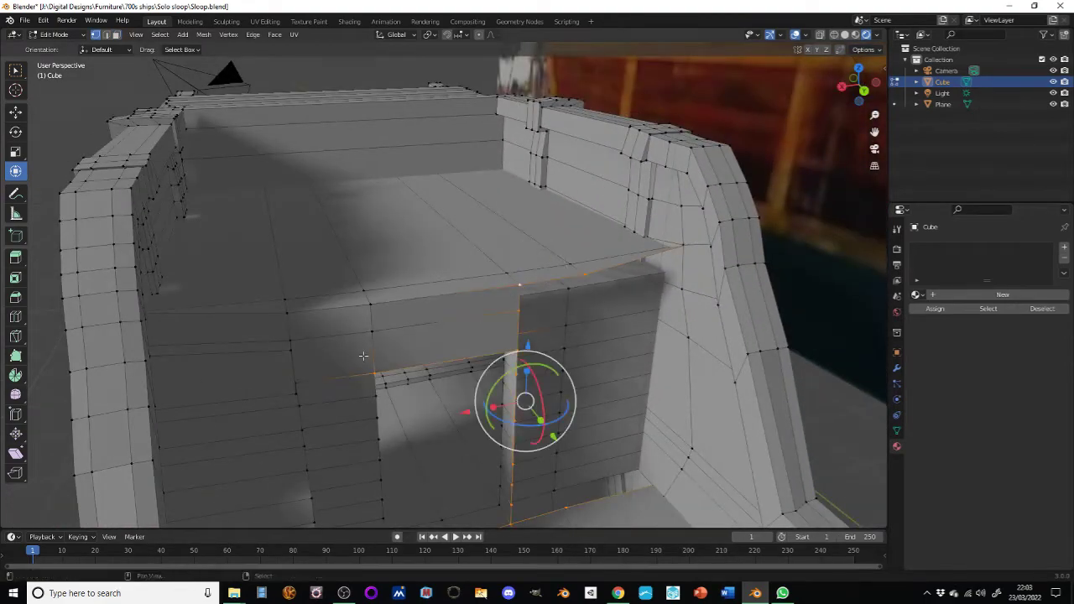
pyautogui.moveTo(362, 356); pyautogui.dragTo(573, 358, button='middle')
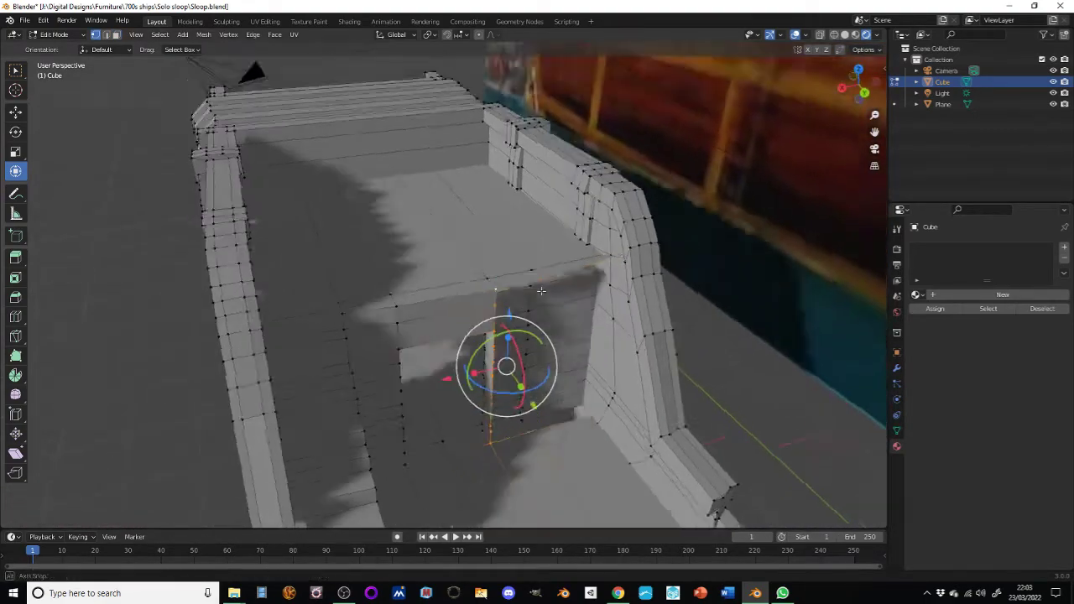
pyautogui.moveTo(598, 322); pyautogui.dragTo(597, 293, button='middle')
pyautogui.scroll(5, 597, 292)
pyautogui.click(547, 311)
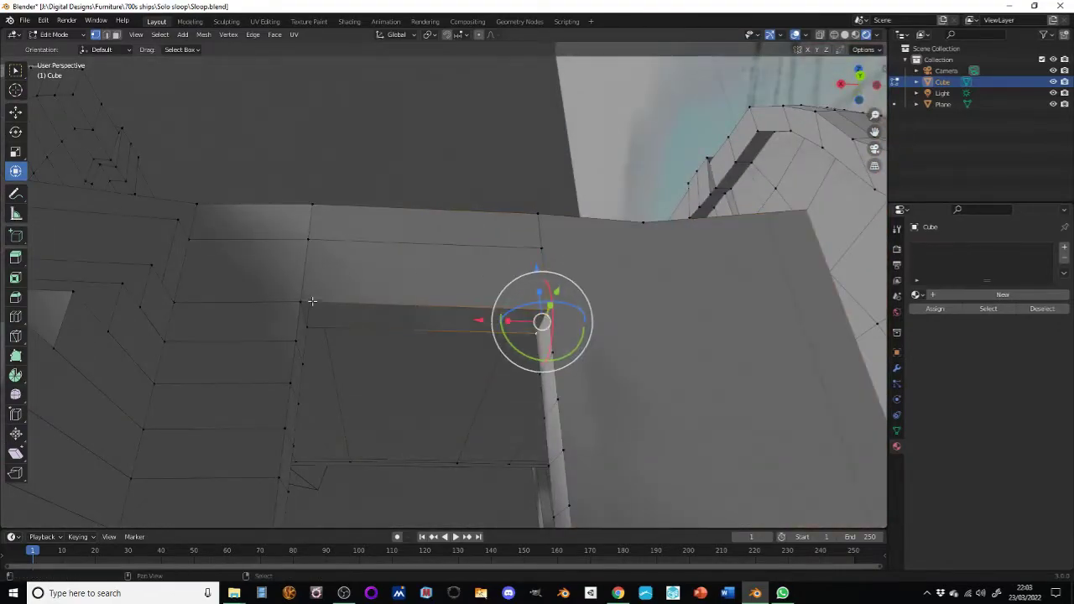
pyautogui.scroll(-5, 537, 319)
pyautogui.moveTo(537, 319)
pyautogui.mouseDown(button='middle')
pyautogui.moveTo(575, 330)
pyautogui.moveTo(545, 352)
pyautogui.moveTo(503, 252)
pyautogui.mouseUp(button='middle')
pyautogui.scroll(-4, 546, 352)
pyautogui.scroll(4, 546, 352)
# Add a cylinder, shape it into a baluster and place it on the ledge.
pyautogui.click(182, 34)
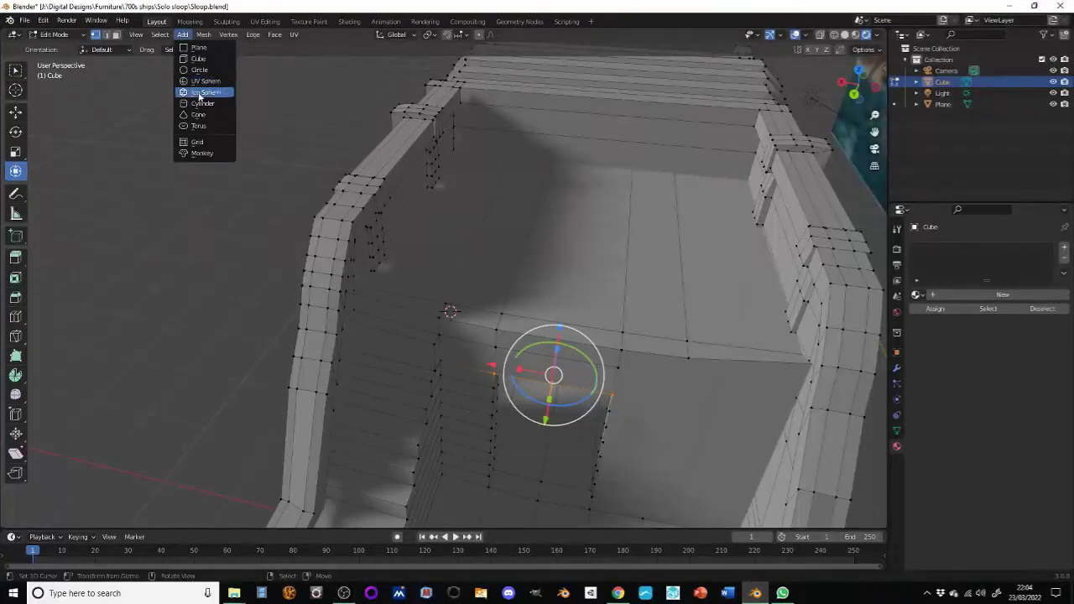
pyautogui.click(202, 116)
pyautogui.press('s')
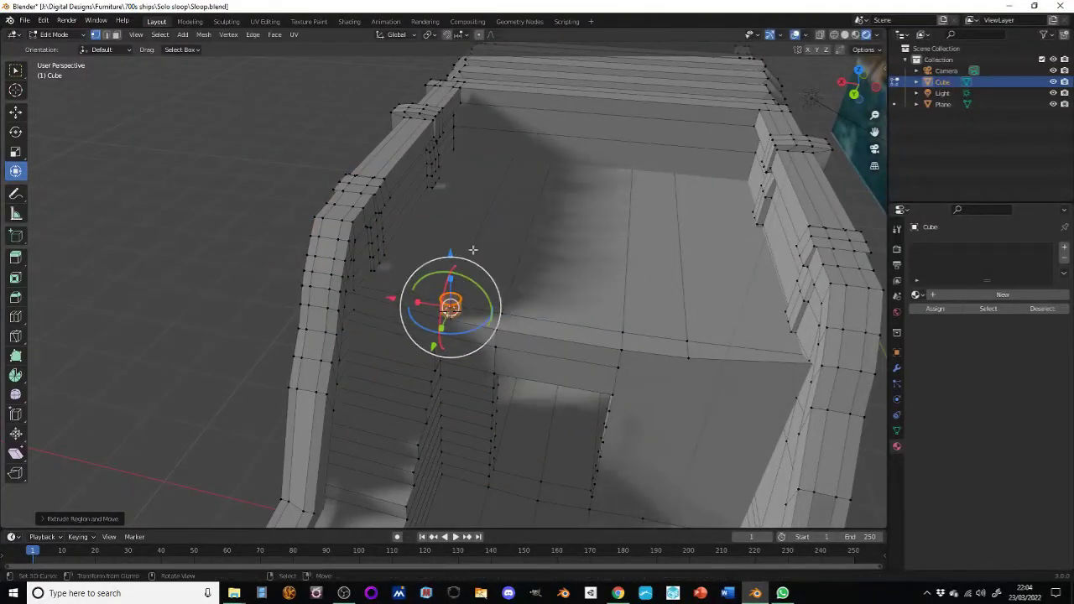
pyautogui.click(539, 226)
pyautogui.moveTo(539, 226); pyautogui.dragTo(650, 208, button='middle')
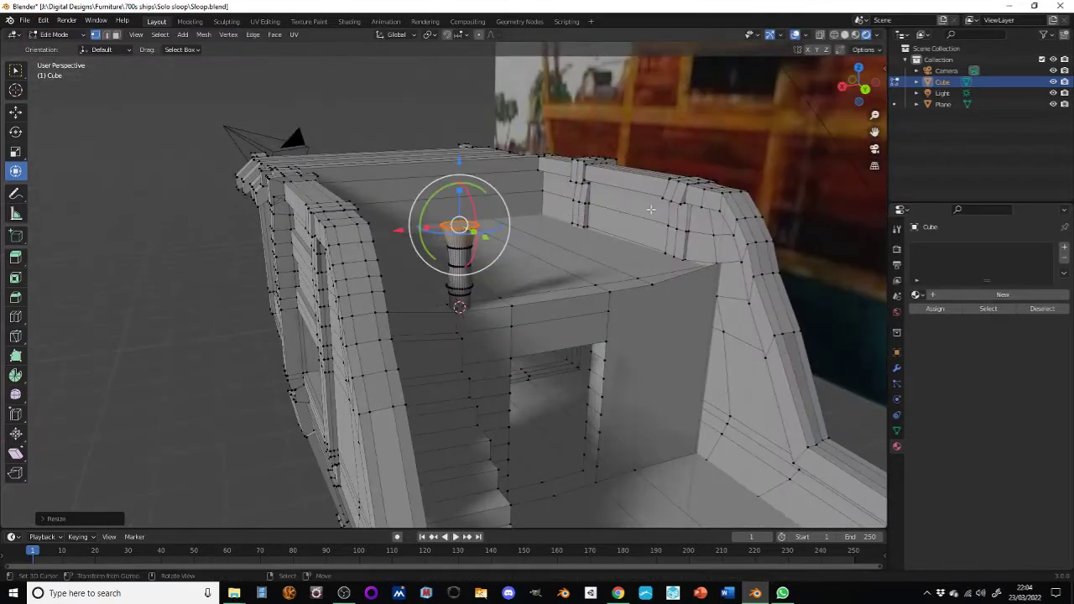
pyautogui.moveTo(576, 214); pyautogui.dragTo(503, 235, button='middle')
pyautogui.press('s')
pyautogui.click(480, 243)
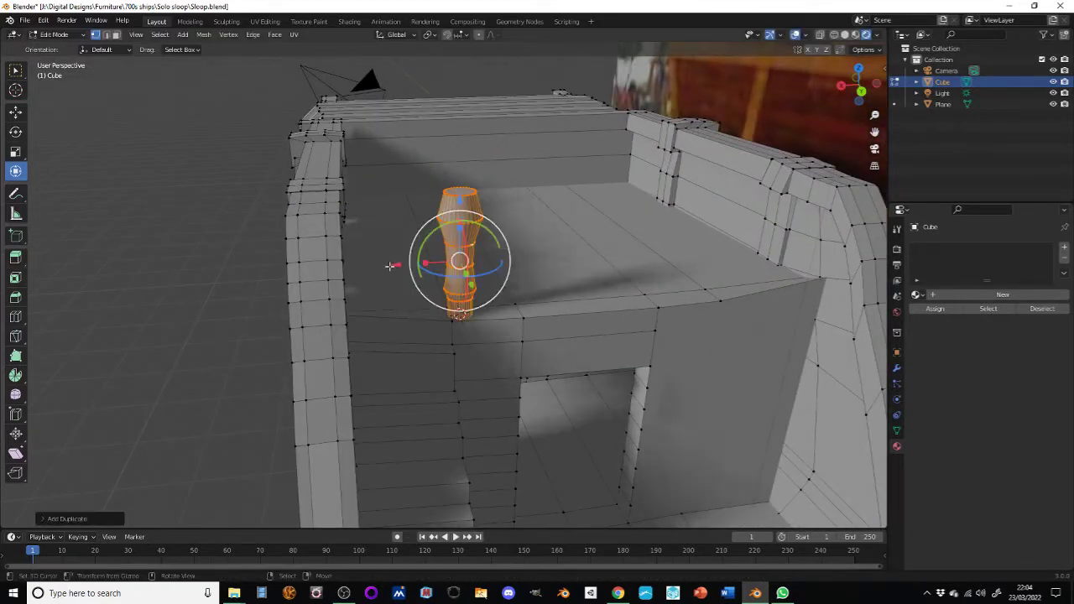
pyautogui.press('g')
pyautogui.click(537, 252)
# Duplicate the baluster along X into a row of five and resize them to fit.
pyautogui.hotkey('shift', 'd')
pyautogui.click(618, 243)
pyautogui.moveTo(618, 243); pyautogui.dragTo(422, 271, button='middle')
pyautogui.hotkey('shift', 'd')
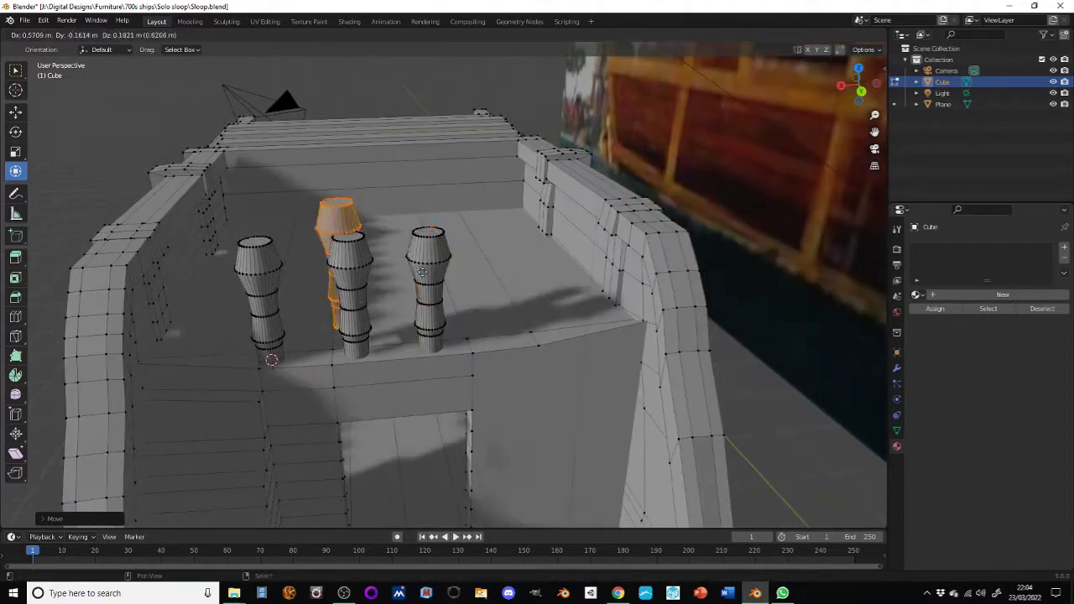
pyautogui.click(587, 277)
pyautogui.hotkey('shift', 'd')
pyautogui.press('x')
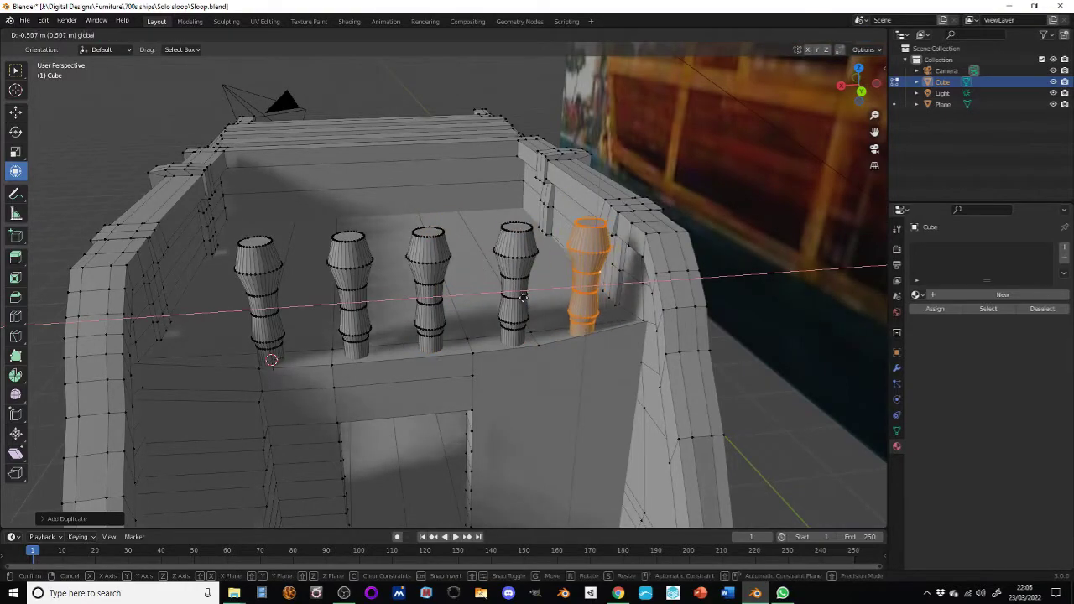
pyautogui.click(523, 297)
pyautogui.moveTo(523, 297)
pyautogui.mouseDown(button='middle')
pyautogui.moveTo(455, 269)
pyautogui.moveTo(541, 288)
pyautogui.mouseUp(button='middle')
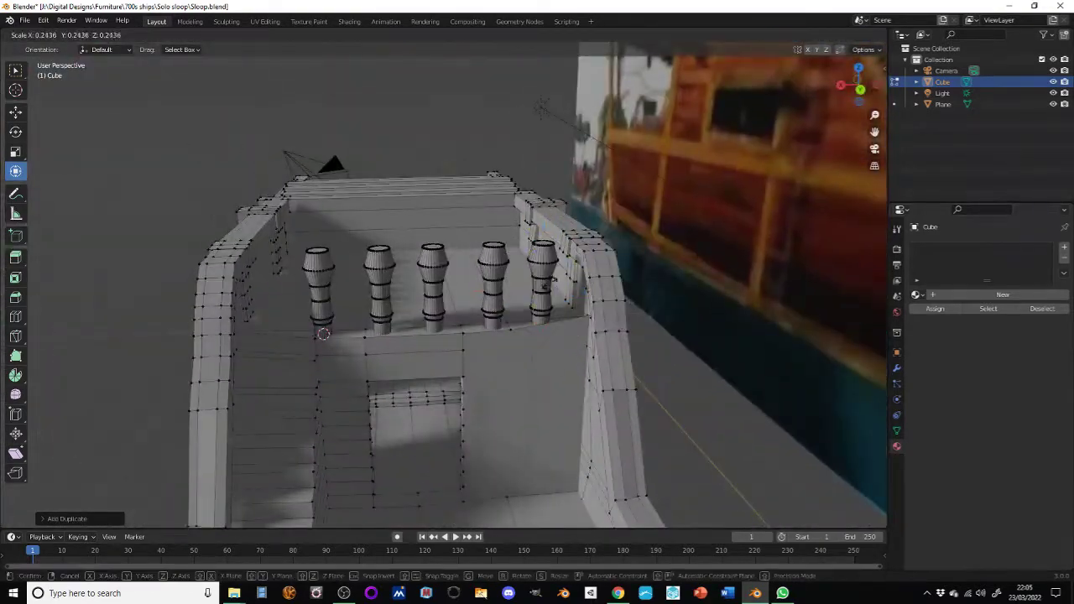
pyautogui.click(541, 105)
pyautogui.moveTo(541, 105); pyautogui.dragTo(643, 294, button='middle')
pyautogui.moveTo(757, 307)
pyautogui.mouseDown(button='middle')
pyautogui.moveTo(668, 249)
pyautogui.moveTo(588, 342)
pyautogui.mouseUp(button='middle')
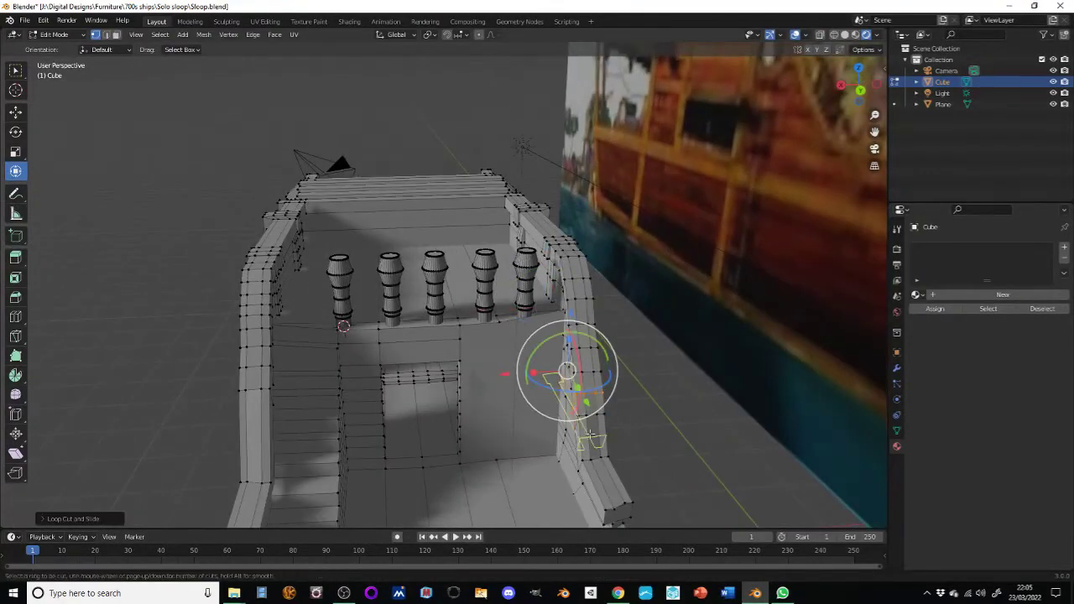
# Loop cut beside the stairs and move and rotate a support piece into place.
pyautogui.moveTo(590, 435)
pyautogui.mouseDown(button='middle')
pyautogui.moveTo(297, 401)
pyautogui.moveTo(546, 333)
pyautogui.moveTo(505, 339)
pyautogui.mouseUp(button='middle')
pyautogui.hotkey('ctrl', 'r')
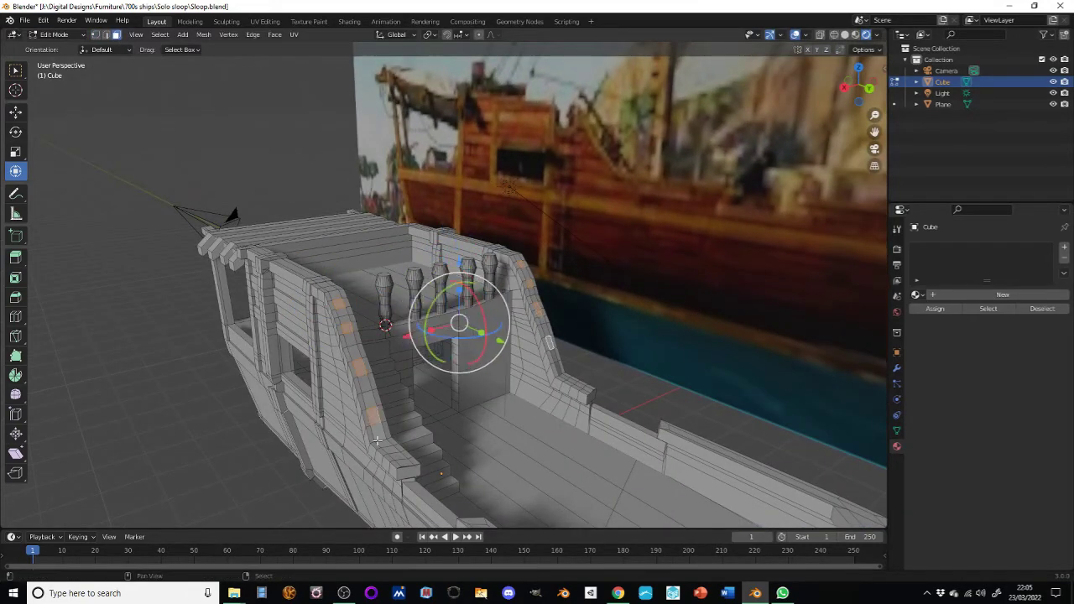
pyautogui.moveTo(597, 344)
pyautogui.mouseDown(button='middle')
pyautogui.moveTo(507, 346)
pyautogui.moveTo(443, 330)
pyautogui.moveTo(487, 440)
pyautogui.mouseUp(button='middle')
pyautogui.click(443, 330)
pyautogui.click(443, 330)
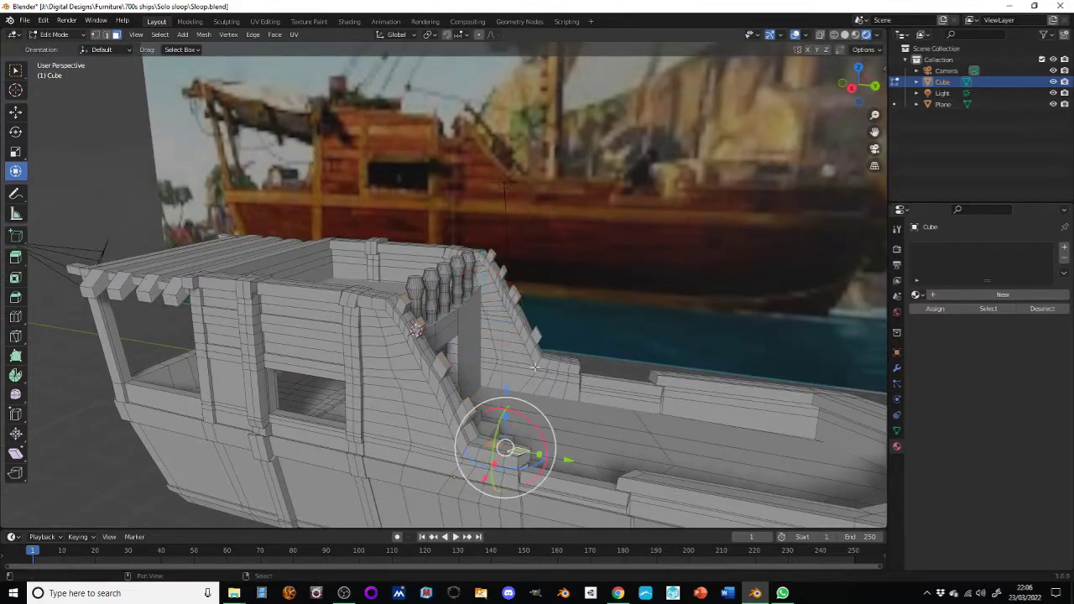
pyautogui.click(575, 354)
pyautogui.moveTo(576, 354); pyautogui.dragTo(534, 387, button='middle')
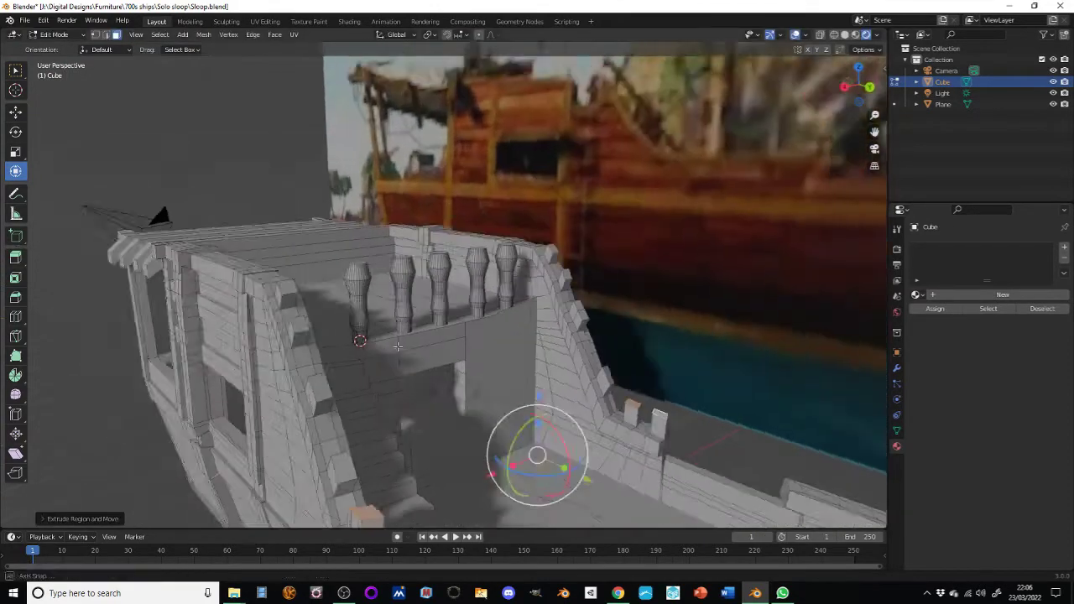
# Squash a copy into a thin handrail strip and push it out along its normal.
pyautogui.press('s')
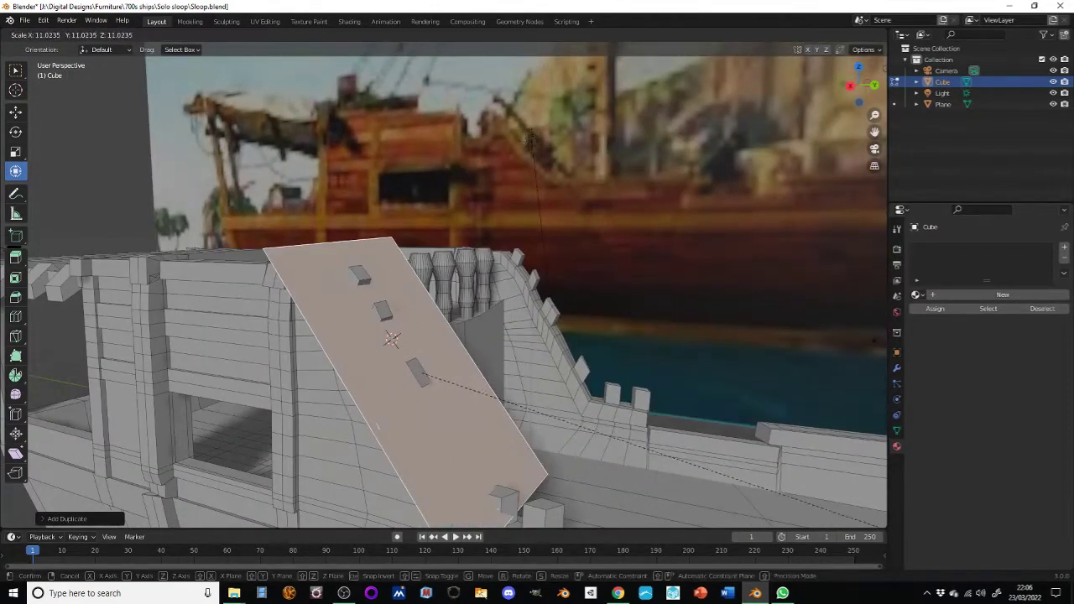
pyautogui.click(433, 282)
pyautogui.moveTo(434, 282); pyautogui.dragTo(538, 325, button='middle')
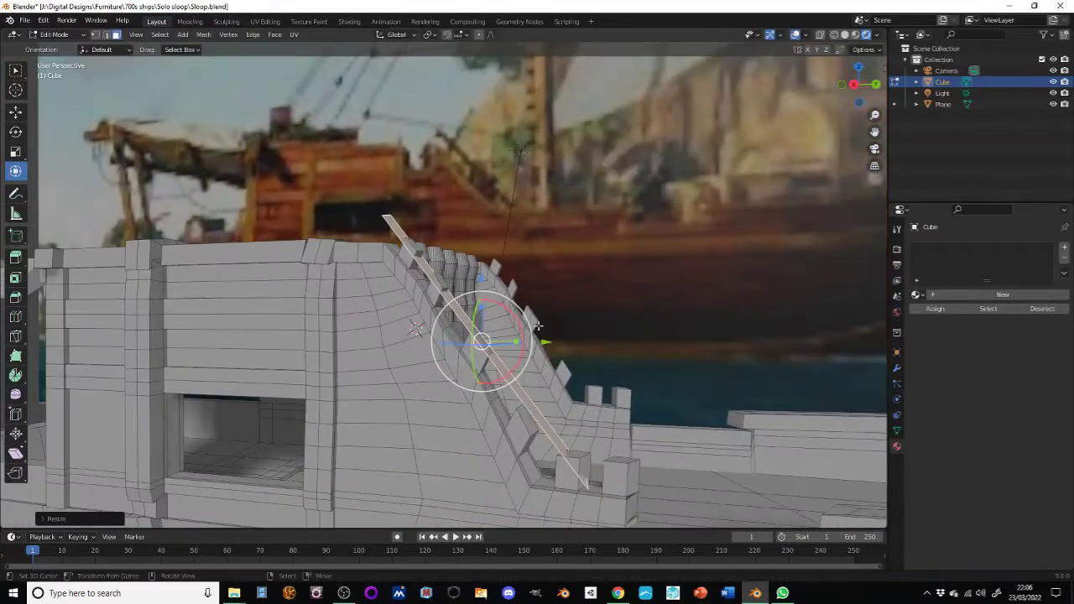
pyautogui.moveTo(513, 317)
pyautogui.mouseDown()
pyautogui.moveTo(503, 340)
pyautogui.moveTo(544, 335)
pyautogui.mouseUp()
pyautogui.moveTo(545, 335); pyautogui.dragTo(436, 319, button='middle')
pyautogui.scroll(4, 335, 252)
# Rotate the small post at the rail's base on Y and slide it along Y.
pyautogui.click(256, 360)
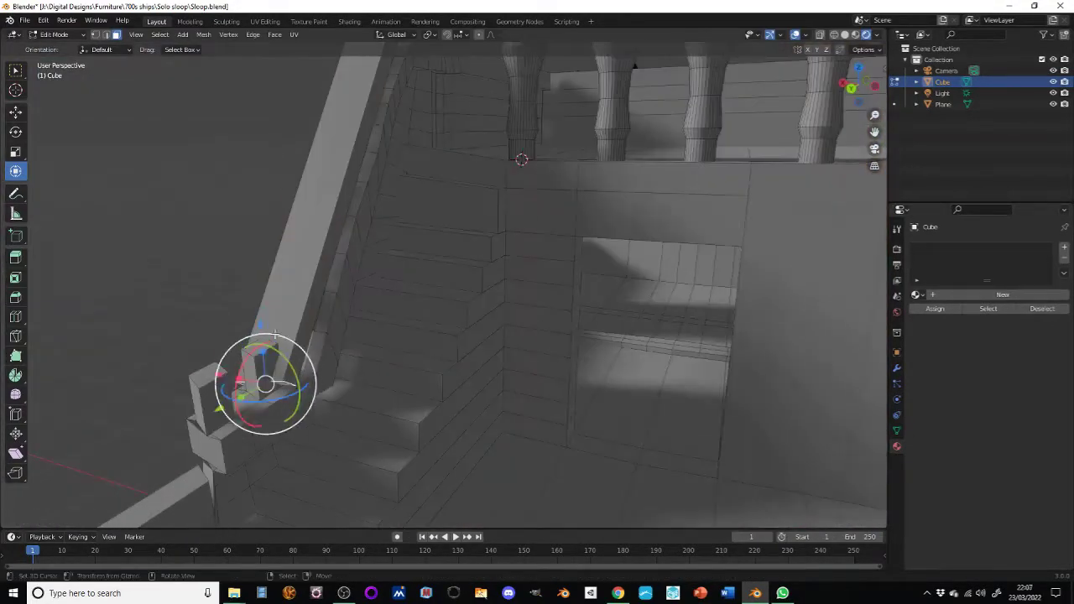
pyautogui.moveTo(342, 296); pyautogui.dragTo(251, 327, button='middle')
pyautogui.press('r')
pyautogui.press('y')
pyautogui.press('Return')
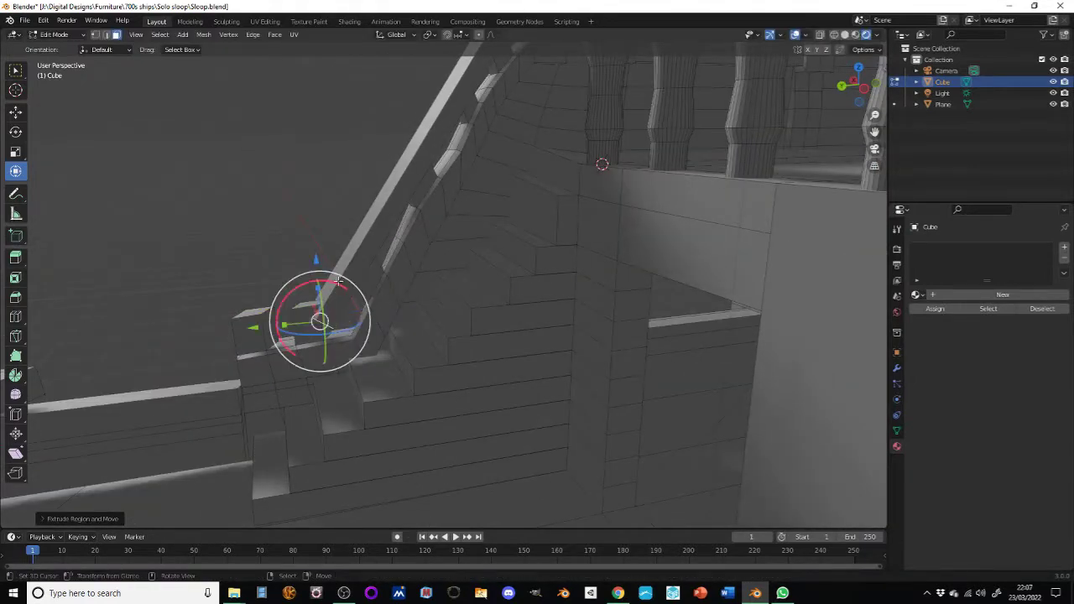
pyautogui.press('g')
pyautogui.press('y')
pyautogui.click(223, 265)
# Place a duplicated bar along the deck and shorten it to cap the balusters.
pyautogui.moveTo(223, 265)
pyautogui.mouseDown(button='middle')
pyautogui.moveTo(403, 361)
pyautogui.moveTo(387, 260)
pyautogui.moveTo(587, 257)
pyautogui.moveTo(103, 245)
pyautogui.moveTo(743, 131)
pyautogui.mouseUp(button='middle')
pyautogui.click(386, 258)
pyautogui.scroll(5, 587, 257)
pyautogui.scroll(-4, 587, 257)
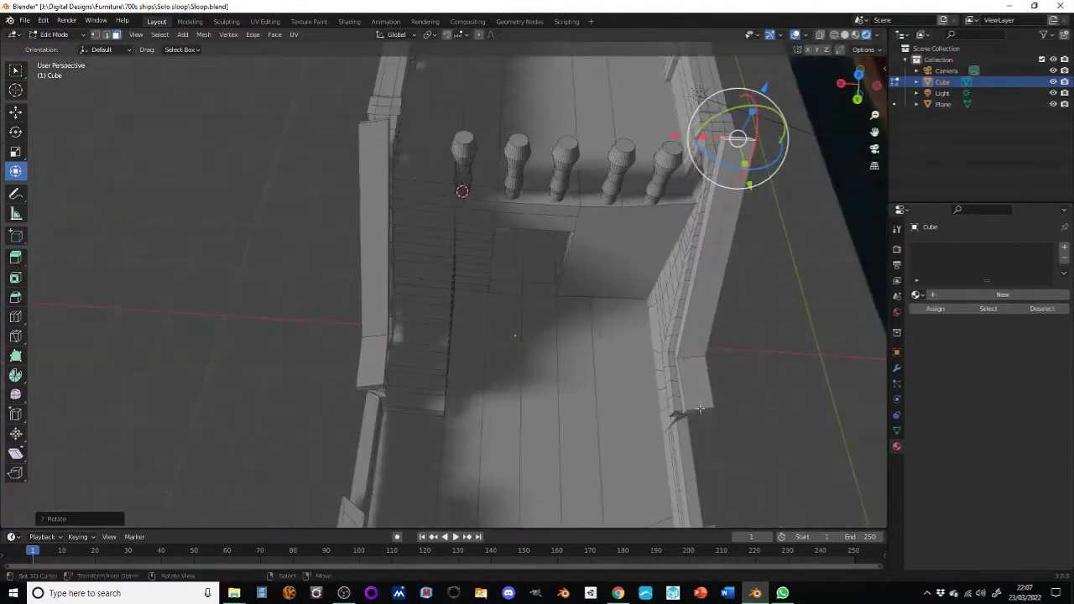
pyautogui.moveTo(674, 442); pyautogui.dragTo(669, 438)
pyautogui.press('Escape')
pyautogui.moveTo(669, 438); pyautogui.dragTo(264, 374, button='middle')
pyautogui.click(397, 414)
pyautogui.moveTo(397, 415); pyautogui.dragTo(483, 395, button='middle')
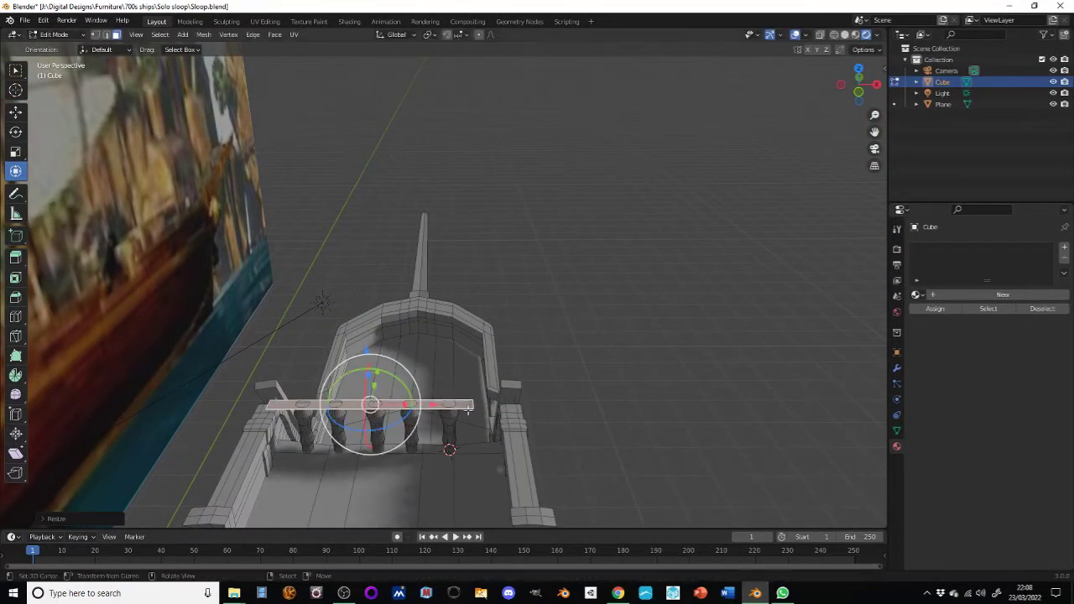
pyautogui.moveTo(468, 408); pyautogui.dragTo(453, 407)
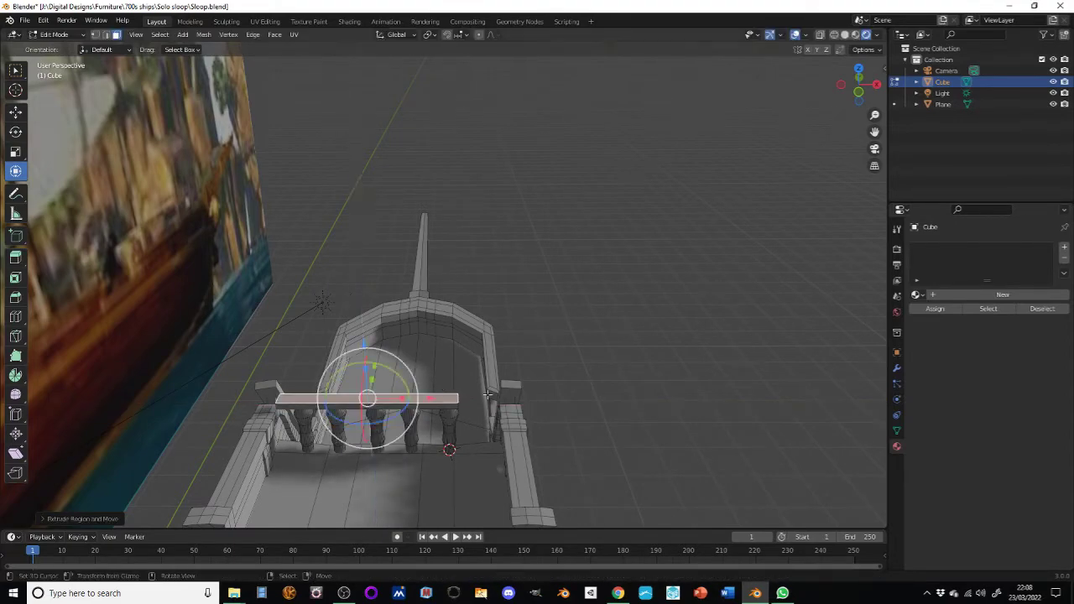
pyautogui.moveTo(487, 393)
pyautogui.mouseDown(button='middle')
pyautogui.moveTo(360, 204)
pyautogui.moveTo(463, 295)
pyautogui.moveTo(616, 325)
pyautogui.moveTo(470, 352)
pyautogui.moveTo(360, 420)
pyautogui.moveTo(264, 343)
pyautogui.mouseUp(button='middle')
# From a side view, smoothly pull the bow vertices toward the reference profile.
pyautogui.scroll(5, 354, 433)
pyautogui.scroll(-5, 354, 433)
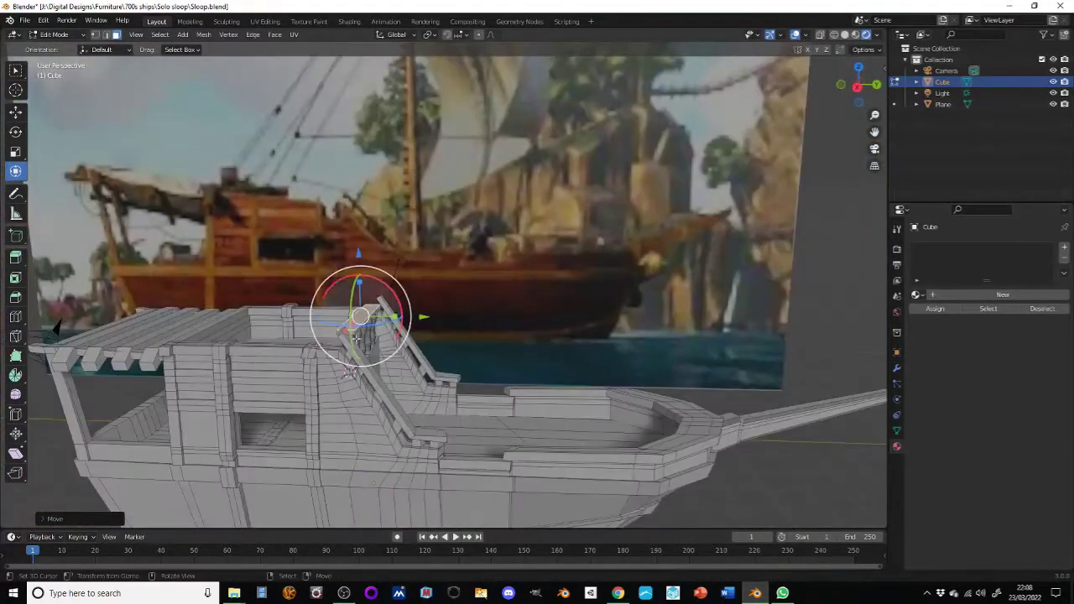
pyautogui.moveTo(348, 369)
pyautogui.mouseDown(button='middle')
pyautogui.moveTo(577, 479)
pyautogui.moveTo(602, 229)
pyautogui.mouseUp(button='middle')
pyautogui.moveTo(552, 364); pyautogui.dragTo(579, 359, button='middle')
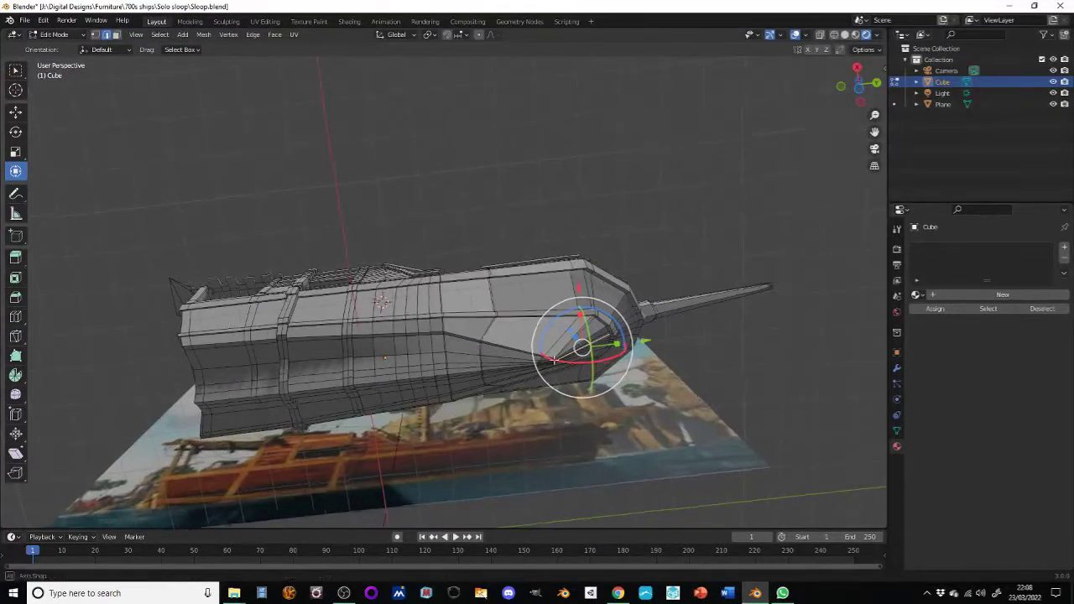
pyautogui.scroll(4, 759, 308)
pyautogui.scroll(-5, 723, 308)
pyautogui.moveTo(723, 308); pyautogui.dragTo(797, 40, button='middle')
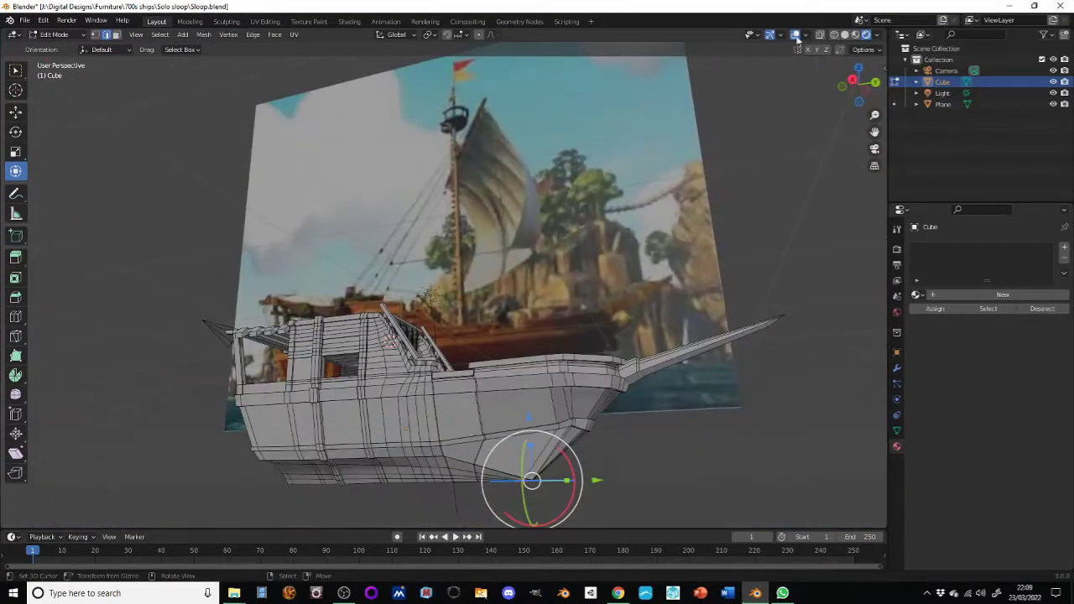
pyautogui.click(535, 396)
# Make a further smooth-falloff hull adjustment while comparing the whole ship to the reference.
pyautogui.moveTo(429, 412); pyautogui.dragTo(539, 472, button='middle')
pyautogui.scroll(-3, 539, 472)
pyautogui.moveTo(486, 371); pyautogui.dragTo(632, 309, button='middle')
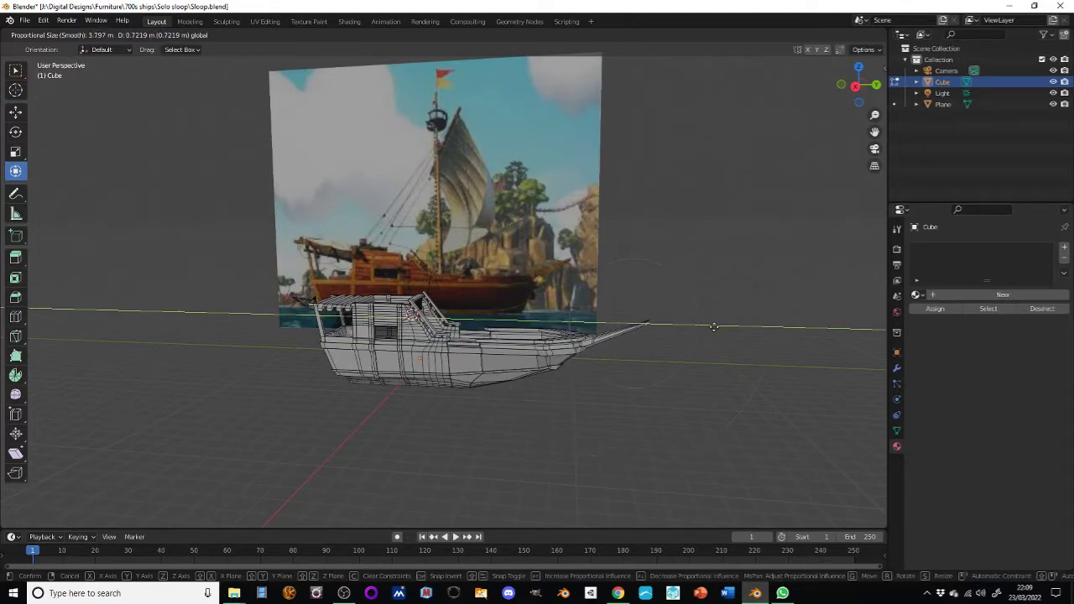
pyautogui.click(710, 327)
pyautogui.moveTo(710, 328); pyautogui.dragTo(587, 318, button='middle')
# Duplicate the stern faces, stretch them along Y and lift them into a roof panel.
pyautogui.scroll(-2, 520, 302)
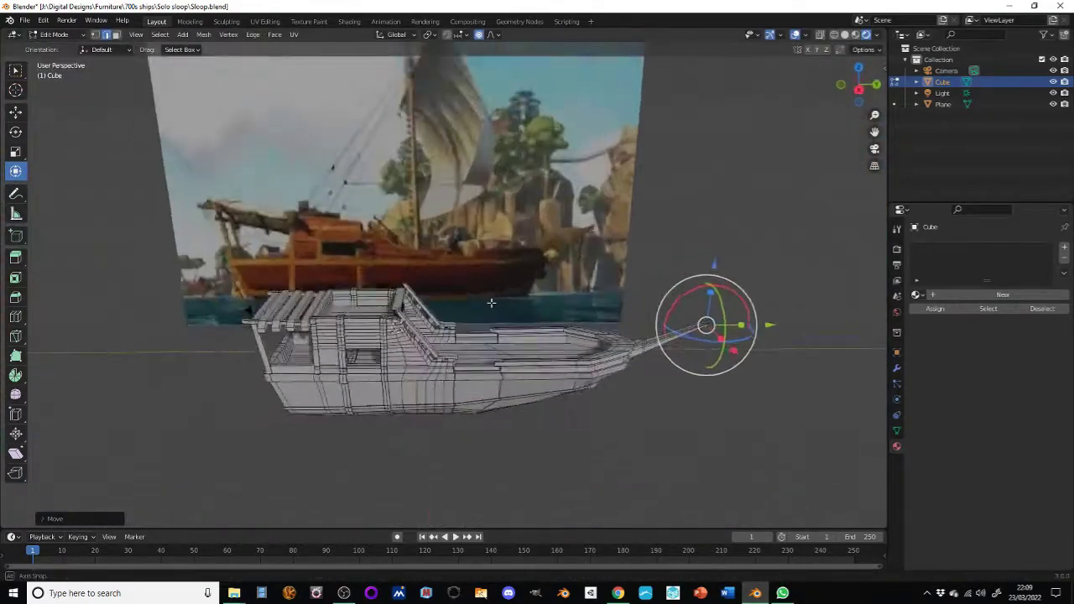
pyautogui.scroll(3, 482, 292)
pyautogui.moveTo(483, 292)
pyautogui.mouseDown(button='middle')
pyautogui.moveTo(487, 266)
pyautogui.moveTo(122, 37)
pyautogui.mouseUp(button='middle')
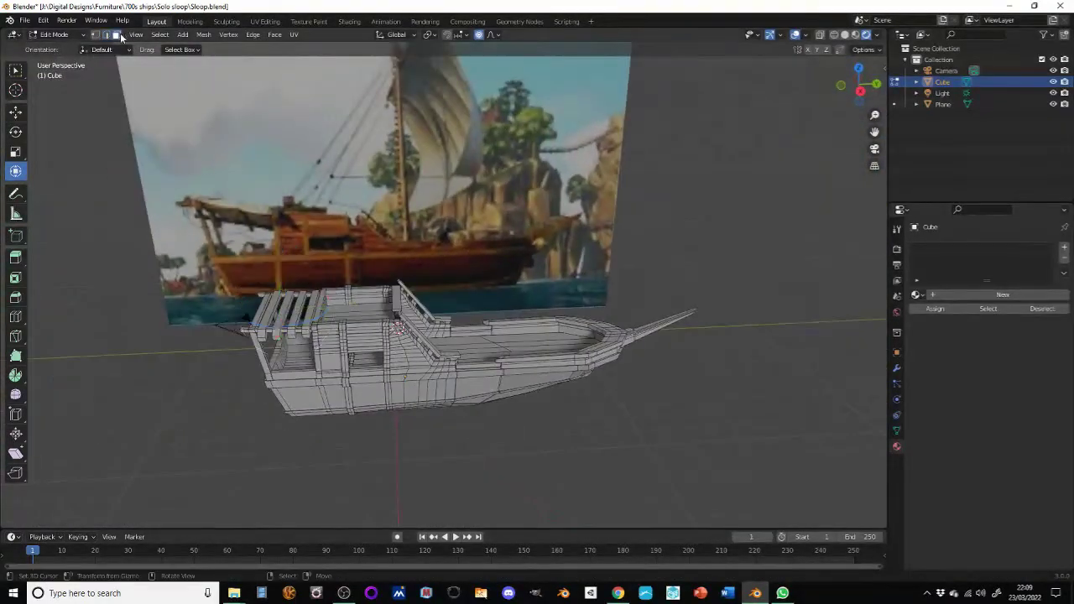
pyautogui.hotkey('shift', 'd')
pyautogui.press('Escape')
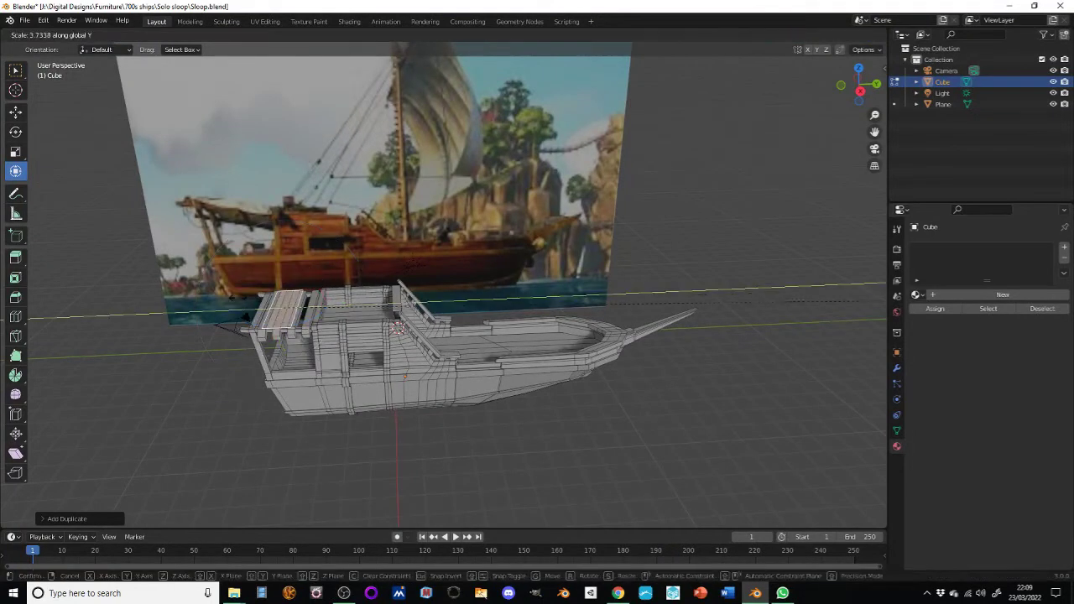
pyautogui.click(276, 311)
pyautogui.moveTo(276, 311); pyautogui.dragTo(383, 359, button='middle')
pyautogui.press('g')
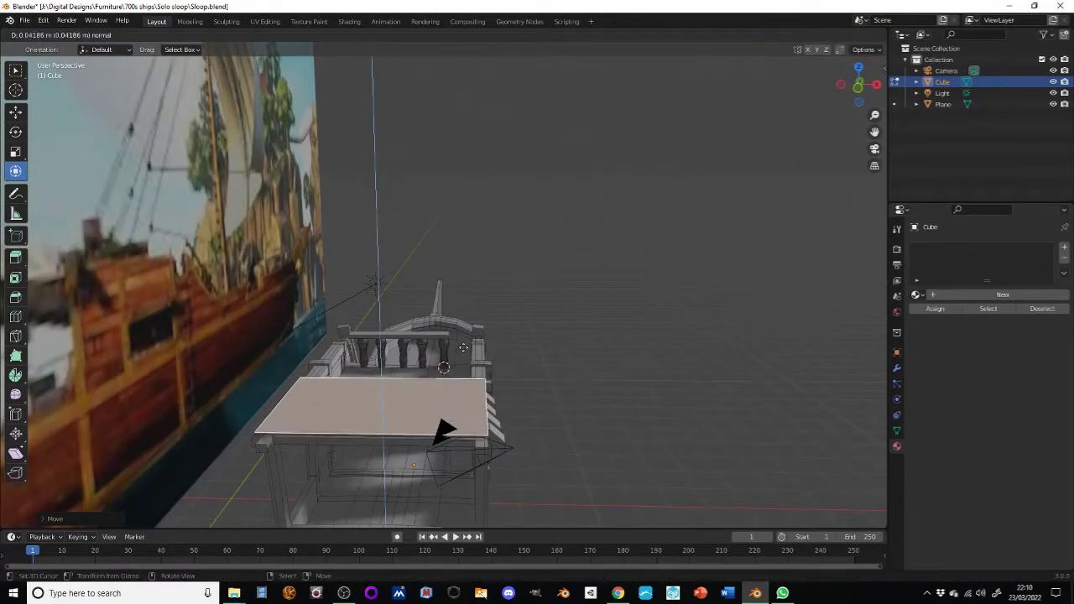
pyautogui.click(444, 429)
# Add edge loops across the roof panel and slide an edge to form a shallow ridge.
pyautogui.press('g')
pyautogui.press('g')
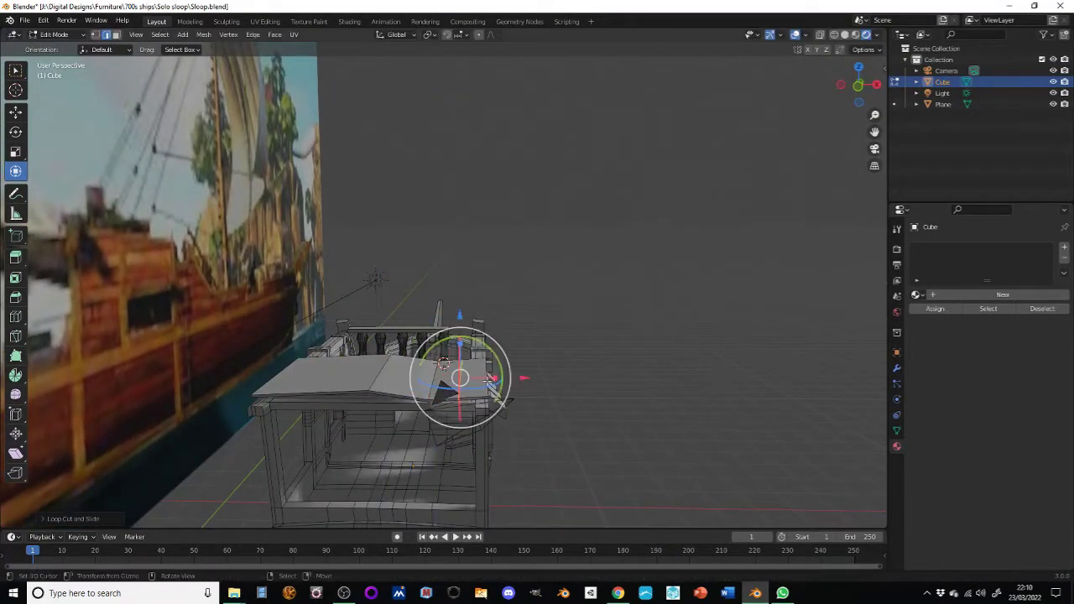
pyautogui.click(495, 382)
pyautogui.hotkey('ctrl', 'r')
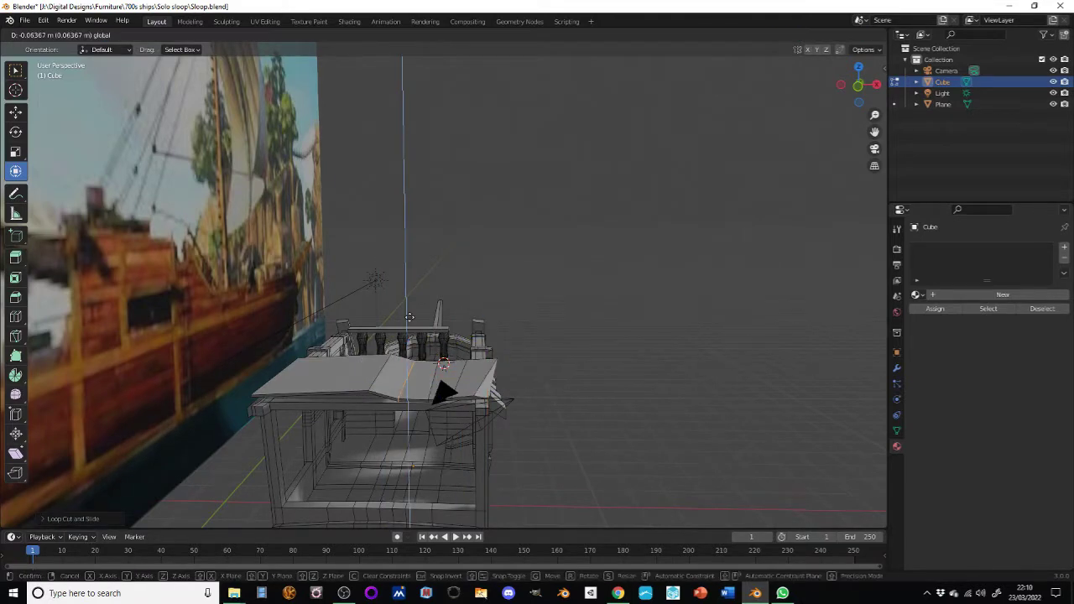
pyautogui.click(328, 316)
pyautogui.hotkey('ctrl', 'r')
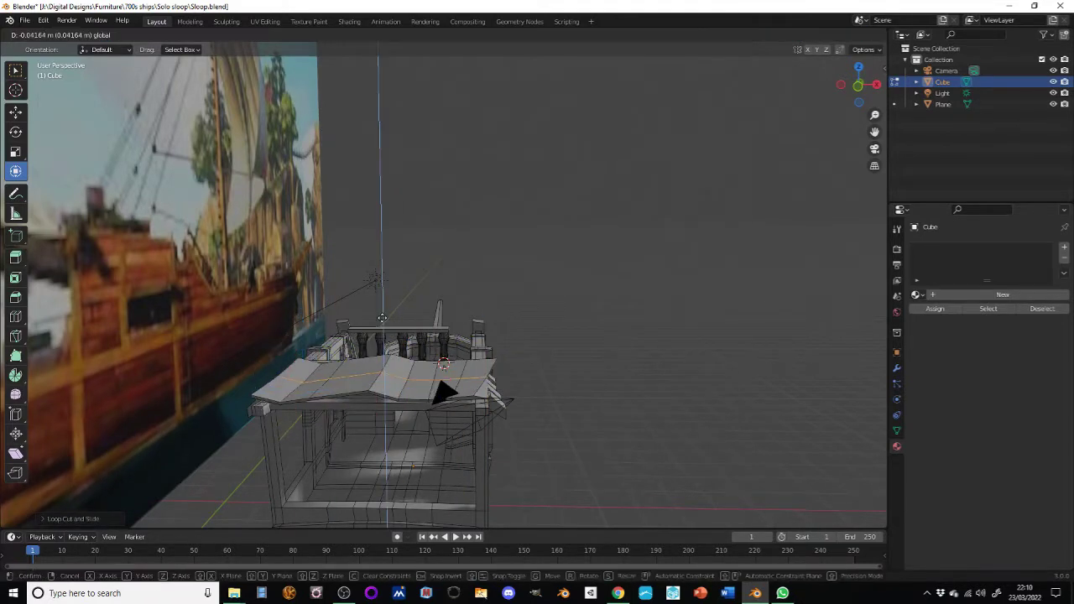
# Confirm the raised roof ridge and orbit out to view the whole ship.
pyautogui.click(390, 307)
pyautogui.moveTo(390, 307); pyautogui.dragTo(369, 285, button='middle')
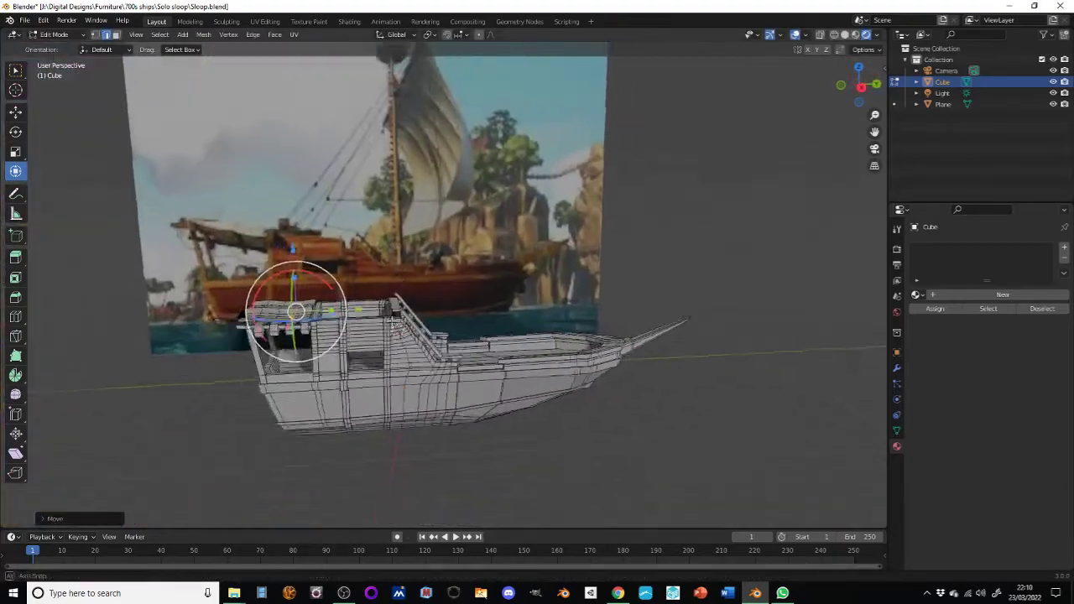
pyautogui.scroll(3, 366, 281)
pyautogui.moveTo(511, 322)
pyautogui.mouseDown(button='middle')
pyautogui.moveTo(505, 290)
pyautogui.moveTo(503, 301)
pyautogui.mouseUp(button='middle')
pyautogui.scroll(4, 508, 302)
pyautogui.scroll(-4, 510, 271)
# Add a cylinder and scale it into the upright mast piece at mid-deck.
pyautogui.click(203, 104)
pyautogui.press('s')
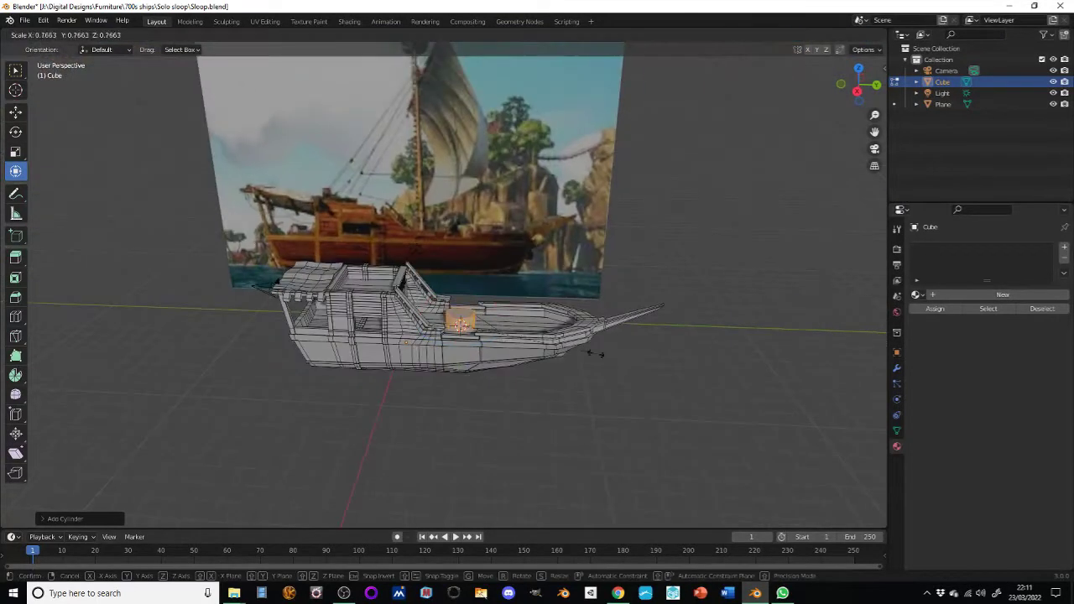
pyautogui.moveTo(460, 323); pyautogui.dragTo(506, 264, button='middle')
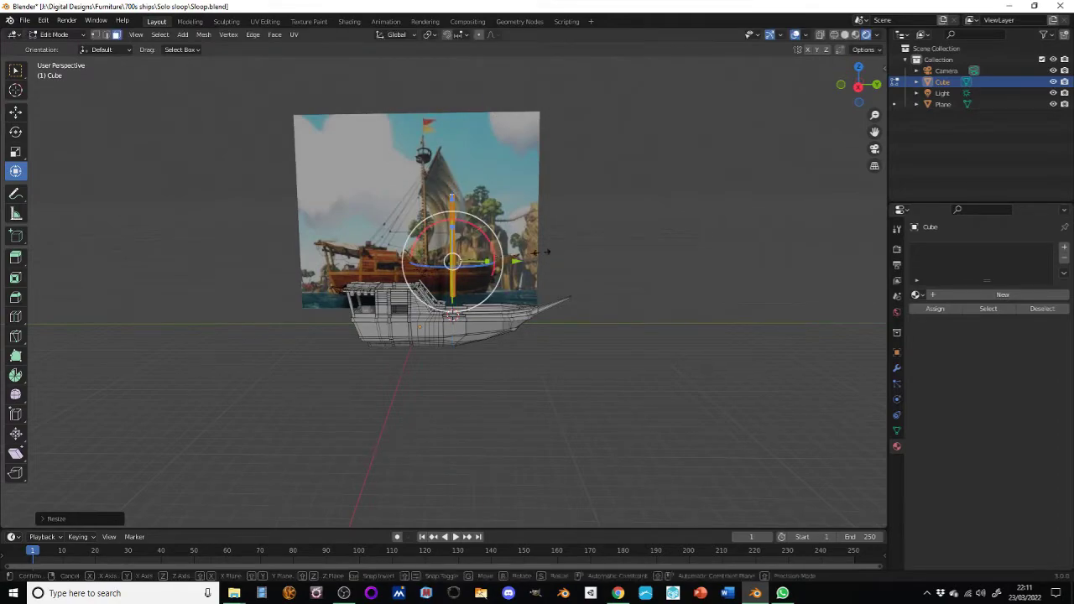
pyautogui.moveTo(537, 252)
pyautogui.mouseDown(button='middle')
pyautogui.moveTo(551, 118)
pyautogui.moveTo(587, 237)
pyautogui.moveTo(537, 252)
pyautogui.mouseUp(button='middle')
pyautogui.scroll(5, 550, 119)
# From inside the hull, confirm raising the piece vertically and cancel the following move.
pyautogui.scroll(-5, 537, 252)
pyautogui.scroll(6, 525, 318)
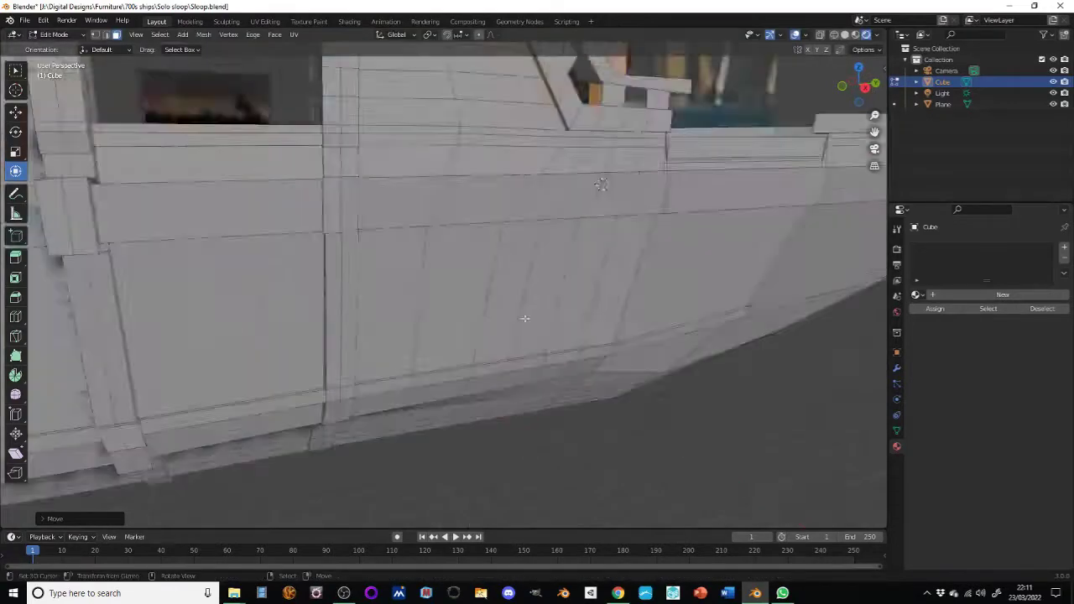
pyautogui.moveTo(524, 318); pyautogui.dragTo(584, 263, button='middle')
pyautogui.click(557, 380)
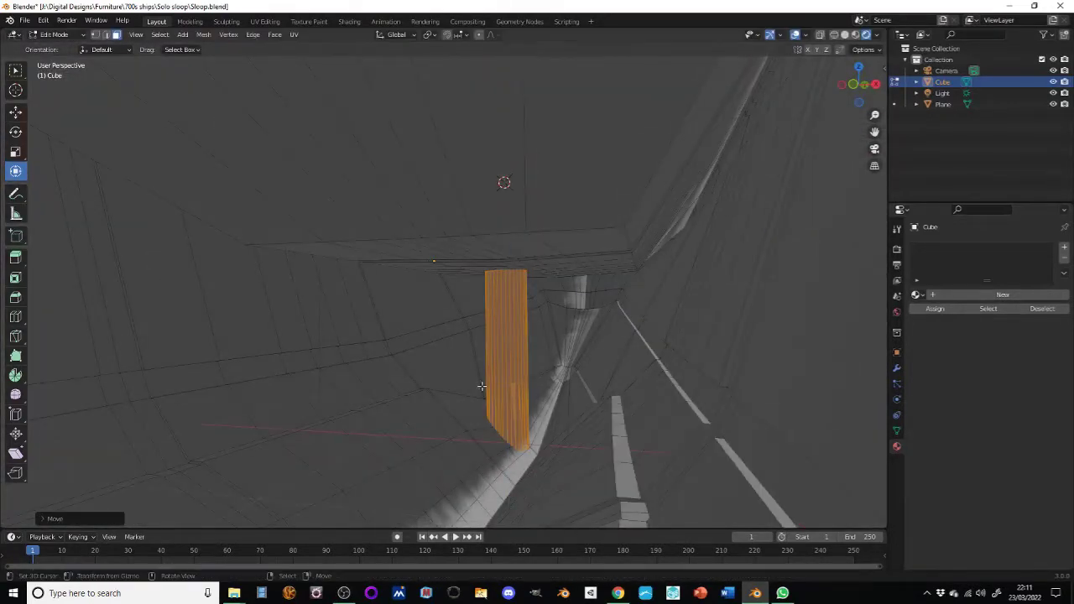
pyautogui.press('Escape')
# Return to Edit Mode and move the selected face sideways along X.
pyautogui.moveTo(607, 330)
pyautogui.mouseDown(button='middle')
pyautogui.moveTo(537, 243)
pyautogui.moveTo(599, 285)
pyautogui.moveTo(465, 282)
pyautogui.moveTo(528, 210)
pyautogui.mouseUp(button='middle')
pyautogui.scroll(-5, 537, 252)
pyautogui.press('Tab')
pyautogui.scroll(2, 511, 238)
pyautogui.scroll(5, 574, 270)
pyautogui.scroll(2, 573, 270)
pyautogui.scroll(3, 529, 209)
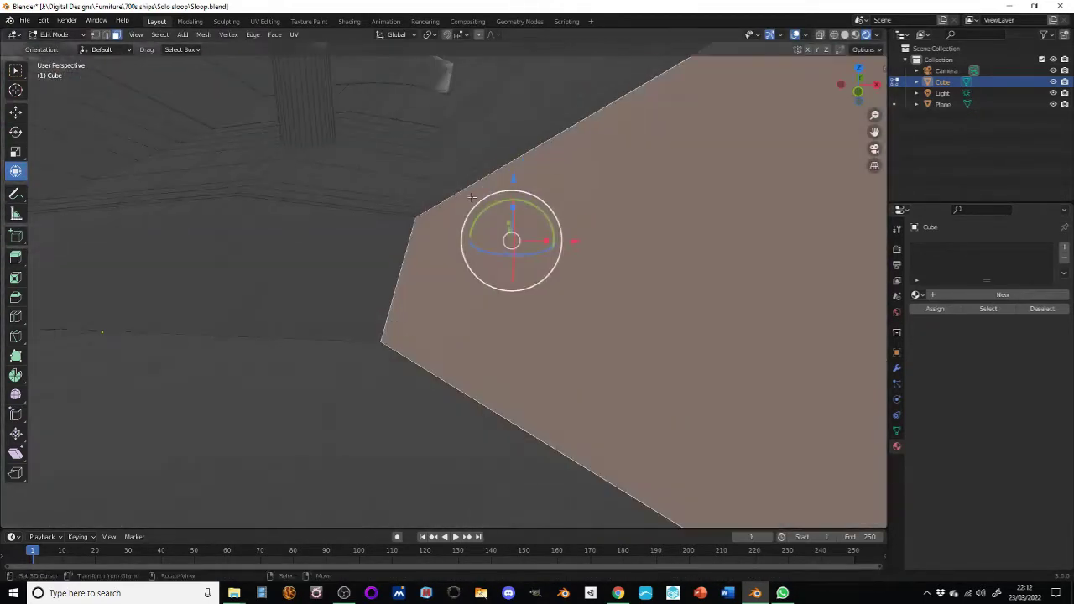
pyautogui.press('g')
pyautogui.press('x')
pyautogui.click(517, 173)
# Try edge and vertex slides along the inner hull wall, then undo them.
pyautogui.moveTo(518, 173)
pyautogui.mouseDown(button='middle')
pyautogui.moveTo(364, 207)
pyautogui.moveTo(408, 163)
pyautogui.moveTo(379, 389)
pyautogui.moveTo(332, 283)
pyautogui.moveTo(420, 270)
pyautogui.moveTo(472, 283)
pyautogui.mouseUp(button='middle')
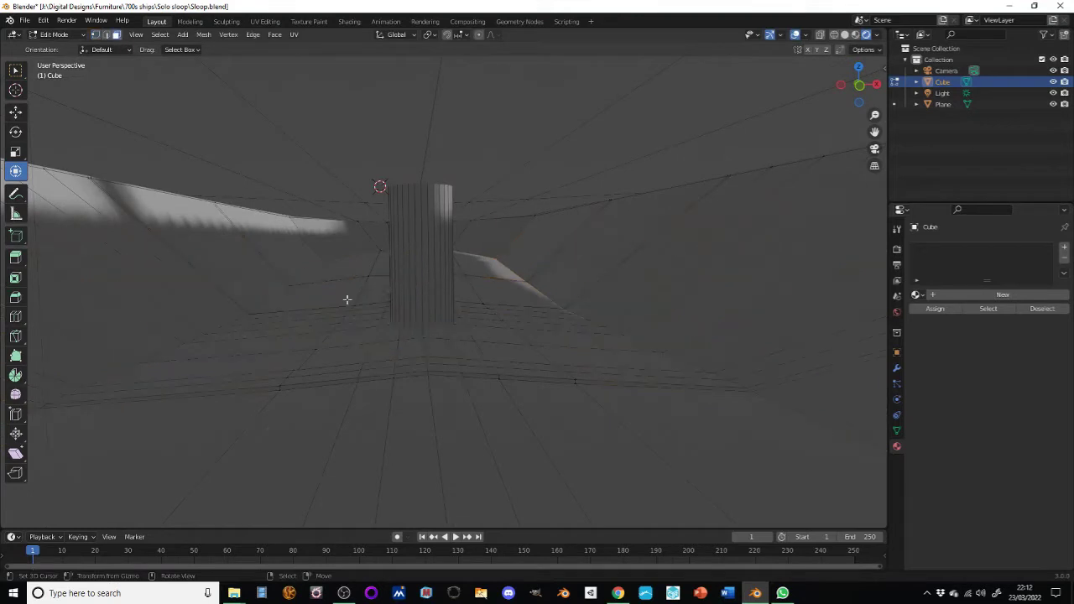
pyautogui.moveTo(346, 300)
pyautogui.mouseDown(button='middle')
pyautogui.moveTo(340, 312)
pyautogui.moveTo(360, 347)
pyautogui.moveTo(165, 338)
pyautogui.moveTo(319, 334)
pyautogui.moveTo(398, 307)
pyautogui.moveTo(439, 380)
pyautogui.moveTo(427, 364)
pyautogui.moveTo(511, 395)
pyautogui.moveTo(524, 360)
pyautogui.mouseUp(button='middle')
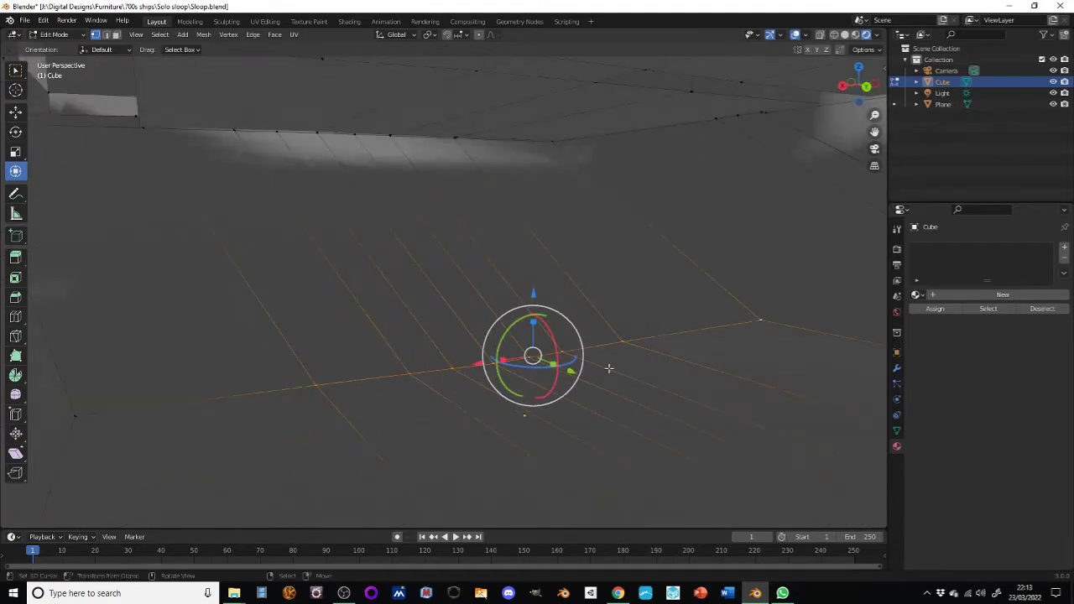
pyautogui.moveTo(609, 367)
pyautogui.mouseDown(button='middle')
pyautogui.moveTo(383, 293)
pyautogui.moveTo(319, 294)
pyautogui.mouseUp(button='middle')
pyautogui.press('g')
pyautogui.press('g')
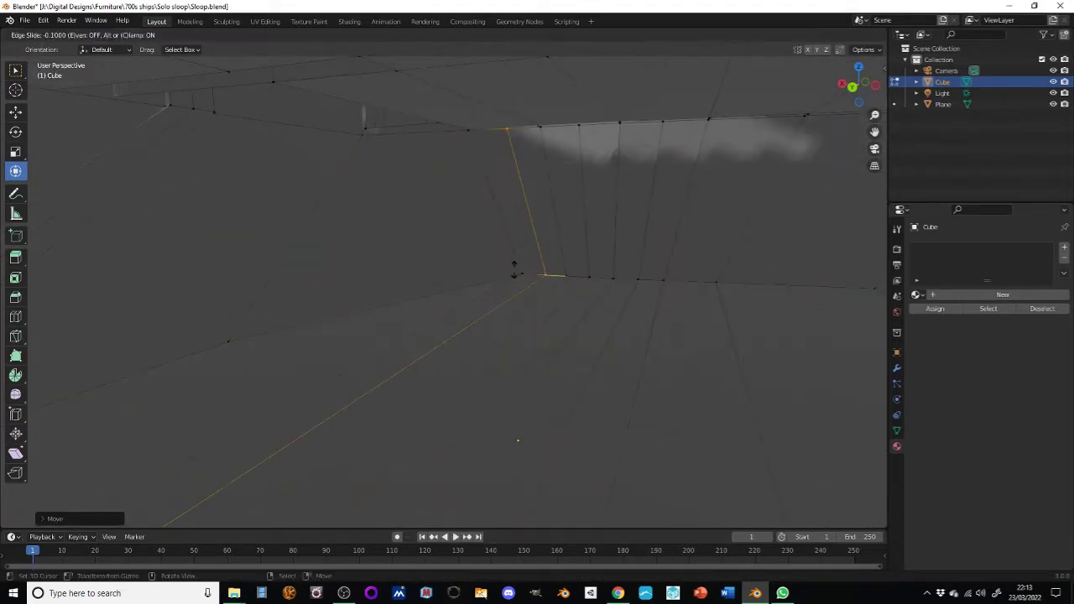
pyautogui.click(539, 296)
pyautogui.press('g')
pyautogui.press('g')
pyautogui.click(312, 377)
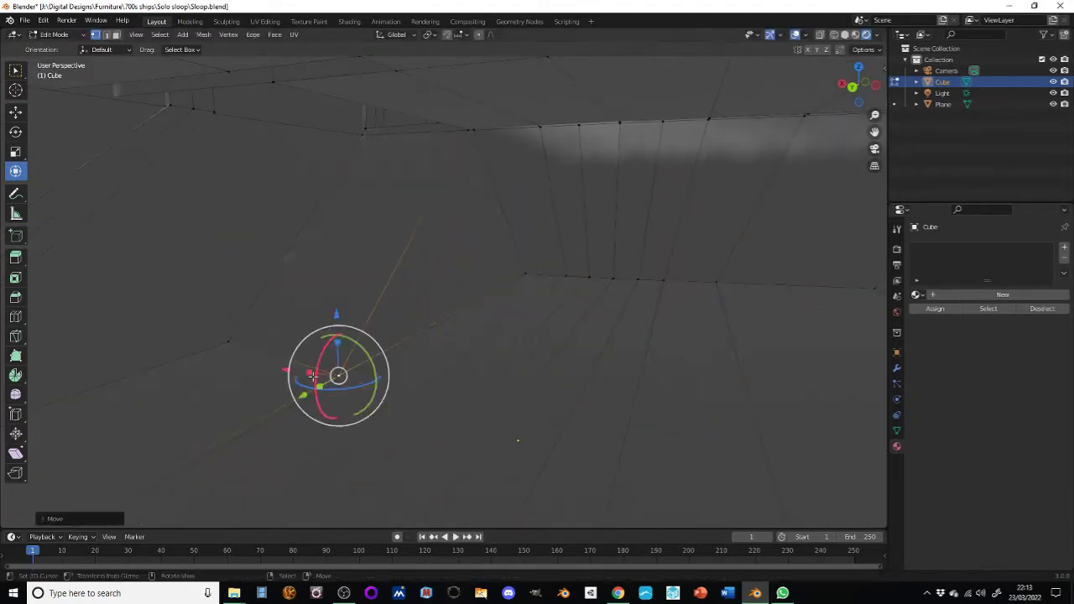
pyautogui.hotkey('ctrl', 'z')
pyautogui.hotkey('ctrl', 'z')
# Add nine loop cuts across the inner wall and extrude one wall face outward.
pyautogui.hotkey('ctrl', 'r')
pyautogui.scroll(6, 181, 117)
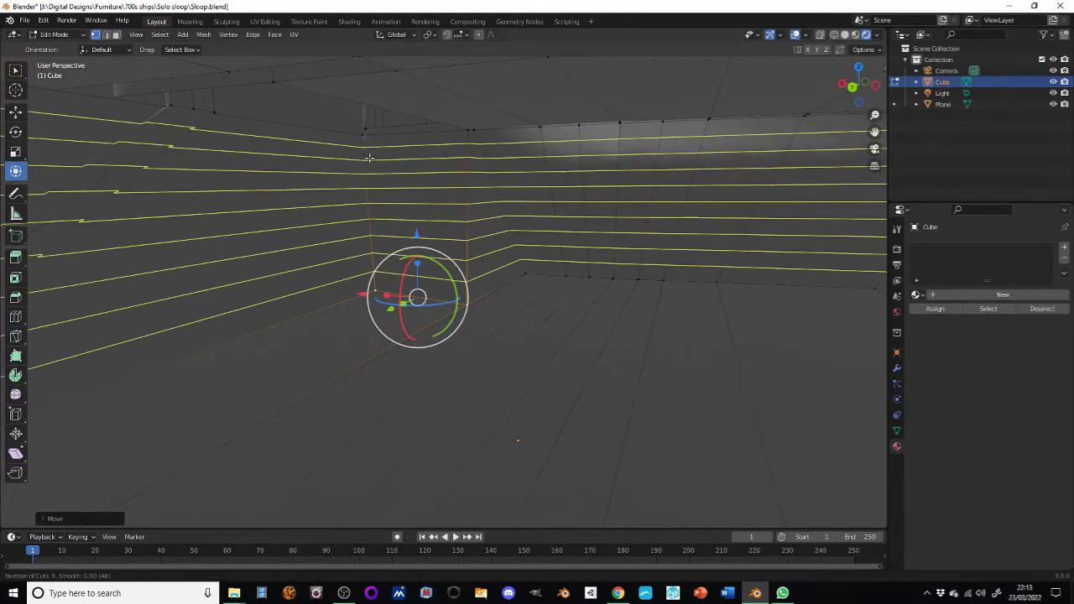
pyautogui.click(181, 117)
pyautogui.press('3')
pyautogui.click(454, 291)
pyautogui.press('e')
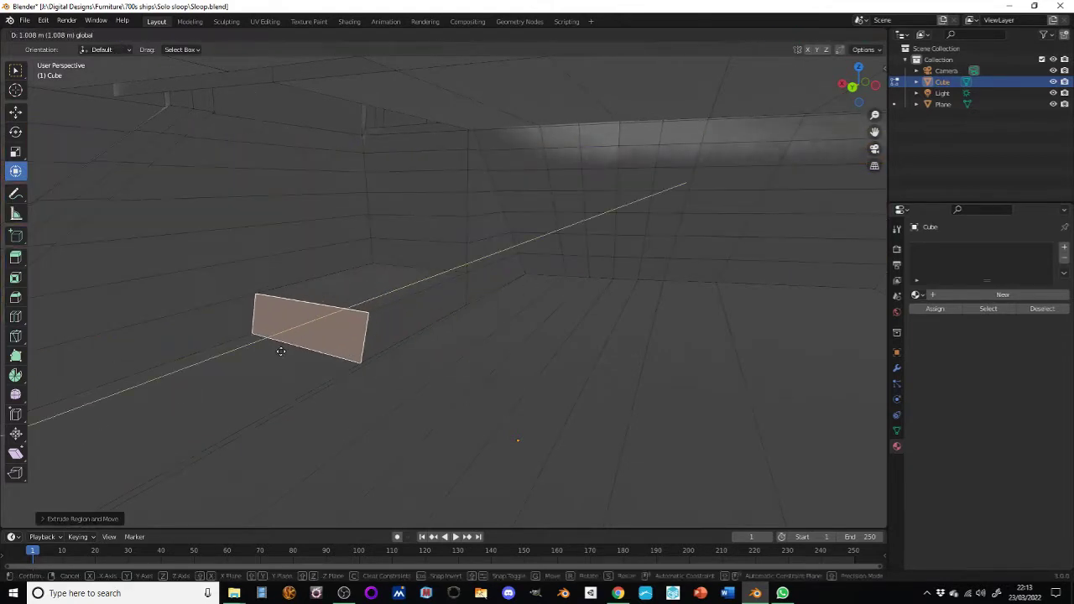
pyautogui.click(302, 329)
# Move another wall face along the Y axis in several successive adjustments.
pyautogui.click(397, 266)
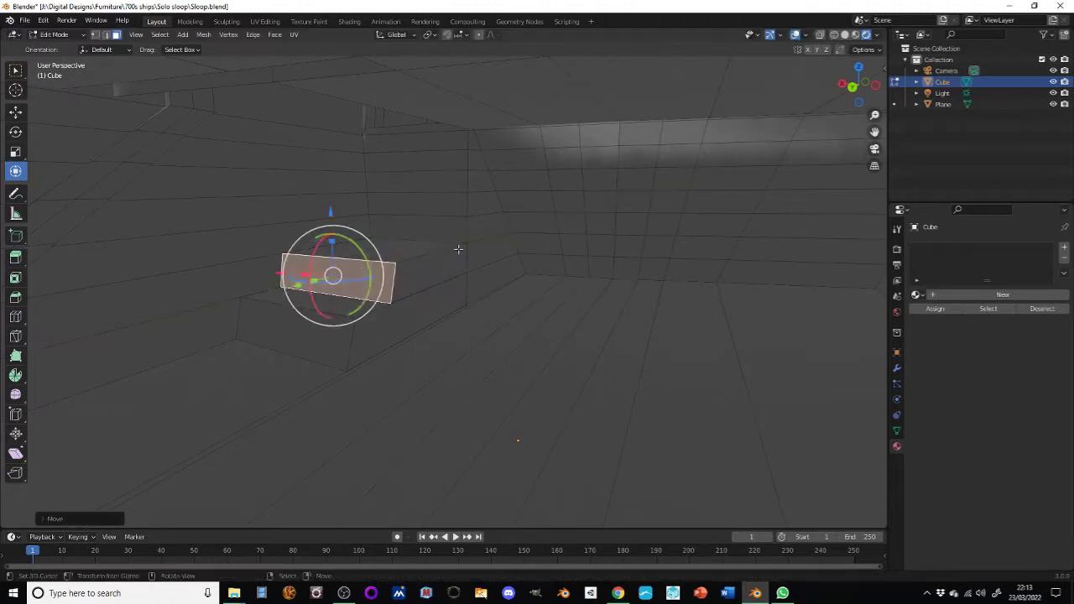
pyautogui.press('g')
pyautogui.press('y')
pyautogui.click(375, 245)
pyautogui.moveTo(375, 245); pyautogui.dragTo(755, 227, button='middle')
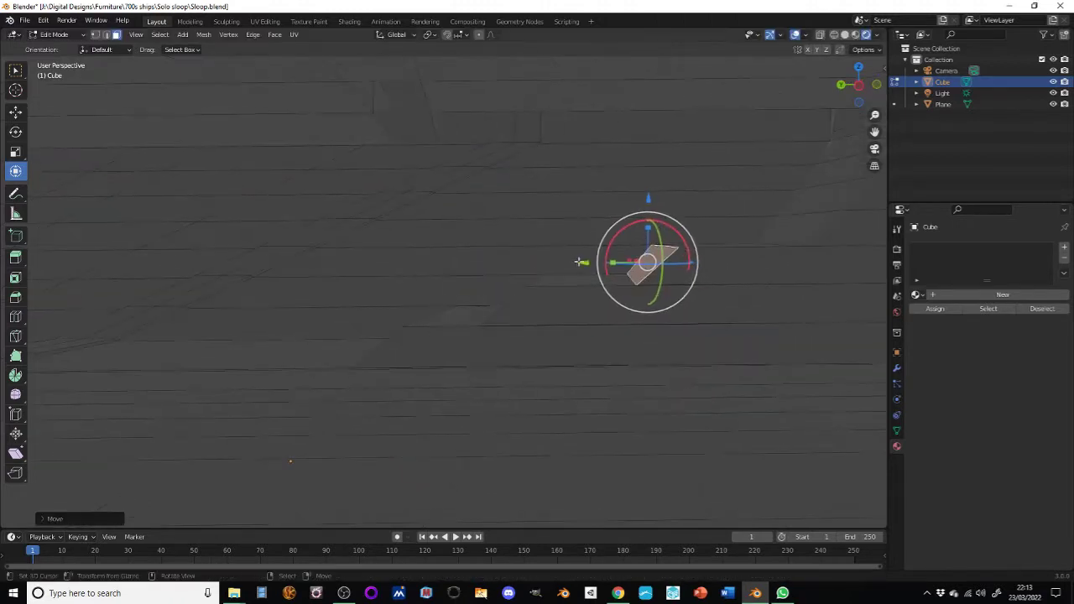
pyautogui.press('g')
pyautogui.press('y')
pyautogui.click(767, 199)
pyautogui.press('g')
pyautogui.press('y')
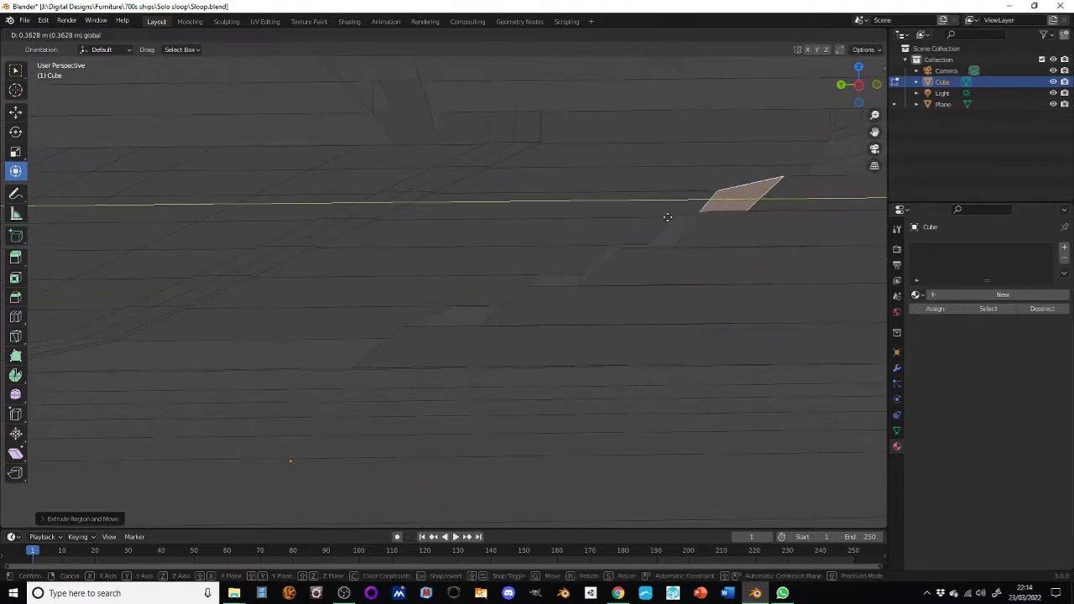
pyautogui.click(726, 196)
# Shift the new face along Z and then along X.
pyautogui.press('g')
pyautogui.press('z')
pyautogui.press('z')
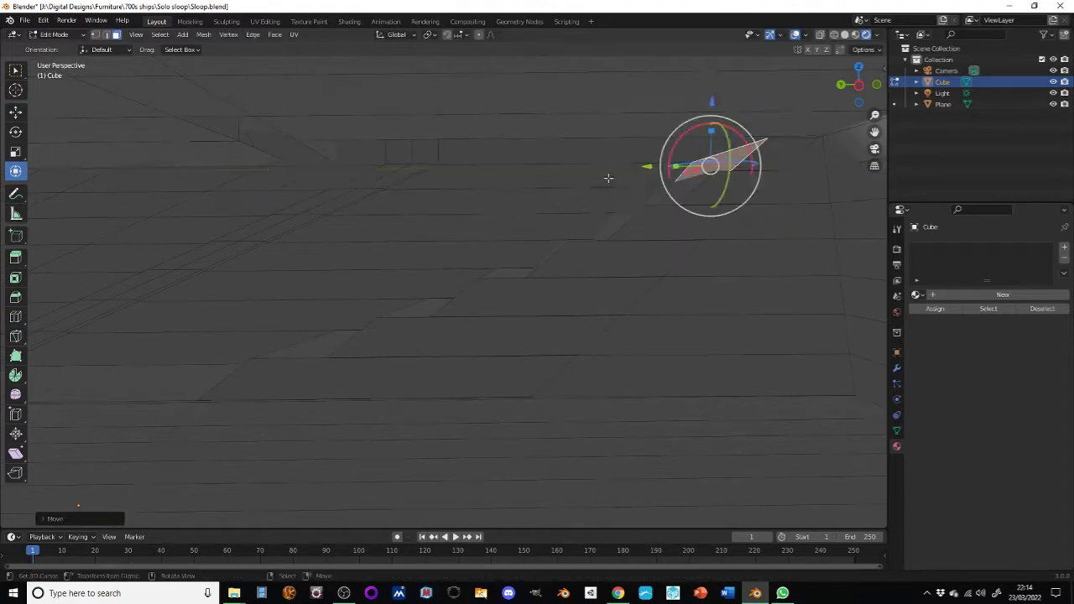
pyautogui.moveTo(608, 178); pyautogui.dragTo(354, 246, button='middle')
pyautogui.moveTo(390, 234)
pyautogui.mouseDown(button='middle')
pyautogui.moveTo(503, 344)
pyautogui.moveTo(483, 394)
pyautogui.moveTo(512, 361)
pyautogui.mouseUp(button='middle')
pyautogui.click(383, 268)
pyautogui.press('g')
pyautogui.press('x')
pyautogui.click(503, 344)
pyautogui.click(482, 410)
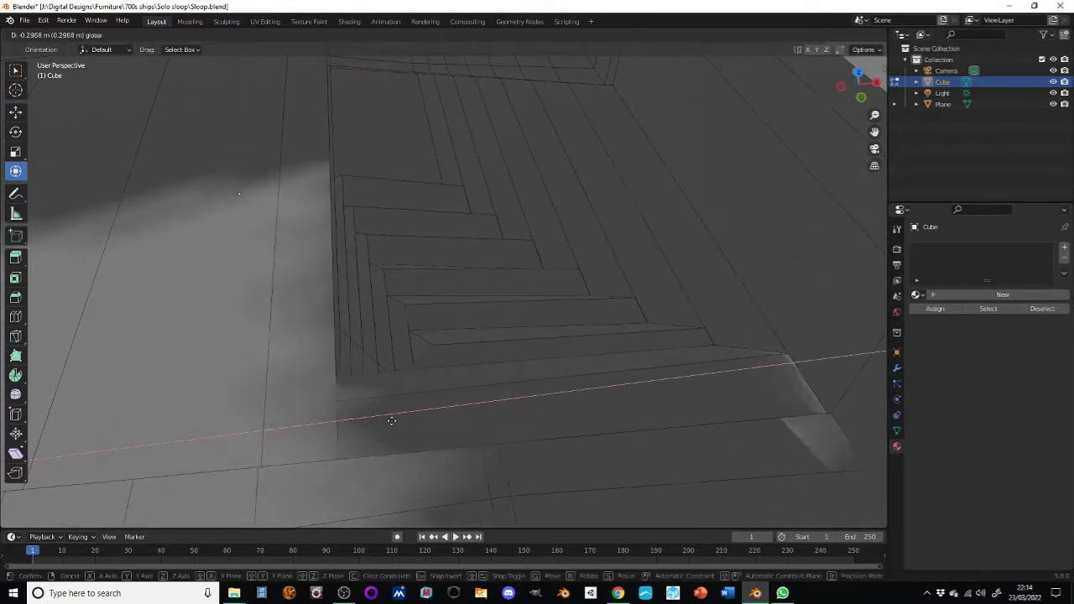
pyautogui.scroll(3, 719, 284)
pyautogui.moveTo(719, 284); pyautogui.dragTo(124, 54, button='middle')
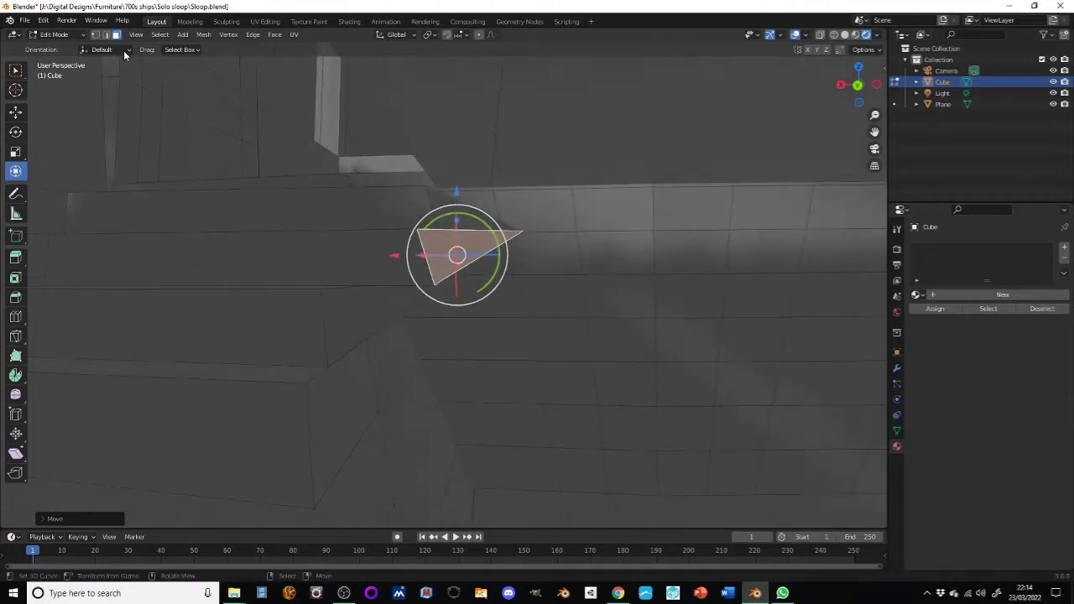
pyautogui.moveTo(399, 429)
pyautogui.mouseDown(button='middle')
pyautogui.moveTo(398, 347)
pyautogui.moveTo(422, 304)
pyautogui.moveTo(391, 326)
pyautogui.moveTo(354, 329)
pyautogui.moveTo(403, 352)
pyautogui.moveTo(420, 336)
pyautogui.moveTo(515, 308)
pyautogui.moveTo(591, 204)
pyautogui.mouseUp(button='middle')
# In vertex select, nudge the selected vertices slightly along X.
pyautogui.press('1')
pyautogui.moveTo(406, 422); pyautogui.dragTo(383, 251, button='middle')
pyautogui.press('g')
pyautogui.press('x')
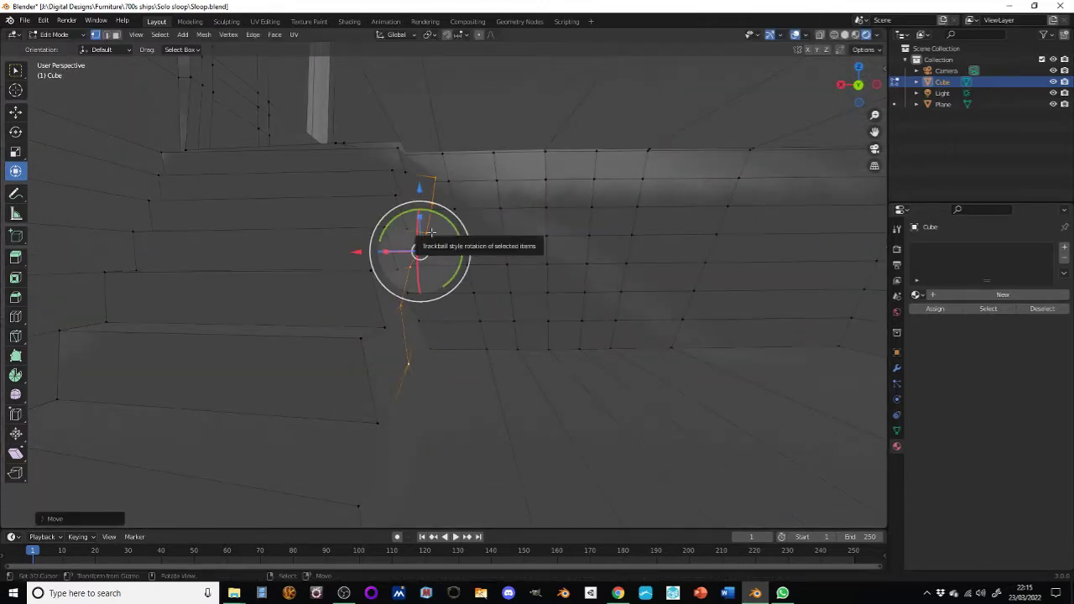
pyautogui.moveTo(348, 203)
pyautogui.mouseDown(button='middle')
pyautogui.moveTo(412, 297)
pyautogui.moveTo(386, 307)
pyautogui.mouseUp(button='middle')
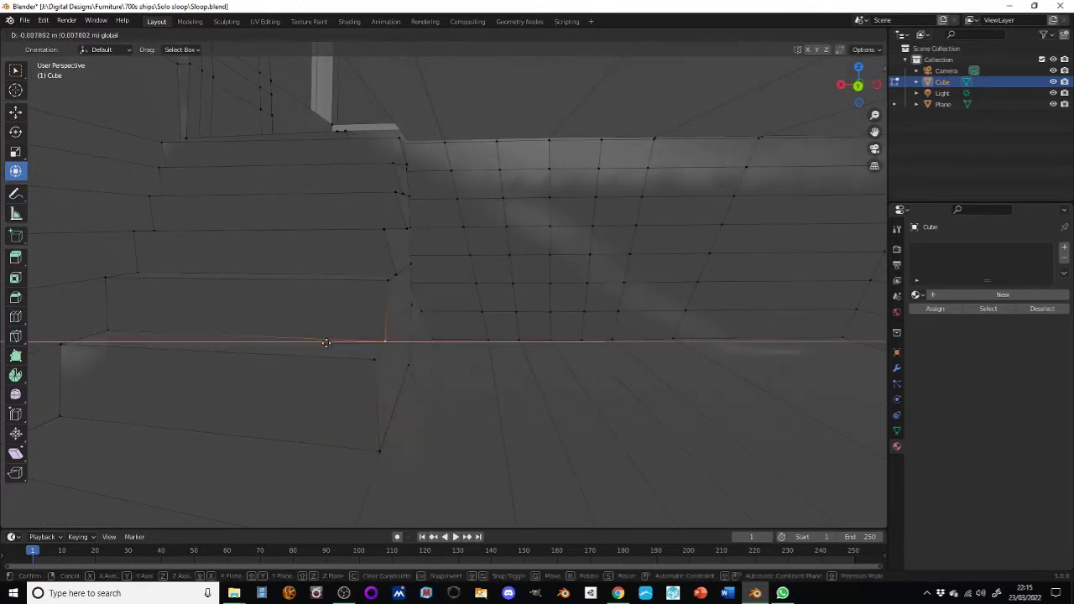
pyautogui.moveTo(326, 343); pyautogui.dragTo(364, 403, button='middle')
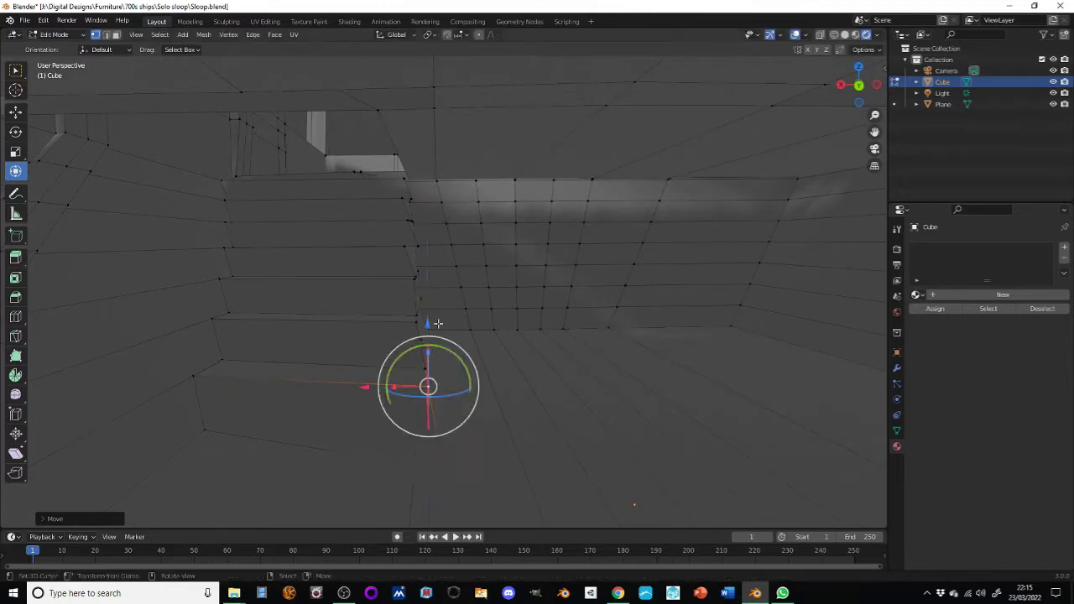
pyautogui.scroll(-5, 374, 319)
pyautogui.moveTo(374, 319); pyautogui.dragTo(438, 296, button='middle')
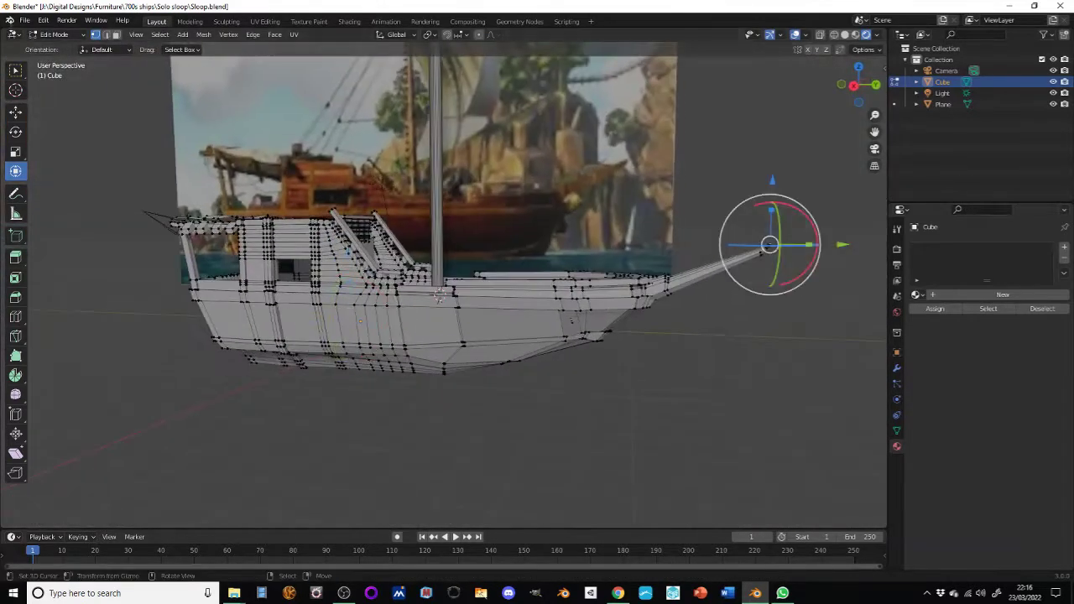
# Select the whole mesh and return to Object Mode.
pyautogui.press('a')
pyautogui.moveTo(307, 184); pyautogui.dragTo(666, 252, button='middle')
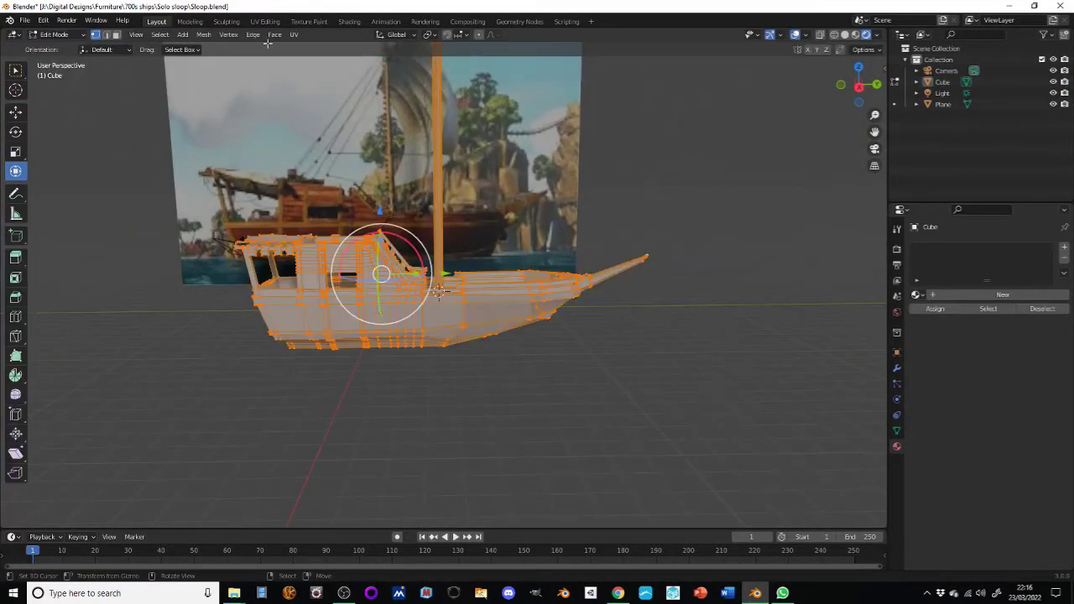
pyautogui.press('Tab')
pyautogui.moveTo(401, 201)
pyautogui.mouseDown(button='middle')
pyautogui.moveTo(716, 208)
pyautogui.moveTo(748, 163)
pyautogui.moveTo(570, 254)
pyautogui.moveTo(403, 211)
pyautogui.mouseUp(button='middle')
# Raise the sun light and rotate it about 35°, then reselect the boat mesh.
pyautogui.click(403, 210)
pyautogui.moveTo(403, 211); pyautogui.dragTo(399, 132)
pyautogui.press('r')
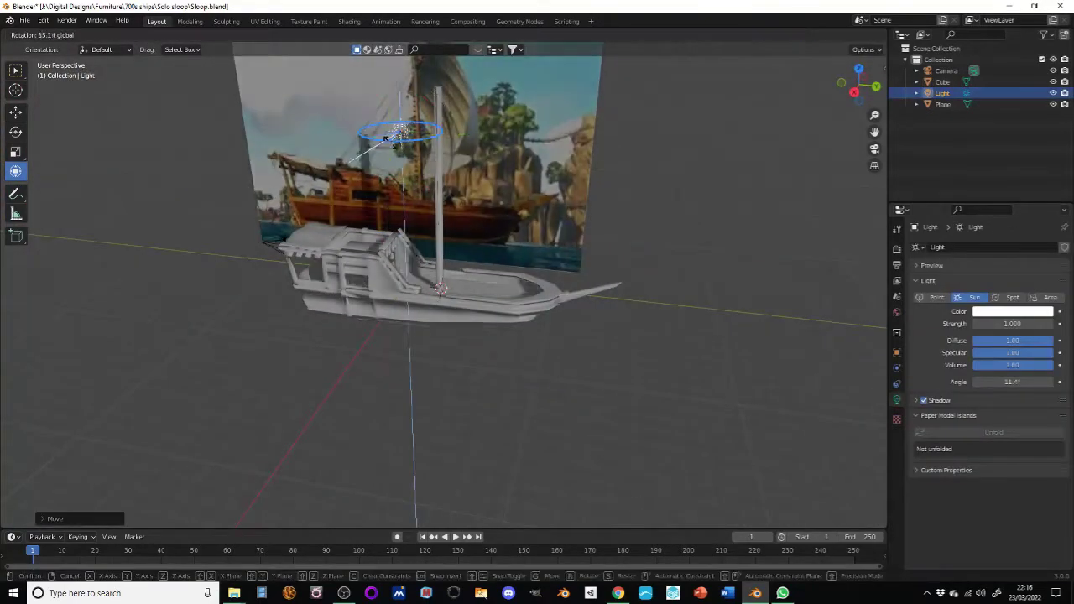
pyautogui.click(387, 137)
pyautogui.moveTo(388, 137)
pyautogui.mouseDown(button='middle')
pyautogui.moveTo(505, 190)
pyautogui.moveTo(456, 166)
pyautogui.moveTo(472, 151)
pyautogui.moveTo(512, 506)
pyautogui.mouseUp(button='middle')
pyautogui.click(457, 195)
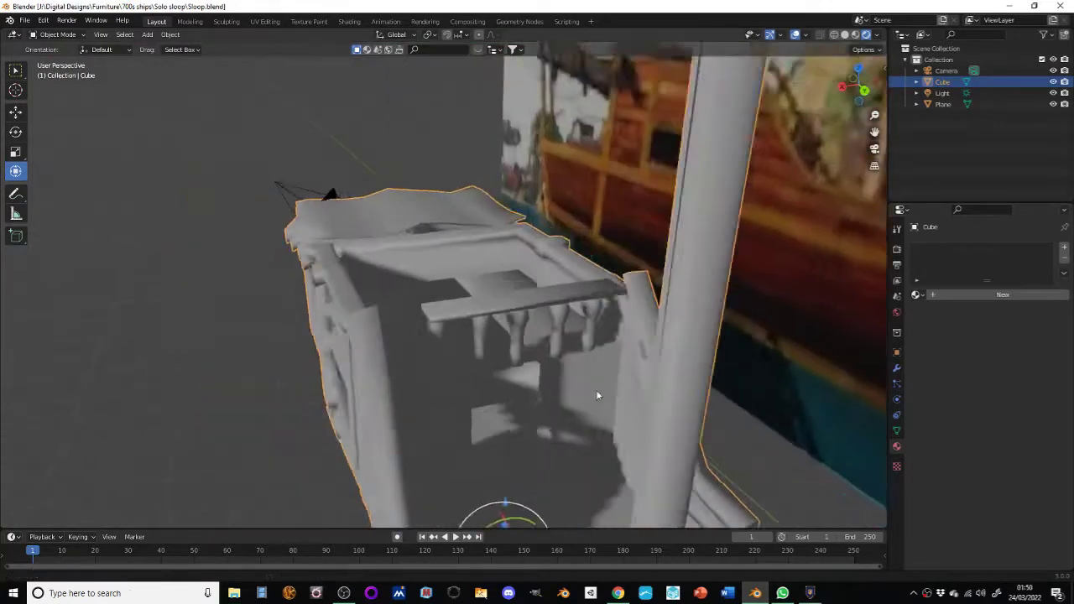
# Put the boat in Edit Mode, loop cut the rail and raise it into a peak.
pyautogui.click(57, 34)
pyautogui.moveTo(598, 395)
pyautogui.mouseDown(button='middle')
pyautogui.moveTo(503, 336)
pyautogui.moveTo(545, 251)
pyautogui.mouseUp(button='middle')
pyautogui.click(59, 66)
pyautogui.hotkey('ctrl', 'r')
pyautogui.click(546, 202)
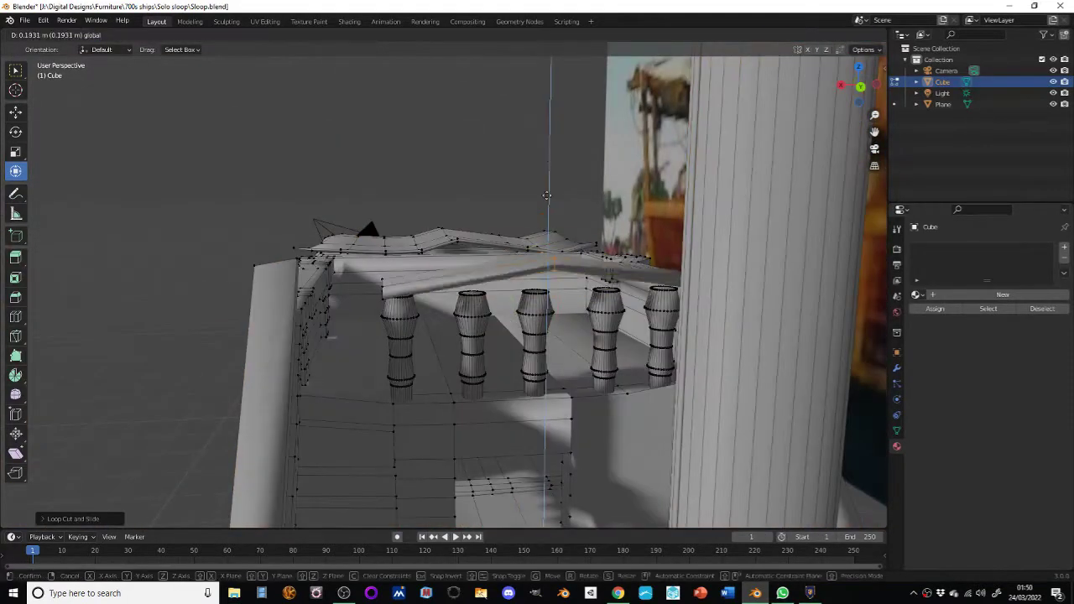
pyautogui.click(546, 188)
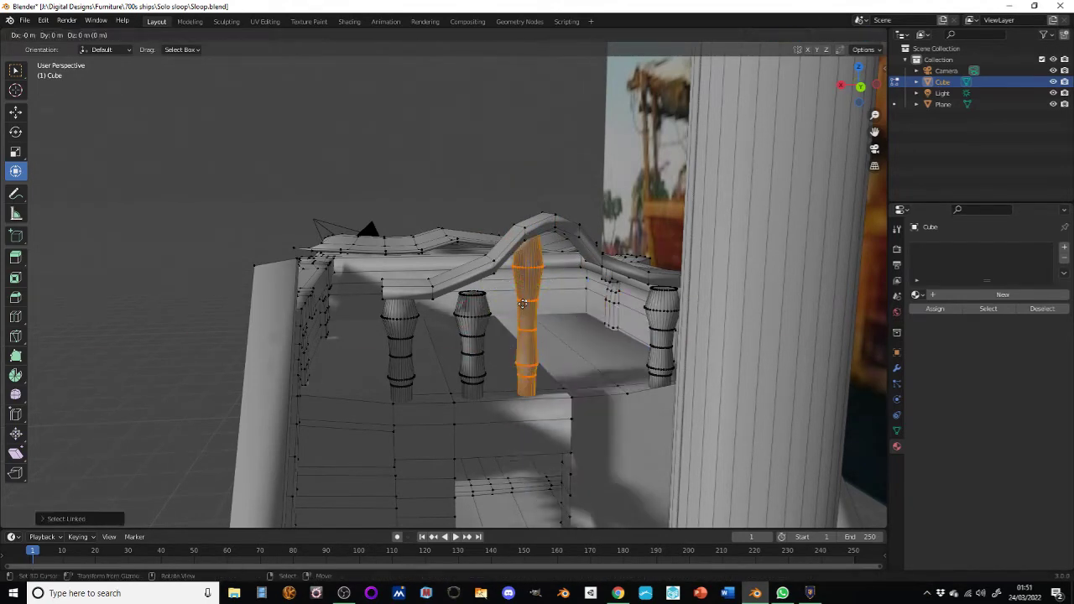
# Place and reposition the duplicated balusters along the stair rail, resizing one.
pyautogui.click(509, 331)
pyautogui.moveTo(509, 332); pyautogui.dragTo(517, 307, button='middle')
pyautogui.press('l')
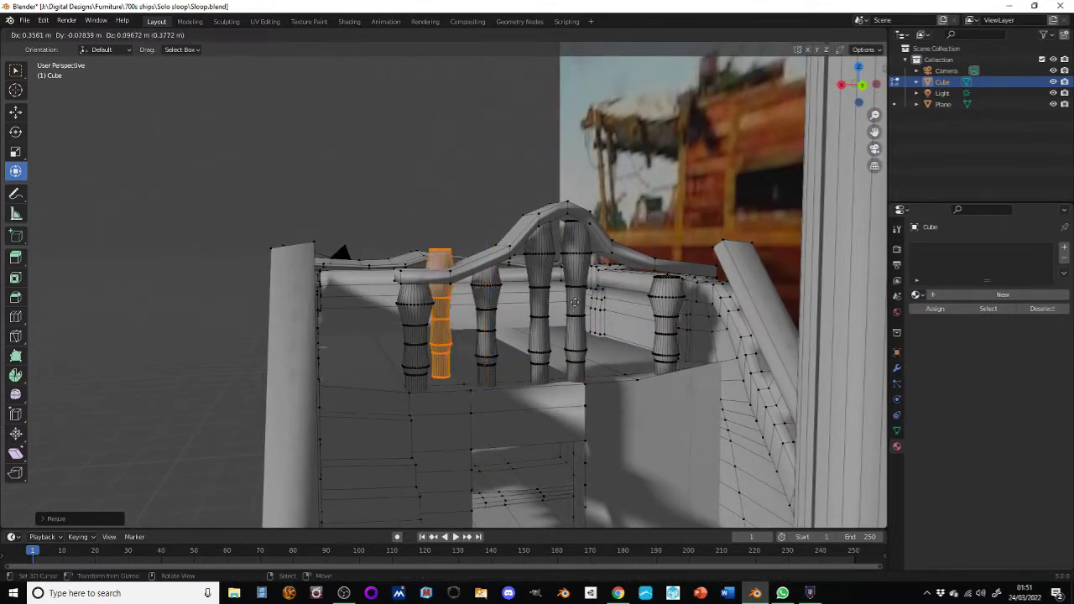
pyautogui.click(566, 329)
pyautogui.moveTo(566, 330); pyautogui.dragTo(651, 323, button='middle')
pyautogui.press('l')
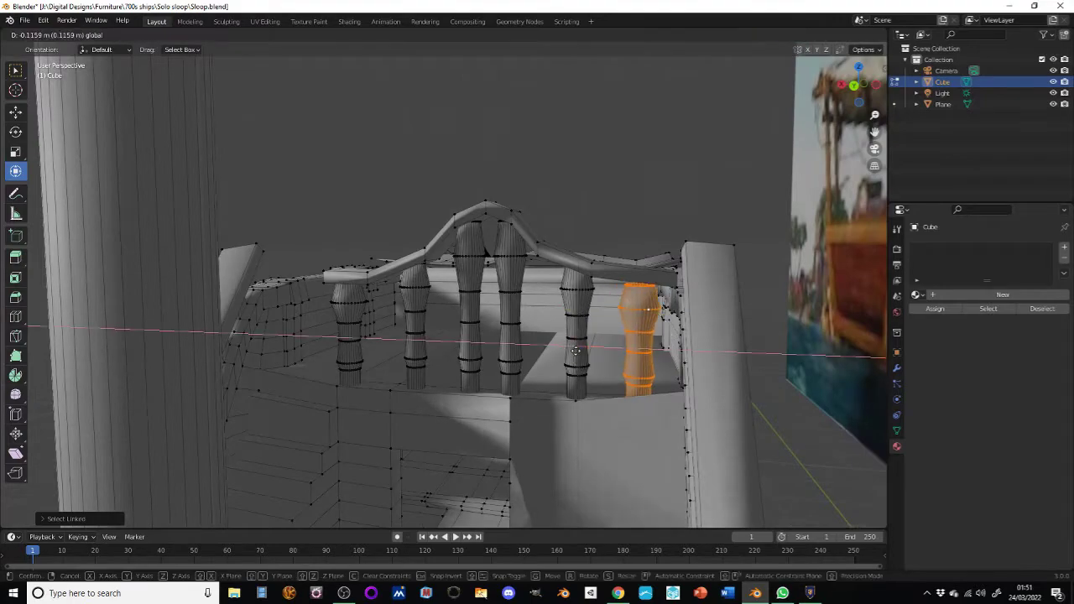
pyautogui.click(639, 286)
pyautogui.moveTo(639, 286); pyautogui.dragTo(380, 307, button='middle')
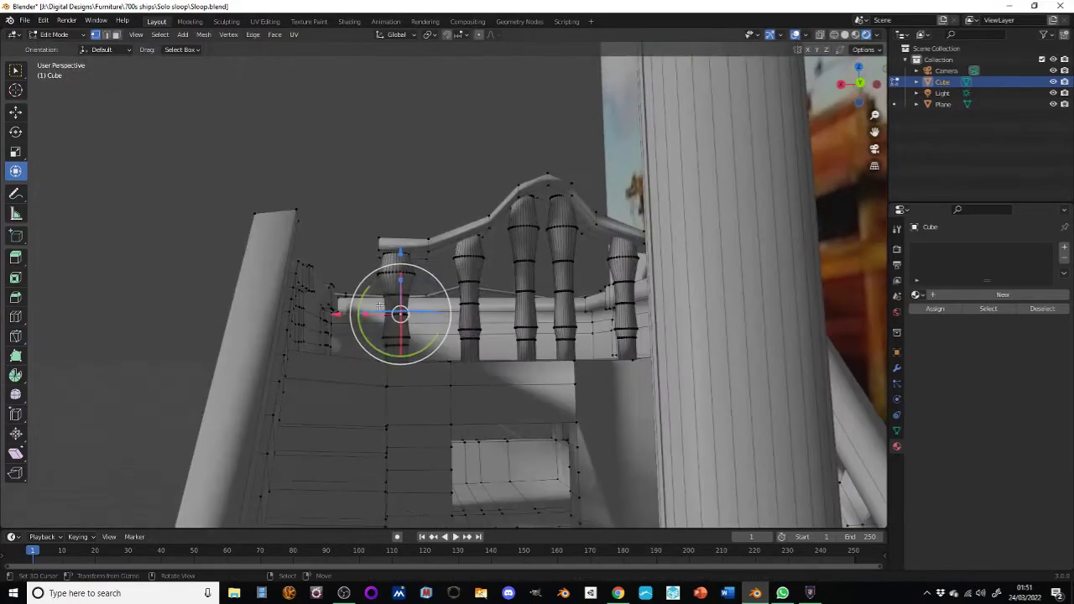
pyautogui.click(527, 338)
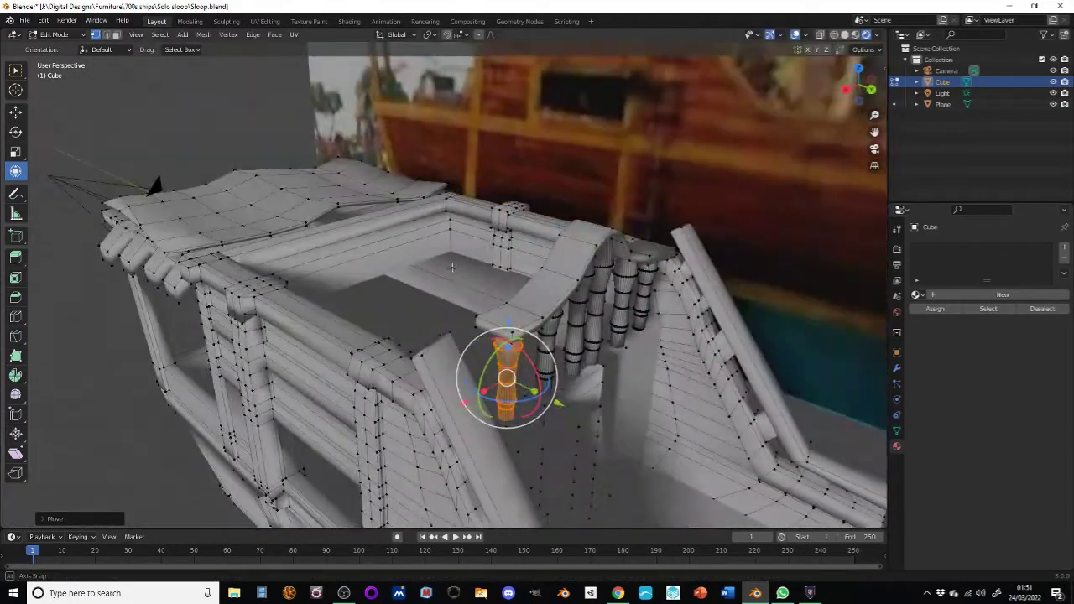
# Move the duplicated railing up and back onto the raised stern deck.
pyautogui.moveTo(527, 339)
pyautogui.mouseDown(button='middle')
pyautogui.moveTo(572, 223)
pyautogui.moveTo(688, 214)
pyautogui.mouseUp(button='middle')
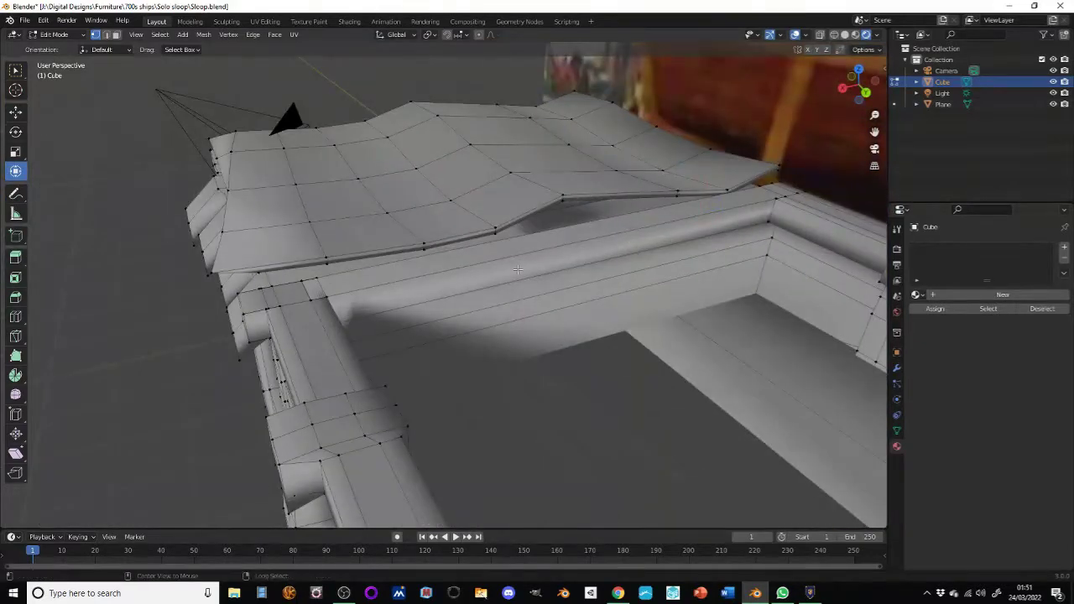
pyautogui.click(597, 292)
pyautogui.moveTo(597, 292); pyautogui.dragTo(420, 393, button='middle')
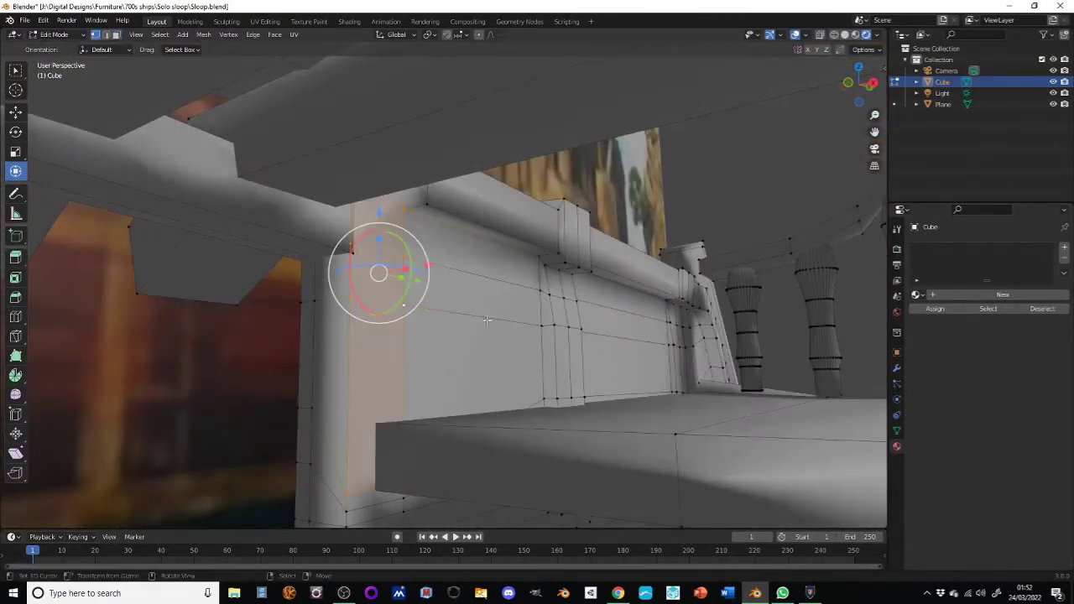
pyautogui.moveTo(487, 320); pyautogui.dragTo(532, 380, button='middle')
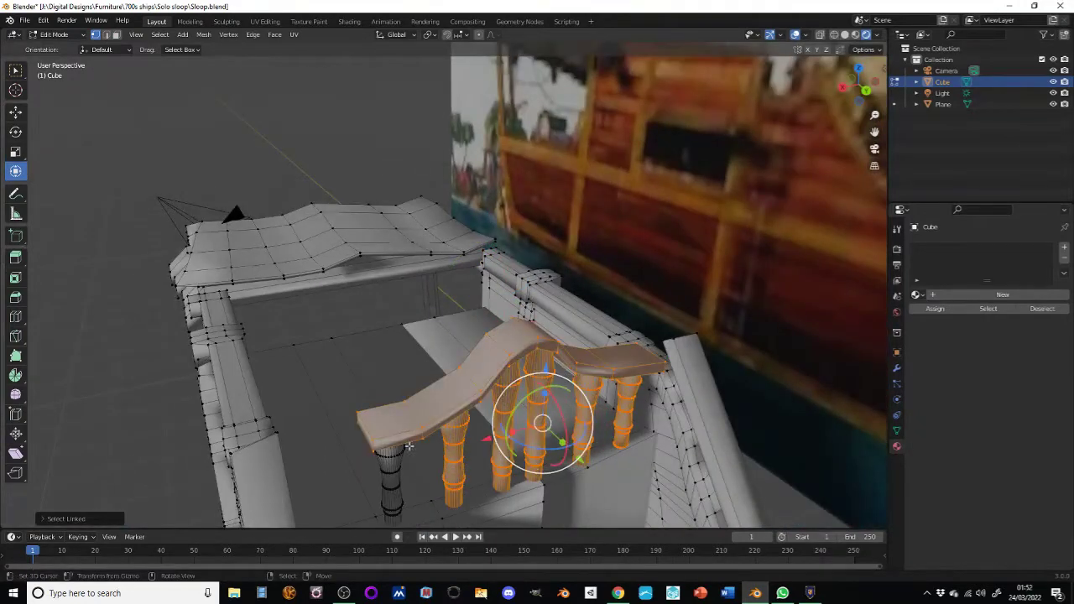
pyautogui.press('g')
pyautogui.click(411, 289)
pyautogui.moveTo(411, 289); pyautogui.dragTo(491, 344, button='middle')
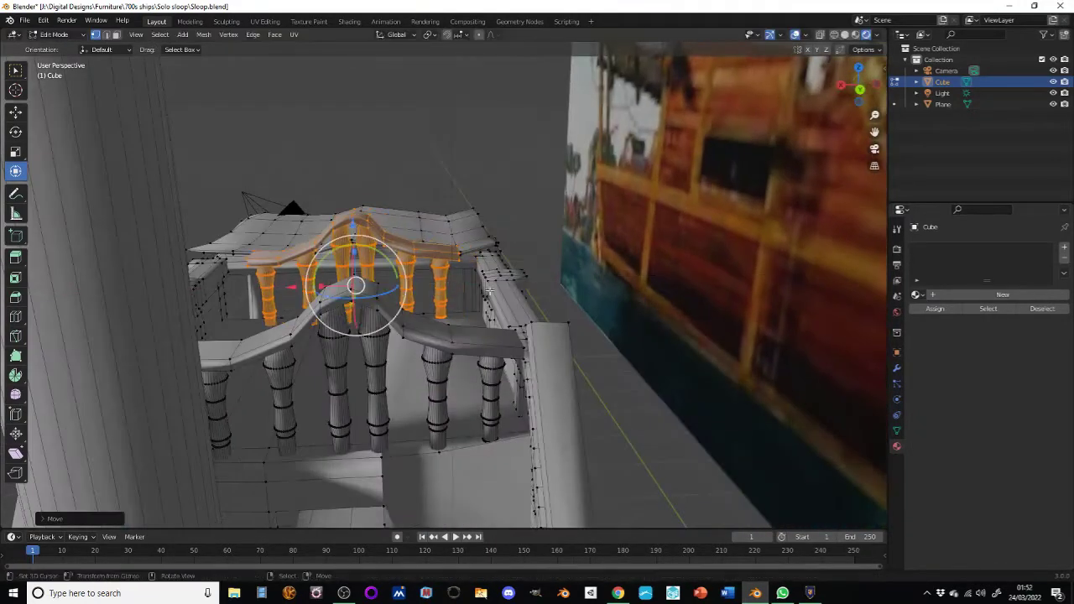
pyautogui.moveTo(304, 293)
pyautogui.mouseDown(button='middle')
pyautogui.moveTo(680, 313)
pyautogui.moveTo(587, 319)
pyautogui.moveTo(554, 336)
pyautogui.moveTo(503, 302)
pyautogui.moveTo(543, 329)
pyautogui.moveTo(518, 184)
pyautogui.moveTo(487, 168)
pyautogui.moveTo(425, 196)
pyautogui.mouseUp(button='middle')
pyautogui.press('Escape')
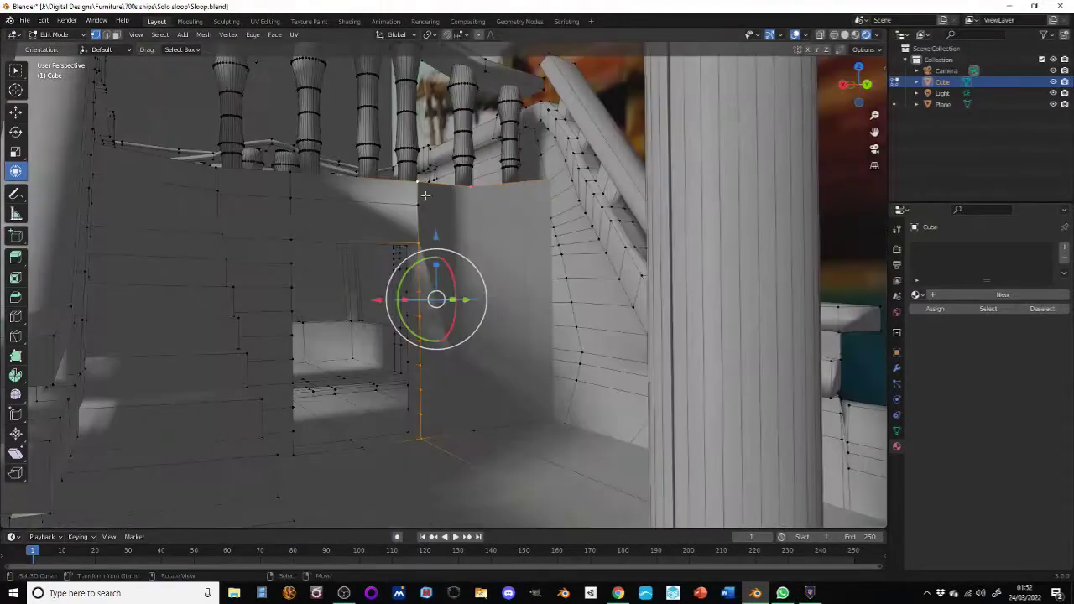
# Select and frame the cabin wall panel below the deck, then loop cut it.
pyautogui.click(485, 315)
pyautogui.press('KP_Decimal')
pyautogui.moveTo(486, 311)
pyautogui.mouseDown(button='middle')
pyautogui.moveTo(532, 299)
pyautogui.moveTo(74, 74)
pyautogui.mouseUp(button='middle')
pyautogui.moveTo(544, 194)
pyautogui.mouseDown(button='middle')
pyautogui.moveTo(601, 206)
pyautogui.moveTo(472, 249)
pyautogui.mouseUp(button='middle')
pyautogui.hotkey('ctrl', 'r')
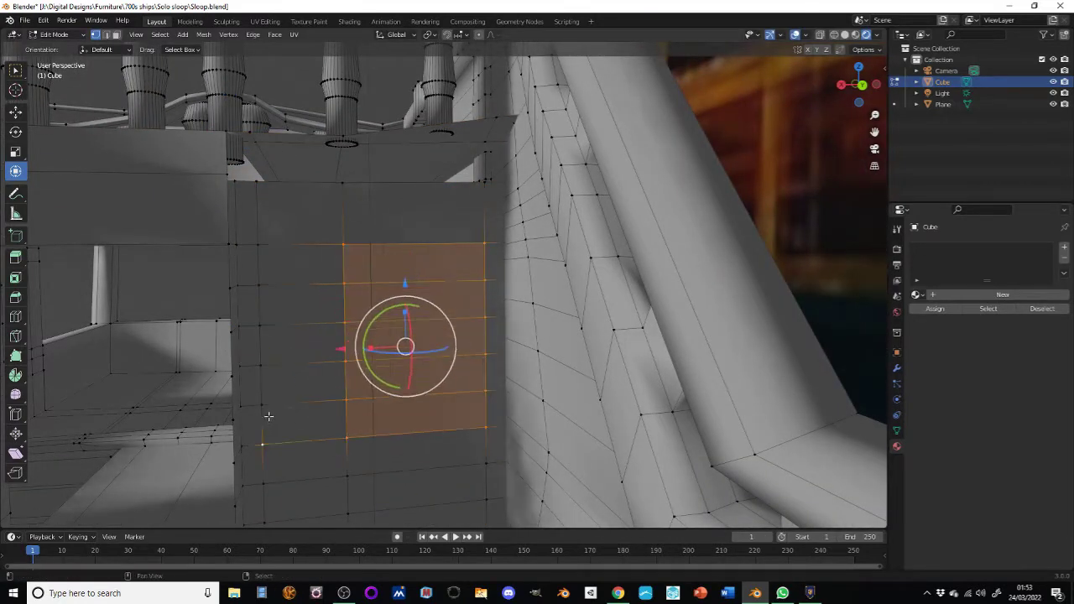
pyautogui.moveTo(392, 266)
pyautogui.mouseDown(button='middle')
pyautogui.moveTo(456, 269)
pyautogui.moveTo(503, 352)
pyautogui.moveTo(582, 414)
pyautogui.mouseUp(button='middle')
# Select the window-frame edge loop and circle-select its vertices in X-ray view.
pyautogui.keyDown('alt'); pyautogui.click(455, 269); pyautogui.keyUp('alt')
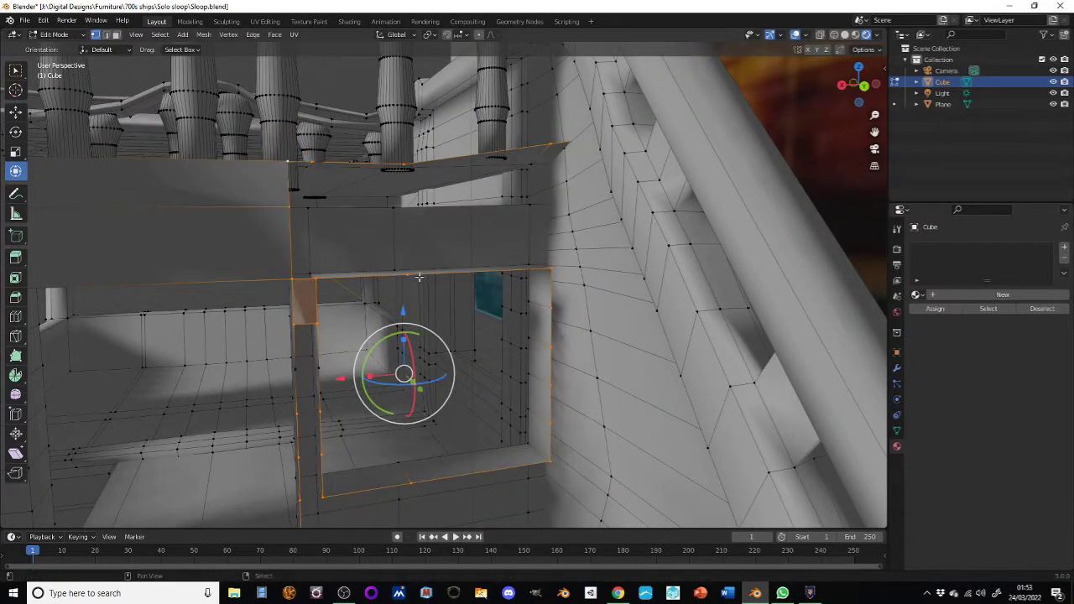
pyautogui.moveTo(375, 276); pyautogui.dragTo(647, 354, button='middle')
pyautogui.hotkey('alt', 'z')
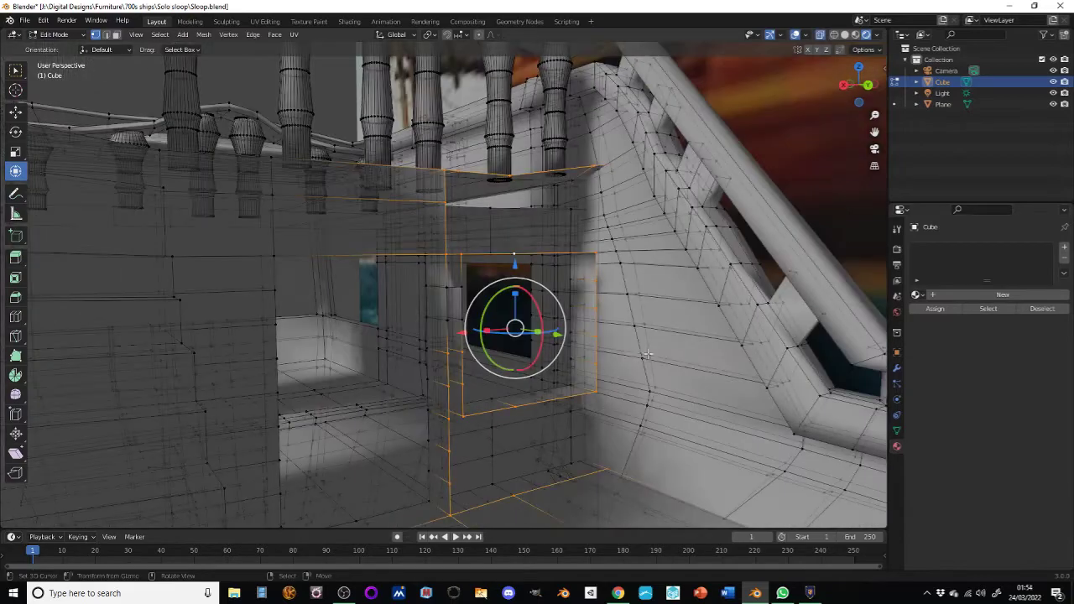
pyautogui.moveTo(674, 391)
pyautogui.mouseDown(button='middle')
pyautogui.moveTo(562, 233)
pyautogui.moveTo(540, 428)
pyautogui.moveTo(479, 127)
pyautogui.mouseUp(button='middle')
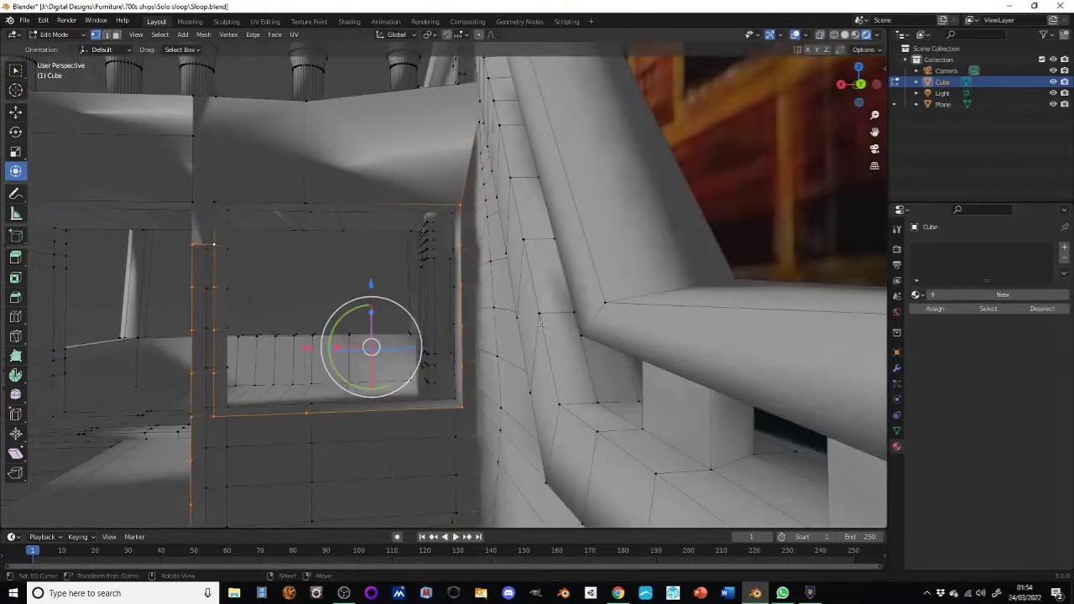
pyautogui.hotkey('alt', 'z')
pyautogui.press('c')
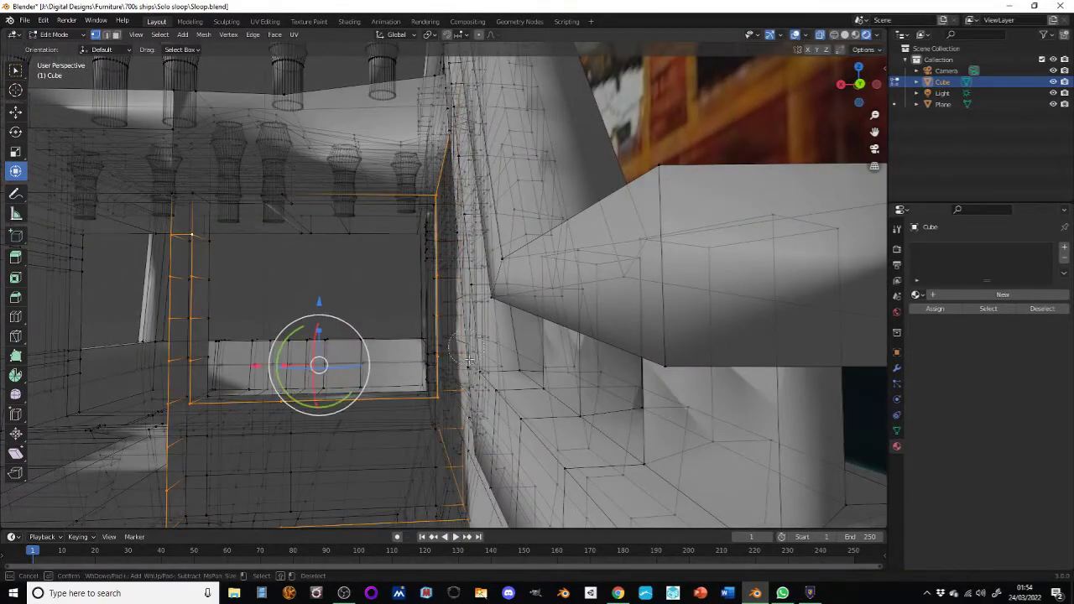
pyautogui.press('Escape')
pyautogui.moveTo(468, 360)
pyautogui.mouseDown(button='middle')
pyautogui.moveTo(631, 245)
pyautogui.moveTo(525, 239)
pyautogui.moveTo(524, 310)
pyautogui.moveTo(757, 264)
pyautogui.moveTo(630, 357)
pyautogui.mouseUp(button='middle')
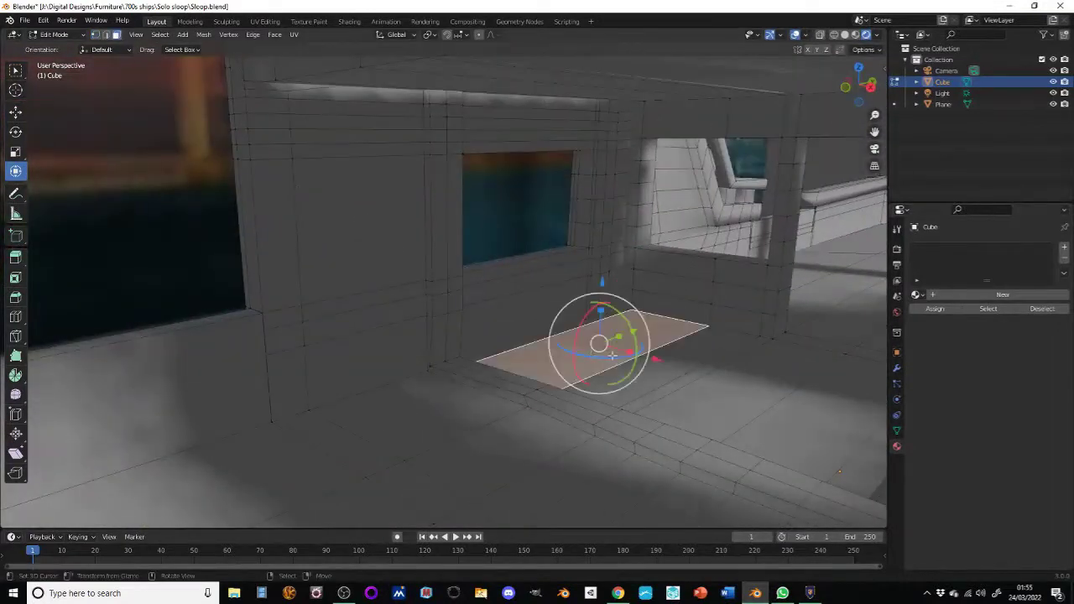
# Extrude the selected cabin floor faces to extend the floor with a ledge piece.
pyautogui.moveTo(735, 382); pyautogui.dragTo(742, 406, button='middle')
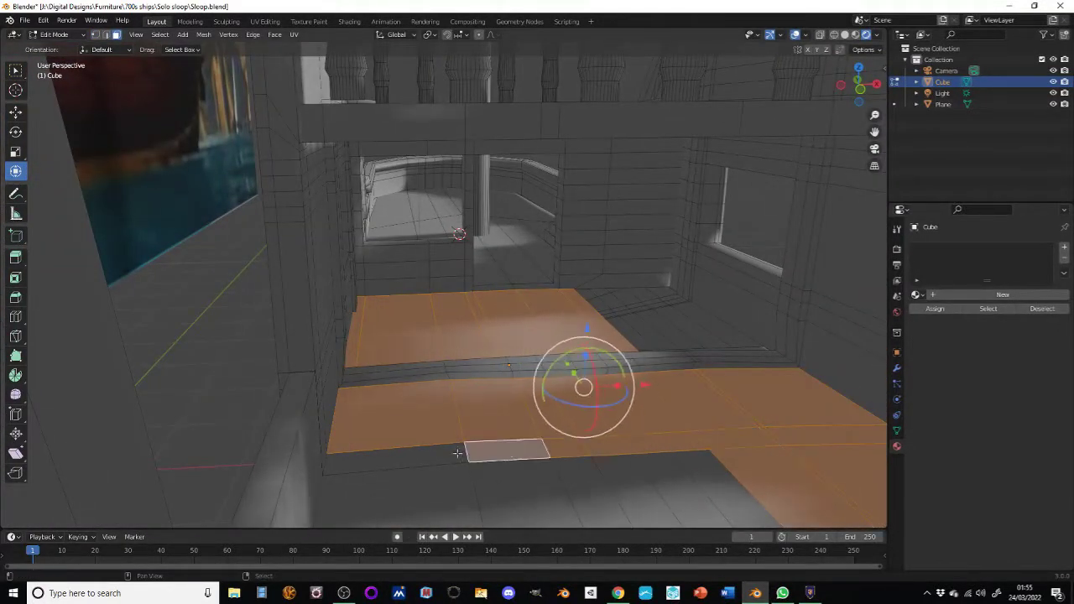
pyautogui.moveTo(700, 490)
pyautogui.mouseDown(button='middle')
pyautogui.moveTo(757, 305)
pyautogui.moveTo(275, 222)
pyautogui.mouseUp(button='middle')
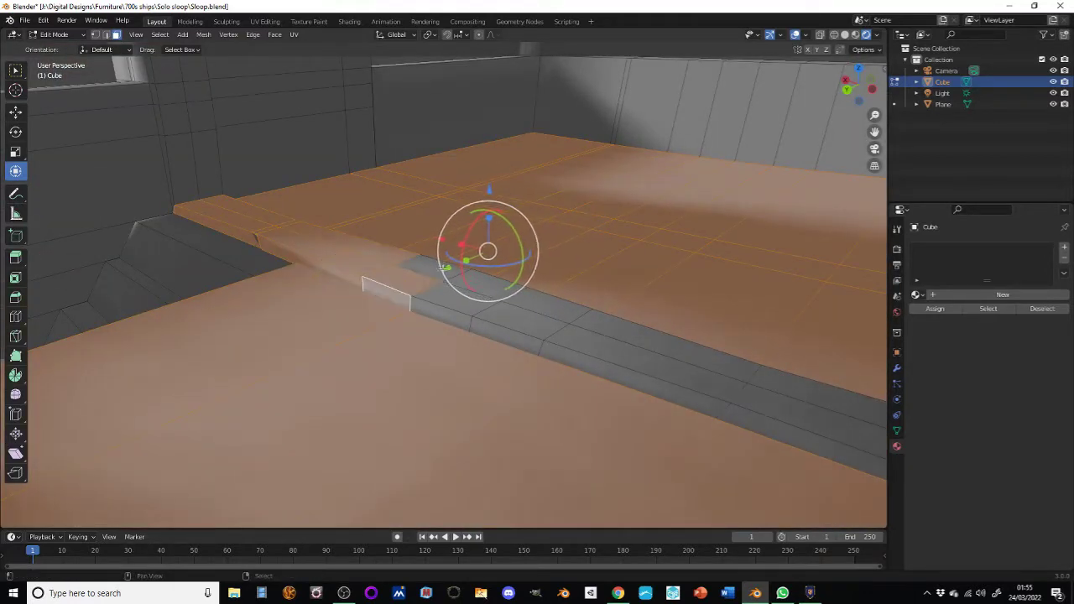
pyautogui.moveTo(445, 267); pyautogui.dragTo(639, 285, button='middle')
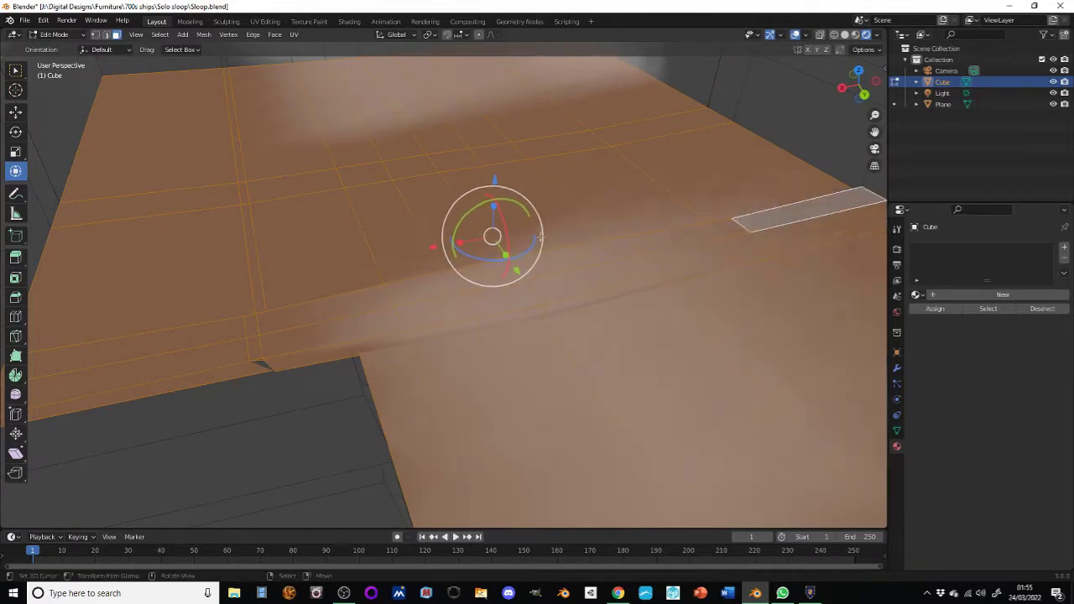
pyautogui.moveTo(540, 239); pyautogui.dragTo(206, 222, button='middle')
pyautogui.moveTo(680, 258); pyautogui.dragTo(464, 235, button='middle')
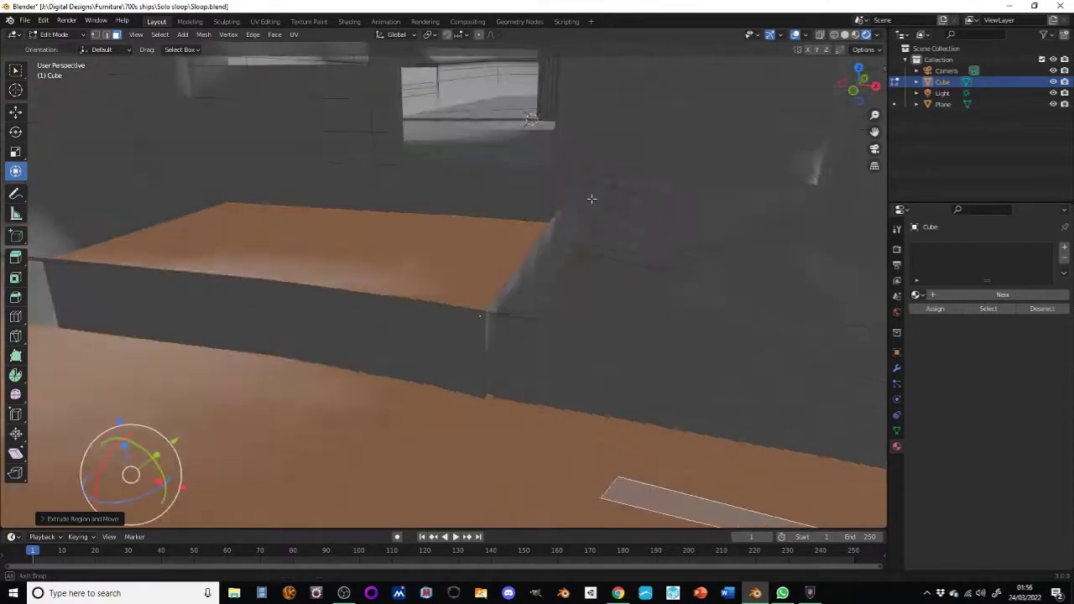
pyautogui.moveTo(464, 236)
pyautogui.mouseDown(button='middle')
pyautogui.moveTo(649, 236)
pyautogui.moveTo(674, 280)
pyautogui.moveTo(624, 305)
pyautogui.moveTo(475, 269)
pyautogui.mouseUp(button='middle')
pyautogui.press('e')
pyautogui.click(625, 304)
# Try a loop cut near the doorway, cancel it, and inspect the slanted floor piece.
pyautogui.hotkey('ctrl', 'r')
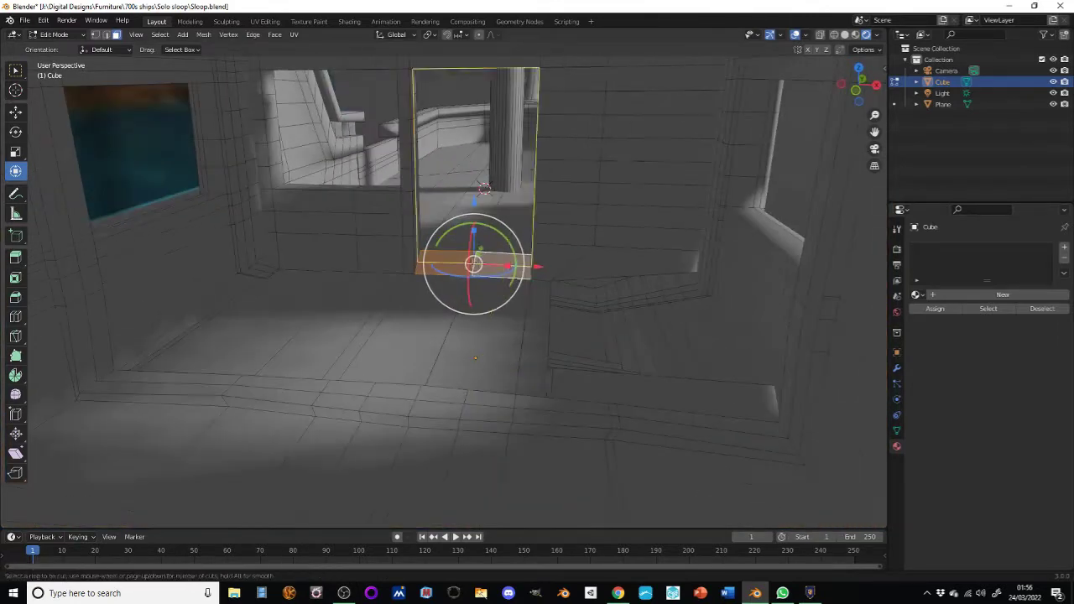
pyautogui.moveTo(414, 282); pyautogui.dragTo(204, 151, button='middle')
pyautogui.press('Escape')
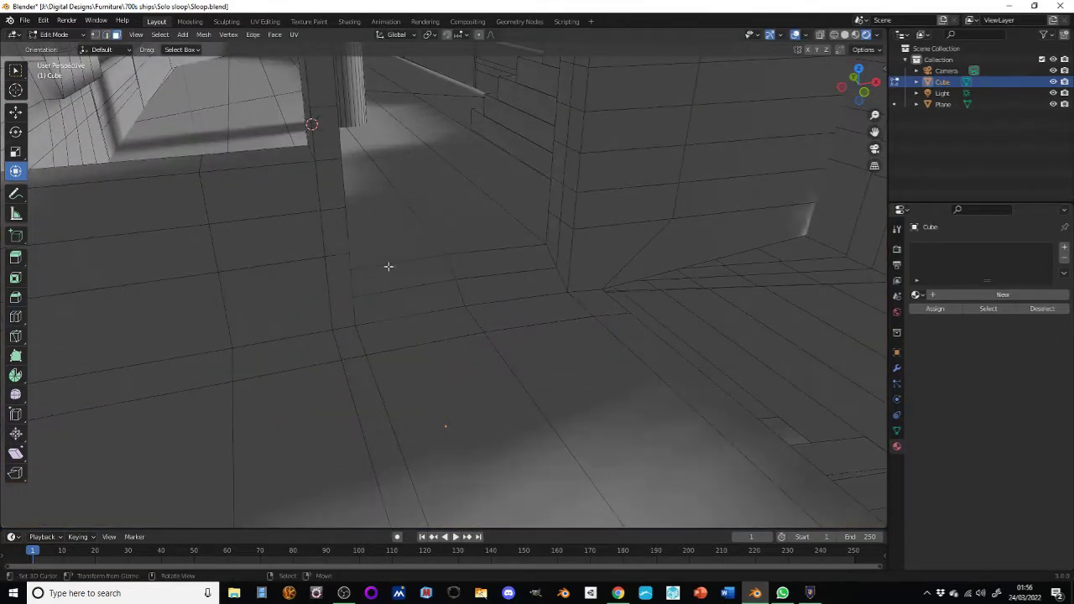
pyautogui.moveTo(500, 267); pyautogui.dragTo(343, 302, button='middle')
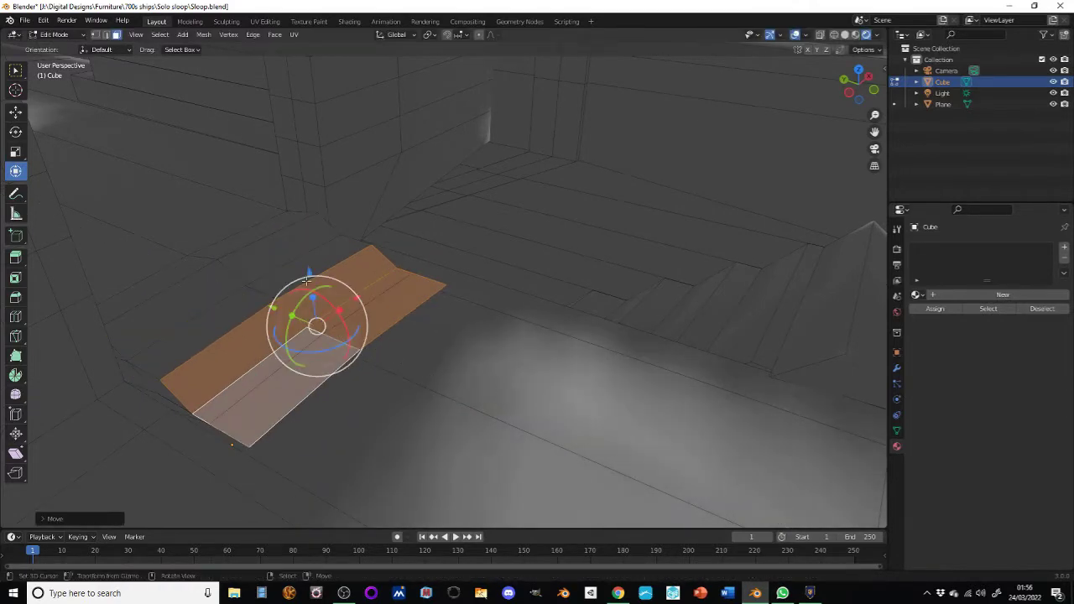
pyautogui.moveTo(307, 281)
pyautogui.mouseDown(button='middle')
pyautogui.moveTo(312, 269)
pyautogui.moveTo(467, 280)
pyautogui.moveTo(532, 367)
pyautogui.mouseUp(button='middle')
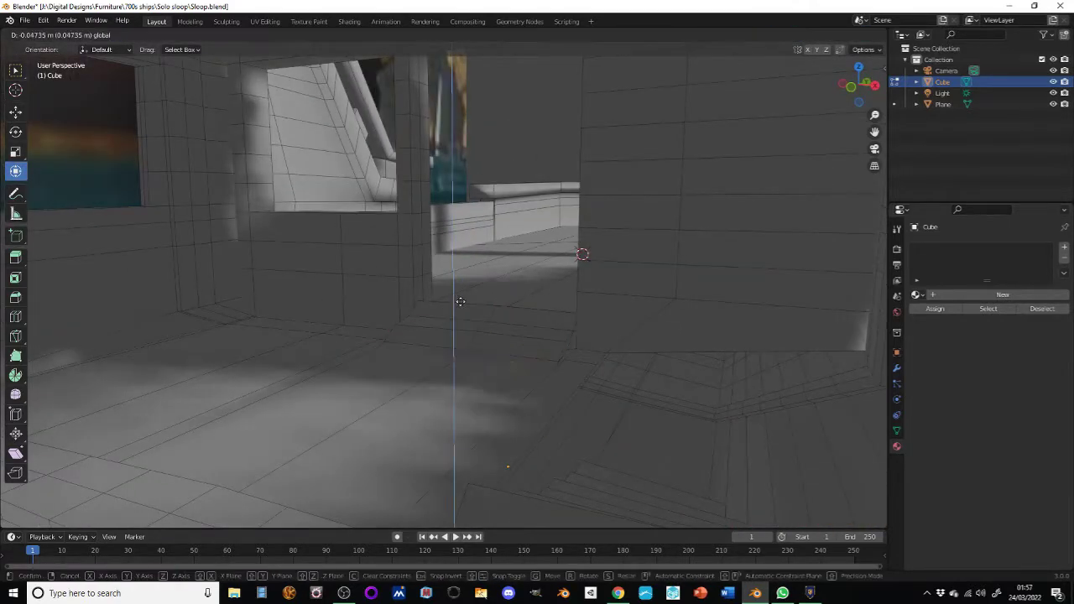
pyautogui.press('Escape')
pyautogui.moveTo(460, 301)
pyautogui.mouseDown(button='middle')
pyautogui.moveTo(618, 233)
pyautogui.moveTo(582, 227)
pyautogui.moveTo(605, 252)
pyautogui.moveTo(616, 304)
pyautogui.mouseUp(button='middle')
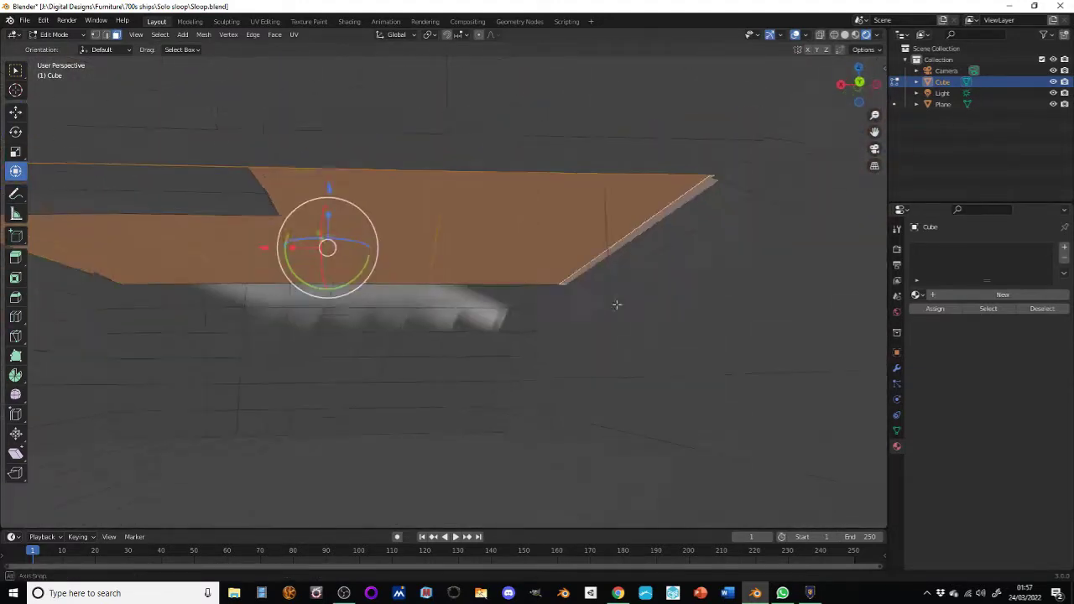
pyautogui.moveTo(548, 149); pyautogui.dragTo(653, 229, button='middle')
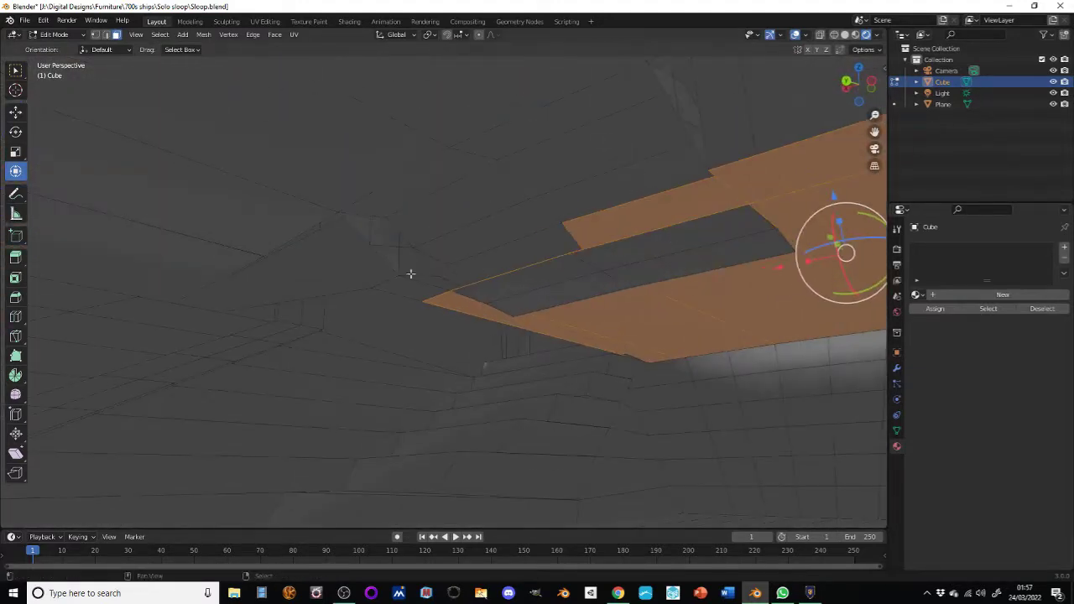
pyautogui.moveTo(410, 274)
pyautogui.mouseDown(button='middle')
pyautogui.moveTo(347, 216)
pyautogui.moveTo(546, 312)
pyautogui.moveTo(379, 254)
pyautogui.moveTo(243, 453)
pyautogui.moveTo(324, 422)
pyautogui.moveTo(658, 343)
pyautogui.mouseUp(button='middle')
# Extrude the selected faces into a thin strip and reposition it along Z and Y.
pyautogui.press('e')
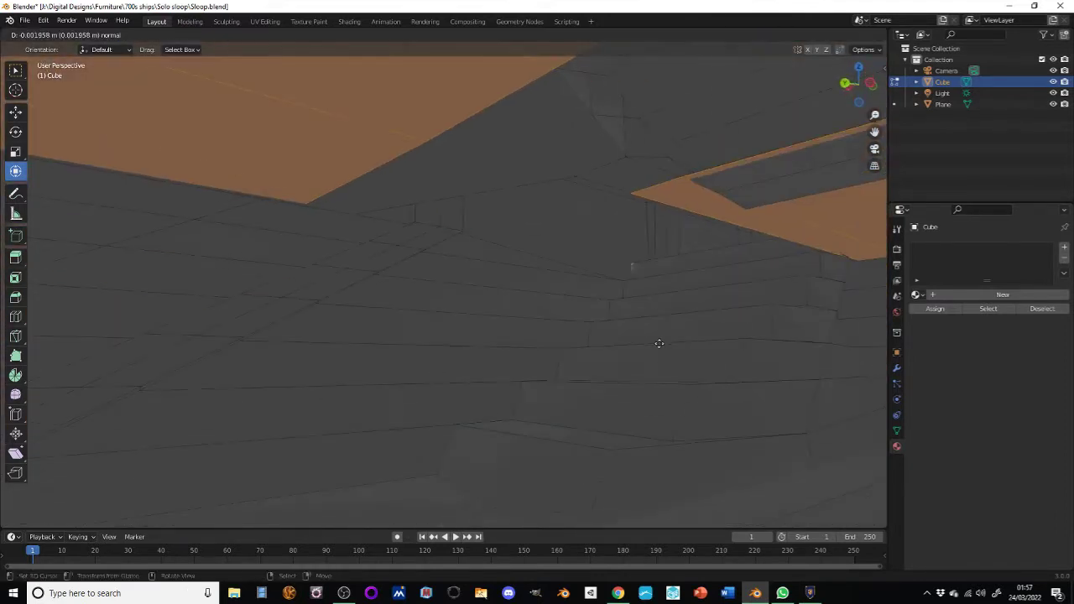
pyautogui.moveTo(681, 420)
pyautogui.mouseDown(button='middle')
pyautogui.moveTo(313, 216)
pyautogui.moveTo(380, 219)
pyautogui.moveTo(257, 280)
pyautogui.moveTo(515, 276)
pyautogui.moveTo(719, 218)
pyautogui.moveTo(523, 206)
pyautogui.mouseUp(button='middle')
pyautogui.press('g')
pyautogui.press('z')
pyautogui.click(456, 220)
pyautogui.moveTo(455, 220)
pyautogui.mouseDown(button='middle')
pyautogui.moveTo(643, 132)
pyautogui.moveTo(516, 279)
pyautogui.moveTo(655, 299)
pyautogui.moveTo(698, 295)
pyautogui.moveTo(583, 302)
pyautogui.moveTo(805, 216)
pyautogui.mouseUp(button='middle')
pyautogui.press('g')
pyautogui.press('y')
pyautogui.click(643, 132)
# In edge select mode, pick one edge of the strip and rotate it to angle the plank.
pyautogui.press('2')
pyautogui.click(776, 218)
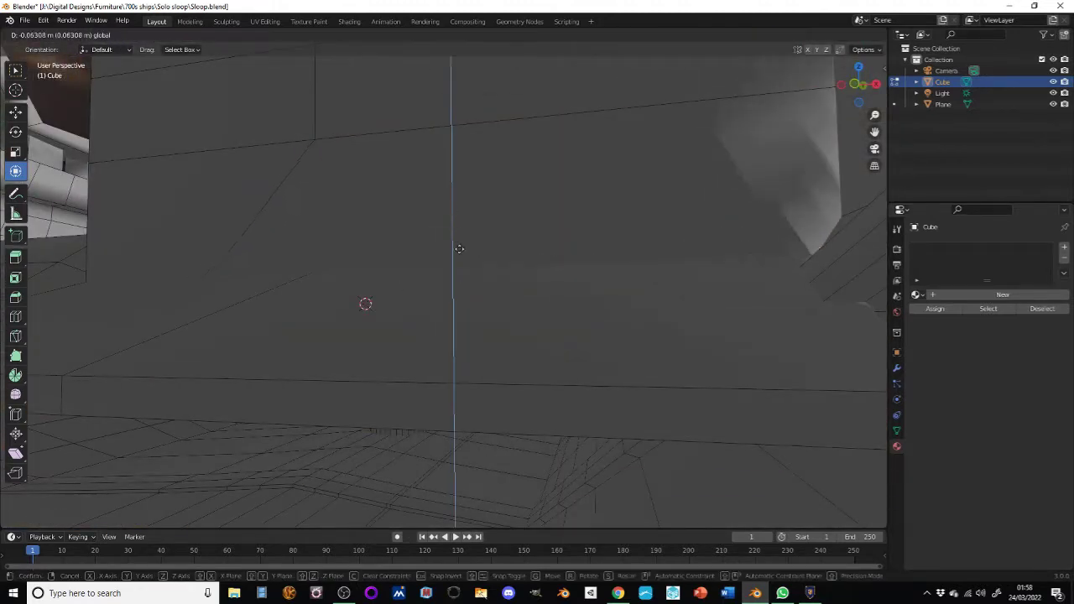
pyautogui.click(517, 288)
pyautogui.moveTo(465, 233); pyautogui.dragTo(539, 227, button='middle')
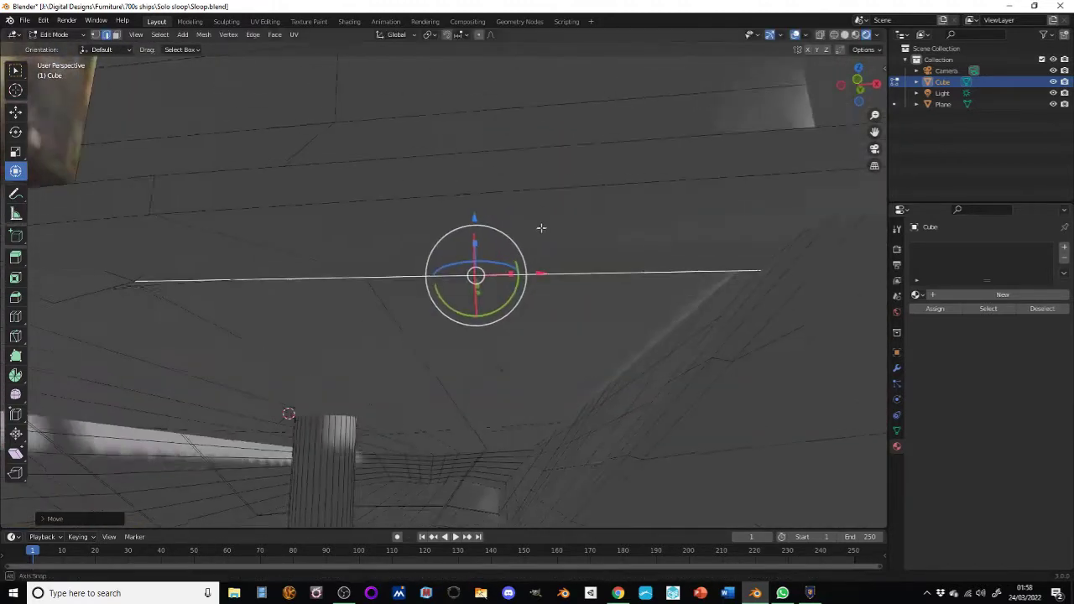
pyautogui.press('r')
pyautogui.click(472, 202)
pyautogui.moveTo(472, 202)
pyautogui.mouseDown(button='middle')
pyautogui.moveTo(609, 364)
pyautogui.moveTo(515, 224)
pyautogui.moveTo(412, 311)
pyautogui.moveTo(491, 290)
pyautogui.moveTo(470, 259)
pyautogui.moveTo(391, 311)
pyautogui.moveTo(462, 256)
pyautogui.moveTo(503, 299)
pyautogui.moveTo(520, 264)
pyautogui.moveTo(556, 288)
pyautogui.moveTo(546, 312)
pyautogui.mouseUp(button='middle')
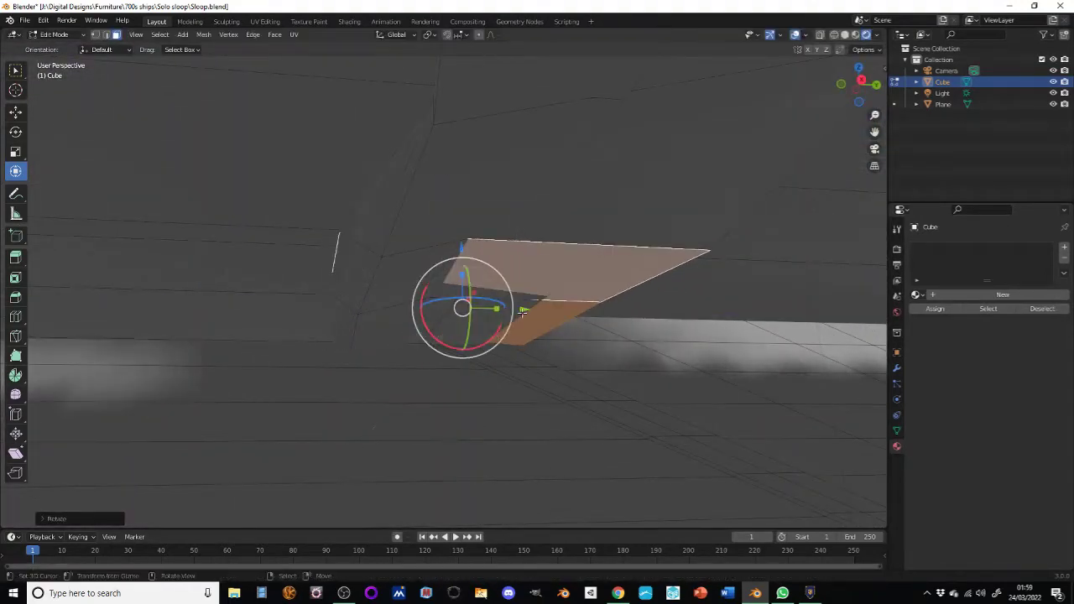
# Move the selected faces along Z and lower the thin plank near the doorway threshold.
pyautogui.press('g')
pyautogui.press('z')
pyautogui.click(459, 309)
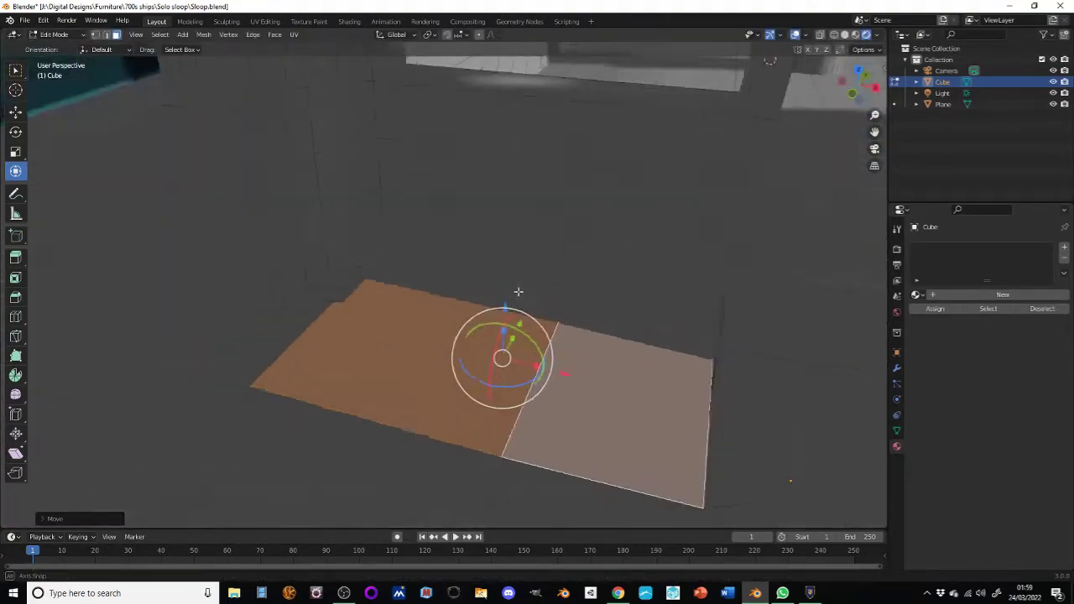
pyautogui.moveTo(518, 293); pyautogui.dragTo(499, 242, button='middle')
pyautogui.moveTo(595, 301)
pyautogui.mouseDown(button='middle')
pyautogui.moveTo(587, 311)
pyautogui.moveTo(616, 319)
pyautogui.moveTo(495, 299)
pyautogui.moveTo(568, 319)
pyautogui.moveTo(583, 380)
pyautogui.moveTo(570, 260)
pyautogui.mouseUp(button='middle')
pyautogui.moveTo(570, 260); pyautogui.dragTo(629, 245)
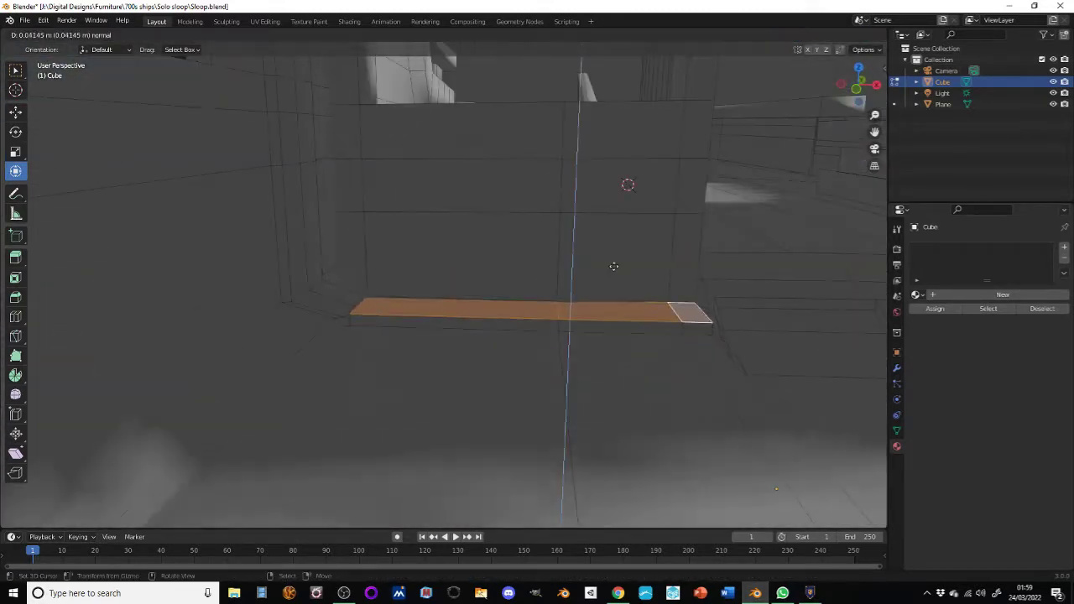
pyautogui.moveTo(721, 274)
pyautogui.mouseDown(button='middle')
pyautogui.moveTo(710, 316)
pyautogui.moveTo(580, 331)
pyautogui.moveTo(427, 312)
pyautogui.mouseUp(button='middle')
pyautogui.moveTo(497, 180); pyautogui.dragTo(337, 233, button='middle')
pyautogui.moveTo(463, 309); pyautogui.dragTo(448, 264)
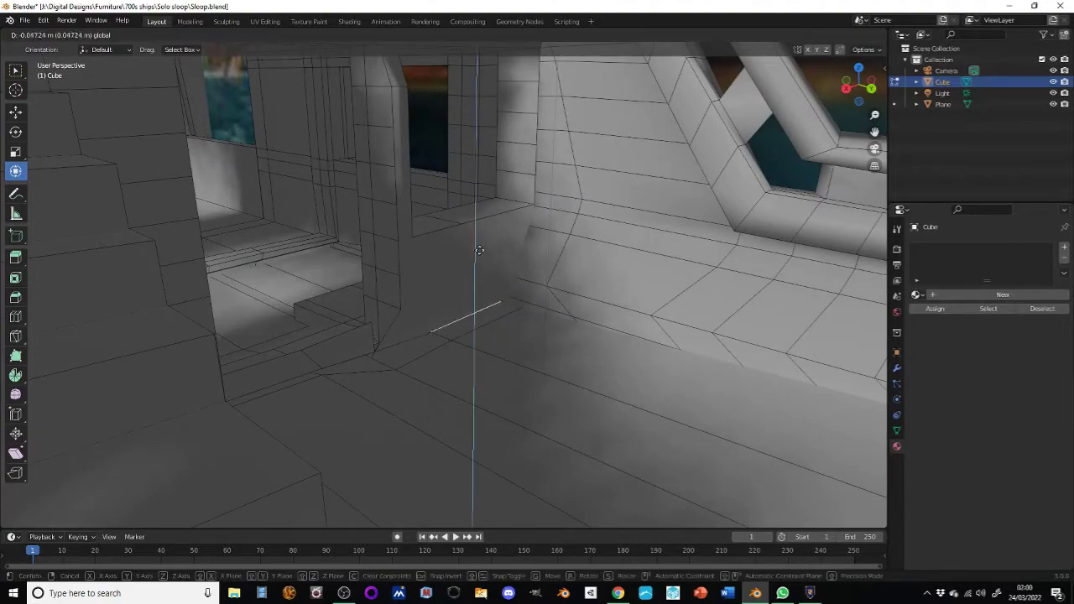
pyautogui.moveTo(448, 264)
pyautogui.mouseDown(button='middle')
pyautogui.moveTo(504, 389)
pyautogui.moveTo(462, 324)
pyautogui.moveTo(487, 285)
pyautogui.moveTo(657, 365)
pyautogui.moveTo(531, 380)
pyautogui.moveTo(568, 278)
pyautogui.moveTo(587, 304)
pyautogui.moveTo(561, 285)
pyautogui.mouseUp(button='middle')
pyautogui.moveTo(561, 285); pyautogui.dragTo(555, 288)
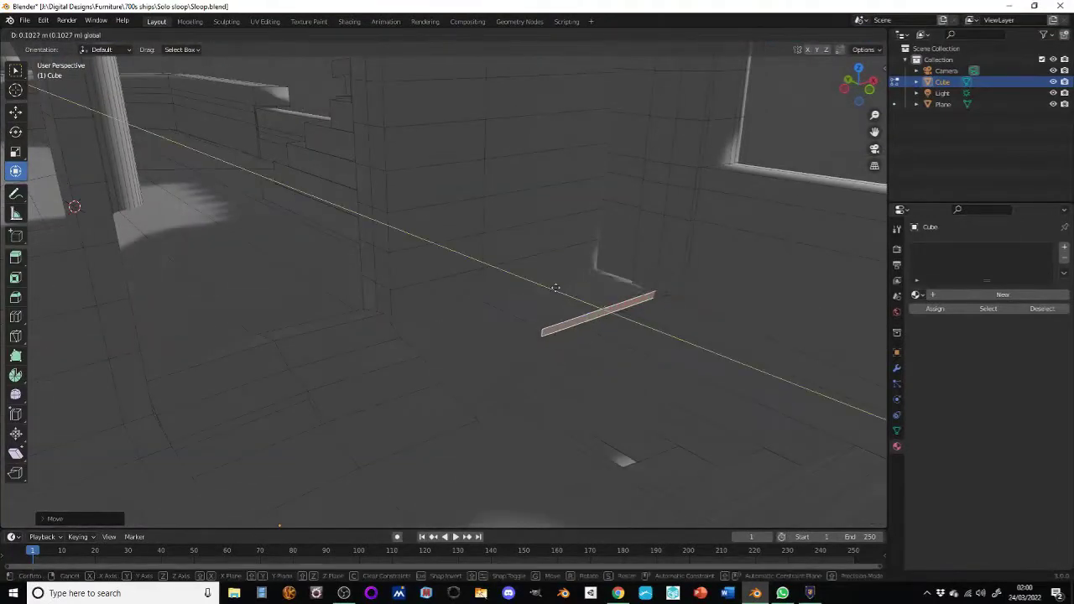
pyautogui.click(509, 271)
pyautogui.moveTo(509, 271)
pyautogui.mouseDown(button='middle')
pyautogui.moveTo(545, 302)
pyautogui.moveTo(573, 286)
pyautogui.moveTo(588, 134)
pyautogui.mouseUp(button='middle')
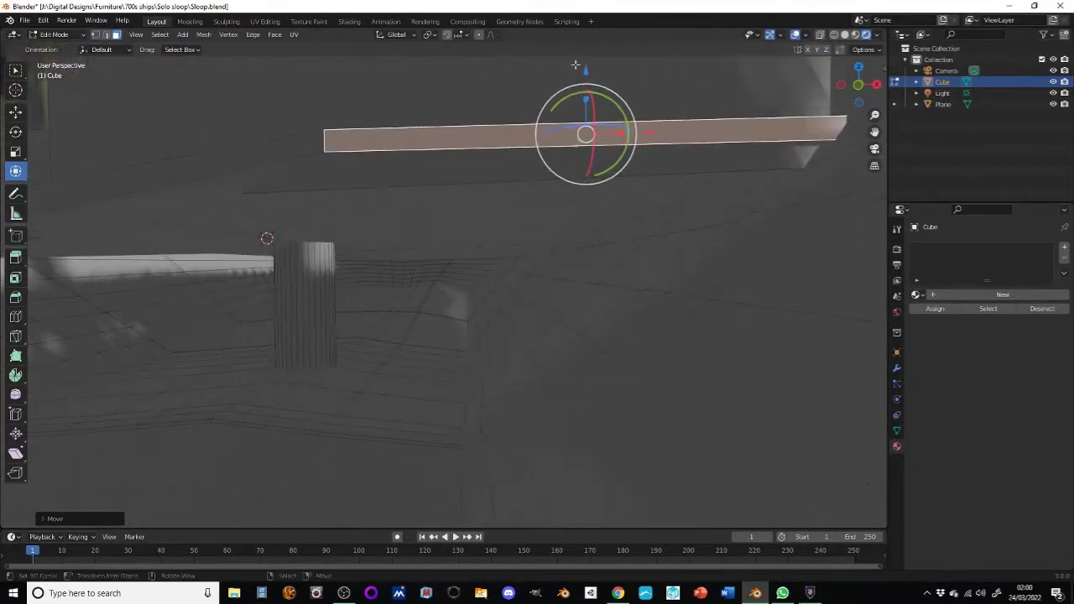
# Raise the thin plank strip vertically up off the deck.
pyautogui.press('g')
pyautogui.press('z')
pyautogui.click(603, 98)
pyautogui.moveTo(602, 98)
pyautogui.mouseDown(button='middle')
pyautogui.moveTo(444, 199)
pyautogui.moveTo(444, 343)
pyautogui.moveTo(355, 371)
pyautogui.moveTo(445, 290)
pyautogui.moveTo(276, 101)
pyautogui.moveTo(391, 243)
pyautogui.moveTo(252, 319)
pyautogui.moveTo(353, 386)
pyautogui.moveTo(530, 352)
pyautogui.moveTo(460, 168)
pyautogui.mouseUp(button='middle')
# Delete the disc face at the mast's end and select the open edge loop.
pyautogui.press('g')
pyautogui.press('z')
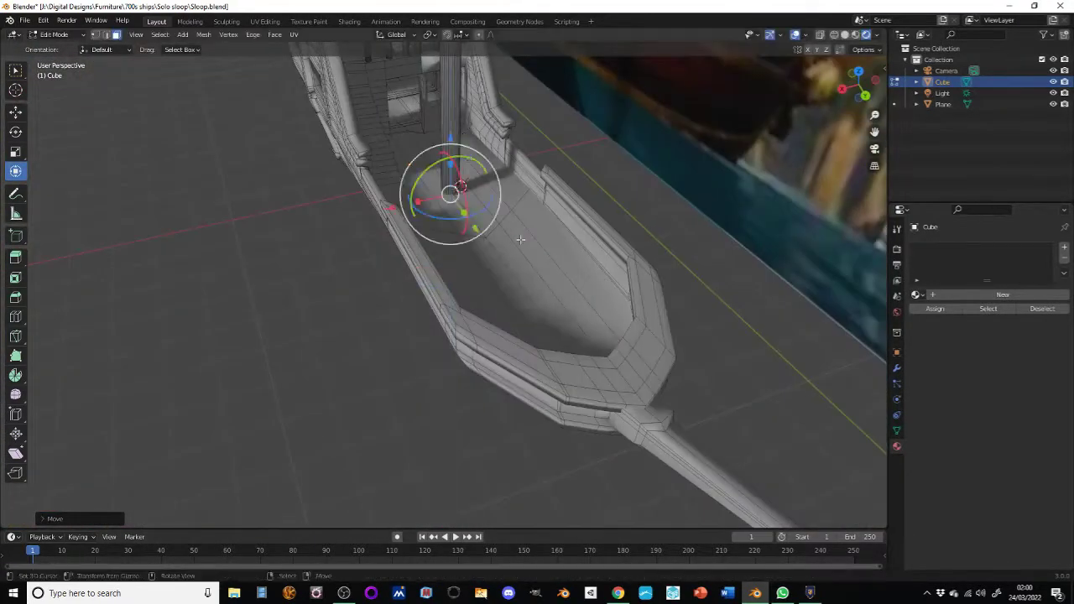
pyautogui.moveTo(521, 240); pyautogui.dragTo(497, 418, button='middle')
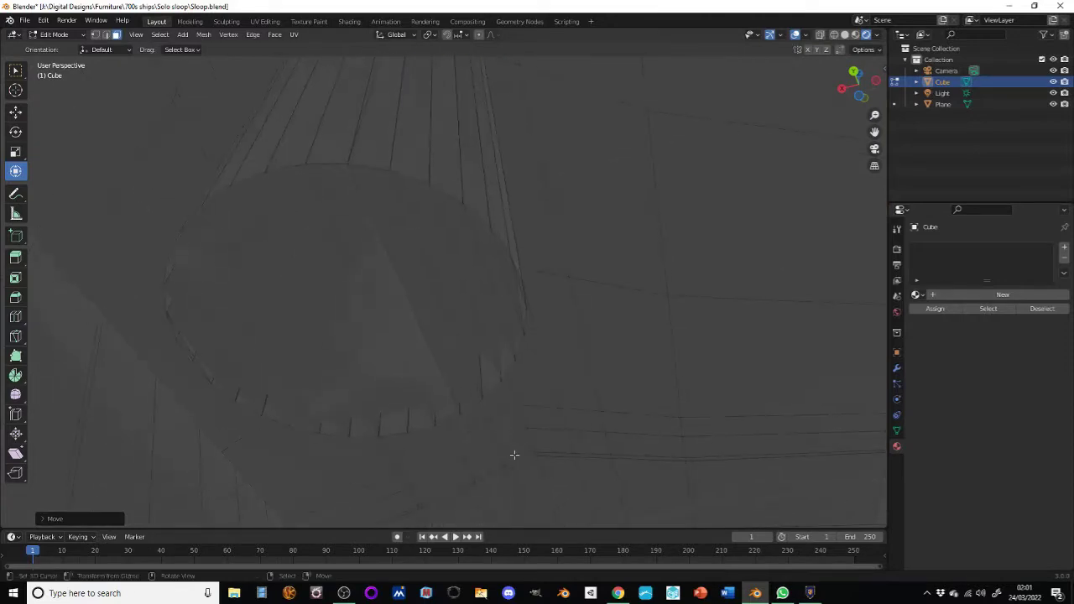
pyautogui.click(371, 266)
pyautogui.moveTo(403, 383); pyautogui.dragTo(400, 204, button='middle')
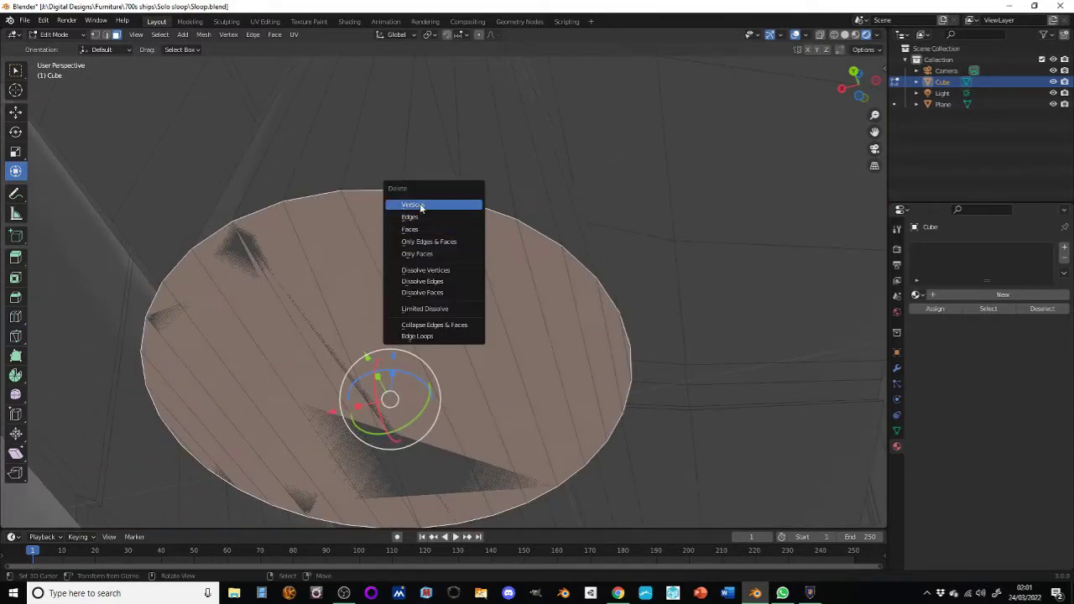
pyautogui.click(421, 207)
pyautogui.moveTo(419, 294); pyautogui.dragTo(361, 318, button='middle')
pyautogui.keyDown('alt'); pyautogui.click(428, 250); pyautogui.keyUp('alt')
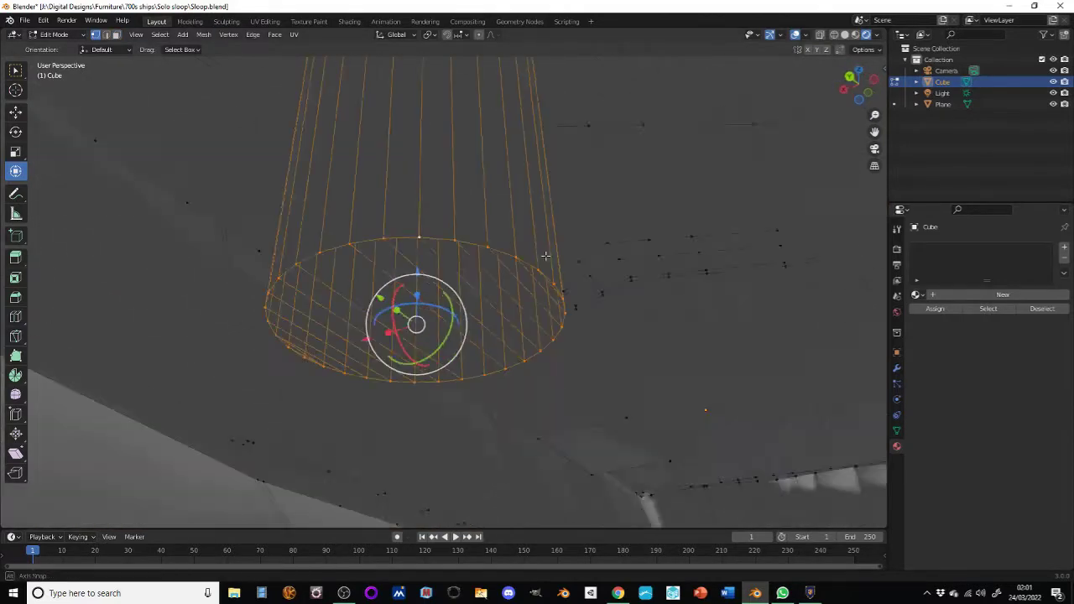
pyautogui.moveTo(428, 249)
pyautogui.mouseDown(button='middle')
pyautogui.moveTo(366, 260)
pyautogui.moveTo(553, 254)
pyautogui.moveTo(369, 232)
pyautogui.moveTo(378, 252)
pyautogui.moveTo(386, 235)
pyautogui.moveTo(403, 277)
pyautogui.mouseUp(button='middle')
# Fill the mast's open end with a new face and move it up along Z.
pyautogui.press('f')
pyautogui.press('g')
pyautogui.press('z')
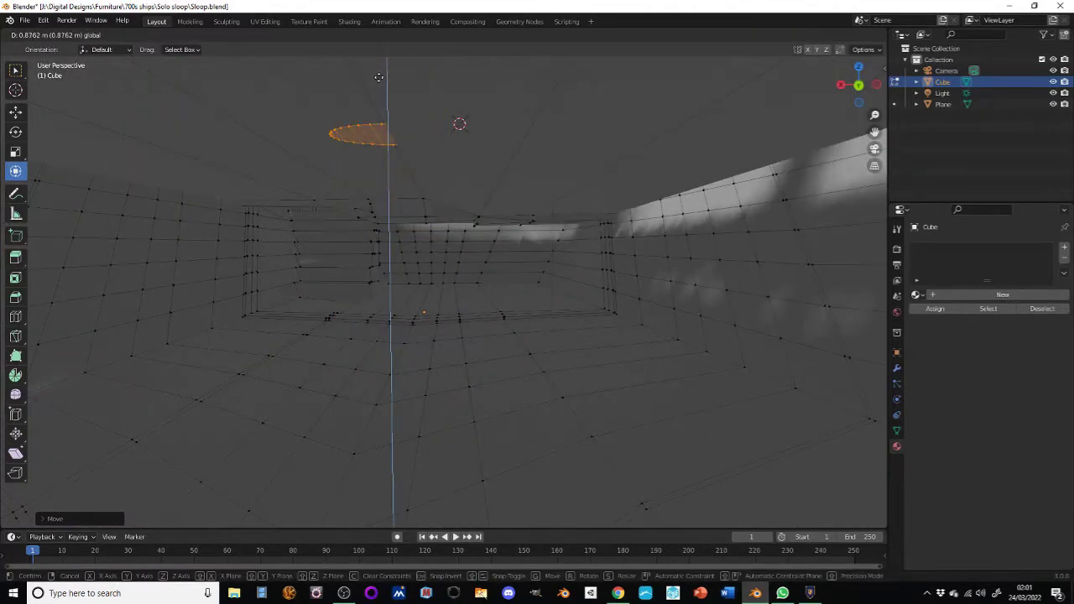
pyautogui.click(379, 78)
pyautogui.moveTo(378, 77)
pyautogui.mouseDown(button='middle')
pyautogui.moveTo(367, 402)
pyautogui.moveTo(420, 395)
pyautogui.mouseUp(button='middle')
# Add a cube at the mast base and scale it flat into a square plinth.
pyautogui.click(198, 58)
pyautogui.press('s')
pyautogui.click(435, 321)
pyautogui.press('s')
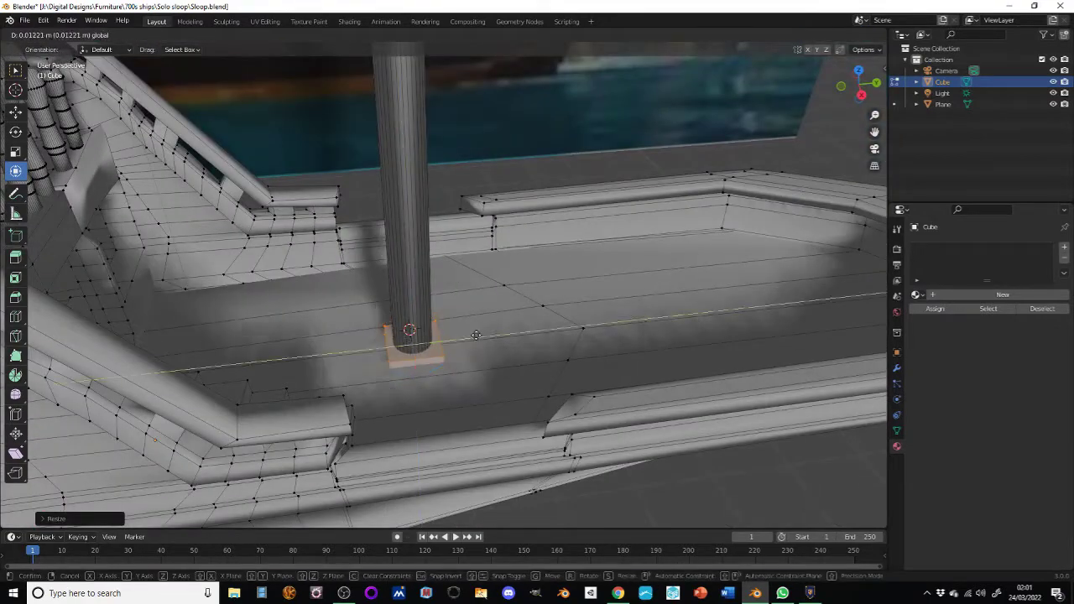
pyautogui.click(453, 453)
pyautogui.moveTo(453, 453); pyautogui.dragTo(485, 498, button='middle')
# Shift the mast geometry vertically and scale down its lower loop.
pyautogui.press('g')
pyautogui.press('g')
pyautogui.click(485, 498)
pyautogui.scroll(-5, 431, 251)
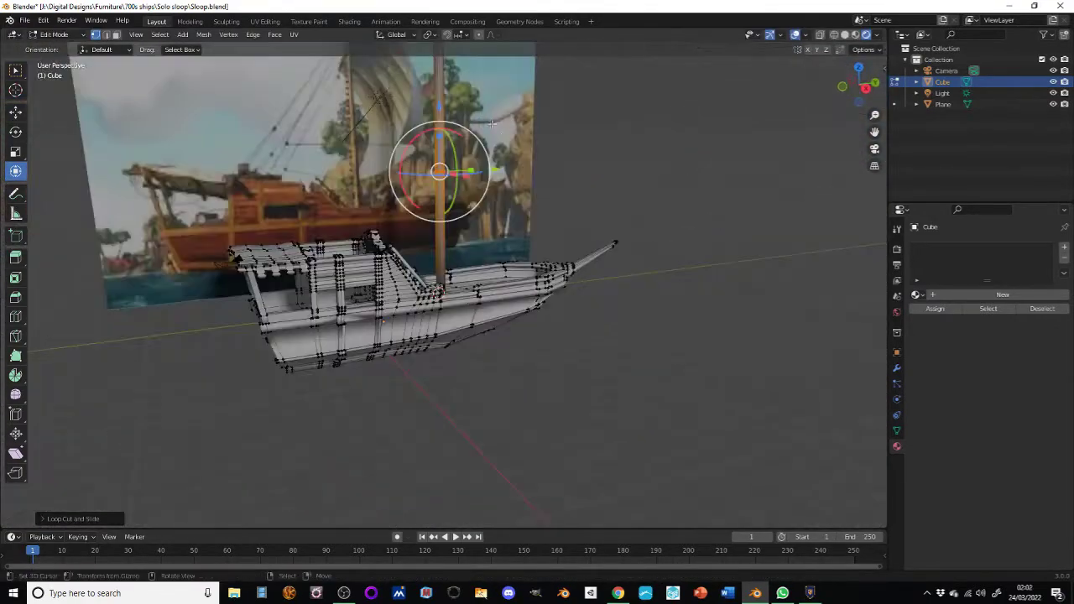
pyautogui.scroll(5, 431, 252)
pyautogui.press('g')
pyautogui.press('z')
pyautogui.click(373, 167)
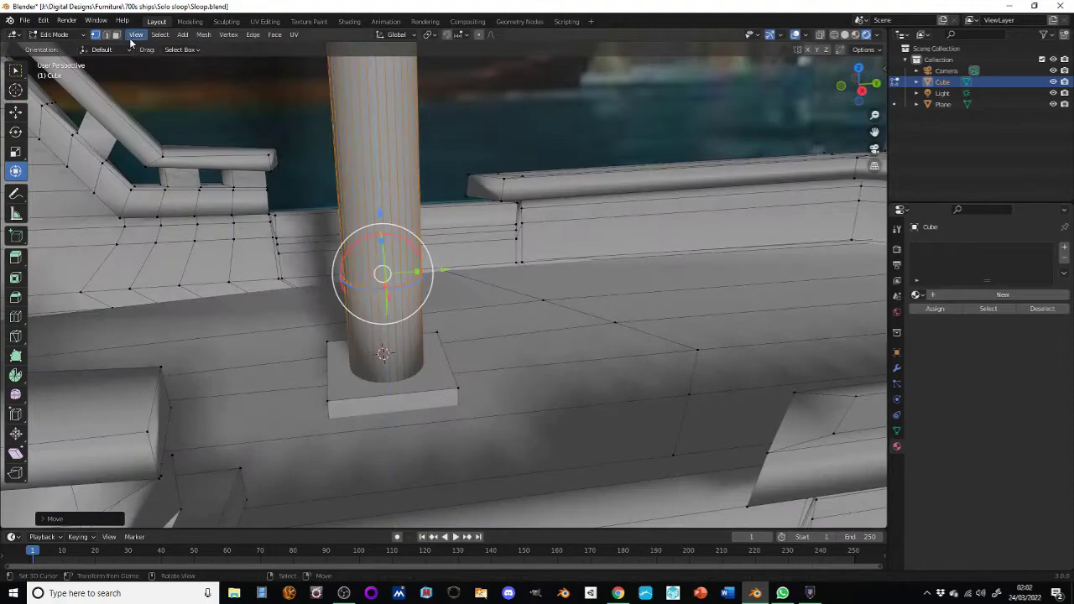
pyautogui.keyDown('alt'); pyautogui.click(393, 325); pyautogui.keyUp('alt')
pyautogui.press('s')
pyautogui.click(518, 307)
pyautogui.moveTo(517, 307)
pyautogui.mouseDown(button='middle')
pyautogui.moveTo(386, 315)
pyautogui.moveTo(435, 164)
pyautogui.moveTo(498, 427)
pyautogui.mouseUp(button='middle')
# Stretch a rear face into a tall vertical strip and extrude a panel at the railing corner.
pyautogui.press('e')
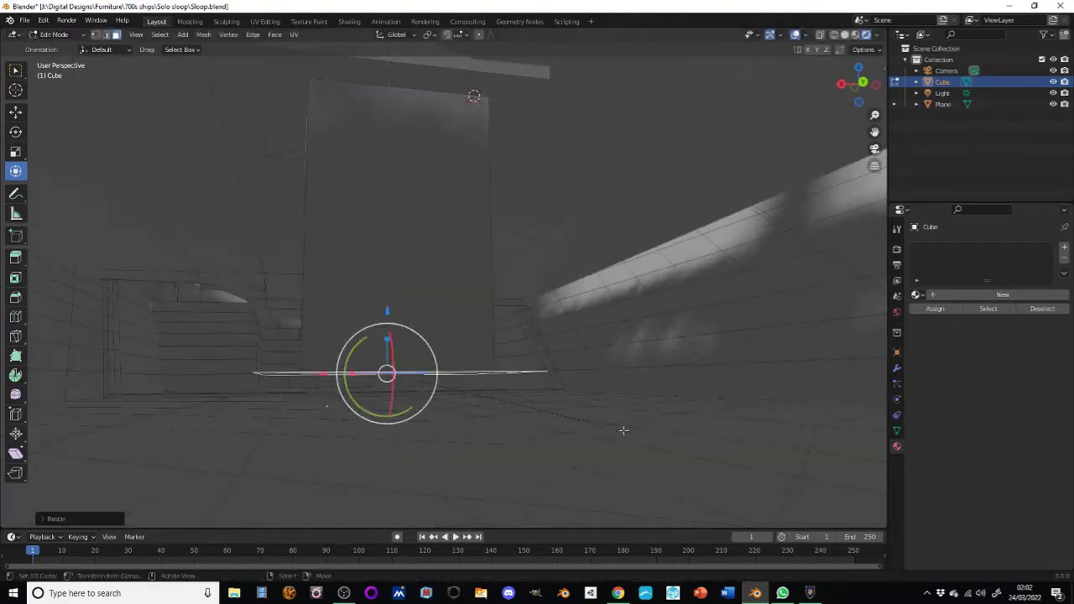
pyautogui.moveTo(624, 430)
pyautogui.mouseDown(button='middle')
pyautogui.moveTo(472, 341)
pyautogui.moveTo(643, 324)
pyautogui.mouseUp(button='middle')
pyautogui.click(587, 319)
pyautogui.press('s')
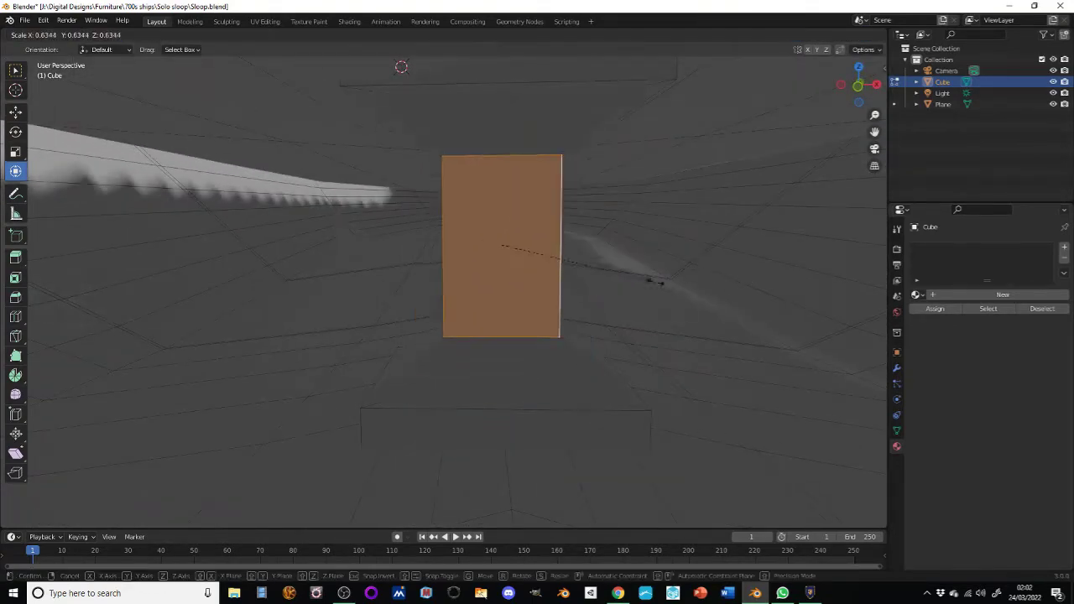
pyautogui.press('z')
pyautogui.click(498, 240)
pyautogui.moveTo(498, 240)
pyautogui.mouseDown(button='middle')
pyautogui.moveTo(582, 288)
pyautogui.moveTo(532, 280)
pyautogui.mouseUp(button='middle')
pyautogui.click(507, 346)
pyautogui.moveTo(508, 346); pyautogui.dragTo(629, 374, button='middle')
pyautogui.click(780, 439)
pyautogui.moveTo(779, 440)
pyautogui.mouseDown(button='middle')
pyautogui.moveTo(522, 471)
pyautogui.moveTo(602, 434)
pyautogui.moveTo(558, 383)
pyautogui.moveTo(477, 472)
pyautogui.mouseUp(button='middle')
pyautogui.scroll(-5, 379, 308)
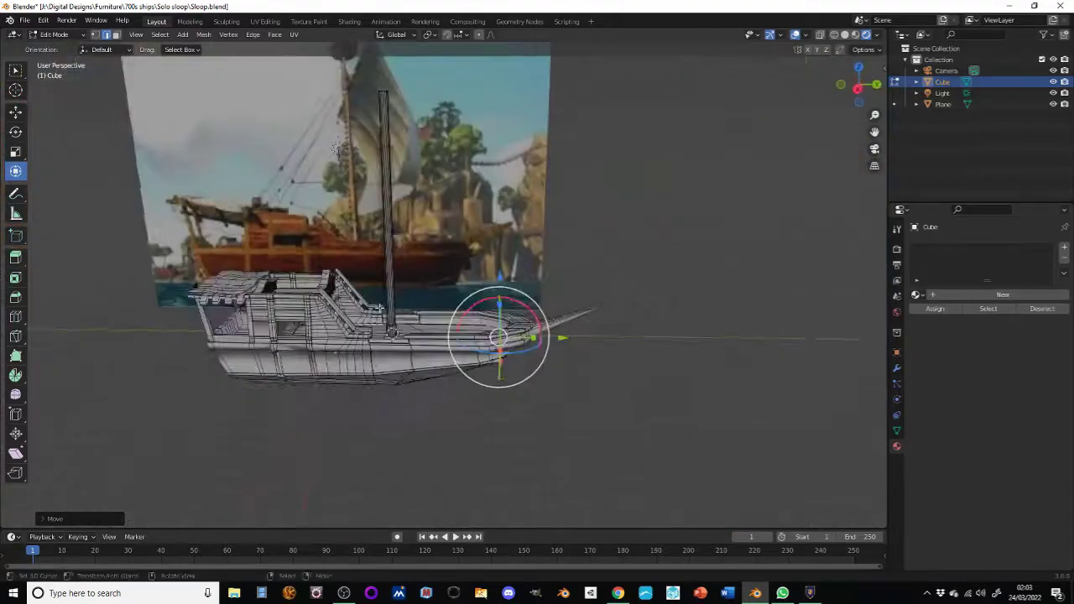
pyautogui.scroll(5, 380, 308)
# Finish rotating the rail piece and switch to vertex select at the railing posts.
pyautogui.moveTo(379, 308)
pyautogui.mouseDown(button='middle')
pyautogui.moveTo(220, 270)
pyautogui.moveTo(227, 49)
pyautogui.mouseUp(button='middle')
pyautogui.scroll(3, 220, 270)
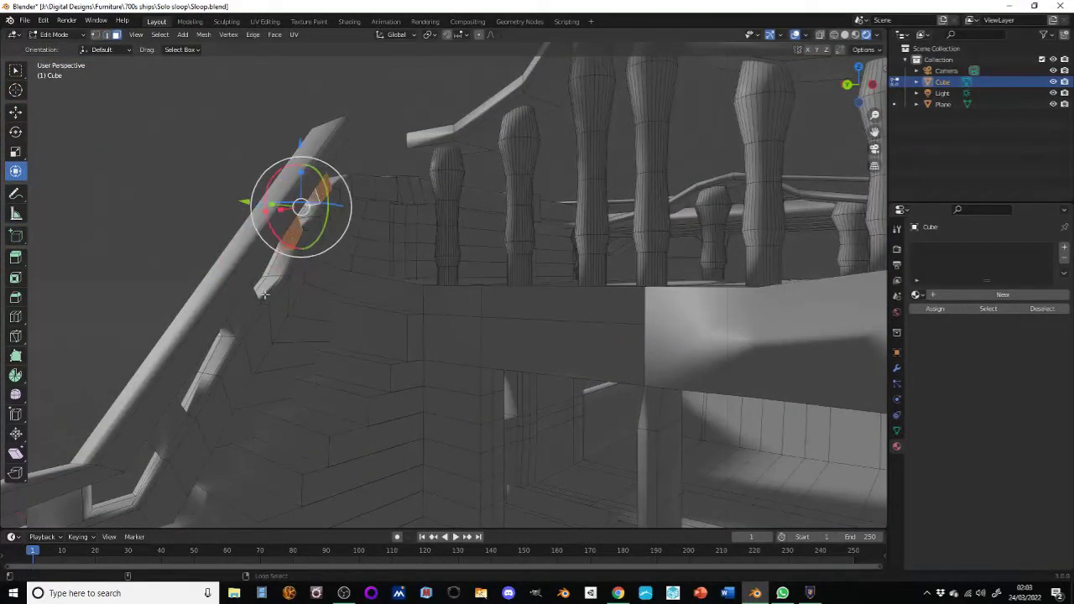
pyautogui.moveTo(153, 449)
pyautogui.mouseDown(button='middle')
pyautogui.moveTo(529, 355)
pyautogui.moveTo(439, 218)
pyautogui.mouseUp(button='middle')
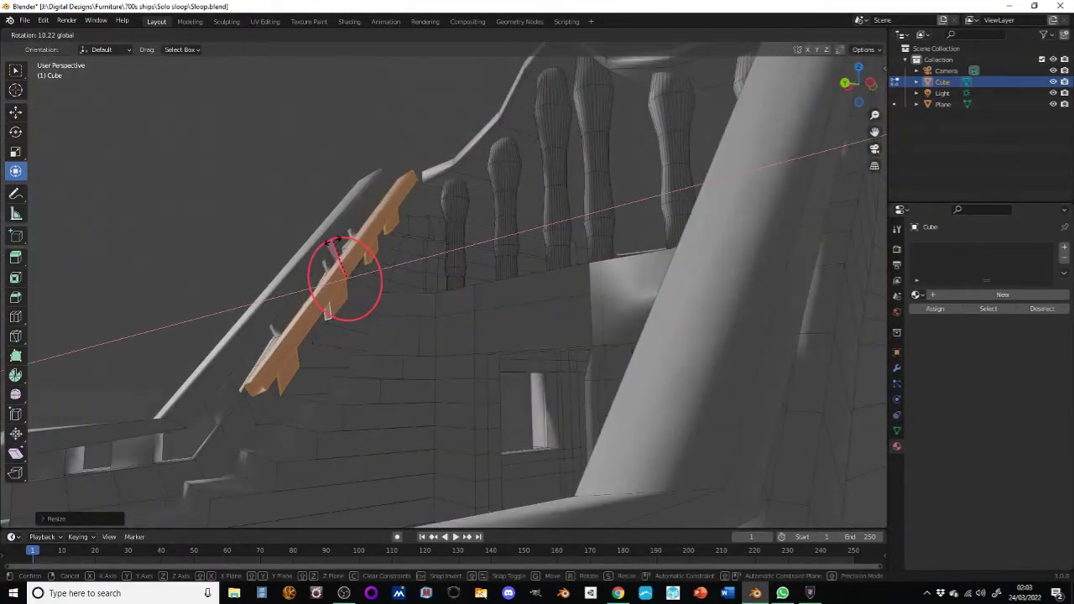
pyautogui.click(334, 242)
pyautogui.moveTo(334, 241)
pyautogui.mouseDown(button='middle')
pyautogui.moveTo(326, 213)
pyautogui.moveTo(494, 237)
pyautogui.moveTo(402, 239)
pyautogui.mouseUp(button='middle')
pyautogui.press('1')
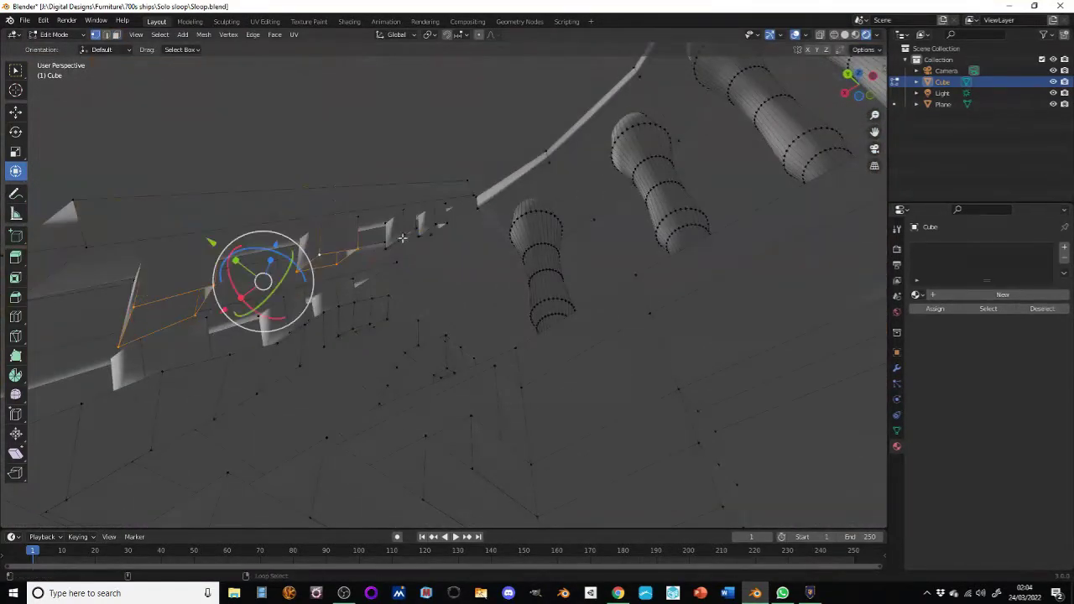
pyautogui.click(370, 514)
pyautogui.moveTo(370, 513); pyautogui.dragTo(473, 209, button='middle')
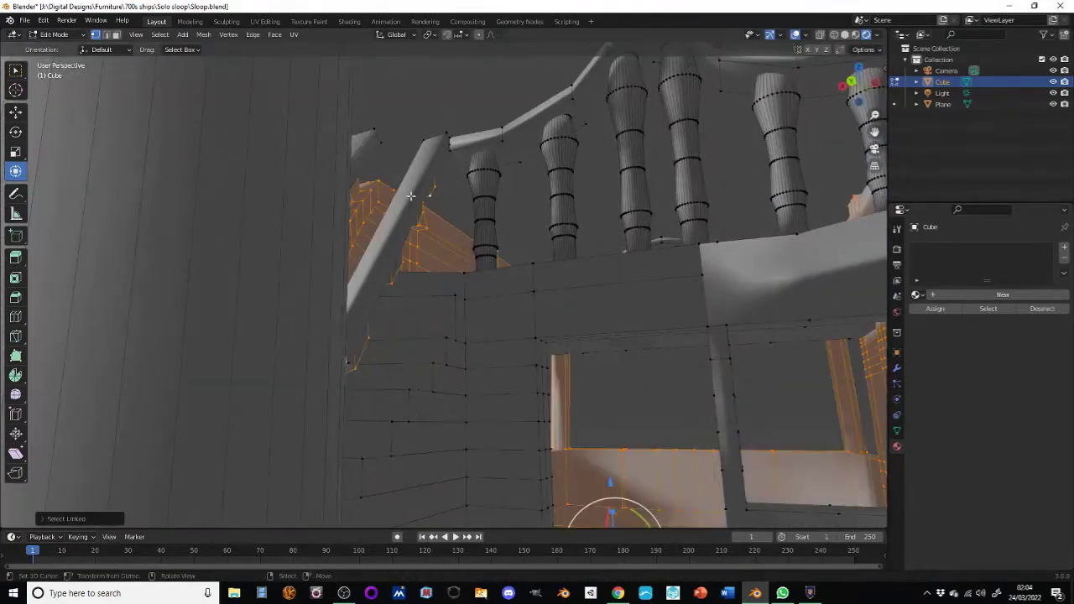
# Select the linked slanted rail piece and move it vertically under the handrail.
pyautogui.press('l')
pyautogui.moveTo(430, 191); pyautogui.dragTo(395, 252, button='middle')
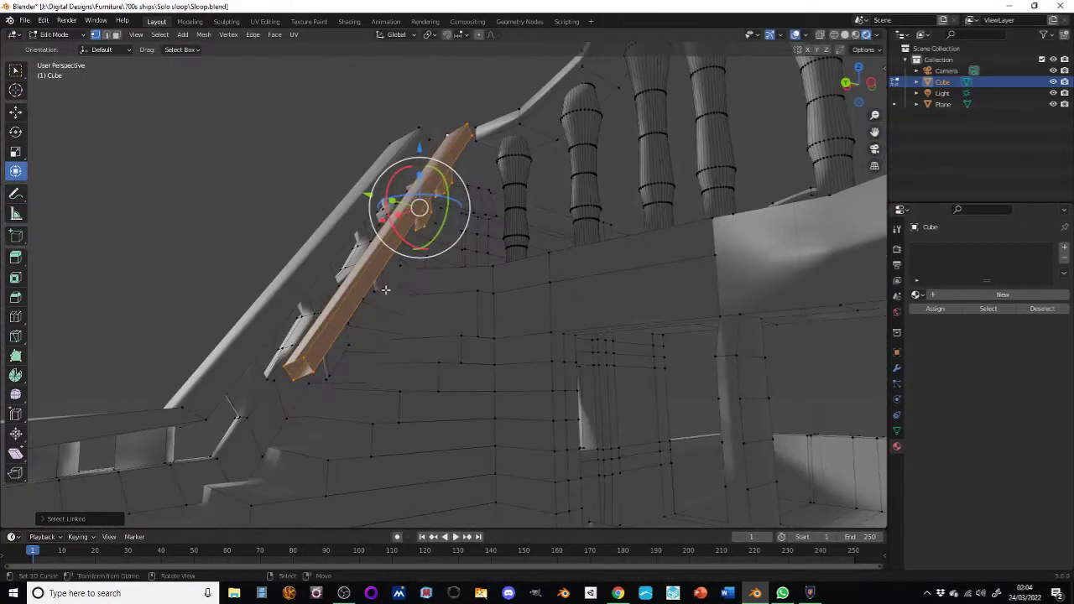
pyautogui.press('g')
pyautogui.press('z')
pyautogui.click(394, 352)
pyautogui.moveTo(394, 353)
pyautogui.mouseDown(button='middle')
pyautogui.moveTo(540, 301)
pyautogui.moveTo(504, 336)
pyautogui.mouseUp(button='middle')
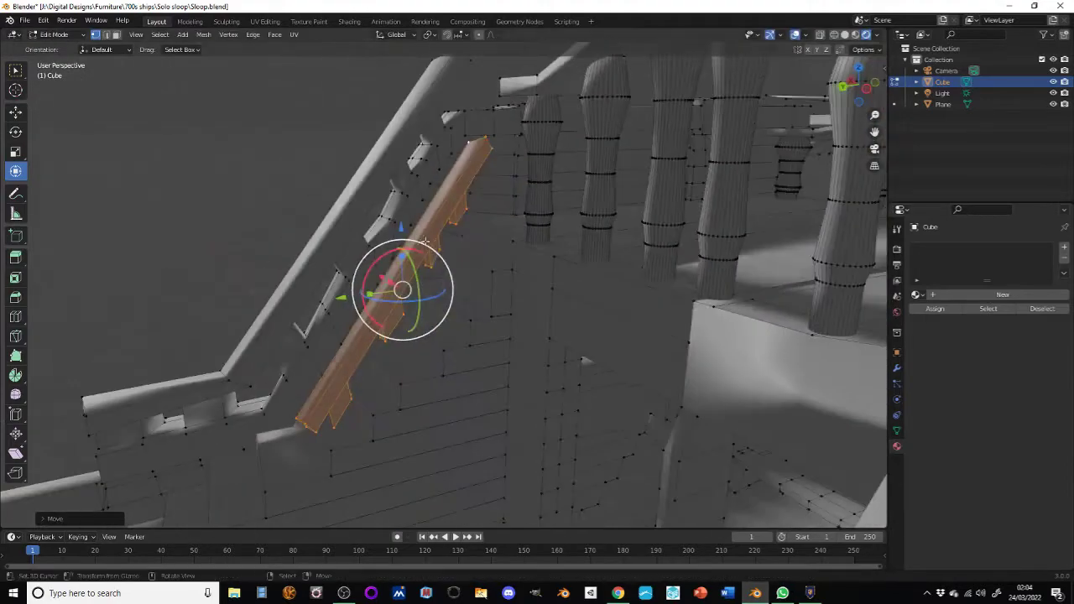
pyautogui.press('g')
pyautogui.press('z')
pyautogui.click(478, 369)
pyautogui.moveTo(478, 369); pyautogui.dragTo(440, 423, button='middle')
# Rotate the rail piece to follow the slope of the stair handrail.
pyautogui.moveTo(441, 424); pyautogui.dragTo(697, 323)
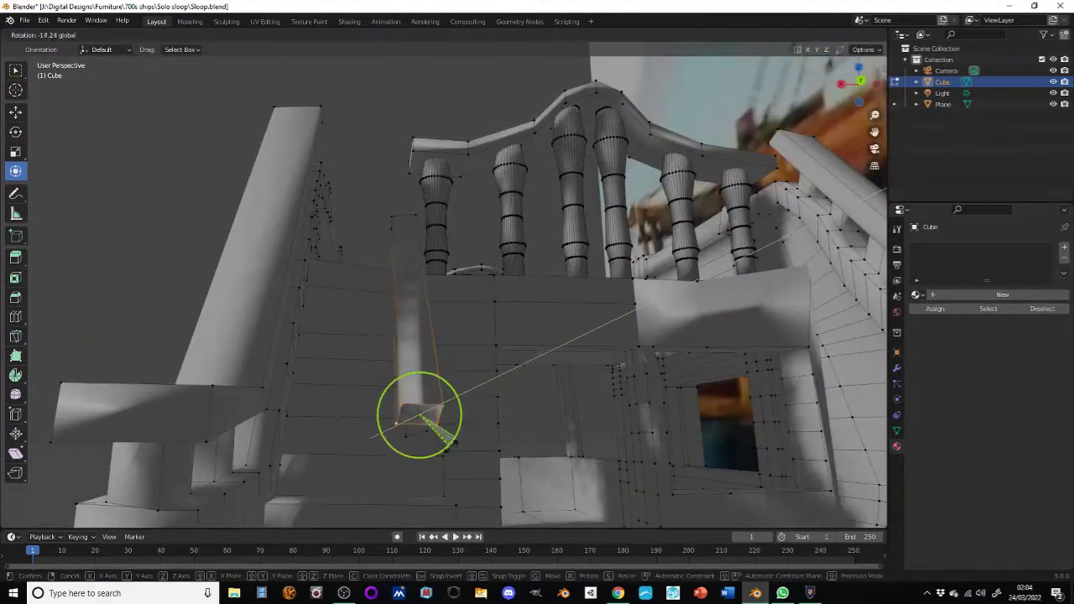
pyautogui.moveTo(697, 324); pyautogui.dragTo(445, 278, button='middle')
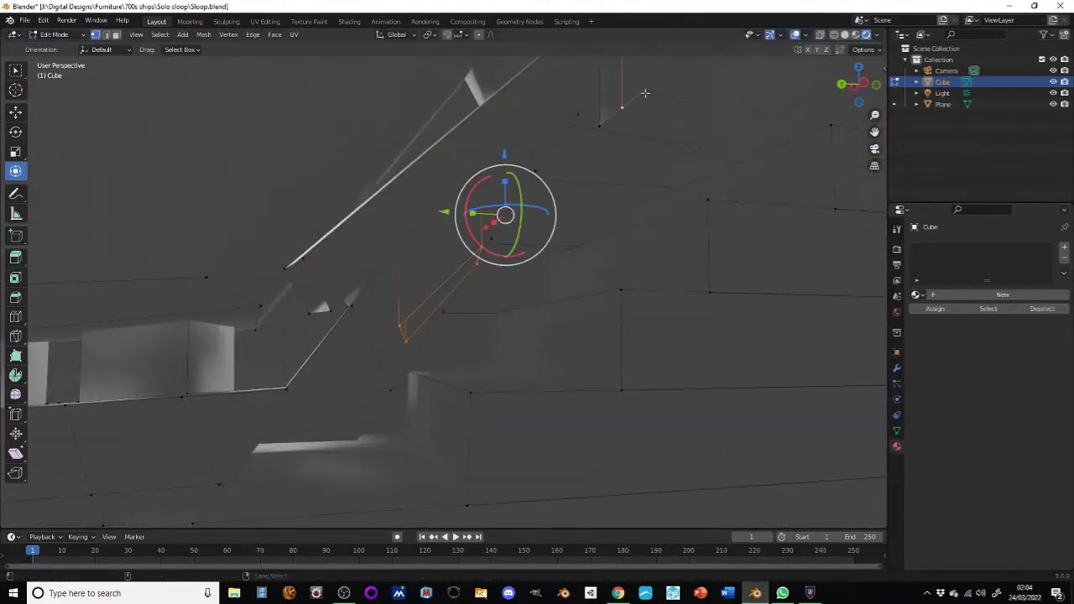
pyautogui.moveTo(645, 94); pyautogui.dragTo(516, 321, button='middle')
pyautogui.click(549, 49)
pyautogui.moveTo(548, 49)
pyautogui.mouseDown(button='middle')
pyautogui.moveTo(543, 226)
pyautogui.moveTo(479, 376)
pyautogui.mouseUp(button='middle')
# Nudge the support piece along the X axis into alignment.
pyautogui.press('g')
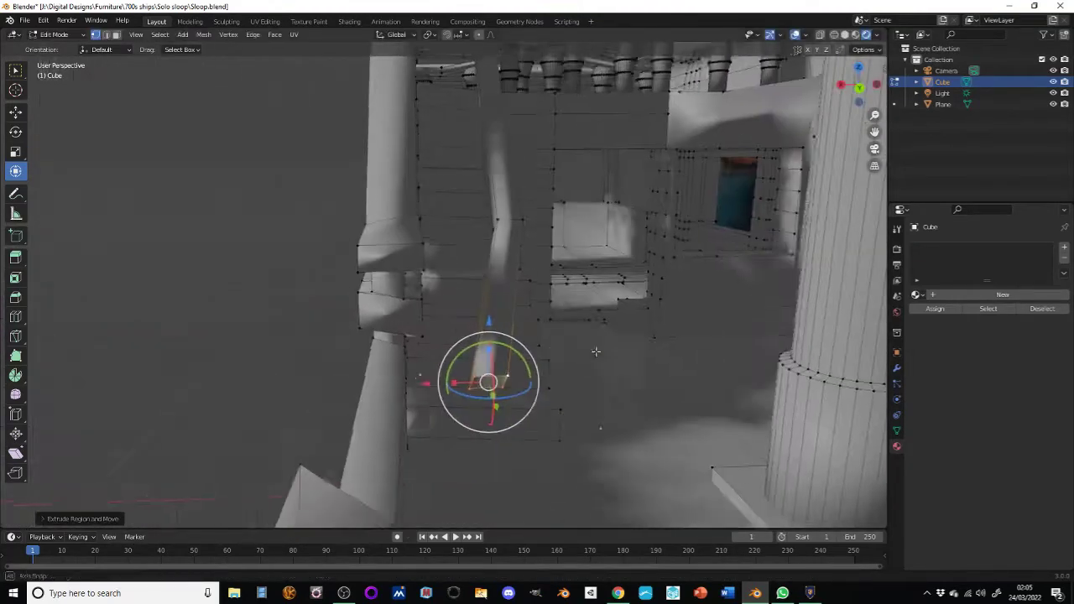
pyautogui.press('g')
pyautogui.press('x')
pyautogui.click(681, 350)
pyautogui.moveTo(680, 351)
pyautogui.mouseDown(button='middle')
pyautogui.moveTo(546, 294)
pyautogui.moveTo(464, 233)
pyautogui.moveTo(461, 283)
pyautogui.mouseUp(button='middle')
pyautogui.press('g')
pyautogui.press('x')
pyautogui.click(463, 233)
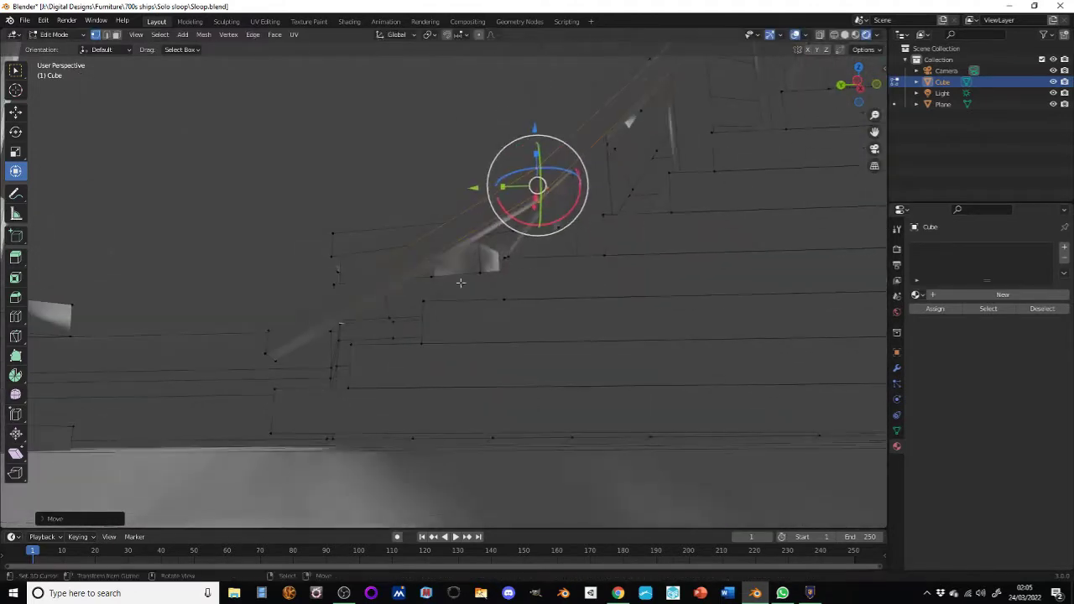
# Shift the support piece along the Y axis to sit under the handrail.
pyautogui.moveTo(573, 170); pyautogui.dragTo(425, 309, button='middle')
pyautogui.press('g')
pyautogui.press('y')
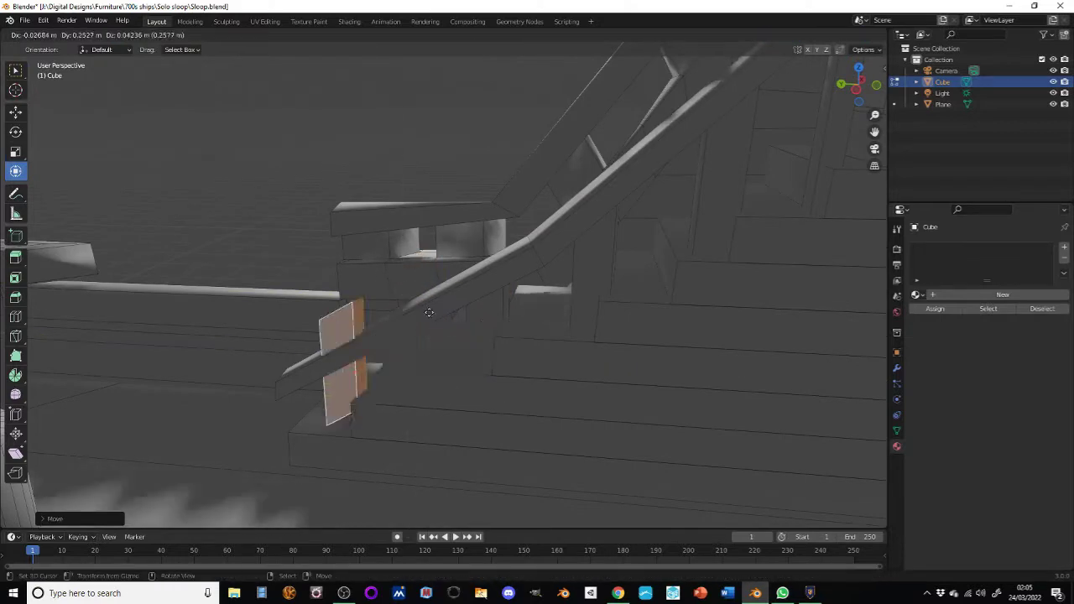
pyautogui.click(328, 345)
pyautogui.moveTo(328, 345)
pyautogui.mouseDown(button='middle')
pyautogui.moveTo(429, 273)
pyautogui.moveTo(252, 126)
pyautogui.mouseUp(button='middle')
pyautogui.click(390, 261)
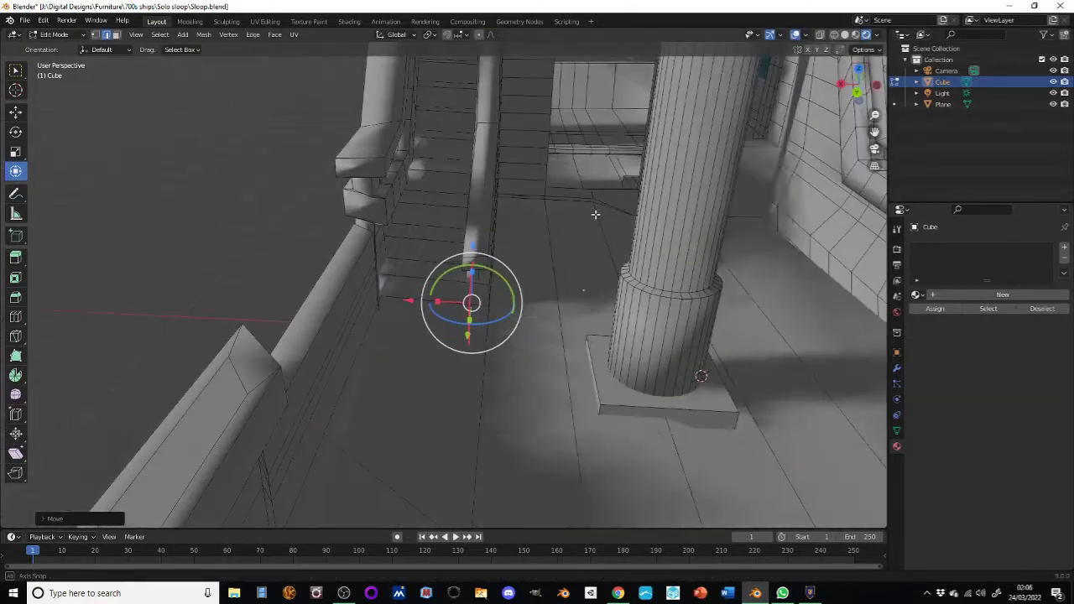
# Place the duplicated support piece beside the mast base and start moving it vertically.
pyautogui.moveTo(390, 261)
pyautogui.mouseDown(button='middle')
pyautogui.moveTo(479, 234)
pyautogui.moveTo(353, 277)
pyautogui.moveTo(523, 295)
pyautogui.moveTo(312, 478)
pyautogui.mouseUp(button='middle')
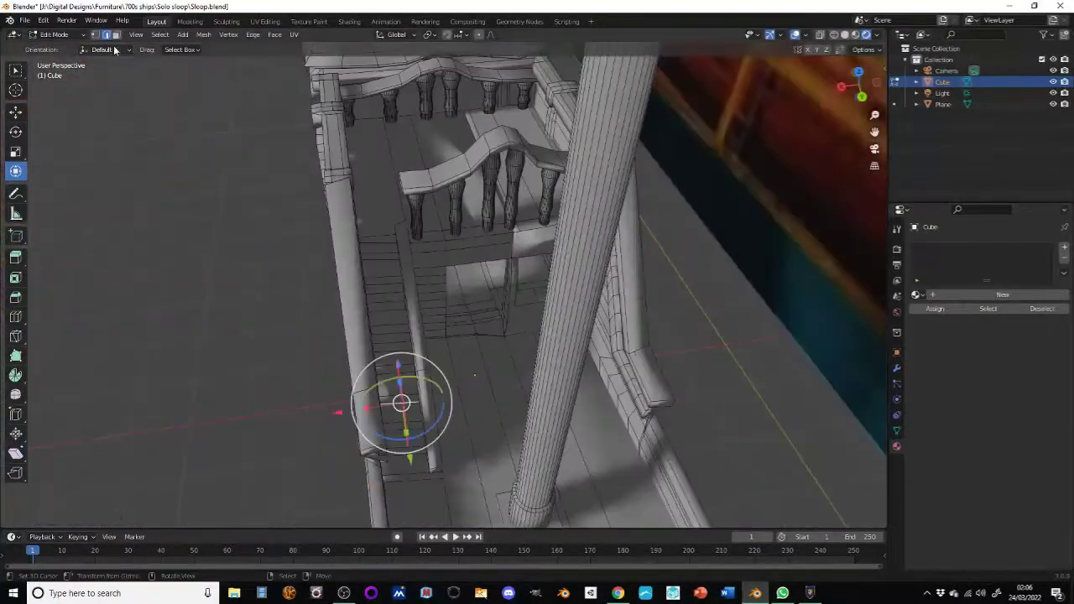
pyautogui.click(417, 394)
pyautogui.moveTo(417, 393)
pyautogui.mouseDown(button='middle')
pyautogui.moveTo(516, 390)
pyautogui.moveTo(485, 396)
pyautogui.mouseUp(button='middle')
pyautogui.scroll(-3, 485, 396)
pyautogui.press('g')
pyautogui.press('z')
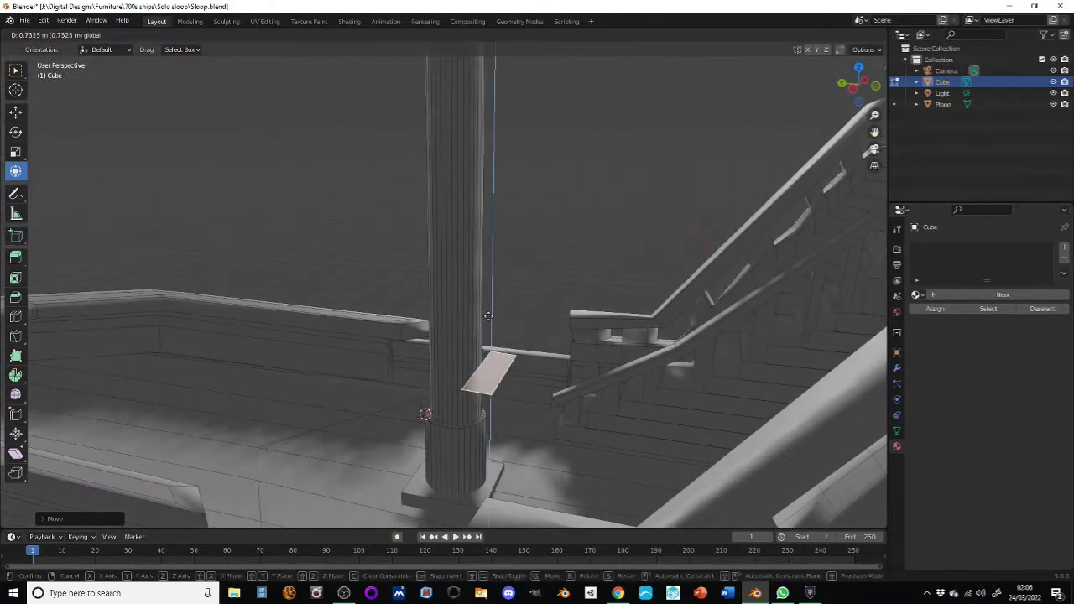
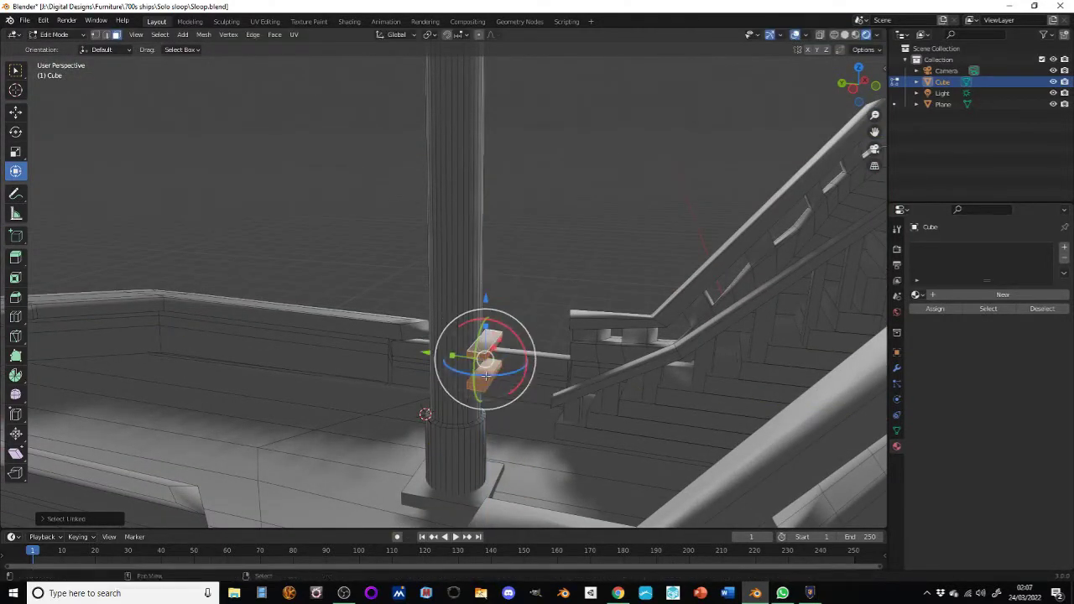
# Duplicate the rung blocks twice, moving each copy straight up the post.
pyautogui.hotkey('shift', 'd')
pyautogui.press('z')
pyautogui.click(487, 171)
pyautogui.moveTo(489, 377)
pyautogui.mouseDown(button='middle')
pyautogui.moveTo(537, 361)
pyautogui.moveTo(504, 369)
pyautogui.mouseUp(button='middle')
pyautogui.hotkey('shift', 'd')
pyautogui.press('z')
pyautogui.click(618, 124)
pyautogui.scroll(-5, 617, 124)
pyautogui.keyDown('shift'); pyautogui.moveTo(545, 210); pyautogui.dragTo(501, 269, button='middle'); pyautogui.keyUp('shift')
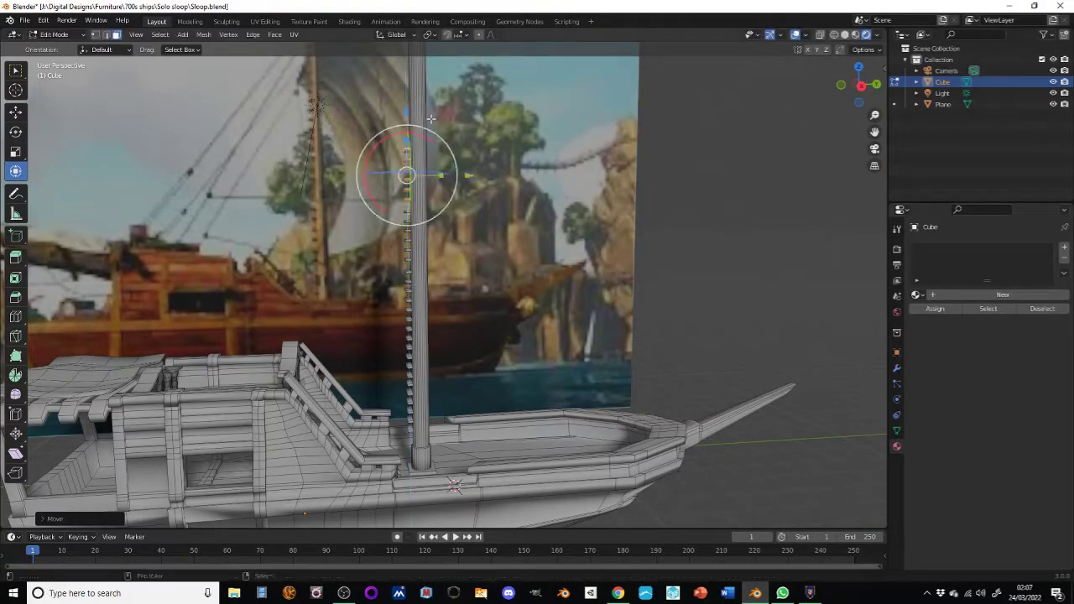
# Place another set of copied rungs further up the mast.
pyautogui.hotkey('ctrl', 'z')
pyautogui.moveTo(431, 118); pyautogui.dragTo(411, 230, button='middle')
pyautogui.click(431, 193)
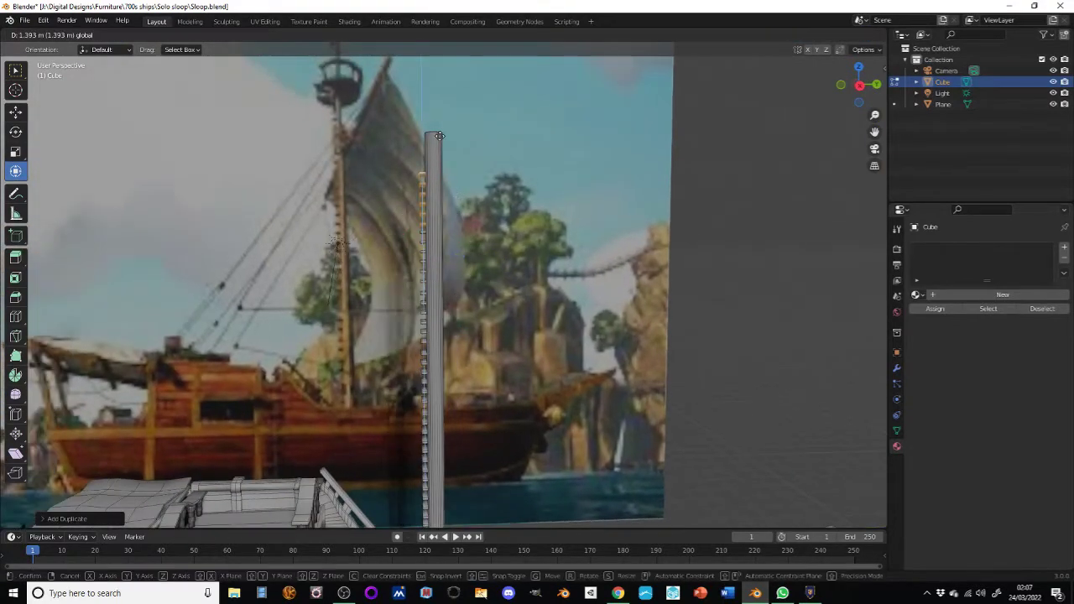
pyautogui.click(432, 77)
pyautogui.moveTo(431, 76); pyautogui.dragTo(449, 352, button='middle')
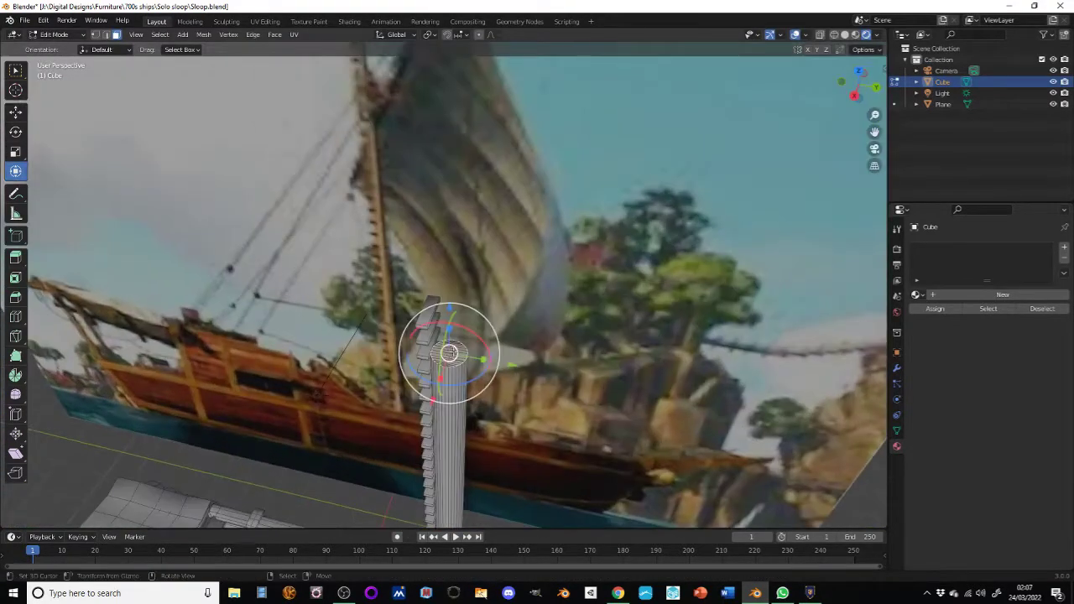
# Raise the mast's top end and shrink its top ring into a thinner topmast.
pyautogui.click(463, 247)
pyautogui.moveTo(464, 247); pyautogui.dragTo(442, 193, button='middle')
pyautogui.press('g')
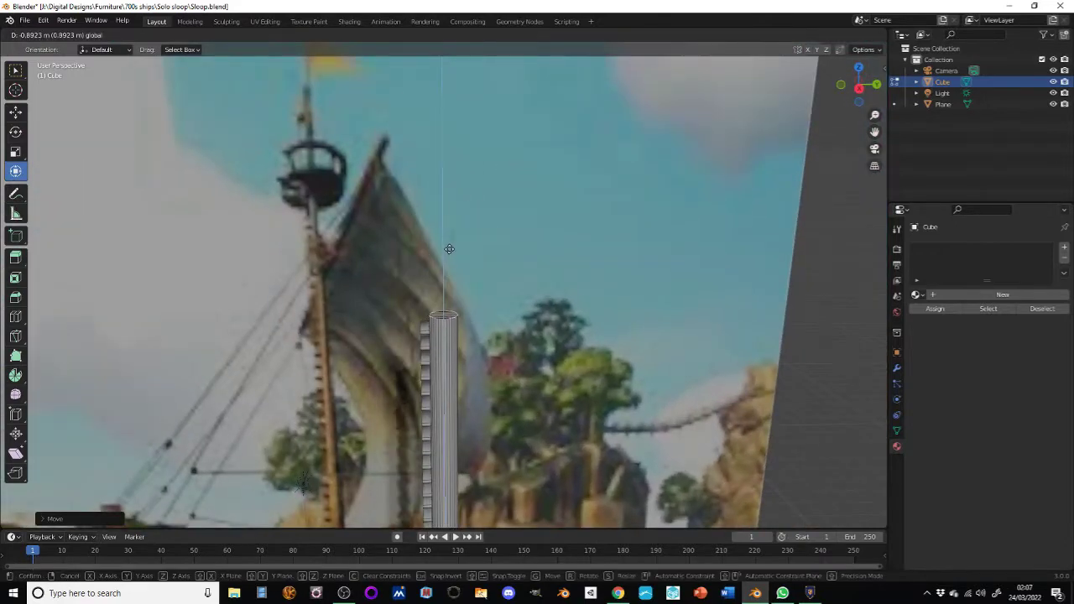
pyautogui.press('s')
pyautogui.press('z')
pyautogui.click(455, 84)
pyautogui.scroll(-3, 504, 168)
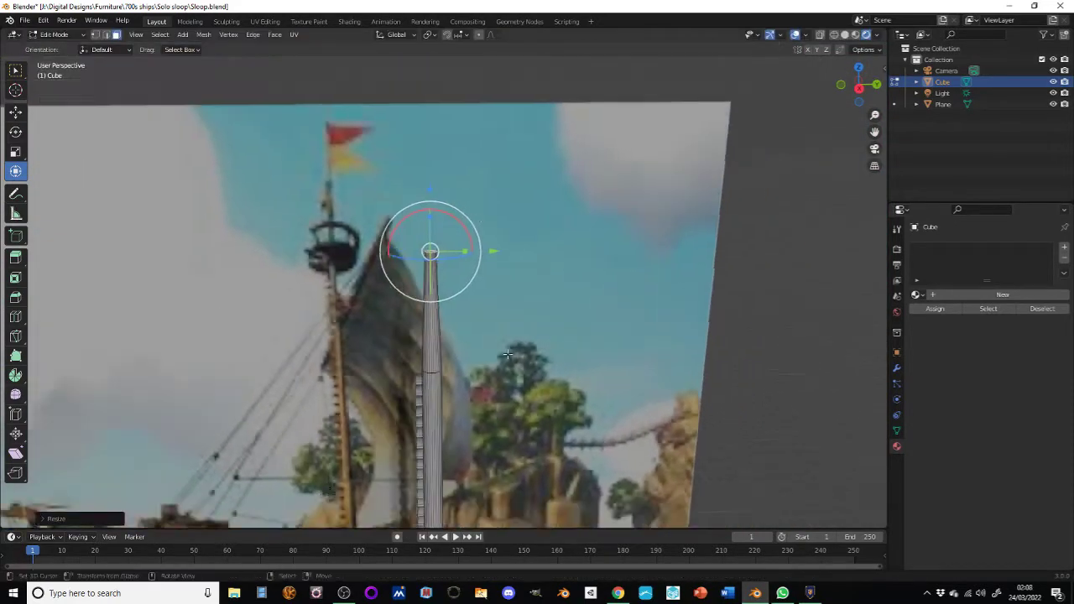
pyautogui.scroll(-3, 508, 173)
pyautogui.scroll(5, 507, 174)
# Add an edge loop along the tapered topmast and inspect it from several angles.
pyautogui.keyDown('shift'); pyautogui.moveTo(507, 174); pyautogui.dragTo(479, 434, button='middle'); pyautogui.keyUp('shift')
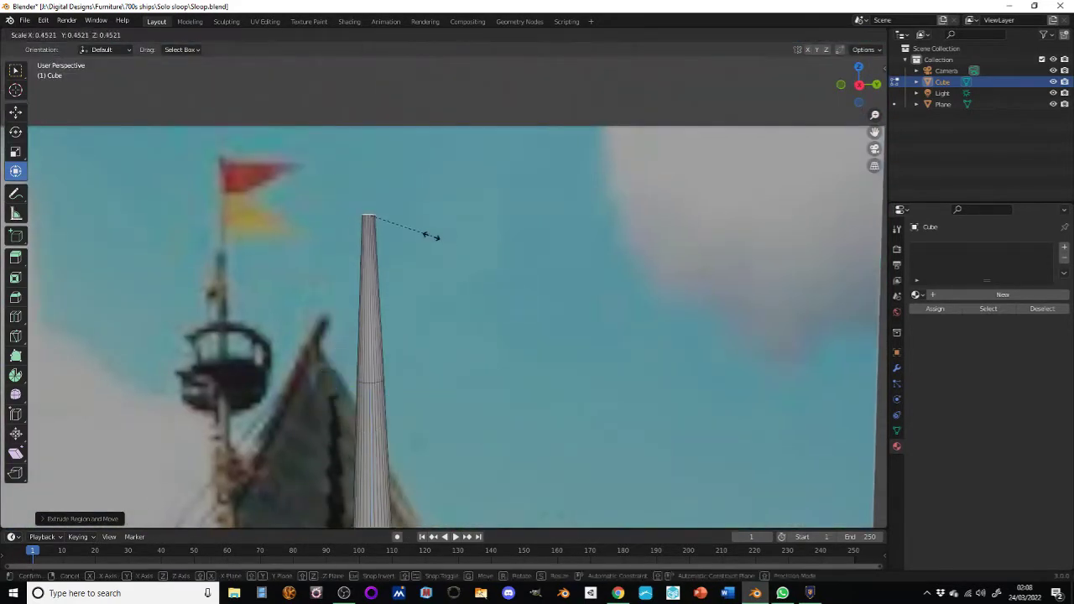
pyautogui.moveTo(379, 315); pyautogui.dragTo(319, 353, button='middle')
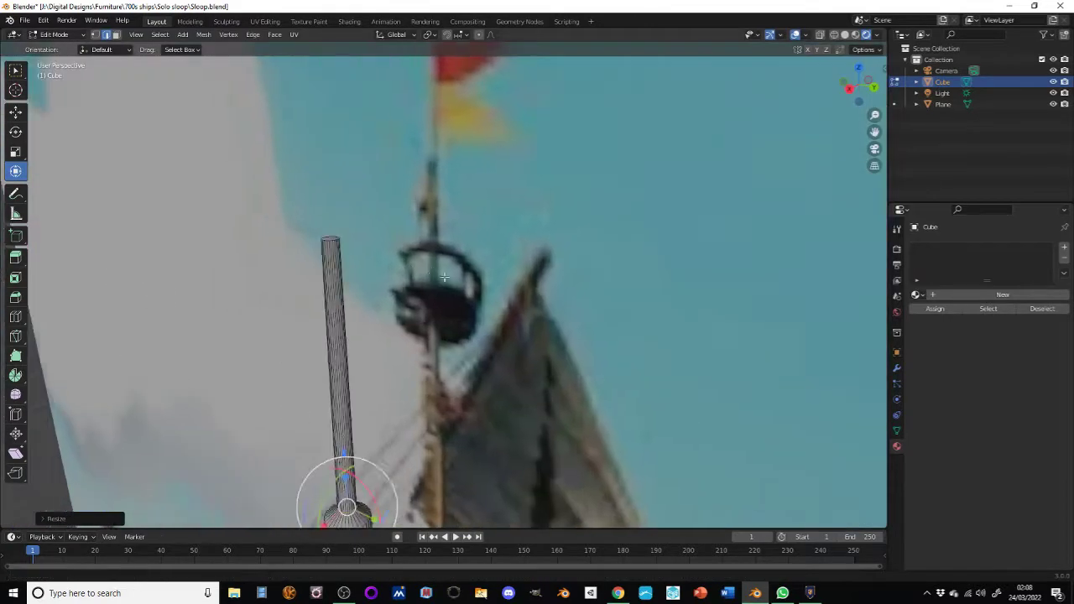
pyautogui.press('g')
pyautogui.press('g')
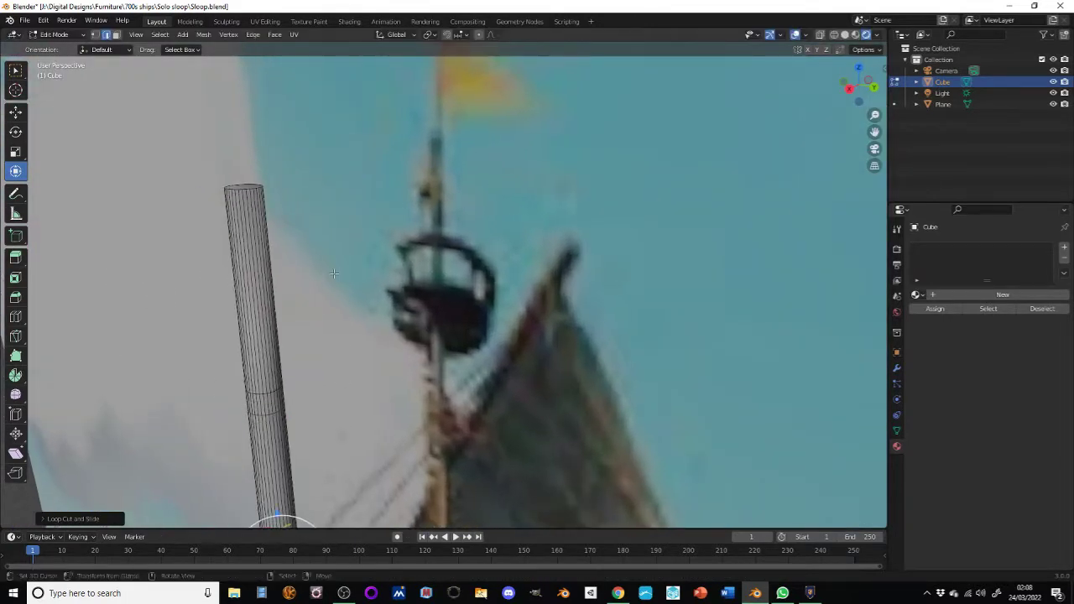
pyautogui.moveTo(320, 474); pyautogui.dragTo(356, 205, button='middle')
pyautogui.moveTo(275, 412); pyautogui.dragTo(762, 378, button='middle')
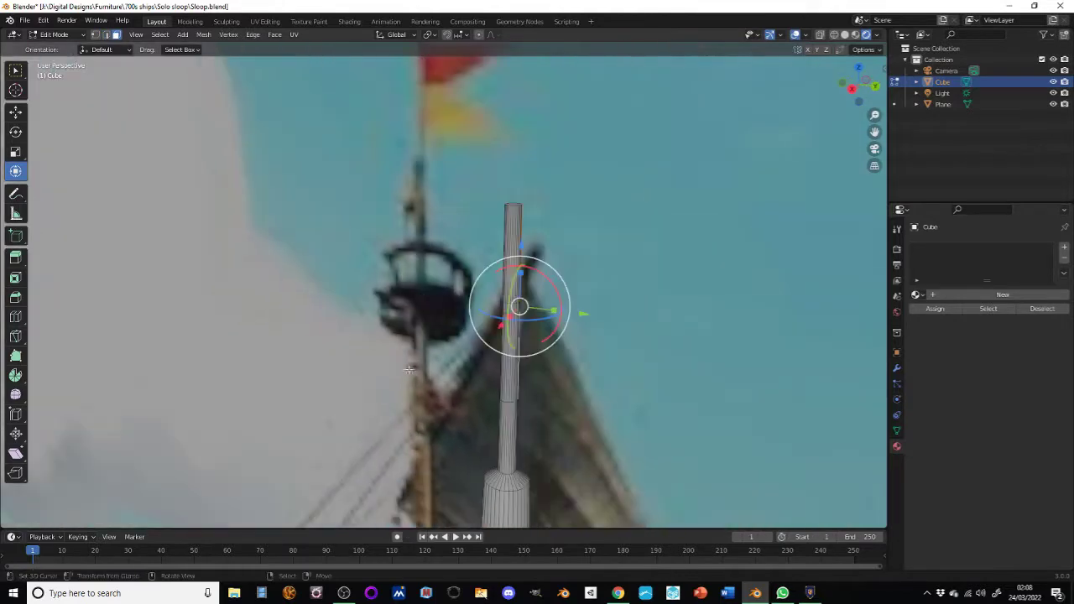
# Extrude two flat panels from the topmast and pull their outer edges outward.
pyautogui.hotkey('ctrl', 'r')
pyautogui.click(439, 348)
pyautogui.moveTo(439, 347)
pyautogui.mouseDown(button='middle')
pyautogui.moveTo(453, 356)
pyautogui.moveTo(106, 39)
pyautogui.mouseUp(button='middle')
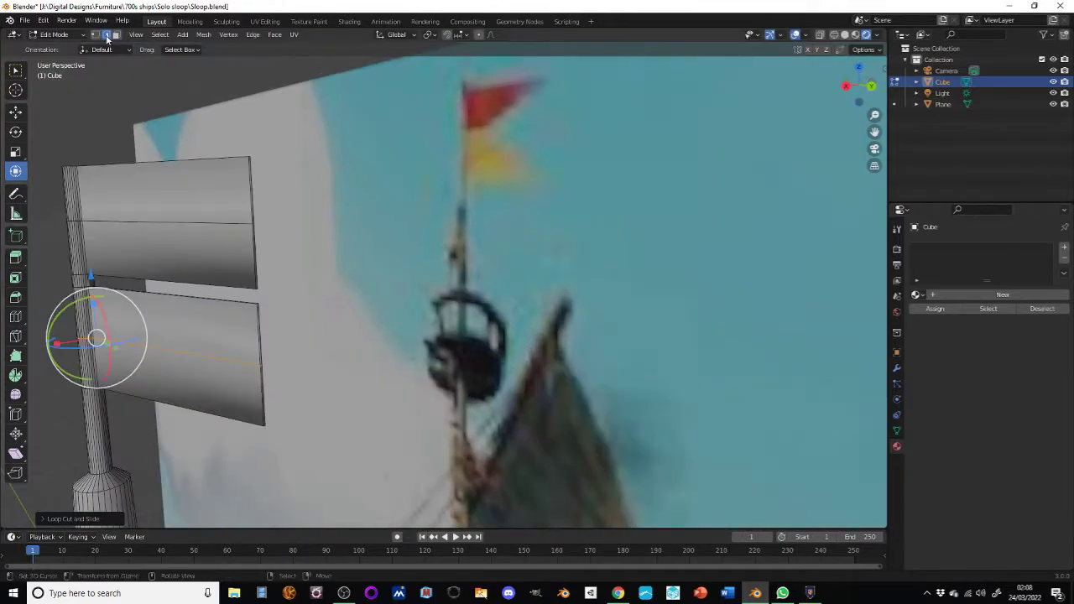
pyautogui.click(254, 309)
pyautogui.moveTo(263, 426)
pyautogui.mouseDown(button='middle')
pyautogui.moveTo(419, 300)
pyautogui.moveTo(89, 280)
pyautogui.mouseUp(button='middle')
pyautogui.moveTo(89, 280); pyautogui.dragTo(65, 288)
pyautogui.press('Escape')
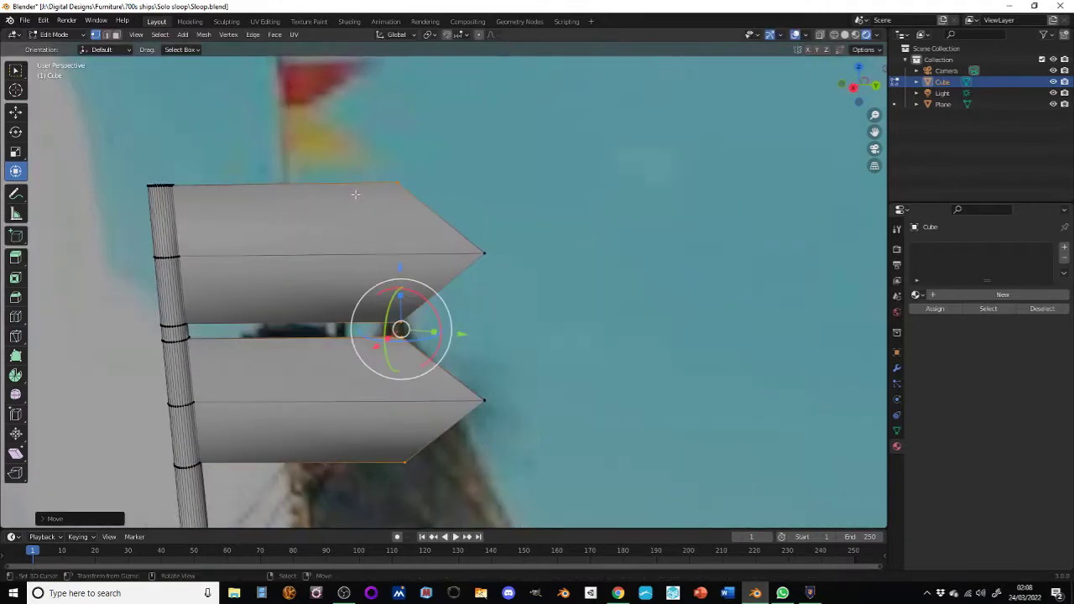
pyautogui.moveTo(65, 287); pyautogui.dragTo(260, 228, button='middle')
# Add a centred loop cut across the pennant panels.
pyautogui.hotkey('ctrl', 'r')
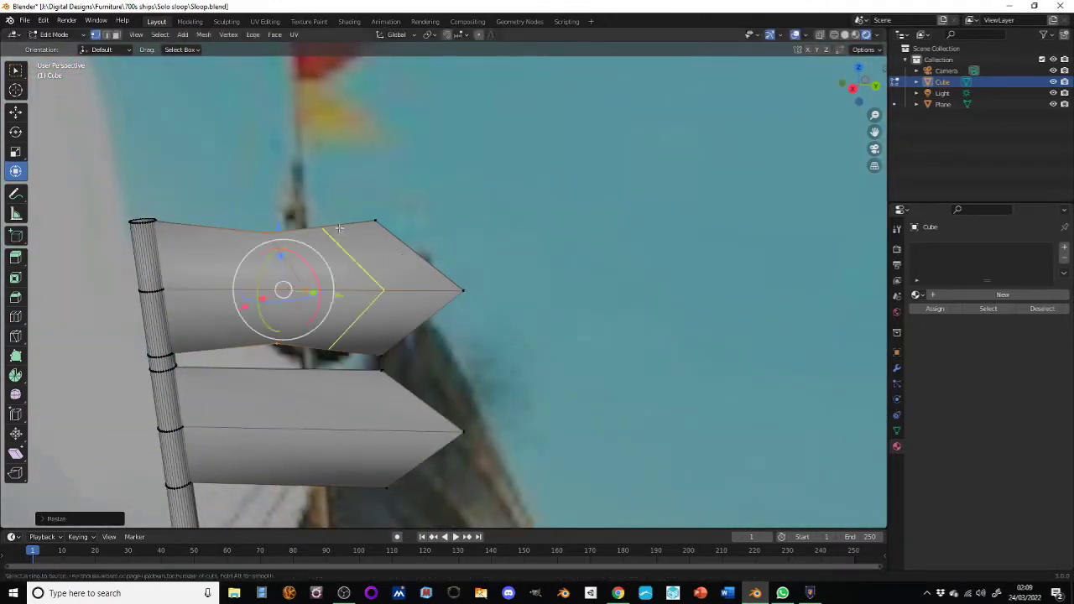
pyautogui.click(339, 227)
pyautogui.rightClick(234, 237)
pyautogui.scroll(-5, 250, 224)
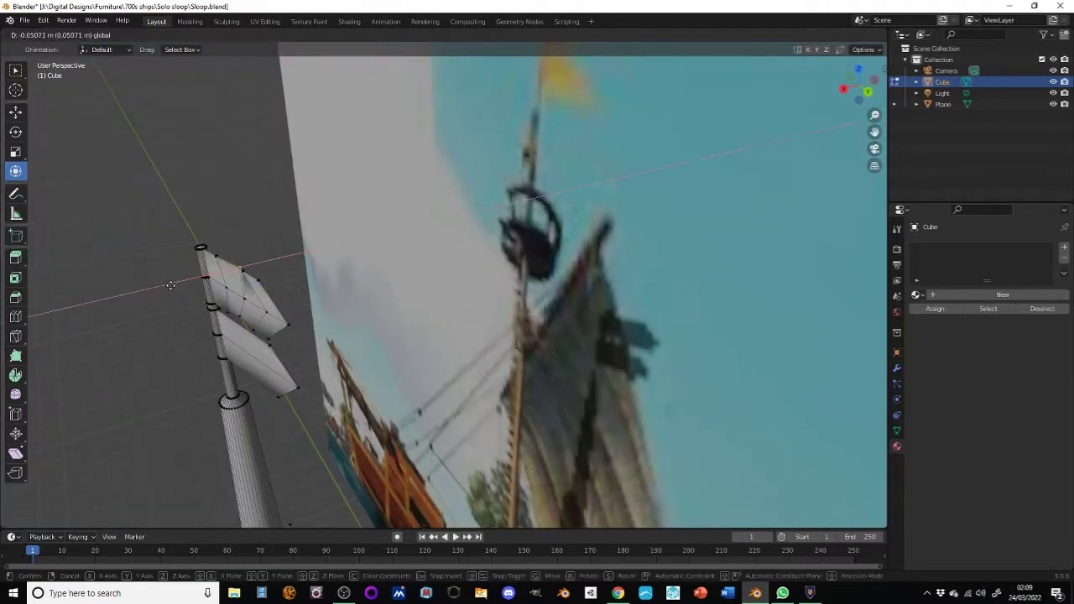
pyautogui.moveTo(250, 224)
pyautogui.mouseDown(button='middle')
pyautogui.moveTo(476, 362)
pyautogui.moveTo(606, 350)
pyautogui.mouseUp(button='middle')
# Pull and rotate the pennant tips with proportional editing into pointed shapes.
pyautogui.press('g')
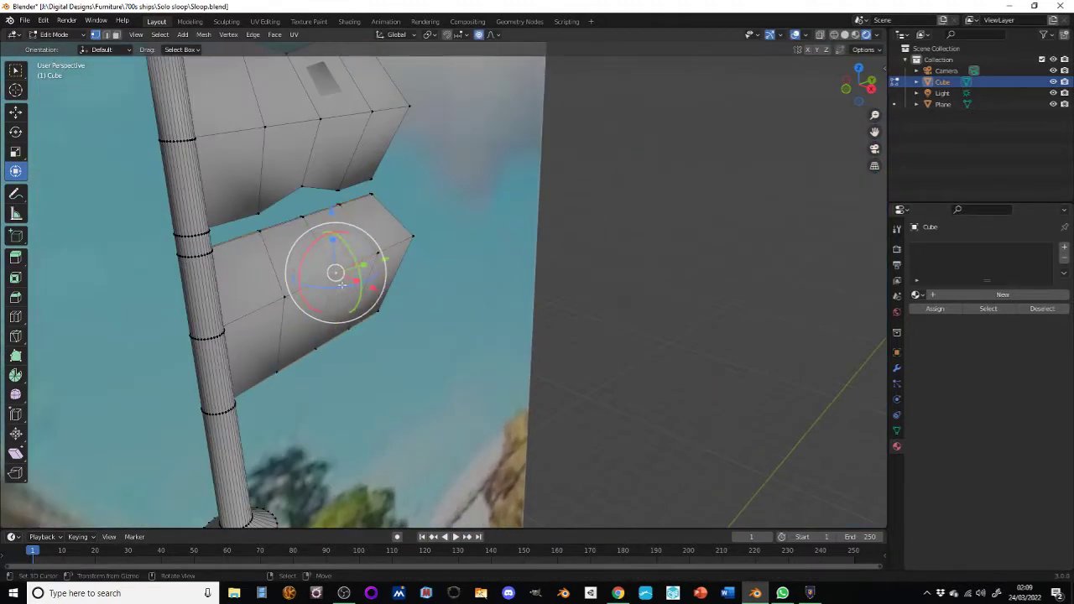
pyautogui.click(364, 290)
pyautogui.moveTo(363, 290); pyautogui.dragTo(388, 269, button='middle')
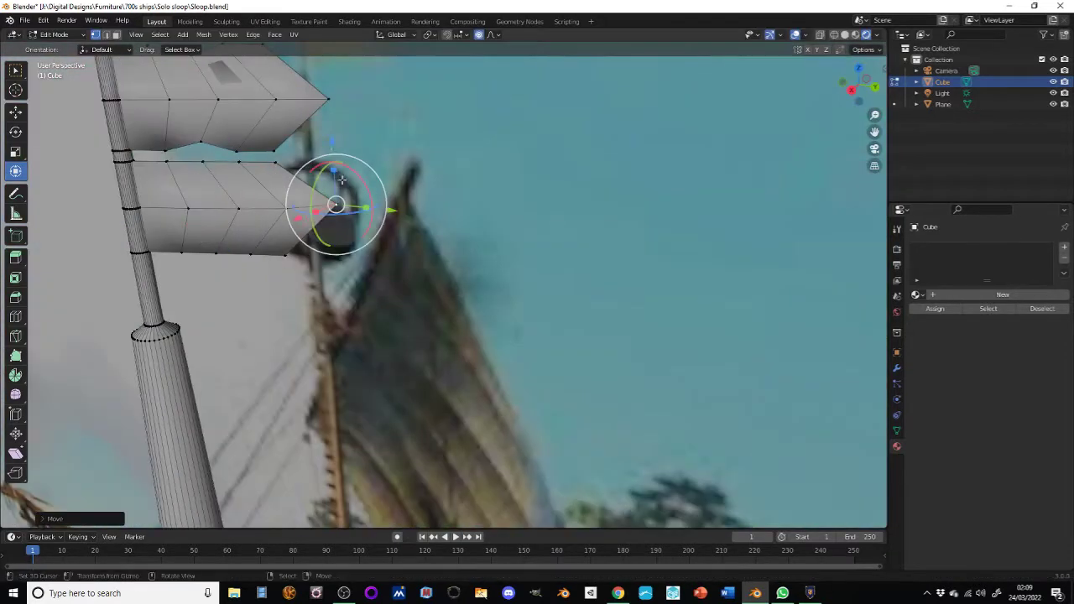
pyautogui.moveTo(341, 179); pyautogui.dragTo(277, 254)
pyautogui.click(245, 175)
pyautogui.moveTo(244, 174); pyautogui.dragTo(329, 132, button='middle')
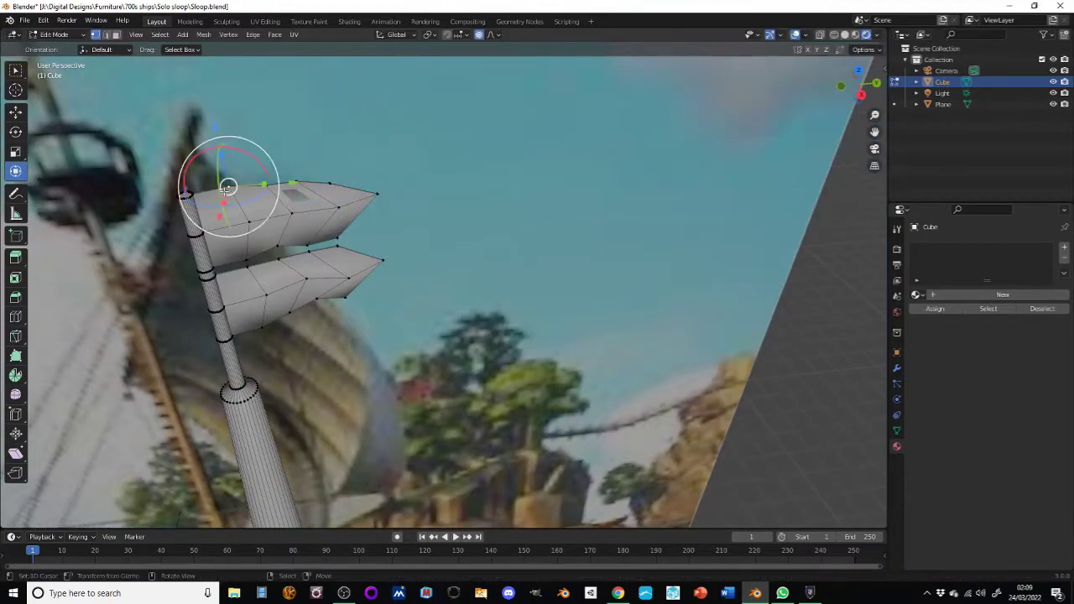
pyautogui.click(227, 188)
pyautogui.scroll(-3, 227, 188)
pyautogui.moveTo(336, 204); pyautogui.dragTo(456, 96, button='middle')
pyautogui.scroll(3, 424, 284)
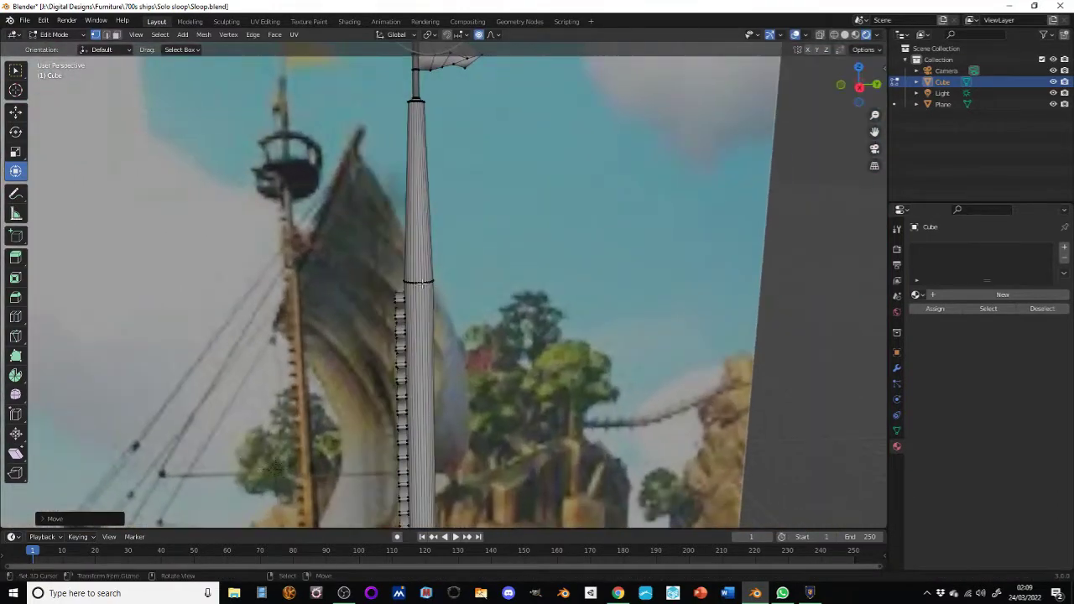
# Extrude a bar sideways from the mast and scale it to spar size.
pyautogui.moveTo(444, 286); pyautogui.dragTo(587, 297)
pyautogui.press('Escape')
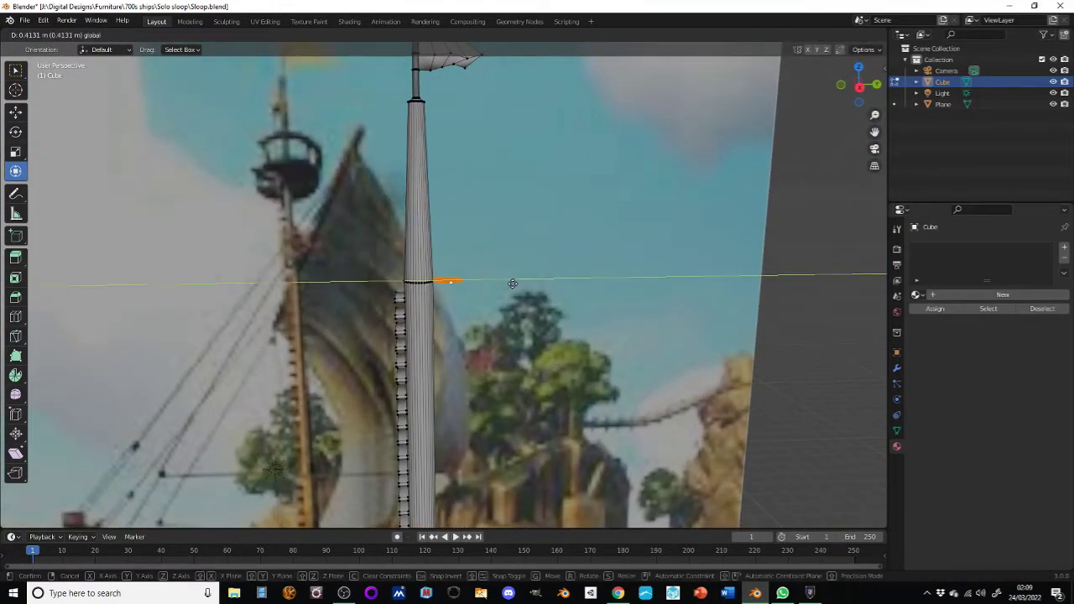
pyautogui.click(513, 284)
pyautogui.moveTo(512, 284); pyautogui.dragTo(454, 324, button='middle')
pyautogui.click(571, 301)
pyautogui.scroll(2, 571, 300)
pyautogui.moveTo(571, 301); pyautogui.dragTo(595, 304, button='middle')
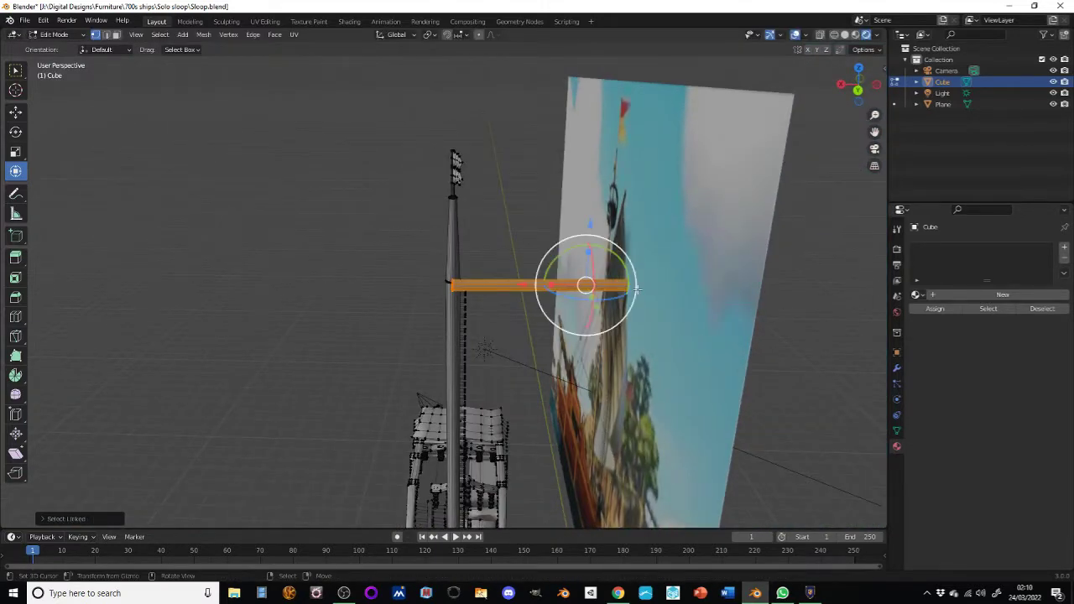
pyautogui.press('s')
pyautogui.click(601, 285)
pyautogui.moveTo(601, 285)
pyautogui.mouseDown(button='middle')
pyautogui.moveTo(696, 288)
pyautogui.moveTo(488, 170)
pyautogui.moveTo(352, 283)
pyautogui.moveTo(194, 293)
pyautogui.mouseUp(button='middle')
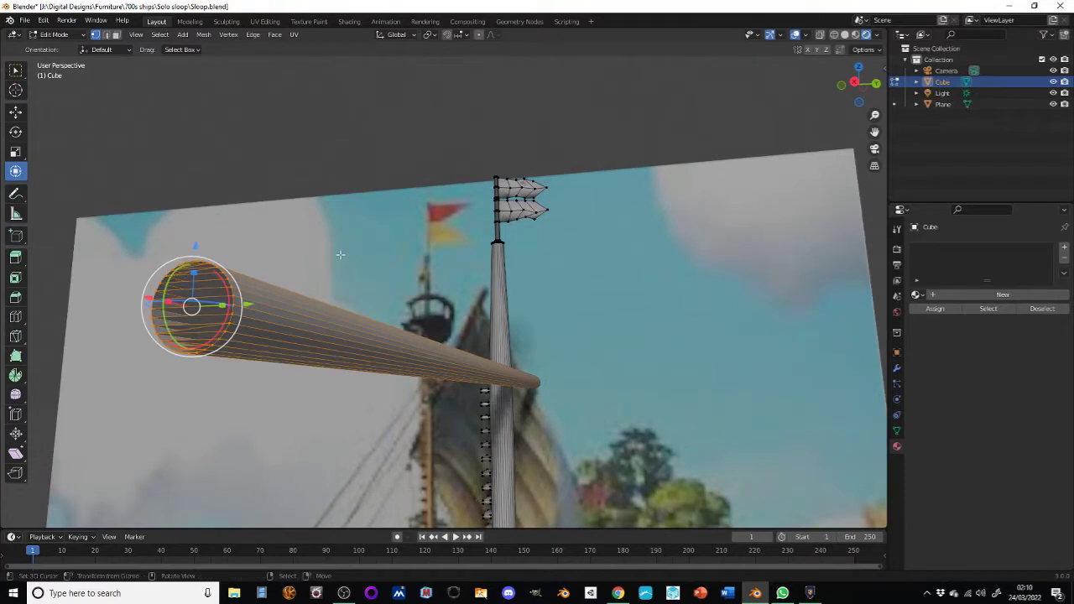
# Select and delete the leftover orange cylinder mesh.
pyautogui.moveTo(287, 288); pyautogui.dragTo(336, 235, button='middle')
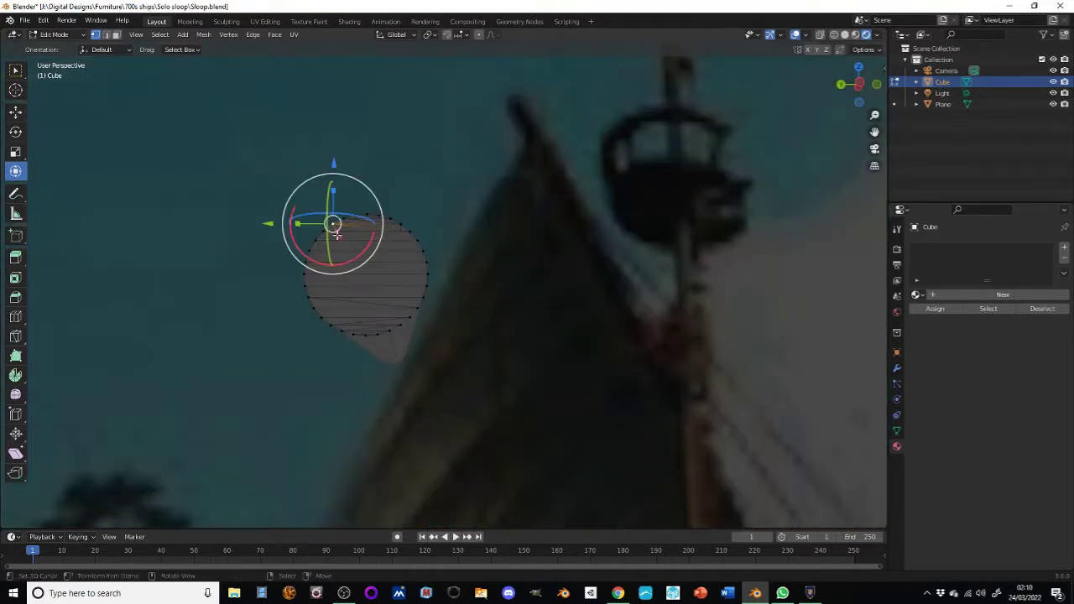
pyautogui.press('Escape')
pyautogui.press('a')
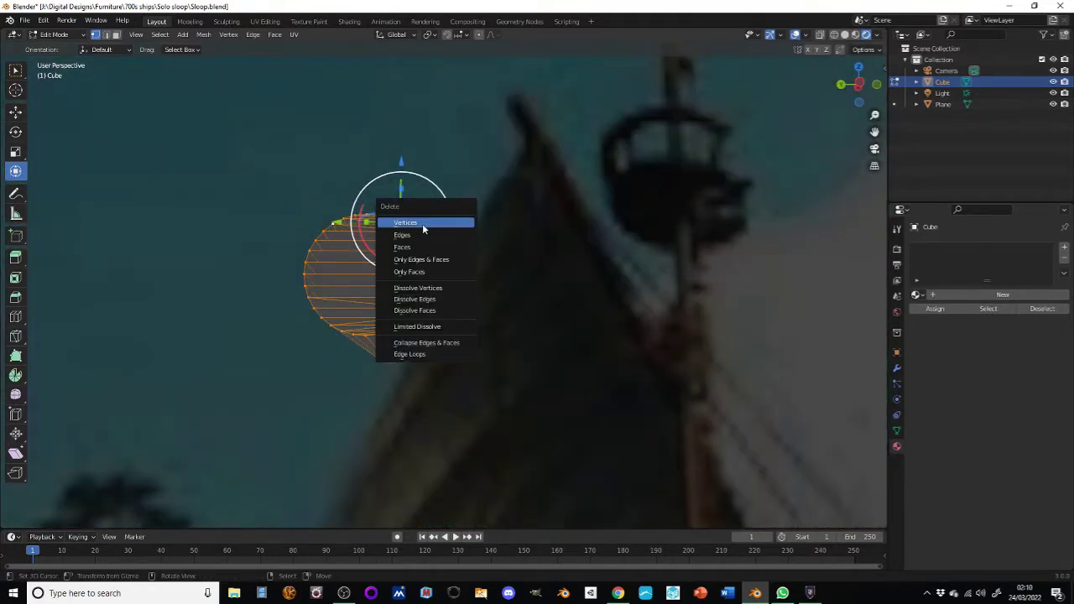
pyautogui.click(390, 245)
pyautogui.moveTo(440, 234)
pyautogui.mouseDown(button='middle')
pyautogui.moveTo(379, 257)
pyautogui.moveTo(338, 371)
pyautogui.mouseUp(button='middle')
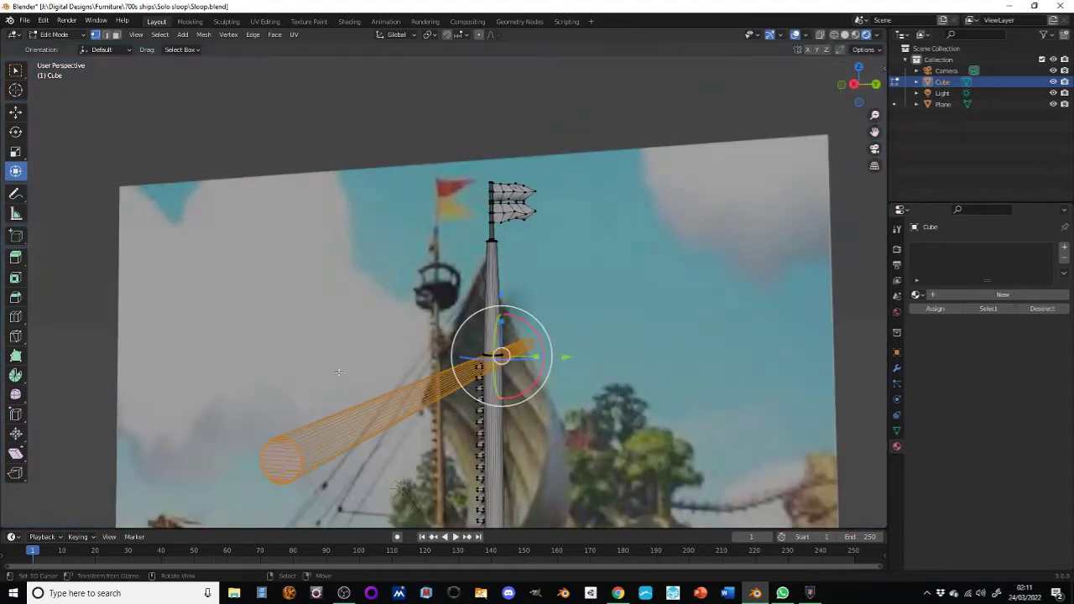
pyautogui.moveTo(285, 427); pyautogui.dragTo(164, 400, button='middle')
pyautogui.press('a')
pyautogui.press('x')
pyautogui.click(164, 400)
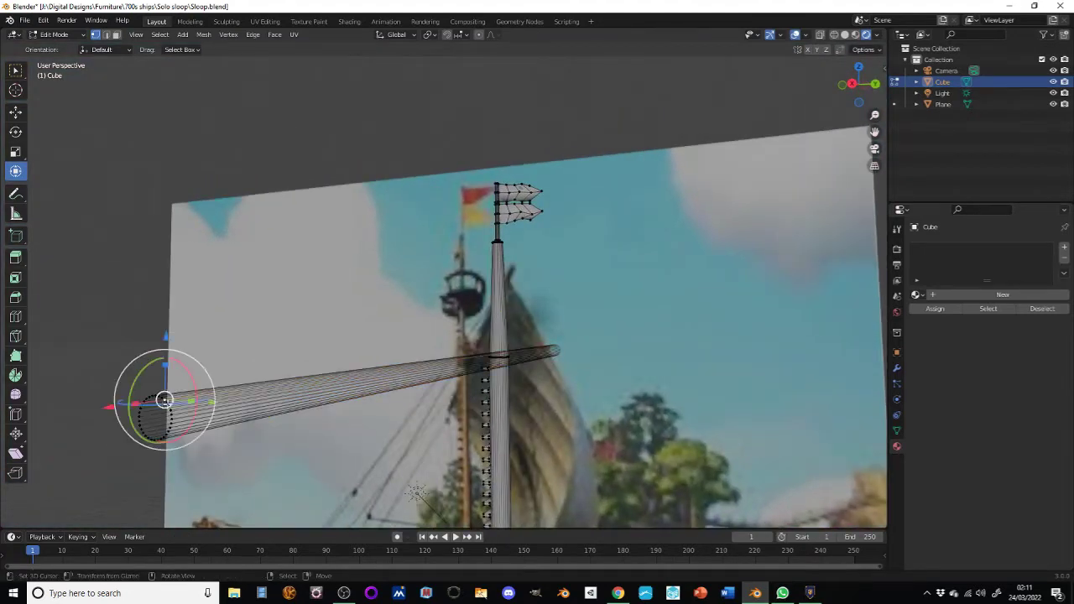
pyautogui.moveTo(276, 373)
pyautogui.mouseDown(button='middle')
pyautogui.moveTo(593, 358)
pyautogui.moveTo(446, 361)
pyautogui.mouseUp(button='middle')
pyautogui.press('x')
pyautogui.click(593, 356)
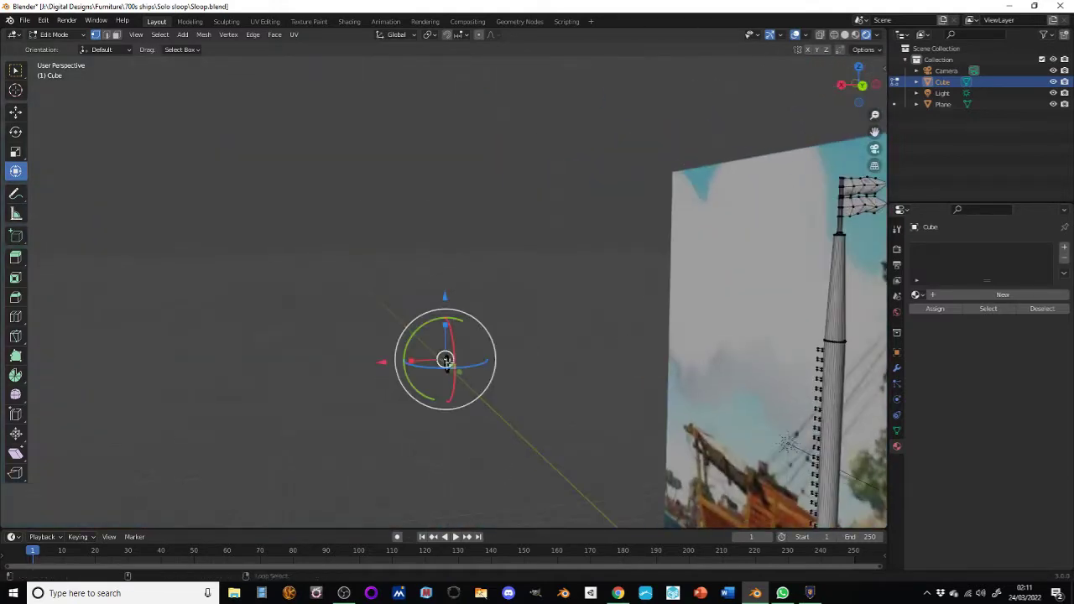
# Move the spar sideways and tilt it to slant down from the upper mast.
pyautogui.click(874, 356)
pyautogui.moveTo(874, 356); pyautogui.dragTo(366, 317, button='middle')
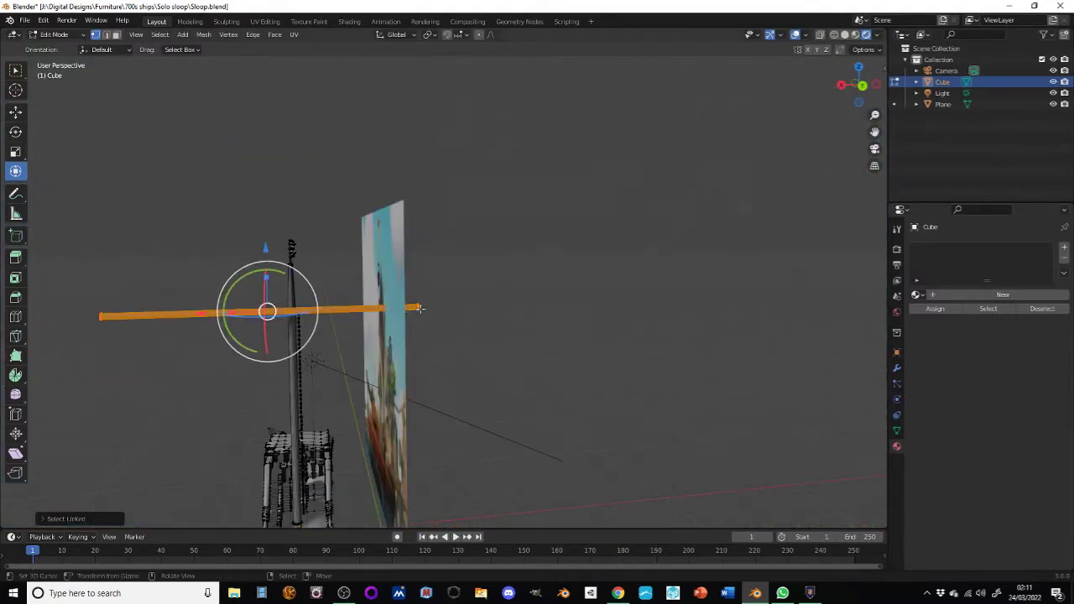
pyautogui.click(218, 315)
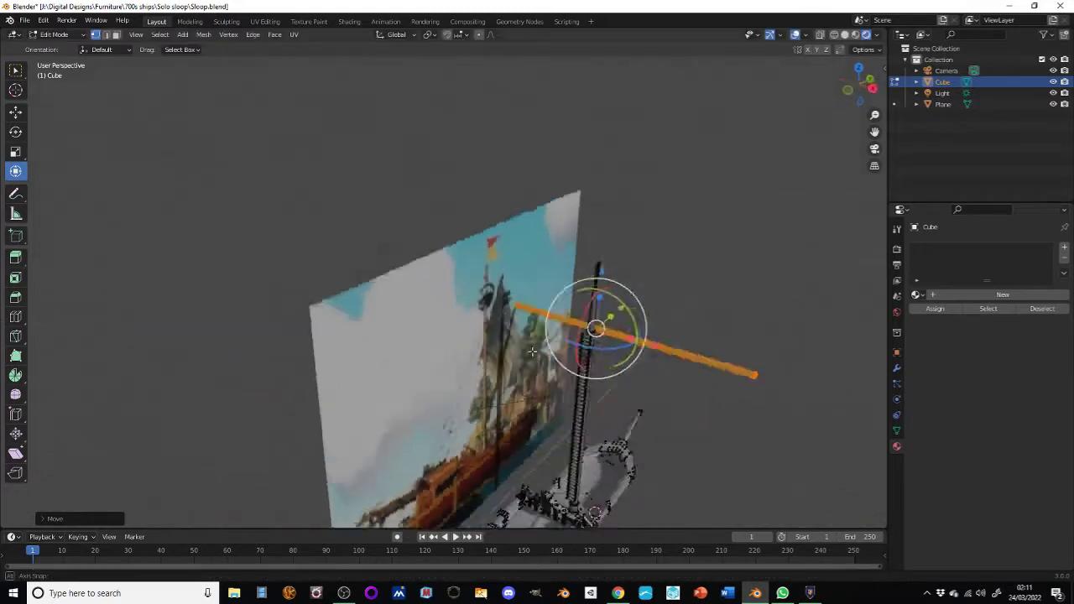
pyautogui.moveTo(218, 315); pyautogui.dragTo(595, 319, button='middle')
pyautogui.scroll(3, 340, 283)
pyautogui.moveTo(341, 282); pyautogui.dragTo(602, 199, button='middle')
pyautogui.scroll(-3, 603, 199)
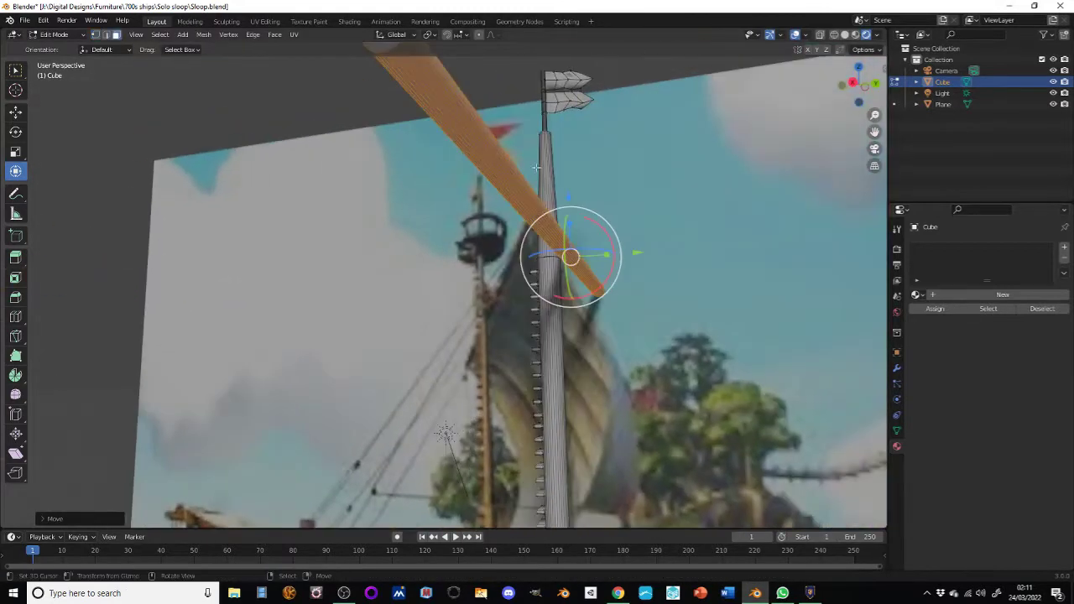
pyautogui.scroll(-3, 620, 221)
pyautogui.click(603, 288)
pyautogui.press('g')
pyautogui.press('z')
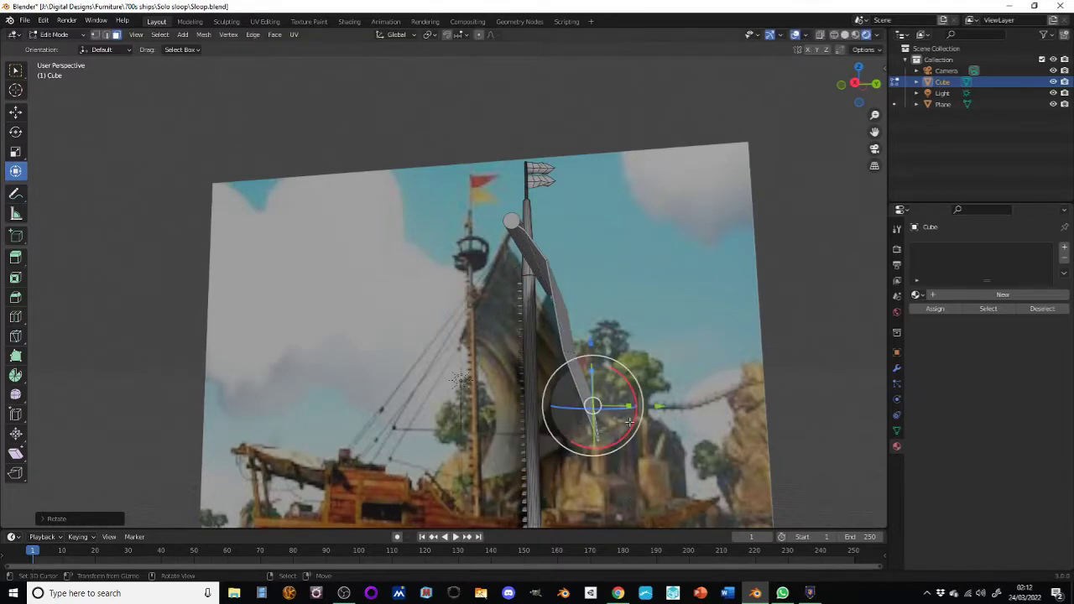
# Slide the spar front-to-back along Y into its final position.
pyautogui.press('g')
pyautogui.press('y')
pyautogui.click(645, 421)
pyautogui.scroll(-3, 644, 421)
# Extrude the sail down from the spar and shift its panel along Y.
pyautogui.press('e')
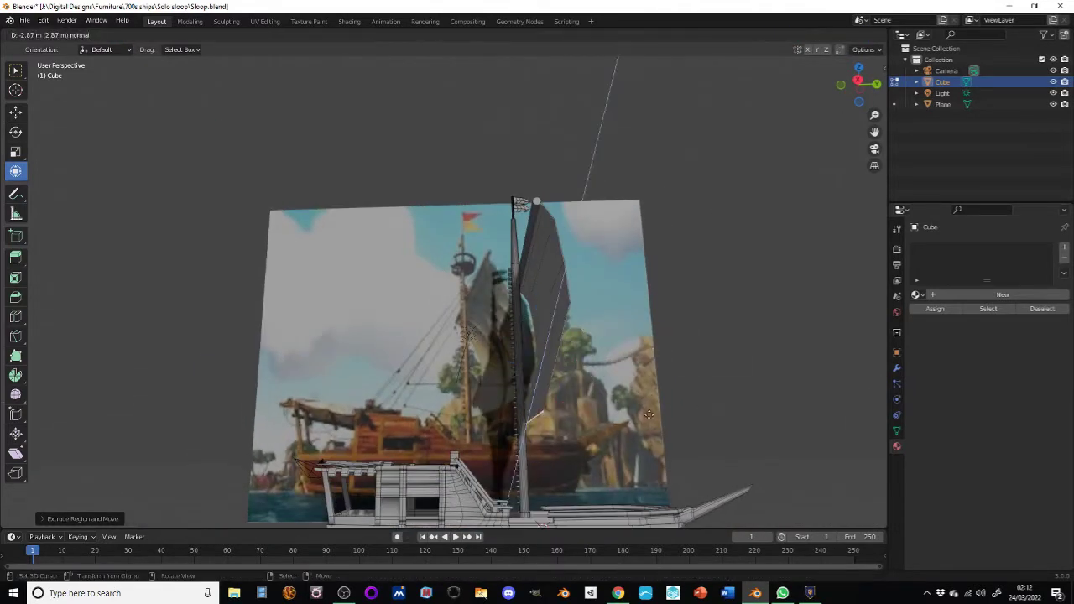
pyautogui.moveTo(657, 447); pyautogui.dragTo(103, 40, button='middle')
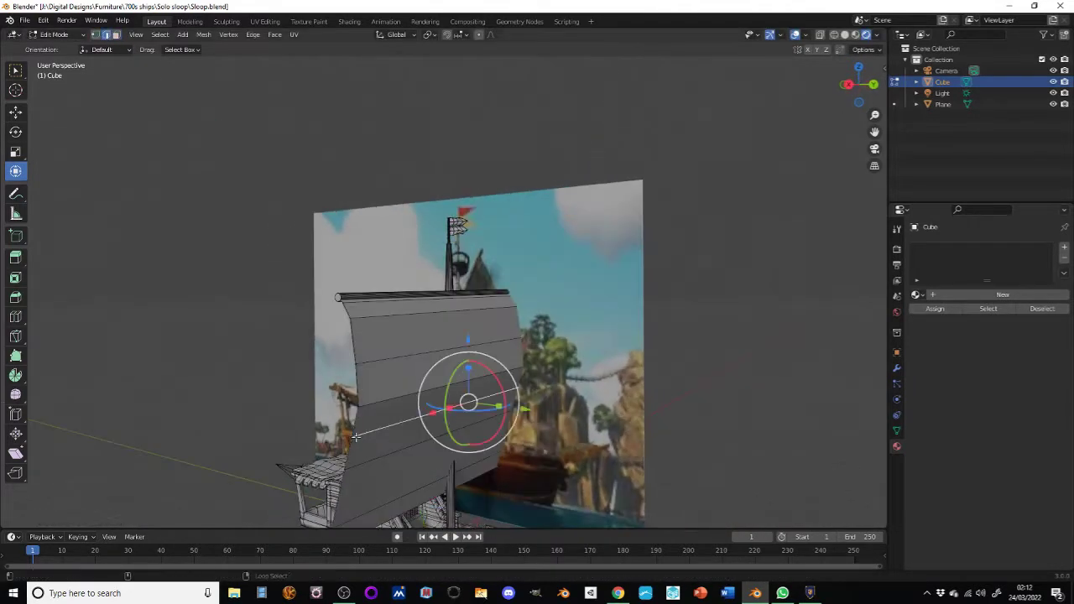
pyautogui.press('g')
pyautogui.click(416, 442)
pyautogui.moveTo(416, 442)
pyautogui.mouseDown(button='middle')
pyautogui.moveTo(582, 428)
pyautogui.moveTo(710, 369)
pyautogui.mouseUp(button='middle')
pyautogui.click(705, 393)
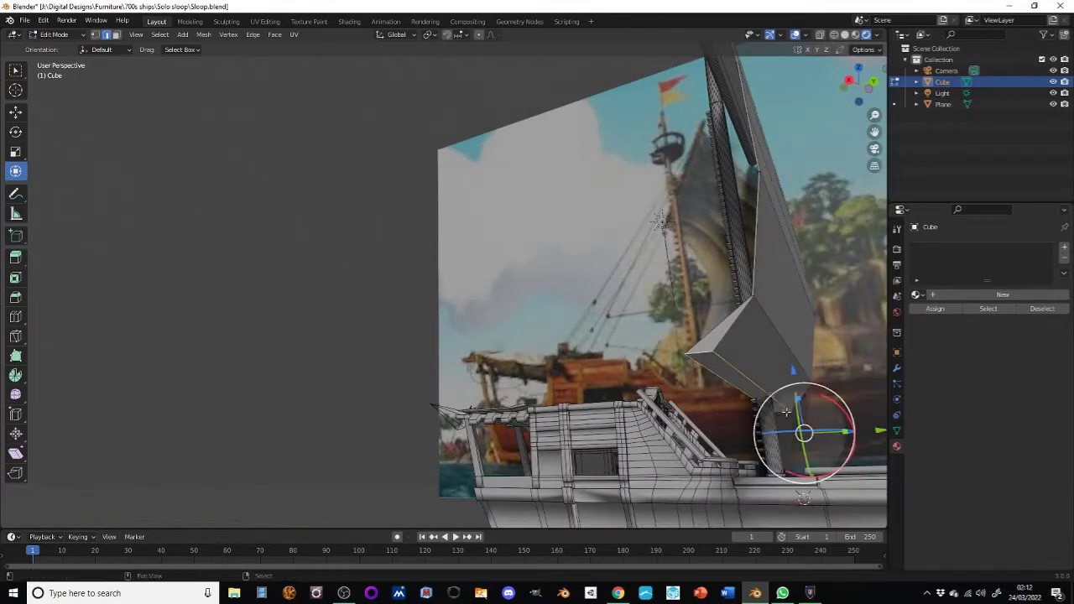
pyautogui.press('g')
pyautogui.press('y')
pyautogui.click(805, 394)
pyautogui.press('g')
pyautogui.press('y')
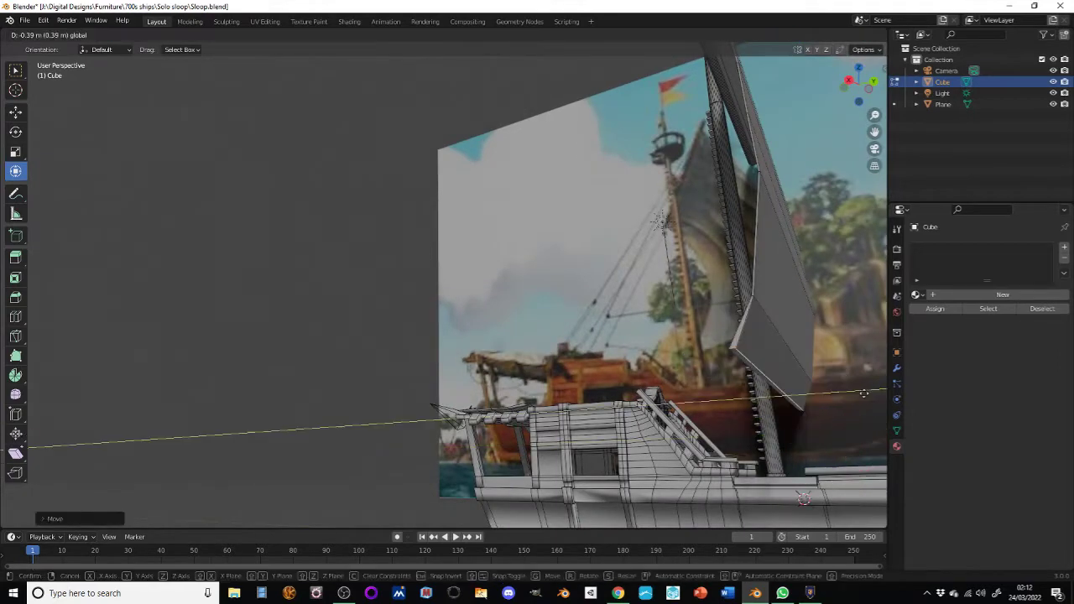
pyautogui.click(856, 390)
# Curve the sail with proportional editing and scale the whole sail narrower.
pyautogui.moveTo(856, 390)
pyautogui.mouseDown(button='middle')
pyautogui.moveTo(604, 419)
pyautogui.moveTo(638, 377)
pyautogui.mouseUp(button='middle')
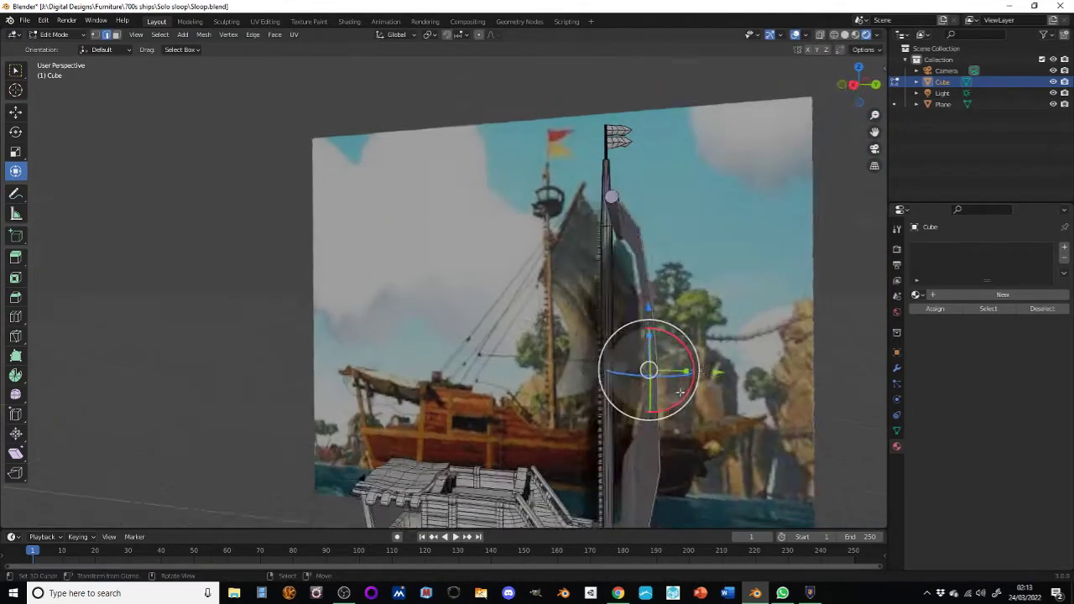
pyautogui.scroll(3, 592, 376)
pyautogui.moveTo(587, 252); pyautogui.dragTo(637, 294, button='middle')
pyautogui.press('g')
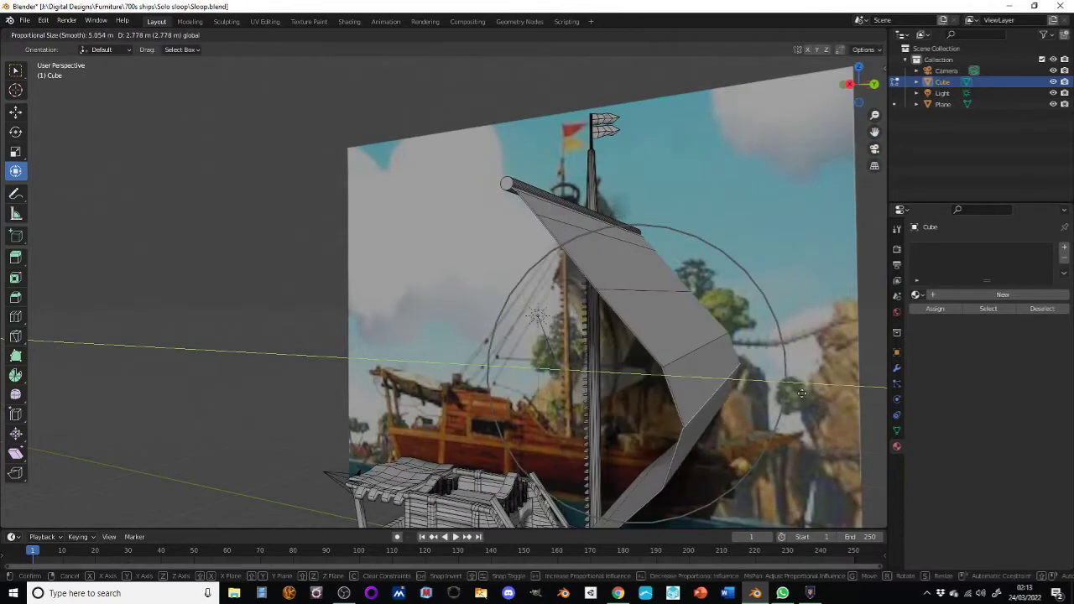
pyautogui.click(724, 405)
pyautogui.moveTo(724, 406); pyautogui.dragTo(581, 271, button='middle')
pyautogui.hotkey('ctrl', 'l')
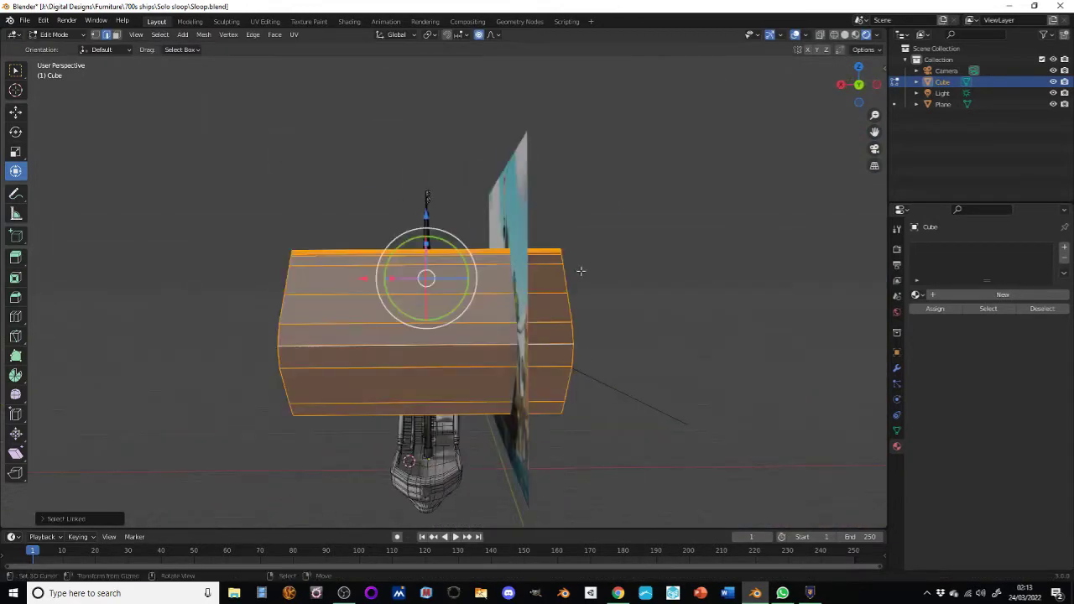
pyautogui.press('s')
pyautogui.click(647, 314)
# Shift the sail's vertical edge loops along X and turn on X-ray.
pyautogui.scroll(3, 634, 394)
pyautogui.moveTo(646, 314); pyautogui.dragTo(624, 404, button='middle')
pyautogui.keyDown('alt'); pyautogui.click(630, 389); pyautogui.keyUp('alt')
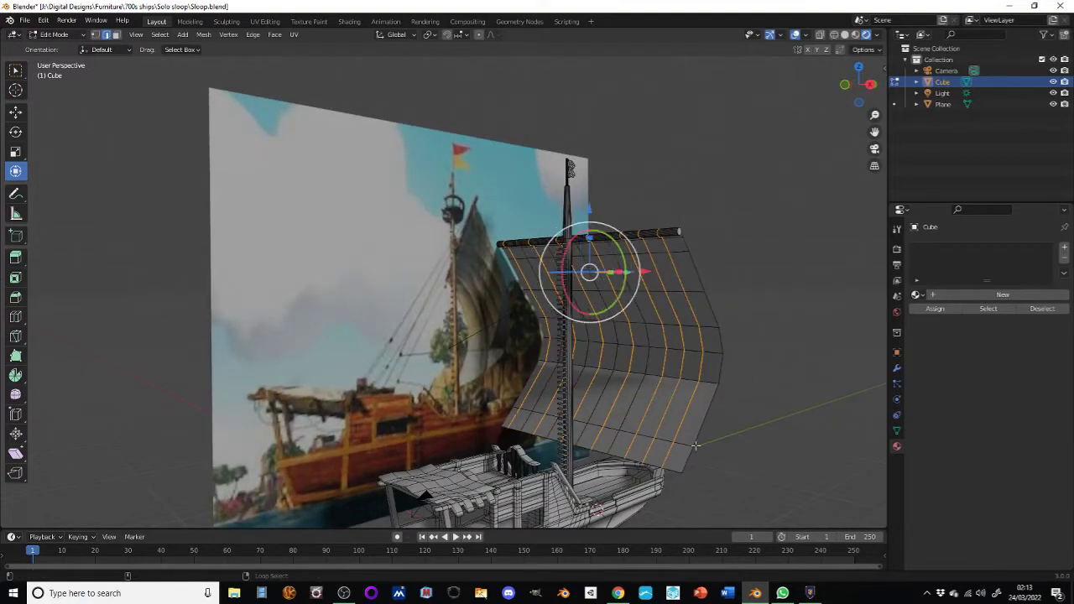
pyautogui.moveTo(695, 445)
pyautogui.mouseDown(button='middle')
pyautogui.moveTo(627, 312)
pyautogui.moveTo(610, 248)
pyautogui.mouseUp(button='middle')
pyautogui.press('g')
pyautogui.press('x')
pyautogui.click(638, 335)
pyautogui.hotkey('alt', 'z')
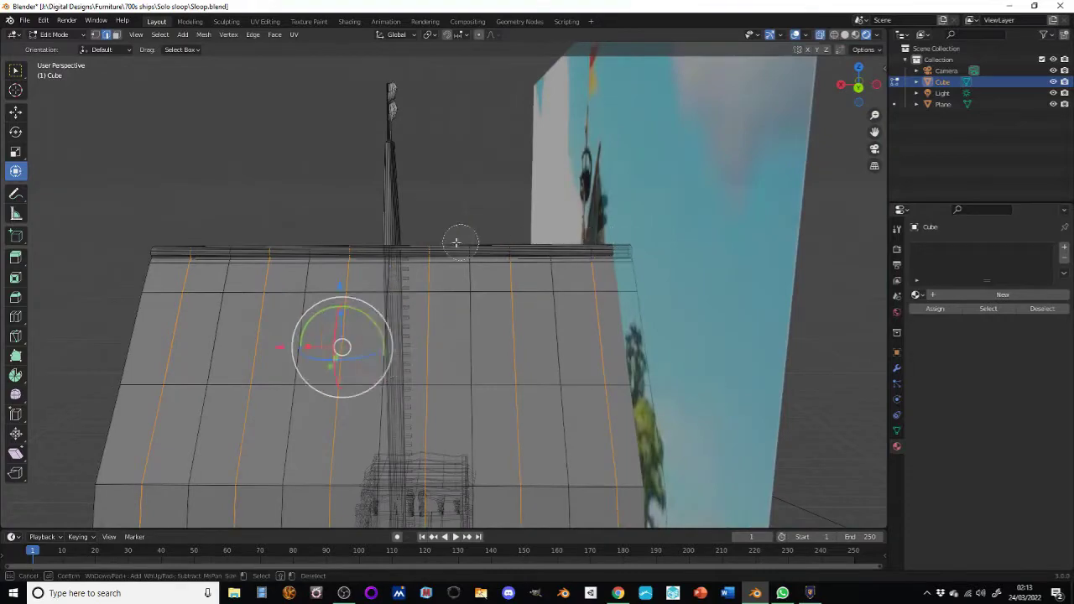
pyautogui.moveTo(388, 246); pyautogui.dragTo(654, 361, button='middle')
pyautogui.scroll(-3, 654, 361)
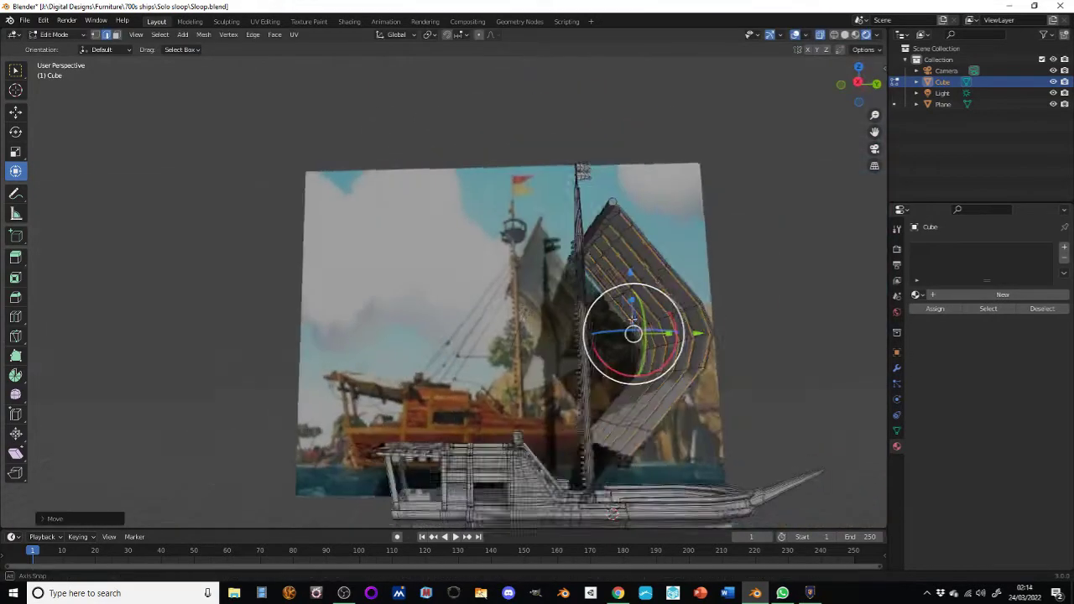
# Switch to Object Mode and back, then shift the sail along the ship's length.
pyautogui.click(53, 35)
pyautogui.click(60, 48)
pyautogui.moveTo(403, 252)
pyautogui.mouseDown(button='middle')
pyautogui.moveTo(490, 97)
pyautogui.moveTo(427, 204)
pyautogui.moveTo(509, 219)
pyautogui.mouseUp(button='middle')
pyautogui.press('Tab')
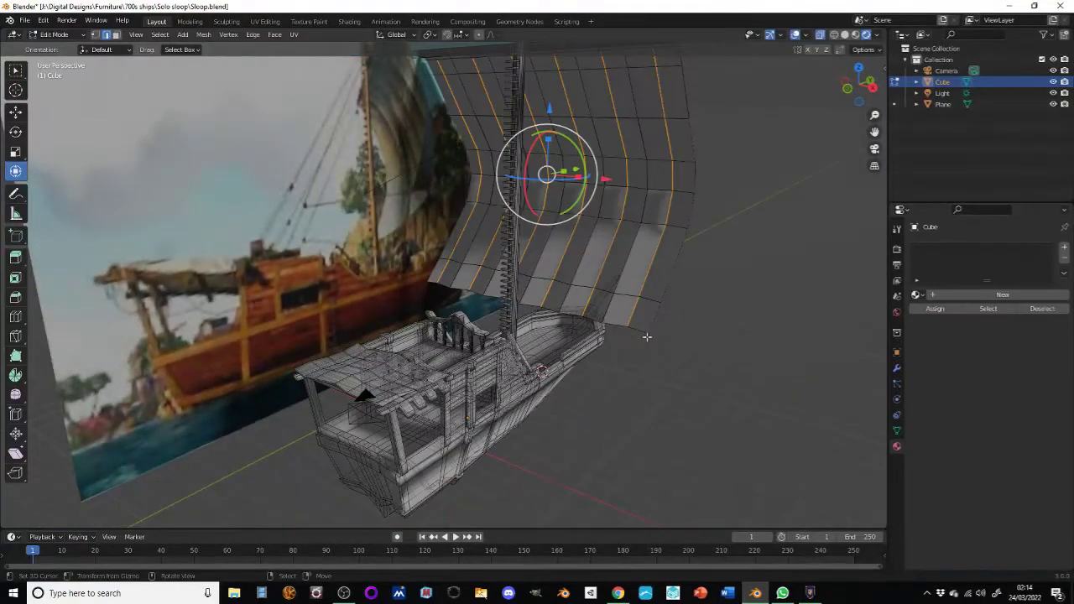
pyautogui.moveTo(551, 317); pyautogui.dragTo(546, 314)
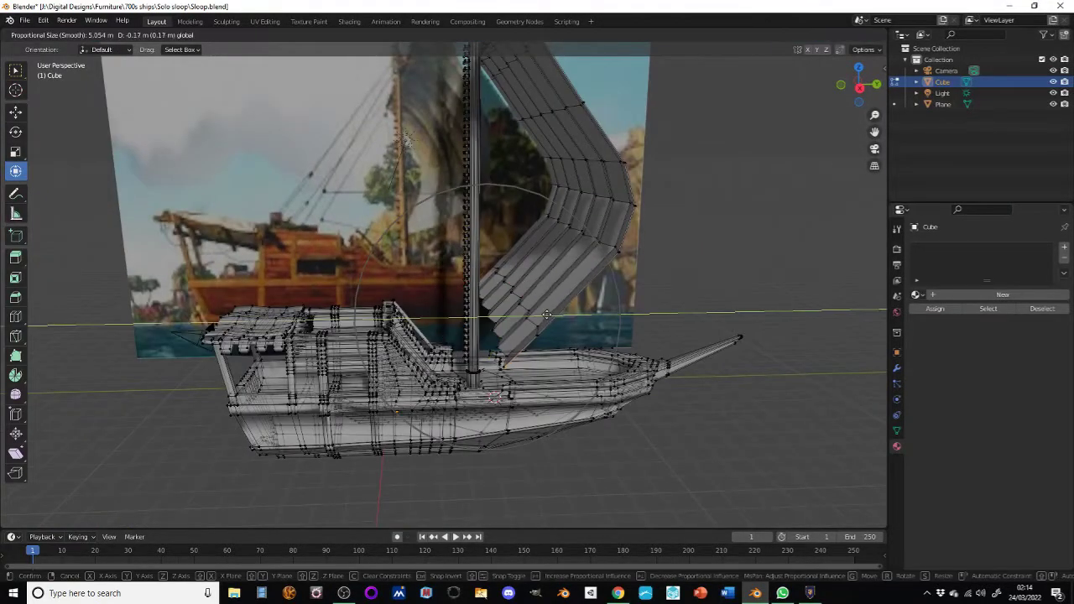
pyautogui.moveTo(518, 306)
pyautogui.mouseDown(button='middle')
pyautogui.moveTo(640, 215)
pyautogui.moveTo(621, 210)
pyautogui.mouseUp(button='middle')
# Confirm the sail's placement, then select the ship and enter Edit Mode on its mesh.
pyautogui.click(621, 210)
pyautogui.press('Tab')
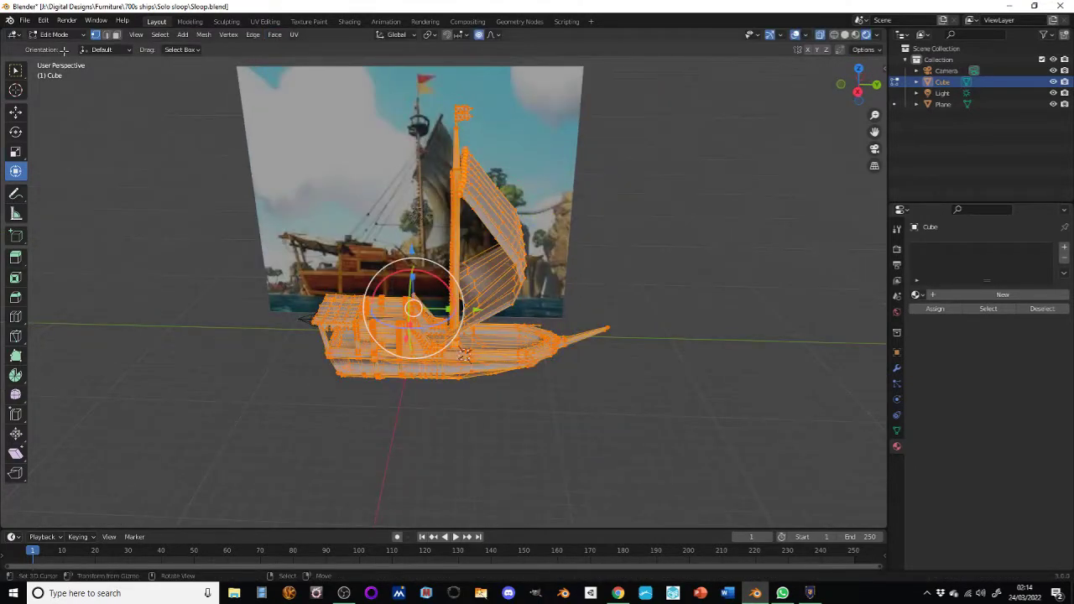
pyautogui.moveTo(470, 252)
pyautogui.mouseDown(button='middle')
pyautogui.moveTo(589, 240)
pyautogui.moveTo(608, 341)
pyautogui.moveTo(489, 215)
pyautogui.moveTo(569, 290)
pyautogui.moveTo(438, 352)
pyautogui.moveTo(470, 318)
pyautogui.moveTo(547, 305)
pyautogui.moveTo(504, 274)
pyautogui.moveTo(424, 53)
pyautogui.mouseUp(button='middle')
pyautogui.click(403, 210)
pyautogui.scroll(5, 588, 241)
pyautogui.click(437, 352)
pyautogui.press('Tab')
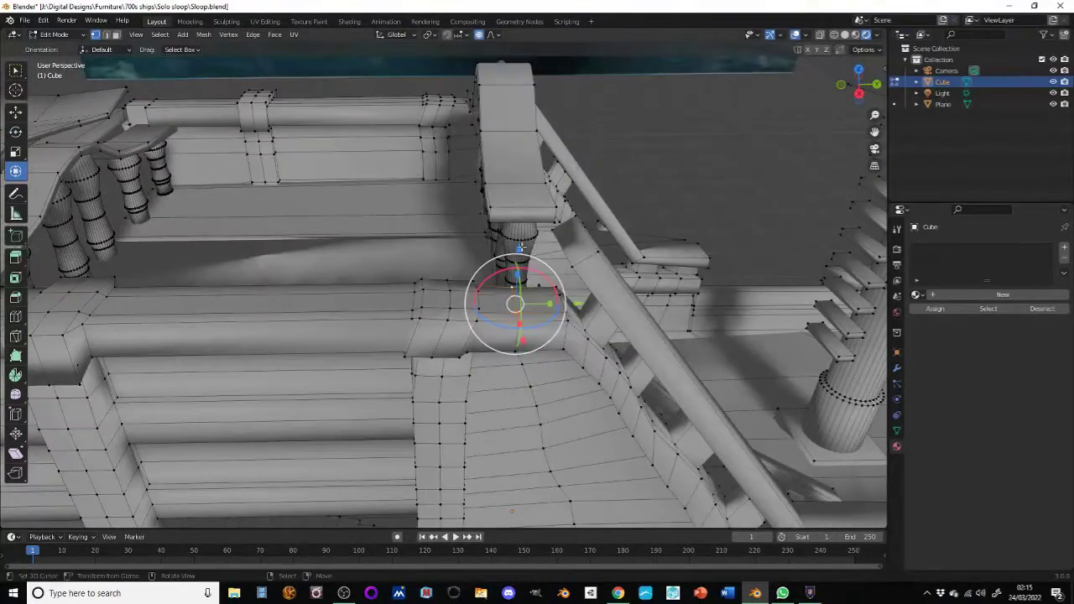
# Lower the rail pillar-base vertices and add a loop cut across the rail.
pyautogui.press('g')
pyautogui.scroll(3, 539, 302)
pyautogui.click(540, 302)
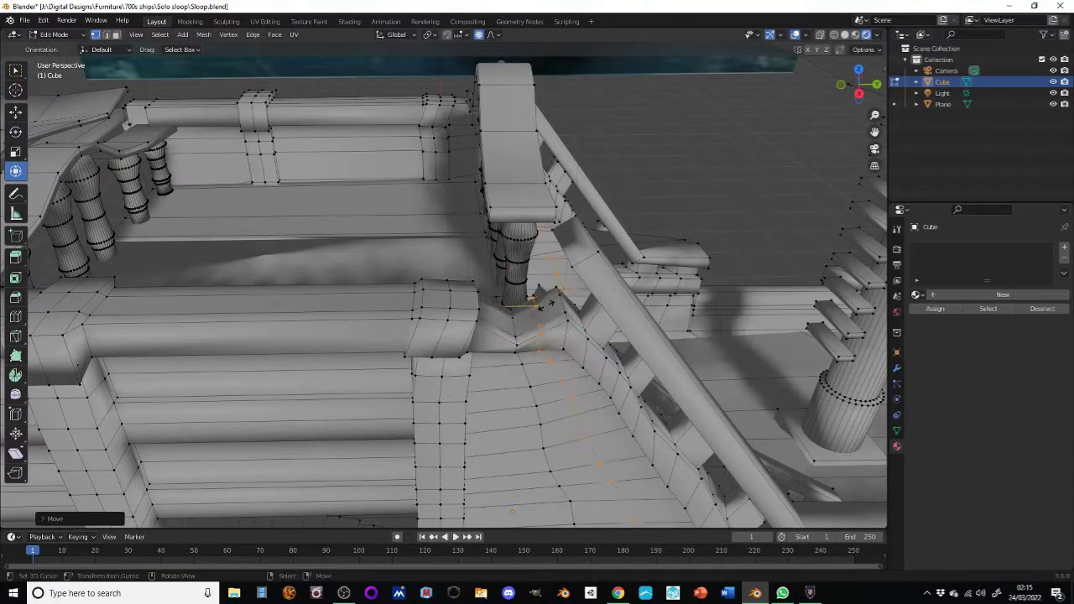
pyautogui.moveTo(542, 339); pyautogui.dragTo(543, 357)
pyautogui.hotkey('ctrl', 'r')
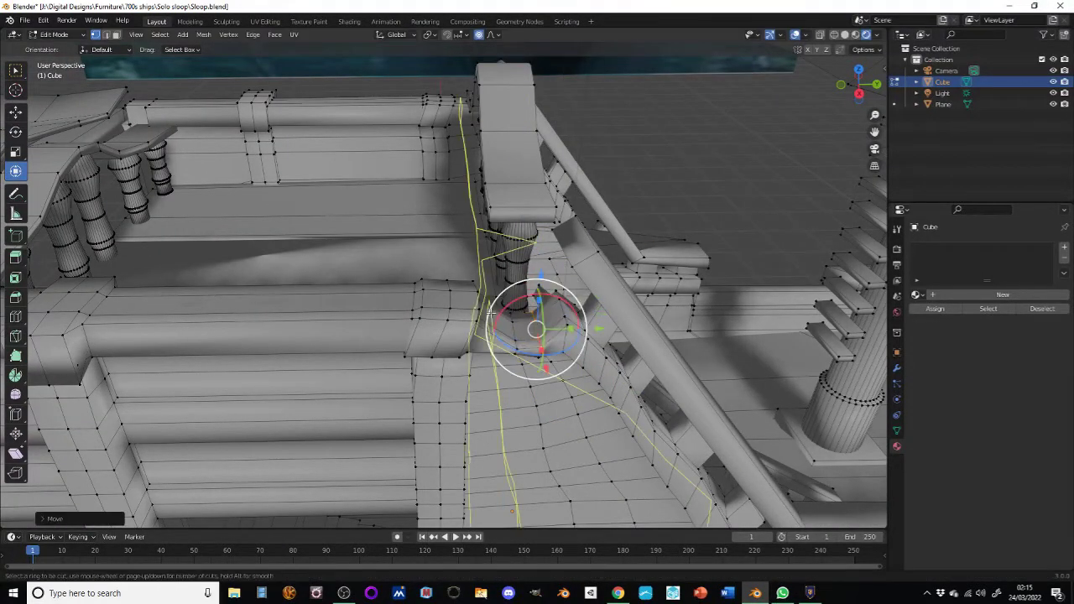
pyautogui.moveTo(491, 309)
pyautogui.mouseDown(button='middle')
pyautogui.moveTo(601, 345)
pyautogui.moveTo(561, 363)
pyautogui.mouseUp(button='middle')
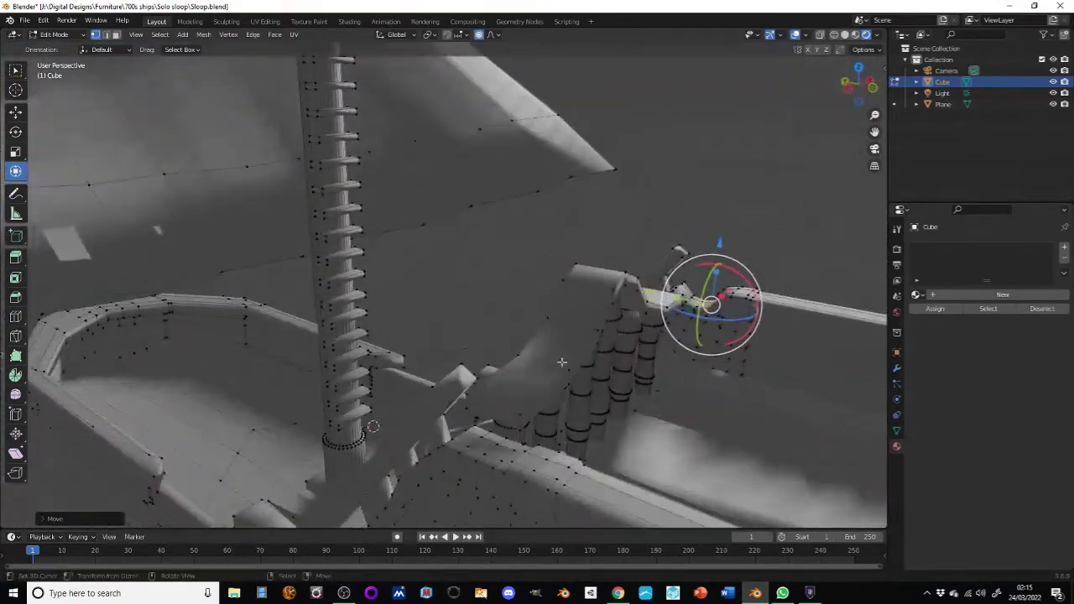
# Resize and reposition the rail columns, and lower the rail joint with smooth proportional falloff.
pyautogui.hotkey('ctrl', 'z')
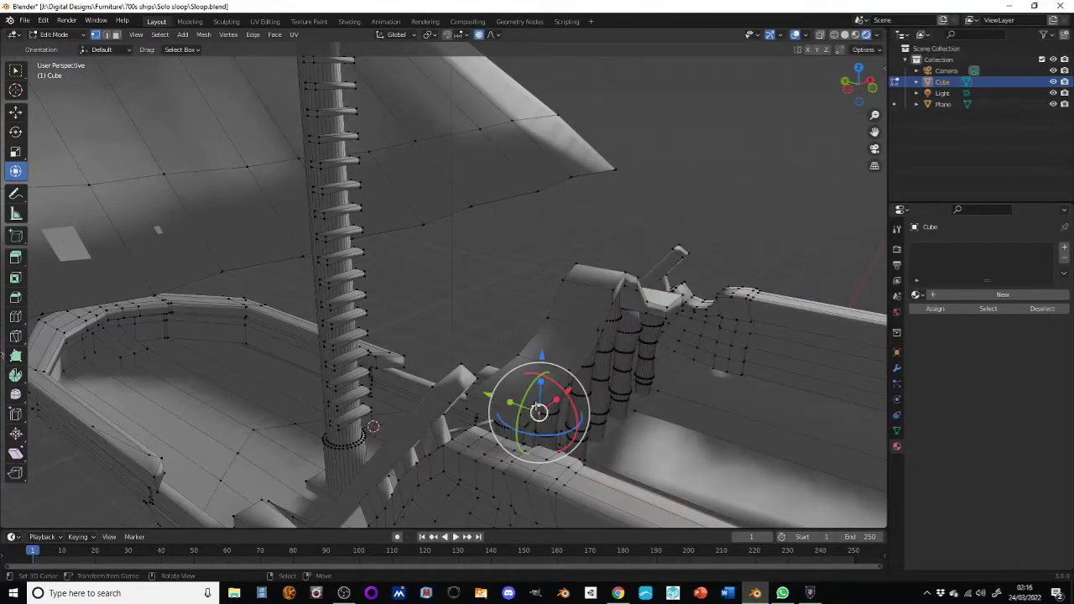
pyautogui.hotkey('ctrl', 'z')
pyautogui.moveTo(516, 429); pyautogui.dragTo(638, 335, button='middle')
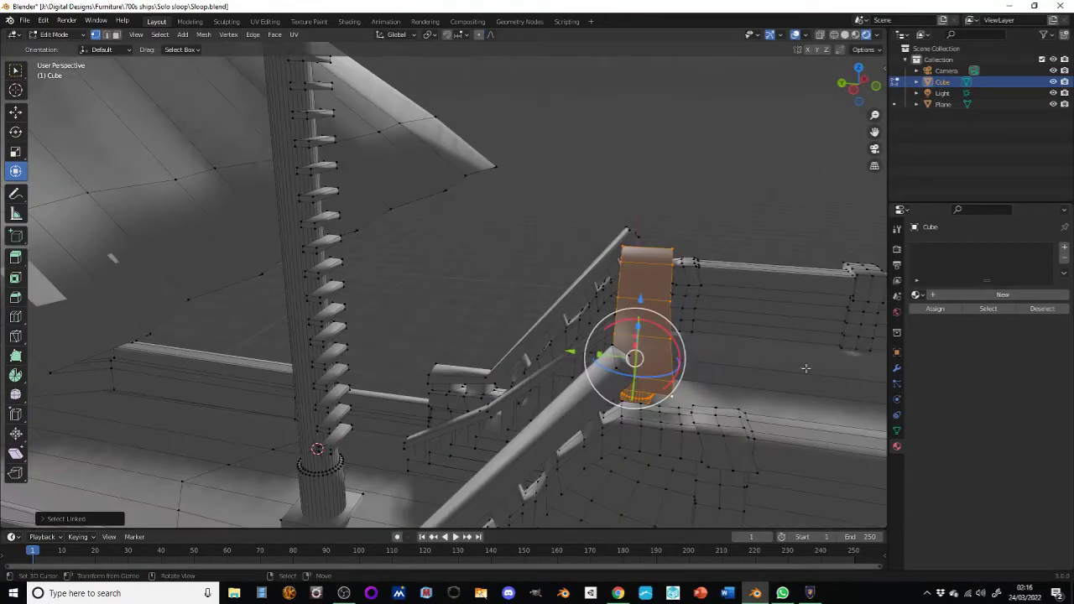
pyautogui.moveTo(663, 319); pyautogui.dragTo(660, 323)
pyautogui.moveTo(660, 322); pyautogui.dragTo(629, 344, button='middle')
pyautogui.moveTo(630, 344); pyautogui.dragTo(627, 343)
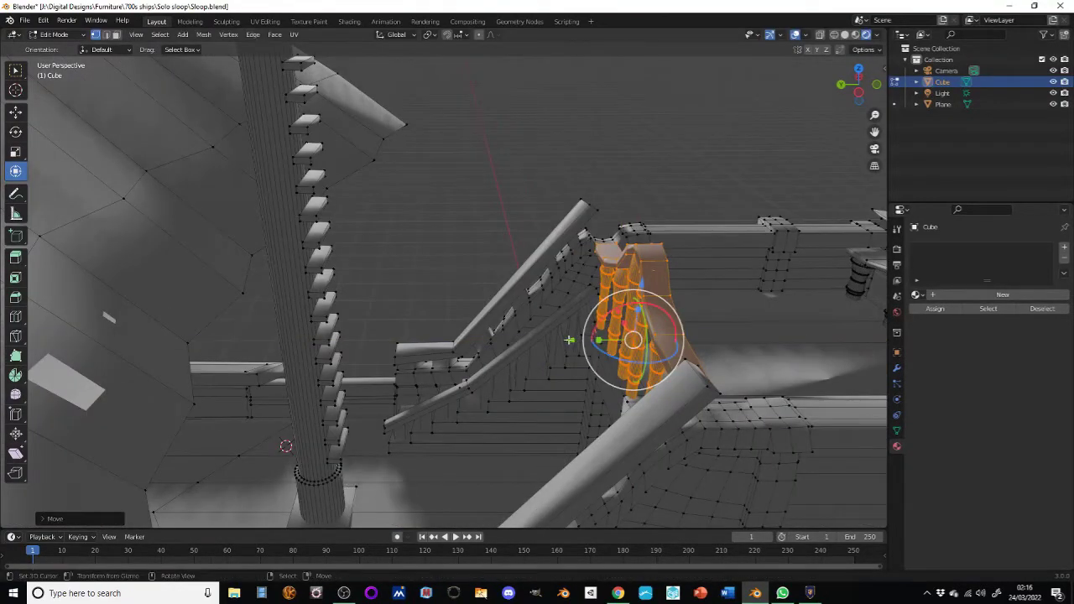
pyautogui.moveTo(628, 343)
pyautogui.mouseDown(button='middle')
pyautogui.moveTo(504, 246)
pyautogui.moveTo(395, 279)
pyautogui.moveTo(874, 132)
pyautogui.mouseUp(button='middle')
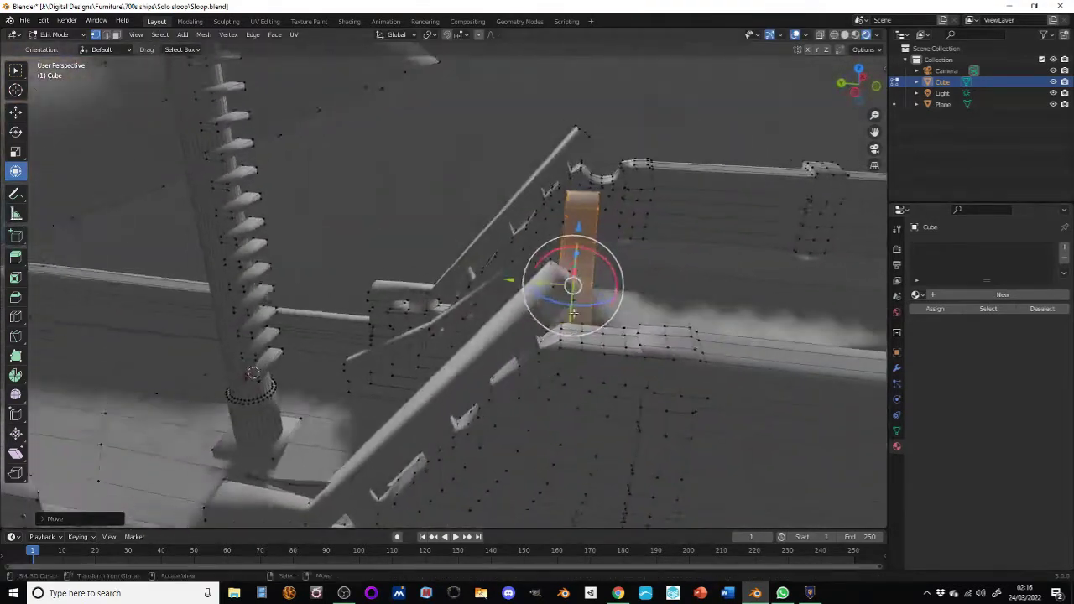
pyautogui.moveTo(515, 296); pyautogui.dragTo(521, 327)
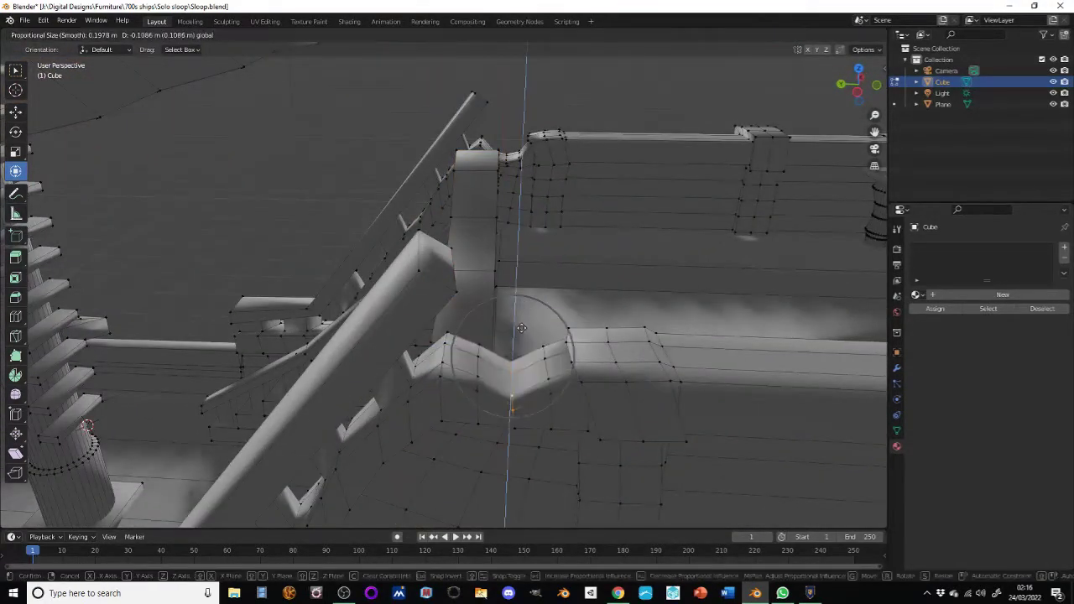
pyautogui.moveTo(521, 327); pyautogui.dragTo(354, 381, button='middle')
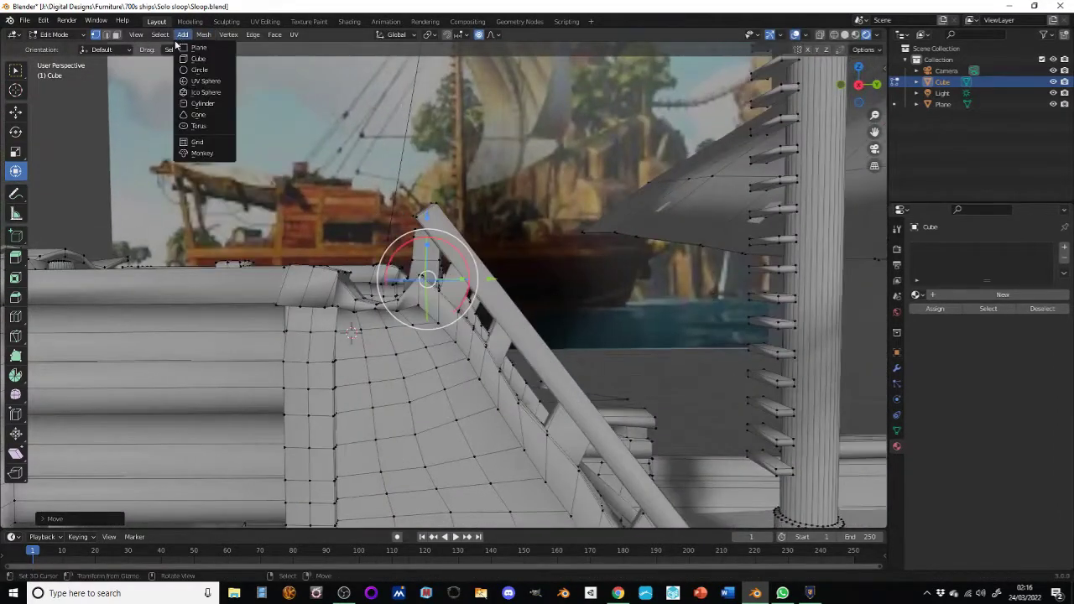
# Add a cylinder, stretch it into a tall ladder upright, and duplicate it for the other side.
pyautogui.click(202, 103)
pyautogui.press('s')
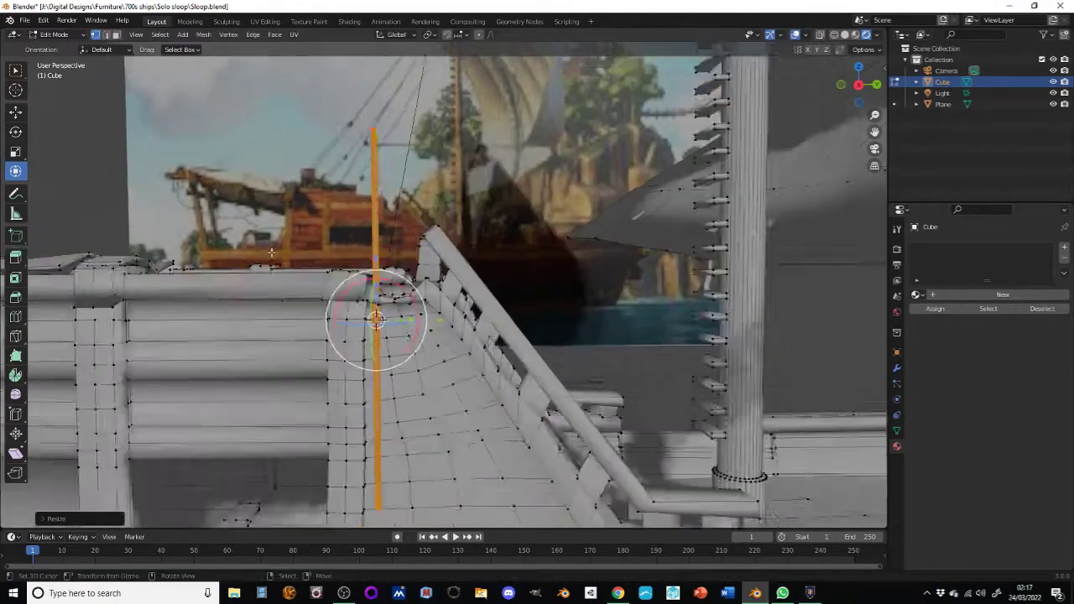
pyautogui.moveTo(372, 307)
pyautogui.mouseDown(button='middle')
pyautogui.moveTo(524, 351)
pyautogui.moveTo(488, 323)
pyautogui.moveTo(470, 394)
pyautogui.mouseUp(button='middle')
pyautogui.click(525, 351)
pyautogui.scroll(5, 469, 394)
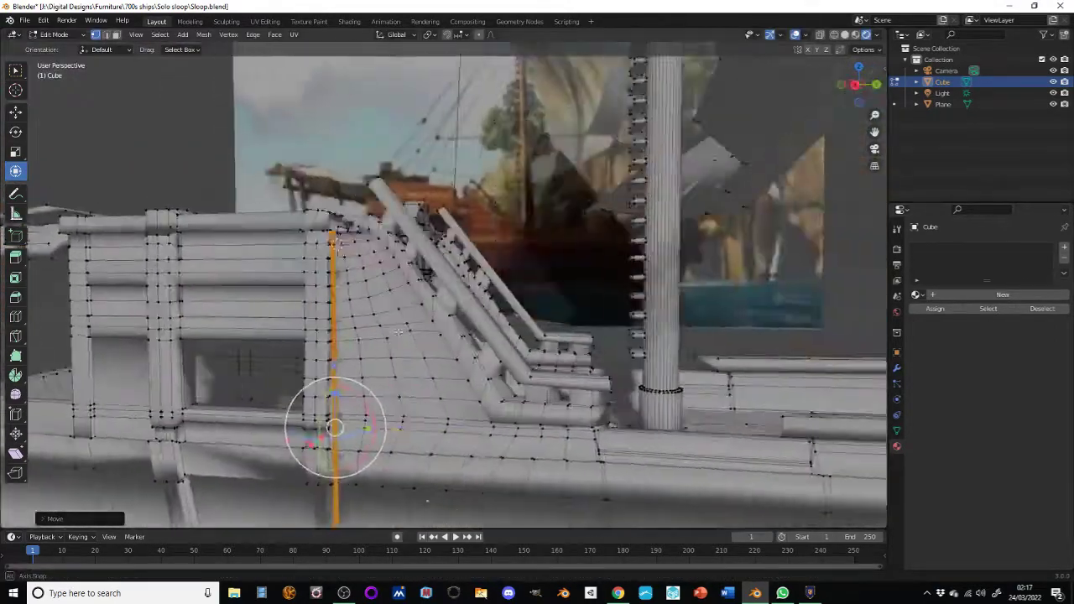
pyautogui.hotkey('shift', 'd')
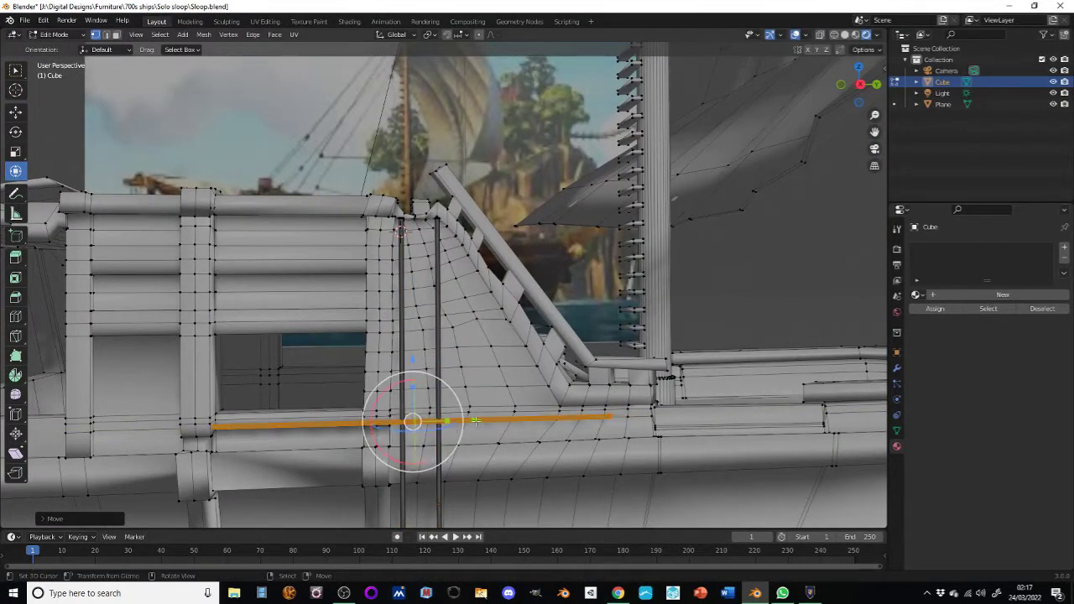
# Duplicate the rung several times, spacing the copies vertically up the ladder.
pyautogui.hotkey('shift', 'd')
pyautogui.click(424, 419)
pyautogui.moveTo(424, 419); pyautogui.dragTo(459, 374, button='middle')
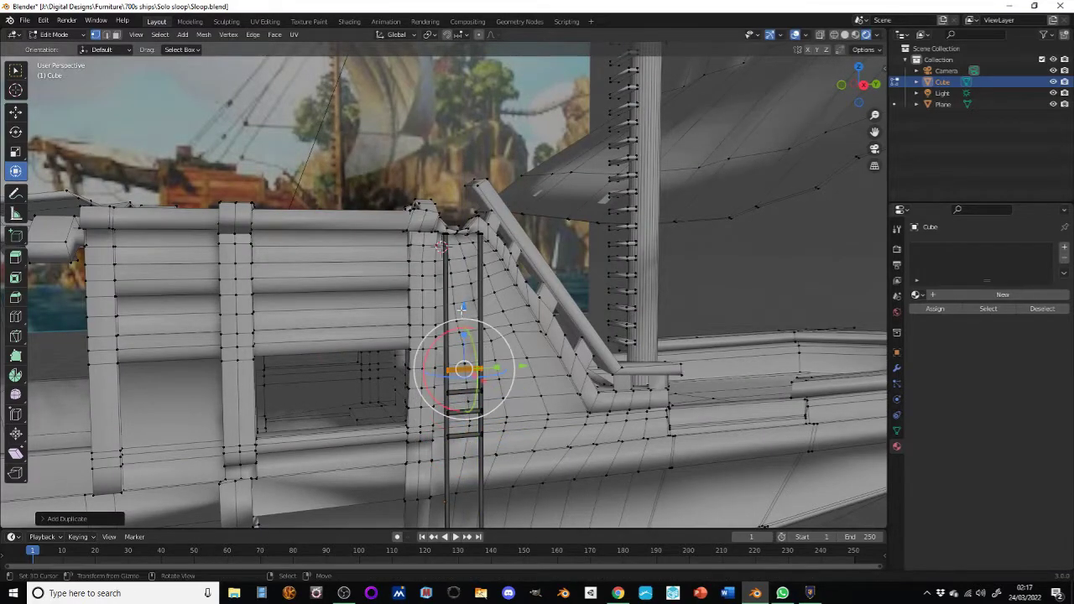
pyautogui.press('g')
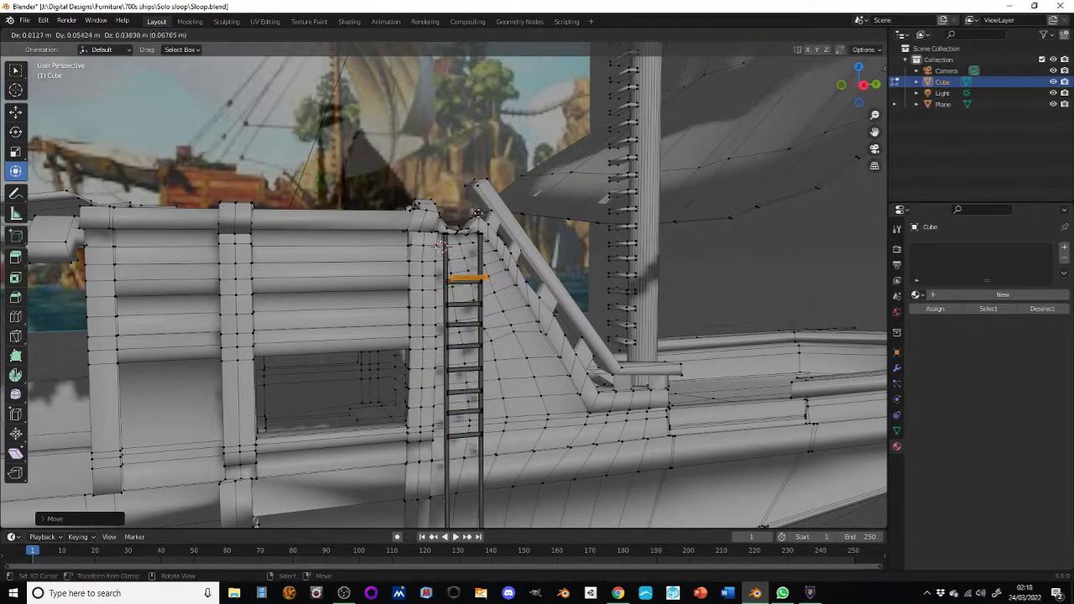
pyautogui.click(477, 213)
pyautogui.hotkey('shift', 'd')
pyautogui.scroll(-4, 453, 235)
pyautogui.press('z')
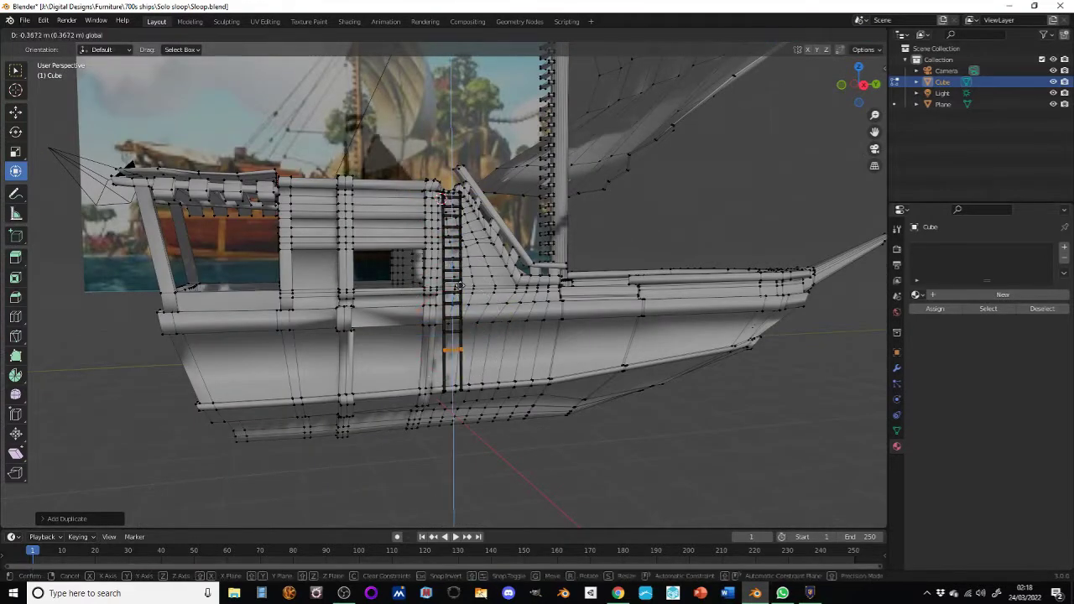
pyautogui.click(450, 352)
# Select all the connected ladder parts with L.
pyautogui.moveTo(439, 359); pyautogui.dragTo(532, 379, button='middle')
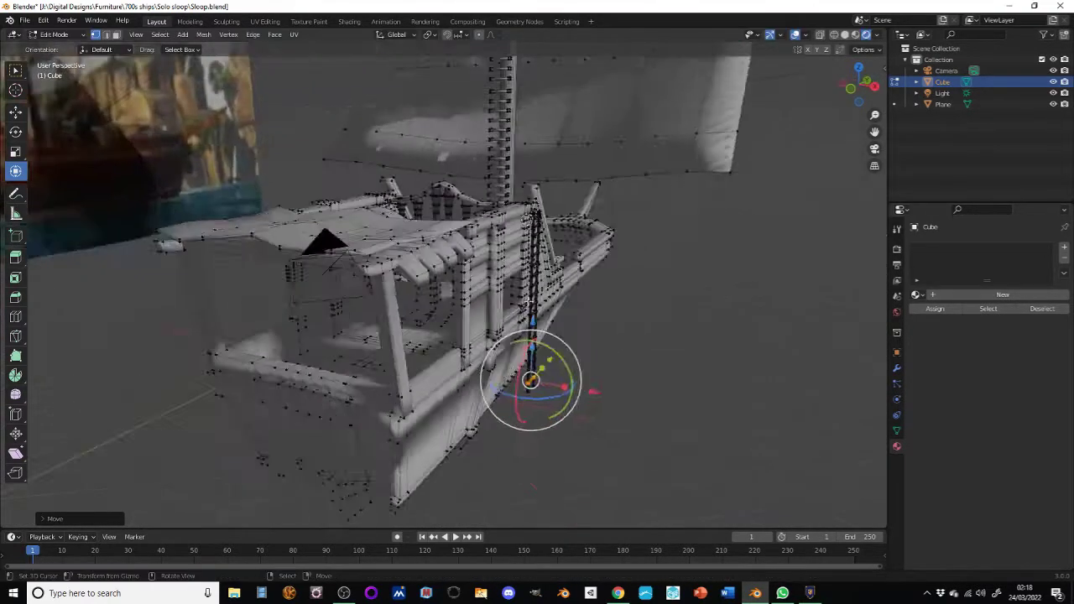
pyautogui.scroll(4, 518, 238)
pyautogui.press('l')
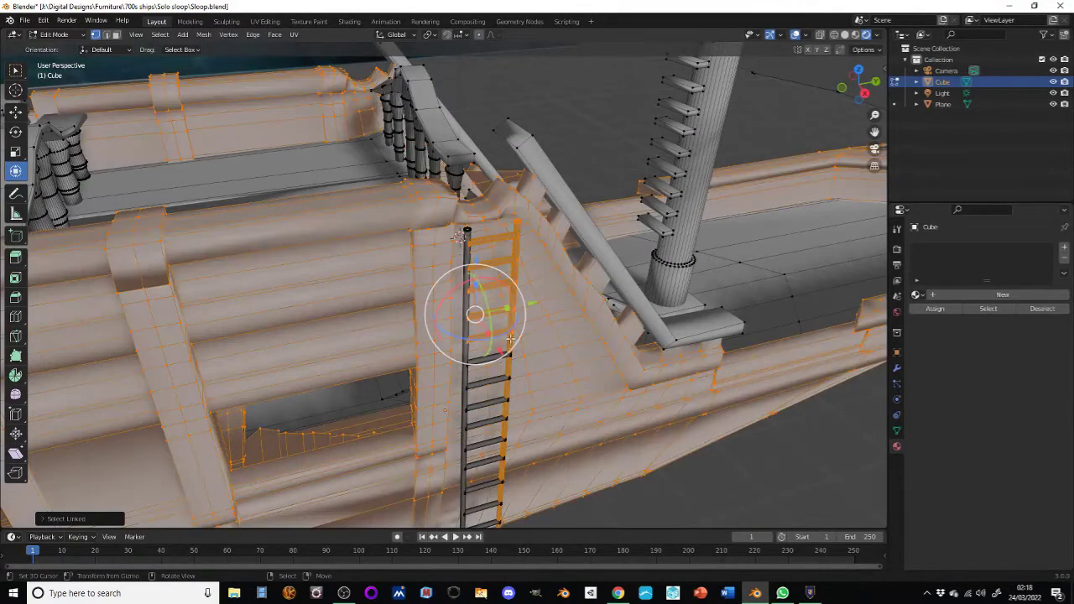
pyautogui.hotkey('shift', 'l')
pyautogui.moveTo(503, 352); pyautogui.dragTo(475, 386, button='middle')
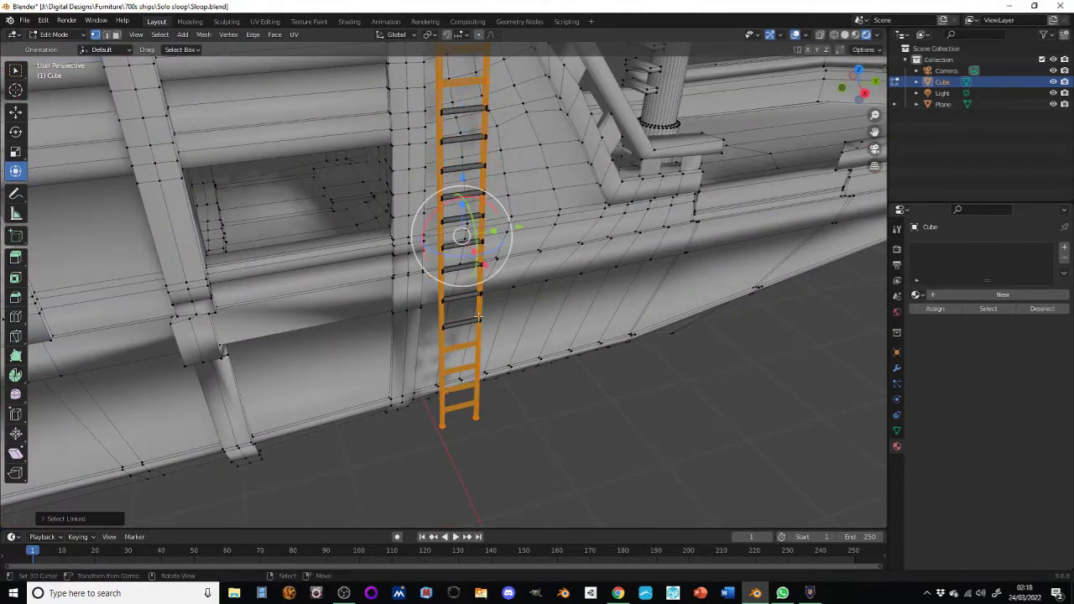
# Separate the ladder into its own object and frame it in Edit Mode.
pyautogui.press('p')
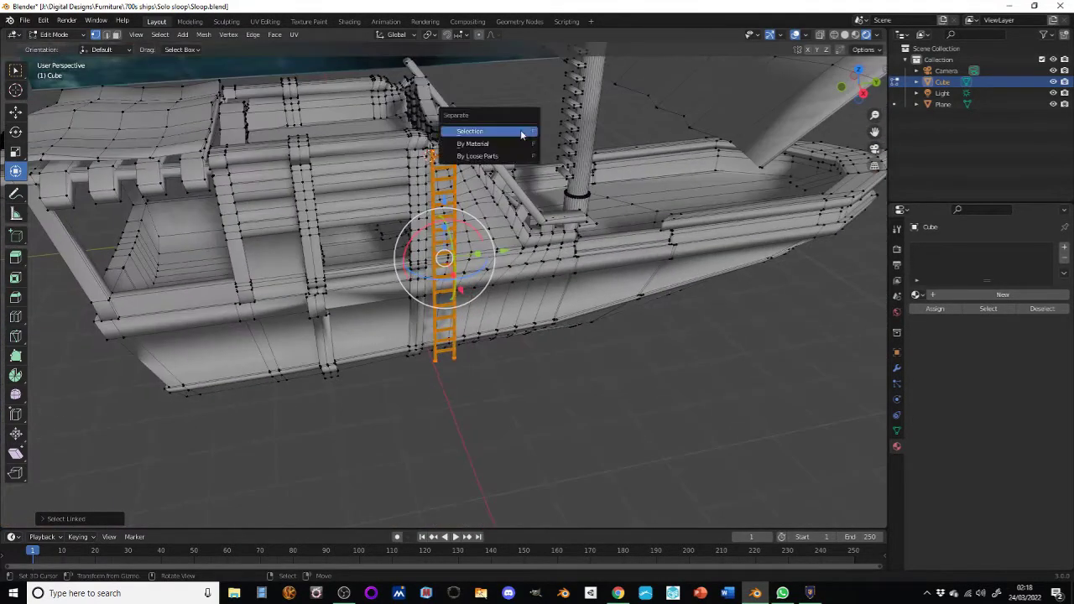
pyautogui.click(532, 127)
pyautogui.press('Tab')
pyautogui.click(436, 251)
pyautogui.moveTo(436, 251); pyautogui.dragTo(491, 215, button='middle')
pyautogui.press('Tab')
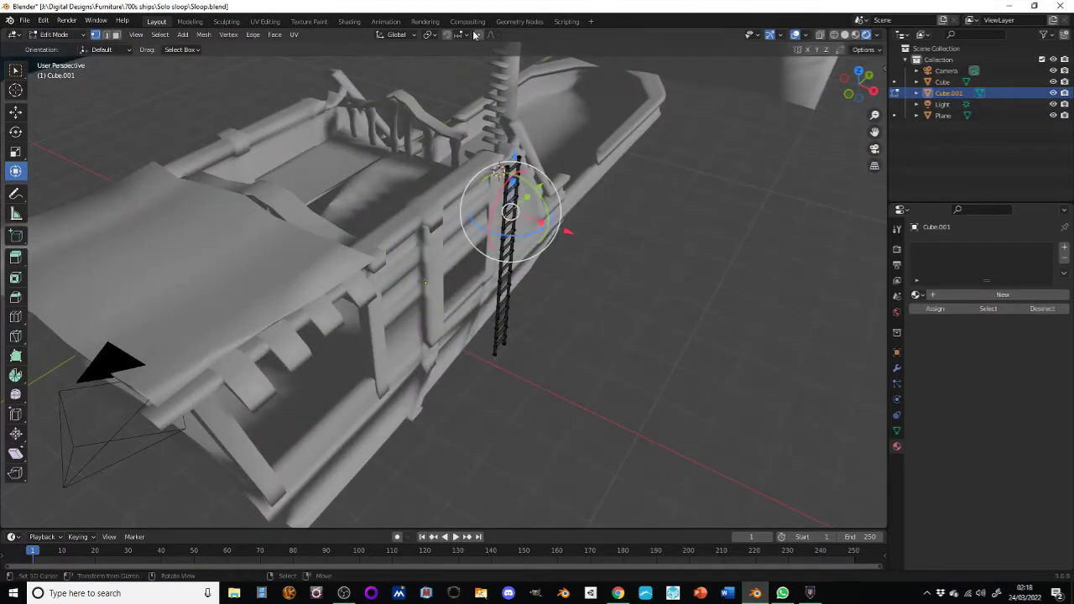
pyautogui.click(567, 230)
pyautogui.press('KP_Decimal')
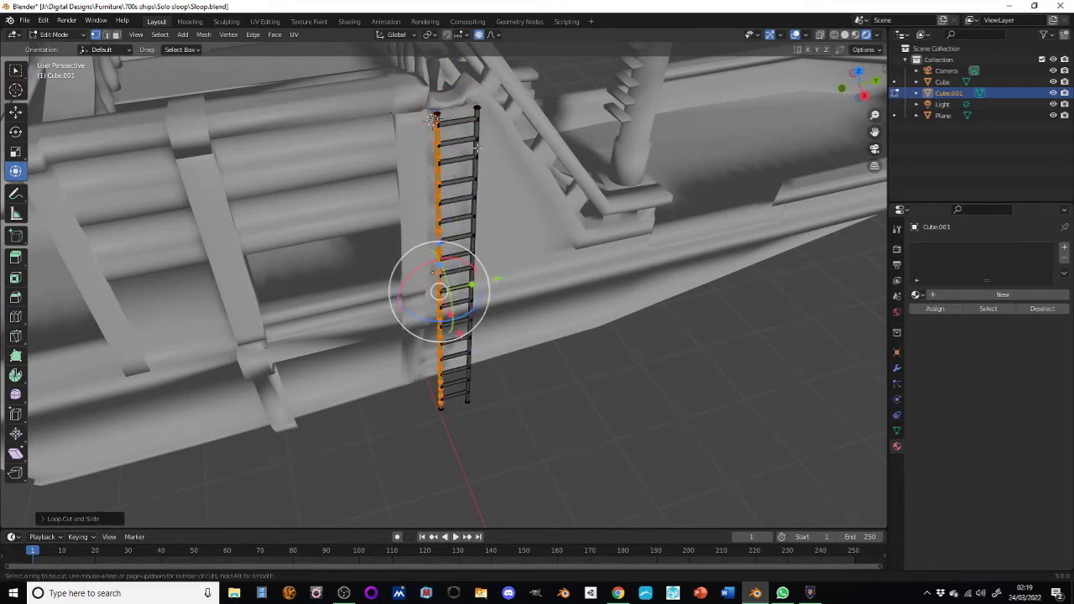
# Bend the ladder's rungs into a slight wave using proportional moves.
pyautogui.press('g')
pyautogui.press('g')
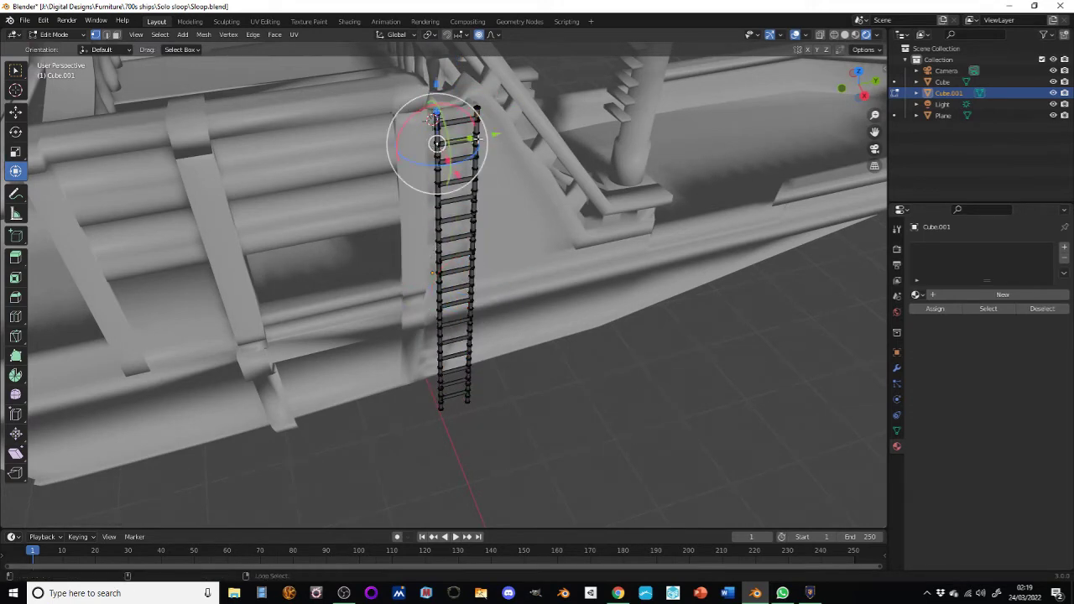
pyautogui.moveTo(435, 118); pyautogui.dragTo(500, 132, button='middle')
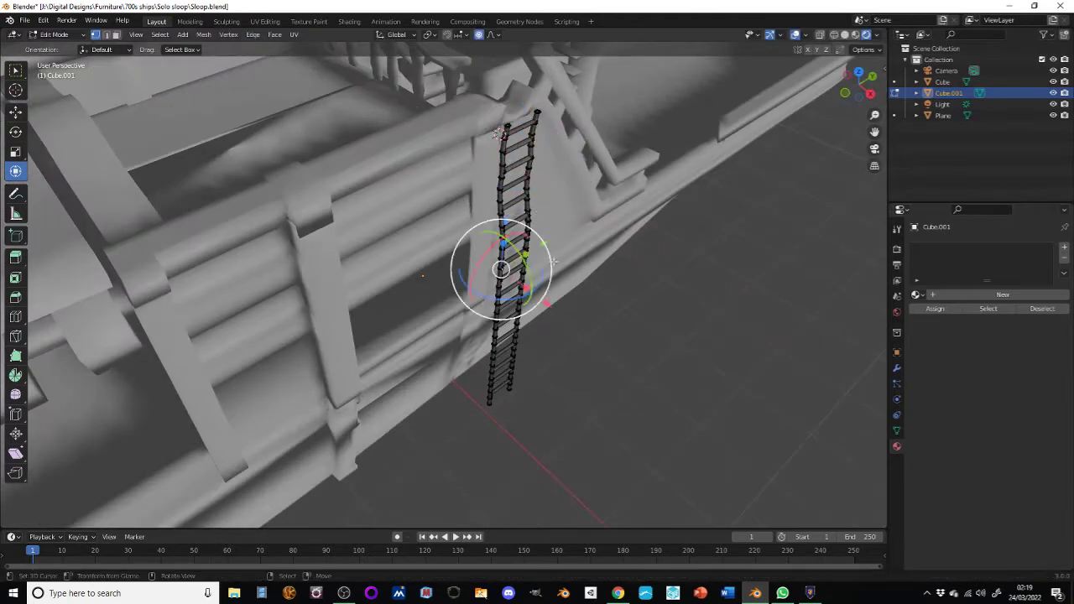
pyautogui.press('g')
pyautogui.click(537, 319)
pyautogui.press('g')
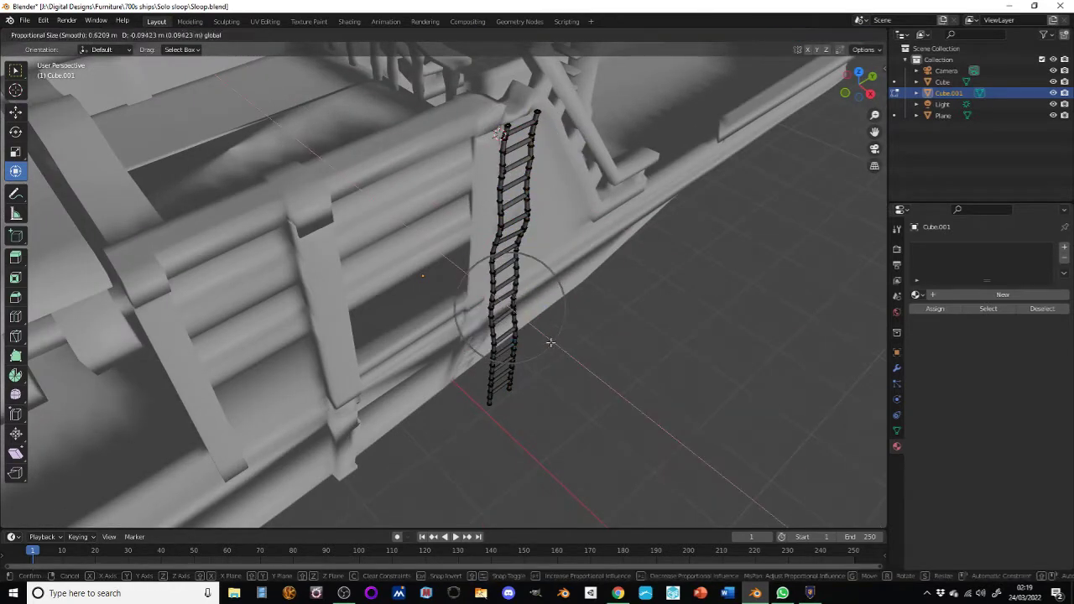
pyautogui.click(556, 382)
pyautogui.press('g')
pyautogui.click(537, 386)
pyautogui.moveTo(537, 386); pyautogui.dragTo(424, 246, button='middle')
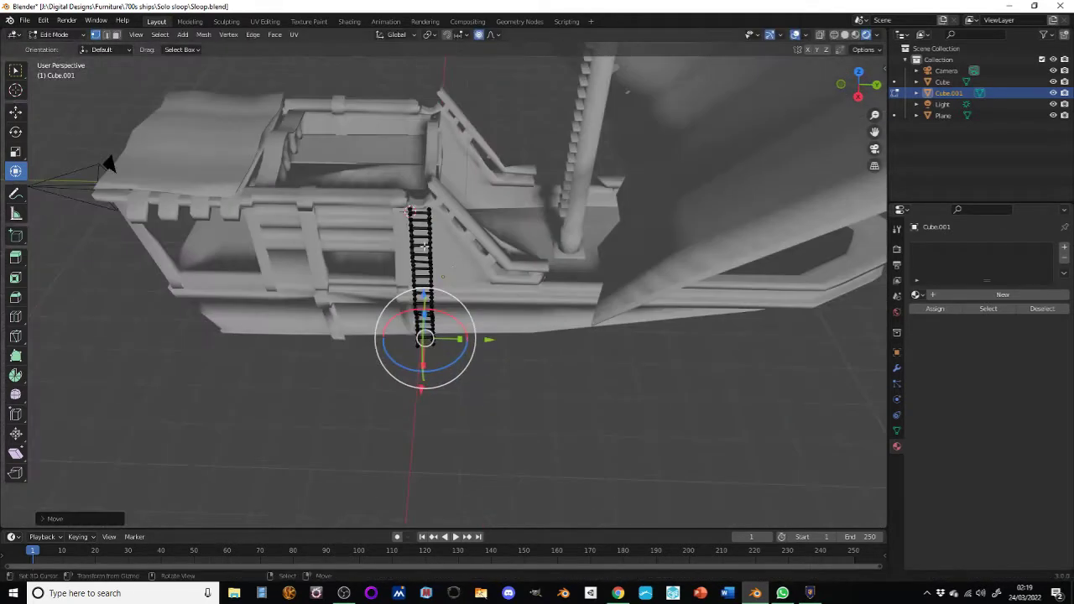
# Duplicate the ladder and turn the copy 180° around Z.
pyautogui.click(60, 47)
pyautogui.hotkey('shift', 'd')
pyautogui.rightClick(499, 242)
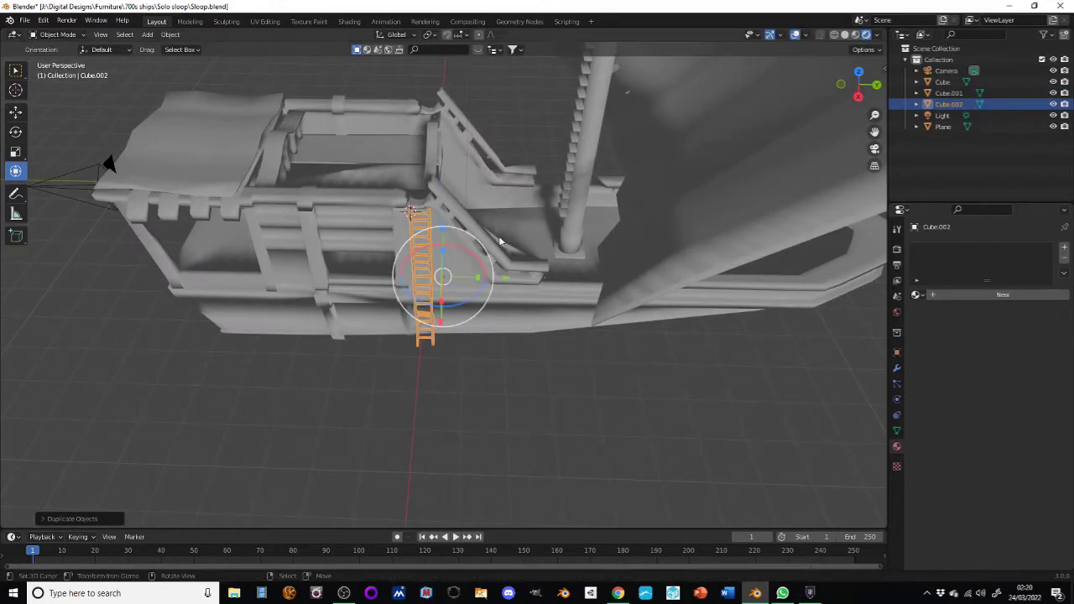
pyautogui.rightClick(499, 237)
pyautogui.moveTo(499, 238)
pyautogui.mouseDown(button='middle')
pyautogui.moveTo(647, 229)
pyautogui.moveTo(380, 299)
pyautogui.moveTo(652, 168)
pyautogui.moveTo(510, 340)
pyautogui.moveTo(371, 285)
pyautogui.moveTo(470, 277)
pyautogui.mouseUp(button='middle')
# Unwrap both ladders' UVs with Cube Projection.
pyautogui.click(509, 344)
pyautogui.click(53, 59)
pyautogui.click(294, 34)
pyautogui.press('u')
pyautogui.click(372, 177)
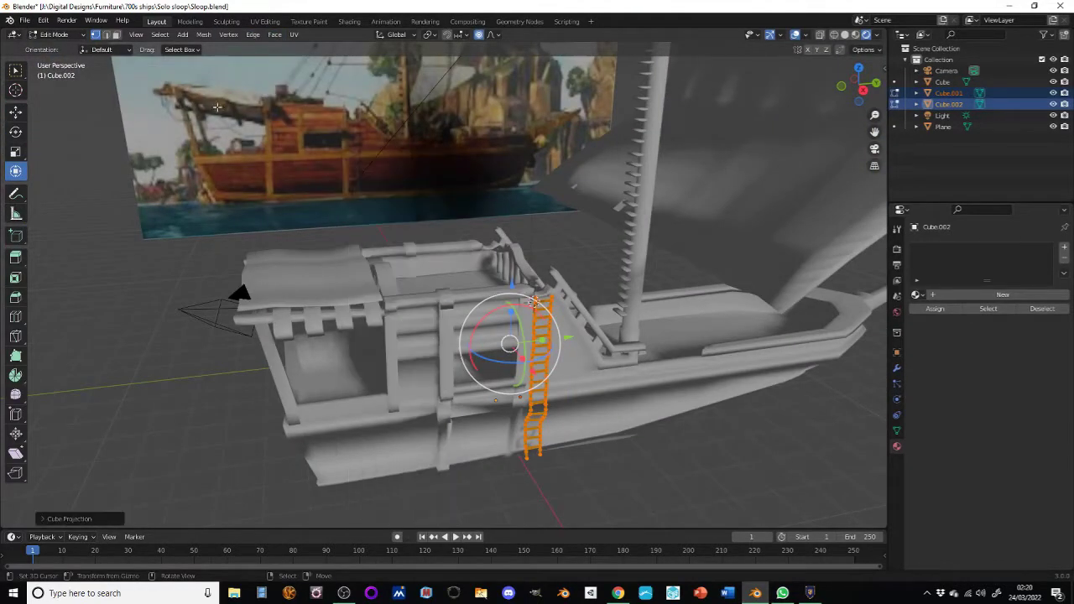
pyautogui.press('Tab')
pyautogui.moveTo(373, 183)
pyautogui.mouseDown(button='middle')
pyautogui.moveTo(519, 196)
pyautogui.moveTo(514, 362)
pyautogui.moveTo(462, 234)
pyautogui.moveTo(468, 278)
pyautogui.moveTo(482, 286)
pyautogui.moveTo(629, 259)
pyautogui.moveTo(625, 353)
pyautogui.moveTo(553, 395)
pyautogui.moveTo(513, 467)
pyautogui.moveTo(592, 233)
pyautogui.moveTo(438, 364)
pyautogui.moveTo(589, 358)
pyautogui.moveTo(509, 433)
pyautogui.moveTo(620, 333)
pyautogui.moveTo(551, 223)
pyautogui.moveTo(504, 252)
pyautogui.mouseUp(button='middle')
pyautogui.click(518, 196)
# Select the mast, switch to Edit Mode and pick a vertical edge loop on it.
pyautogui.scroll(3, 628, 258)
pyautogui.click(614, 283)
pyautogui.click(53, 34)
pyautogui.click(53, 55)
pyautogui.keyDown('alt'); pyautogui.click(625, 353); pyautogui.keyUp('alt')
pyautogui.scroll(5, 620, 334)
pyautogui.moveTo(463, 358)
pyautogui.mouseDown(button='middle')
pyautogui.moveTo(479, 343)
pyautogui.moveTo(406, 295)
pyautogui.mouseUp(button='middle')
# Circle-select the vertices of the lower mast section.
pyautogui.press('c')
pyautogui.rightClick(509, 357)
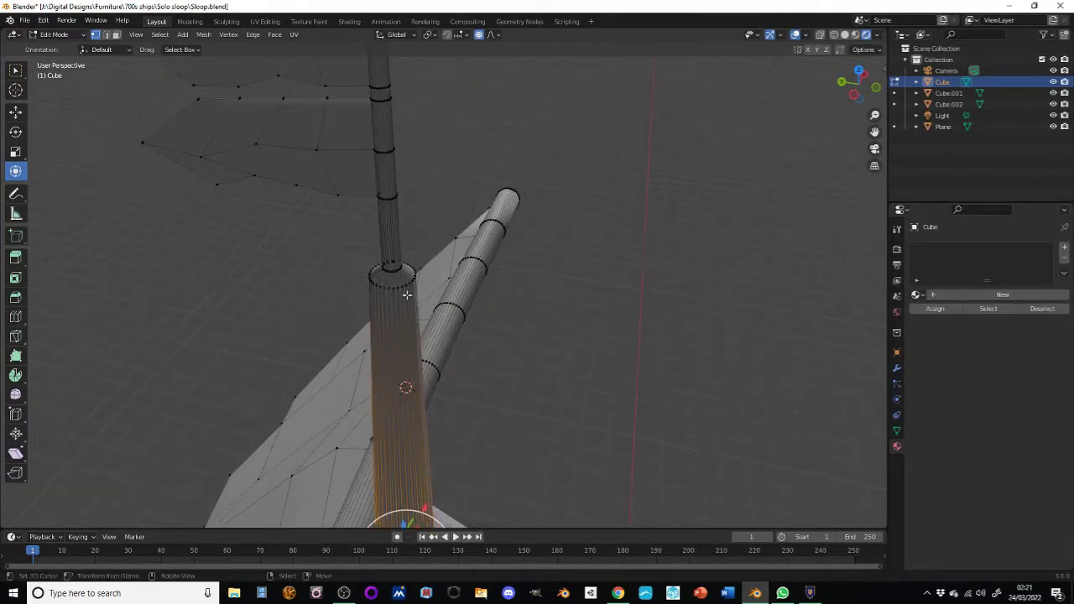
pyautogui.rightClick(434, 250)
pyautogui.moveTo(618, 297)
pyautogui.mouseDown(button='middle')
pyautogui.moveTo(518, 307)
pyautogui.moveTo(343, 259)
pyautogui.moveTo(360, 286)
pyautogui.mouseUp(button='middle')
pyautogui.press('c')
pyautogui.rightClick(150, 295)
pyautogui.moveTo(149, 296); pyautogui.dragTo(309, 290, button='middle')
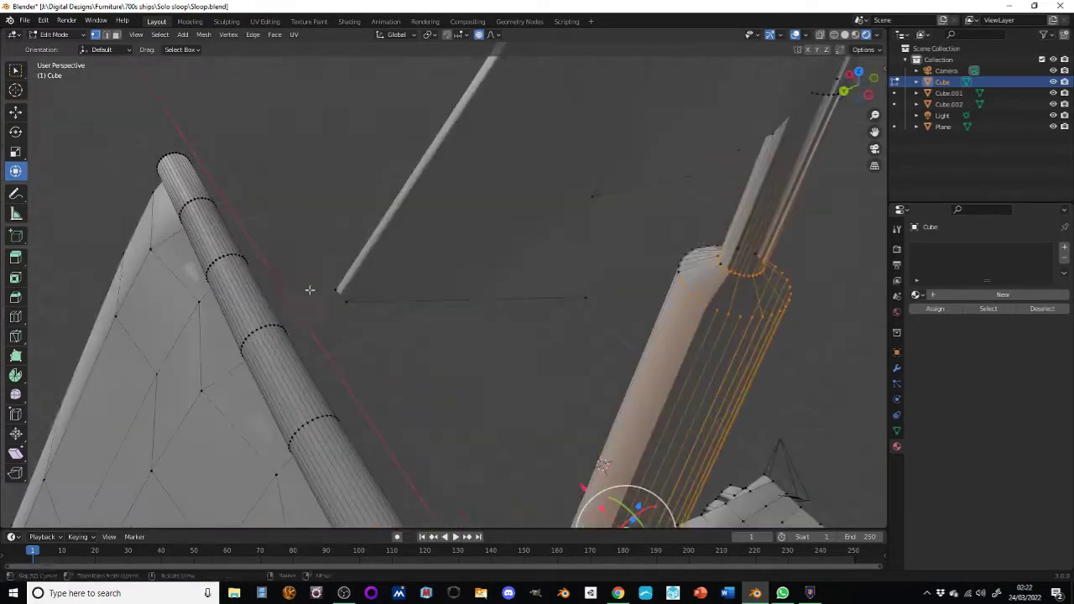
pyautogui.moveTo(681, 269)
pyautogui.mouseDown(button='middle')
pyautogui.moveTo(643, 297)
pyautogui.moveTo(300, 351)
pyautogui.mouseUp(button='middle')
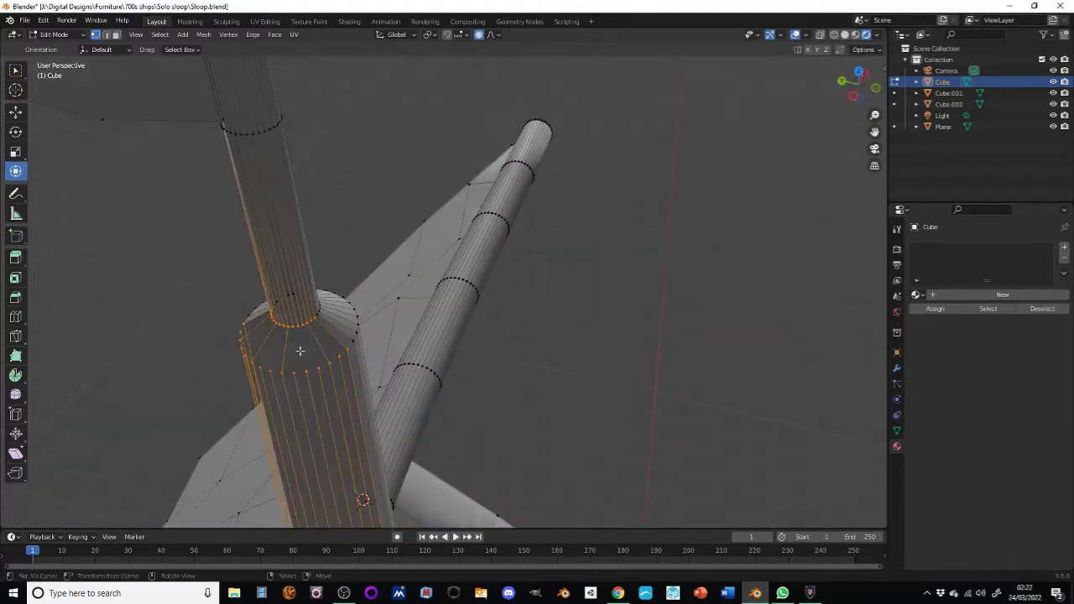
pyautogui.moveTo(271, 311); pyautogui.dragTo(511, 251, button='middle')
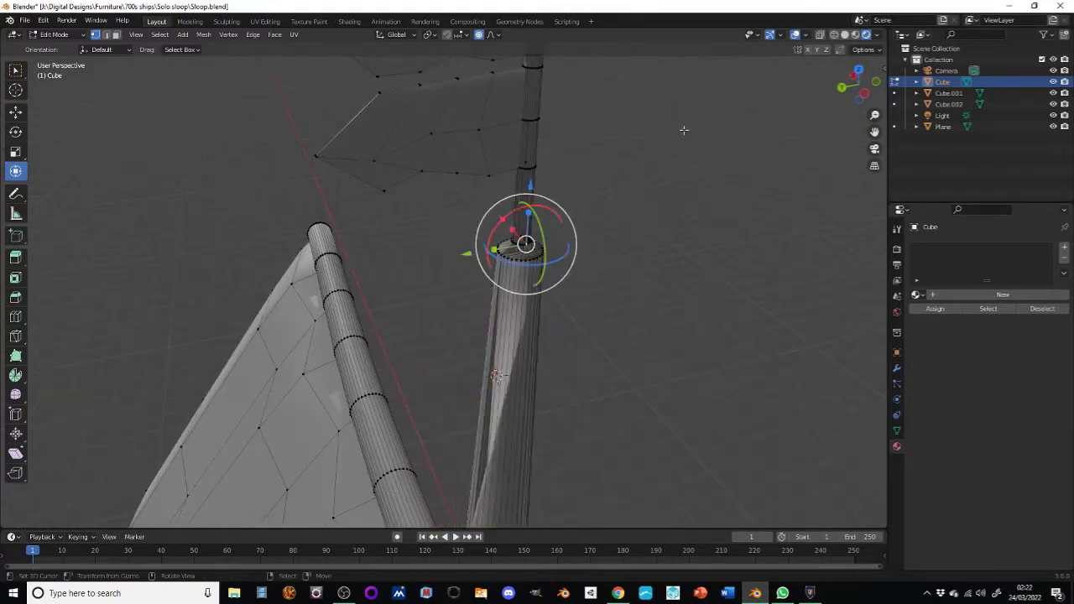
pyautogui.moveTo(607, 253)
pyautogui.mouseDown(button='middle')
pyautogui.moveTo(549, 259)
pyautogui.moveTo(551, 280)
pyautogui.moveTo(536, 286)
pyautogui.moveTo(545, 69)
pyautogui.moveTo(556, 92)
pyautogui.moveTo(545, 232)
pyautogui.moveTo(607, 213)
pyautogui.mouseUp(button='middle')
# Extrude the mast's end ring, widen it into a flared collar, and move it along Z.
pyautogui.press('e')
pyautogui.click(607, 213)
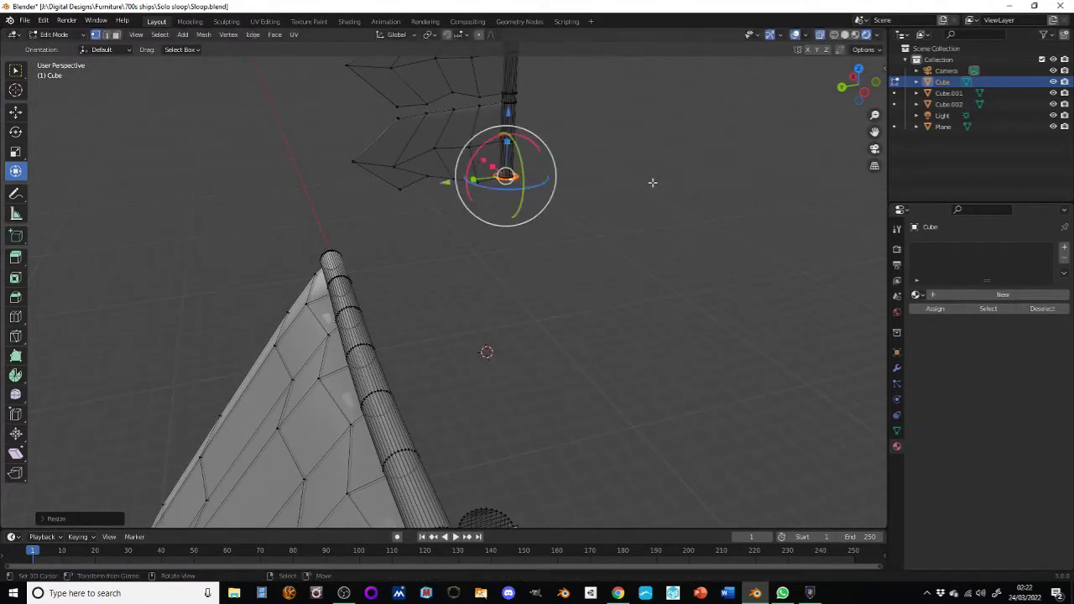
pyautogui.hotkey('ctrl', 'z')
pyautogui.moveTo(652, 182); pyautogui.dragTo(609, 328, button='middle')
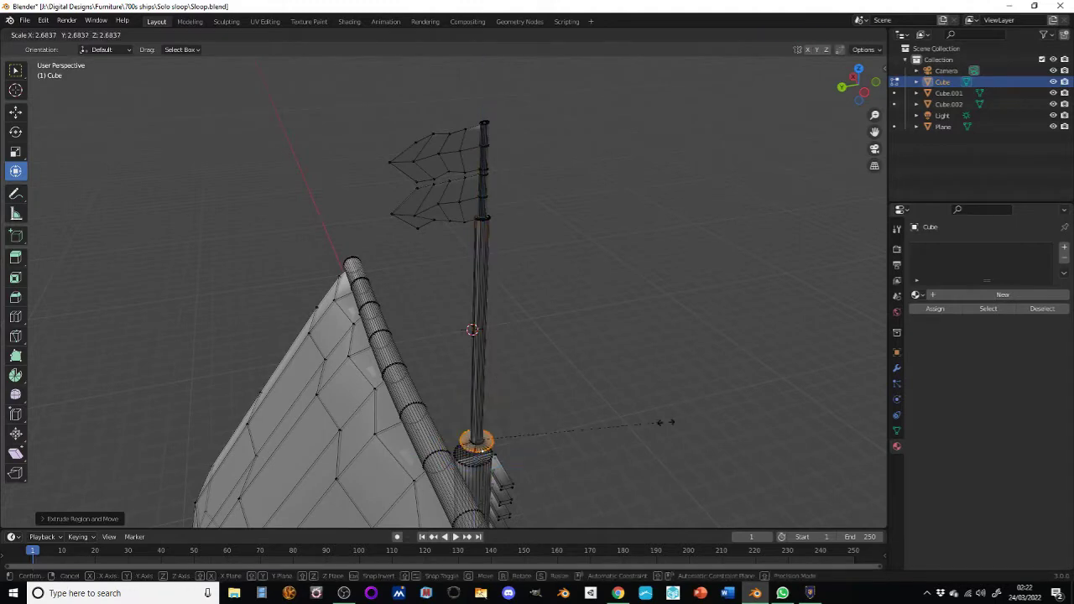
pyautogui.click(660, 422)
pyautogui.moveTo(487, 431); pyautogui.dragTo(510, 395, button='middle')
pyautogui.scroll(5, 510, 396)
pyautogui.press('g')
pyautogui.press('z')
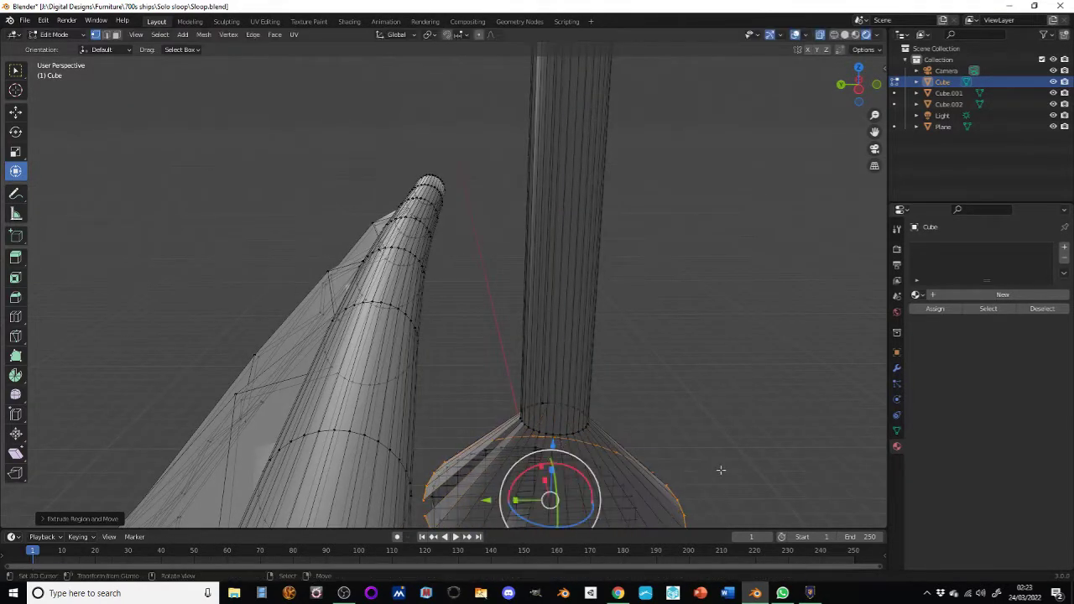
# Select edges on the mast ring and reposition that part of the mast.
pyautogui.moveTo(720, 470); pyautogui.dragTo(672, 394, button='middle')
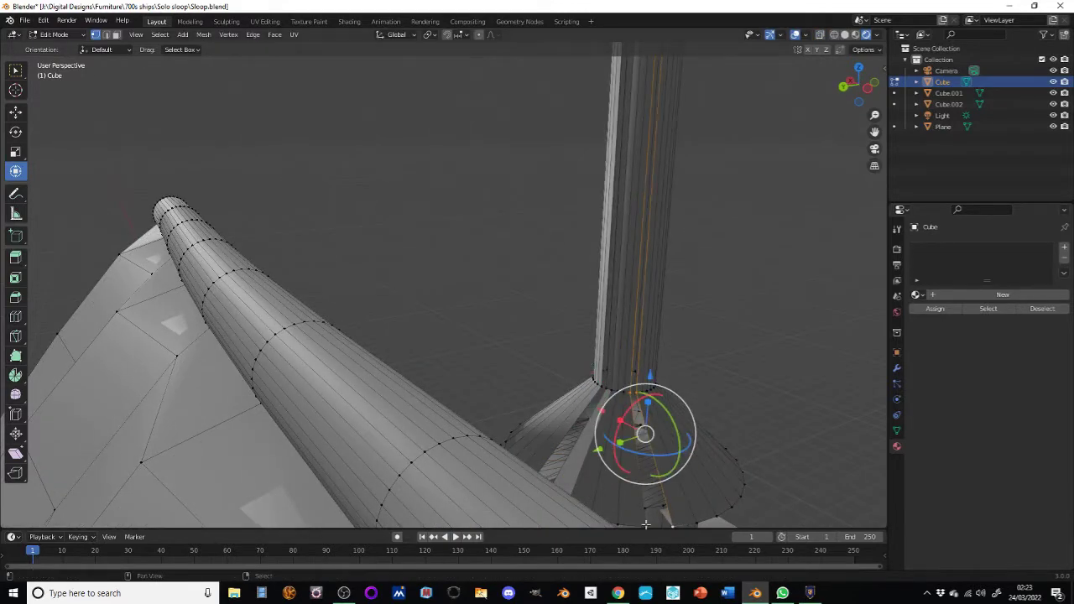
pyautogui.moveTo(672, 523)
pyautogui.mouseDown(button='middle')
pyautogui.moveTo(465, 490)
pyautogui.moveTo(515, 205)
pyautogui.mouseUp(button='middle')
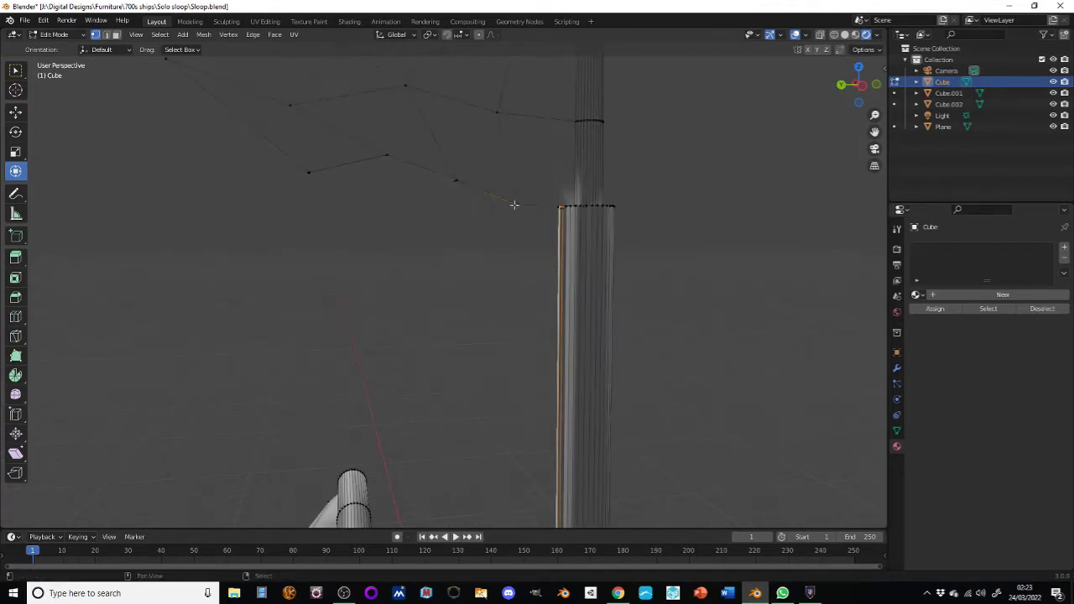
pyautogui.moveTo(601, 219); pyautogui.dragTo(720, 203, button='middle')
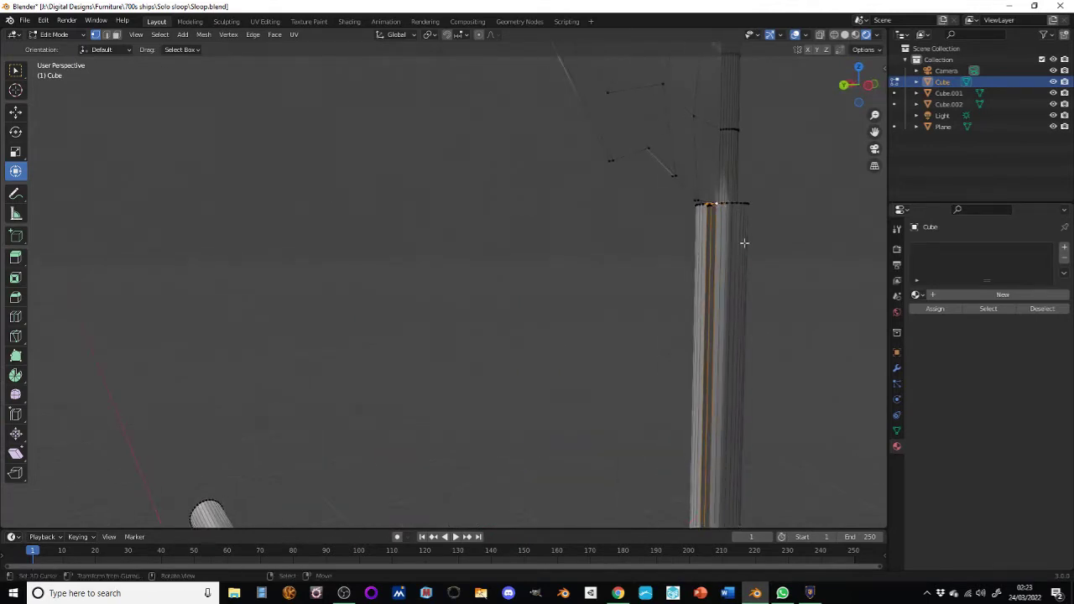
pyautogui.moveTo(743, 243); pyautogui.dragTo(624, 191, button='middle')
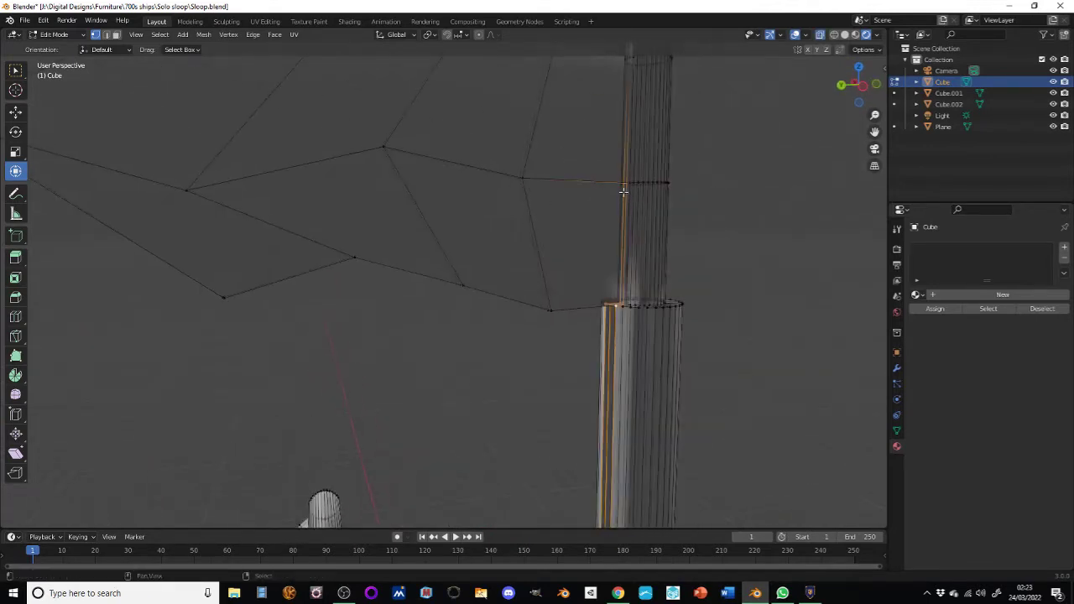
pyautogui.moveTo(776, 182)
pyautogui.mouseDown(button='middle')
pyautogui.moveTo(566, 458)
pyautogui.moveTo(477, 356)
pyautogui.moveTo(451, 272)
pyautogui.mouseUp(button='middle')
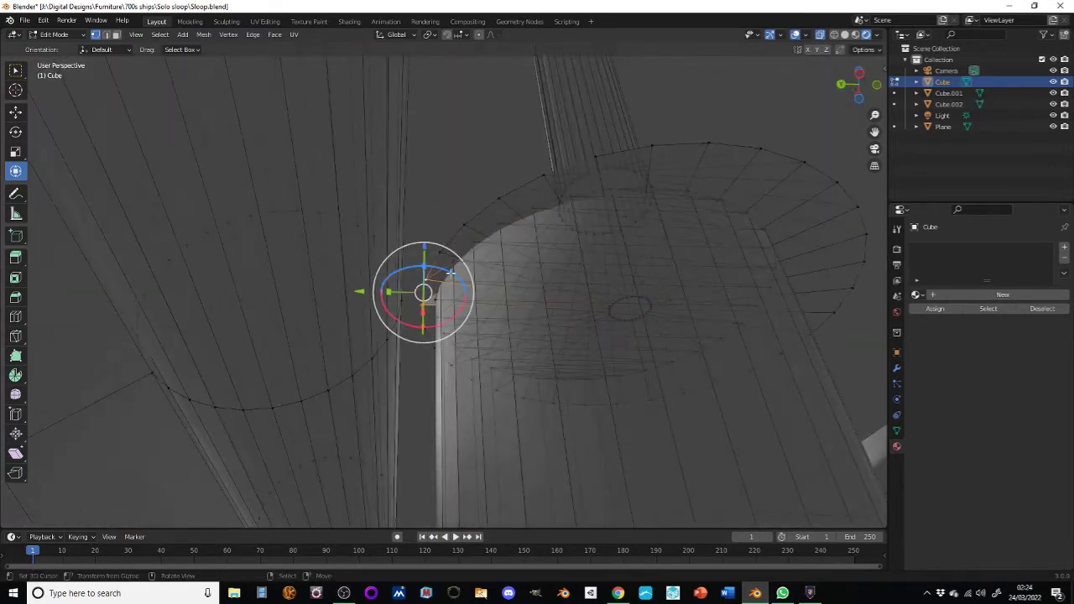
pyautogui.click(427, 293)
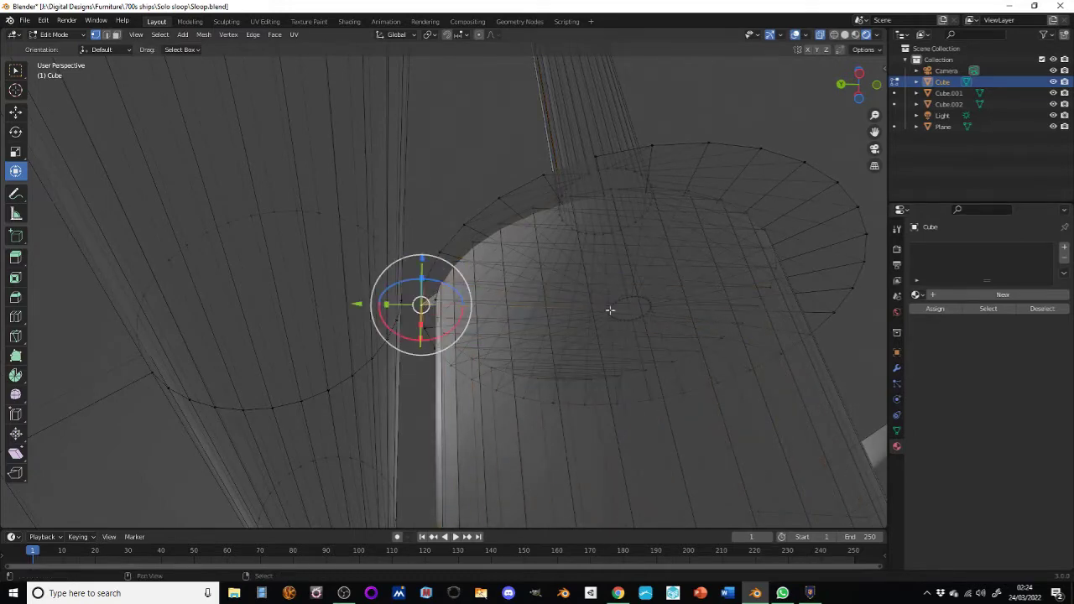
pyautogui.moveTo(448, 289)
pyautogui.mouseDown(button='middle')
pyautogui.moveTo(621, 274)
pyautogui.moveTo(208, 513)
pyautogui.moveTo(493, 396)
pyautogui.moveTo(588, 290)
pyautogui.moveTo(723, 353)
pyautogui.mouseUp(button='middle')
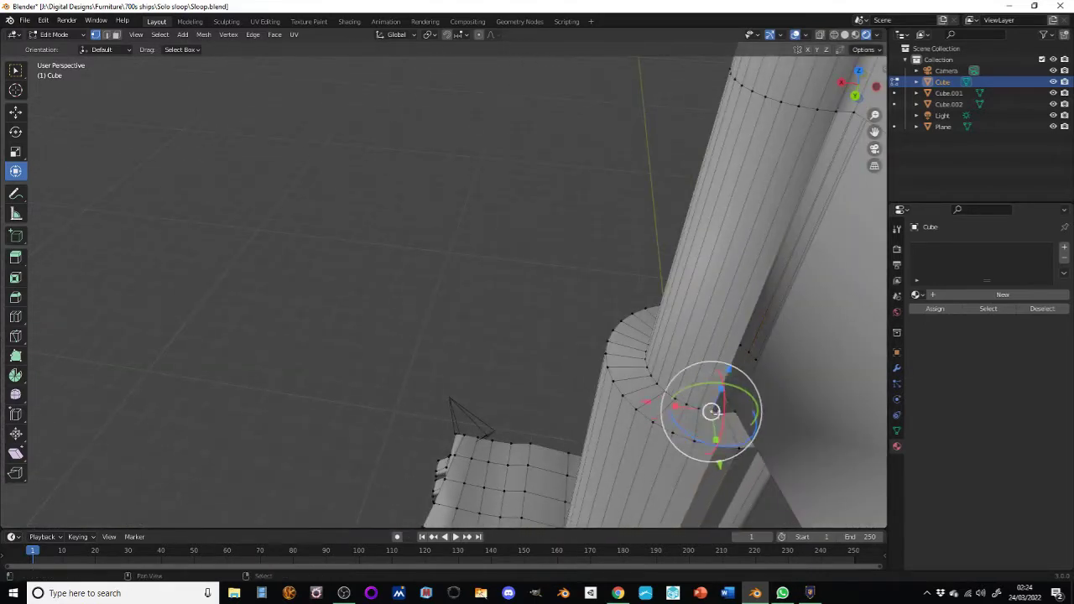
pyautogui.moveTo(711, 411); pyautogui.dragTo(751, 339)
pyautogui.moveTo(783, 379); pyautogui.dragTo(741, 409)
pyautogui.hotkey('ctrl', 'z')
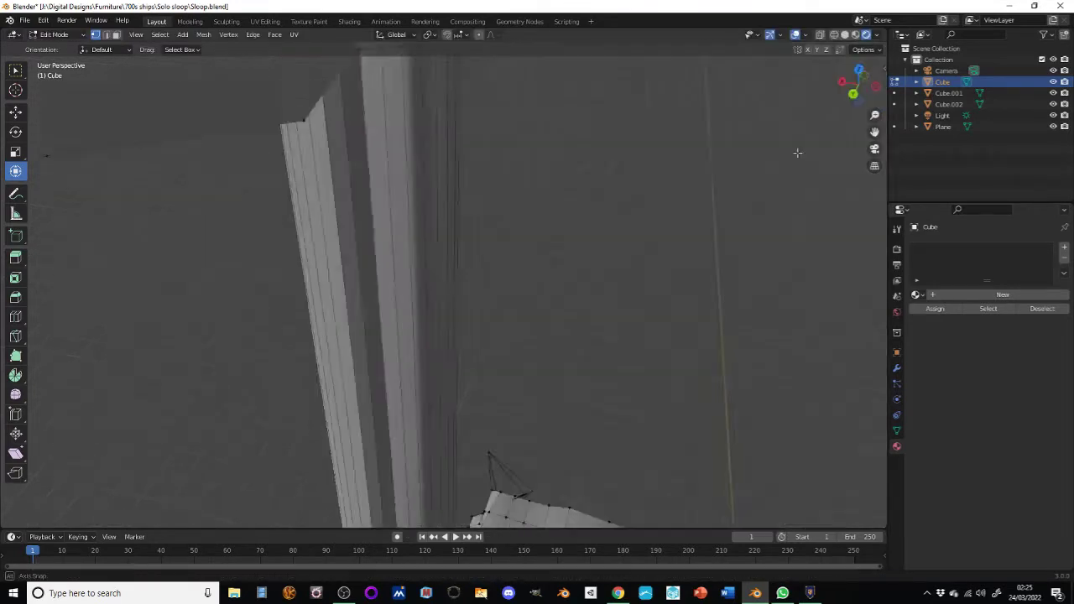
# Select the whole mast mesh and apply Face Data > Reverse UVs.
pyautogui.moveTo(821, 81)
pyautogui.mouseDown(button='middle')
pyautogui.moveTo(753, 242)
pyautogui.moveTo(640, 227)
pyautogui.mouseUp(button='middle')
pyautogui.press('a')
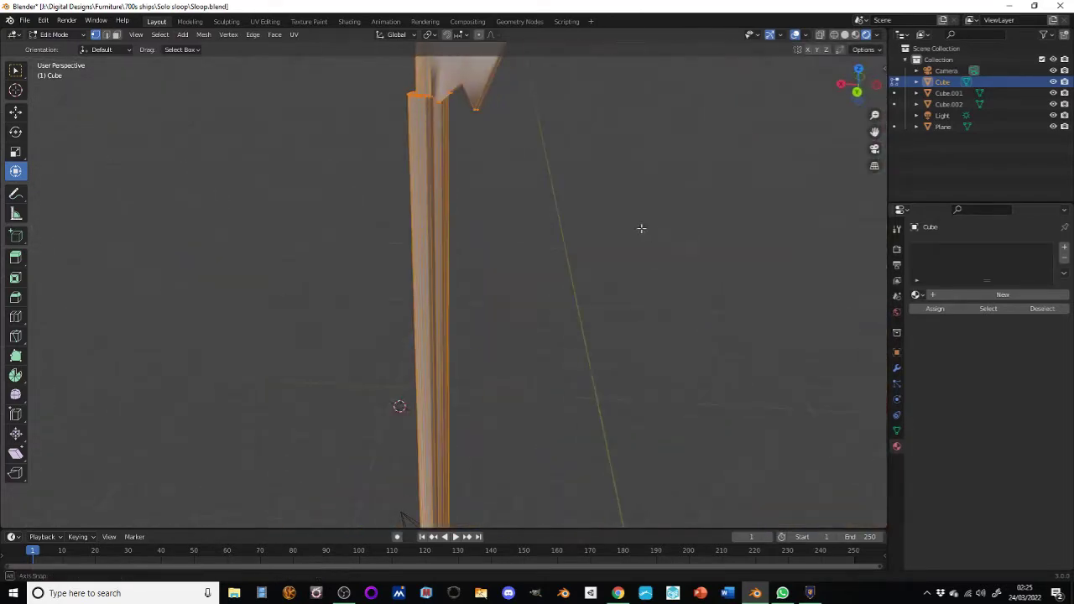
pyautogui.click(274, 34)
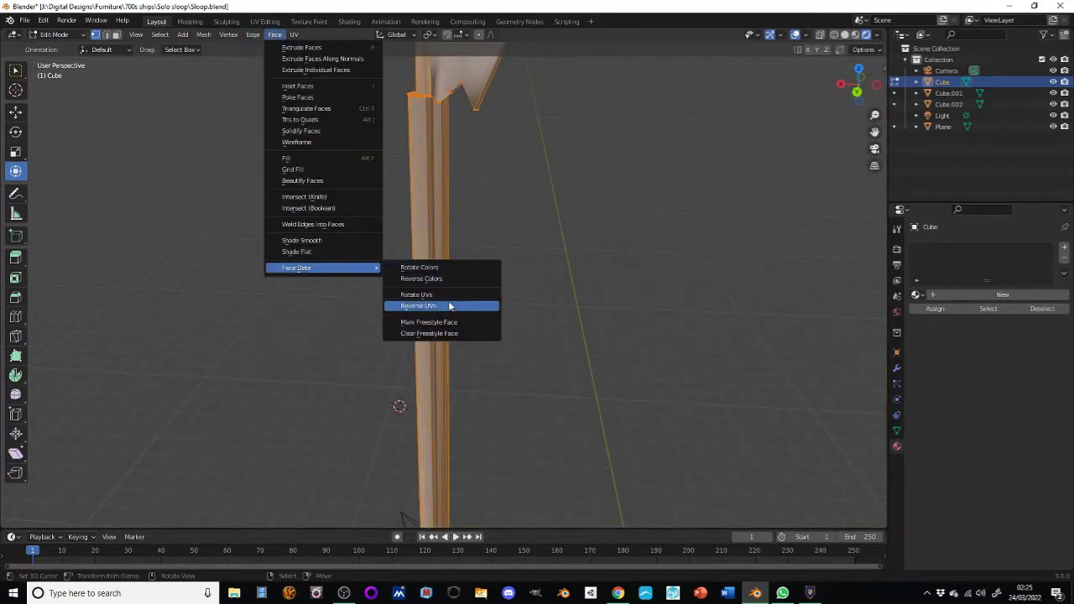
pyautogui.click(449, 306)
pyautogui.click(274, 35)
pyautogui.moveTo(319, 252)
pyautogui.mouseDown(button='middle')
pyautogui.moveTo(391, 232)
pyautogui.moveTo(396, 243)
pyautogui.moveTo(405, 223)
pyautogui.moveTo(393, 288)
pyautogui.moveTo(499, 281)
pyautogui.moveTo(534, 235)
pyautogui.moveTo(503, 252)
pyautogui.moveTo(554, 278)
pyautogui.mouseUp(button='middle')
# Select the cone's rim ring and scale it to reshape the flare.
pyautogui.scroll(3, 553, 277)
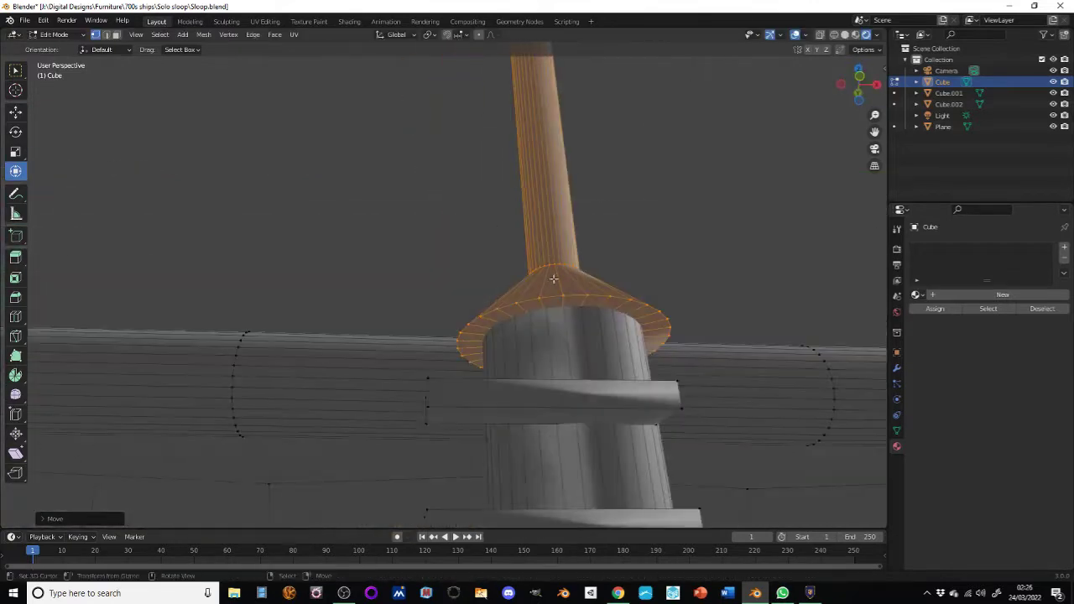
pyautogui.keyDown('alt'); pyautogui.click(562, 297); pyautogui.keyUp('alt')
pyautogui.press('s')
pyautogui.click(719, 319)
pyautogui.moveTo(720, 318); pyautogui.dragTo(573, 379, button='middle')
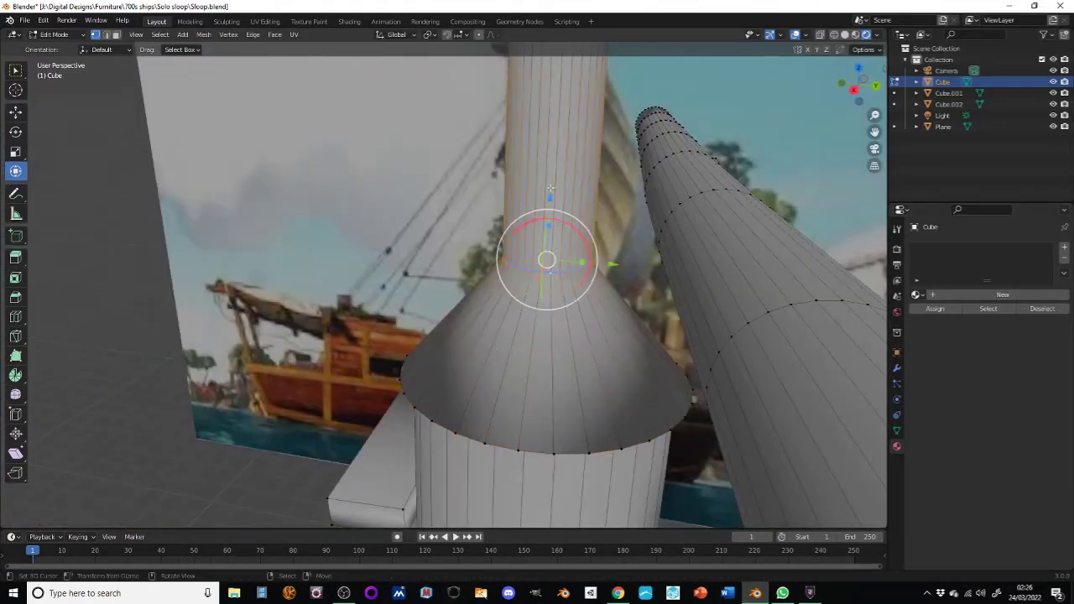
# Loop-cut the cone, enlarge a ring and raise it up the pole as the disc.
pyautogui.hotkey('ctrl', 'r')
pyautogui.click(550, 301)
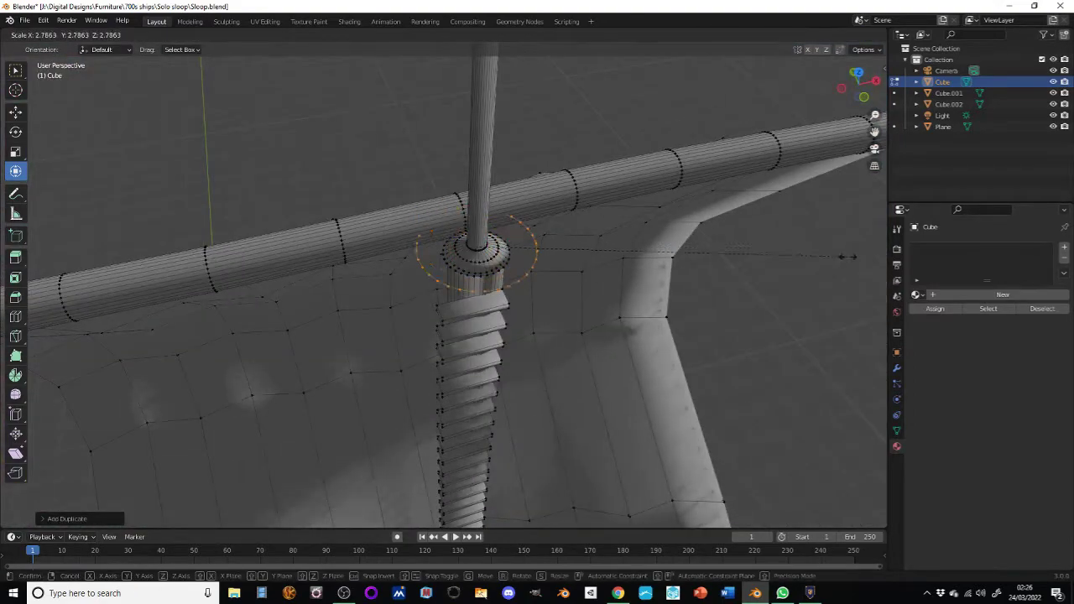
pyautogui.click(848, 256)
pyautogui.moveTo(847, 256); pyautogui.dragTo(493, 212, button='middle')
pyautogui.press('g')
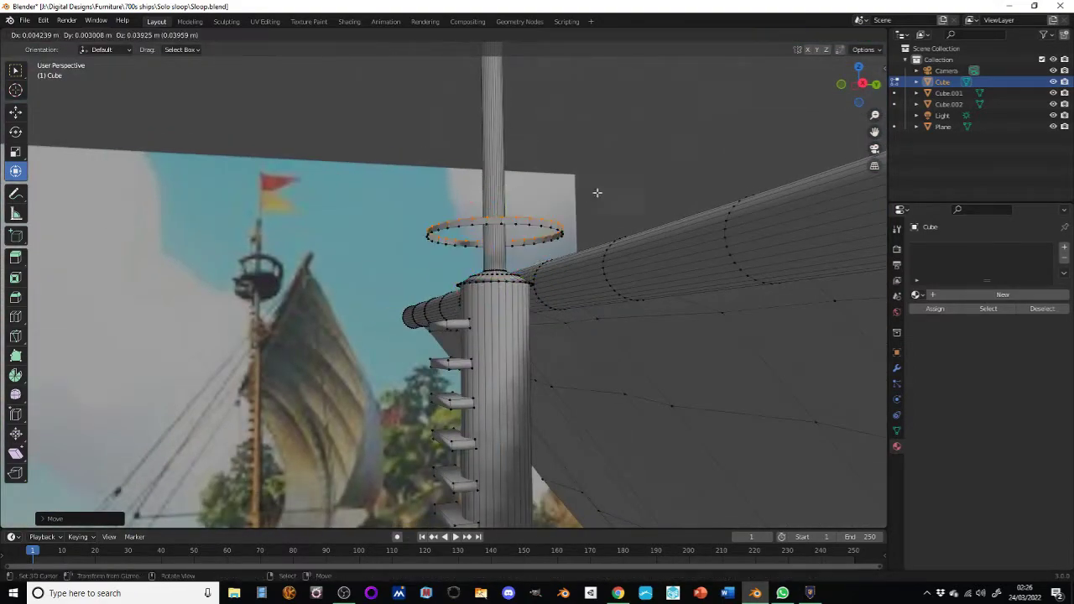
pyautogui.click(506, 226)
pyautogui.moveTo(506, 227); pyautogui.dragTo(445, 293, button='middle')
# Fill the ring into a flat disc face, extrude it and widen the disc around the mast.
pyautogui.press('3')
pyautogui.press('e')
pyautogui.click(444, 293)
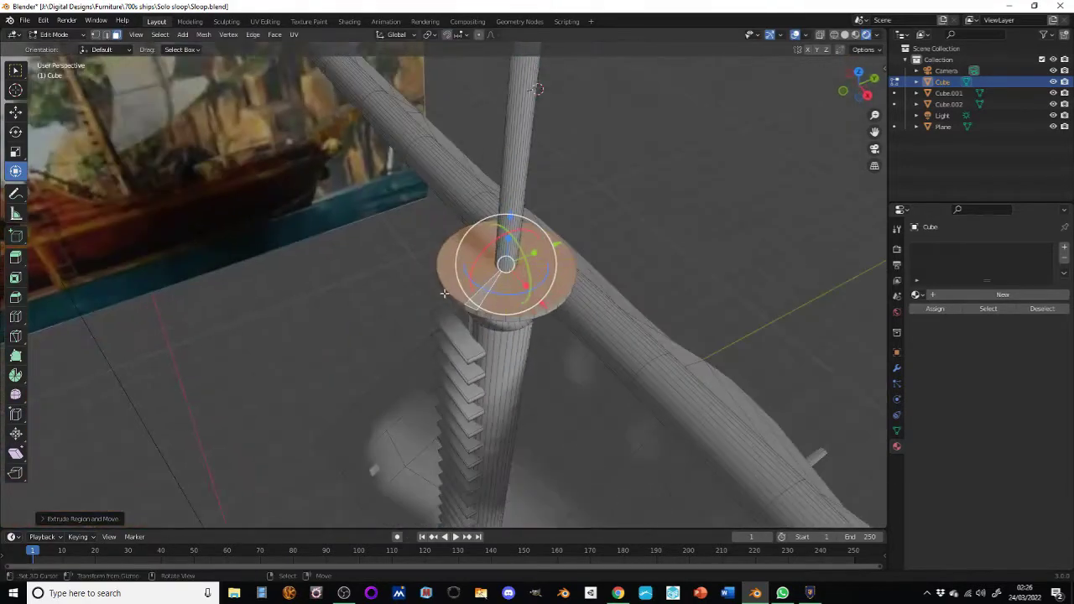
pyautogui.press('s')
pyautogui.click(503, 277)
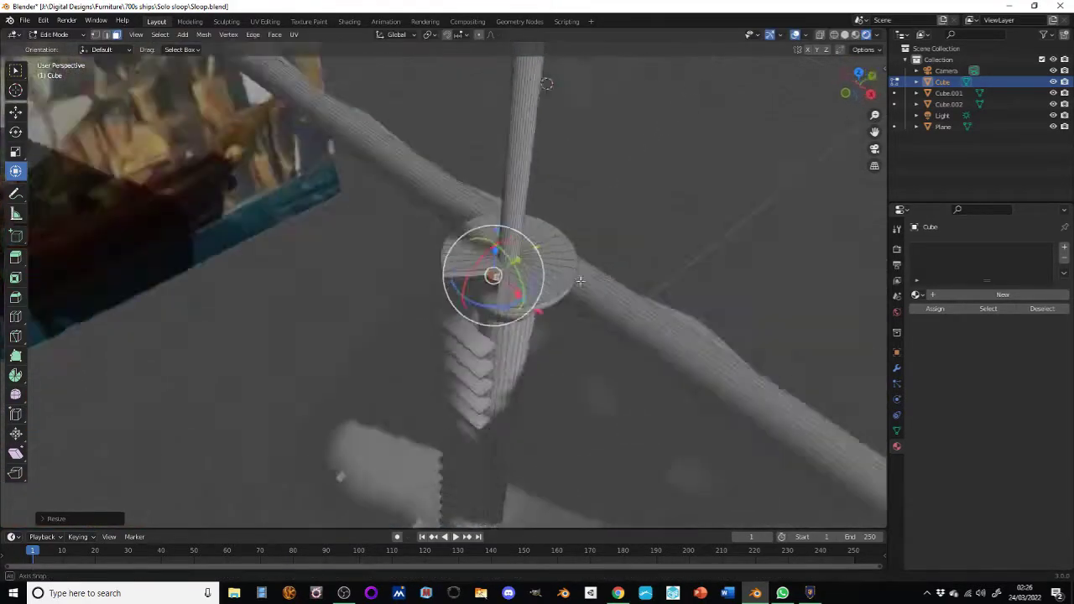
pyautogui.moveTo(504, 277)
pyautogui.mouseDown(button='middle')
pyautogui.moveTo(531, 284)
pyautogui.moveTo(541, 351)
pyautogui.mouseUp(button='middle')
# Slide the disc's edge loop and push its faces out along their normals.
pyautogui.press('g')
pyautogui.press('g')
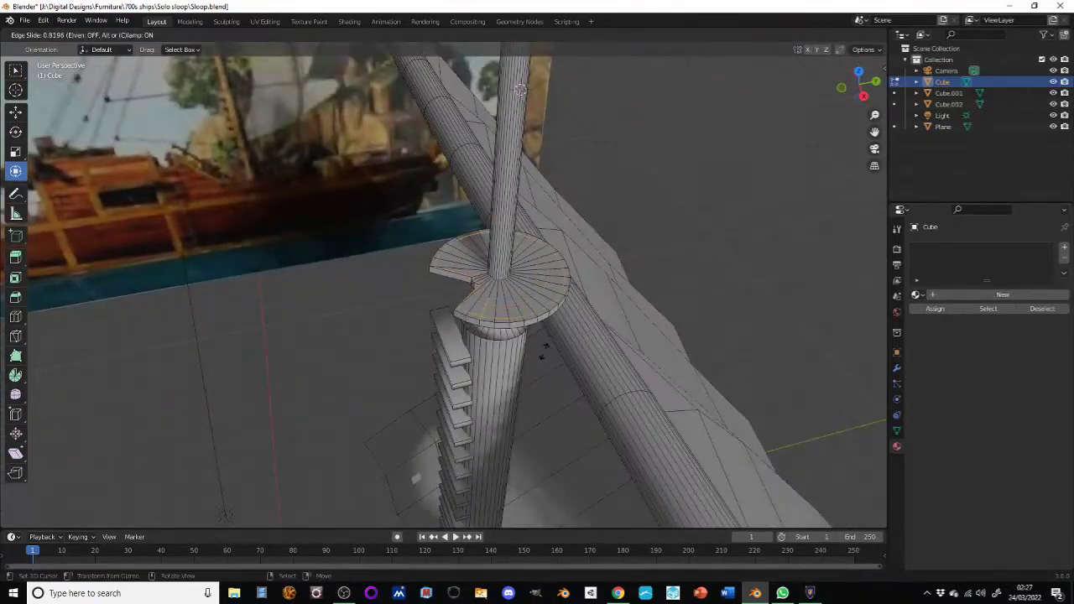
pyautogui.moveTo(526, 318); pyautogui.dragTo(496, 362, button='middle')
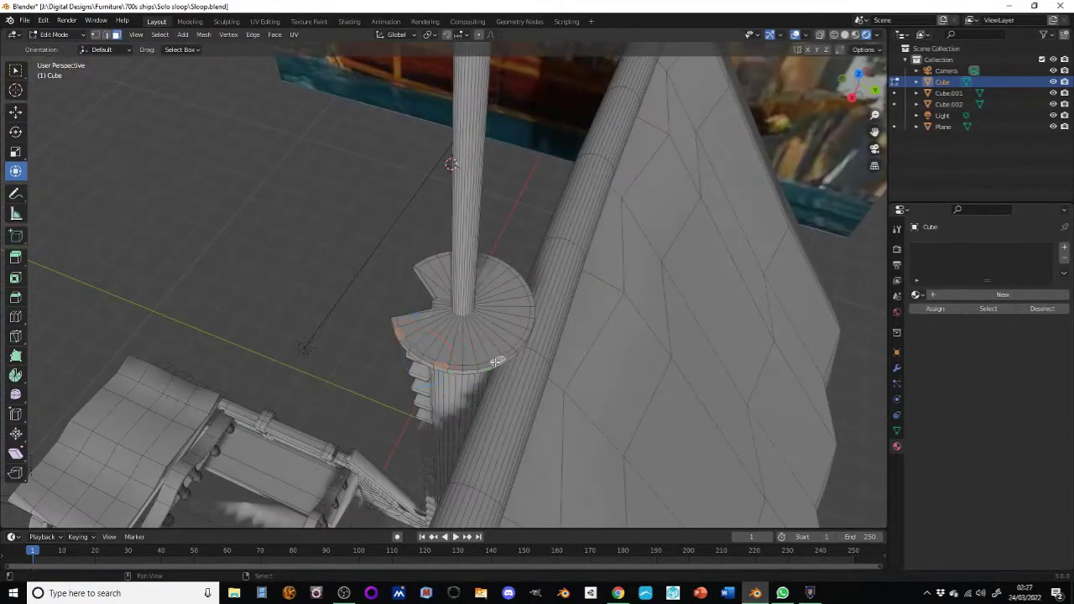
pyautogui.moveTo(508, 266)
pyautogui.mouseDown(button='middle')
pyautogui.moveTo(464, 238)
pyautogui.moveTo(577, 142)
pyautogui.moveTo(547, 268)
pyautogui.mouseUp(button='middle')
pyautogui.press('g')
pyautogui.press('Escape')
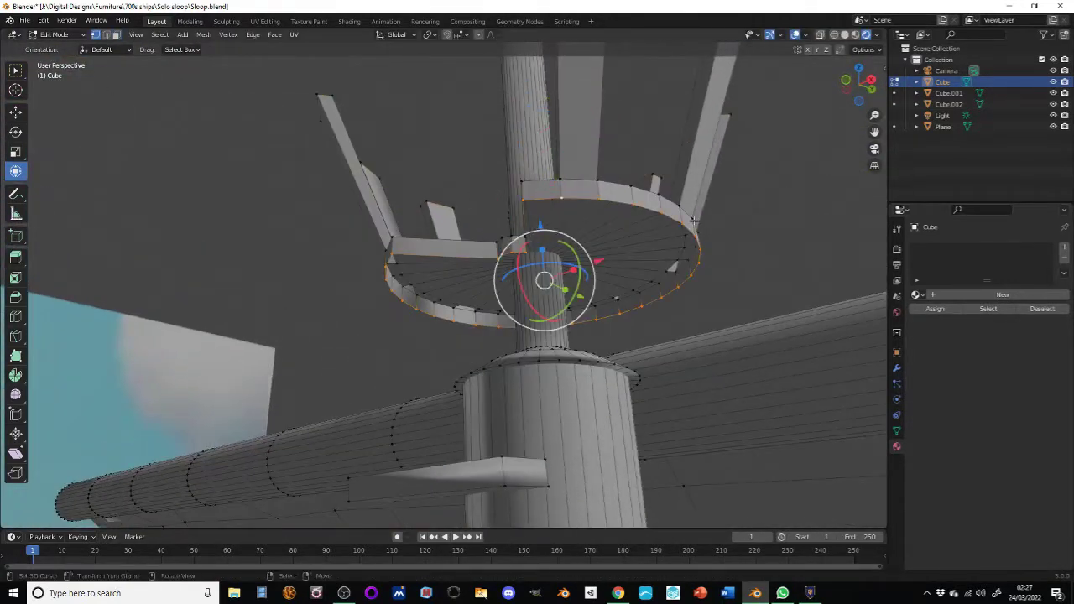
# Extrude the outer rim, raise the ring up the mast, then extrude and scale it again.
pyautogui.press('e')
pyautogui.moveTo(623, 277)
pyautogui.mouseDown(button='middle')
pyautogui.moveTo(467, 346)
pyautogui.moveTo(330, 346)
pyautogui.moveTo(503, 210)
pyautogui.mouseUp(button='middle')
pyautogui.moveTo(516, 193); pyautogui.dragTo(516, 80)
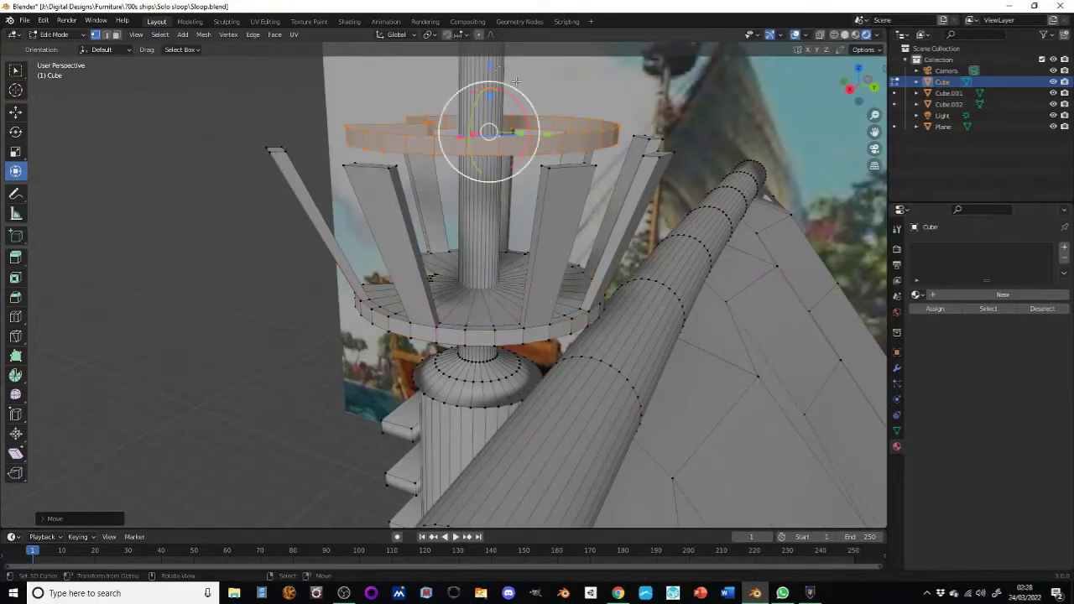
pyautogui.moveTo(515, 80)
pyautogui.mouseDown(button='middle')
pyautogui.moveTo(587, 167)
pyautogui.moveTo(726, 162)
pyautogui.moveTo(485, 199)
pyautogui.mouseUp(button='middle')
pyautogui.press('e')
pyautogui.press('s')
pyautogui.click(726, 162)
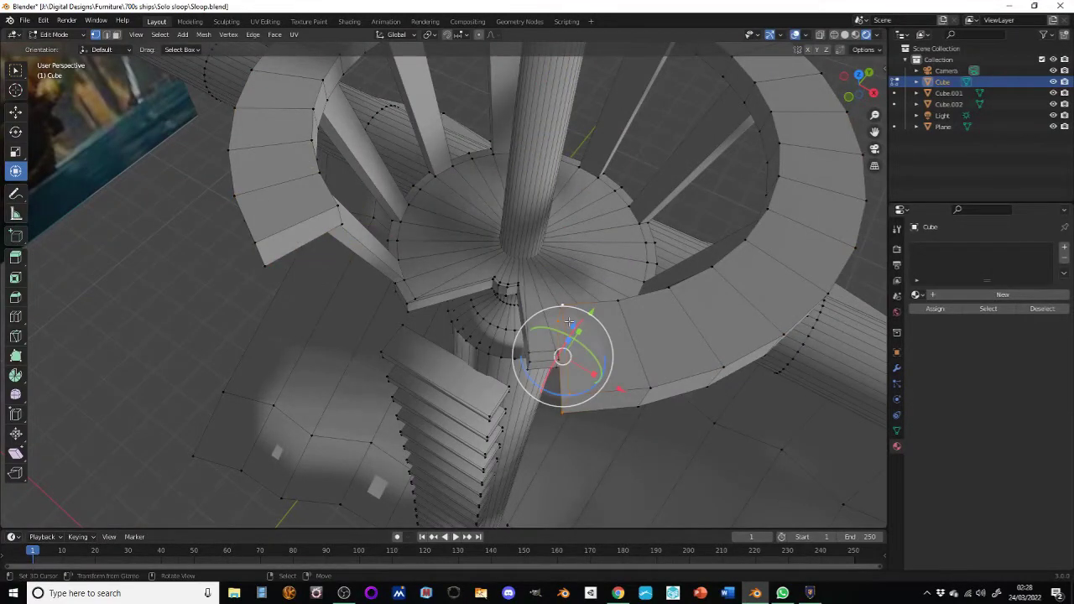
# Set the ring's scale, then place a duplicated slat tilted 9° and stretched taller along Z.
pyautogui.moveTo(568, 321); pyautogui.dragTo(534, 157, button='middle')
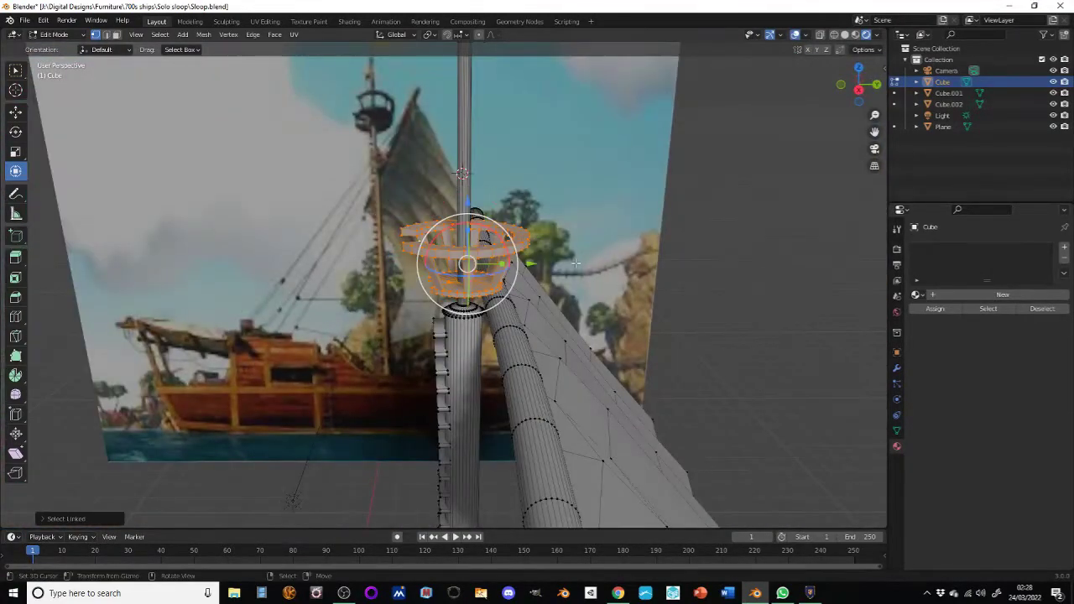
pyautogui.click(598, 267)
pyautogui.moveTo(598, 266)
pyautogui.mouseDown(button='middle')
pyautogui.moveTo(474, 251)
pyautogui.moveTo(576, 216)
pyautogui.mouseUp(button='middle')
pyautogui.scroll(4, 473, 251)
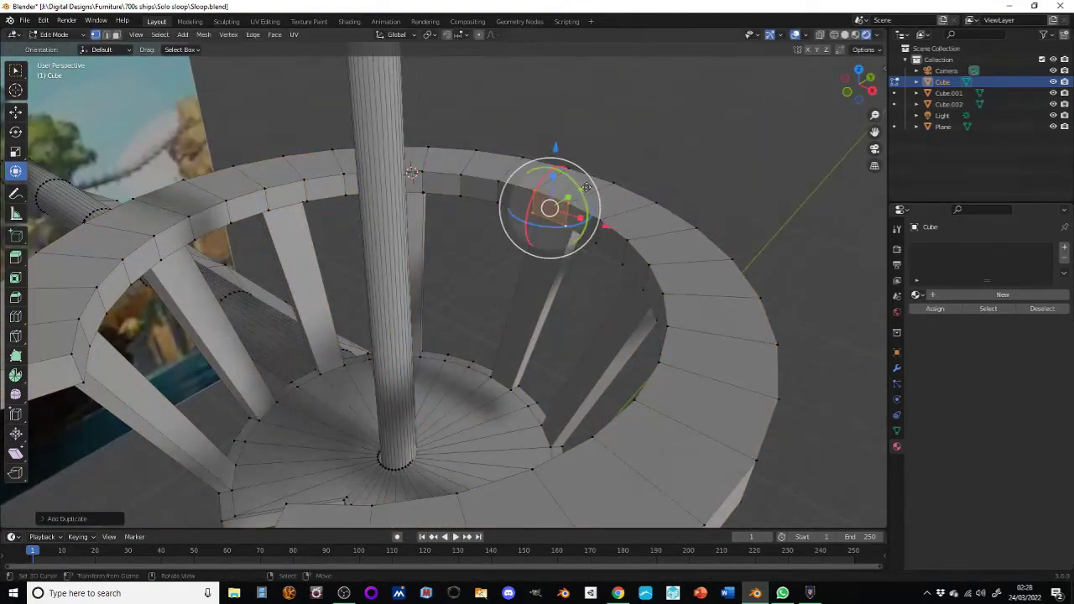
pyautogui.moveTo(586, 186); pyautogui.dragTo(475, 292)
pyautogui.press('Return')
pyautogui.moveTo(478, 292); pyautogui.dragTo(447, 242, button='middle')
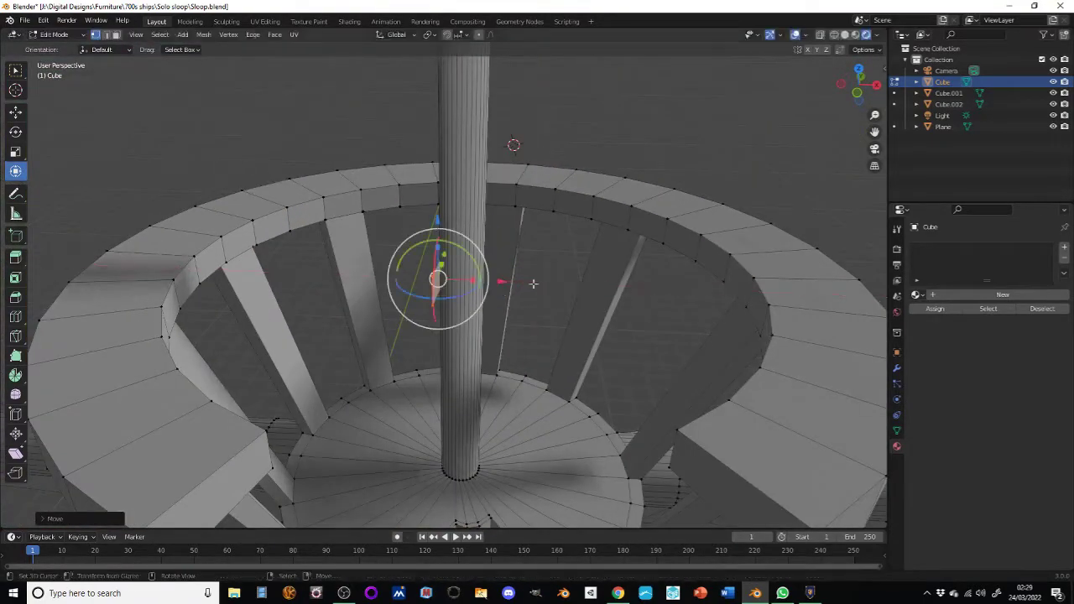
pyautogui.press('s')
pyautogui.press('z')
pyautogui.click(447, 242)
# Extrude the selected face into a slab and add a loop cut near its centre.
pyautogui.press('e')
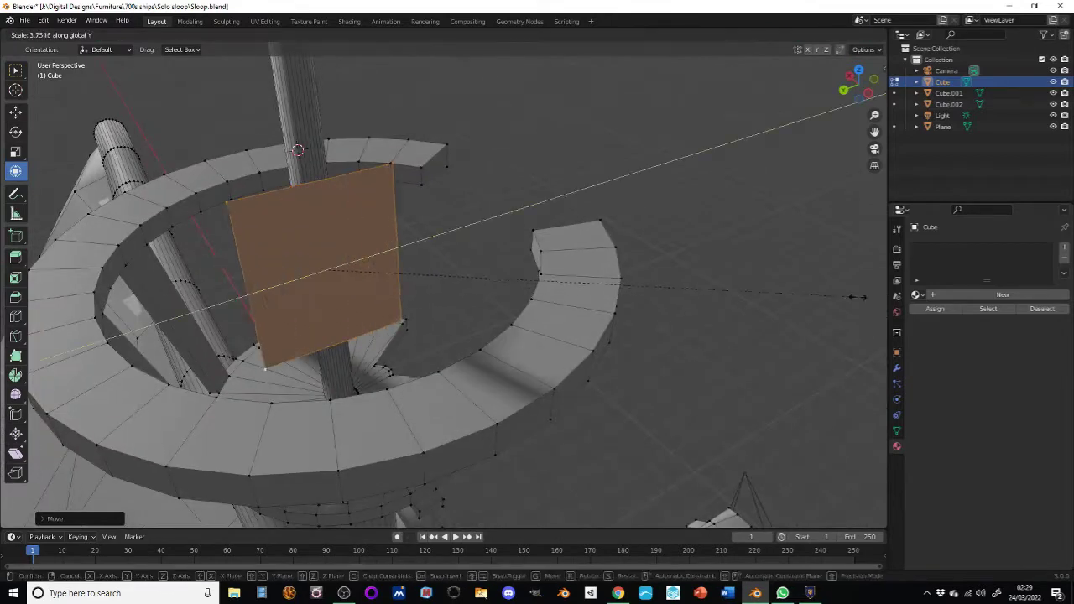
pyautogui.click(873, 97)
pyautogui.moveTo(873, 97)
pyautogui.mouseDown(button='middle')
pyautogui.moveTo(367, 349)
pyautogui.moveTo(338, 192)
pyautogui.moveTo(250, 228)
pyautogui.mouseUp(button='middle')
pyautogui.hotkey('ctrl', 'r')
pyautogui.click(277, 134)
pyautogui.click(284, 198)
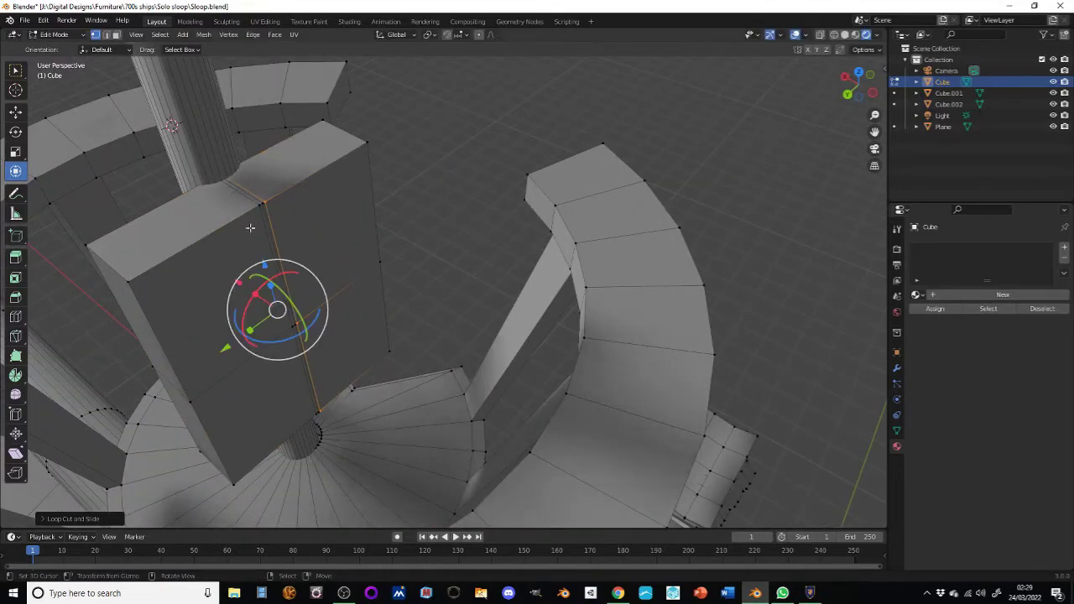
# Select the slab's faces and extrude them outward.
pyautogui.click(240, 303)
pyautogui.press('e')
pyautogui.click(451, 288)
pyautogui.moveTo(451, 287)
pyautogui.mouseDown(button='middle')
pyautogui.moveTo(598, 104)
pyautogui.moveTo(501, 274)
pyautogui.moveTo(502, 241)
pyautogui.moveTo(582, 319)
pyautogui.moveTo(391, 226)
pyautogui.mouseUp(button='middle')
# Move the selection along Y and frame the cube in view.
pyautogui.press('g')
pyautogui.press('y')
pyautogui.click(280, 355)
pyautogui.press('KP_Decimal')
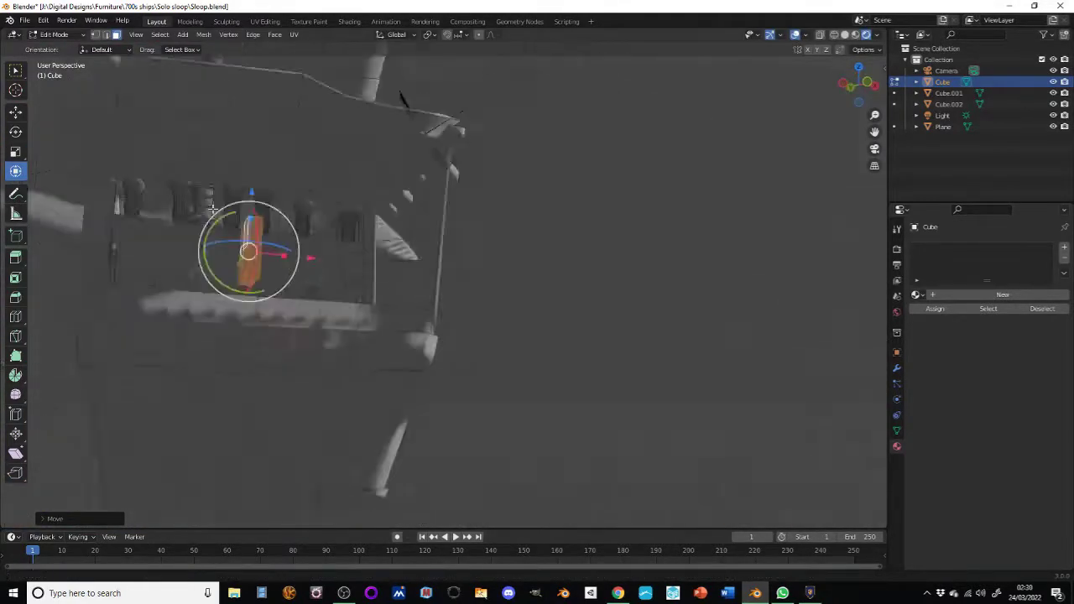
pyautogui.moveTo(587, 251)
pyautogui.mouseDown(button='middle')
pyautogui.moveTo(460, 193)
pyautogui.moveTo(352, 219)
pyautogui.mouseUp(button='middle')
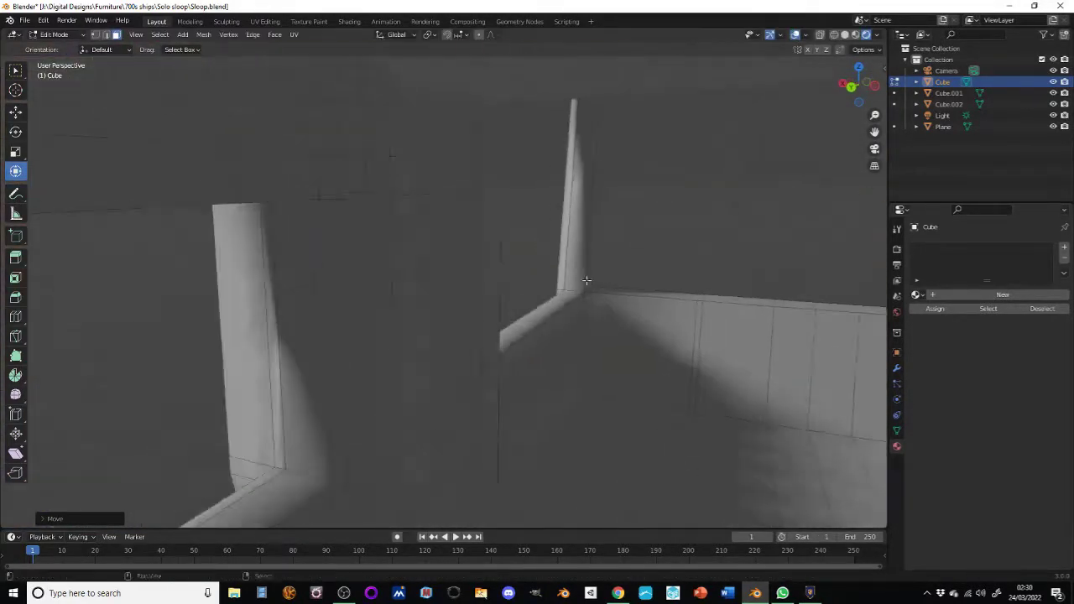
# Reposition the cube along the X axis, sliding it to the right beside the cabin.
pyautogui.press('g')
pyautogui.press('x')
pyautogui.click(136, 165)
pyautogui.moveTo(252, 251)
pyautogui.mouseDown(button='middle')
pyautogui.moveTo(429, 261)
pyautogui.moveTo(240, 294)
pyautogui.mouseUp(button='middle')
pyautogui.press('g')
pyautogui.press('y')
pyautogui.press('Escape')
pyautogui.press('g')
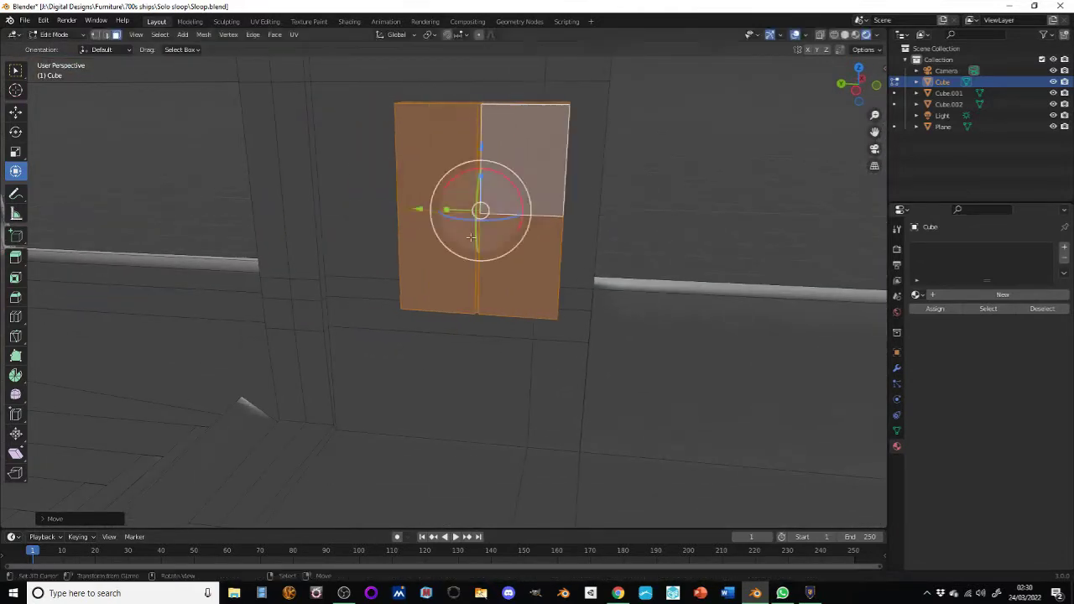
pyautogui.click(419, 206)
# Shrink the cube, rotate it 90° about X and squash it vertically into a flat box.
pyautogui.press('s')
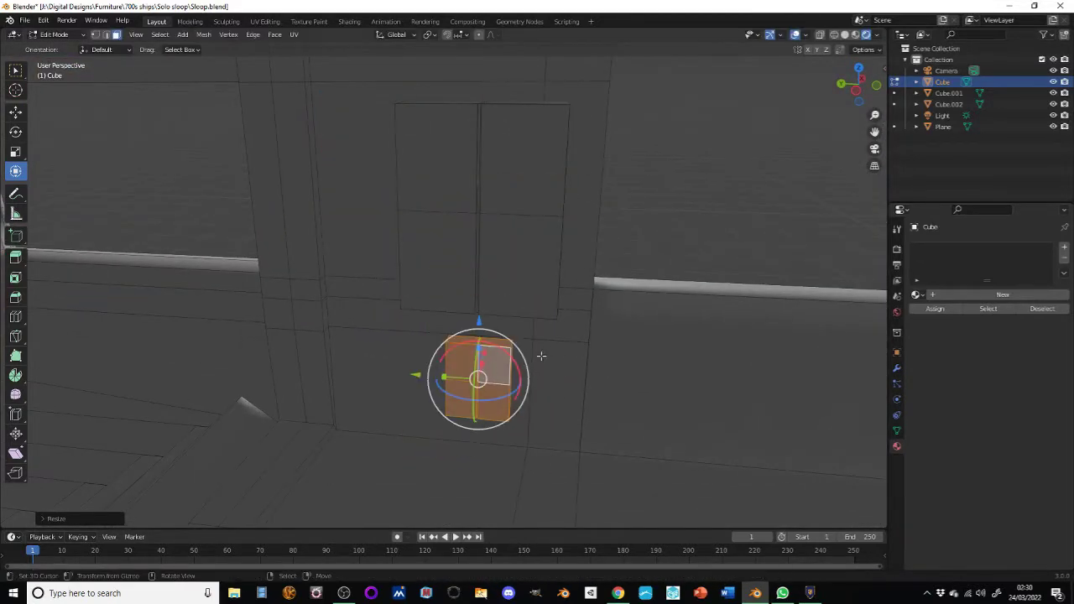
pyautogui.write('x90')
pyautogui.press('Return')
pyautogui.press('g')
pyautogui.click(537, 395)
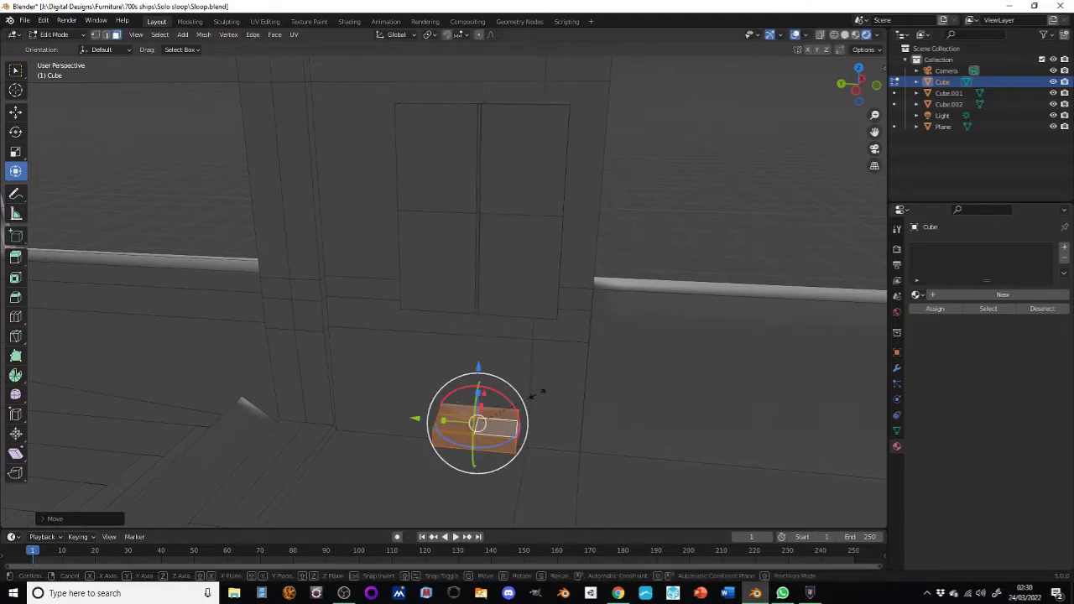
pyautogui.click(591, 402)
# Move the box along Y so it sits just below the cabin window.
pyautogui.press('g')
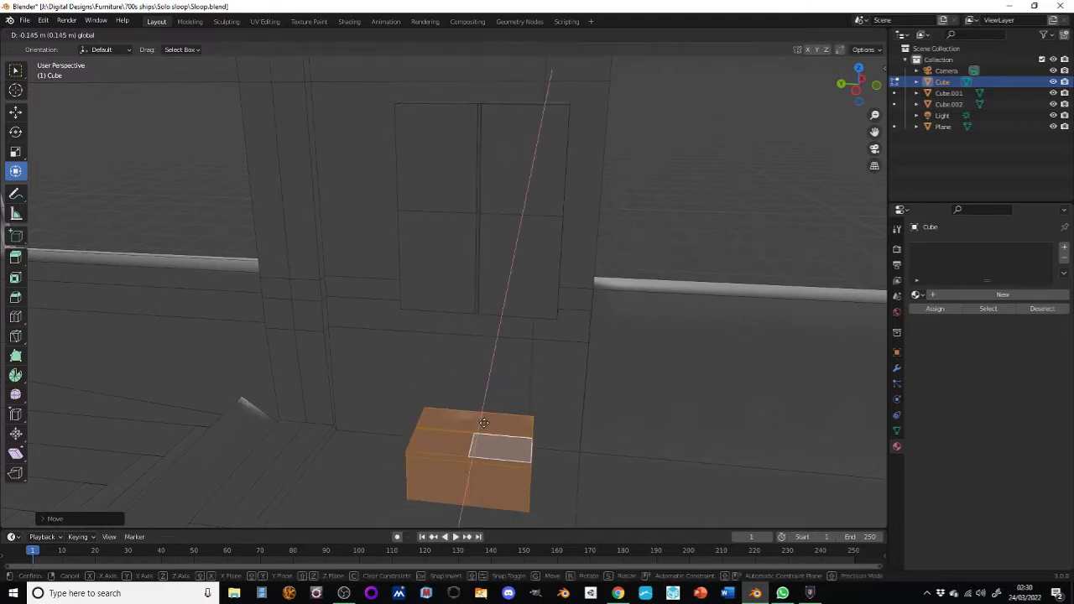
pyautogui.press('y')
pyautogui.click(573, 480)
pyautogui.scroll(-5, 574, 470)
pyautogui.moveTo(573, 470)
pyautogui.mouseDown(button='middle')
pyautogui.moveTo(575, 369)
pyautogui.moveTo(544, 370)
pyautogui.moveTo(565, 290)
pyautogui.moveTo(554, 277)
pyautogui.mouseUp(button='middle')
pyautogui.scroll(3, 553, 335)
pyautogui.hotkey('ctrl', 'r')
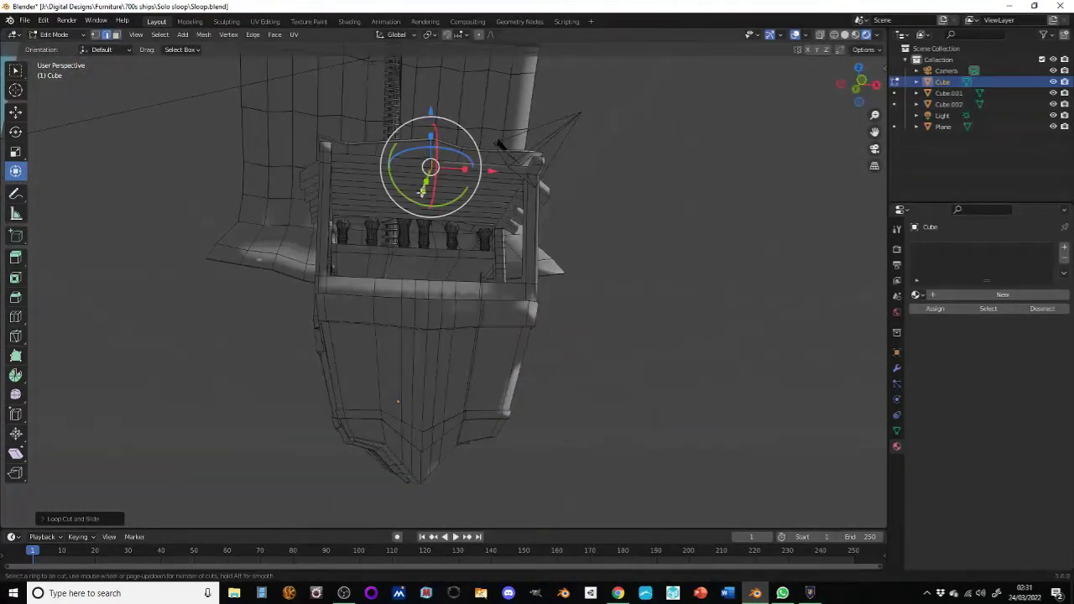
# Clear the selection and bring the stern's underside into view.
pyautogui.moveTo(500, 145)
pyautogui.mouseDown(button='middle')
pyautogui.moveTo(254, 142)
pyautogui.moveTo(434, 191)
pyautogui.mouseUp(button='middle')
pyautogui.scroll(3, 352, 142)
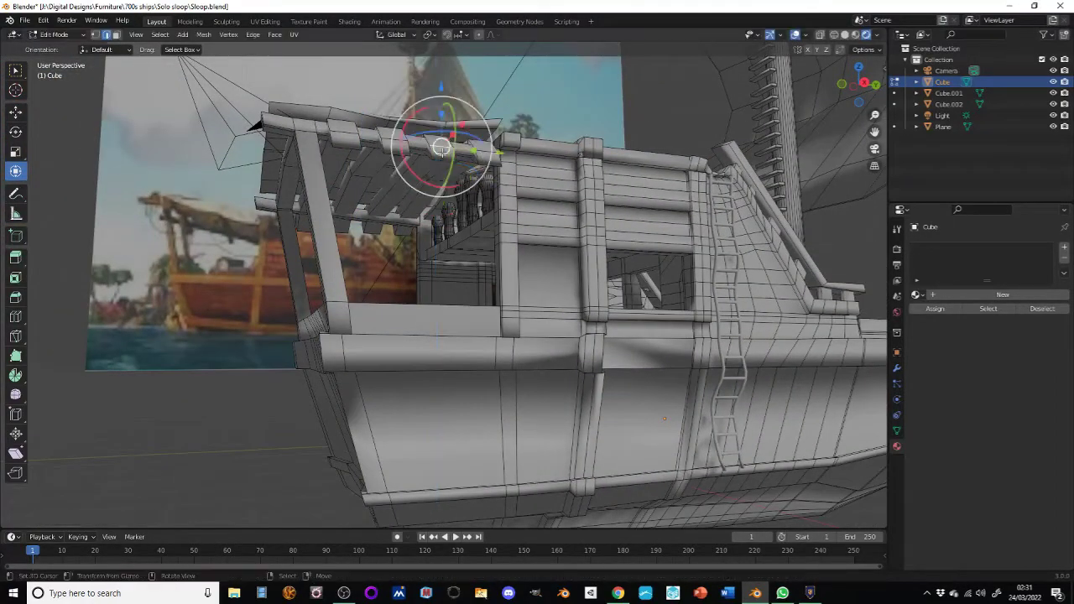
pyautogui.click(343, 130)
pyautogui.moveTo(343, 130); pyautogui.dragTo(391, 263, button='middle')
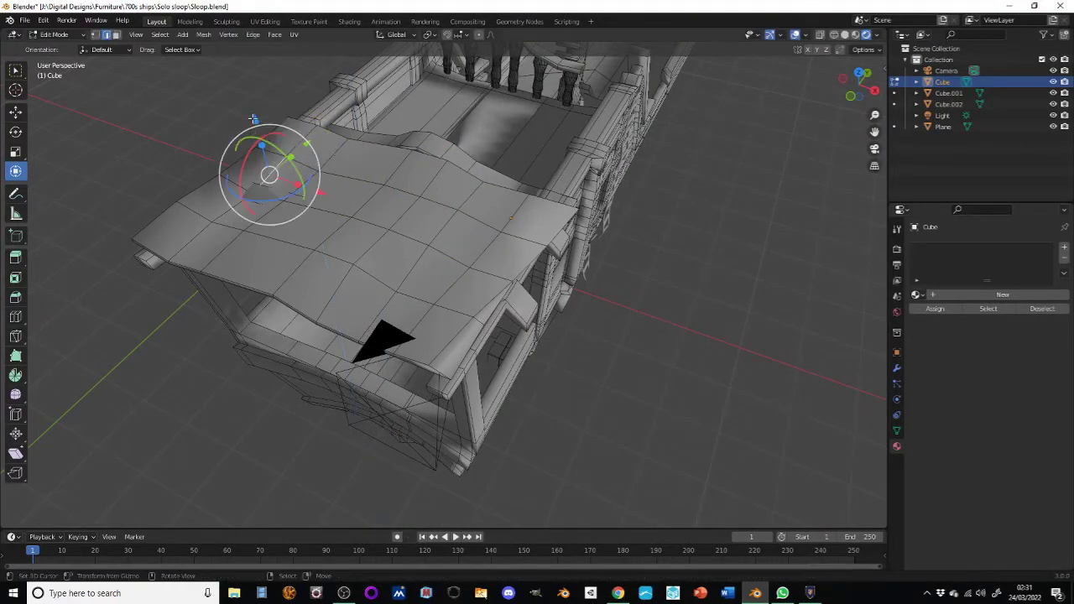
pyautogui.moveTo(308, 151)
pyautogui.mouseDown(button='middle')
pyautogui.moveTo(593, 250)
pyautogui.moveTo(554, 201)
pyautogui.mouseUp(button='middle')
pyautogui.scroll(5, 530, 145)
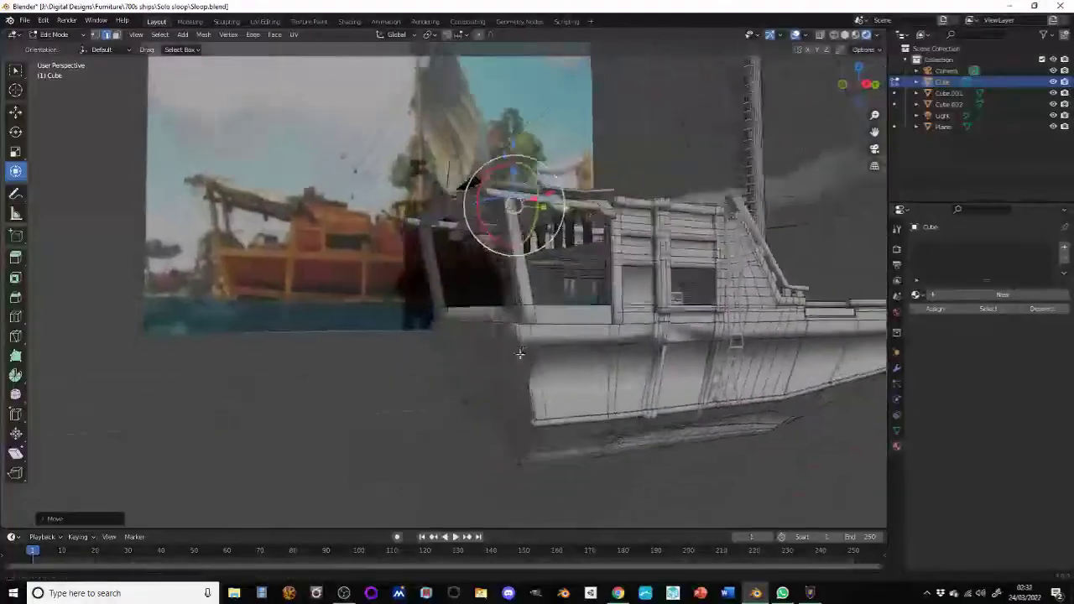
pyautogui.moveTo(531, 146); pyautogui.dragTo(487, 445, button='middle')
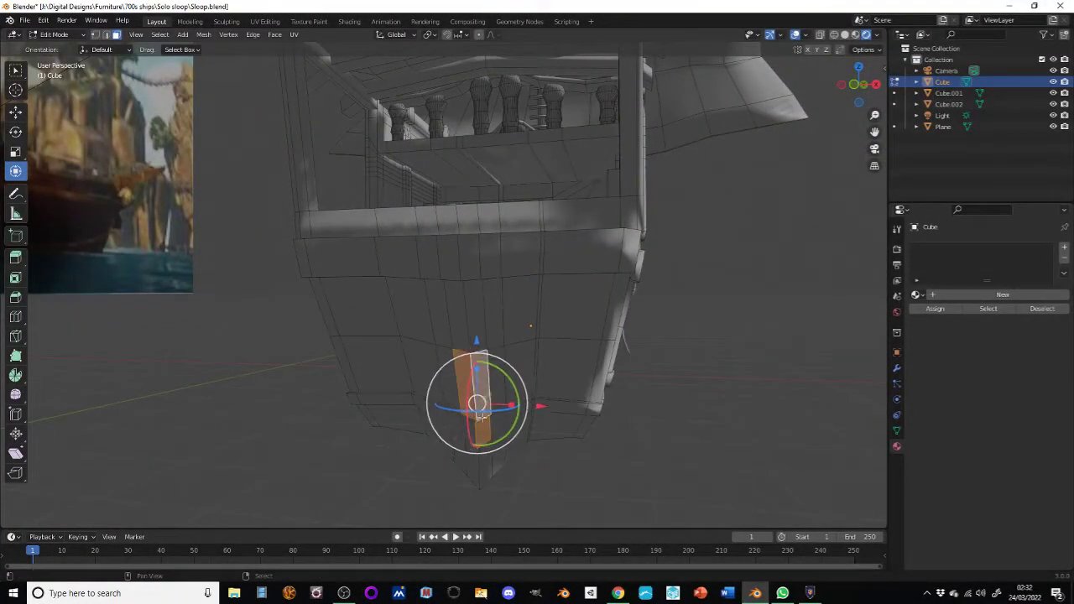
pyautogui.moveTo(485, 424); pyautogui.dragTo(352, 345, button='middle')
# Duplicate the stern piece and flatten it to zero width along X (S X 0).
pyautogui.hotkey('shift', 'd')
pyautogui.press('z')
pyautogui.press('z')
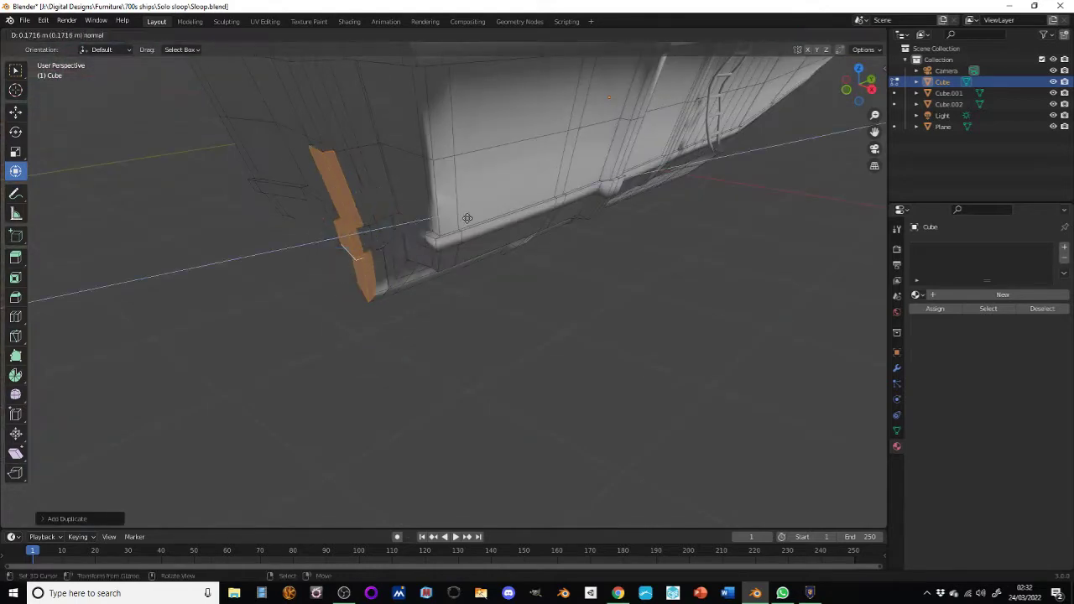
pyautogui.moveTo(391, 226); pyautogui.dragTo(415, 247, button='middle')
pyautogui.press('s')
pyautogui.press('x')
pyautogui.press('0')
pyautogui.press('Return')
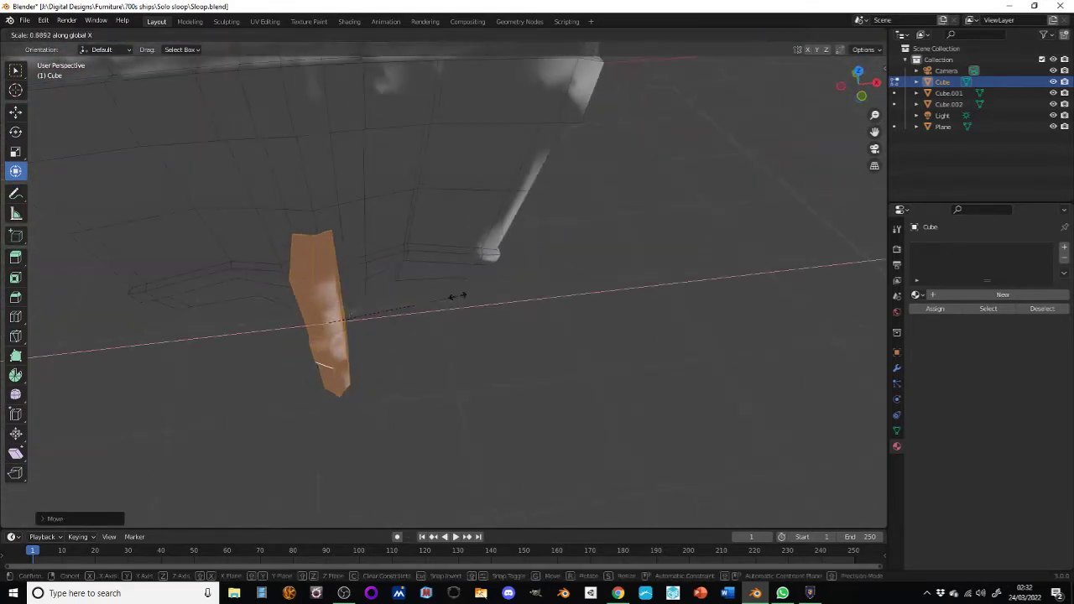
pyautogui.moveTo(456, 297); pyautogui.dragTo(436, 277, button='middle')
pyautogui.moveTo(370, 189); pyautogui.dragTo(420, 252, button='middle')
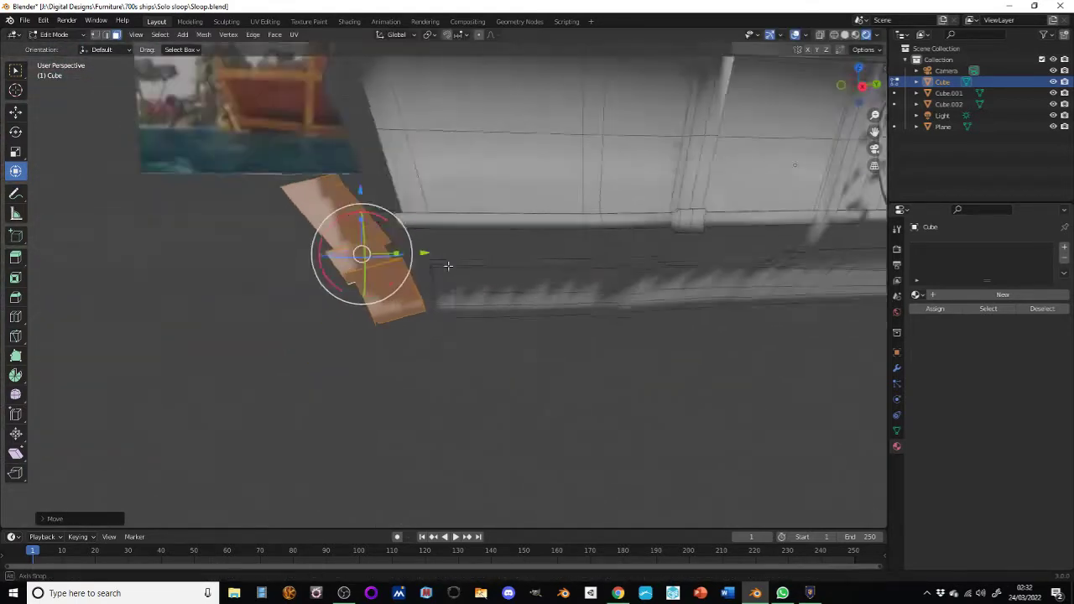
pyautogui.scroll(5, 453, 336)
# Loop-cut the flattened board, extrude its edge along the hull, and return to Object Mode.
pyautogui.hotkey('ctrl', 'r')
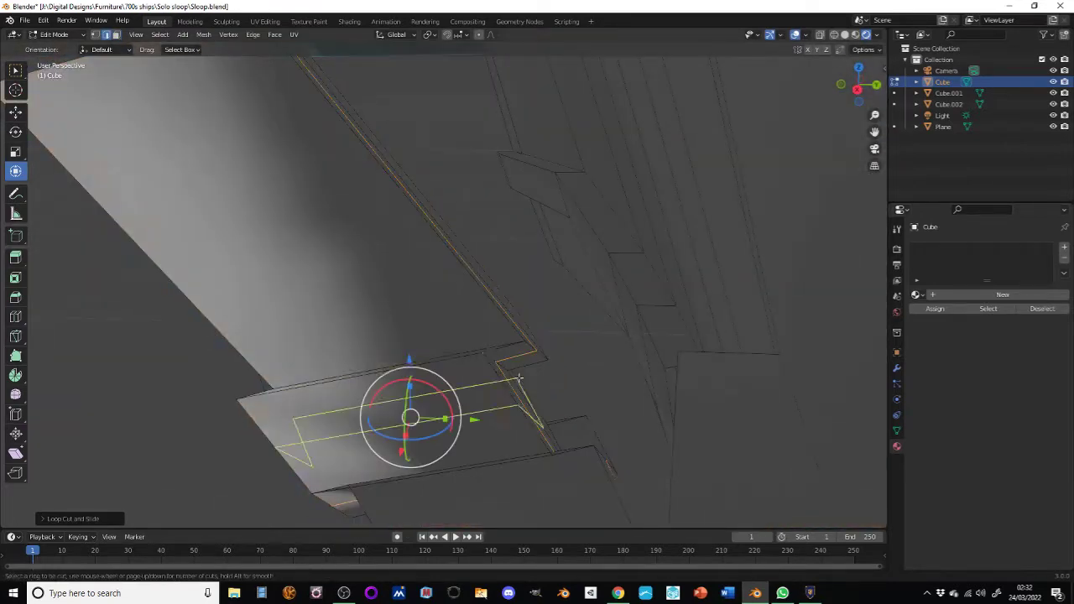
pyautogui.click(503, 319)
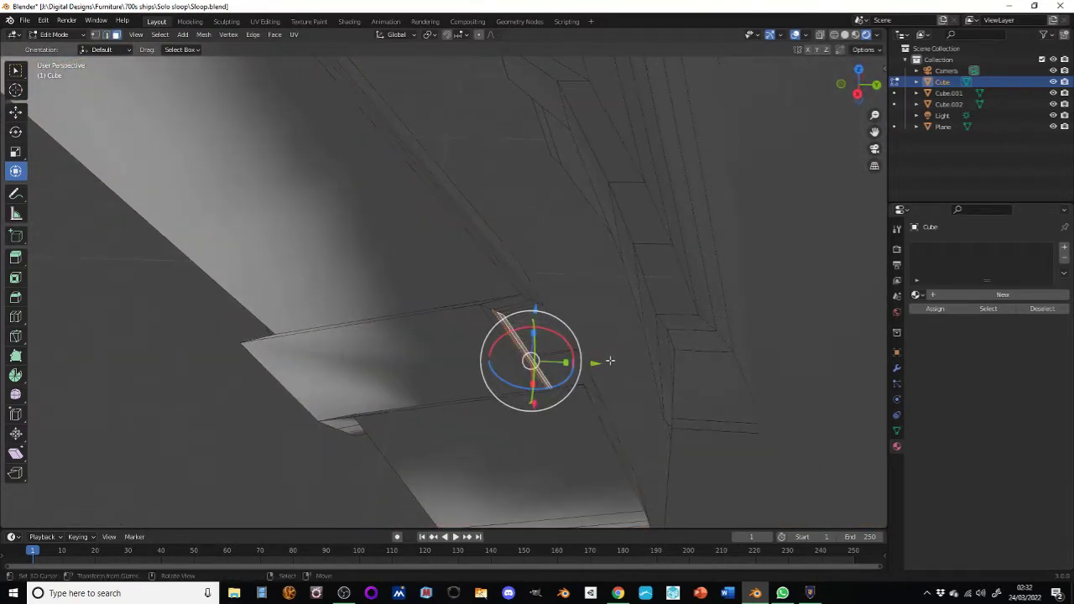
pyautogui.press('e')
pyautogui.click(610, 361)
pyautogui.scroll(-5, 707, 352)
pyautogui.moveTo(504, 335)
pyautogui.mouseDown(button='middle')
pyautogui.moveTo(586, 260)
pyautogui.moveTo(621, 201)
pyautogui.moveTo(755, 302)
pyautogui.moveTo(564, 260)
pyautogui.mouseUp(button='middle')
pyautogui.scroll(-3, 587, 260)
pyautogui.press('Tab')
# Enter Edit Mode, select the whole mesh and set it to flat shading.
pyautogui.scroll(6, 564, 260)
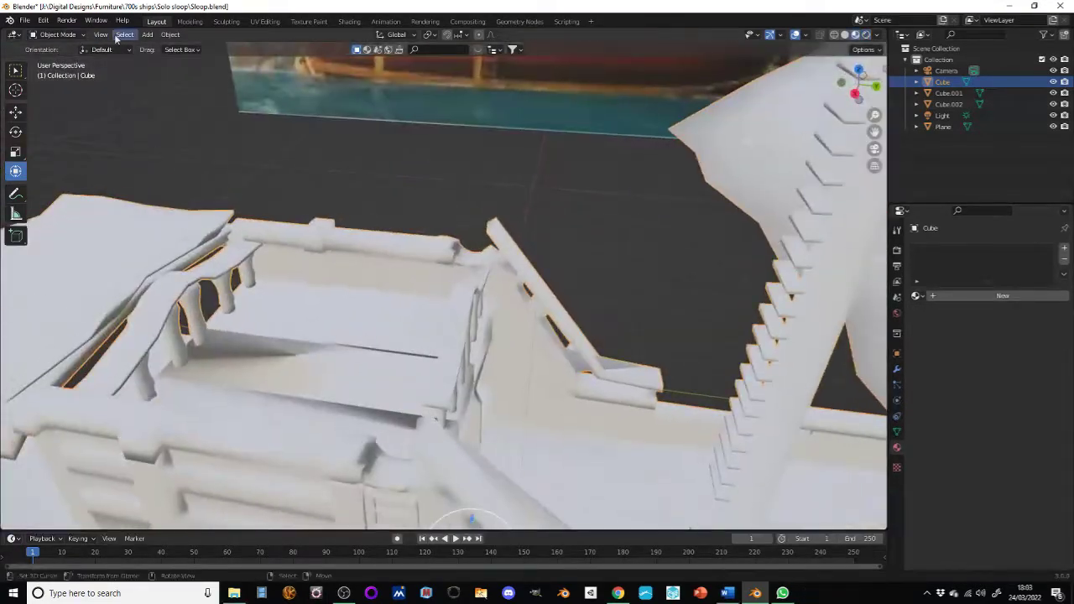
pyautogui.press('Tab')
pyautogui.moveTo(420, 294)
pyautogui.mouseDown(button='middle')
pyautogui.moveTo(470, 276)
pyautogui.moveTo(471, 370)
pyautogui.mouseUp(button='middle')
pyautogui.press('a')
pyautogui.click(275, 34)
pyautogui.click(443, 294)
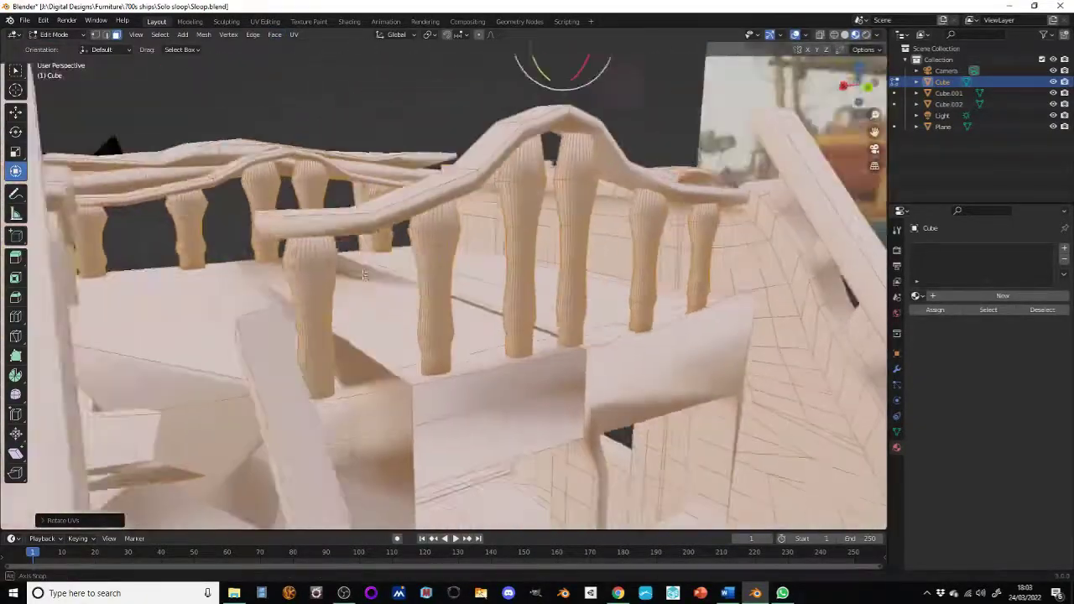
pyautogui.scroll(-3, 471, 370)
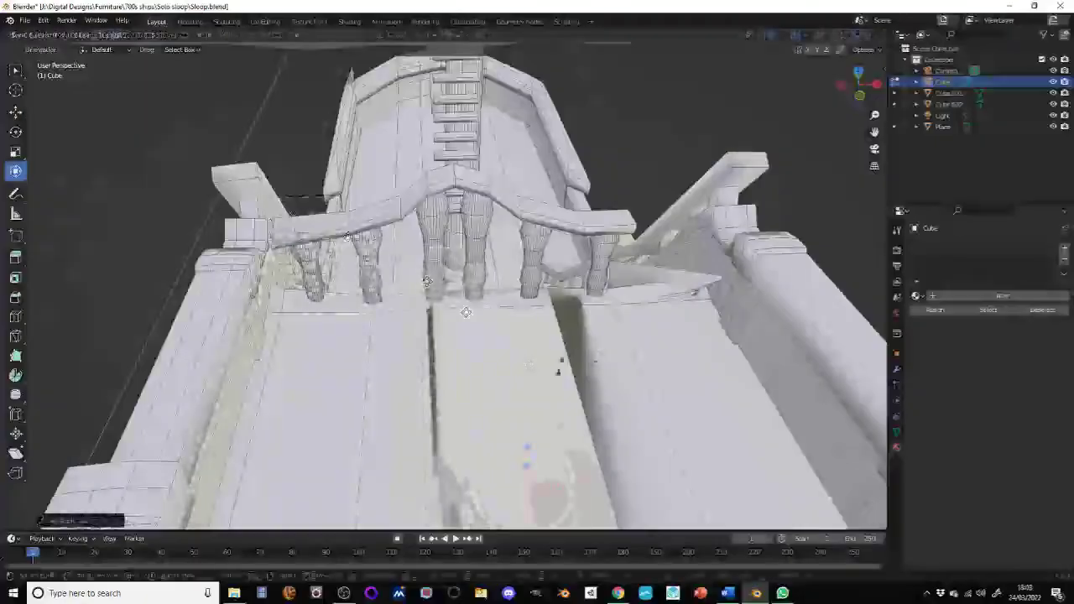
# Squash the selection along global Y and move it into place.
pyautogui.press('s')
pyautogui.press('y')
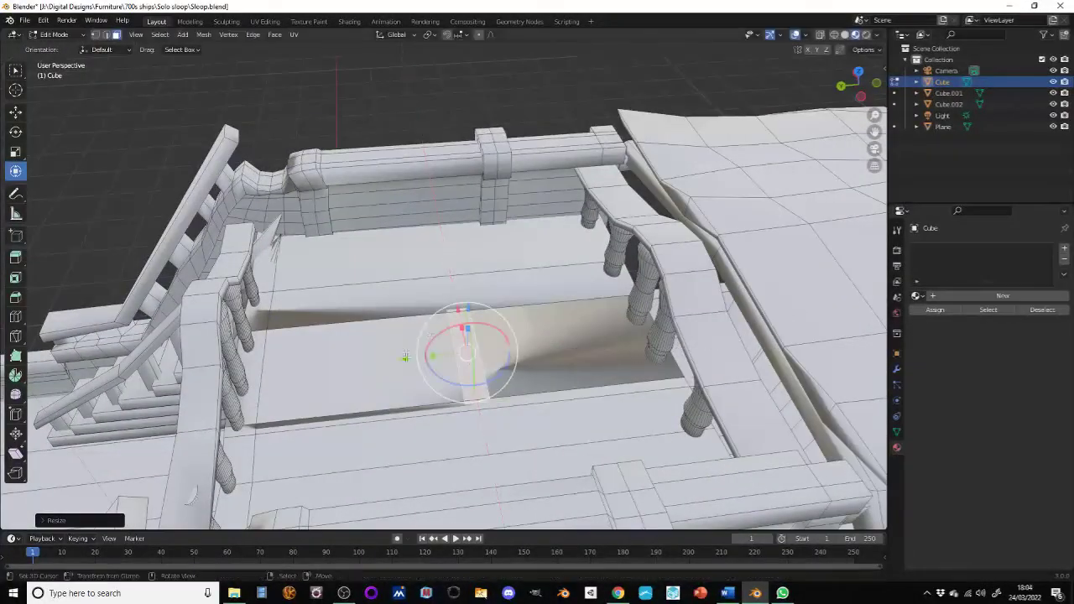
pyautogui.press('g')
pyautogui.click(288, 347)
pyautogui.moveTo(288, 347)
pyautogui.mouseDown(button='middle')
pyautogui.moveTo(477, 380)
pyautogui.moveTo(486, 355)
pyautogui.moveTo(418, 346)
pyautogui.mouseUp(button='middle')
pyautogui.click(463, 380)
# Push the selected faces along Z to adjust the pedestal part.
pyautogui.press('g')
pyautogui.press('z')
pyautogui.press('z')
pyautogui.click(430, 330)
pyautogui.scroll(3, 430, 331)
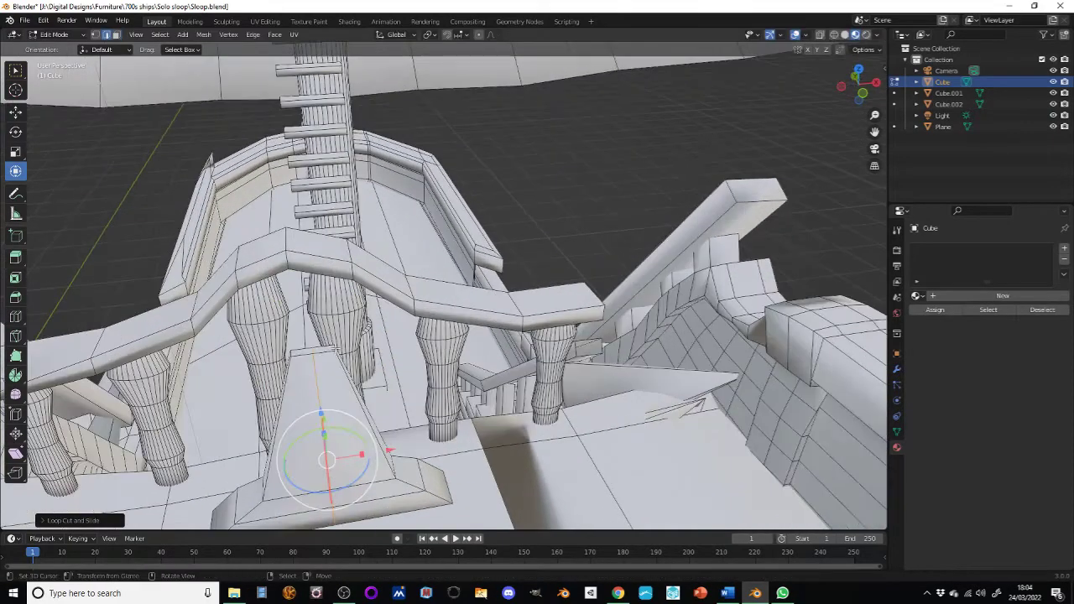
pyautogui.click(307, 314)
pyautogui.moveTo(307, 313); pyautogui.dragTo(319, 360, button='middle')
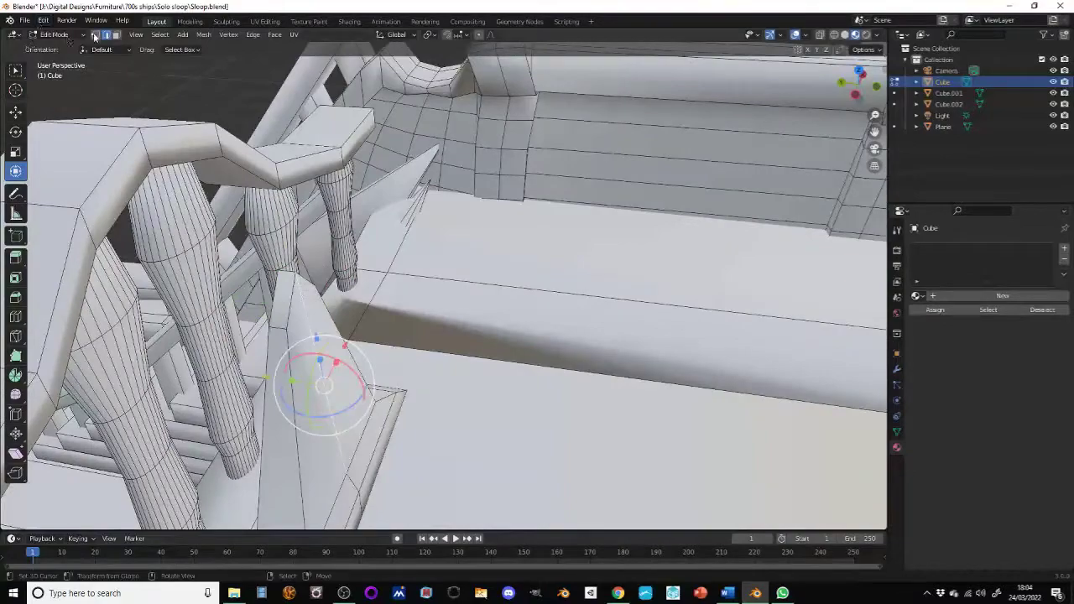
# In vertex select mode, move vertices with proportional falloff.
pyautogui.click(95, 36)
pyautogui.press('g')
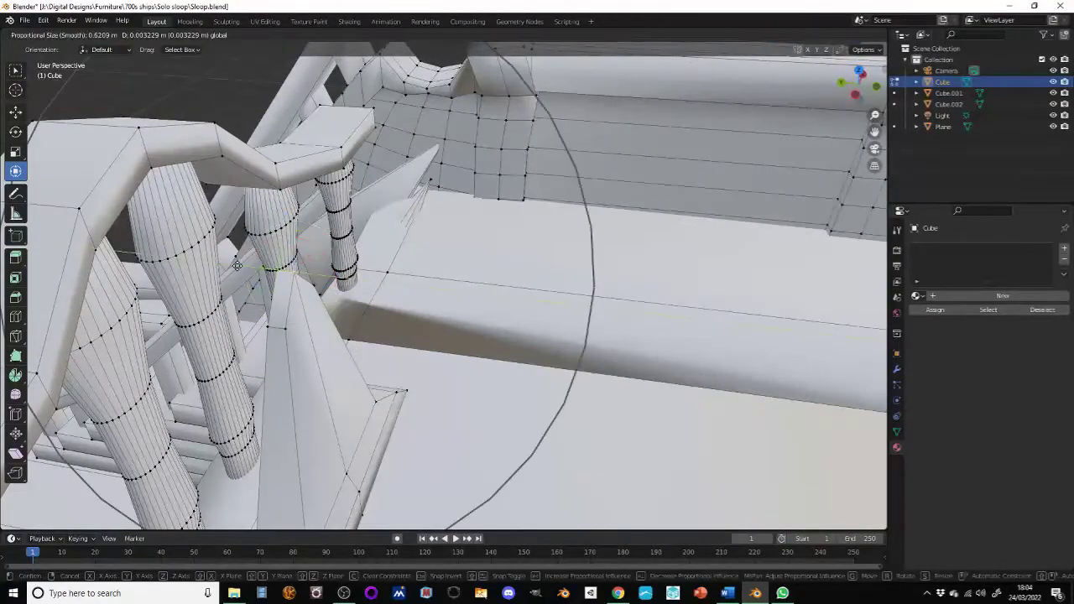
pyautogui.click(210, 258)
pyautogui.moveTo(211, 258); pyautogui.dragTo(178, 357, button='middle')
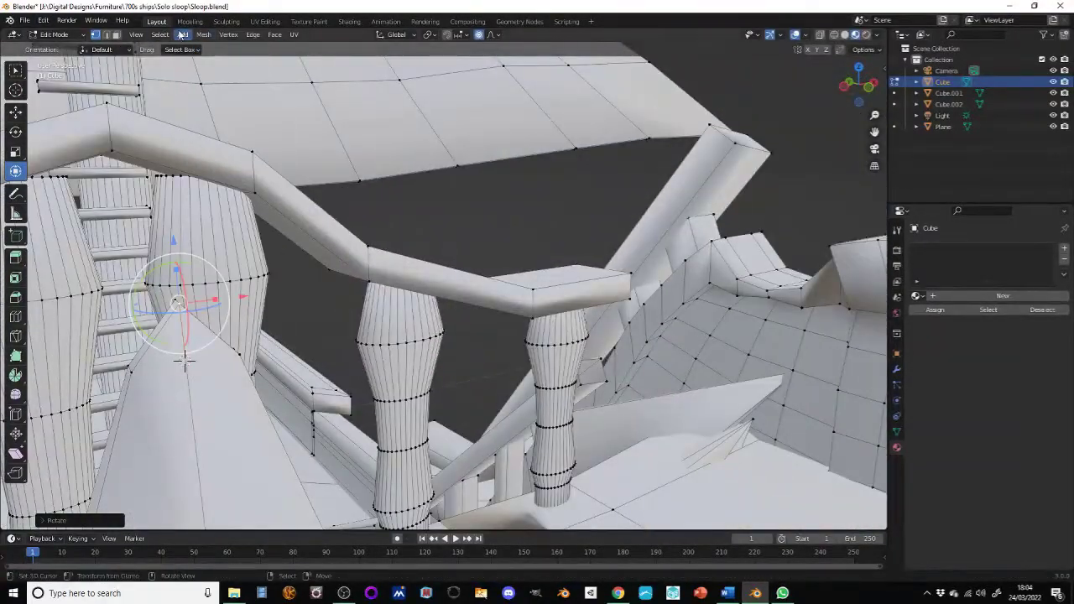
pyautogui.scroll(5, 185, 361)
pyautogui.scroll(-5, 185, 360)
# Scale the cylinder, tilt it 9° about X and move it onto the pedestal top.
pyautogui.press('s')
pyautogui.click(372, 307)
pyautogui.moveTo(372, 307); pyautogui.dragTo(502, 296, button='middle')
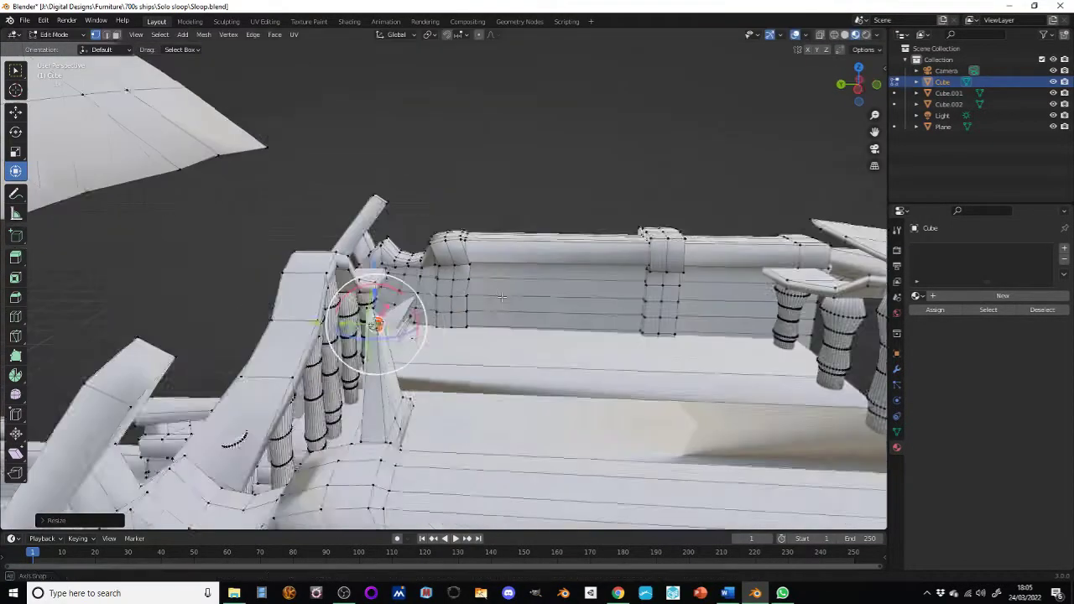
pyautogui.press('r')
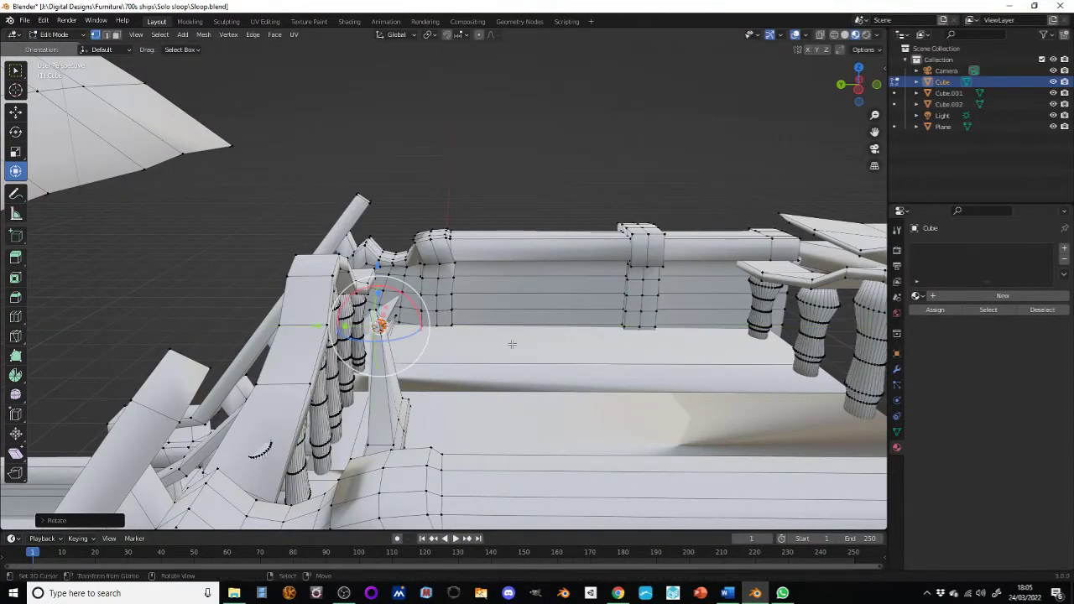
pyautogui.press('Return')
pyautogui.moveTo(524, 331)
pyautogui.mouseDown(button='middle')
pyautogui.moveTo(414, 315)
pyautogui.moveTo(463, 345)
pyautogui.mouseUp(button='middle')
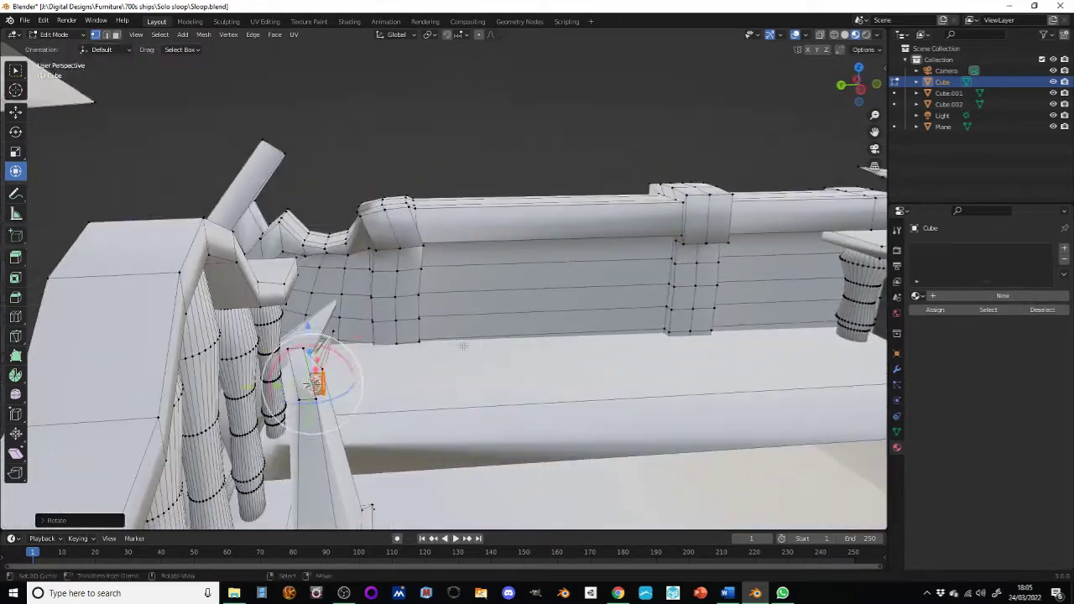
pyautogui.click(314, 383)
# Add a loop cut around the pedestal axle cylinder.
pyautogui.moveTo(315, 384); pyautogui.dragTo(369, 319, button='middle')
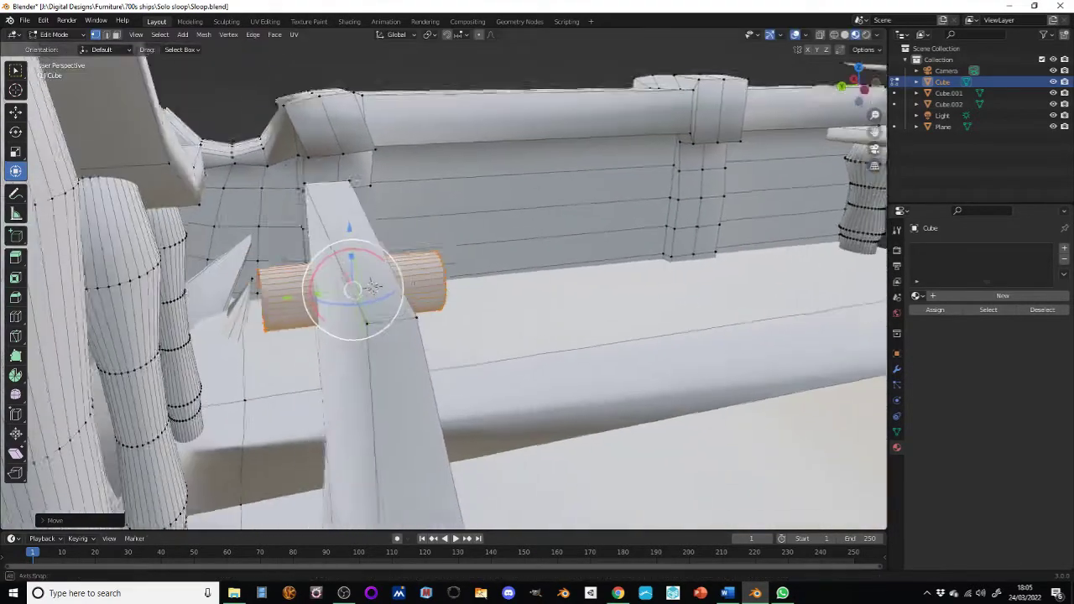
pyautogui.scroll(3, 392, 291)
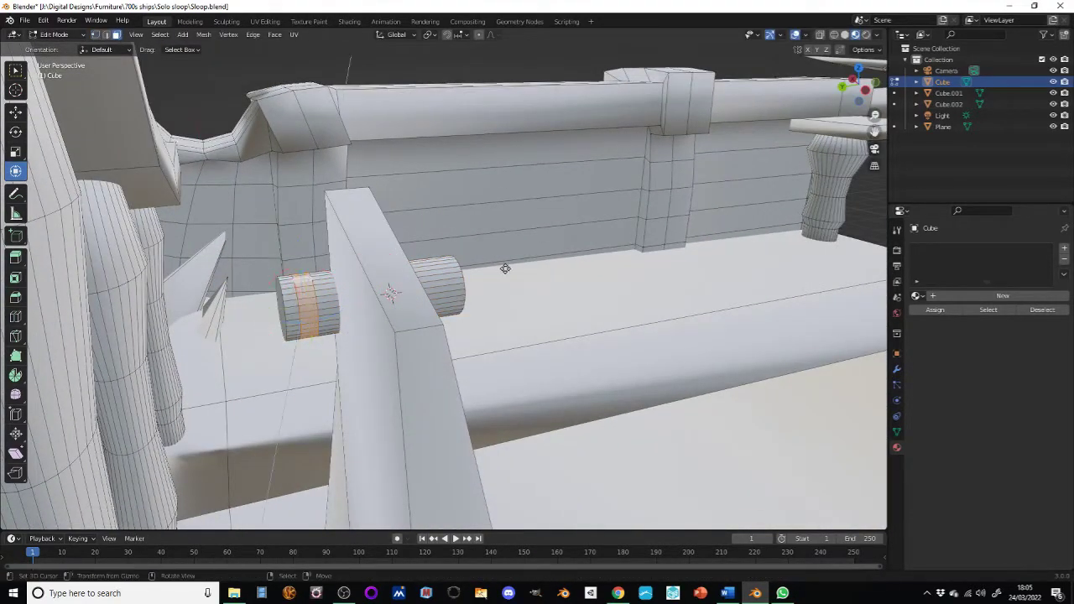
pyautogui.moveTo(473, 278)
pyautogui.mouseDown(button='middle')
pyautogui.moveTo(251, 285)
pyautogui.moveTo(243, 273)
pyautogui.moveTo(378, 277)
pyautogui.moveTo(485, 246)
pyautogui.mouseUp(button='middle')
pyautogui.click(269, 305)
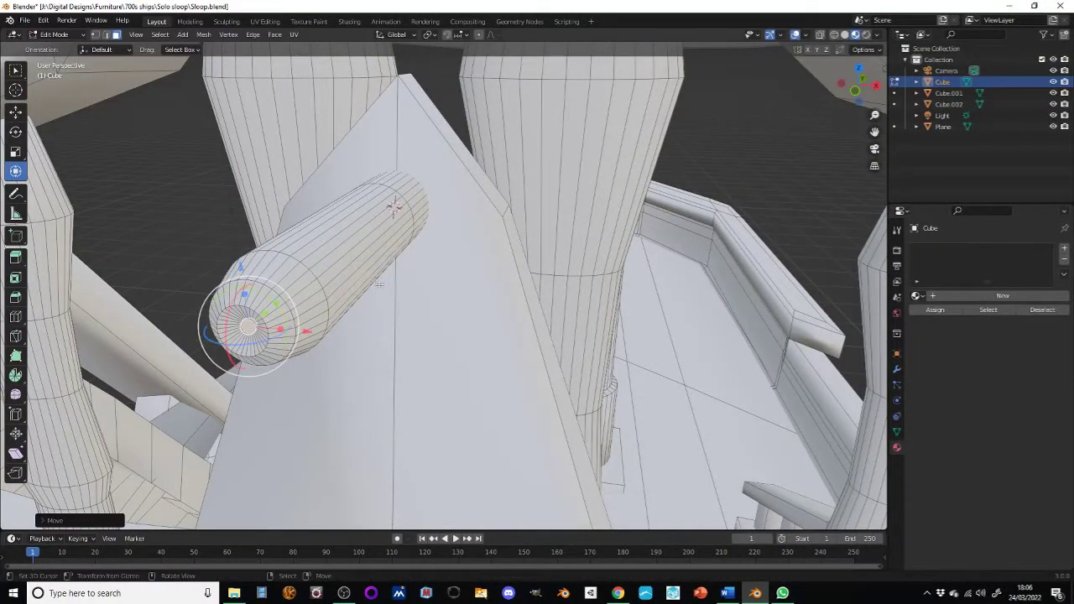
pyautogui.moveTo(379, 285)
pyautogui.mouseDown(button='middle')
pyautogui.moveTo(408, 297)
pyautogui.moveTo(307, 264)
pyautogui.moveTo(386, 323)
pyautogui.moveTo(341, 326)
pyautogui.moveTo(296, 294)
pyautogui.moveTo(376, 300)
pyautogui.moveTo(419, 277)
pyautogui.mouseUp(button='middle')
pyautogui.hotkey('ctrl', 'r')
pyautogui.click(407, 297)
pyautogui.click(407, 297)
# Scale the cylinder end outward into a radial disc flattened along Y, undoing and redoing as needed.
pyautogui.moveTo(377, 194); pyautogui.dragTo(327, 273, button='middle')
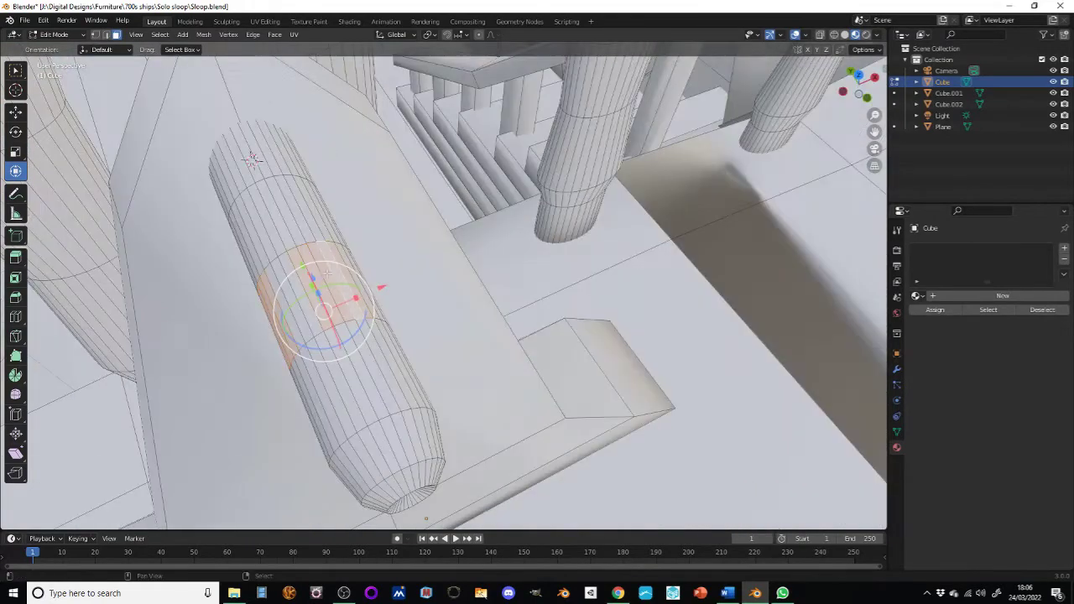
pyautogui.moveTo(392, 277); pyautogui.dragTo(384, 238, button='middle')
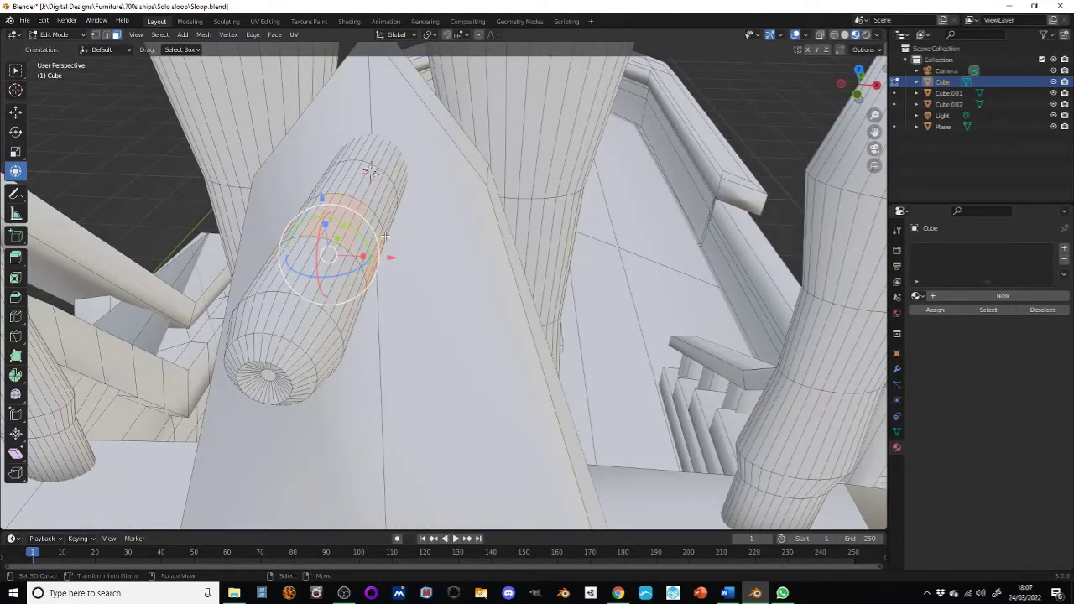
pyautogui.moveTo(385, 237); pyautogui.dragTo(402, 277, button='middle')
pyautogui.press('s')
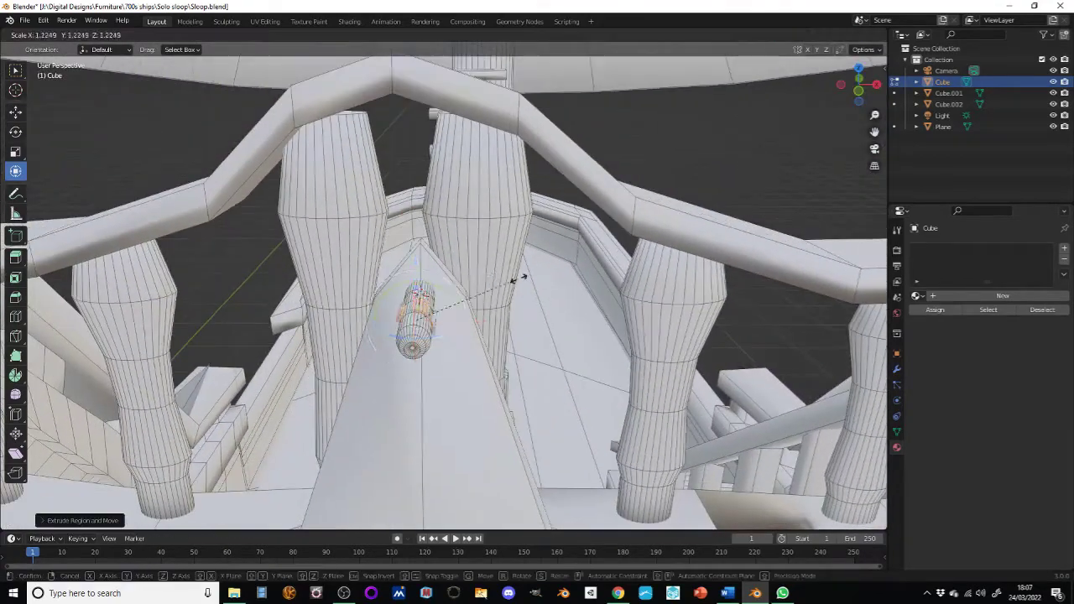
pyautogui.click(455, 245)
pyautogui.hotkey('ctrl', 'z')
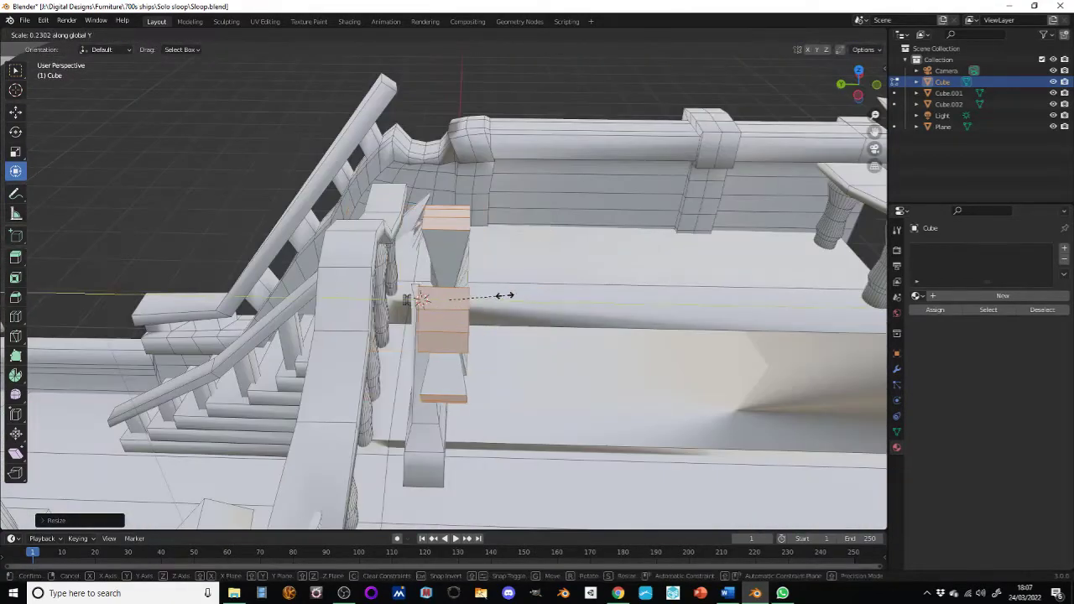
pyautogui.click(501, 296)
pyautogui.moveTo(502, 295)
pyautogui.mouseDown(button='middle')
pyautogui.moveTo(455, 239)
pyautogui.moveTo(458, 299)
pyautogui.mouseUp(button='middle')
pyautogui.hotkey('ctrl', 'z')
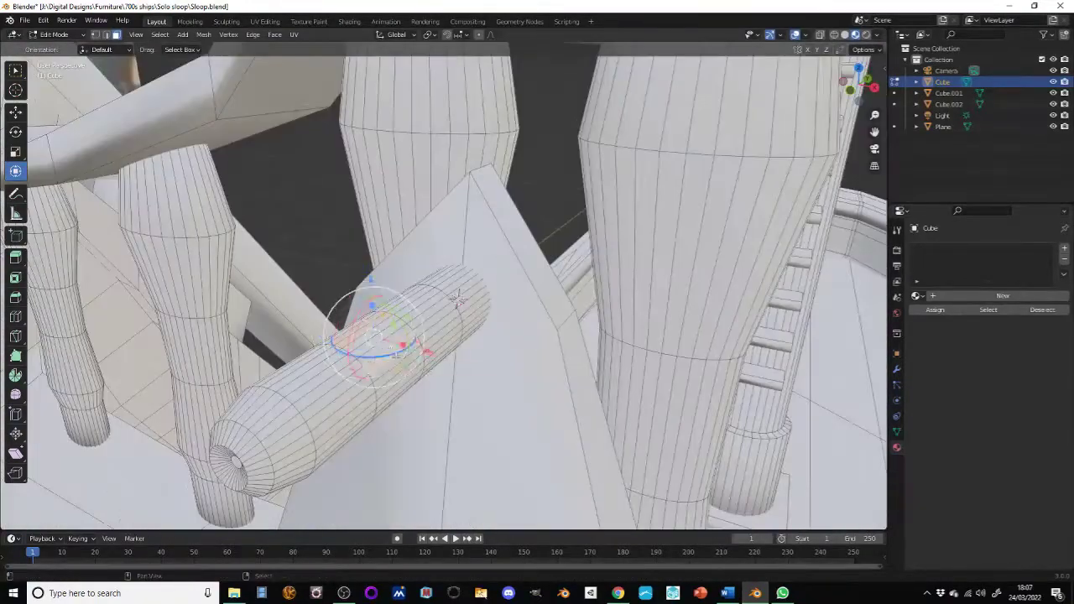
pyautogui.hotkey('alt', 'z')
pyautogui.moveTo(400, 356)
pyautogui.mouseDown(button='middle')
pyautogui.moveTo(353, 370)
pyautogui.moveTo(250, 313)
pyautogui.moveTo(740, 295)
pyautogui.mouseUp(button='middle')
pyautogui.hotkey('ctrl', 'shift', 'z')
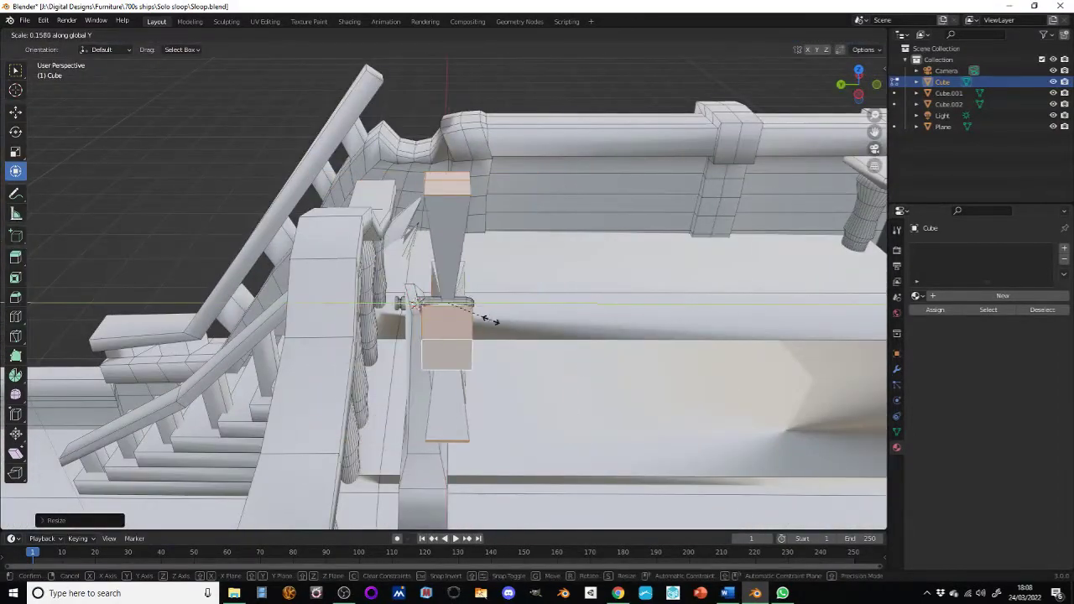
pyautogui.rightClick(495, 321)
pyautogui.moveTo(495, 321)
pyautogui.mouseDown(button='middle')
pyautogui.moveTo(514, 295)
pyautogui.moveTo(632, 386)
pyautogui.moveTo(683, 277)
pyautogui.mouseUp(button='middle')
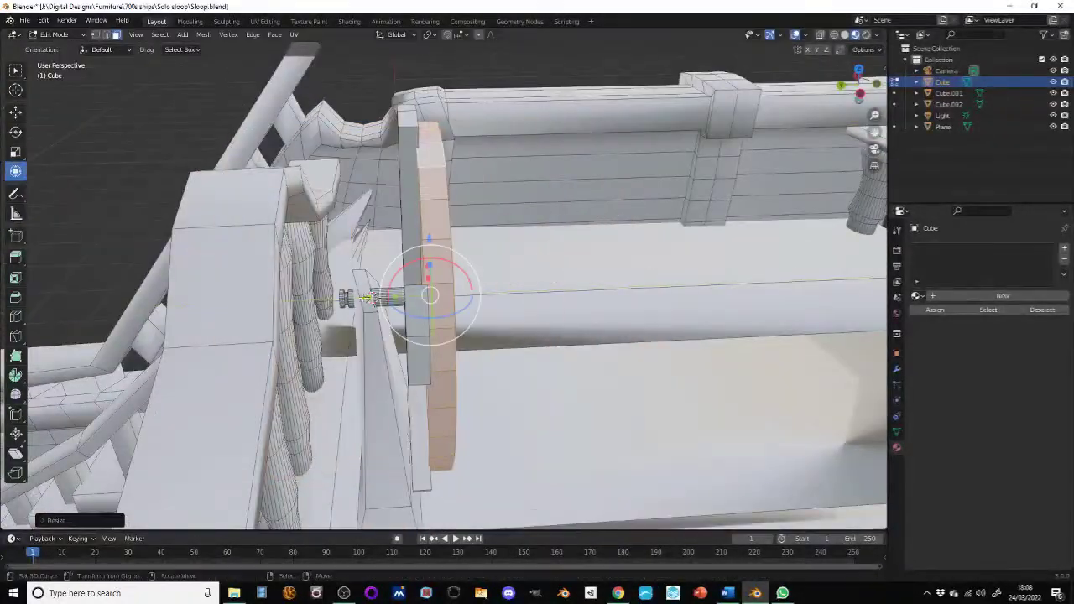
# Scale the wheel's rim sections to refine the rim and spokes.
pyautogui.moveTo(369, 297); pyautogui.dragTo(542, 300, button='middle')
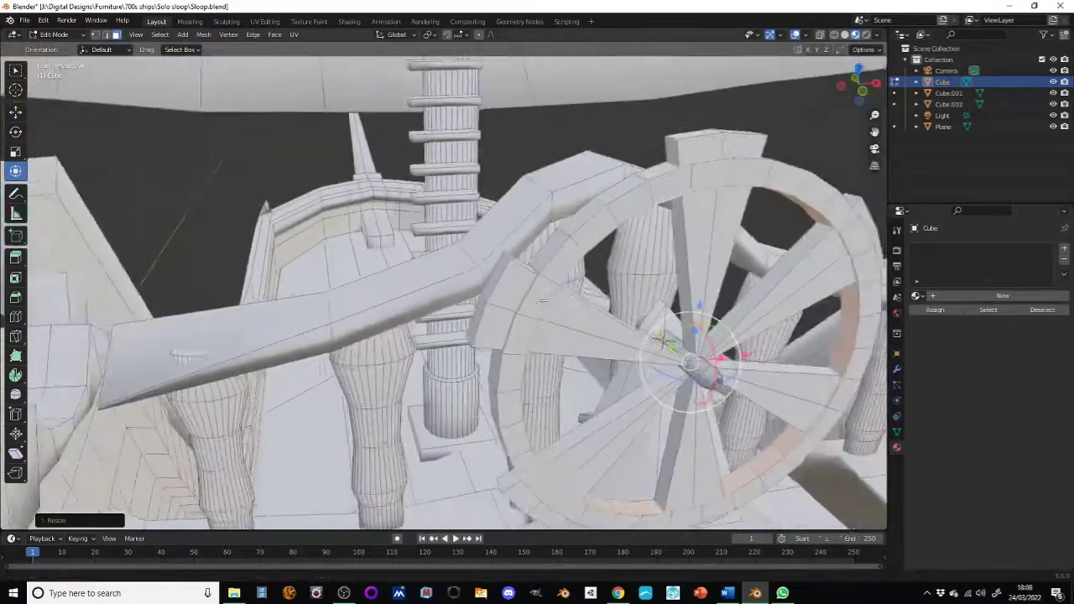
pyautogui.scroll(3, 543, 300)
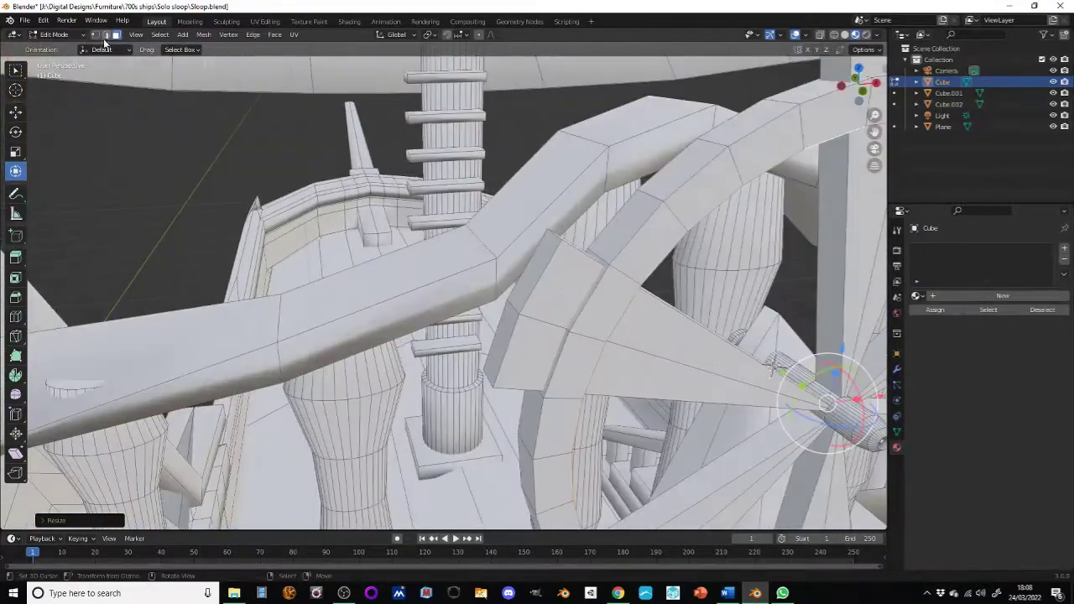
pyautogui.click(537, 206)
pyautogui.moveTo(537, 206); pyautogui.dragTo(469, 293, button='middle')
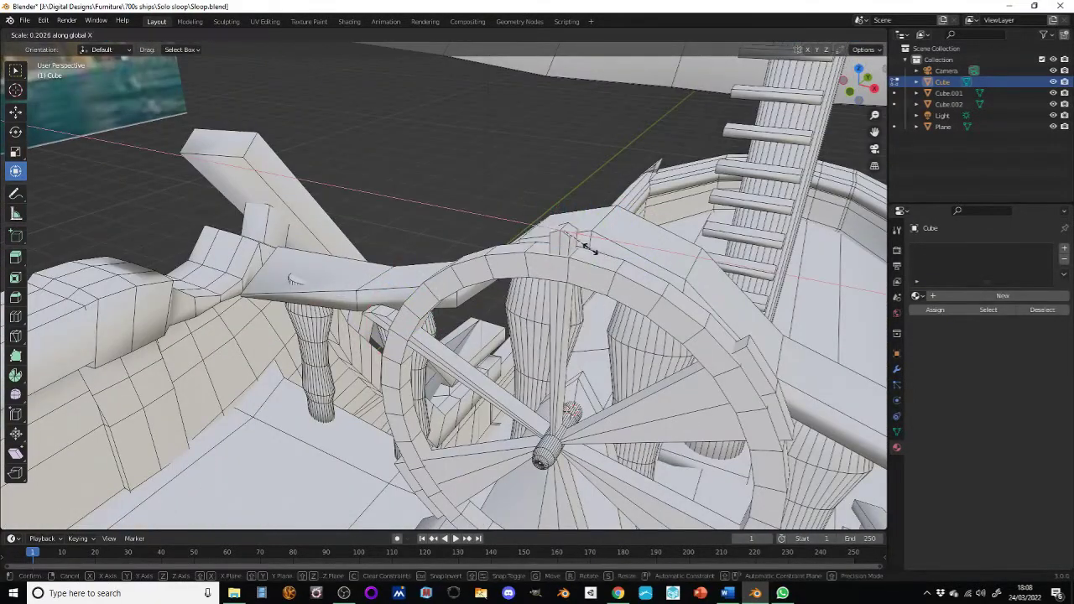
pyautogui.click(589, 247)
pyautogui.moveTo(590, 248)
pyautogui.mouseDown(button='middle')
pyautogui.moveTo(618, 375)
pyautogui.moveTo(350, 198)
pyautogui.mouseUp(button='middle')
pyautogui.click(532, 263)
pyautogui.moveTo(532, 263); pyautogui.dragTo(537, 286, button='middle')
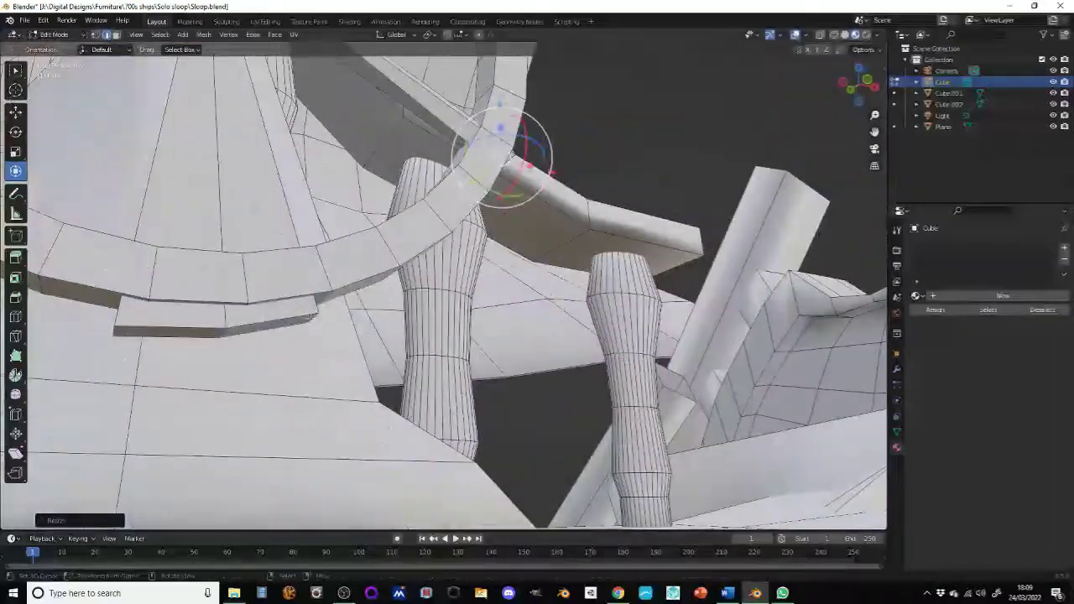
pyautogui.click(362, 327)
pyautogui.moveTo(362, 328)
pyautogui.mouseDown(button='middle')
pyautogui.moveTo(427, 324)
pyautogui.moveTo(261, 369)
pyautogui.mouseUp(button='middle')
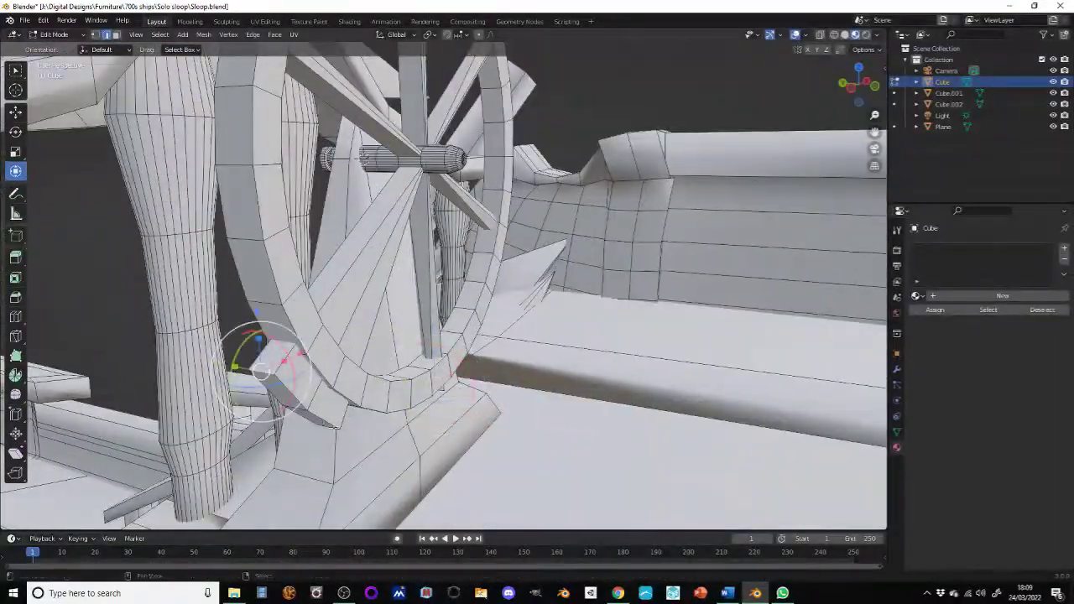
pyautogui.click(344, 428)
pyautogui.moveTo(344, 428); pyautogui.dragTo(251, 210, button='middle')
# Add a small cylinder, then shrink, tilt, loop-cut and taper it into a rim handle.
pyautogui.click(182, 34)
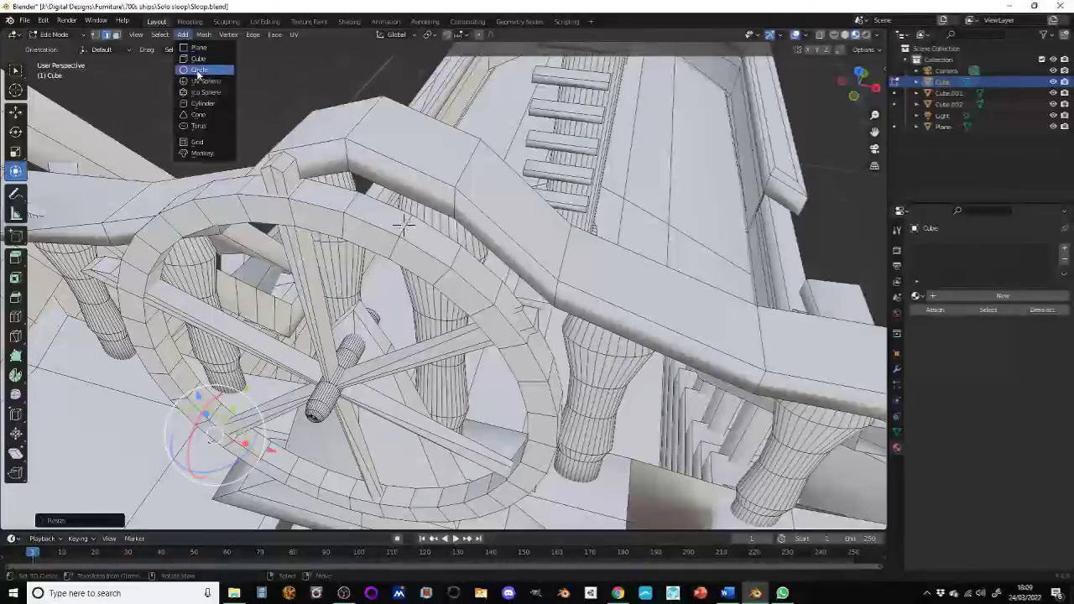
pyautogui.click(202, 103)
pyautogui.press('s')
pyautogui.press('r')
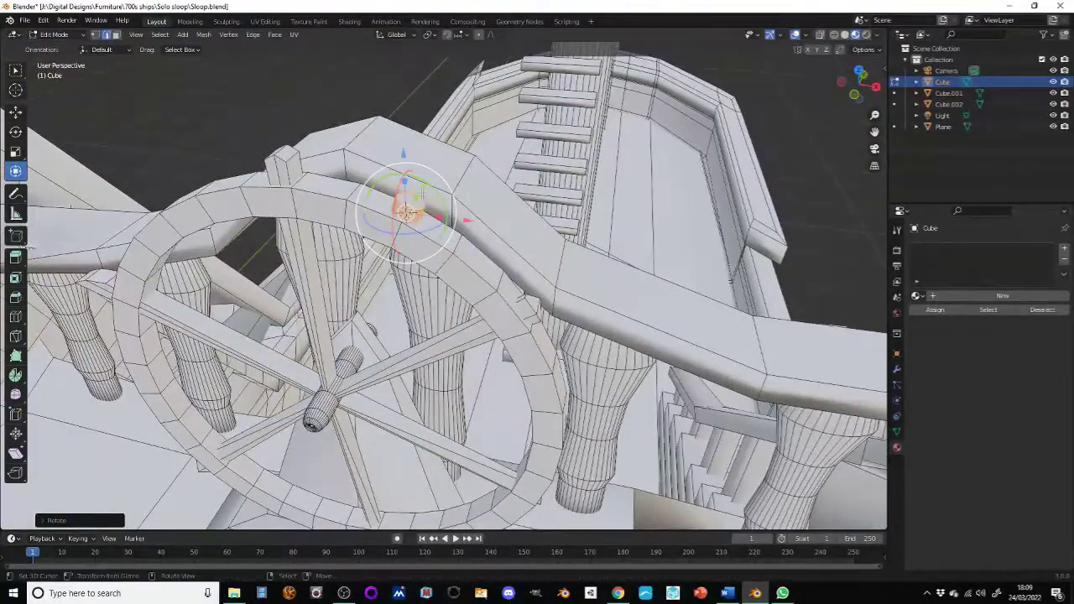
pyautogui.moveTo(420, 191); pyautogui.dragTo(410, 207)
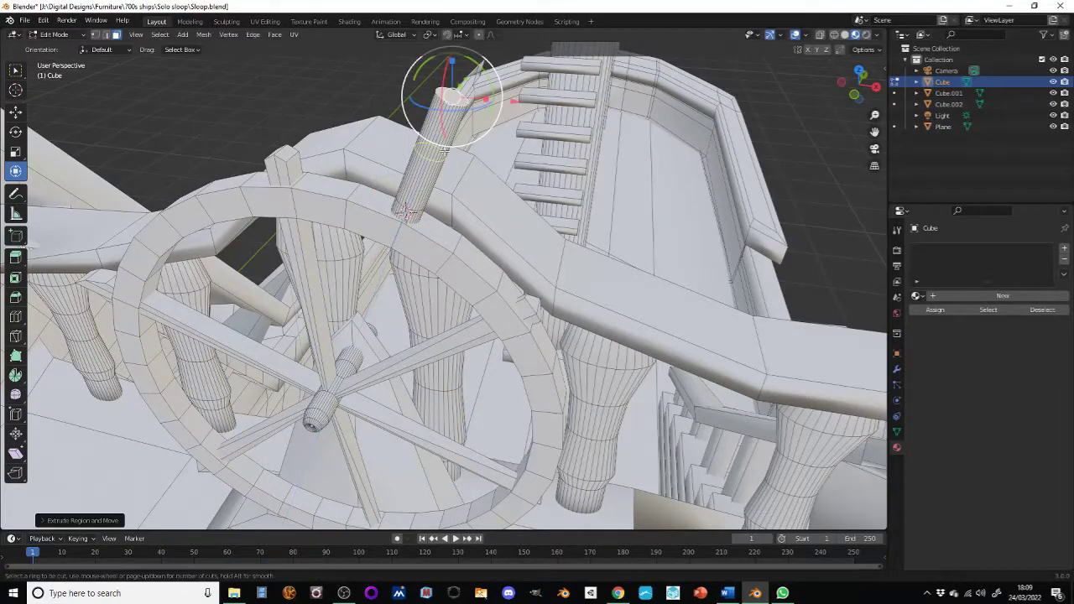
pyautogui.click(405, 211)
pyautogui.click(515, 188)
pyautogui.moveTo(515, 188); pyautogui.dragTo(546, 178, button='middle')
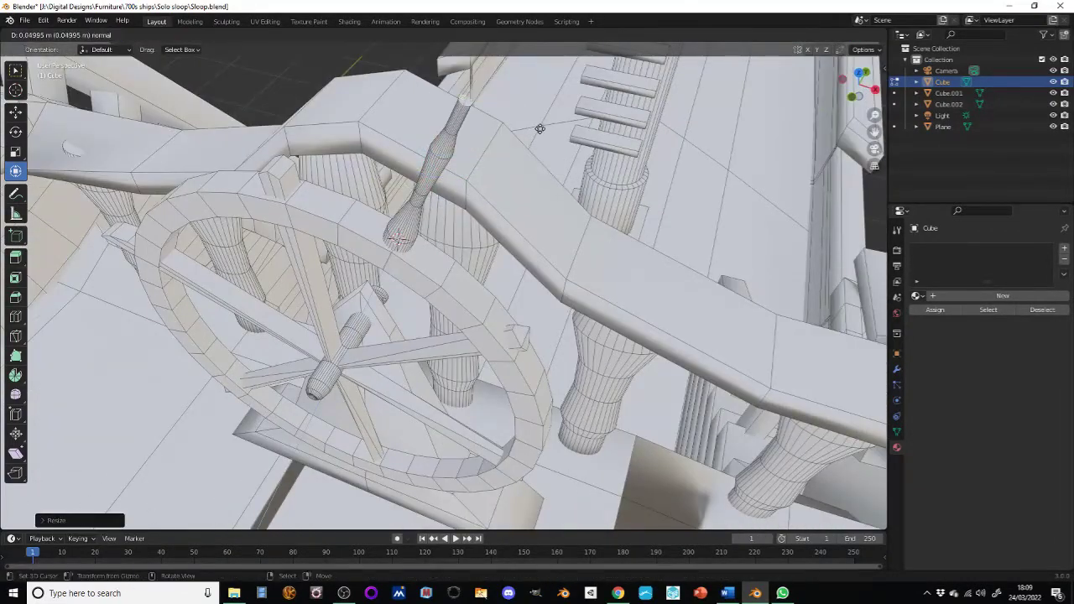
pyautogui.moveTo(539, 129); pyautogui.dragTo(451, 199, button='middle')
# Hide the selection, then duplicate the handle and move the copy along the rim.
pyautogui.press('h')
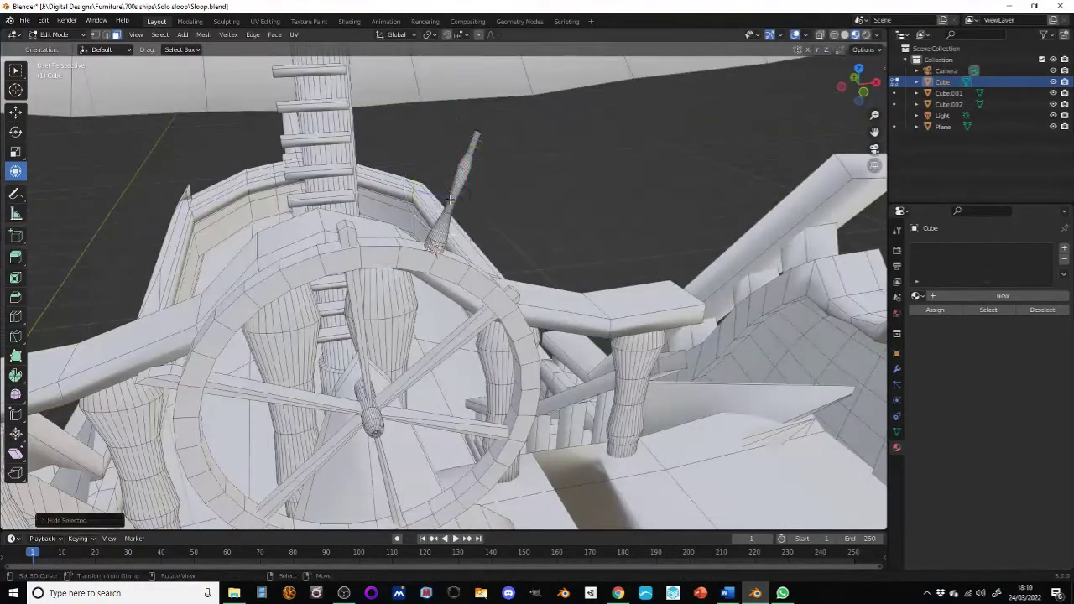
pyautogui.hotkey('shift', 'd')
pyautogui.rightClick(475, 135)
pyautogui.moveTo(475, 135); pyautogui.dragTo(489, 159, button='middle')
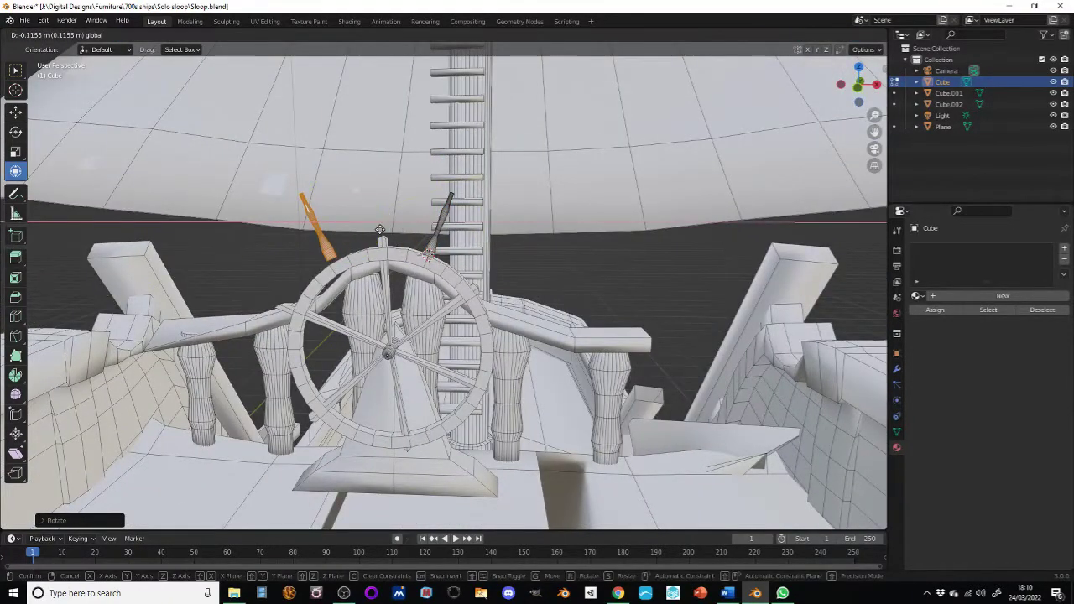
pyautogui.click(313, 165)
pyautogui.moveTo(312, 165); pyautogui.dragTo(315, 233, button='middle')
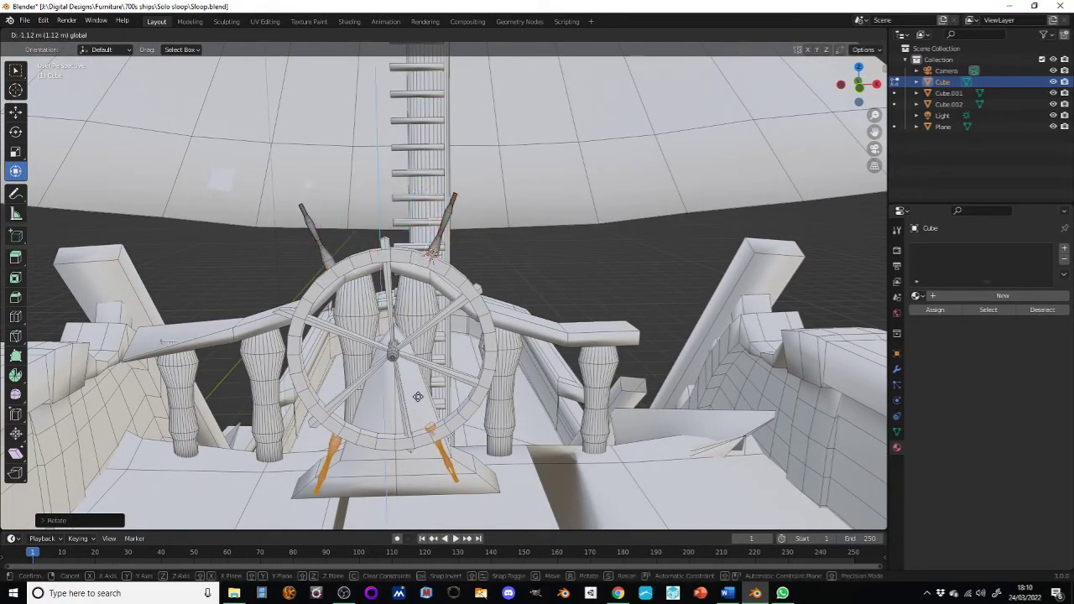
pyautogui.click(418, 396)
# Rotate and move the copied handle pieces into position on the rim.
pyautogui.scroll(4, 418, 396)
pyautogui.press('r')
pyautogui.press('g')
pyautogui.click(403, 252)
pyautogui.scroll(-5, 403, 252)
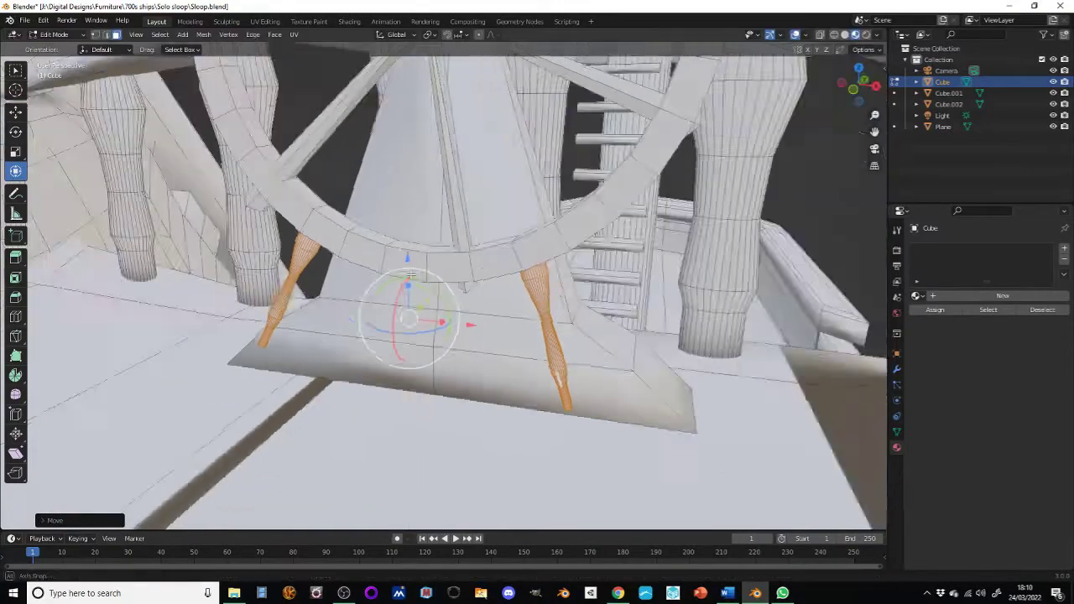
pyautogui.moveTo(404, 252); pyautogui.dragTo(483, 206, button='middle')
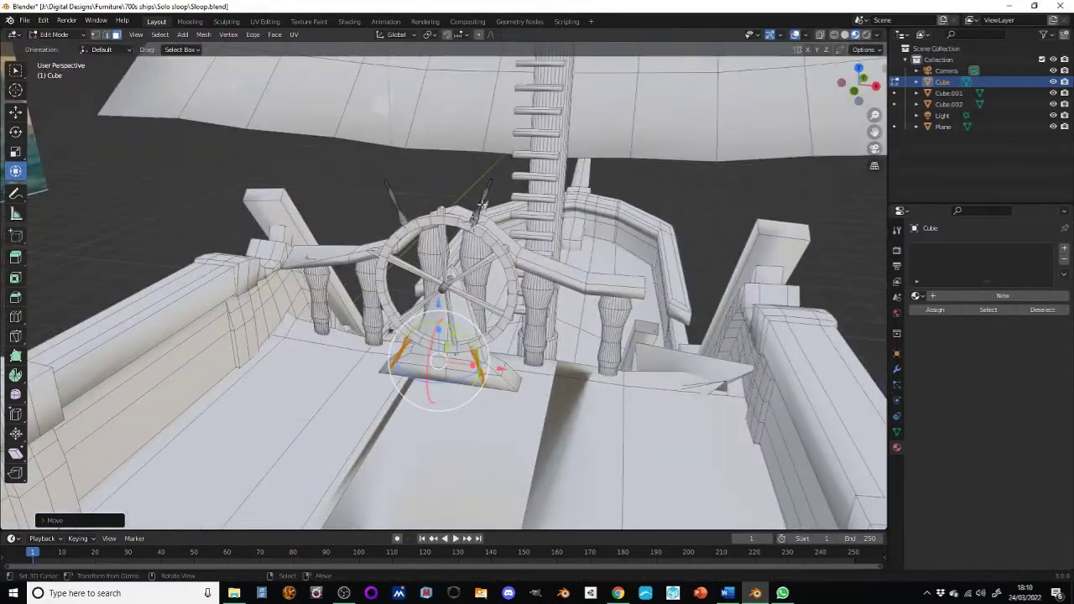
pyautogui.click(510, 312)
# Select the whole handle piece and move it to a new spot on the rim.
pyautogui.moveTo(510, 312); pyautogui.dragTo(638, 184, button='middle')
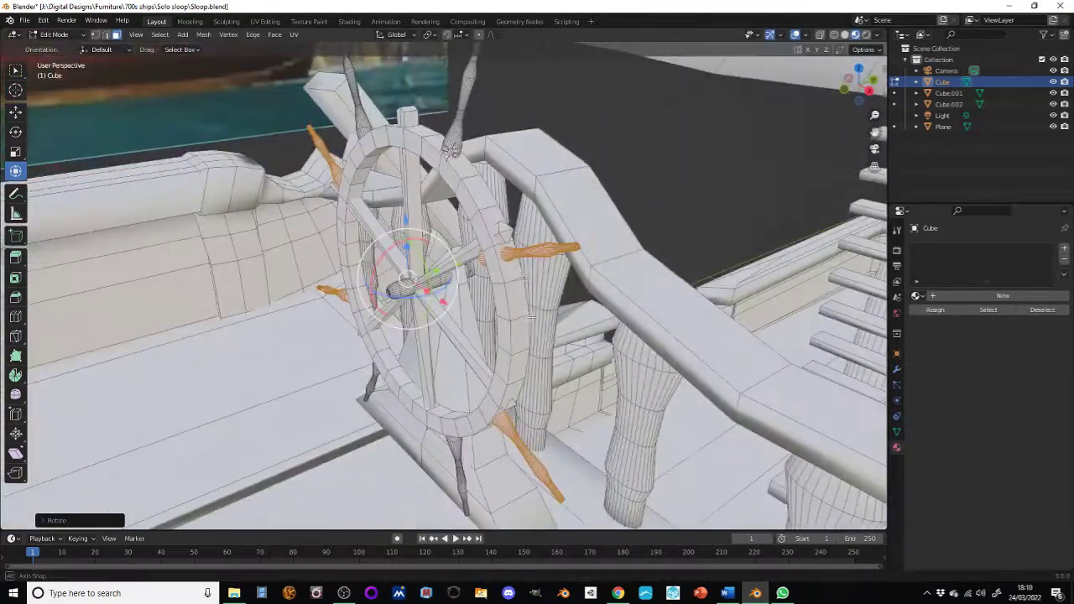
pyautogui.scroll(3, 638, 185)
pyautogui.press('l')
pyautogui.press('g')
pyautogui.click(637, 120)
pyautogui.moveTo(638, 120); pyautogui.dragTo(497, 243, button='middle')
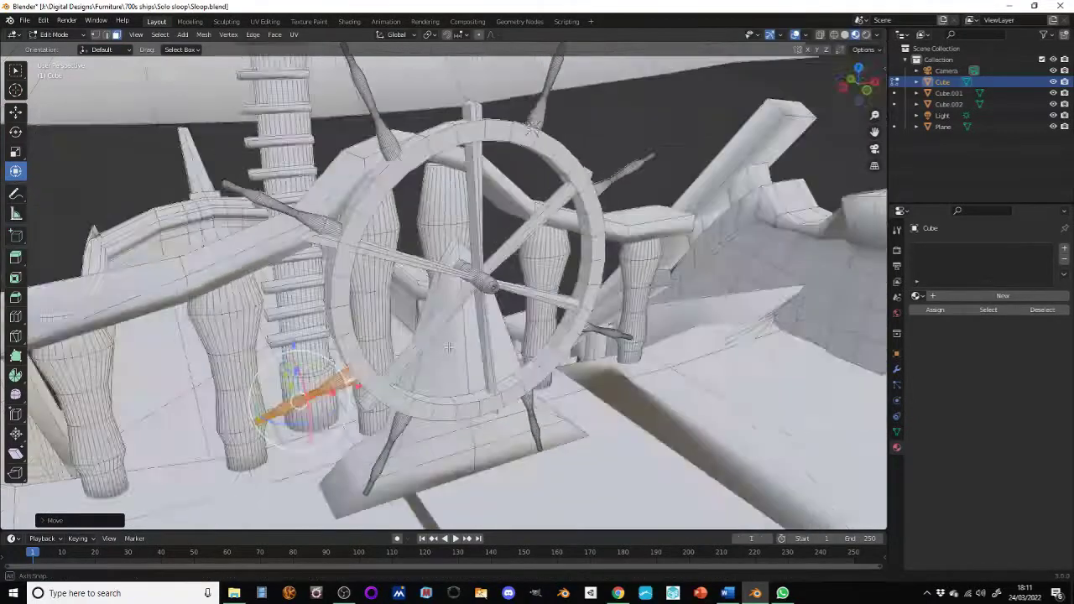
pyautogui.scroll(-4, 497, 243)
pyautogui.moveTo(466, 235); pyautogui.dragTo(489, 148, button='middle')
pyautogui.hotkey('ctrl', 'r')
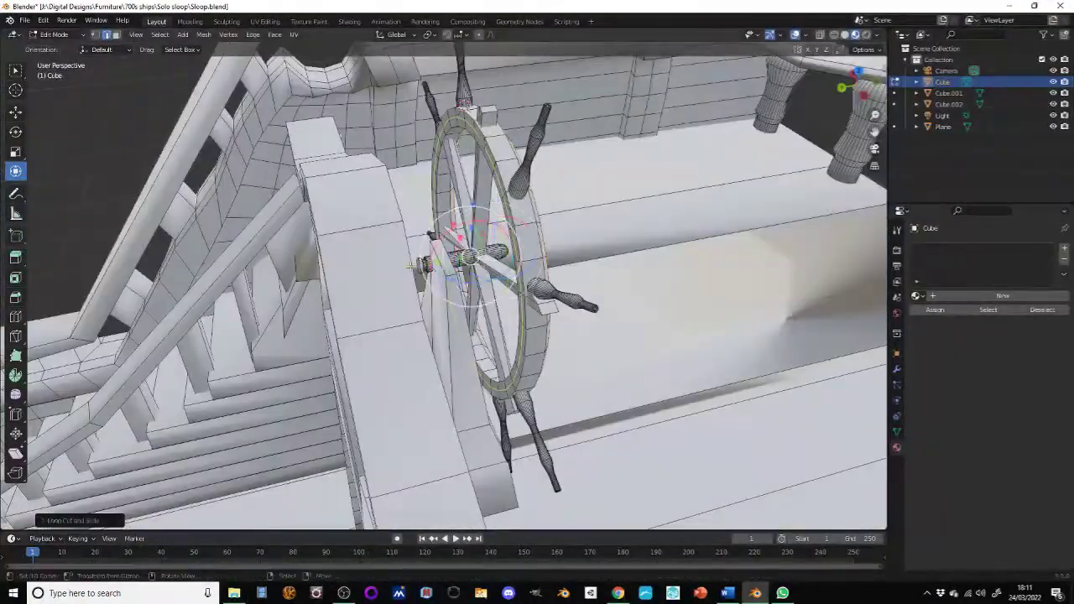
pyautogui.moveTo(411, 266); pyautogui.dragTo(249, 265, button='middle')
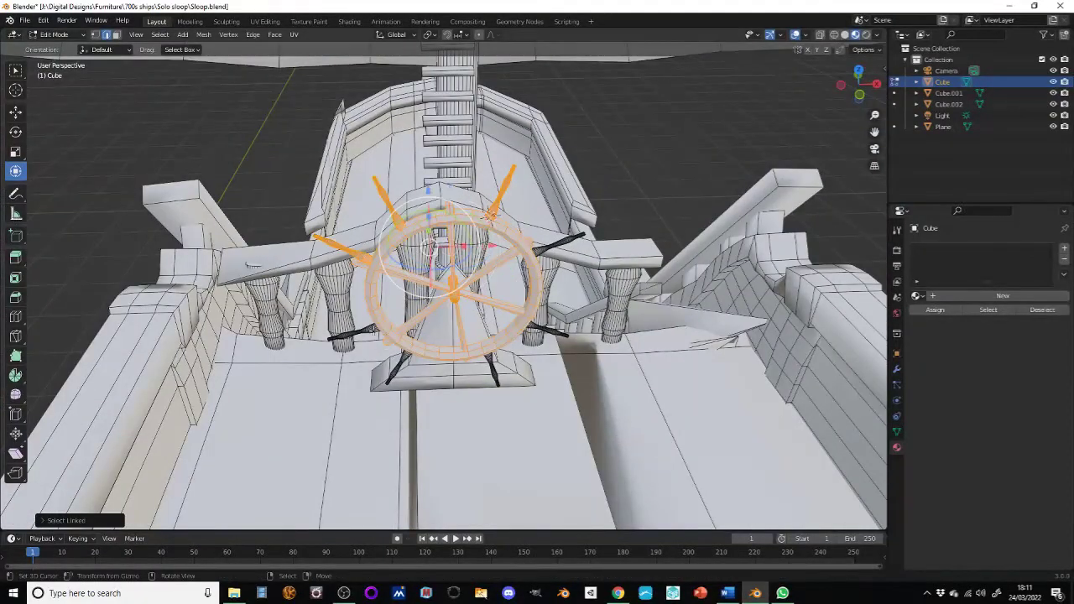
# Separate the wheel into its own object and give it Shade Smooth.
pyautogui.click(552, 248)
pyautogui.moveTo(551, 248); pyautogui.dragTo(470, 251, button='middle')
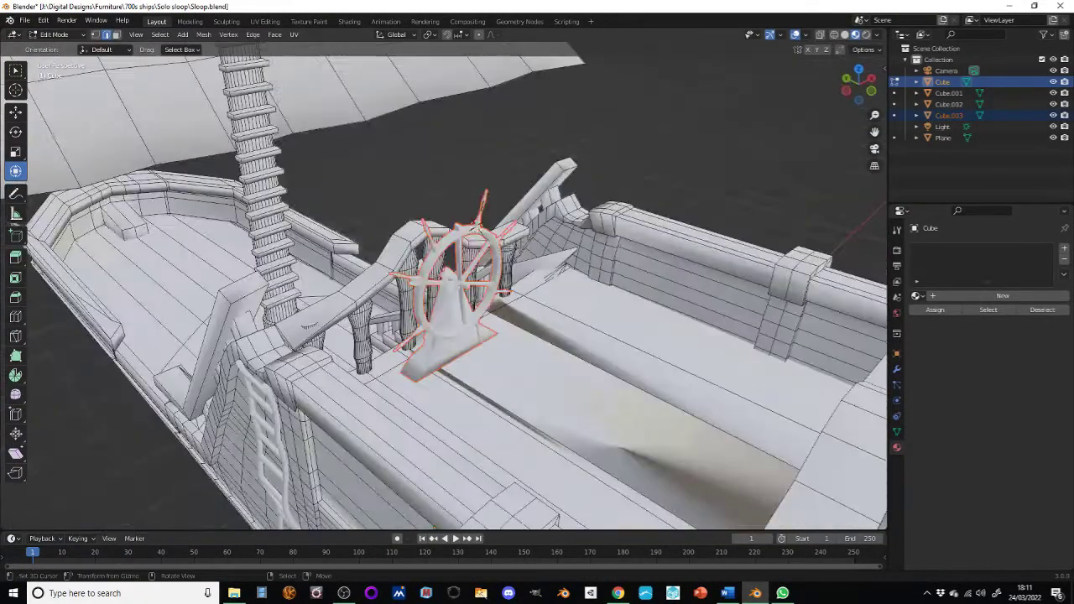
pyautogui.press('Tab')
pyautogui.click(457, 276)
pyautogui.press('Tab')
pyautogui.click(274, 34)
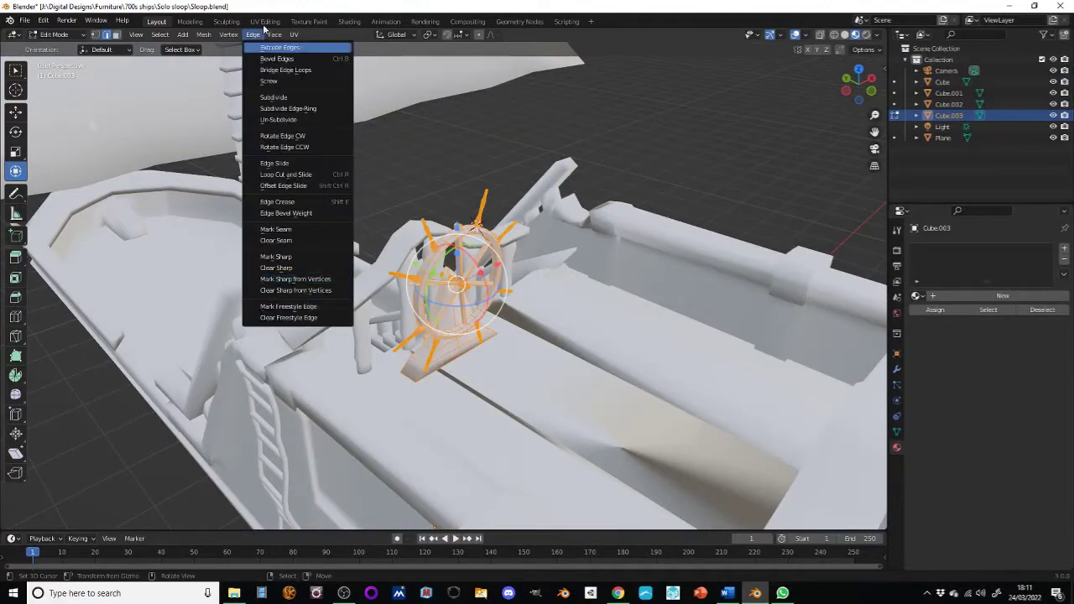
pyautogui.click(316, 239)
pyautogui.press('Tab')
pyautogui.moveTo(316, 240)
pyautogui.mouseDown(button='middle')
pyautogui.moveTo(373, 295)
pyautogui.moveTo(311, 211)
pyautogui.moveTo(310, 448)
pyautogui.moveTo(264, 188)
pyautogui.mouseUp(button='middle')
# Duplicate the wheel, delete the stand, and rotate the copy 90° about X to lie flat.
pyautogui.hotkey('shift', 'd')
pyautogui.press('Escape')
pyautogui.press('Tab')
pyautogui.scroll(3, 464, 382)
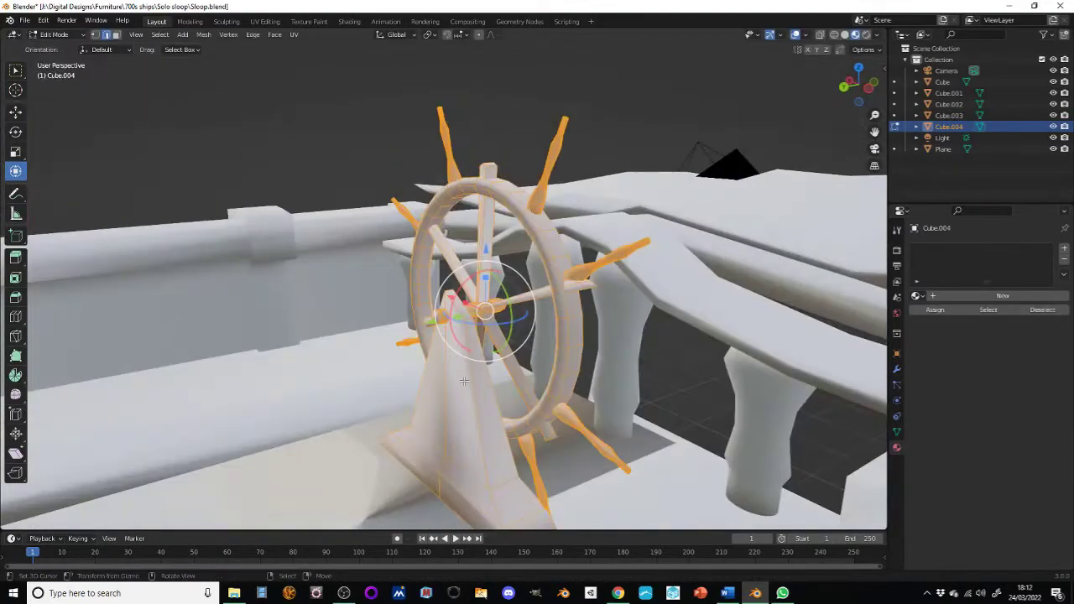
pyautogui.hotkey('alt', 'a')
pyautogui.press('l')
pyautogui.press('x')
pyautogui.click(473, 378)
pyautogui.write('a')
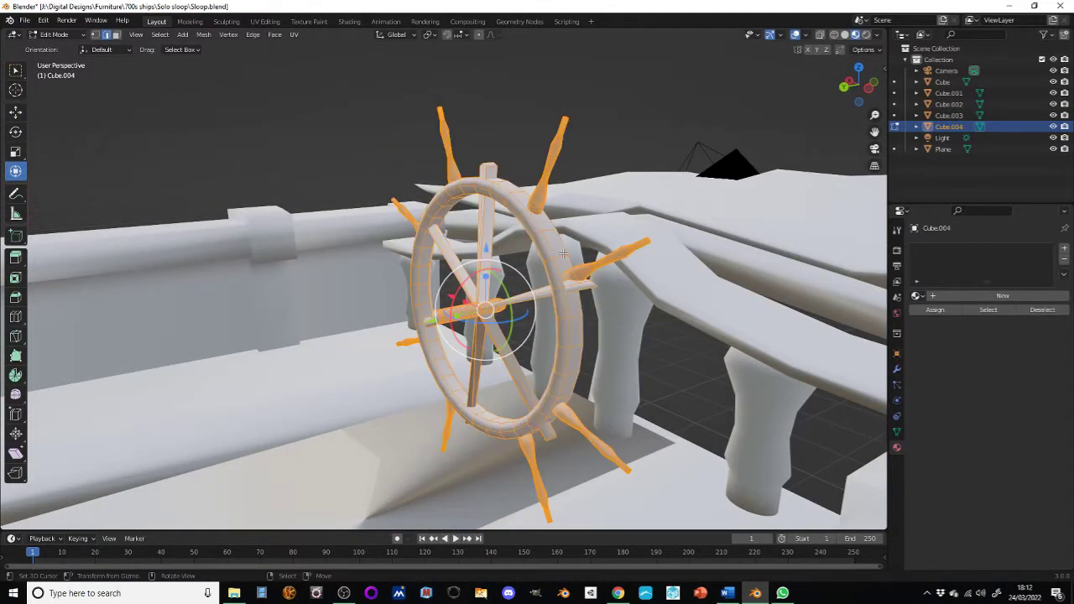
pyautogui.write('rx90')
pyautogui.press('Return')
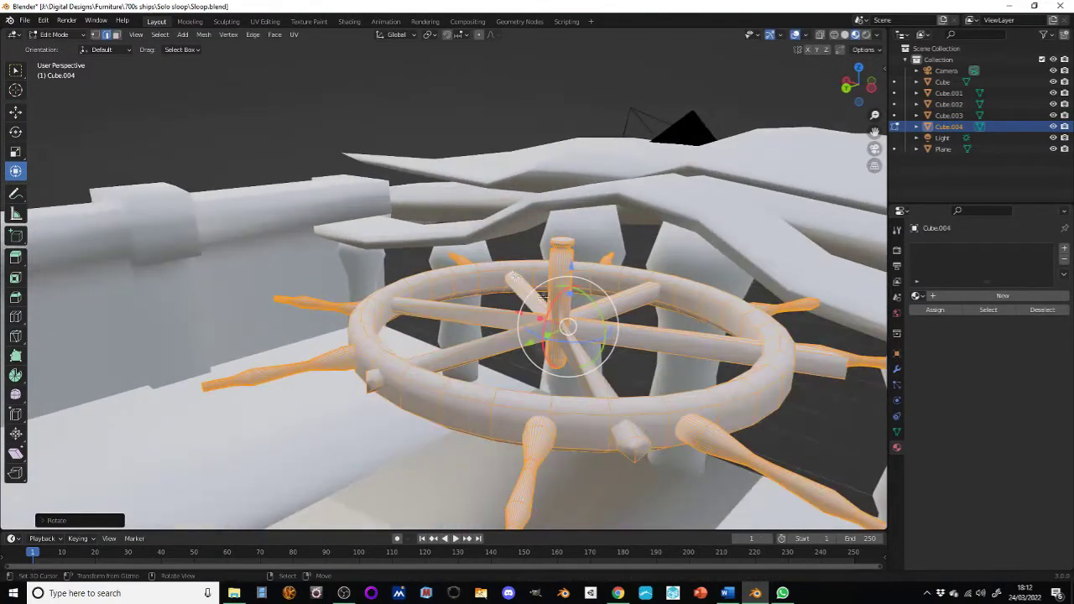
# Apply shrink/fatten, then move and rotate one handle to the wheel's upper left.
pyautogui.moveTo(559, 249)
pyautogui.mouseDown(button='middle')
pyautogui.moveTo(290, 280)
pyautogui.moveTo(425, 269)
pyautogui.moveTo(400, 316)
pyautogui.moveTo(250, 325)
pyautogui.mouseUp(button='middle')
pyautogui.scroll(3, 290, 280)
pyautogui.scroll(-3, 289, 280)
pyautogui.hotkey('alt', 's')
pyautogui.click(425, 268)
pyautogui.scroll(3, 400, 316)
pyautogui.press('l')
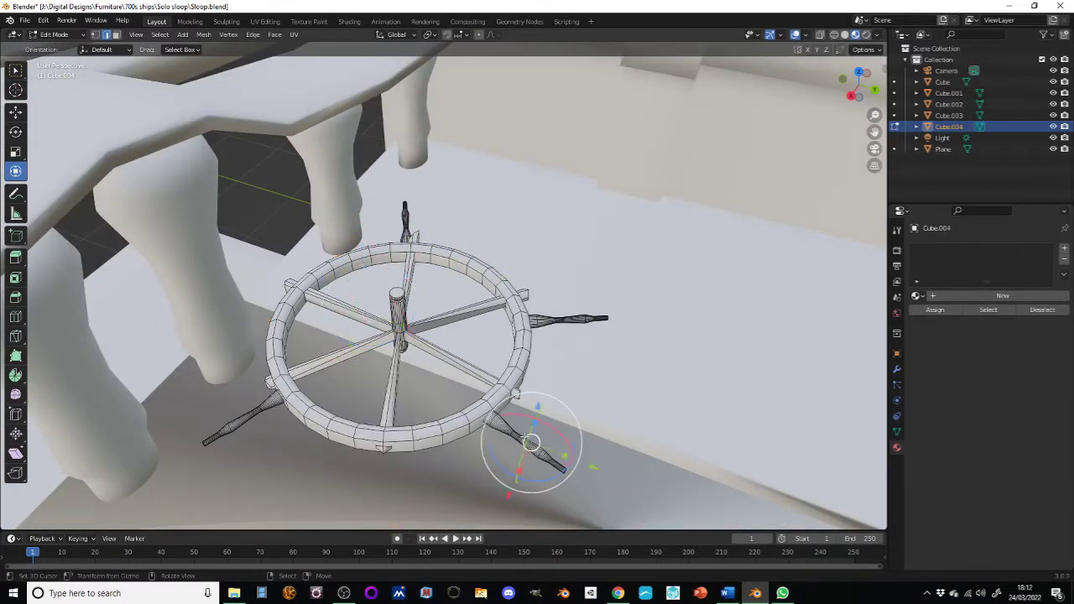
pyautogui.press('g')
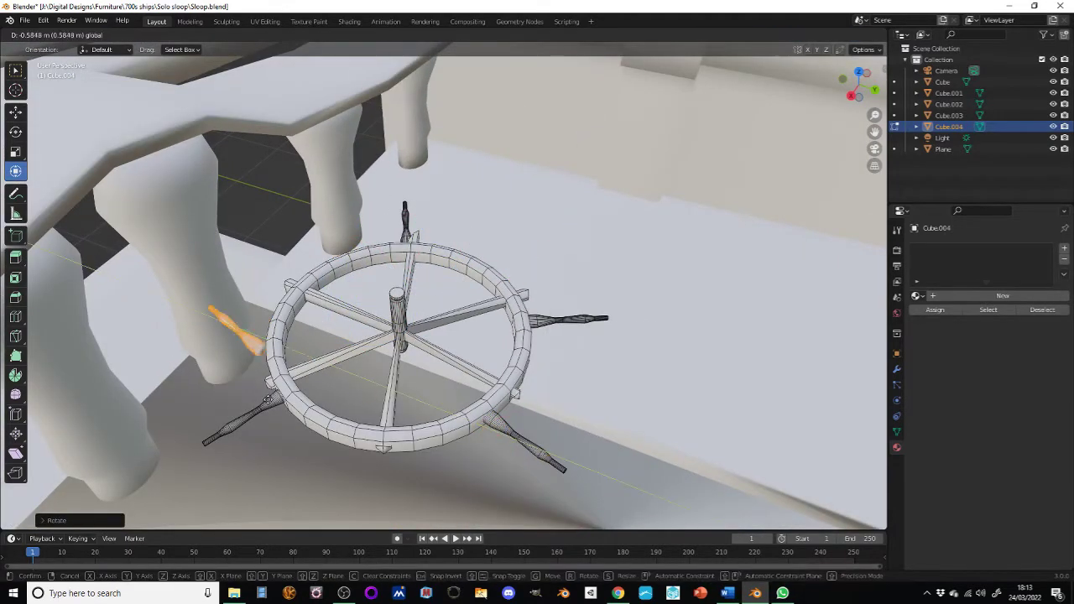
pyautogui.click(369, 277)
pyautogui.press('r')
pyautogui.click(265, 413)
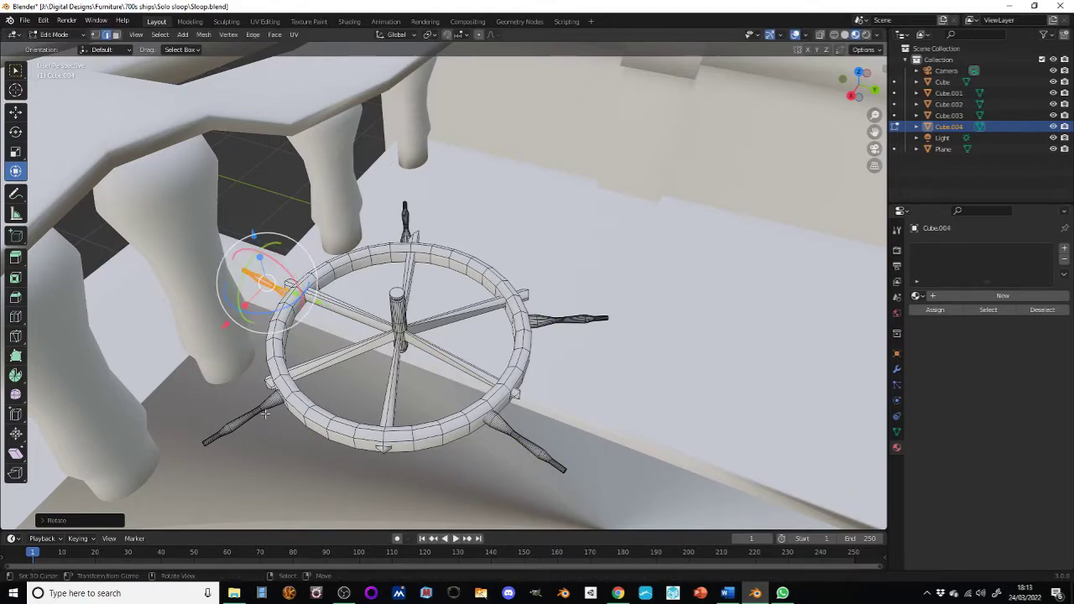
# Resize the remaining handles, then rotate the upper handle and shift the left one.
pyautogui.hotkey('ctrl', 'l')
pyautogui.moveTo(515, 437); pyautogui.dragTo(552, 250, button='middle')
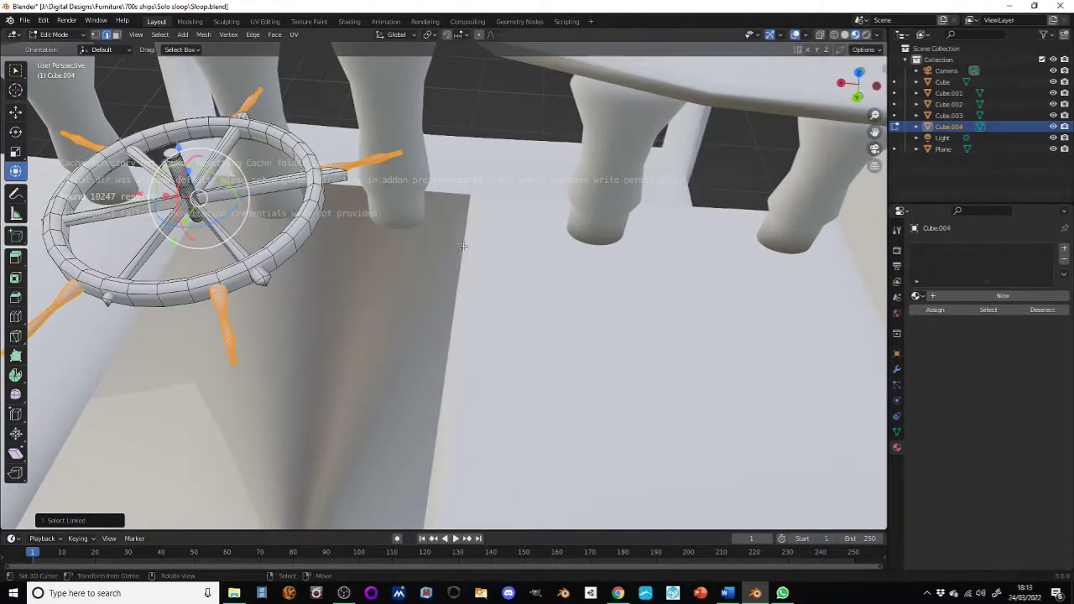
pyautogui.press('s')
pyautogui.click(731, 283)
pyautogui.moveTo(730, 282); pyautogui.dragTo(425, 233, button='middle')
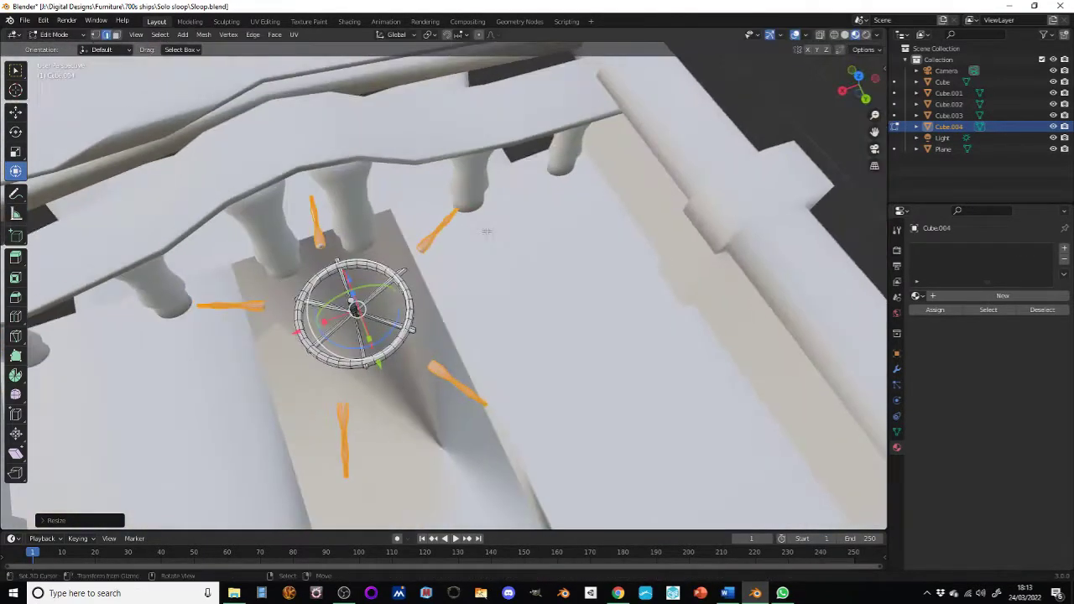
pyautogui.click(425, 233)
pyautogui.moveTo(395, 239)
pyautogui.mouseDown()
pyautogui.moveTo(261, 245)
pyautogui.moveTo(273, 270)
pyautogui.mouseUp()
pyautogui.moveTo(260, 225); pyautogui.dragTo(277, 240)
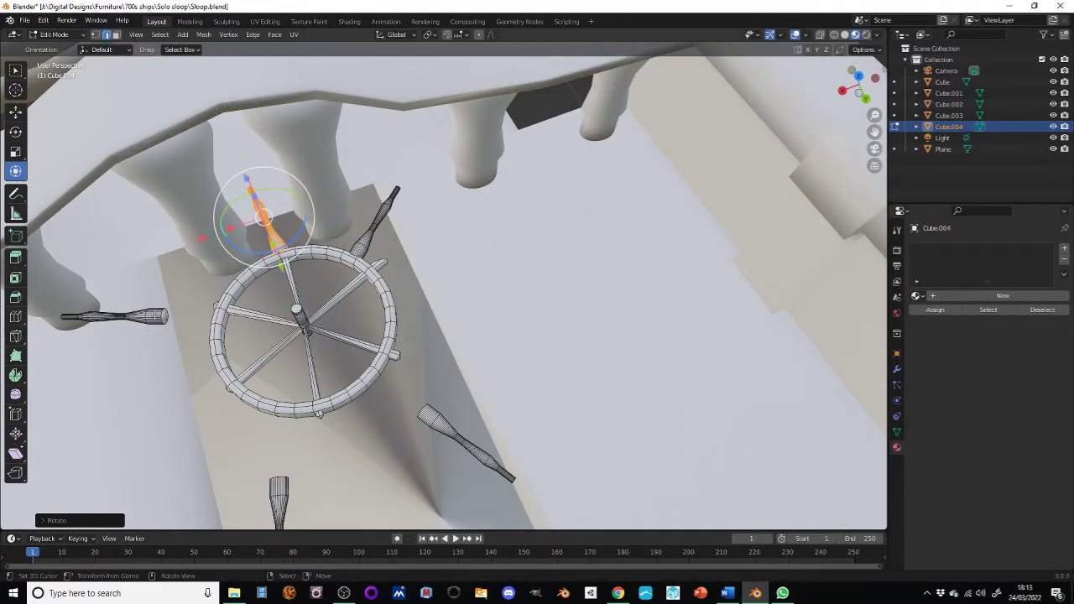
pyautogui.click(98, 320)
pyautogui.press('g')
# Move and rotate the lower-right handle, then re-tilt the top handle.
pyautogui.click(445, 423)
pyautogui.press('l')
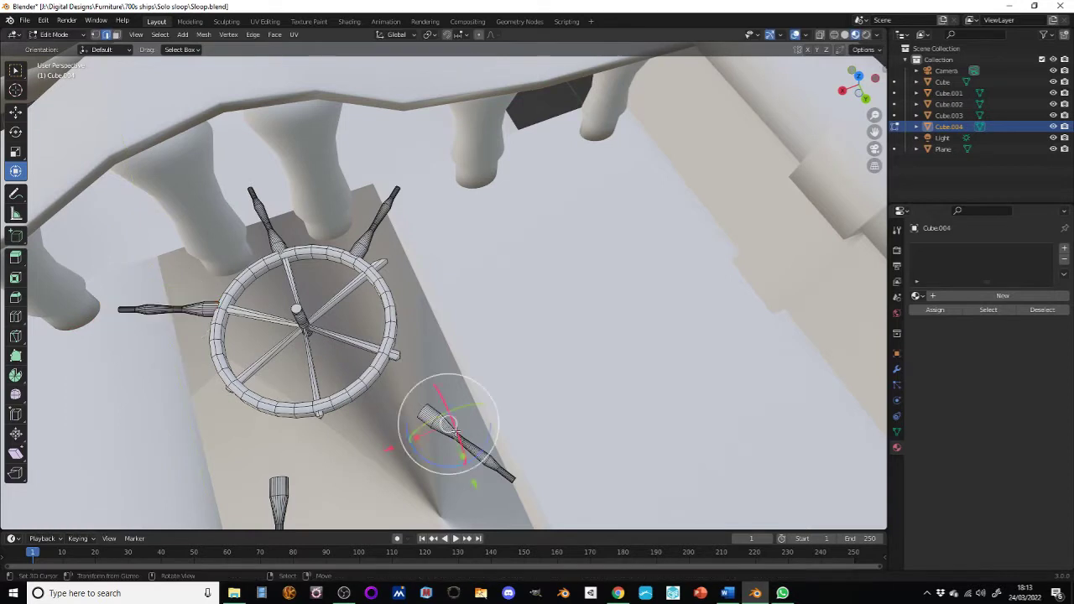
pyautogui.press('g')
pyautogui.press('r')
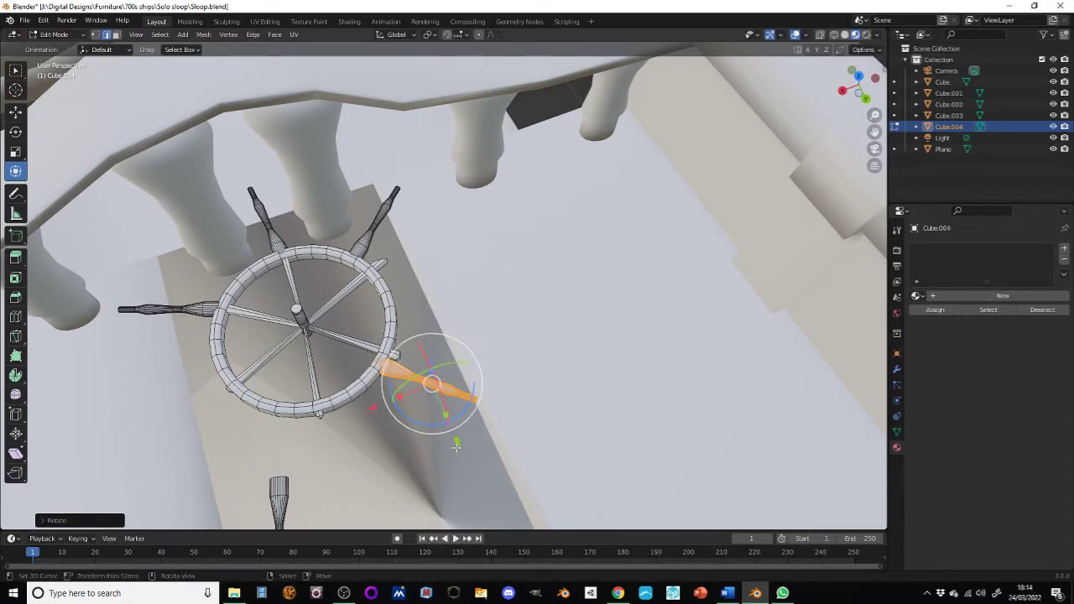
pyautogui.click(470, 426)
pyautogui.moveTo(260, 470); pyautogui.dragTo(344, 445, button='middle')
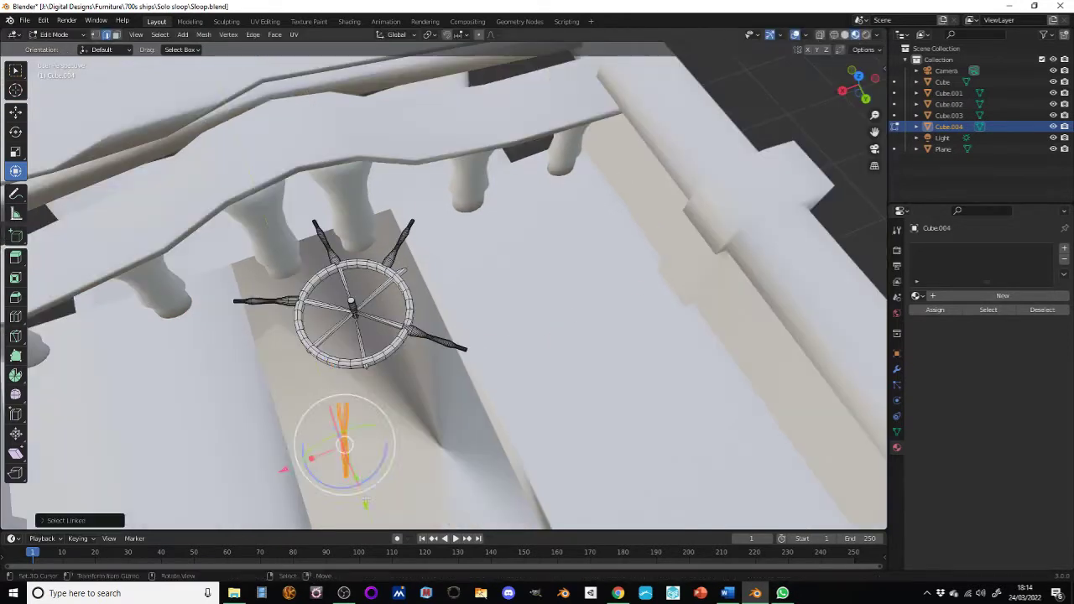
pyautogui.click(323, 403)
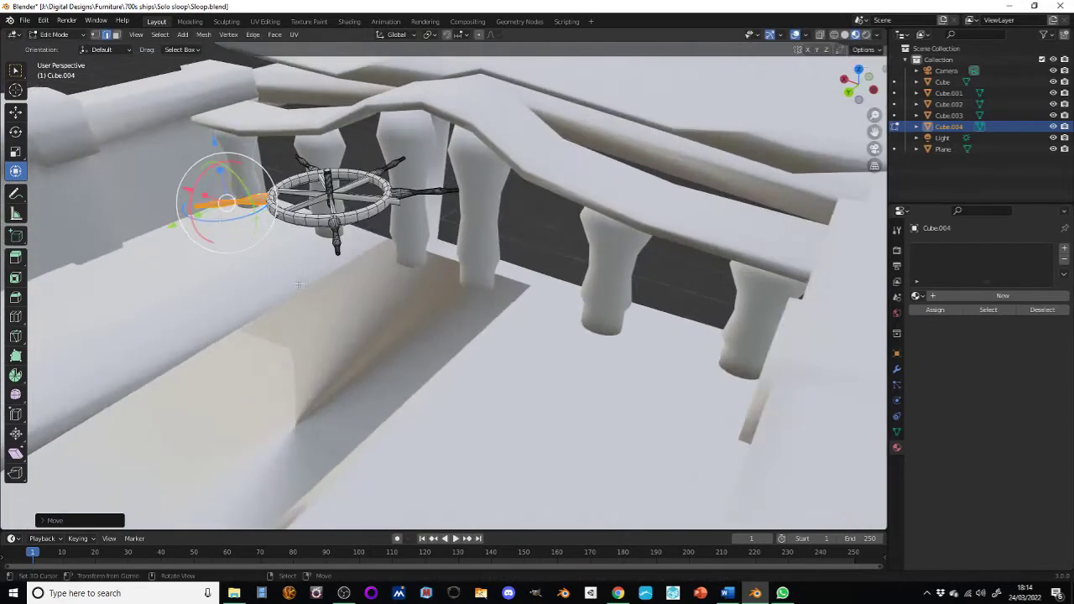
pyautogui.moveTo(323, 404); pyautogui.dragTo(353, 467, button='middle')
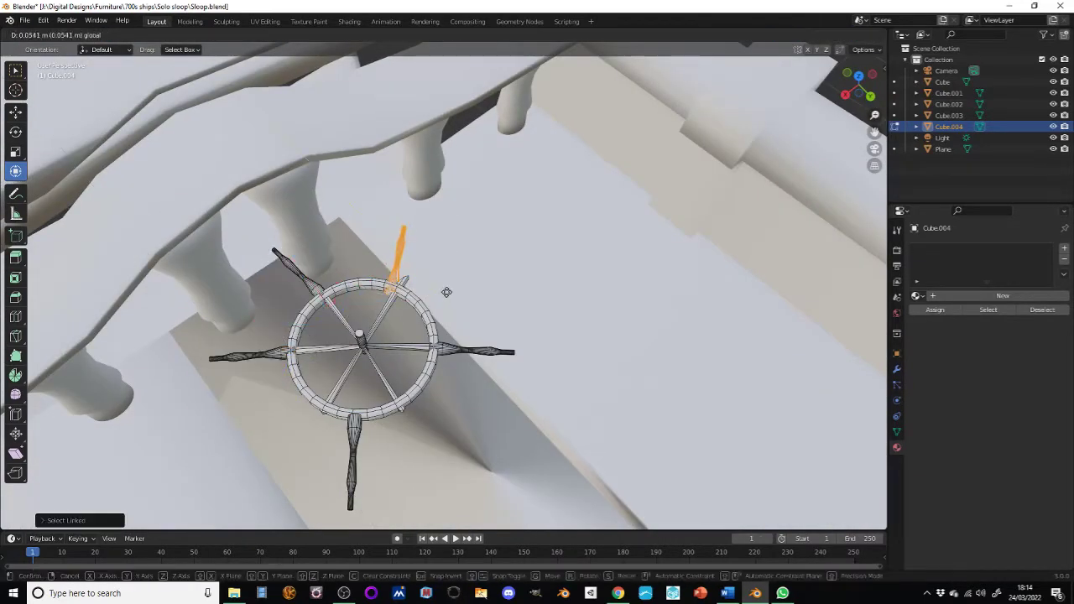
pyautogui.moveTo(446, 293); pyautogui.dragTo(351, 292)
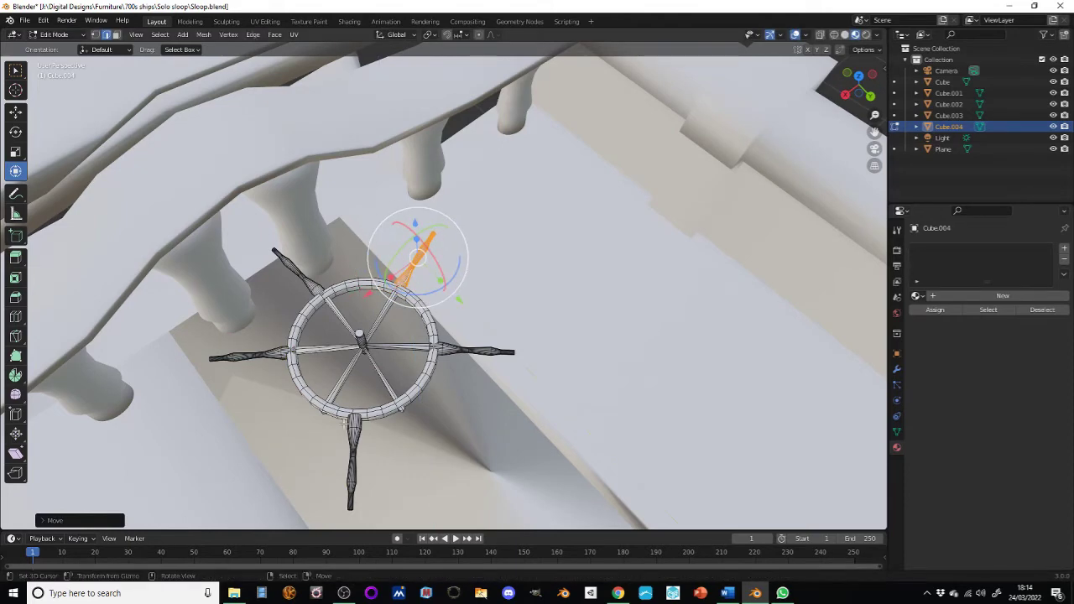
pyautogui.press('r')
pyautogui.click(451, 494)
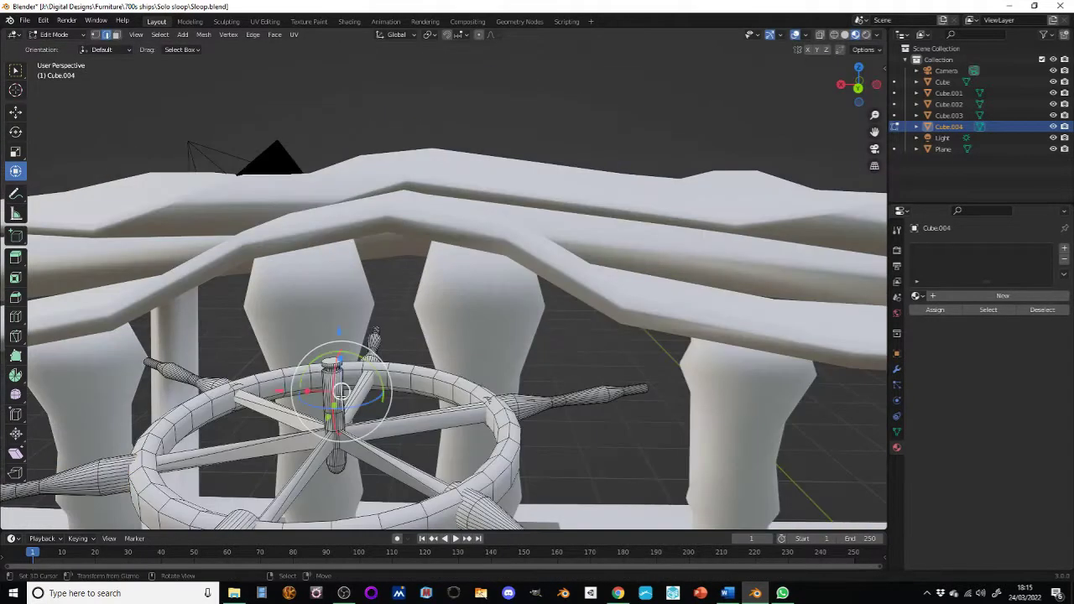
# Duplicate the hub, scale the copy down along Z, and extrude its face to start a ring.
pyautogui.moveTo(374, 334); pyautogui.dragTo(428, 394, button='middle')
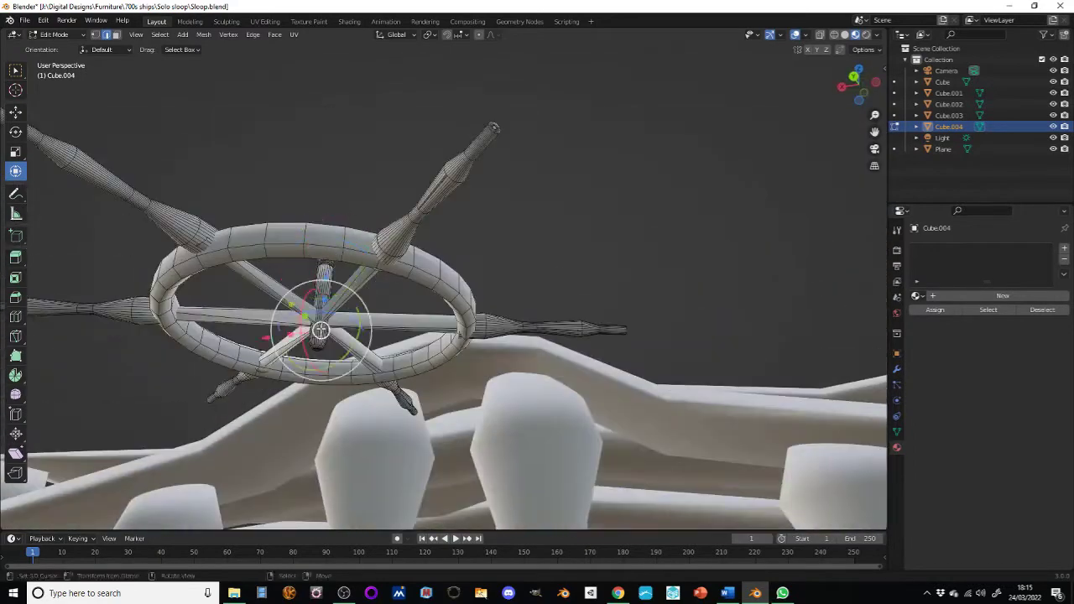
pyautogui.moveTo(161, 74)
pyautogui.mouseDown(button='middle')
pyautogui.moveTo(335, 252)
pyautogui.moveTo(419, 394)
pyautogui.mouseUp(button='middle')
pyautogui.hotkey('shift', 'd')
pyautogui.press('s')
pyautogui.press('s')
pyautogui.press('z')
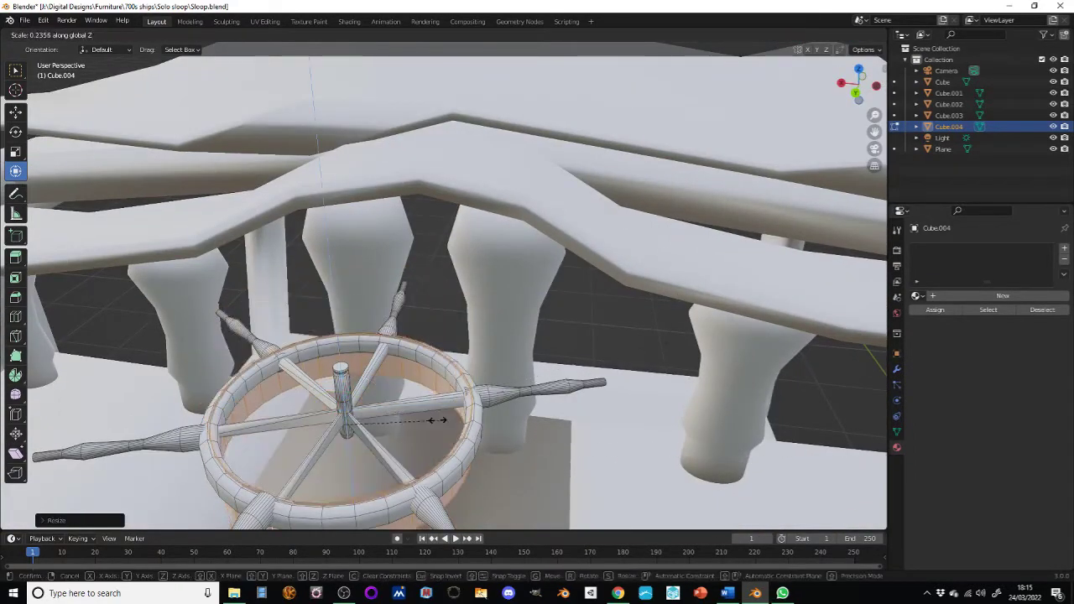
pyautogui.press('s')
pyautogui.press('z')
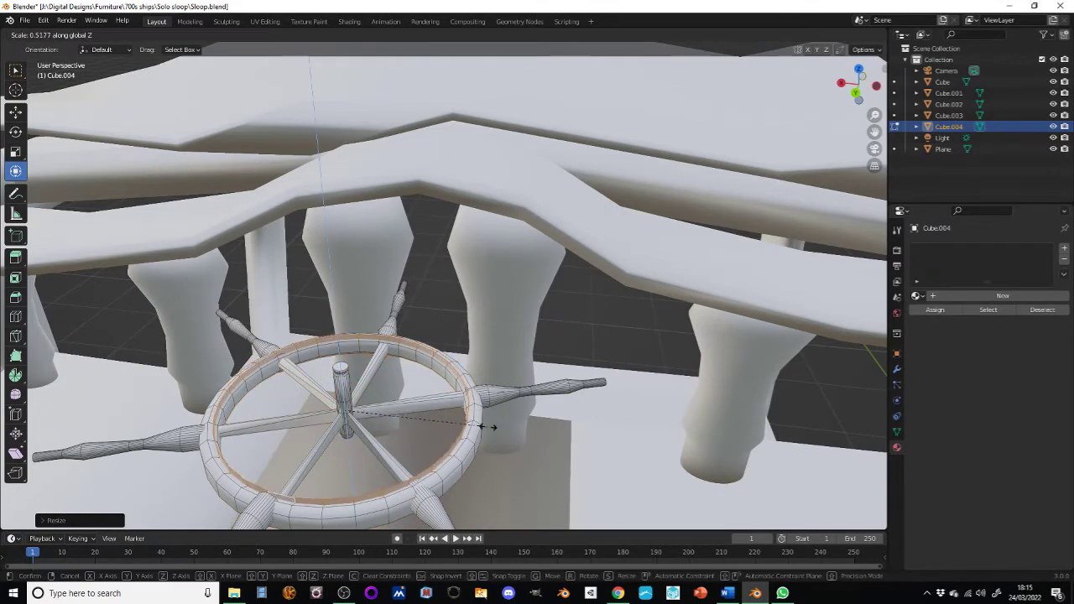
pyautogui.press('e')
pyautogui.press('s')
# Extrude a long post down from the flattened ship's wheel disc.
pyautogui.click(348, 415)
pyautogui.moveTo(348, 415)
pyautogui.mouseDown(button='middle')
pyautogui.moveTo(303, 361)
pyautogui.moveTo(633, 364)
pyautogui.mouseUp(button='middle')
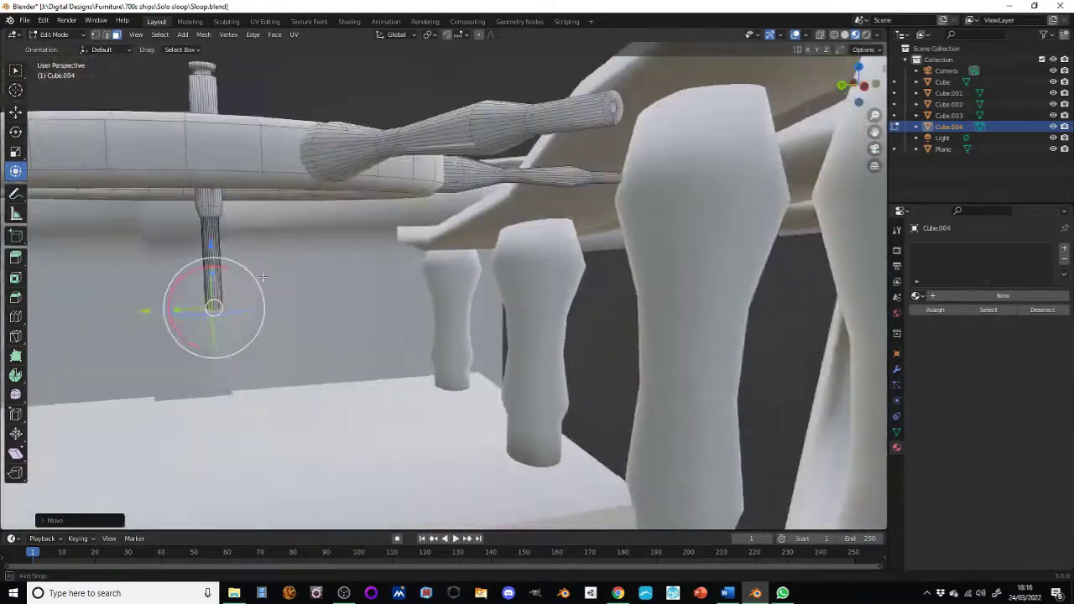
pyautogui.press('e')
pyautogui.click(634, 364)
pyautogui.press('e')
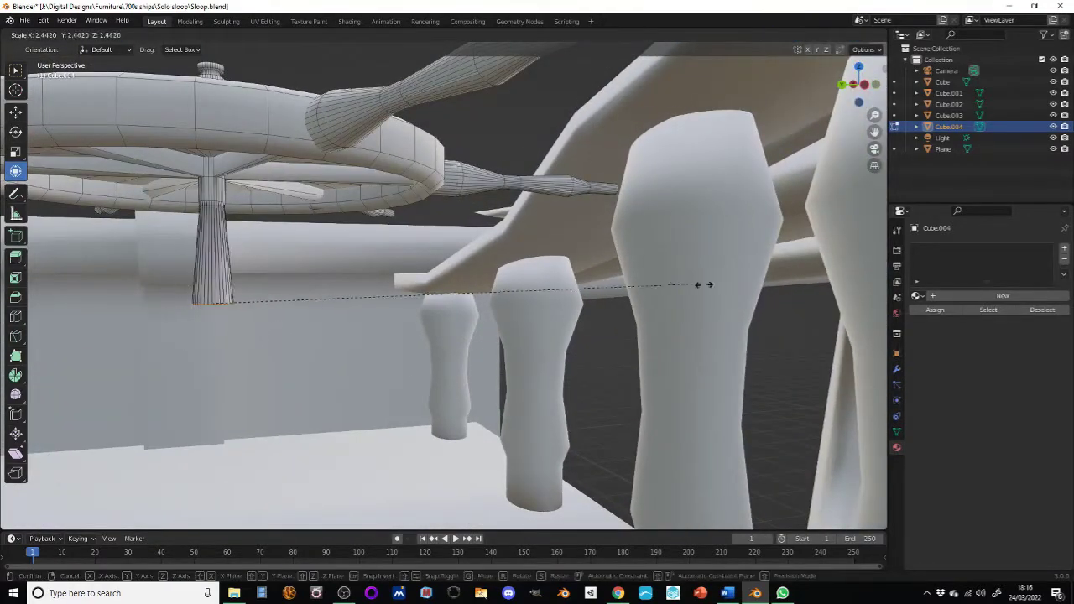
pyautogui.press('Escape')
pyautogui.press('e')
pyautogui.click(355, 403)
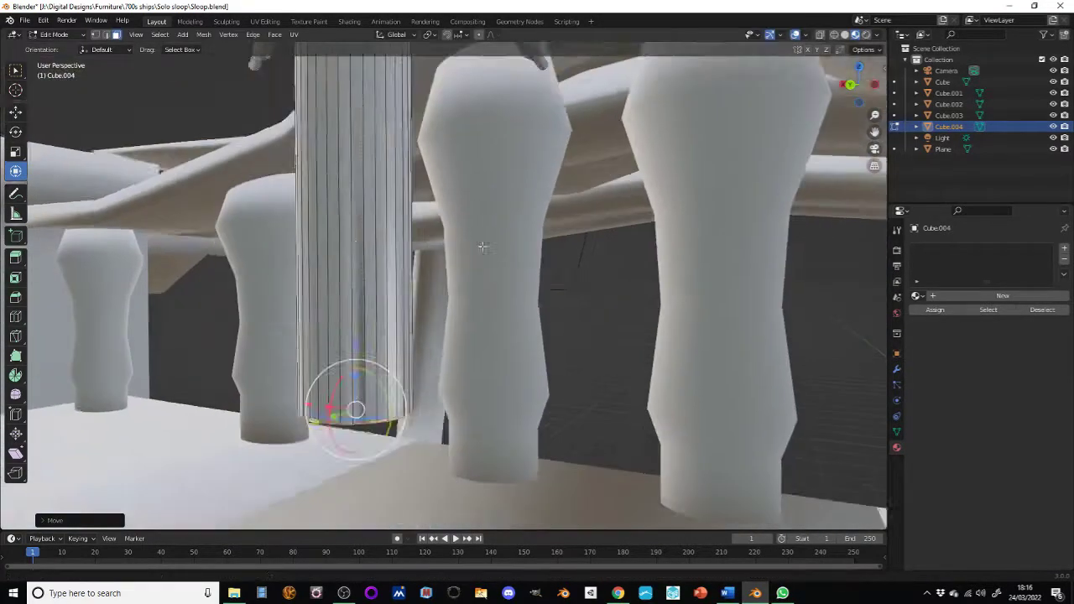
pyautogui.moveTo(355, 403)
pyautogui.mouseDown(button='middle')
pyautogui.moveTo(338, 395)
pyautogui.moveTo(409, 228)
pyautogui.mouseUp(button='middle')
# Scale up the whole wheel mesh and move it onto the deck.
pyautogui.press('g')
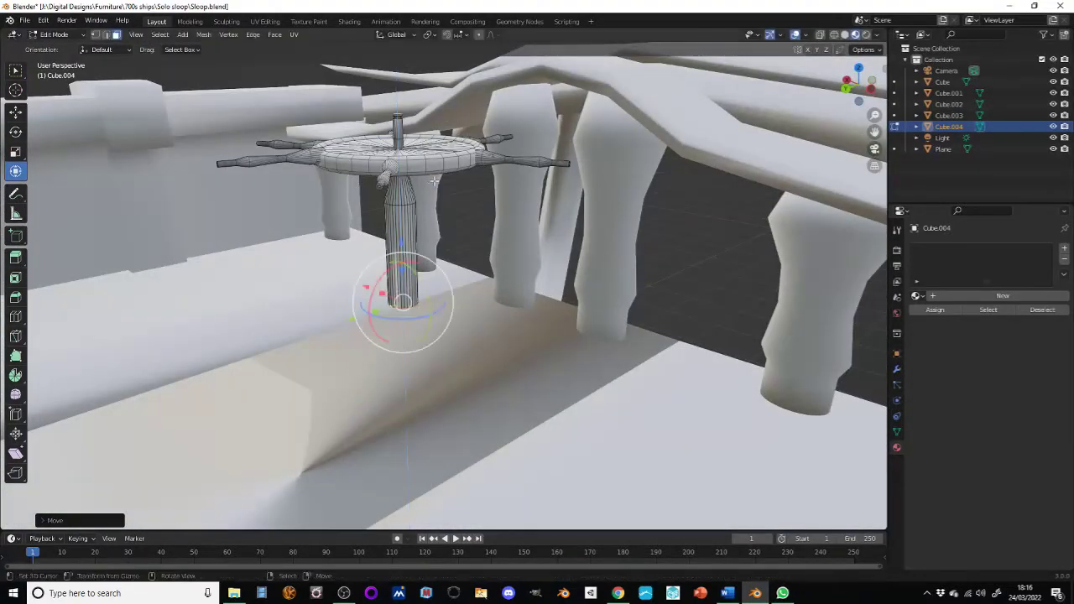
pyautogui.press('a')
pyautogui.press('s')
pyautogui.click(395, 159)
pyautogui.press('g')
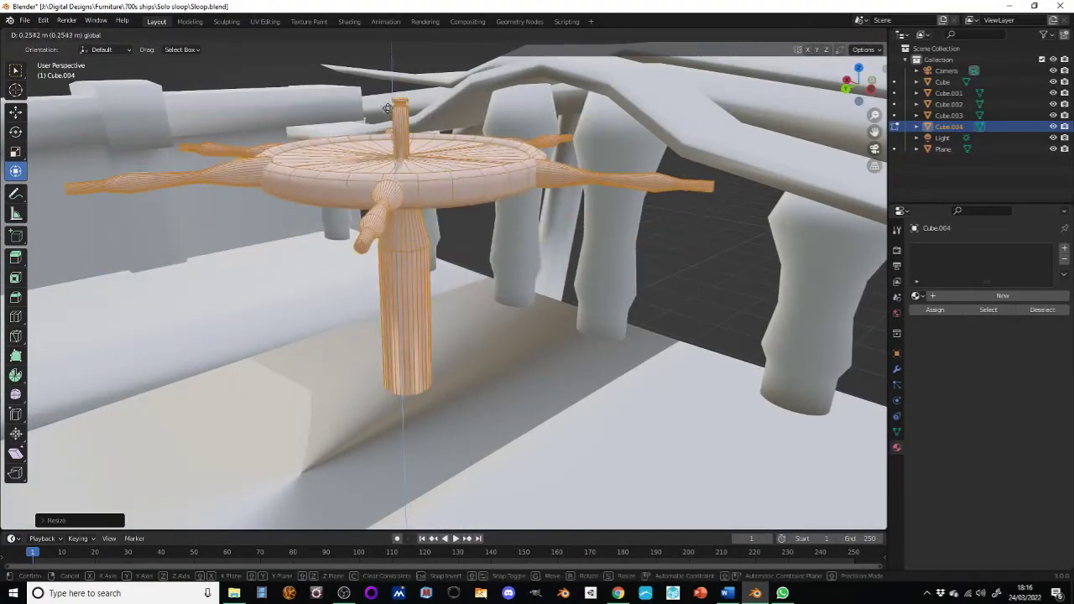
pyautogui.click(387, 108)
pyautogui.moveTo(387, 108)
pyautogui.mouseDown(button='middle')
pyautogui.moveTo(549, 265)
pyautogui.moveTo(470, 235)
pyautogui.mouseUp(button='middle')
# Rotate the wheel's UVs and return to Object Mode, viewing the ship's side.
pyautogui.click(275, 35)
pyautogui.click(419, 270)
pyautogui.click(294, 34)
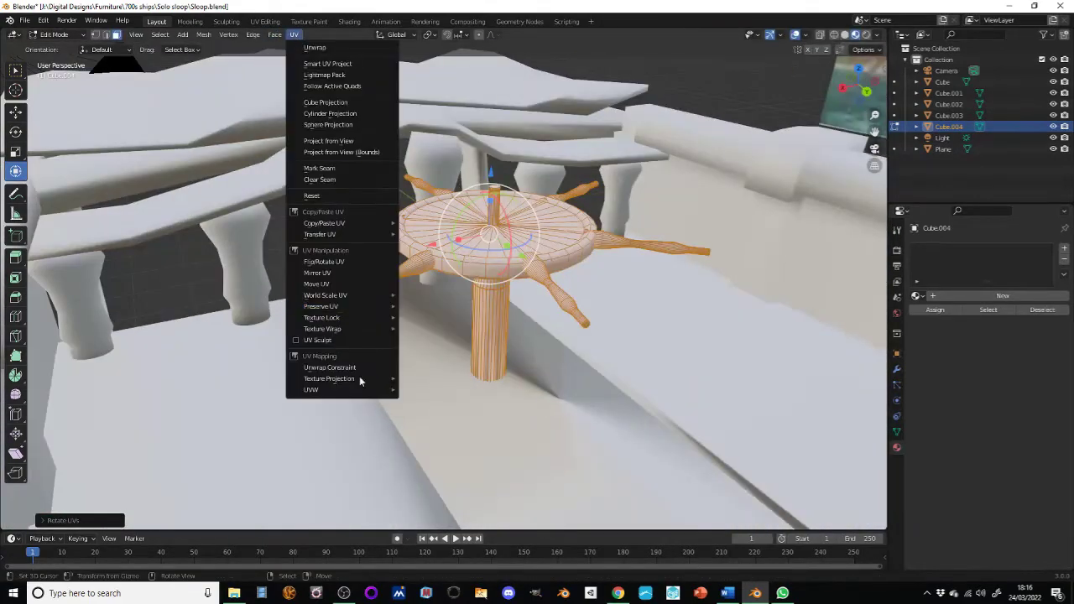
pyautogui.click(274, 34)
pyautogui.moveTo(297, 267)
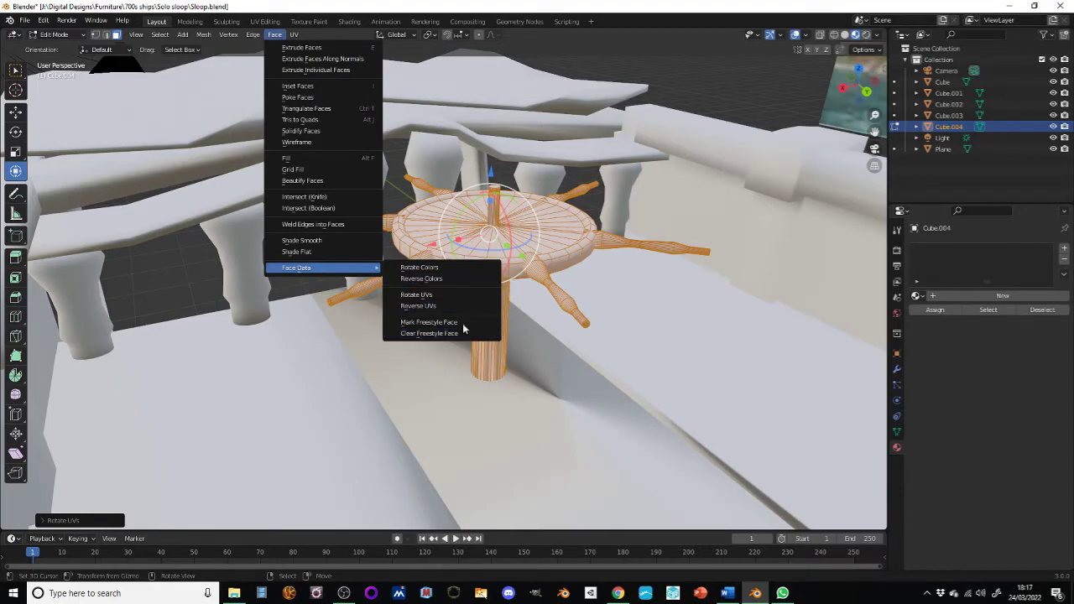
pyautogui.moveTo(465, 271); pyautogui.dragTo(121, 69, button='middle')
pyautogui.scroll(-5, 121, 70)
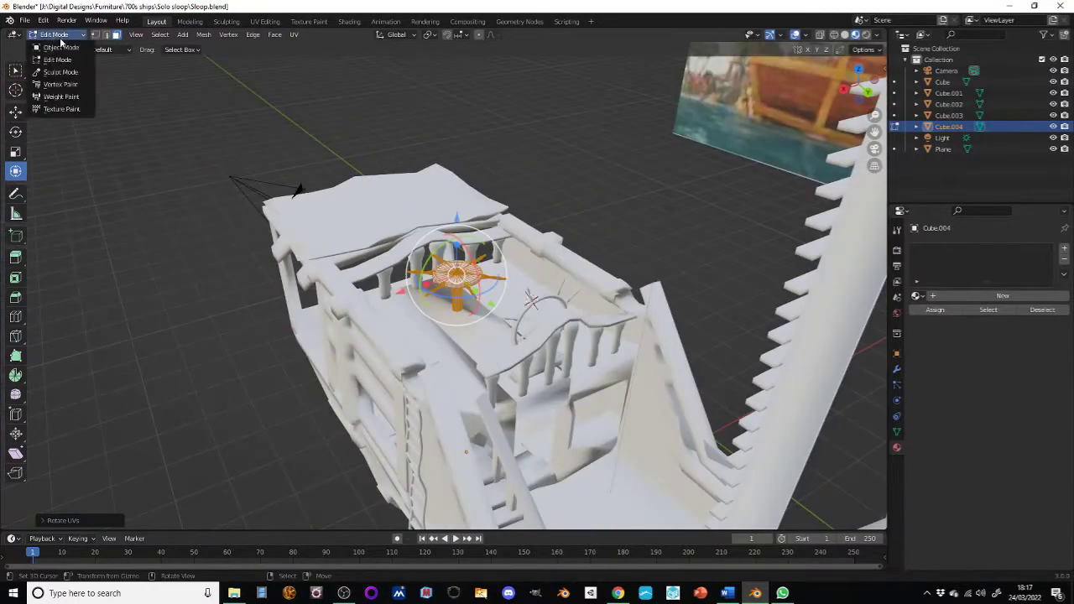
pyautogui.click(61, 47)
pyautogui.scroll(5, 458, 202)
pyautogui.scroll(-8, 512, 262)
pyautogui.moveTo(528, 121); pyautogui.dragTo(382, 295, button='middle')
pyautogui.scroll(5, 382, 295)
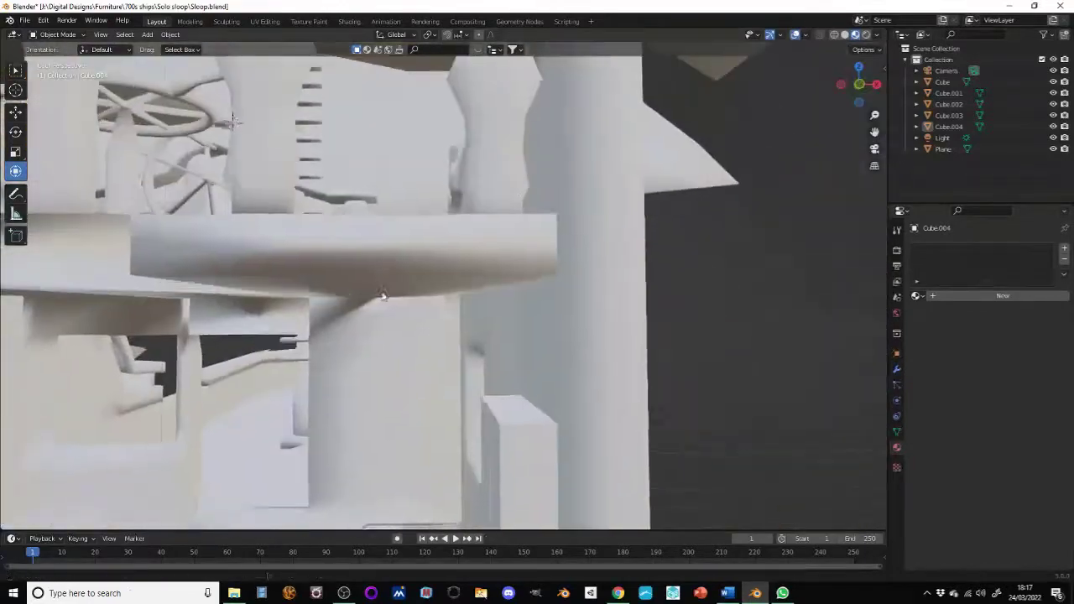
# Duplicate a deck face with Shift+D and lift it into place as a tabletop.
pyautogui.hotkey('shift', 'd')
pyautogui.click(341, 355)
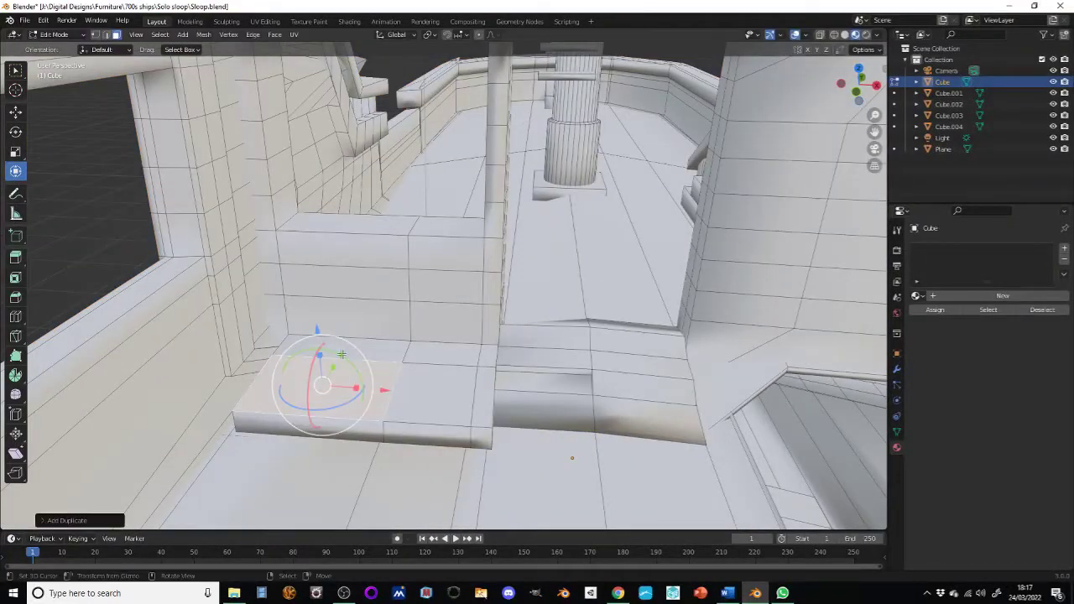
pyautogui.moveTo(341, 355); pyautogui.dragTo(447, 383)
pyautogui.press('g')
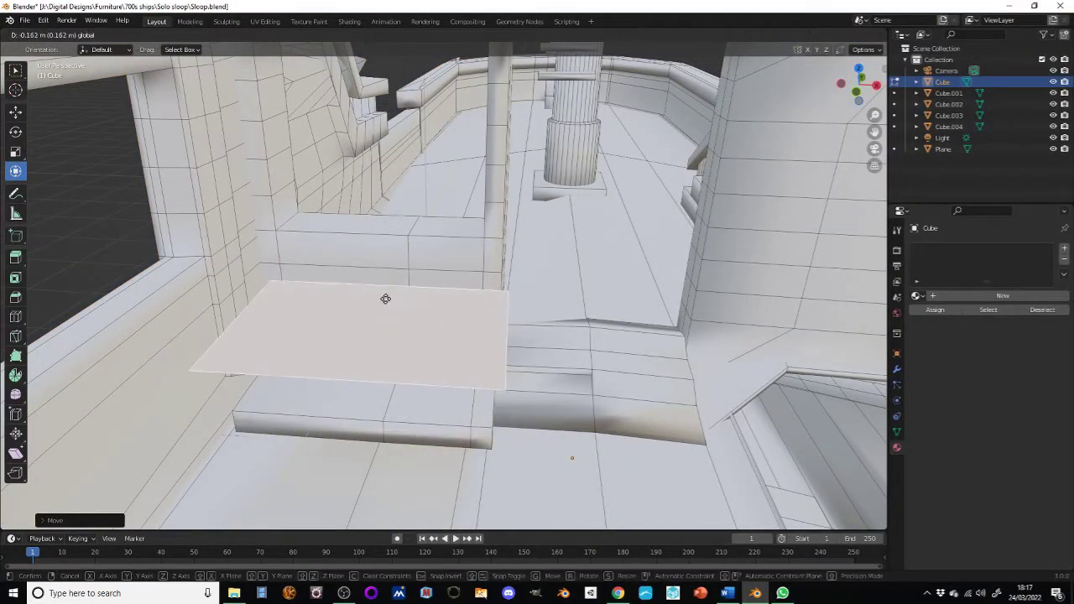
pyautogui.moveTo(407, 323); pyautogui.dragTo(418, 326)
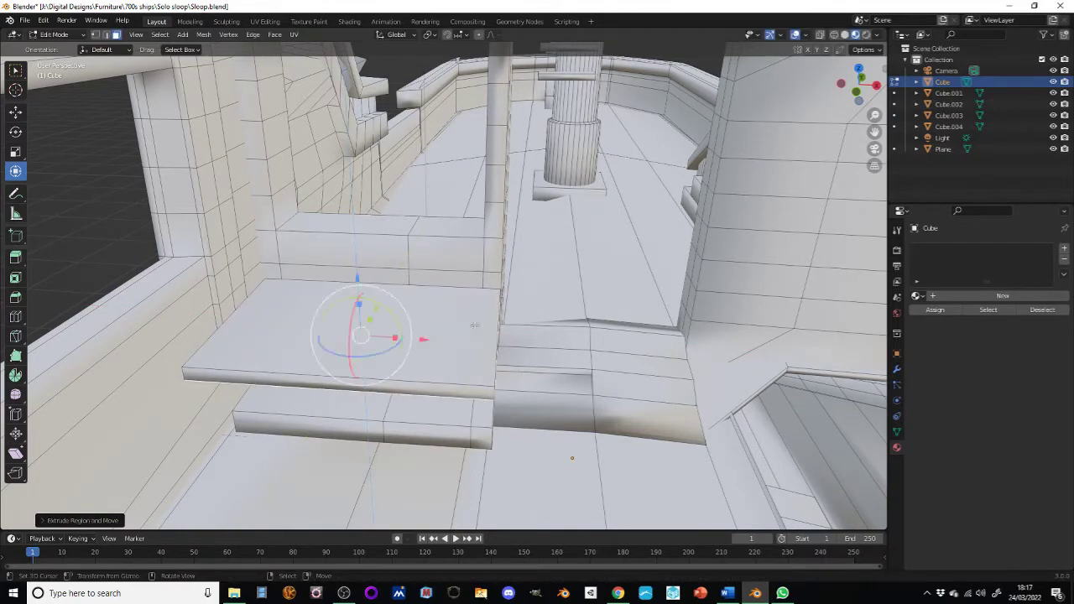
pyautogui.moveTo(475, 325); pyautogui.dragTo(439, 354, button='middle')
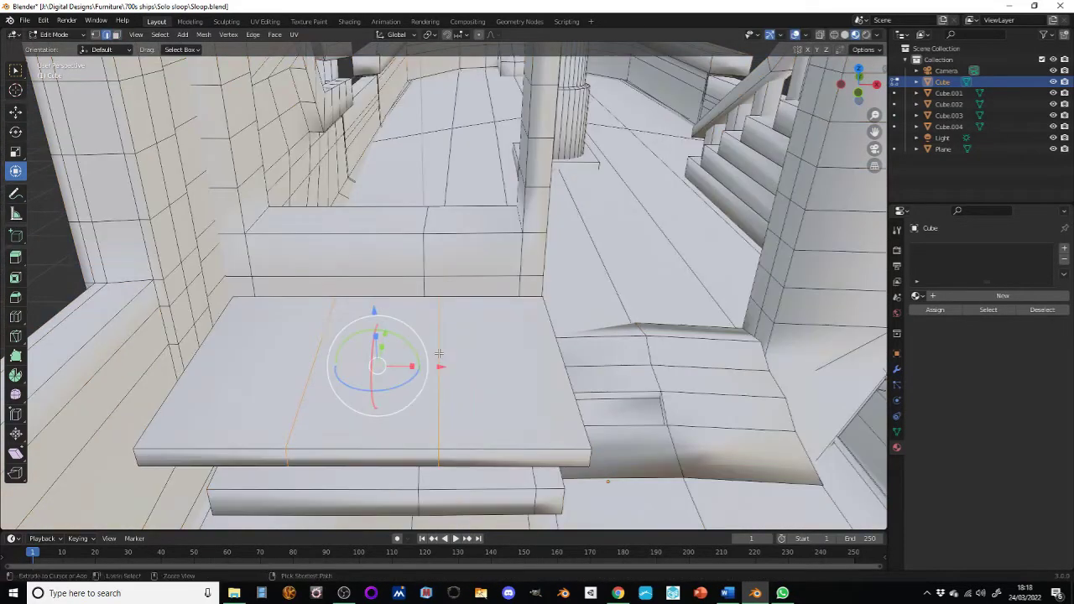
# Loop-cut the tabletop, then select the whole table piece and move it.
pyautogui.hotkey('ctrl', 'r')
pyautogui.scroll(3, 185, 406)
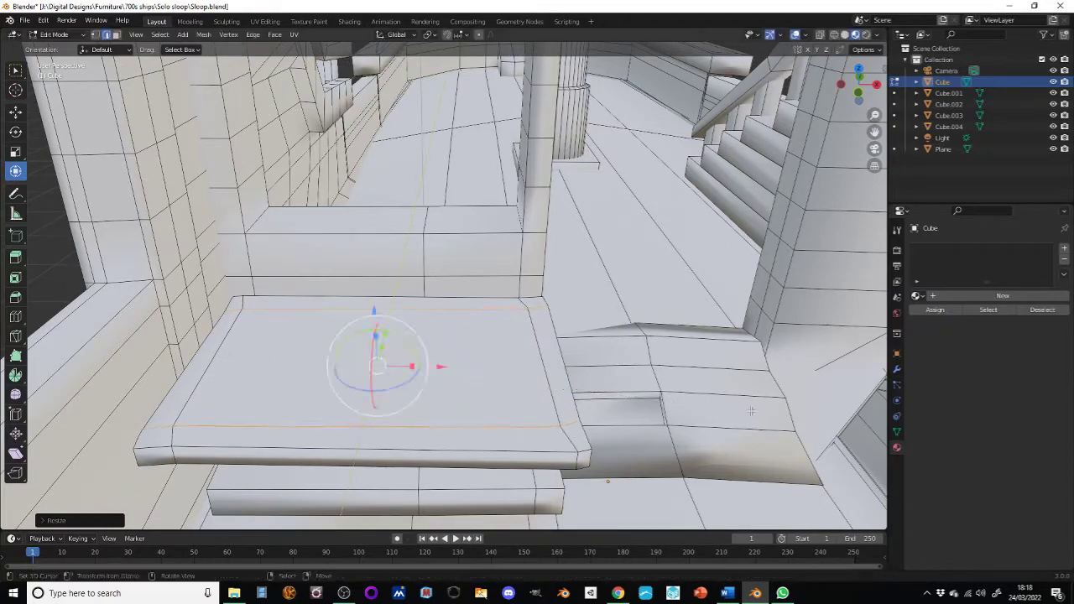
pyautogui.moveTo(750, 410); pyautogui.dragTo(128, 165, button='middle')
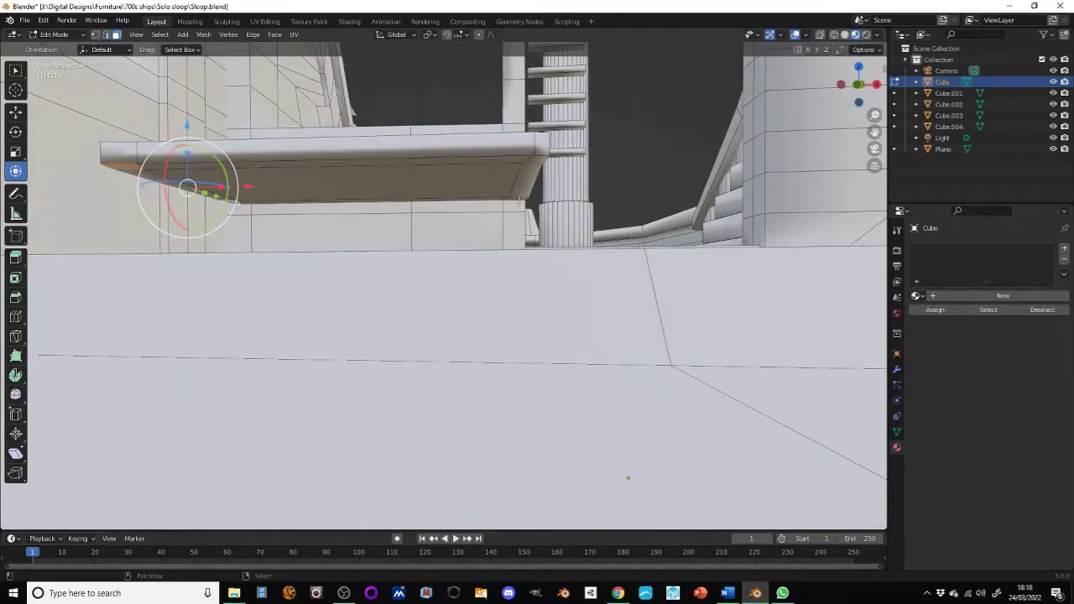
pyautogui.moveTo(535, 158)
pyautogui.mouseDown(button='middle')
pyautogui.moveTo(340, 285)
pyautogui.moveTo(444, 223)
pyautogui.moveTo(347, 191)
pyautogui.moveTo(403, 205)
pyautogui.mouseUp(button='middle')
pyautogui.press('l')
pyautogui.press('g')
pyautogui.click(232, 347)
pyautogui.moveTo(233, 346); pyautogui.dragTo(511, 267, button='middle')
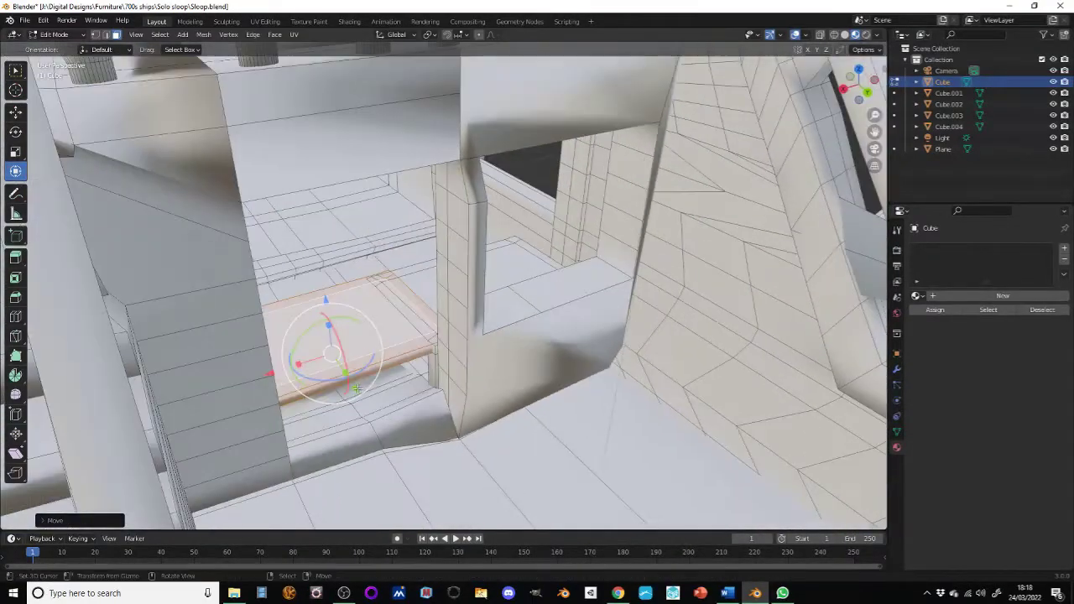
# Scale the table up and stretch it vertically into a raised table.
pyautogui.press('s')
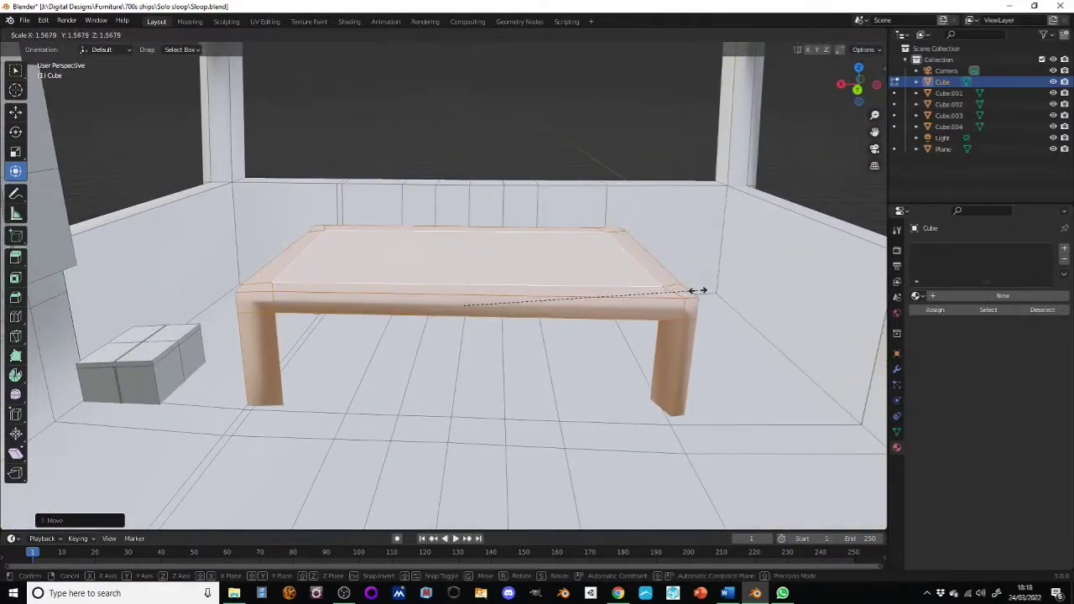
pyautogui.click(696, 290)
pyautogui.scroll(5, 695, 291)
pyautogui.moveTo(475, 137)
pyautogui.mouseDown(button='middle')
pyautogui.moveTo(350, 358)
pyautogui.moveTo(310, 324)
pyautogui.moveTo(515, 324)
pyautogui.moveTo(705, 262)
pyautogui.mouseUp(button='middle')
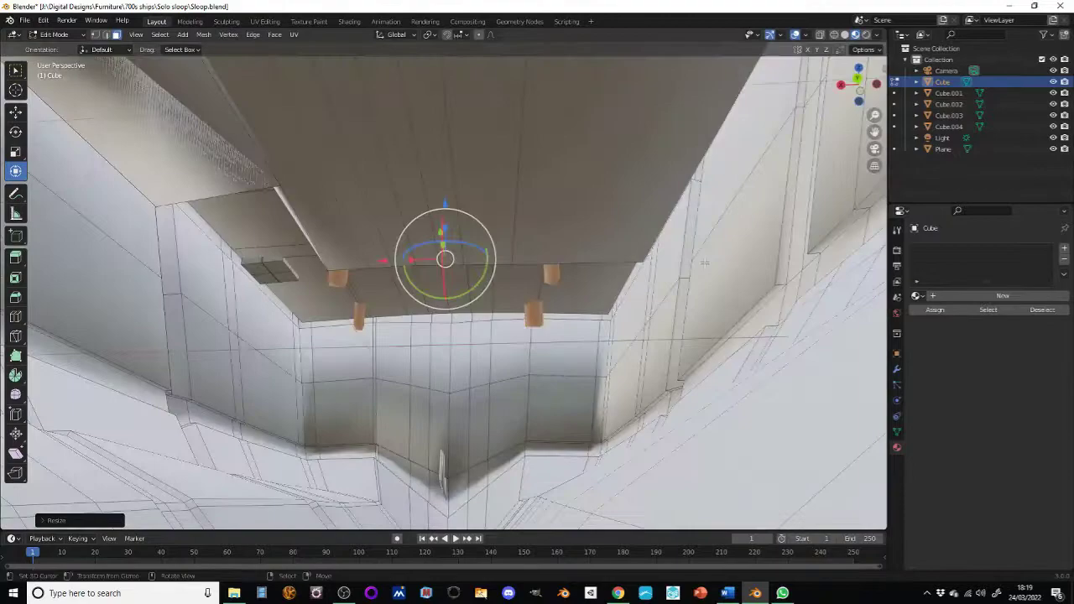
pyautogui.click(602, 269)
pyautogui.moveTo(602, 269); pyautogui.dragTo(703, 88, button='middle')
pyautogui.scroll(-5, 654, 167)
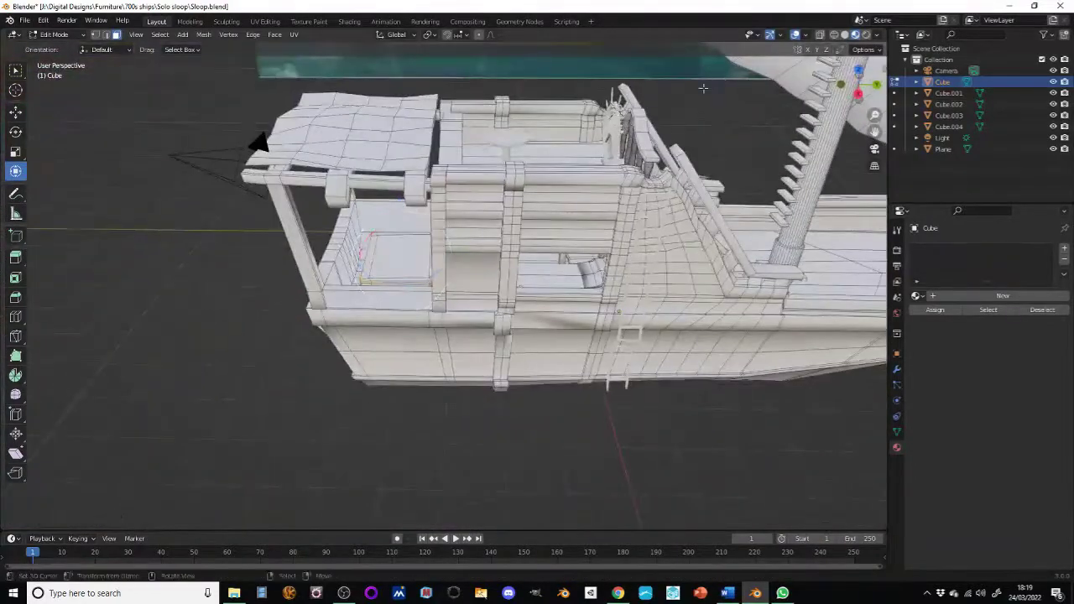
# Duplicate the table's top face and raise the copy slightly above it.
pyautogui.press('KP_Decimal')
pyautogui.hotkey('shift', 'd')
pyautogui.press('Escape')
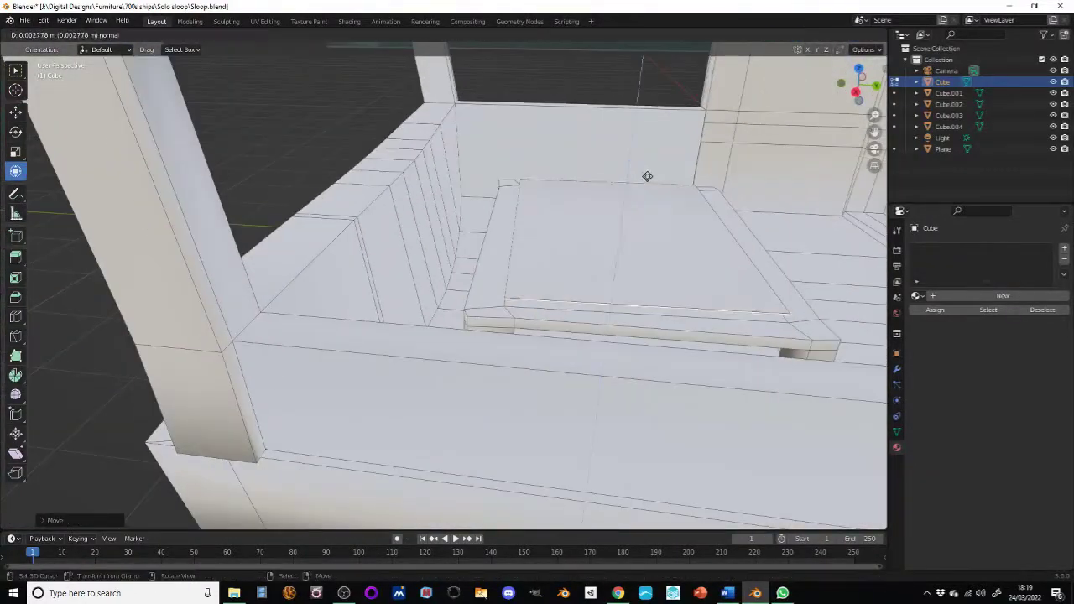
pyautogui.click(647, 177)
# Divide the new tabletop into planks with Ctrl+R loop cuts.
pyautogui.press('KP_Decimal')
pyautogui.scroll(3, 451, 146)
pyautogui.hotkey('ctrl', 'r')
pyautogui.scroll(4, 451, 146)
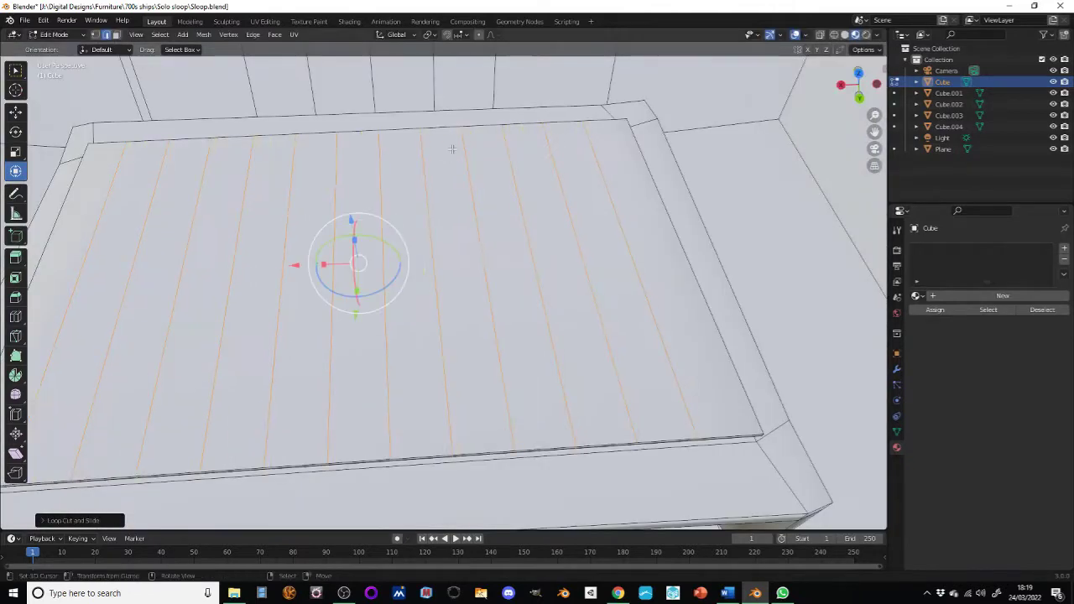
pyautogui.moveTo(452, 149); pyautogui.dragTo(493, 201, button='middle')
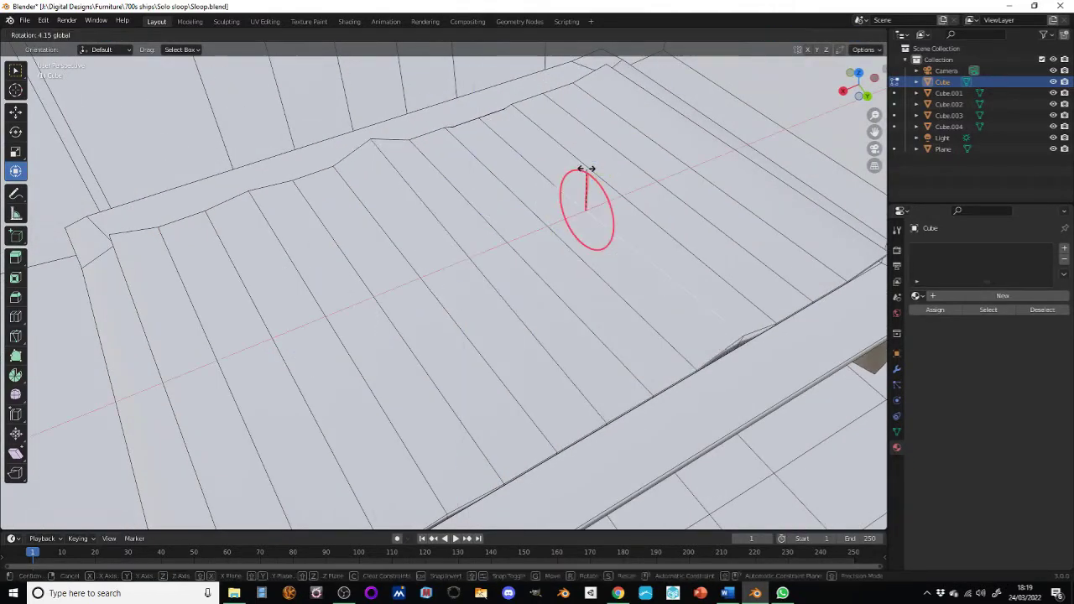
pyautogui.moveTo(601, 153); pyautogui.dragTo(520, 160, button='middle')
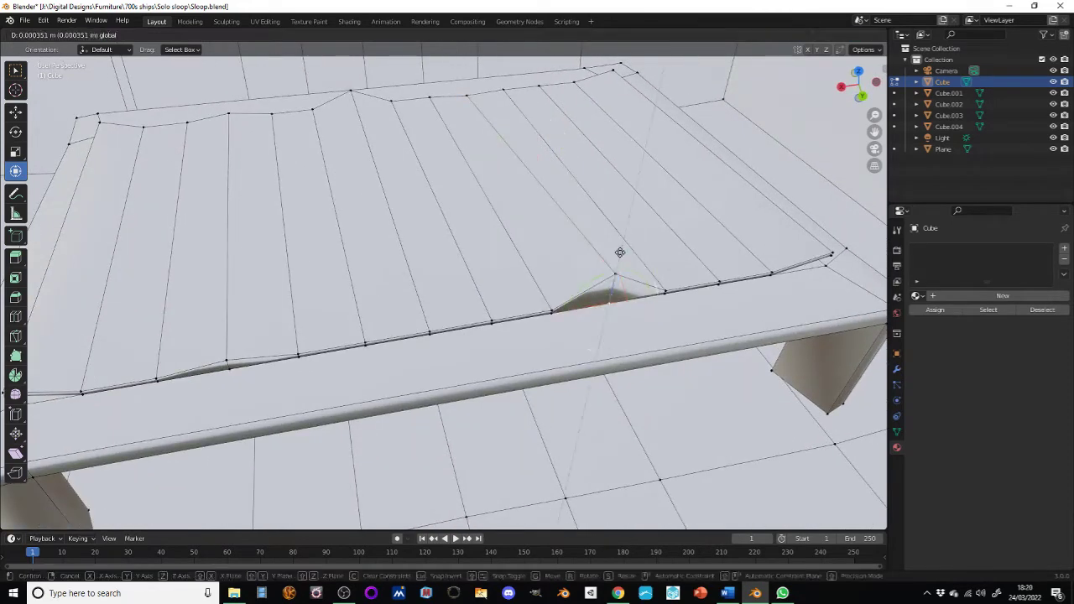
pyautogui.moveTo(390, 250); pyautogui.dragTo(545, 117, button='middle')
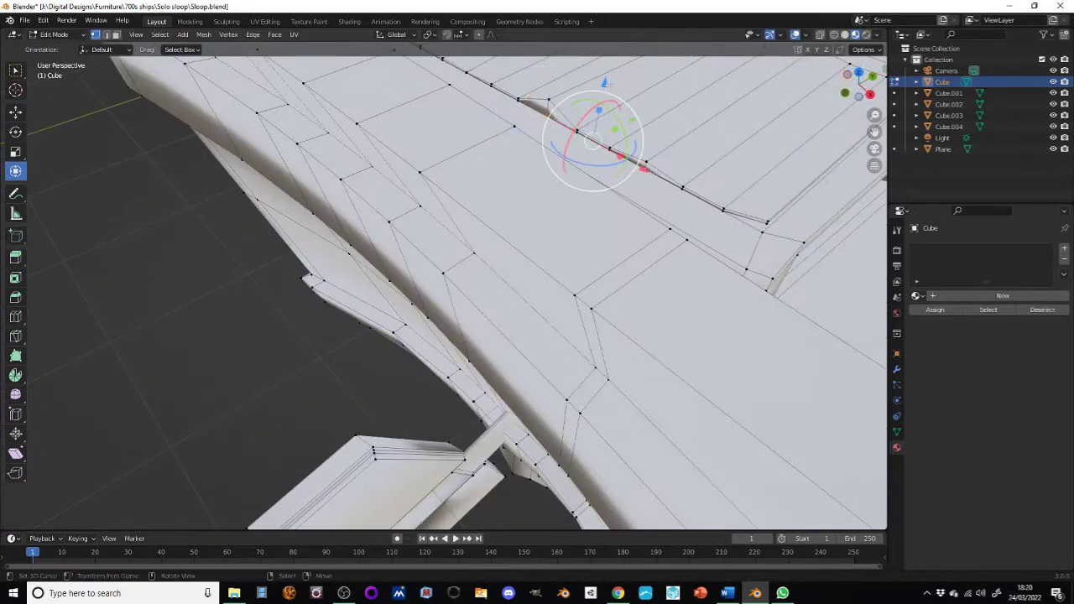
pyautogui.click(555, 50)
pyautogui.scroll(-10, 453, 145)
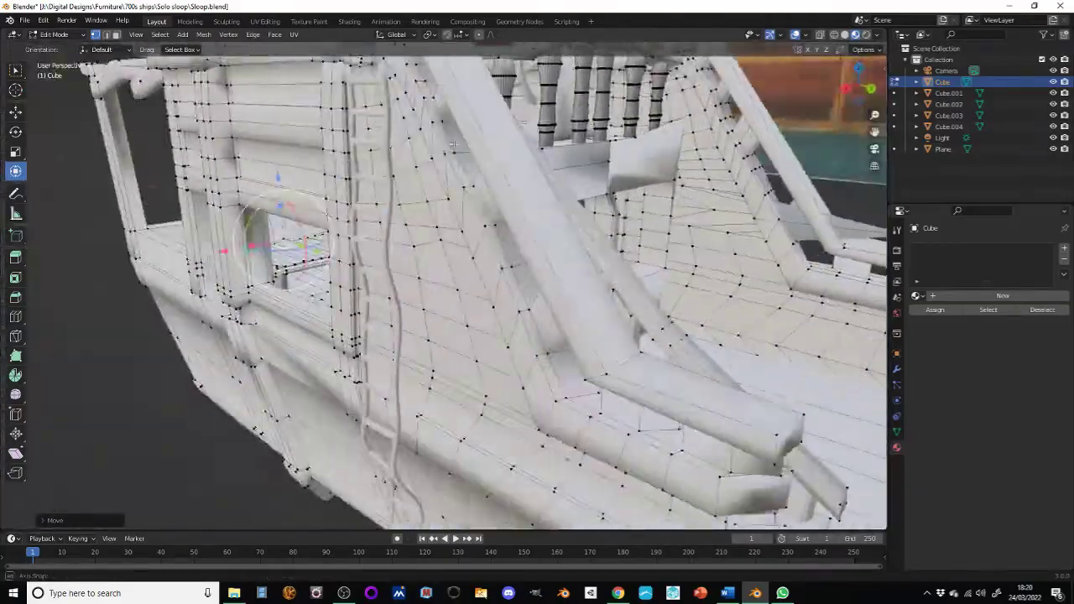
pyautogui.scroll(-5, 453, 145)
pyautogui.moveTo(453, 145); pyautogui.dragTo(451, 270, button='middle')
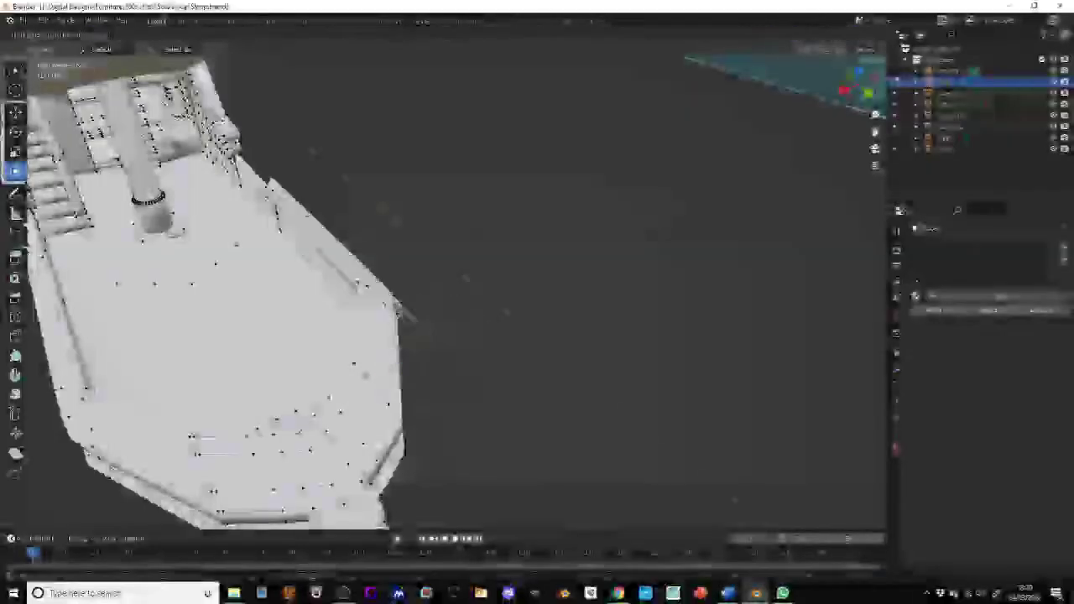
# Slide the table along the ship's length on the Y axis.
pyautogui.press('g')
pyautogui.press('y')
pyautogui.click(405, 309)
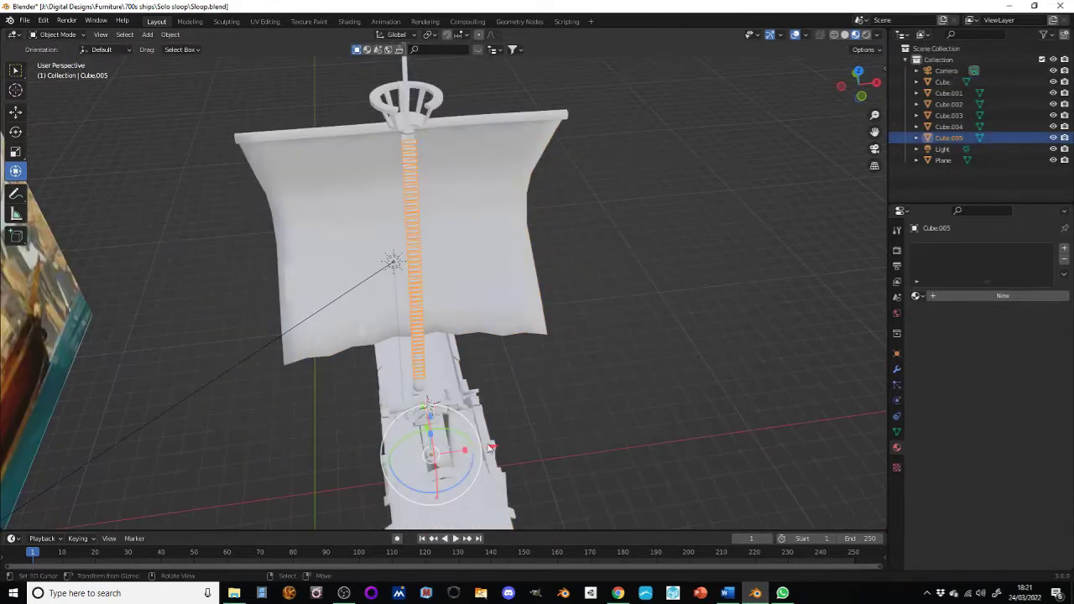
# Select the whole sail and move it to a new position near the mast.
pyautogui.press('Tab')
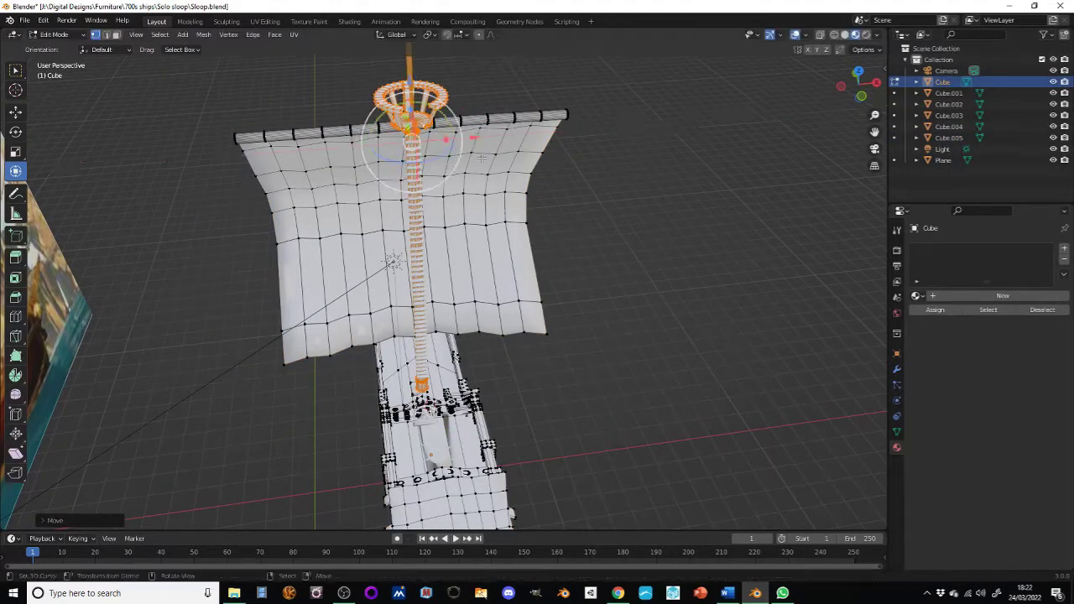
pyautogui.moveTo(479, 133)
pyautogui.mouseDown(button='middle')
pyautogui.moveTo(408, 140)
pyautogui.moveTo(452, 254)
pyautogui.moveTo(311, 191)
pyautogui.moveTo(520, 370)
pyautogui.mouseUp(button='middle')
pyautogui.press('l')
pyautogui.press('g')
pyautogui.click(408, 140)
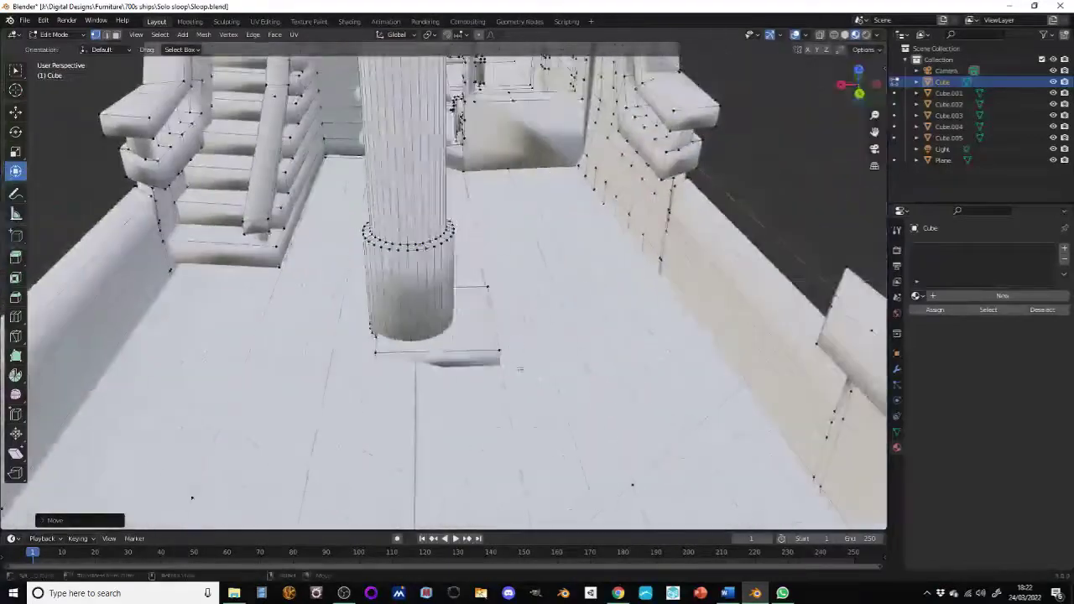
pyautogui.press('g')
pyautogui.click(344, 381)
pyautogui.moveTo(344, 381)
pyautogui.mouseDown(button='middle')
pyautogui.moveTo(296, 340)
pyautogui.moveTo(323, 367)
pyautogui.mouseUp(button='middle')
# Add a mesh cylinder and scale it down for a cannon barrel.
pyautogui.click(183, 35)
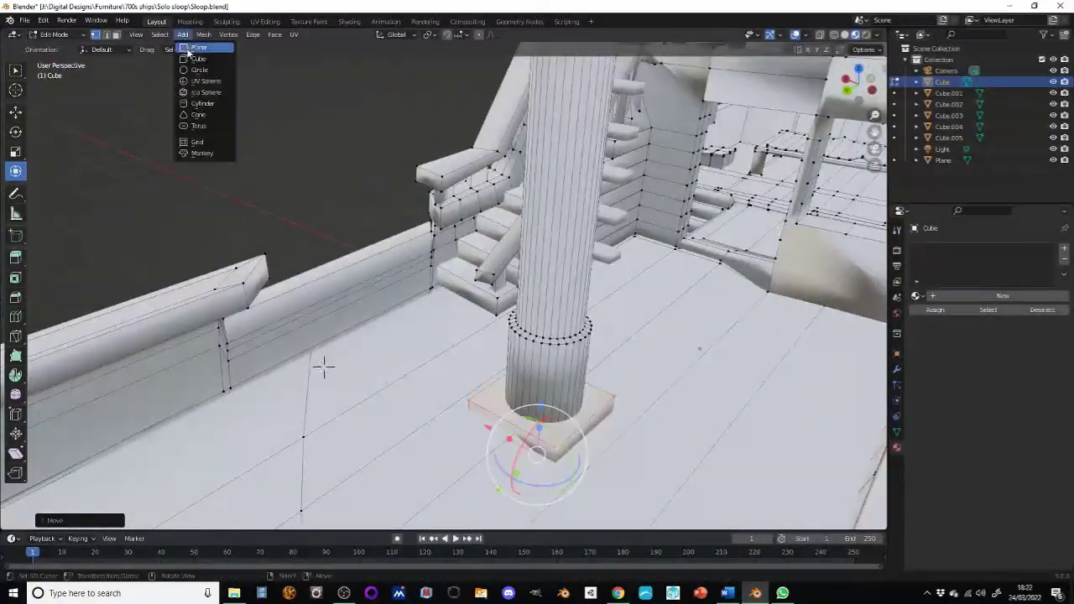
pyautogui.click(203, 102)
pyautogui.press('s')
pyautogui.click(369, 381)
# Place the cylinder beside the railing and extrude one end of the barrel.
pyautogui.moveTo(369, 382); pyautogui.dragTo(408, 392, button='middle')
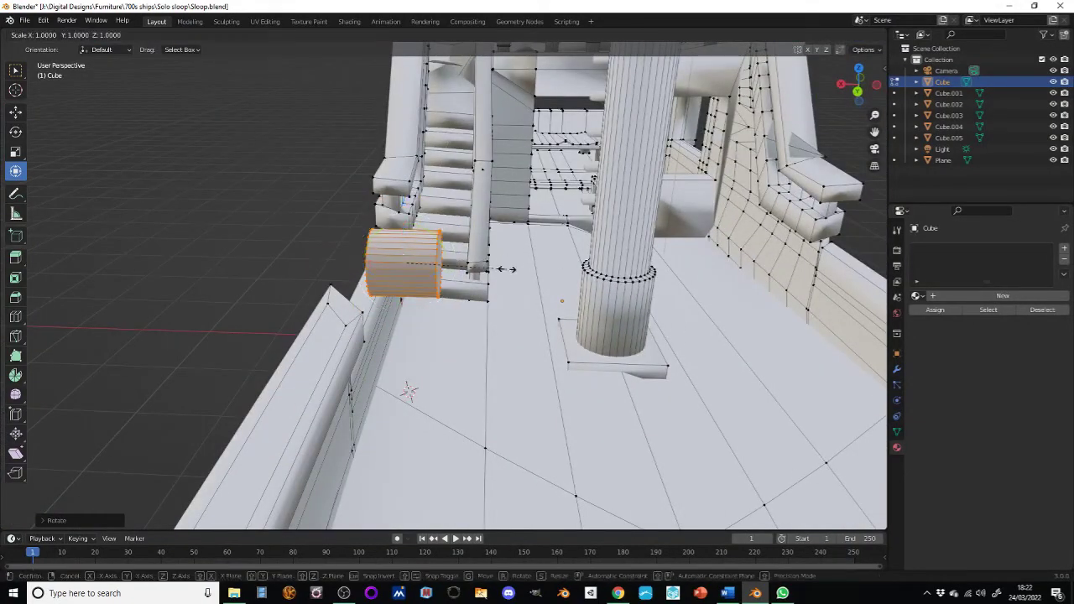
pyautogui.click(324, 262)
pyautogui.press('Tab')
pyautogui.moveTo(324, 263); pyautogui.dragTo(552, 274, button='middle')
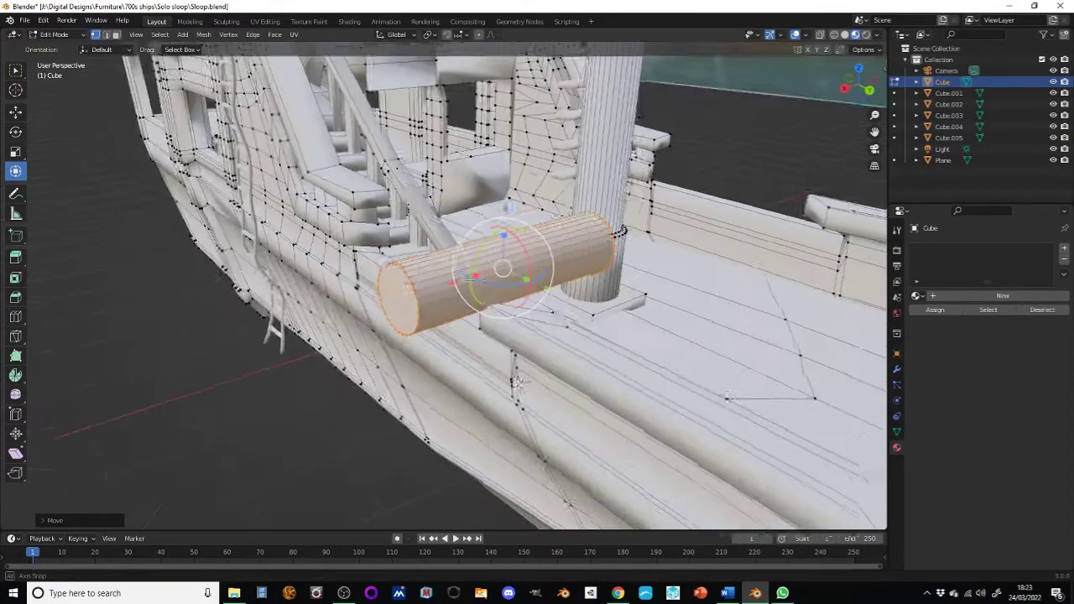
pyautogui.moveTo(663, 286); pyautogui.dragTo(468, 290, button='middle')
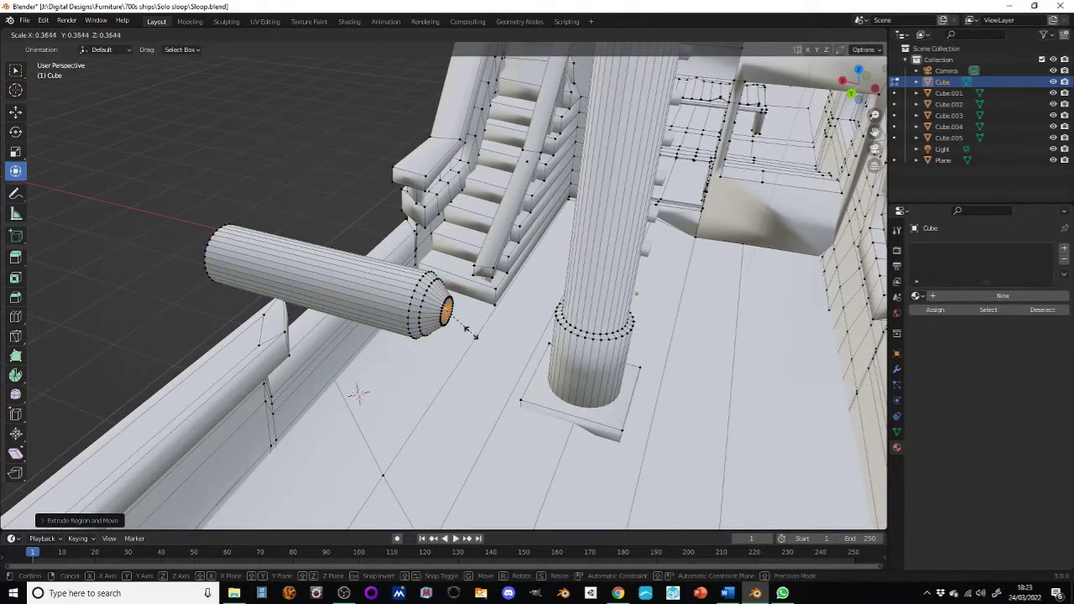
pyautogui.click(395, 299)
# Taper the barrel end, move a copied ring off as a disc, and shrink the rear face.
pyautogui.scroll(5, 395, 299)
pyautogui.scroll(-2, 507, 340)
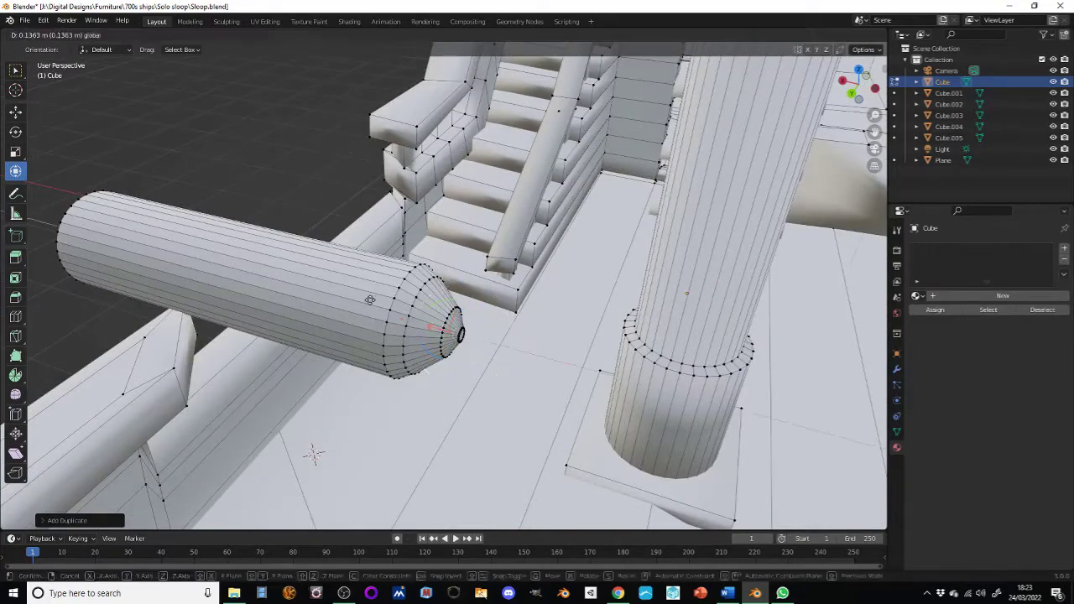
pyautogui.click(506, 234)
pyautogui.moveTo(507, 233); pyautogui.dragTo(353, 239, button='middle')
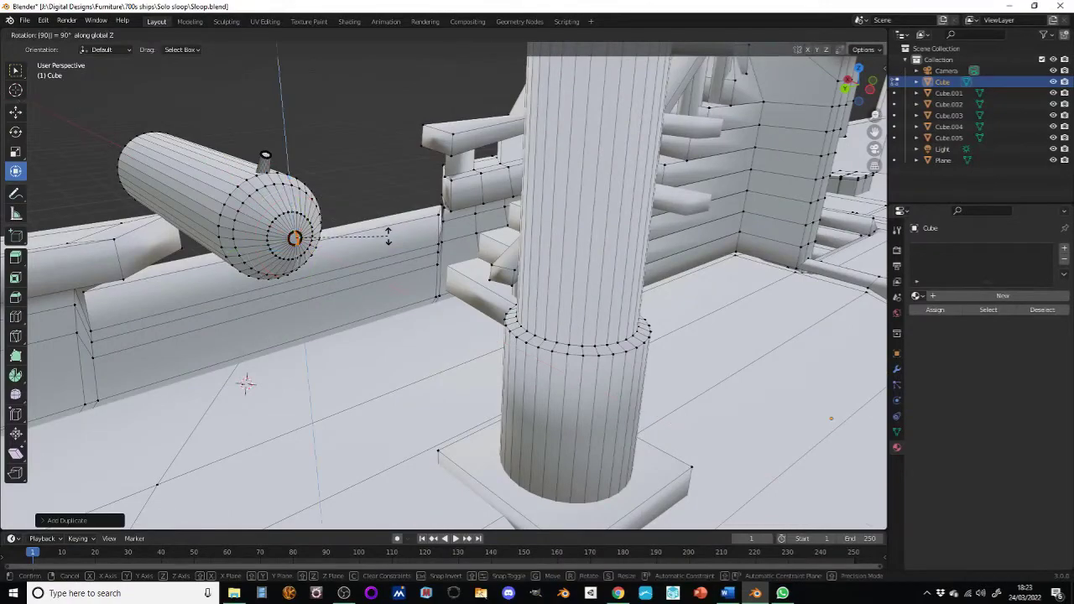
pyautogui.press('g')
pyautogui.click(537, 361)
pyautogui.moveTo(537, 361); pyautogui.dragTo(333, 249, button='middle')
pyautogui.click(395, 267)
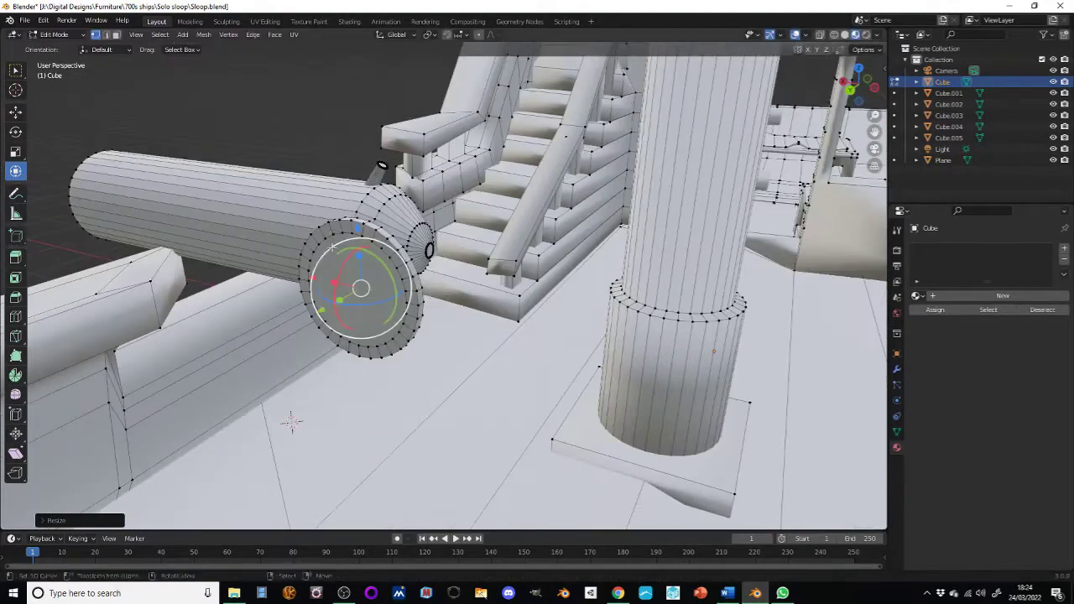
# Fill the wheel ring with faces.
pyautogui.rightClick(387, 250)
pyautogui.click(387, 250)
pyautogui.scroll(3, 387, 249)
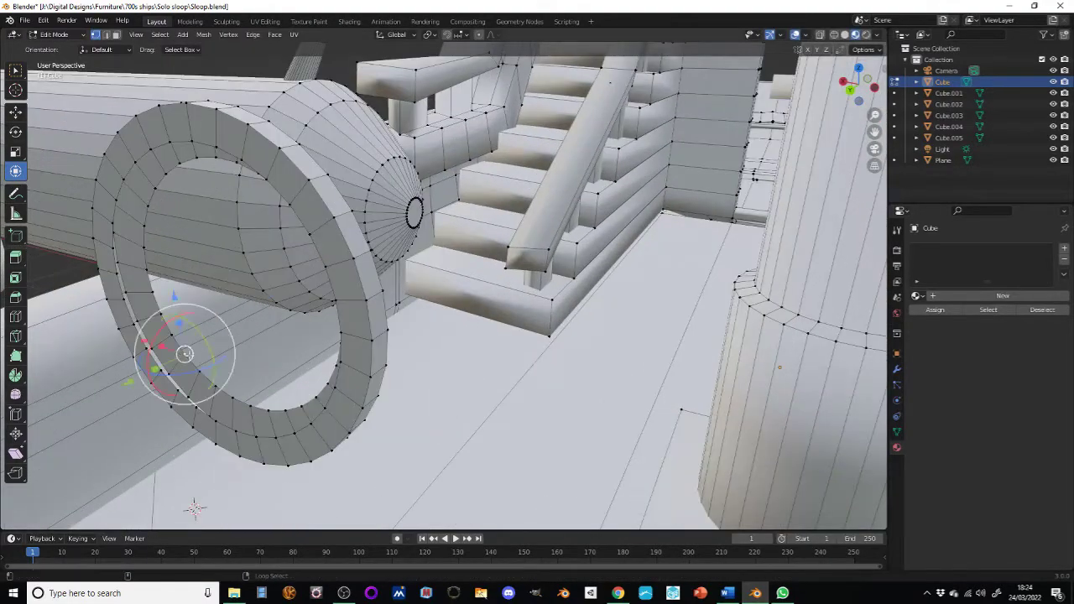
pyautogui.hotkey('ctrl', 'z')
pyautogui.moveTo(321, 311)
pyautogui.mouseDown(button='middle')
pyautogui.moveTo(335, 308)
pyautogui.moveTo(192, 503)
pyautogui.mouseUp(button='middle')
pyautogui.hotkey('alt', 'f')
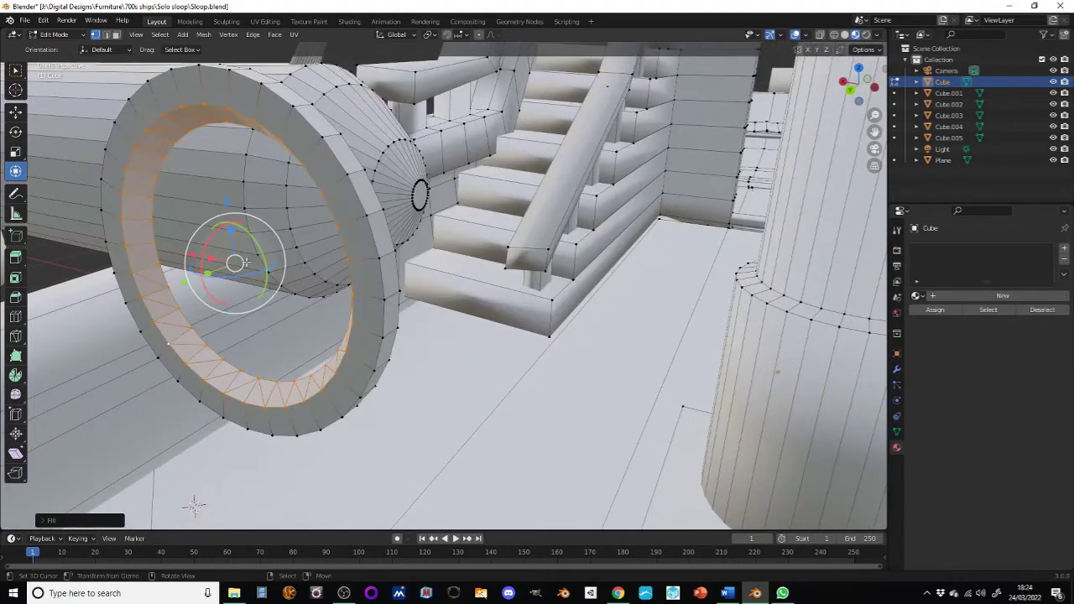
pyautogui.press('KP_Decimal')
# Extrude alternate ring faces inward to the centre as spokes.
pyautogui.click(323, 188)
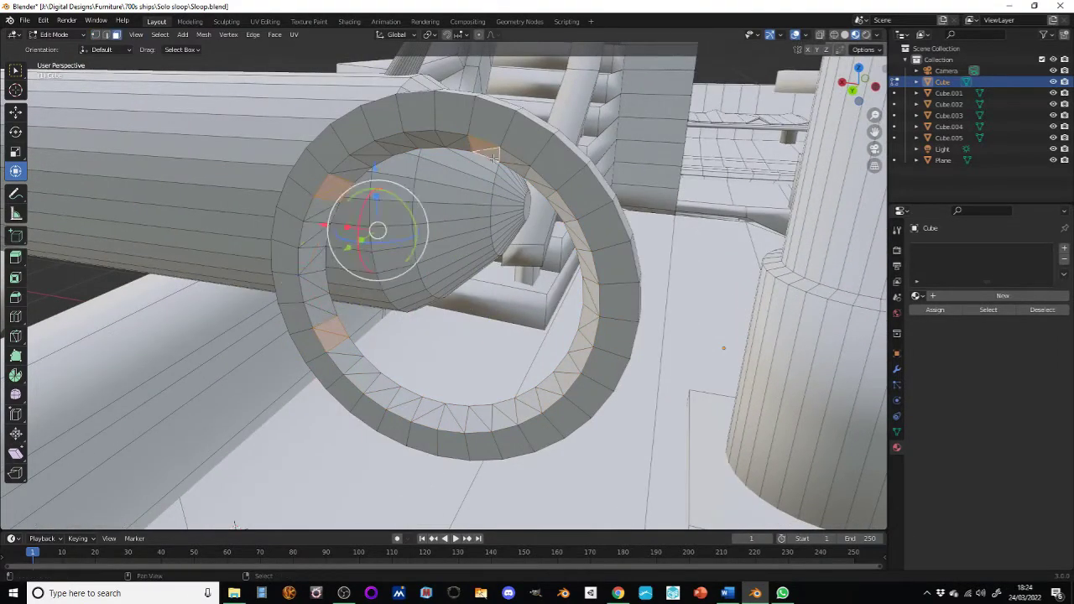
pyautogui.keyDown('shift'); pyautogui.click(406, 399); pyautogui.keyUp('shift')
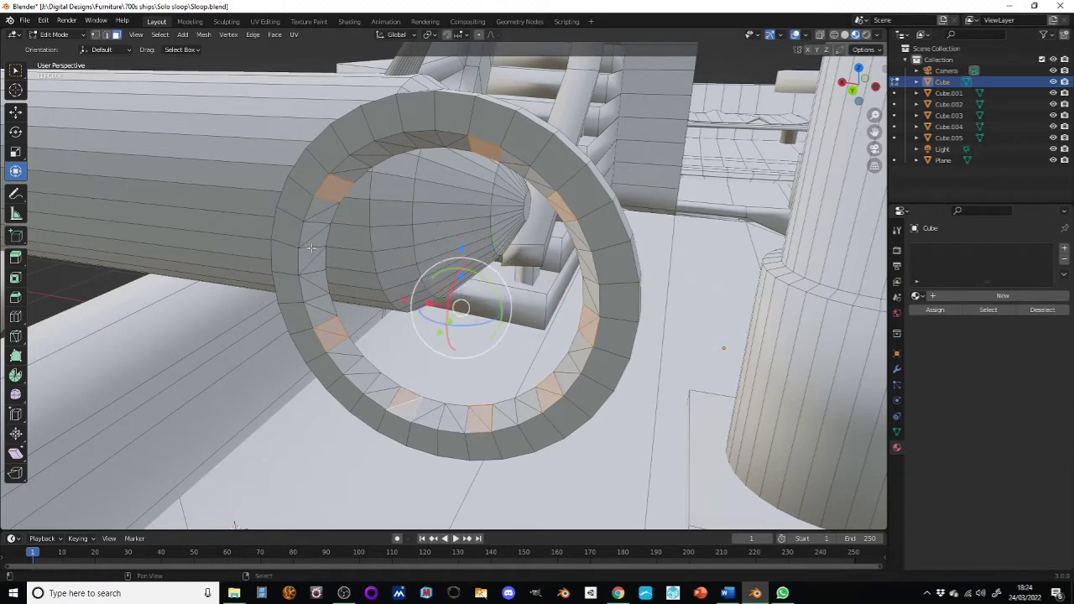
pyautogui.press('e')
pyautogui.press('s')
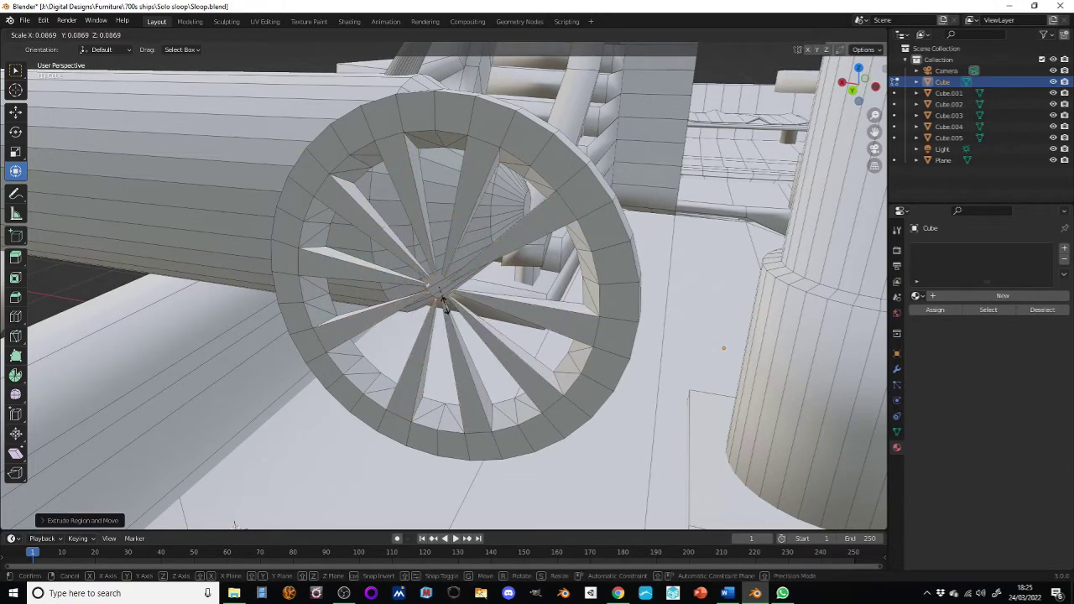
pyautogui.click(443, 299)
pyautogui.moveTo(443, 300); pyautogui.dragTo(546, 290, button='middle')
# Extrude and shrink the centre loop to start the wheel hub.
pyautogui.keyDown('alt'); pyautogui.click(724, 238); pyautogui.keyUp('alt')
pyautogui.press('e')
pyautogui.press('s')
pyautogui.click(546, 281)
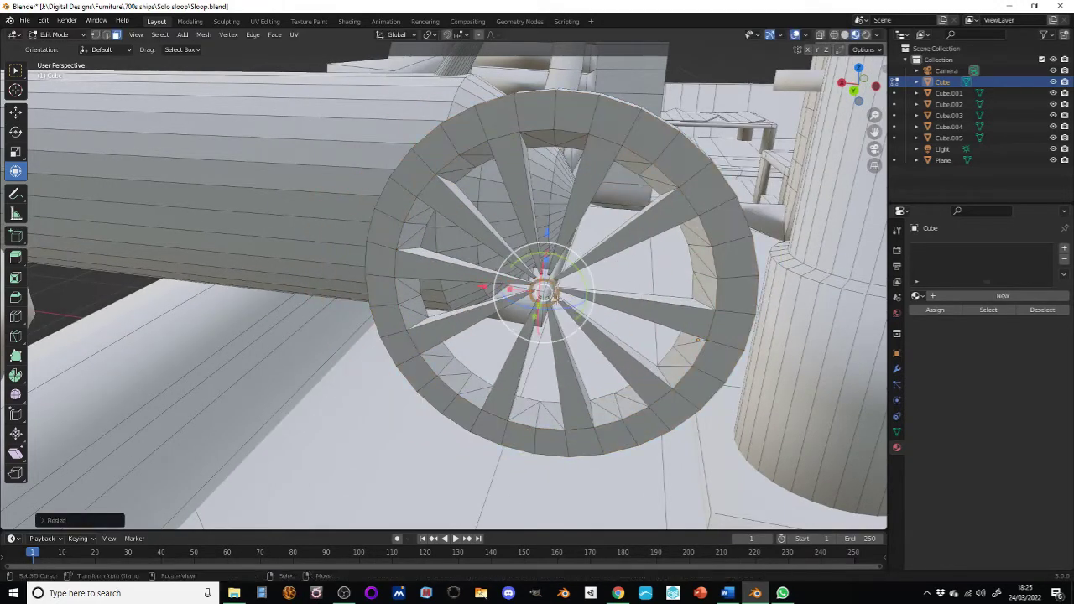
pyautogui.press('g')
pyautogui.click(604, 265)
pyautogui.scroll(5, 599, 270)
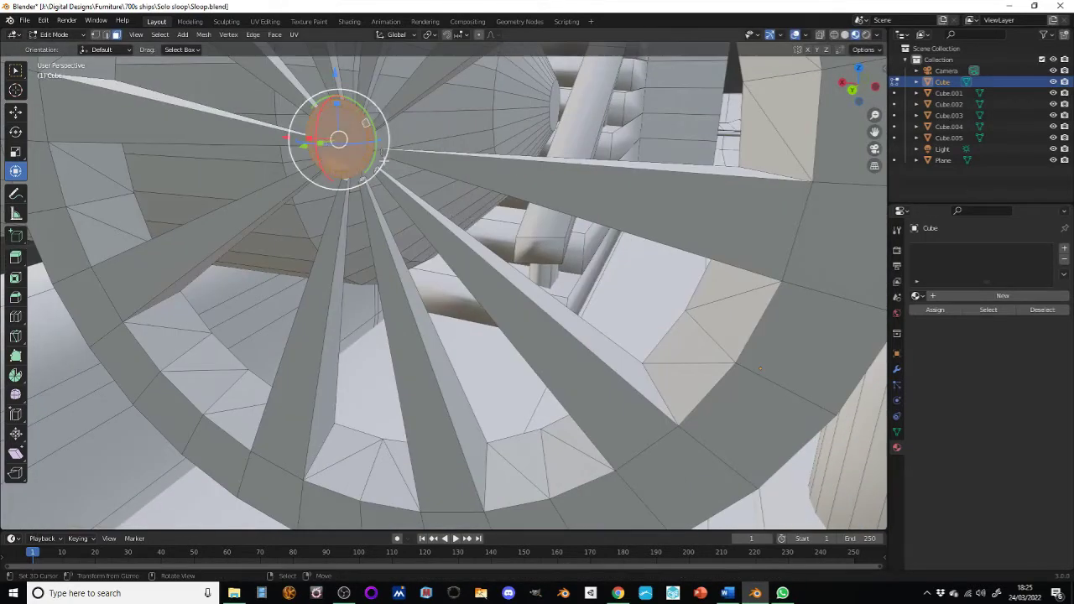
# Push the hub out into a short tube and thicken it with Alt+S.
pyautogui.press('e')
pyautogui.rightClick(358, 176)
pyautogui.press('e')
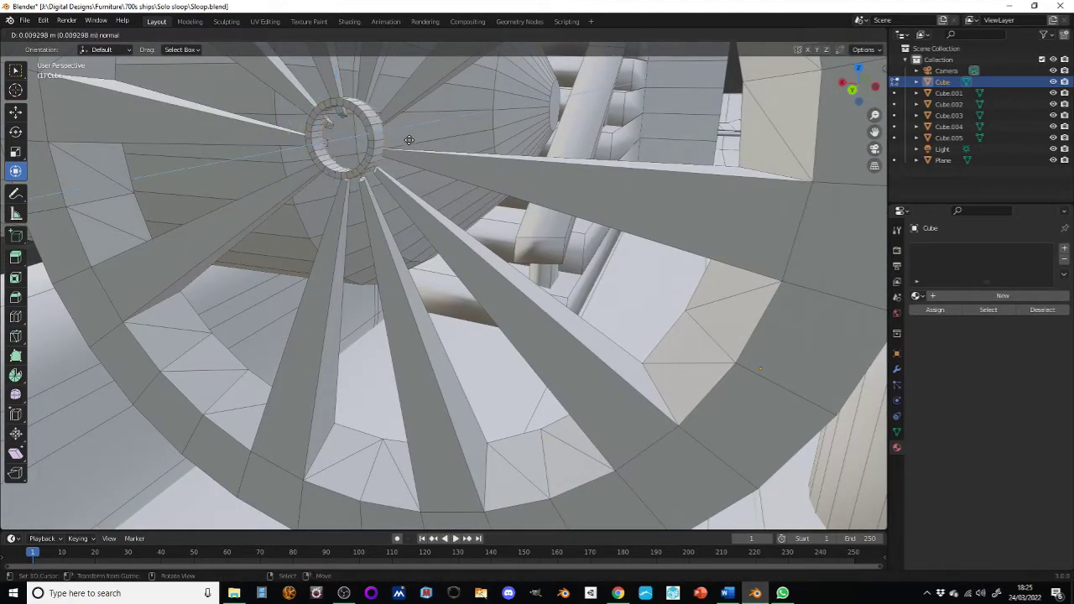
pyautogui.hotkey('alt', 's')
pyautogui.click(479, 151)
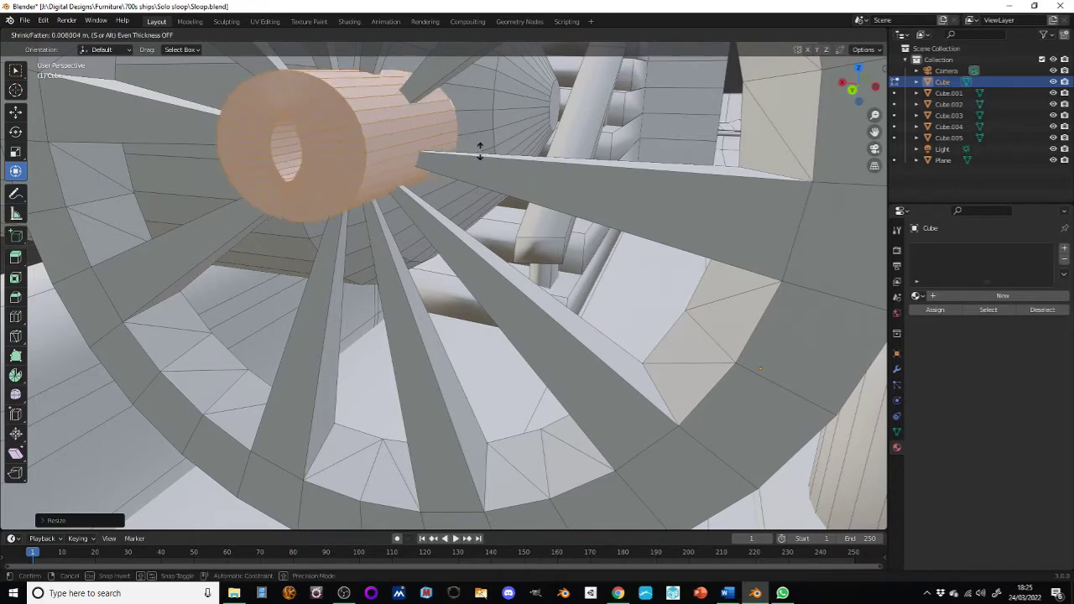
pyautogui.scroll(-8, 434, 389)
# Select the whole wheel and move it beside the deck rail.
pyautogui.moveTo(434, 388)
pyautogui.mouseDown(button='middle')
pyautogui.moveTo(443, 383)
pyautogui.moveTo(431, 377)
pyautogui.moveTo(455, 378)
pyautogui.moveTo(419, 263)
pyautogui.moveTo(478, 261)
pyautogui.moveTo(464, 272)
pyautogui.mouseUp(button='middle')
pyautogui.press('a')
pyautogui.press('g')
pyautogui.click(423, 255)
# Confirm the smaller wheel size and lower the cannon barrel down onto the wheel.
pyautogui.click(644, 268)
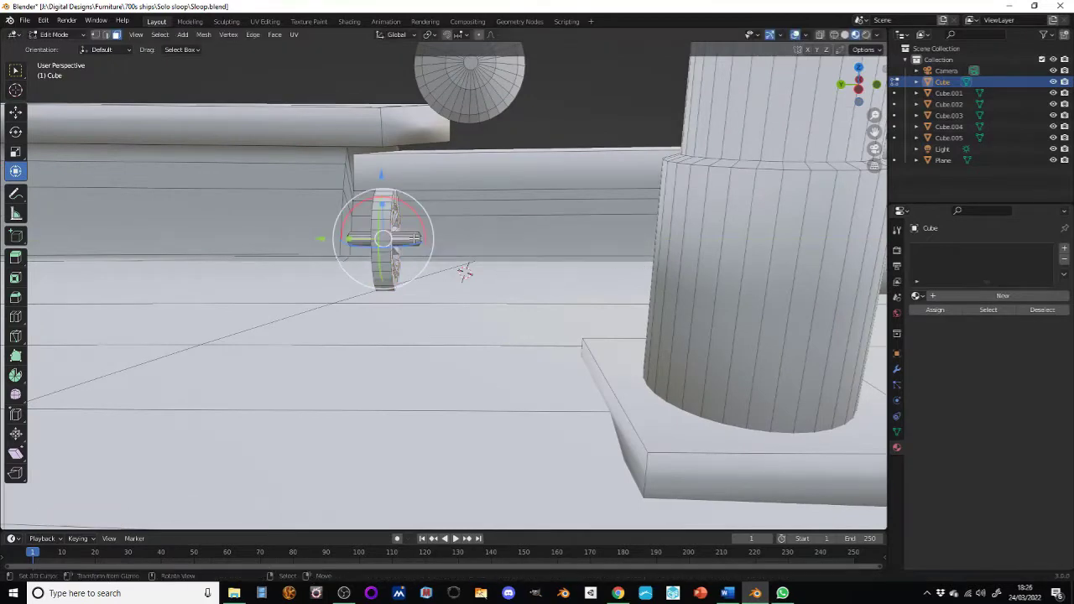
pyautogui.moveTo(464, 272)
pyautogui.mouseDown(button='middle')
pyautogui.moveTo(487, 312)
pyautogui.moveTo(458, 273)
pyautogui.mouseUp(button='middle')
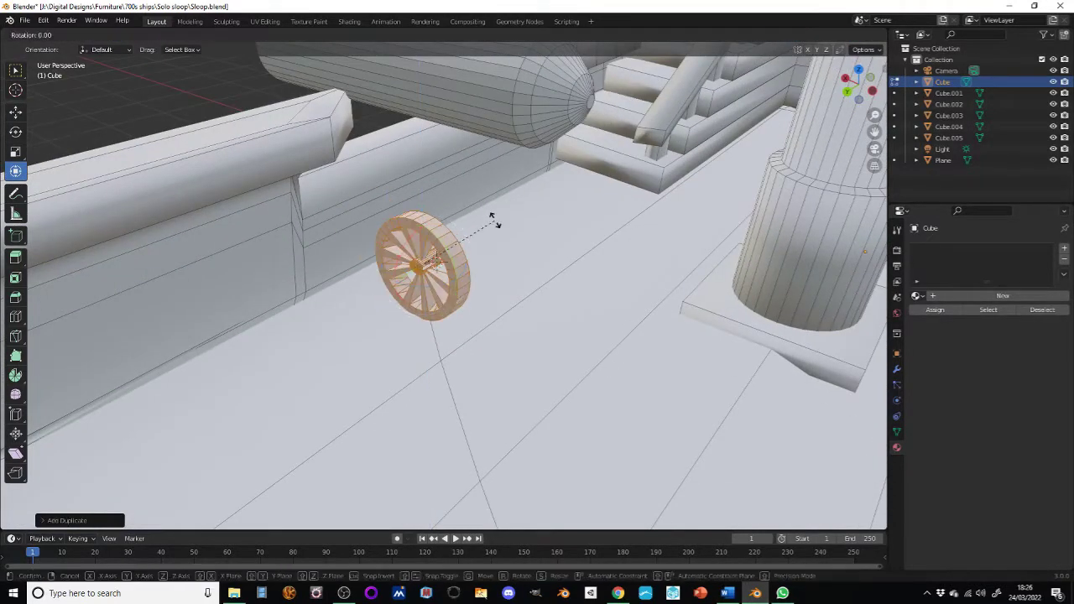
pyautogui.moveTo(436, 259)
pyautogui.mouseDown(button='middle')
pyautogui.moveTo(470, 277)
pyautogui.moveTo(450, 107)
pyautogui.mouseUp(button='middle')
pyautogui.press('l')
pyautogui.moveTo(450, 108); pyautogui.dragTo(478, 158)
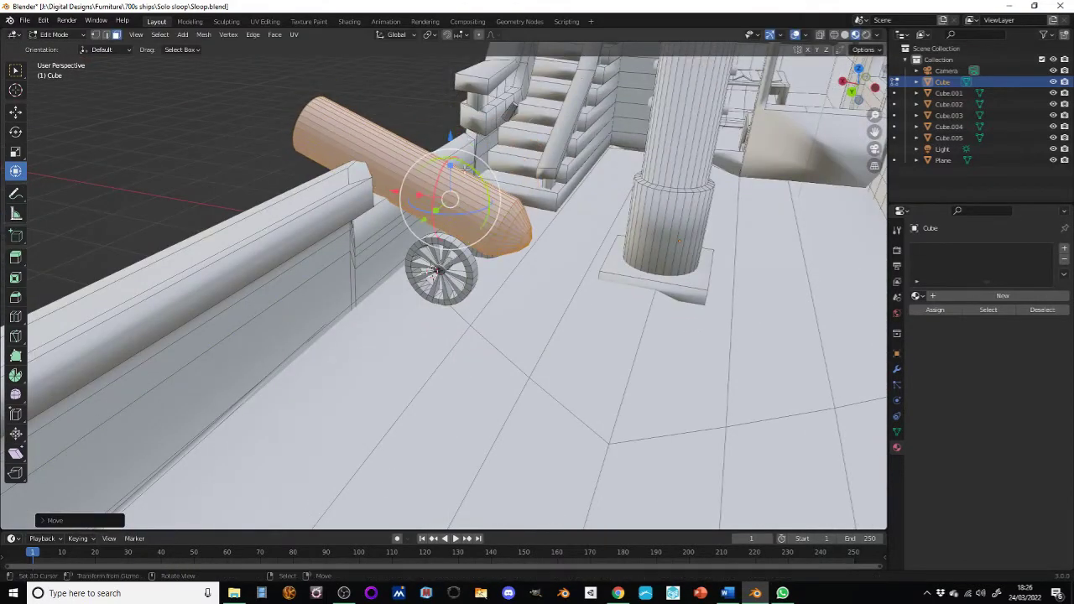
pyautogui.moveTo(464, 167)
pyautogui.mouseDown(button='middle')
pyautogui.moveTo(448, 285)
pyautogui.moveTo(419, 294)
pyautogui.moveTo(430, 289)
pyautogui.mouseUp(button='middle')
pyautogui.press('l')
pyautogui.press('g')
pyautogui.click(338, 177)
pyautogui.moveTo(339, 178)
pyautogui.mouseDown(button='middle')
pyautogui.moveTo(464, 218)
pyautogui.moveTo(565, 190)
pyautogui.mouseUp(button='middle')
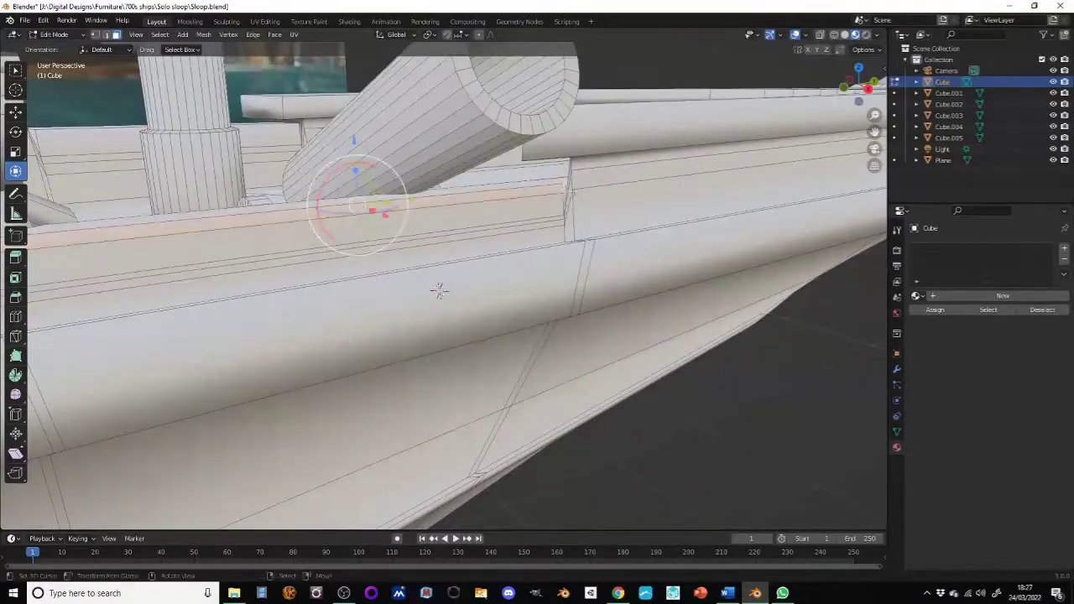
pyautogui.moveTo(438, 290); pyautogui.dragTo(489, 220, button='middle')
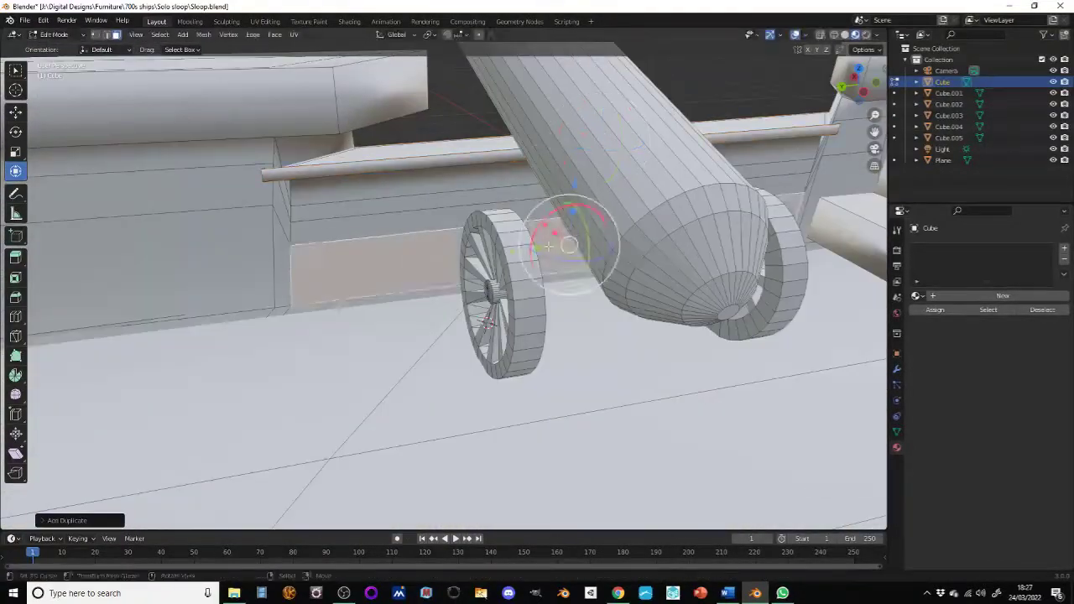
# Form a carriage block under the barrel from a shrunken, extruded duplicate, then position and resize it.
pyautogui.moveTo(547, 246); pyautogui.dragTo(829, 275)
pyautogui.press('s')
pyautogui.click(731, 285)
pyautogui.moveTo(732, 285); pyautogui.dragTo(767, 289, button='middle')
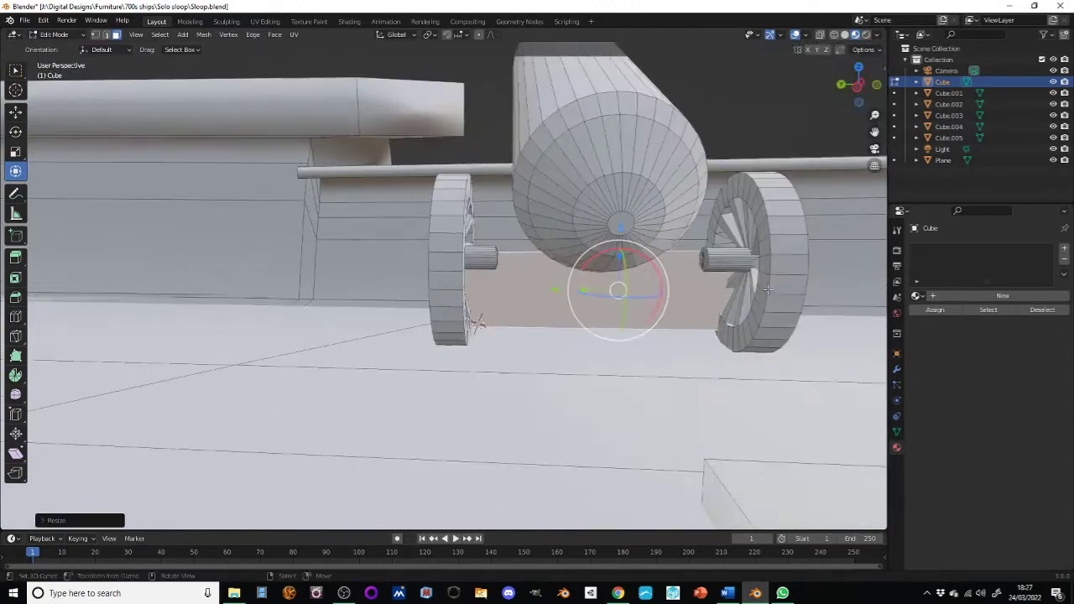
pyautogui.click(594, 213)
pyautogui.moveTo(594, 213)
pyautogui.mouseDown(button='middle')
pyautogui.moveTo(455, 237)
pyautogui.moveTo(252, 307)
pyautogui.mouseUp(button='middle')
pyautogui.press('g')
pyautogui.moveTo(412, 333); pyautogui.dragTo(480, 320, button='middle')
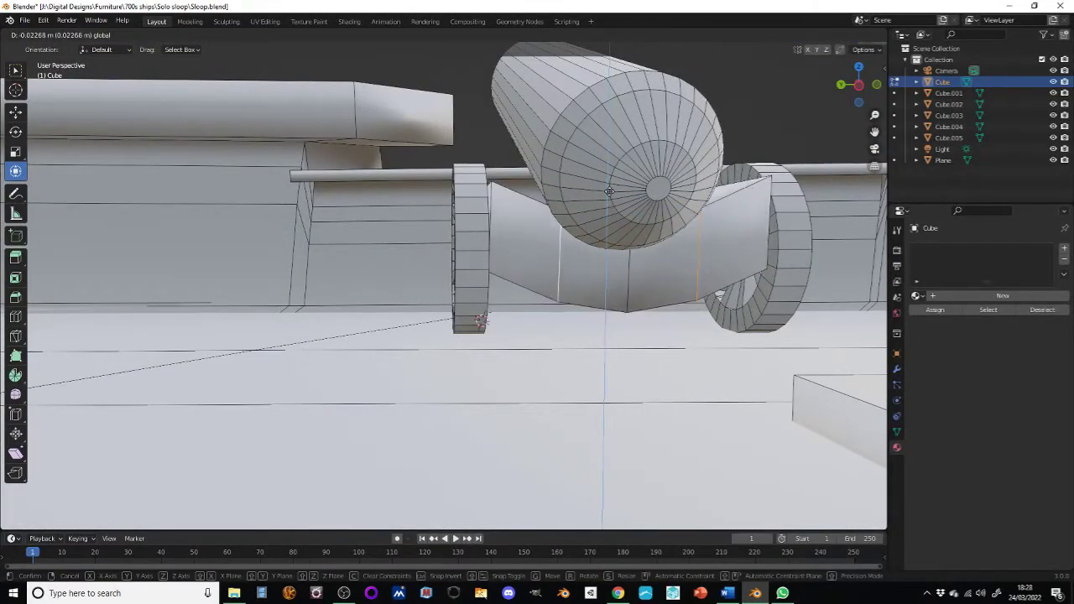
pyautogui.click(479, 320)
pyautogui.moveTo(480, 320)
pyautogui.mouseDown(button='middle')
pyautogui.moveTo(289, 380)
pyautogui.moveTo(604, 218)
pyautogui.moveTo(627, 237)
pyautogui.moveTo(462, 300)
pyautogui.moveTo(674, 216)
pyautogui.moveTo(618, 281)
pyautogui.moveTo(631, 298)
pyautogui.mouseUp(button='middle')
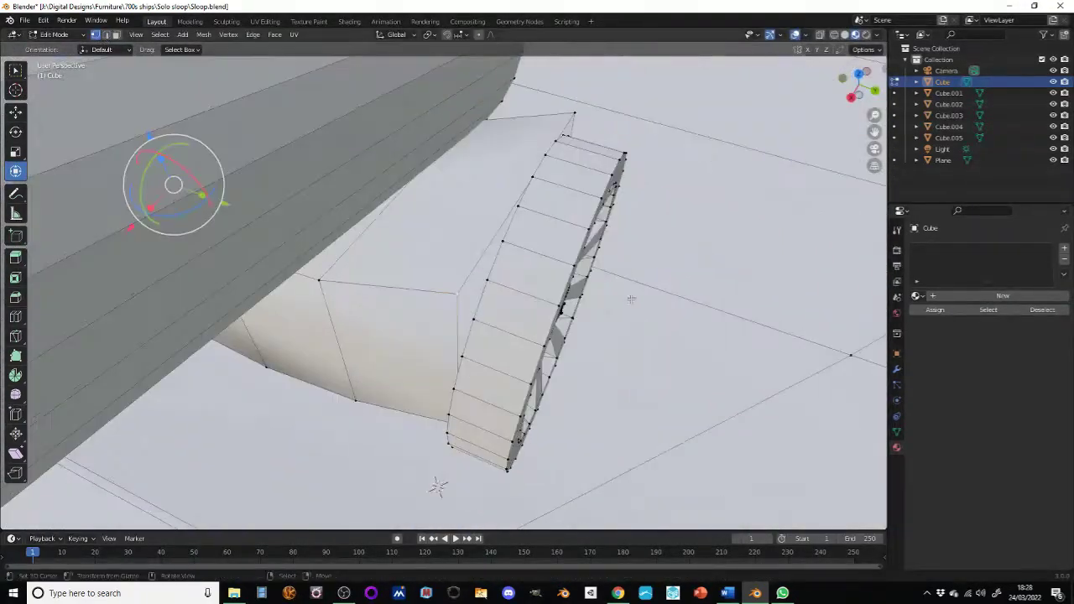
pyautogui.click(486, 272)
pyautogui.moveTo(486, 273)
pyautogui.mouseDown(button='middle')
pyautogui.moveTo(377, 327)
pyautogui.moveTo(388, 322)
pyautogui.mouseUp(button='middle')
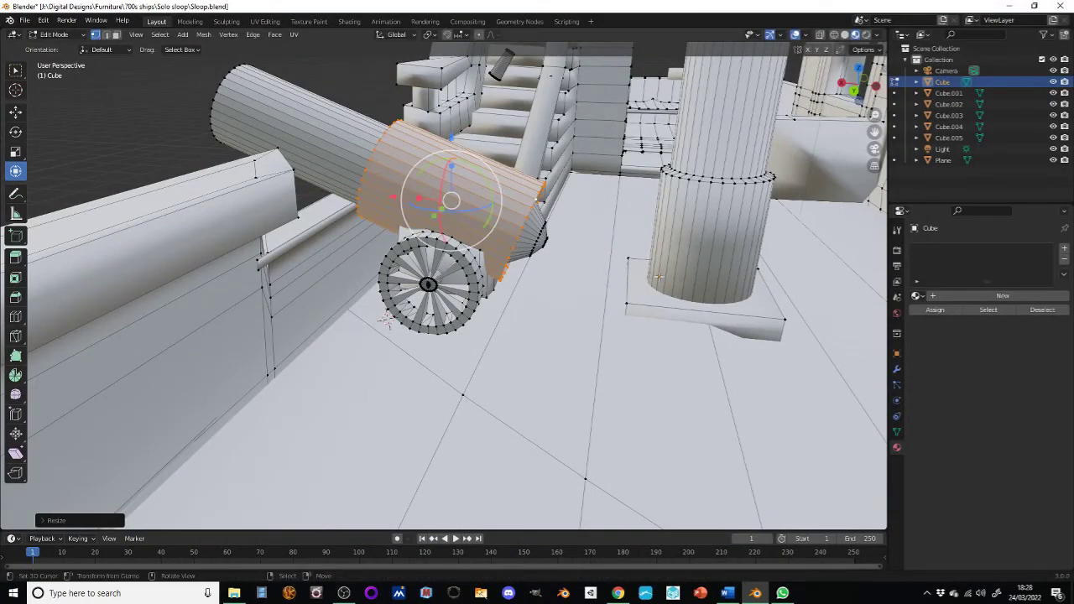
# Move and scale the barrel's edge loops to shape its profile.
pyautogui.click(387, 320)
pyautogui.moveTo(387, 320); pyautogui.dragTo(401, 291, button='middle')
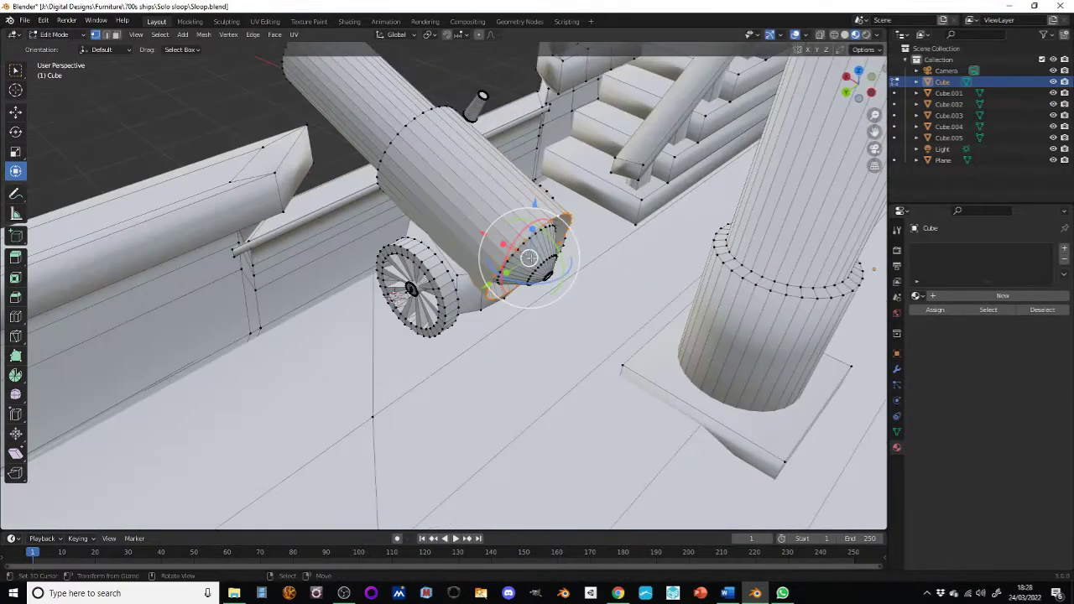
pyautogui.click(508, 236)
pyautogui.moveTo(508, 236); pyautogui.dragTo(382, 143, button='middle')
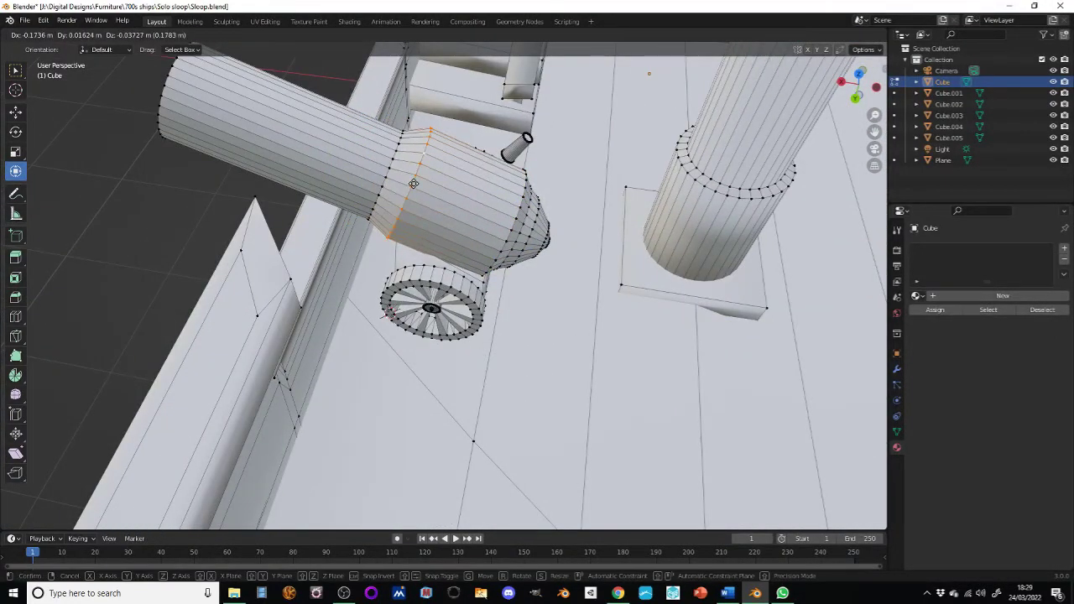
pyautogui.click(550, 188)
pyautogui.moveTo(550, 188); pyautogui.dragTo(487, 171, button='middle')
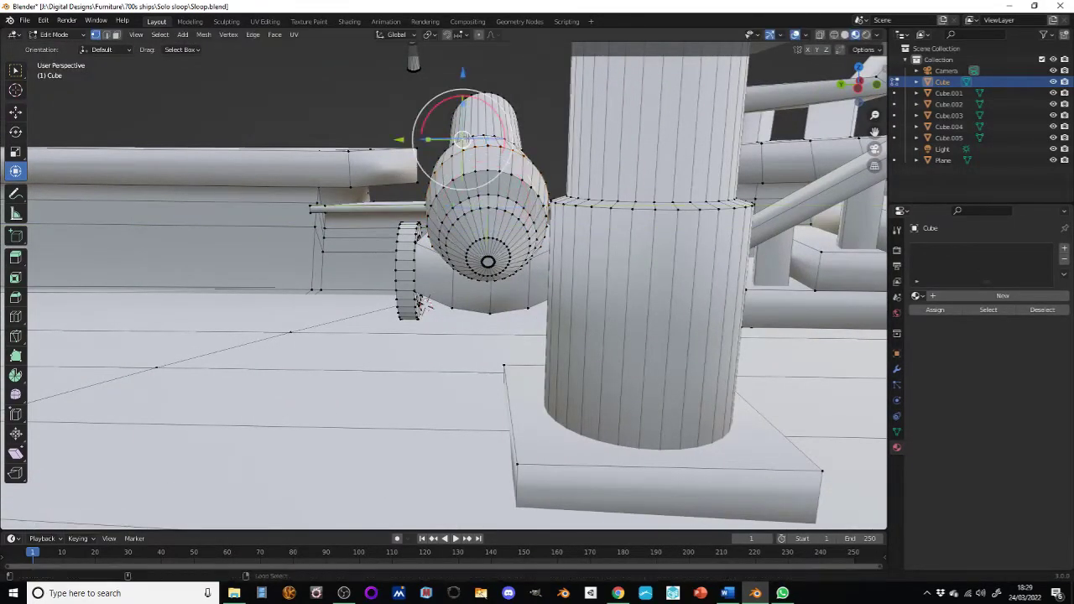
pyautogui.click(426, 186)
pyautogui.moveTo(425, 186)
pyautogui.mouseDown(button='middle')
pyautogui.moveTo(491, 240)
pyautogui.moveTo(370, 153)
pyautogui.moveTo(254, 171)
pyautogui.mouseUp(button='middle')
# Extrude the barrel's end face into a widened lip, push it back to hollow the muzzle, and select the whole cannon.
pyautogui.hotkey('alt', 'z')
pyautogui.press('e')
pyautogui.click(436, 205)
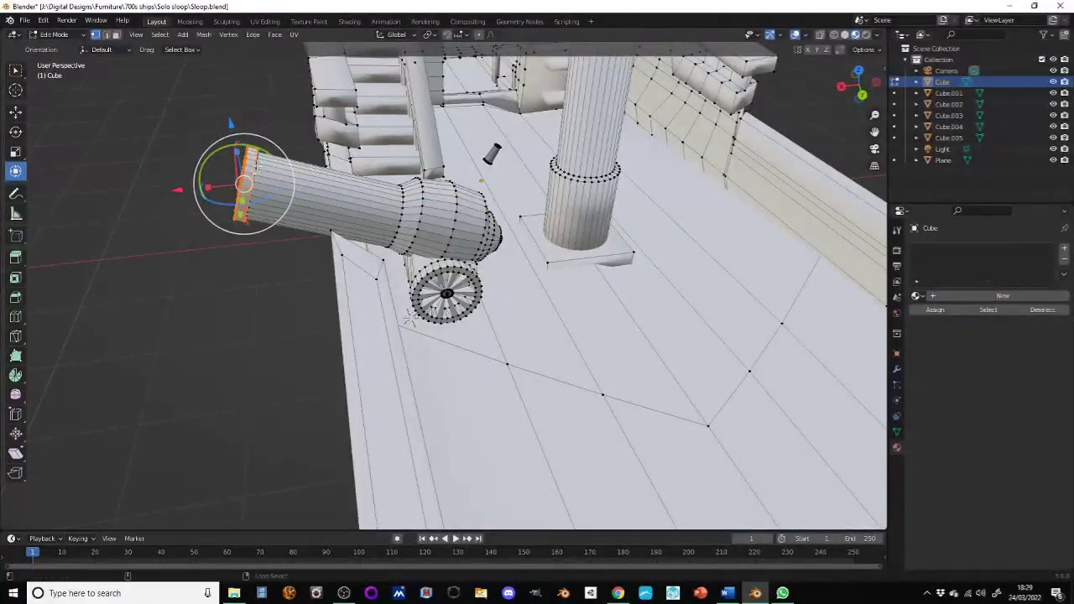
pyautogui.moveTo(408, 316); pyautogui.dragTo(500, 363, button='middle')
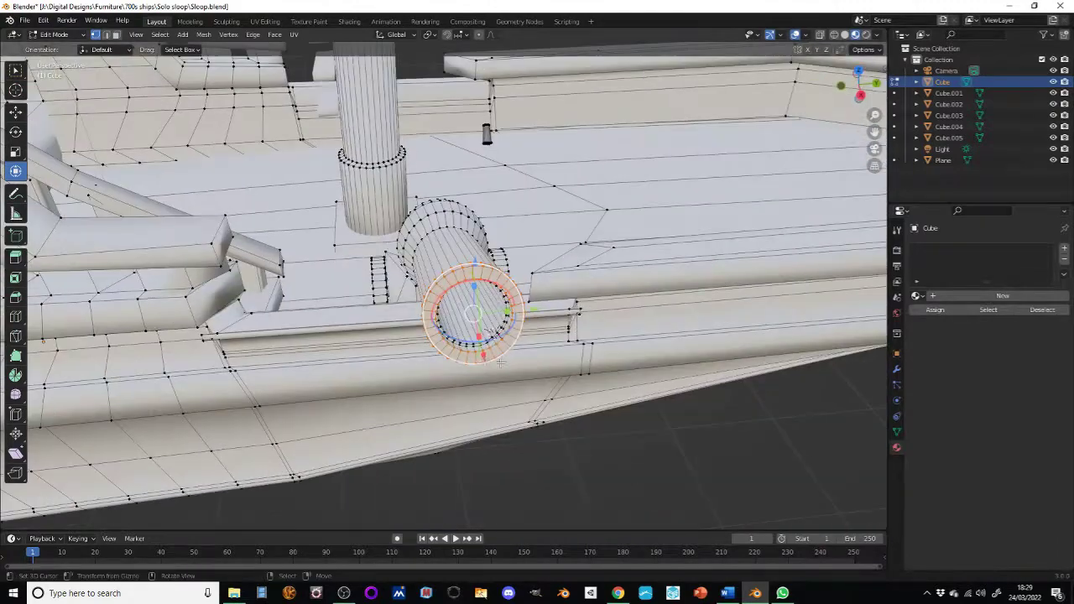
pyautogui.press('e')
pyautogui.click(508, 299)
pyautogui.scroll(3, 506, 305)
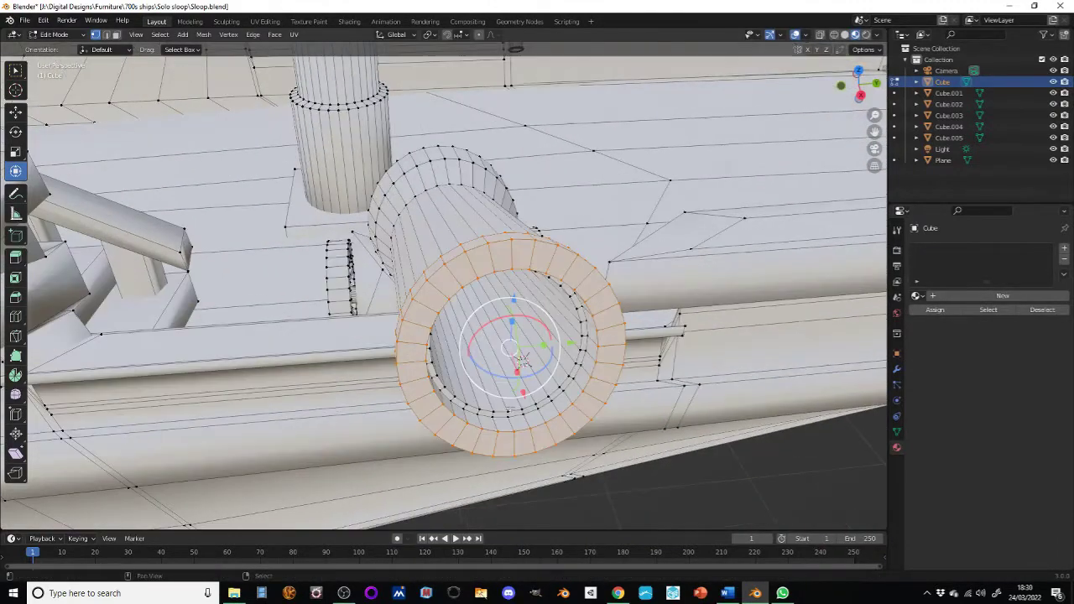
pyautogui.moveTo(522, 359); pyautogui.dragTo(638, 252, button='middle')
pyautogui.press('r')
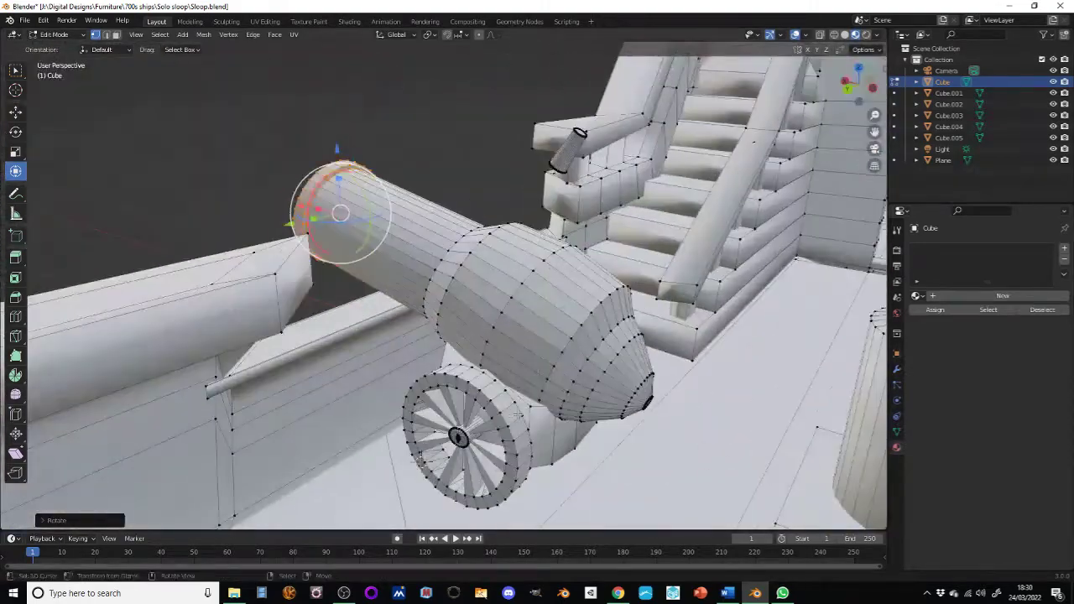
pyautogui.press('l')
pyautogui.moveTo(568, 406)
pyautogui.mouseDown(button='middle')
pyautogui.moveTo(470, 353)
pyautogui.moveTo(436, 319)
pyautogui.mouseUp(button='middle')
# Separate the selected cannon into its own object and return to Object Mode.
pyautogui.press('p')
pyautogui.press('s')
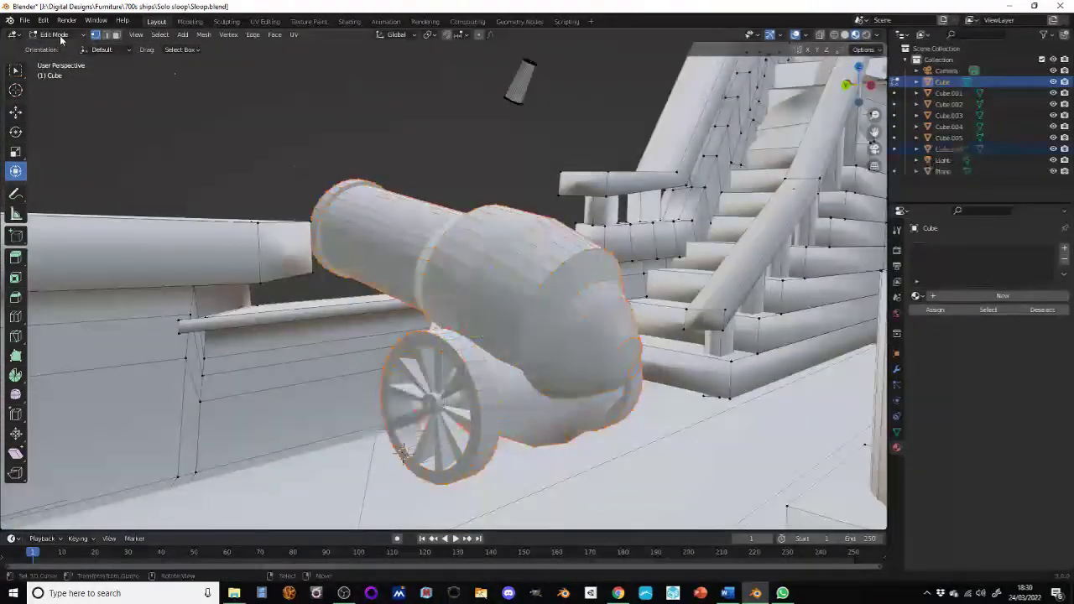
pyautogui.press('Tab')
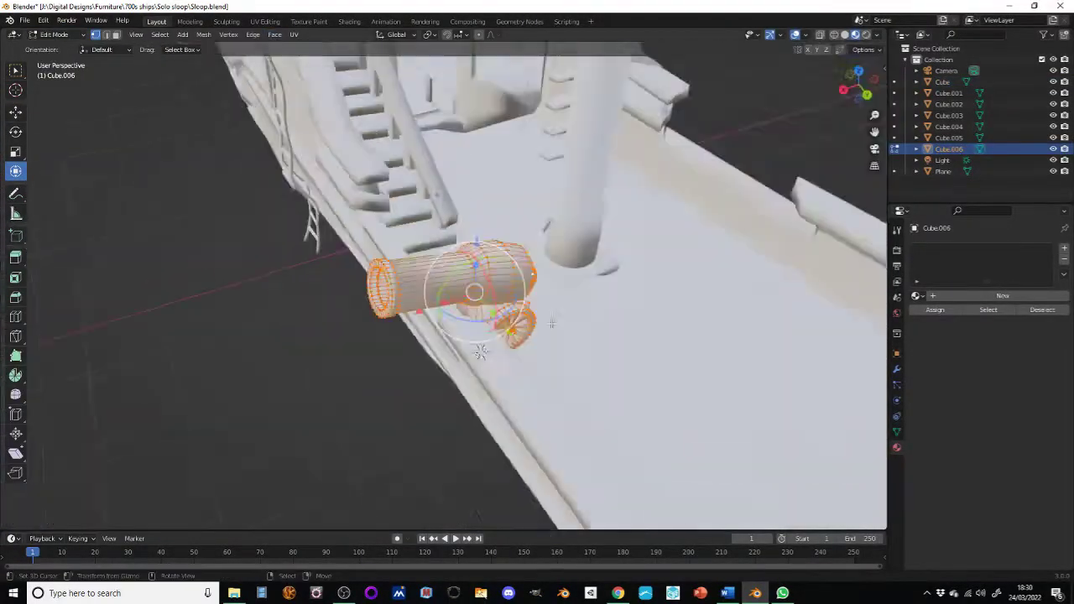
# Place a duplicate cannon rotated 180° and moved along X to the deck's opposite side.
pyautogui.click(587, 259)
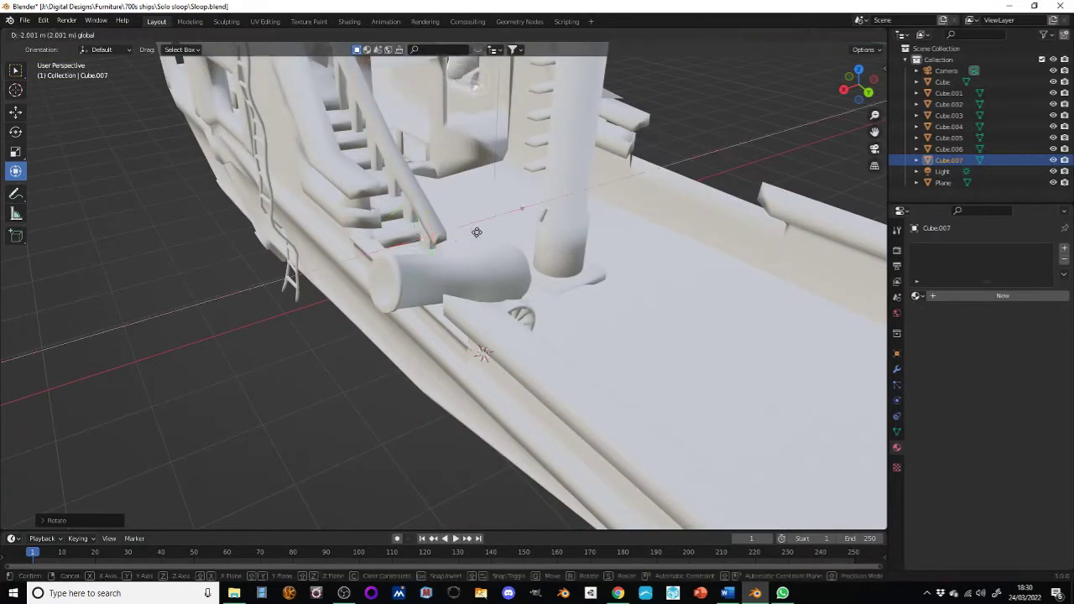
pyautogui.press('g')
pyautogui.click(654, 193)
pyautogui.moveTo(655, 193)
pyautogui.mouseDown(button='middle')
pyautogui.moveTo(535, 330)
pyautogui.moveTo(600, 327)
pyautogui.mouseUp(button='middle')
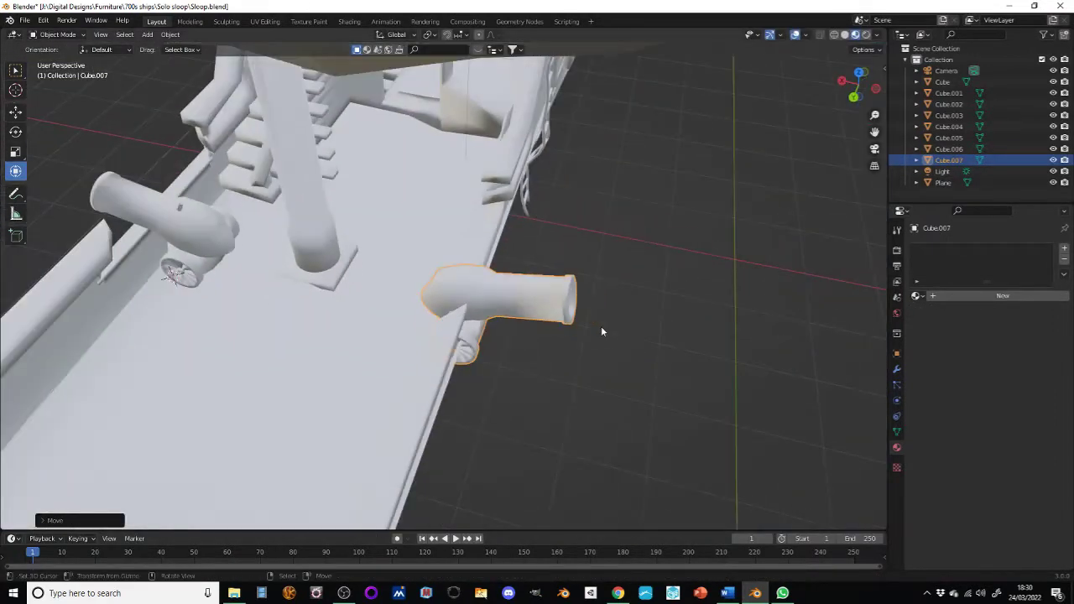
pyautogui.press('g')
pyautogui.press('x')
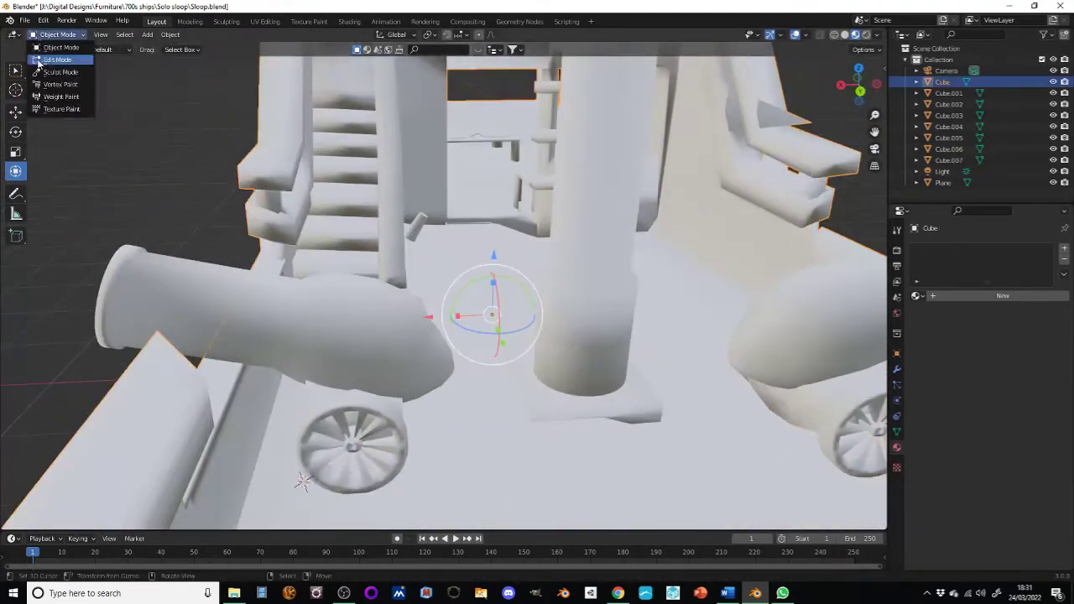
pyautogui.click(37, 60)
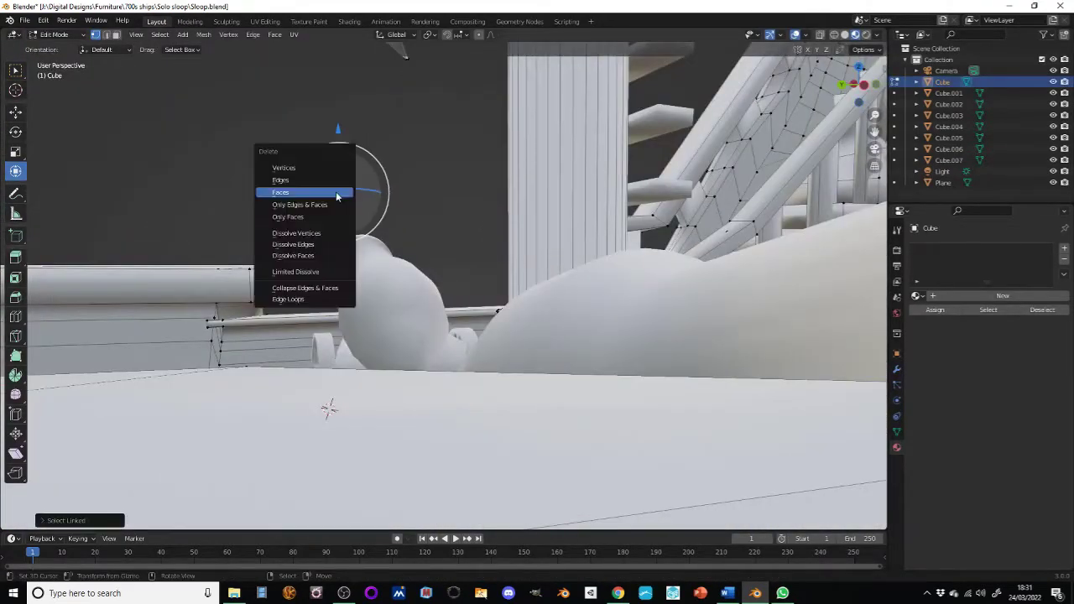
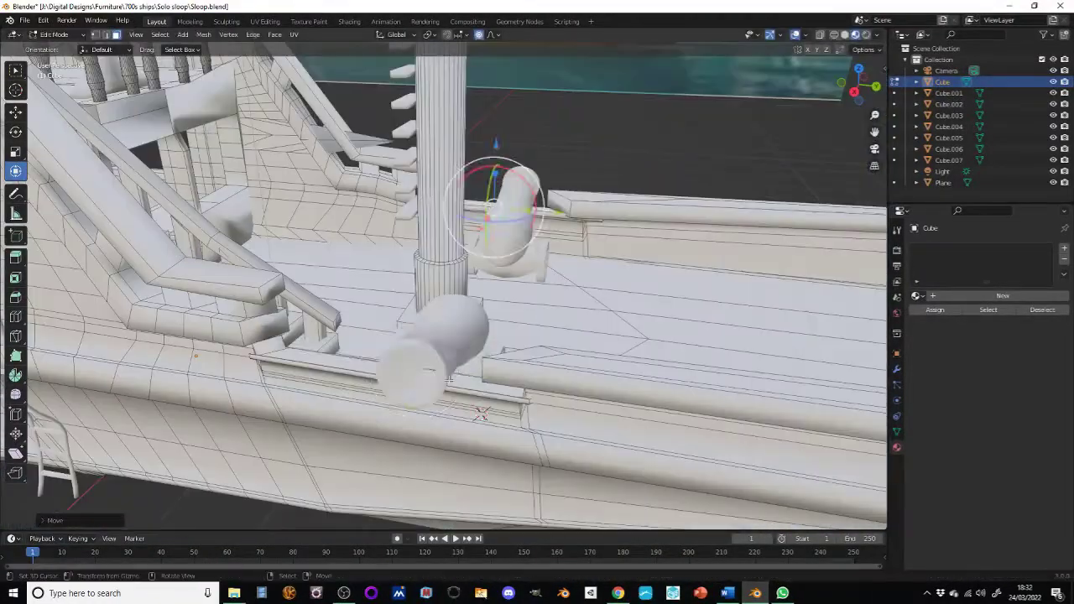
# Add a new cube beside the ship and scale it down.
pyautogui.moveTo(480, 414); pyautogui.dragTo(603, 173, button='middle')
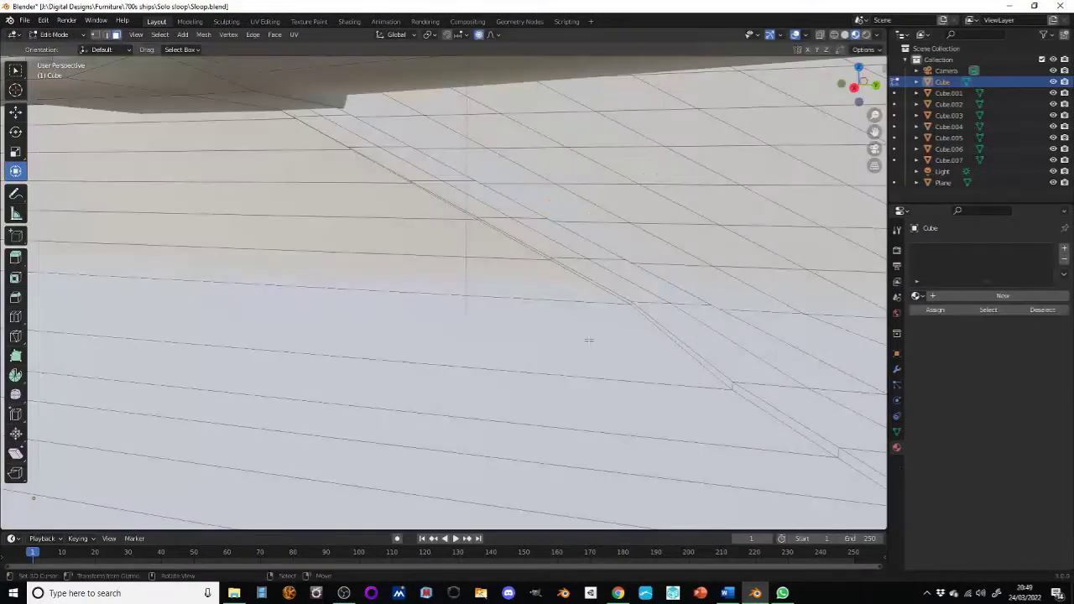
pyautogui.click(198, 58)
pyautogui.press('s')
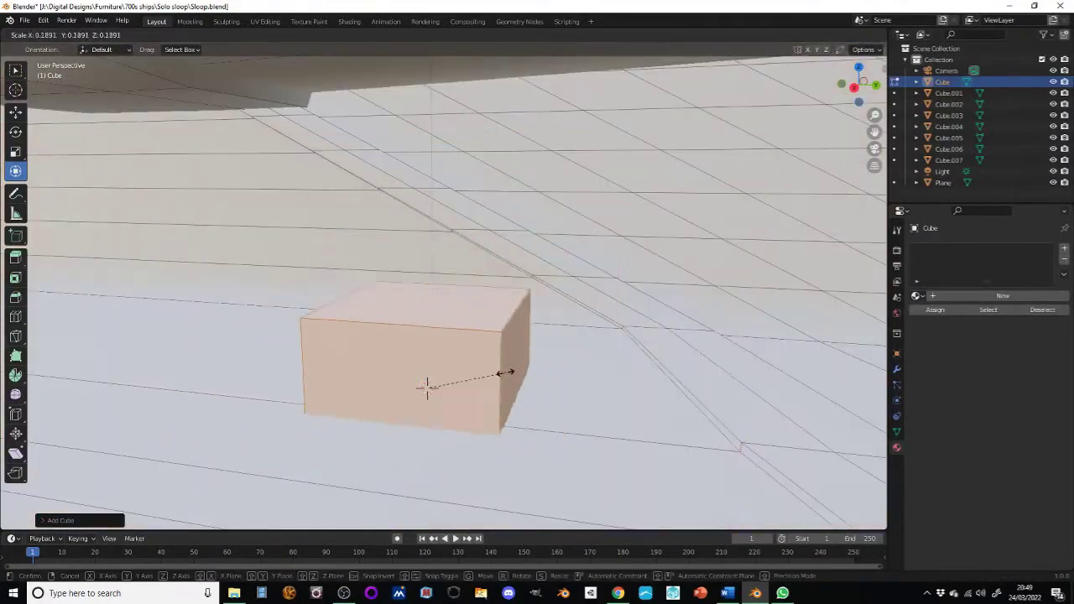
pyautogui.click(504, 371)
# Flatten the cube into a slab and place it under the deck beside the post.
pyautogui.moveTo(403, 422); pyautogui.dragTo(509, 338, button='middle')
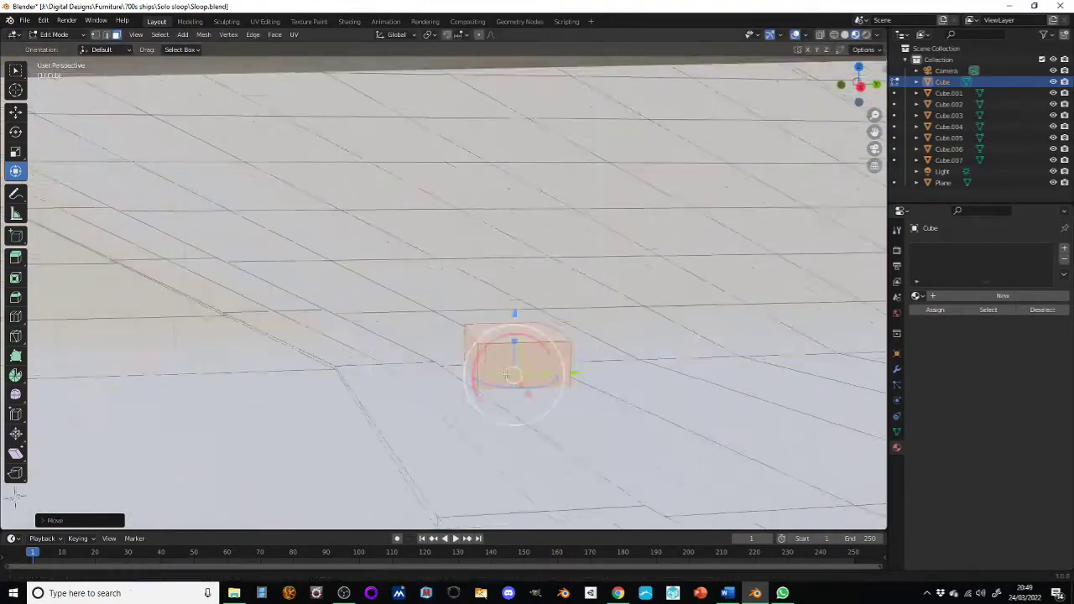
pyautogui.press('s')
pyautogui.press('z')
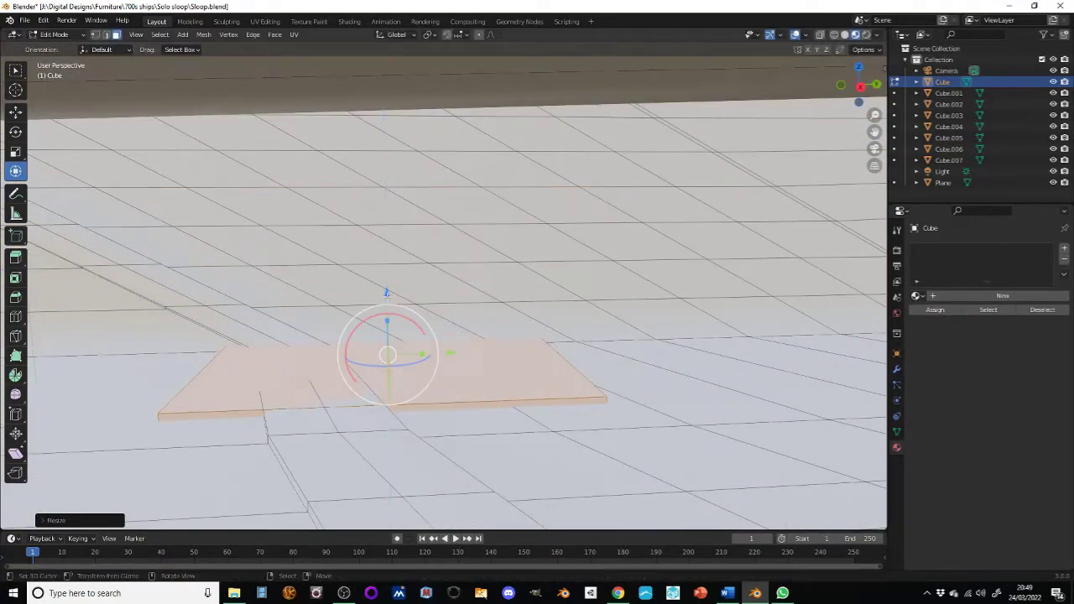
pyautogui.press('g')
pyautogui.click(582, 357)
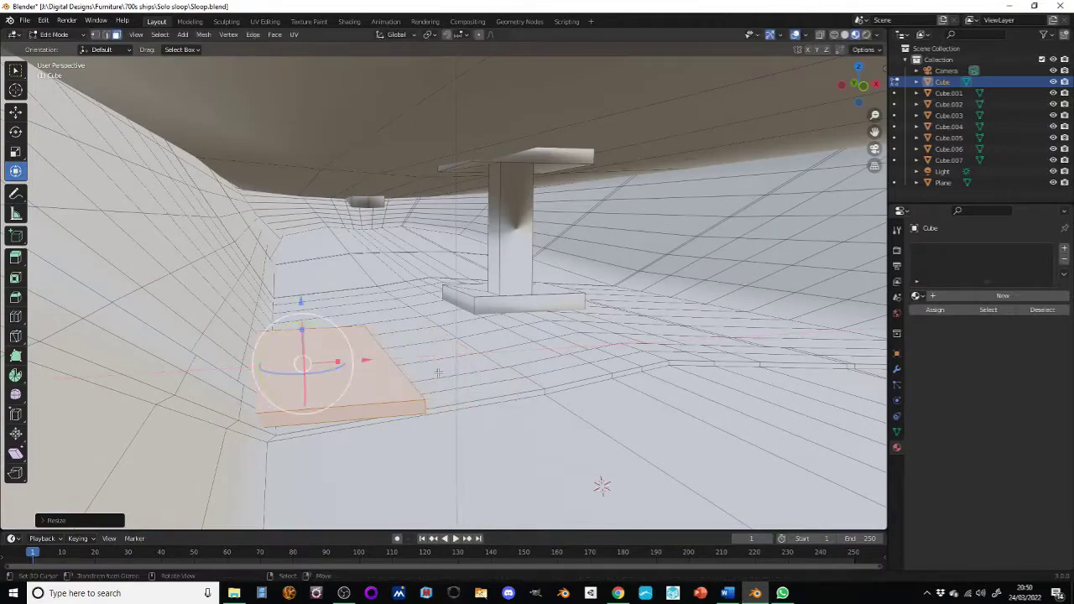
pyautogui.click(321, 246)
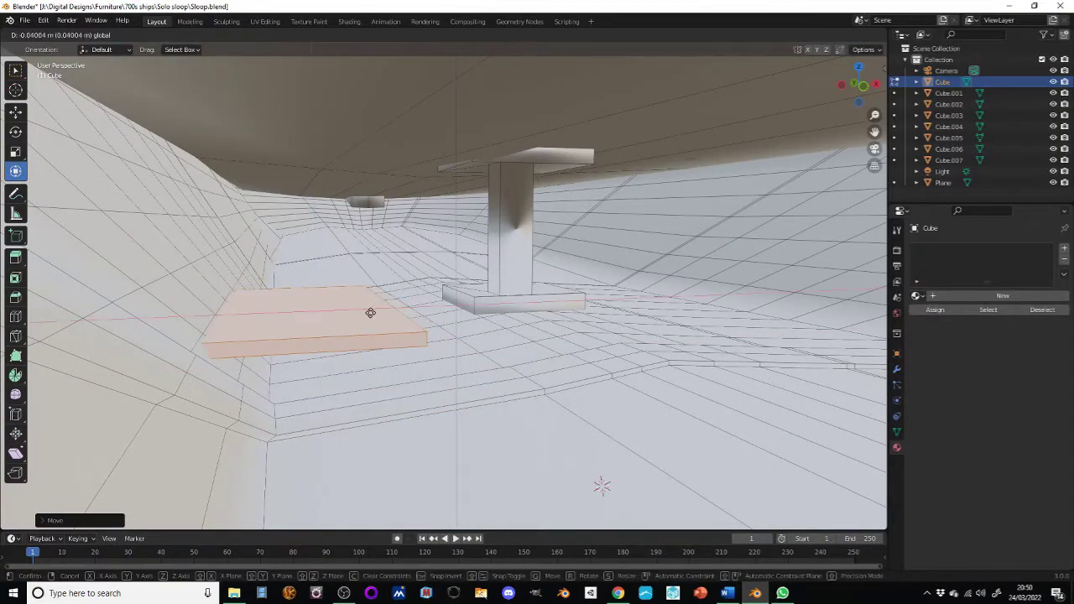
pyautogui.press('KP_Decimal')
pyautogui.moveTo(492, 355); pyautogui.dragTo(495, 354, button='middle')
# Add edge loops to the slab with loop cuts, sliding them into position.
pyautogui.hotkey('ctrl', 'r')
pyautogui.moveTo(495, 354); pyautogui.dragTo(587, 346)
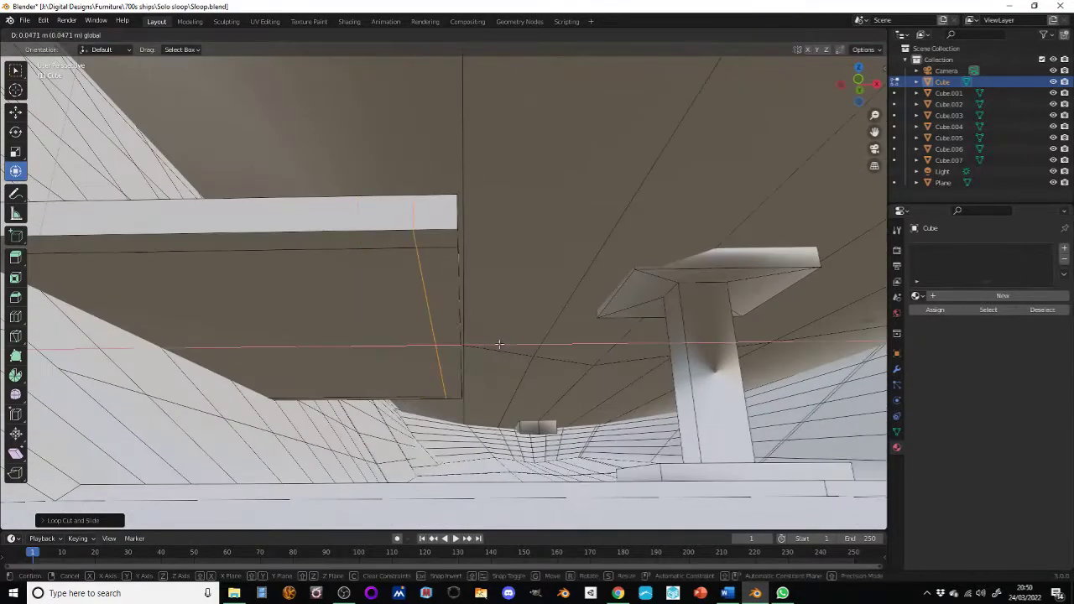
pyautogui.click(499, 344)
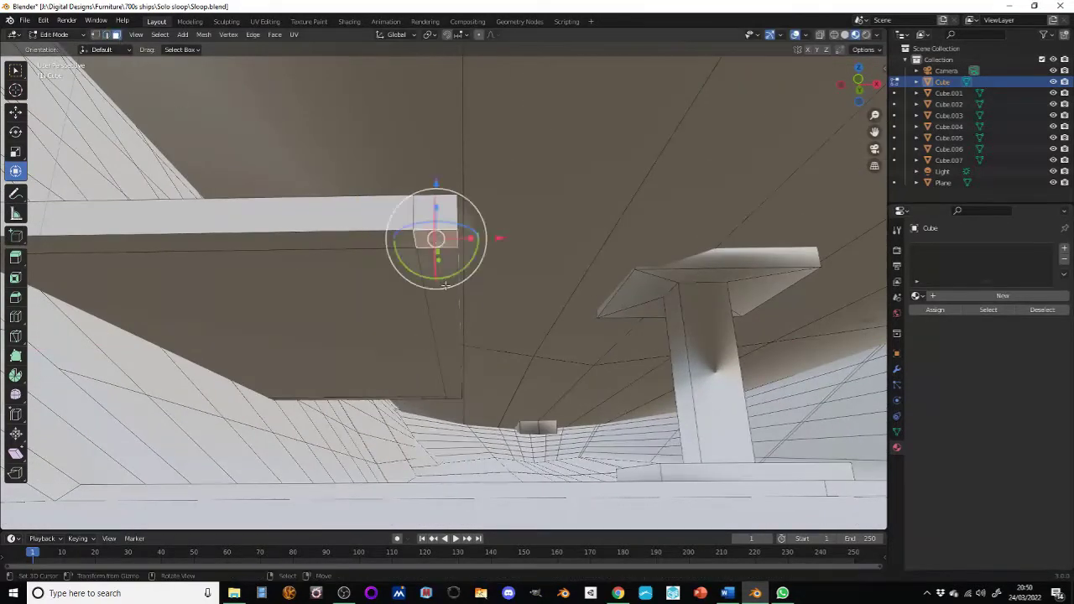
pyautogui.press('e')
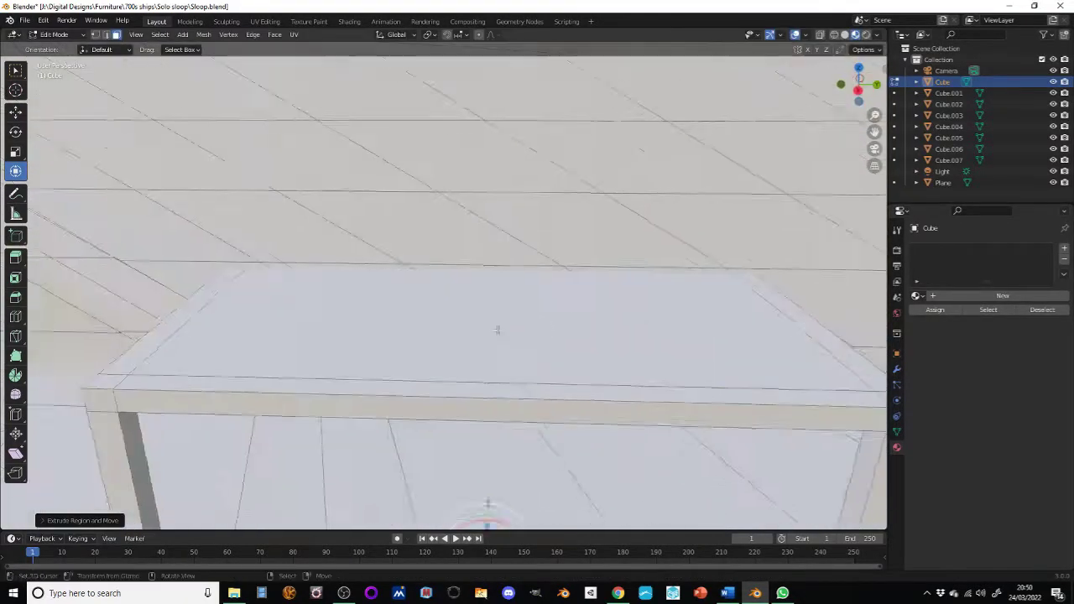
pyautogui.click(284, 483)
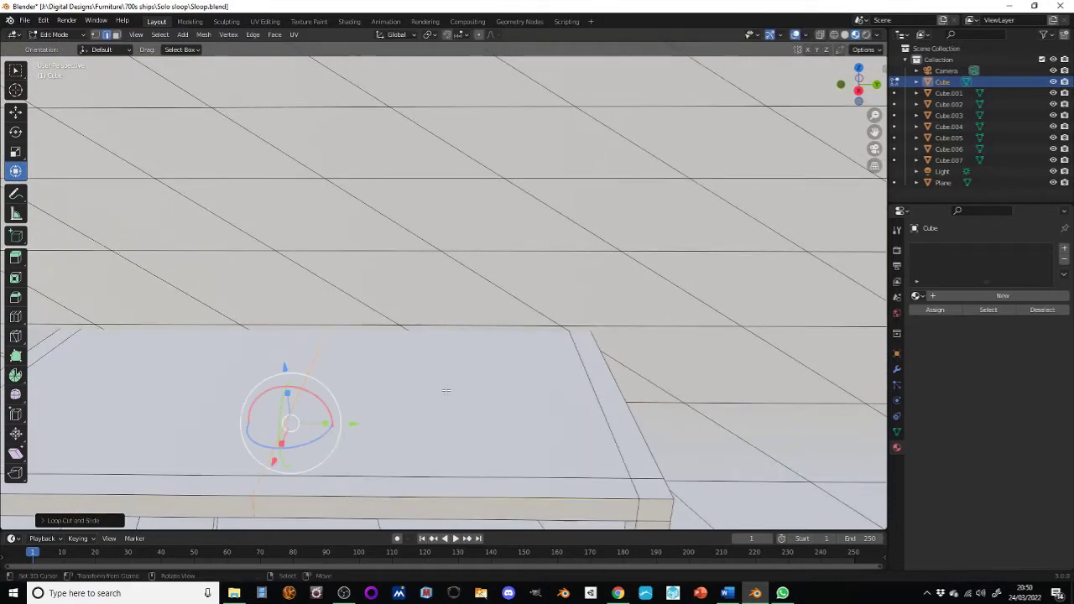
# Extrude the slab's centre face and scale it inward into a sloped, recessed tray.
pyautogui.click(116, 35)
pyautogui.click(472, 354)
pyautogui.press('e')
pyautogui.click(499, 330)
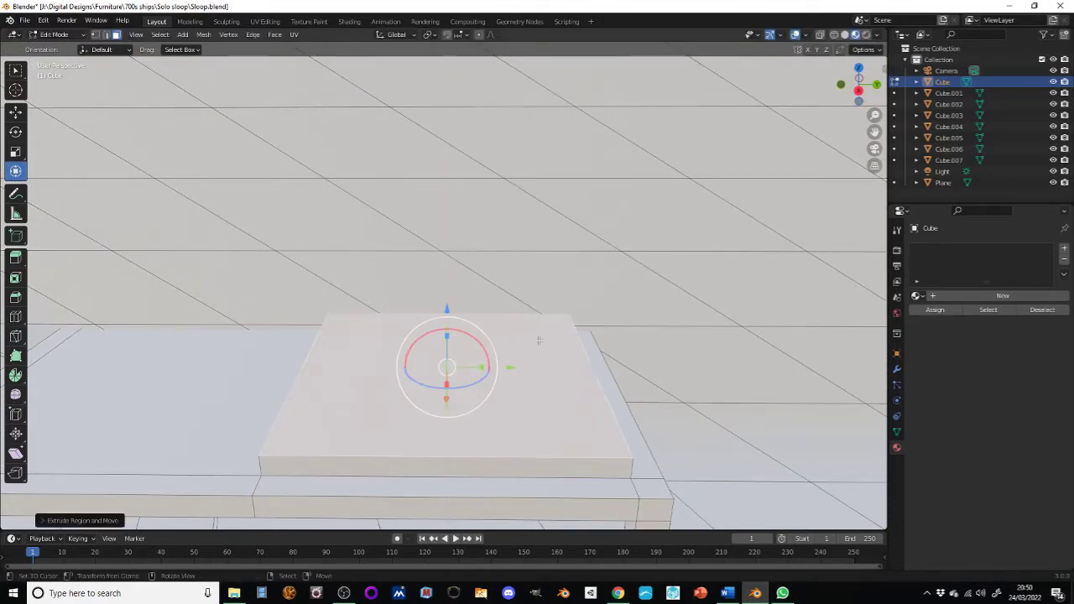
pyautogui.press('s')
pyautogui.click(515, 357)
pyautogui.scroll(3, 517, 362)
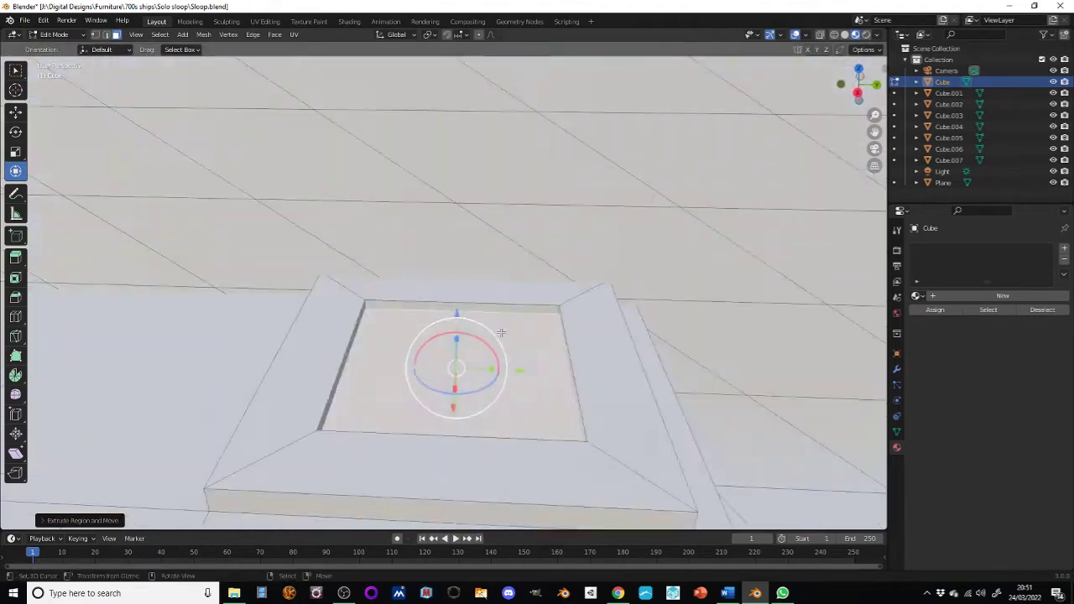
pyautogui.moveTo(518, 363); pyautogui.dragTo(519, 277, button='middle')
# Add a cylinder in the tray, shrink it and flatten it into a disc.
pyautogui.click(182, 34)
pyautogui.click(202, 102)
pyautogui.press('s')
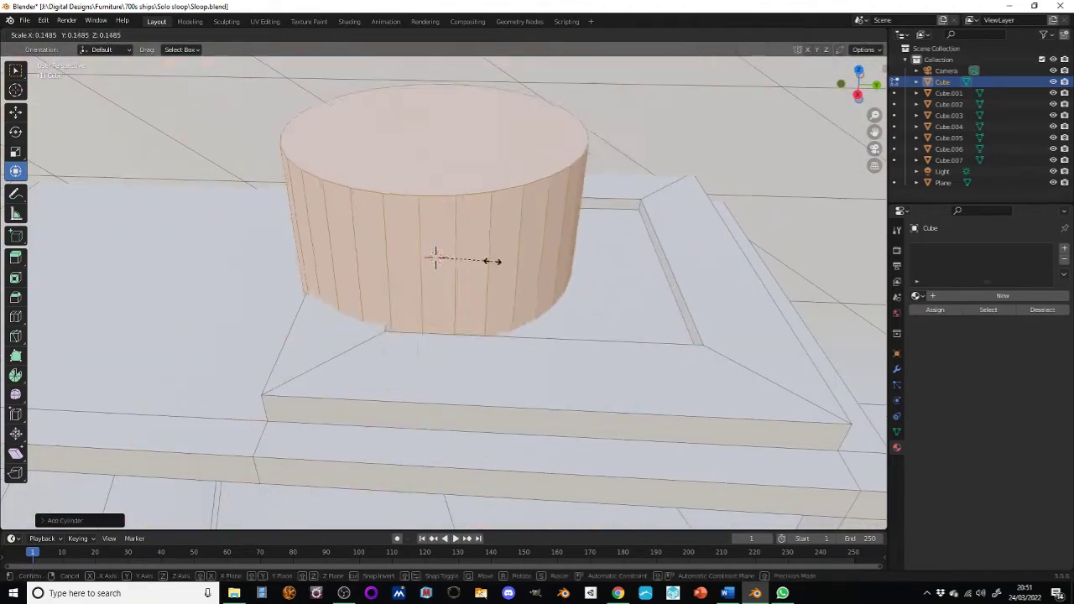
pyautogui.click(592, 280)
pyautogui.press('s')
pyautogui.press('z')
pyautogui.click(642, 276)
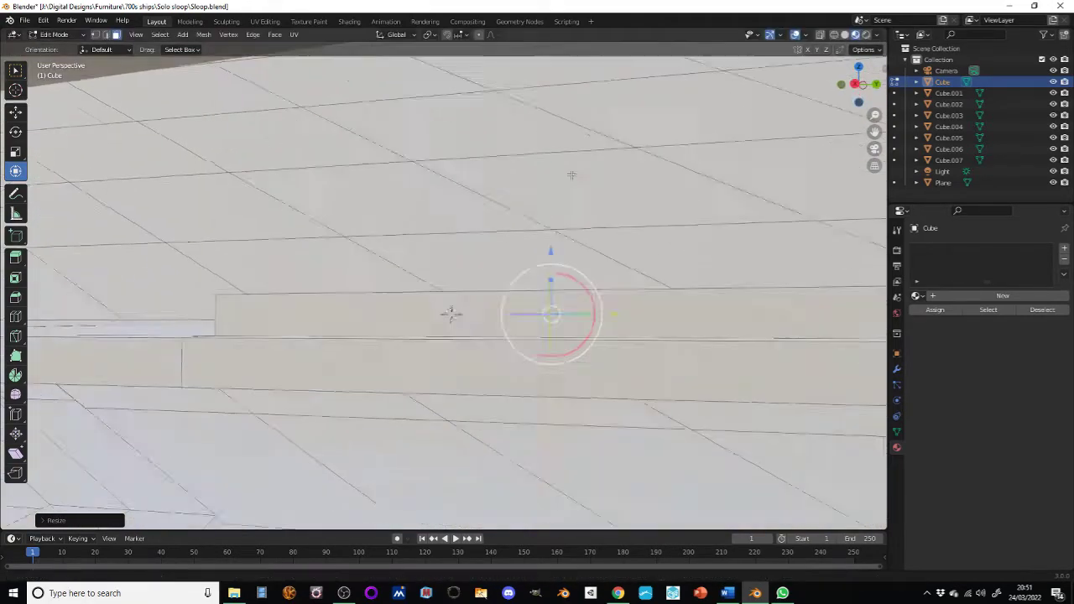
pyautogui.moveTo(436, 277); pyautogui.dragTo(352, 336, button='middle')
pyautogui.scroll(3, 352, 336)
pyautogui.scroll(-2, 386, 371)
pyautogui.moveTo(386, 371); pyautogui.dragTo(386, 335, button='middle')
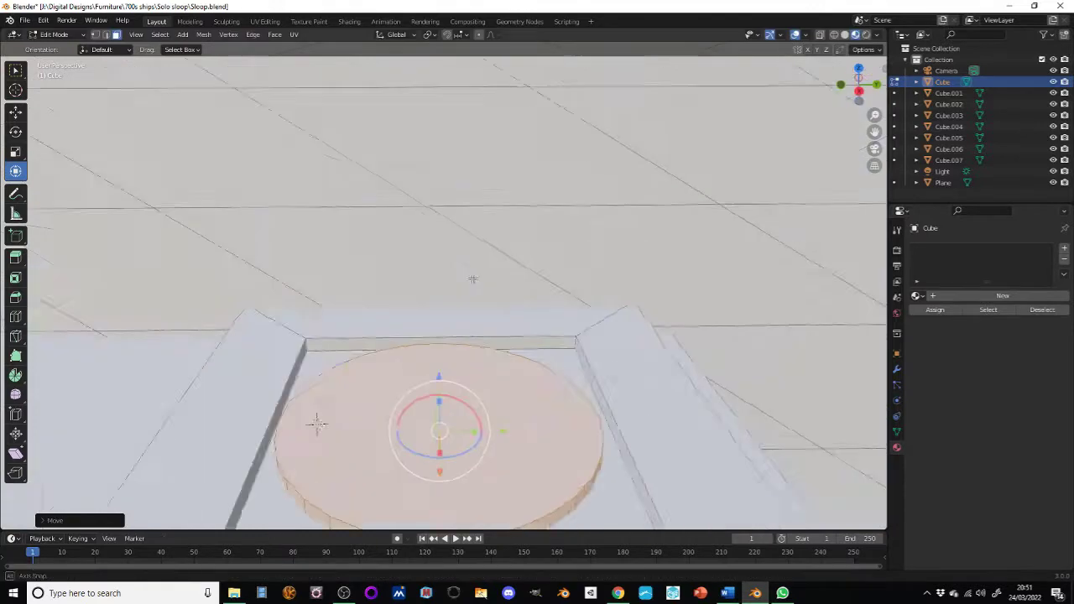
# Duplicate the disc, scale the copy into a thin rod and bend it with edge loops.
pyautogui.hotkey('shift', 'd')
pyautogui.press('s')
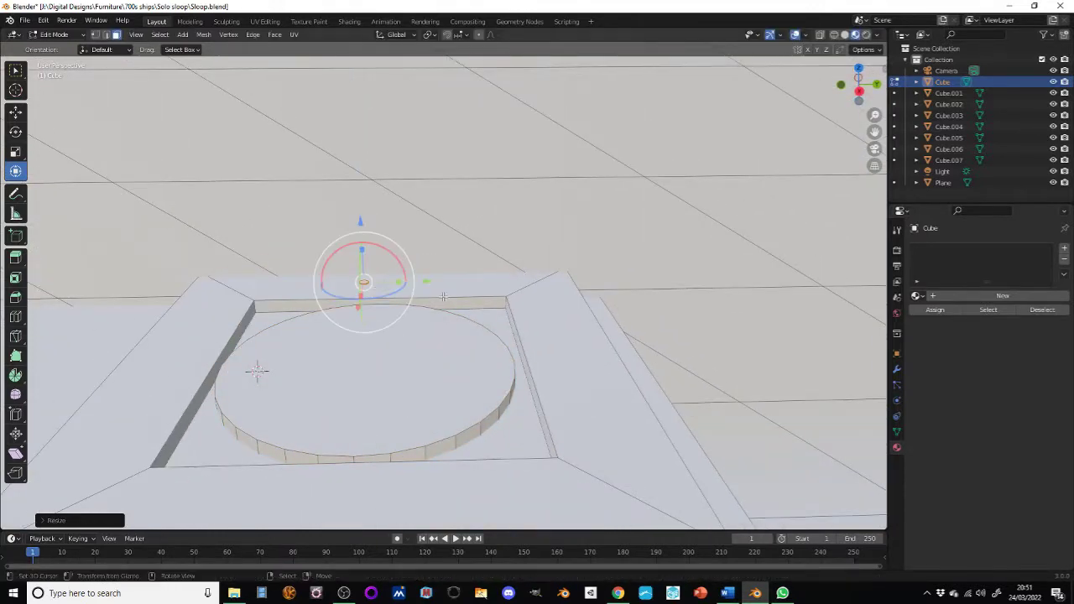
pyautogui.click(774, 290)
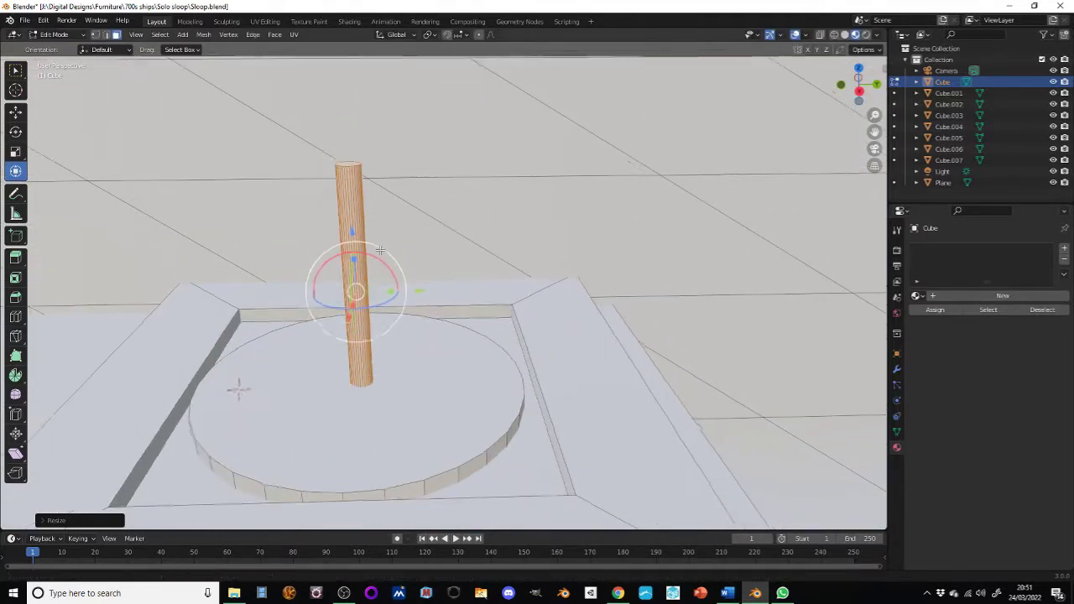
pyautogui.scroll(3, 353, 378)
pyautogui.press('Tab')
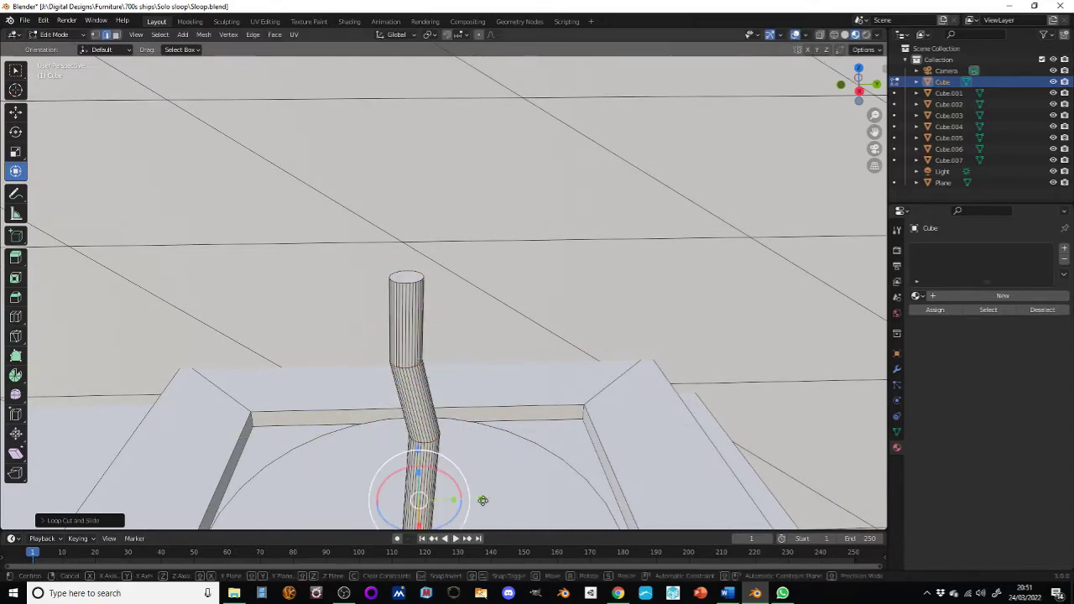
pyautogui.click(482, 500)
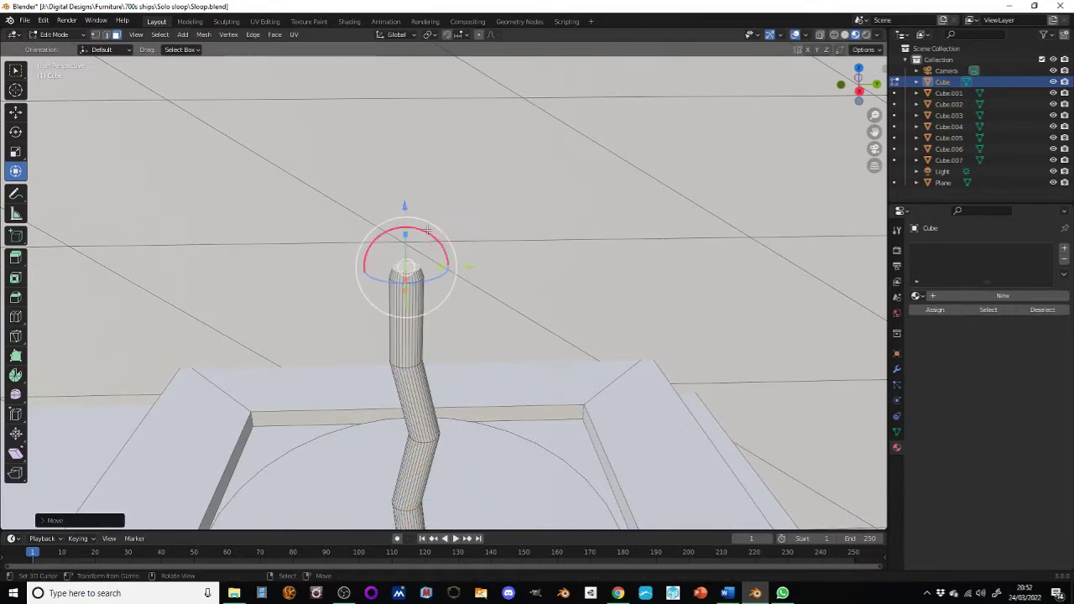
pyautogui.scroll(-3, 451, 347)
# Tip the bent rod nearly horizontal and move this log toward the disc.
pyautogui.press('a')
pyautogui.moveTo(391, 225); pyautogui.dragTo(343, 233)
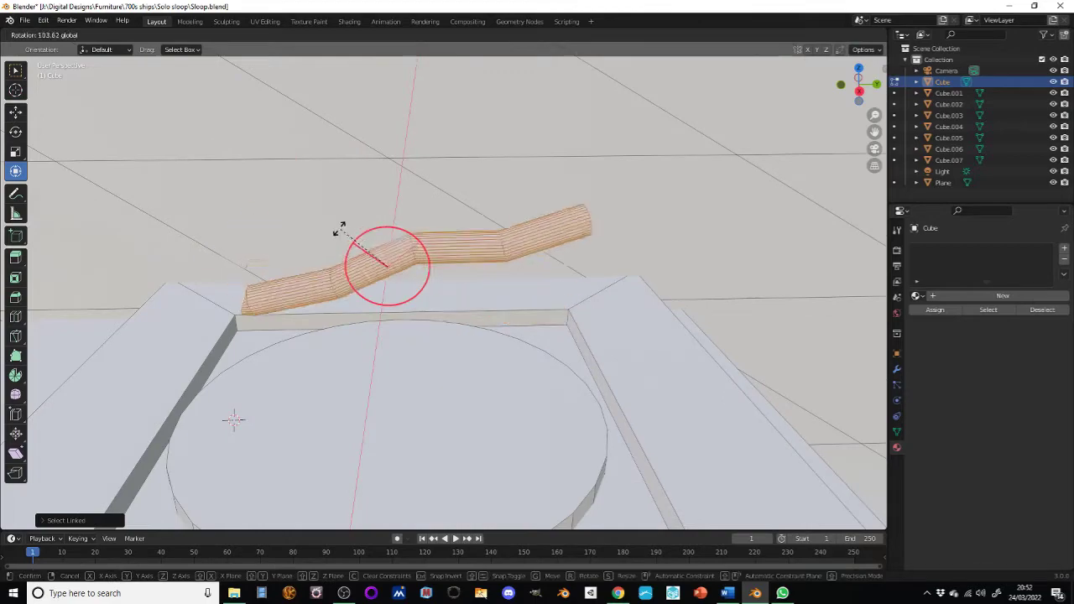
pyautogui.moveTo(343, 232); pyautogui.dragTo(657, 215, button='middle')
pyautogui.moveTo(779, 231); pyautogui.dragTo(503, 252, button='middle')
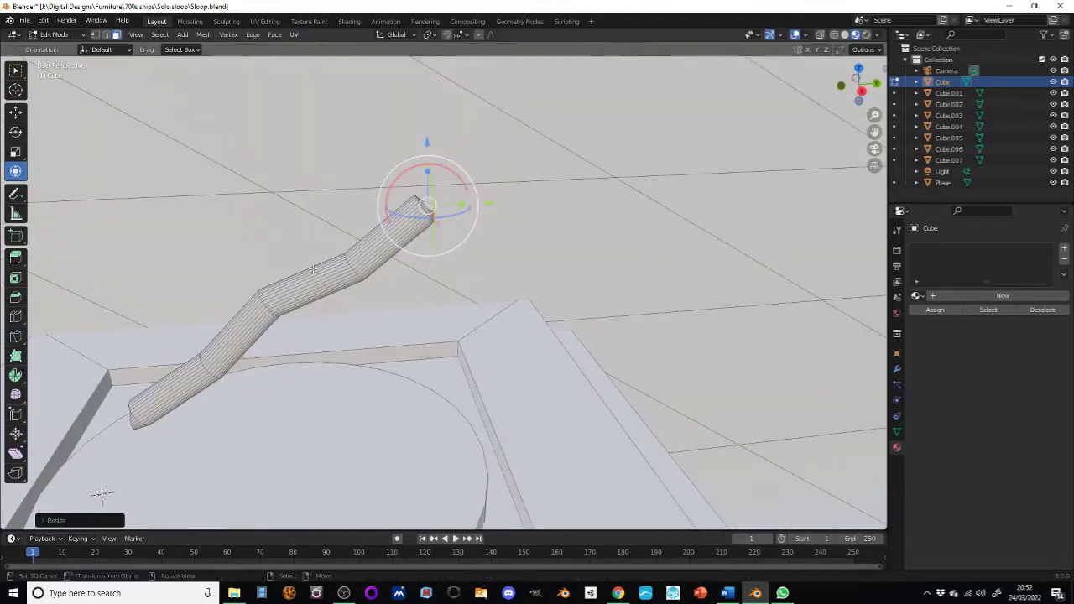
pyautogui.scroll(3, 299, 282)
pyautogui.moveTo(235, 369); pyautogui.dragTo(237, 372)
pyautogui.click(237, 373)
pyautogui.moveTo(209, 403)
pyautogui.mouseDown(button='middle')
pyautogui.moveTo(251, 352)
pyautogui.moveTo(243, 397)
pyautogui.moveTo(503, 277)
pyautogui.mouseUp(button='middle')
# Rotate, tilt and position the log so it lies on the disc.
pyautogui.moveTo(546, 302); pyautogui.dragTo(557, 364)
pyautogui.press('g')
pyautogui.click(481, 282)
pyautogui.press('r')
pyautogui.press('r')
pyautogui.moveTo(482, 282)
pyautogui.mouseDown(button='middle')
pyautogui.moveTo(570, 335)
pyautogui.moveTo(576, 311)
pyautogui.mouseUp(button='middle')
pyautogui.click(570, 335)
pyautogui.press('g')
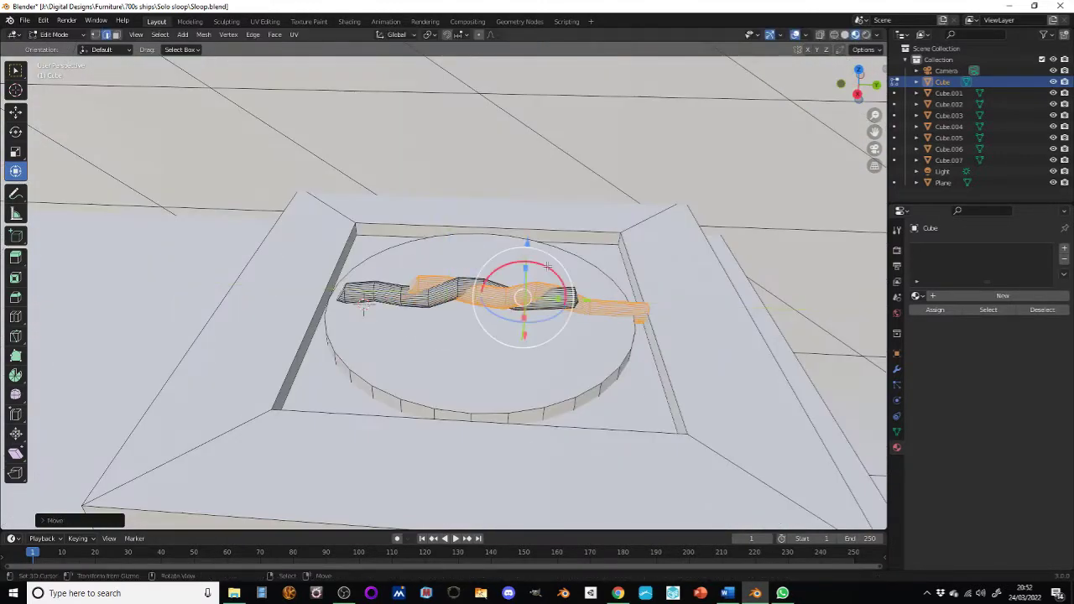
pyautogui.click(533, 231)
# Duplicate the log and rotate copies around the centre into a radial pile.
pyautogui.moveTo(533, 230); pyautogui.dragTo(541, 277, button='middle')
pyautogui.hotkey('shift', 'd')
pyautogui.press('r')
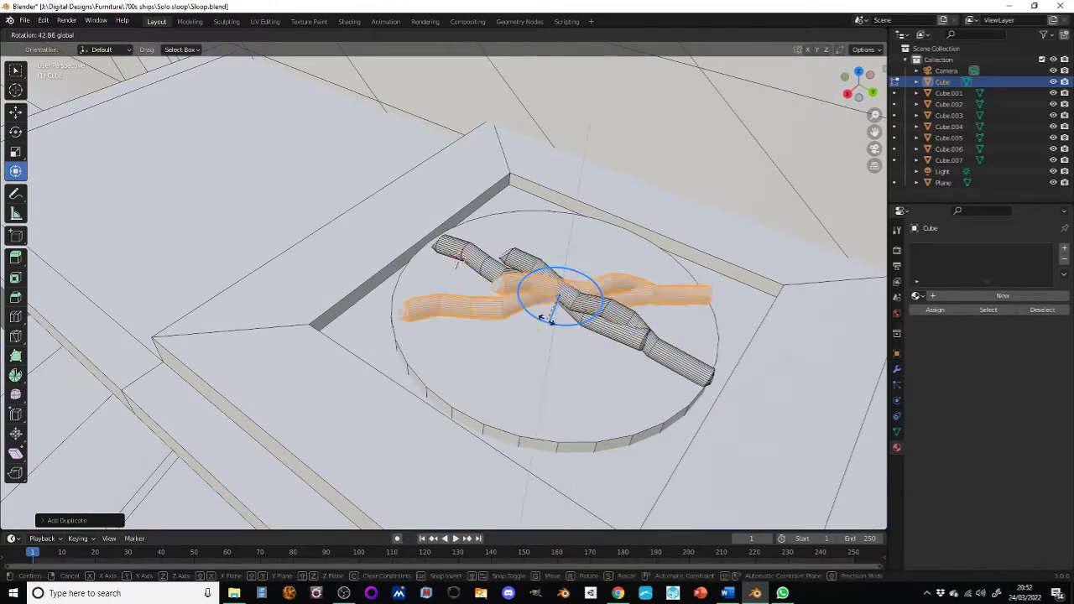
pyautogui.click(585, 310)
pyautogui.press('r')
pyautogui.click(573, 308)
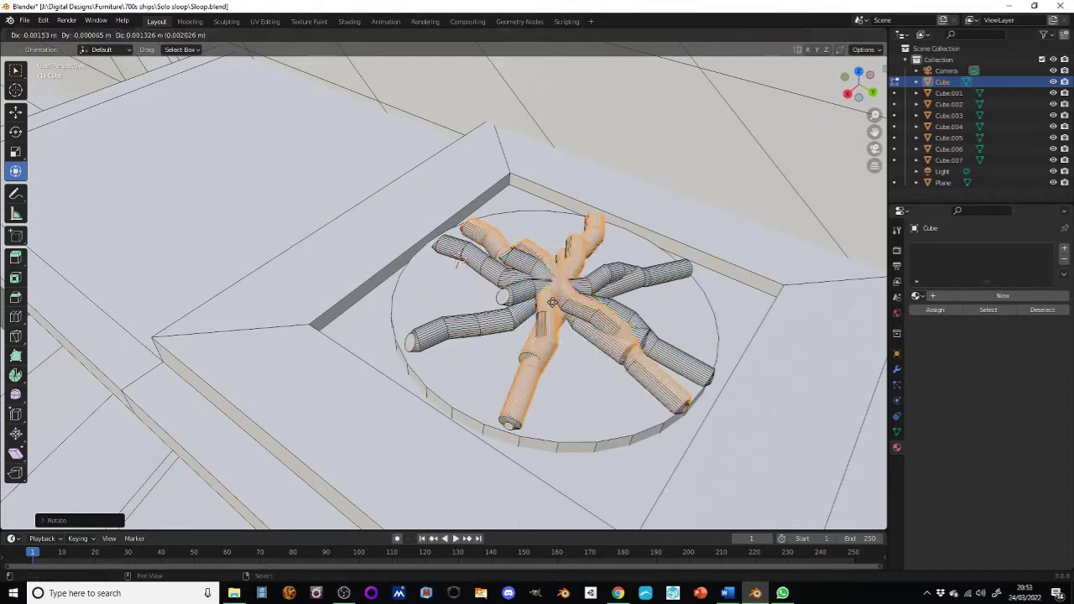
pyautogui.click(552, 302)
pyautogui.moveTo(552, 302); pyautogui.dragTo(474, 307, button='middle')
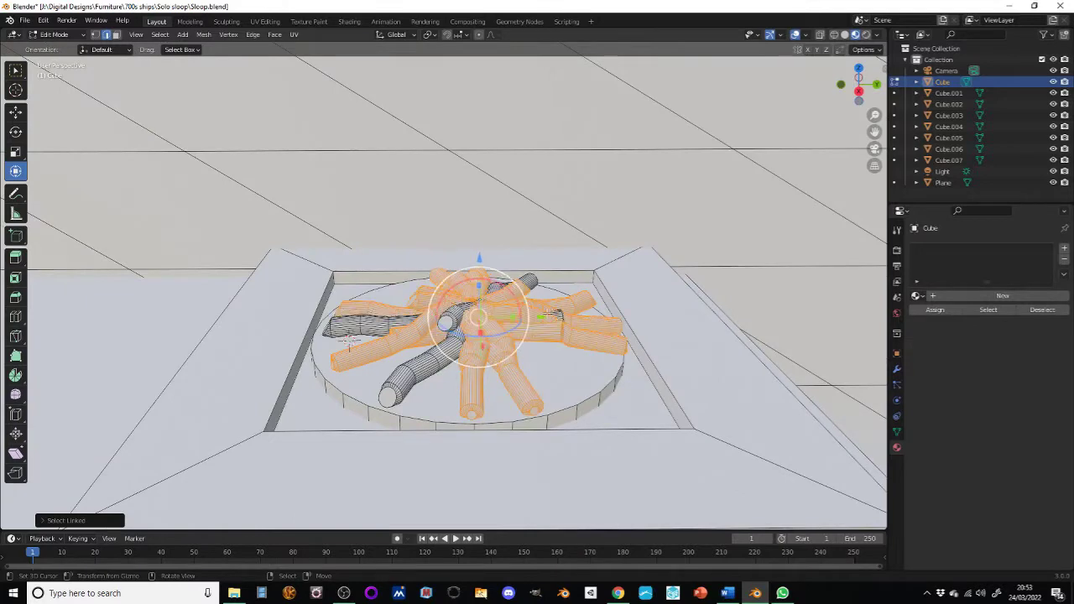
# Separate the linked log pieces into their own object, Cube.008, and leave Edit Mode.
pyautogui.press('p')
pyautogui.press('Tab')
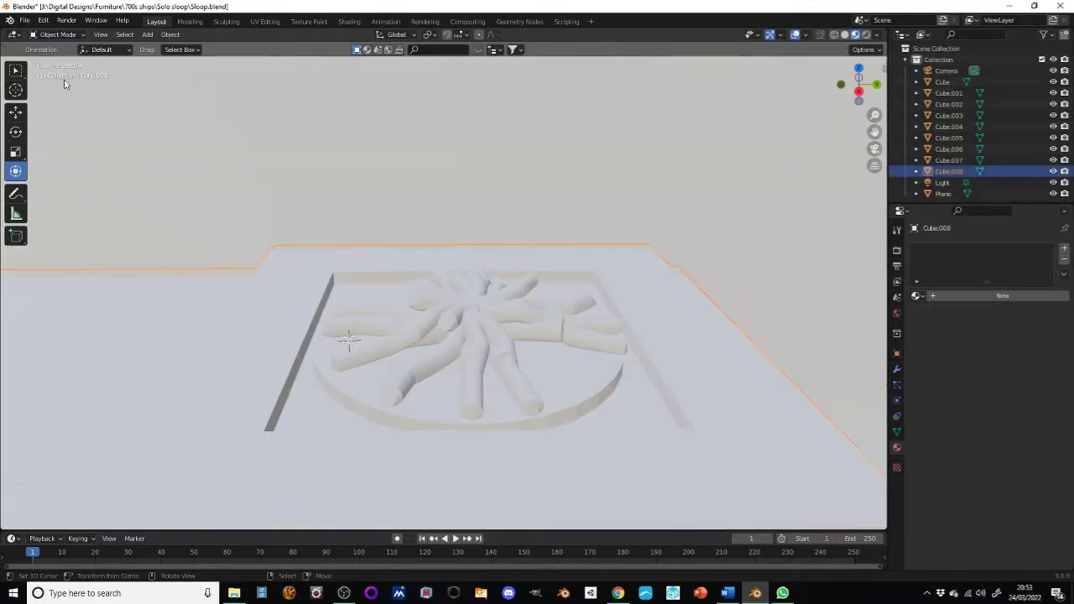
pyautogui.press('Tab')
pyautogui.press('t')
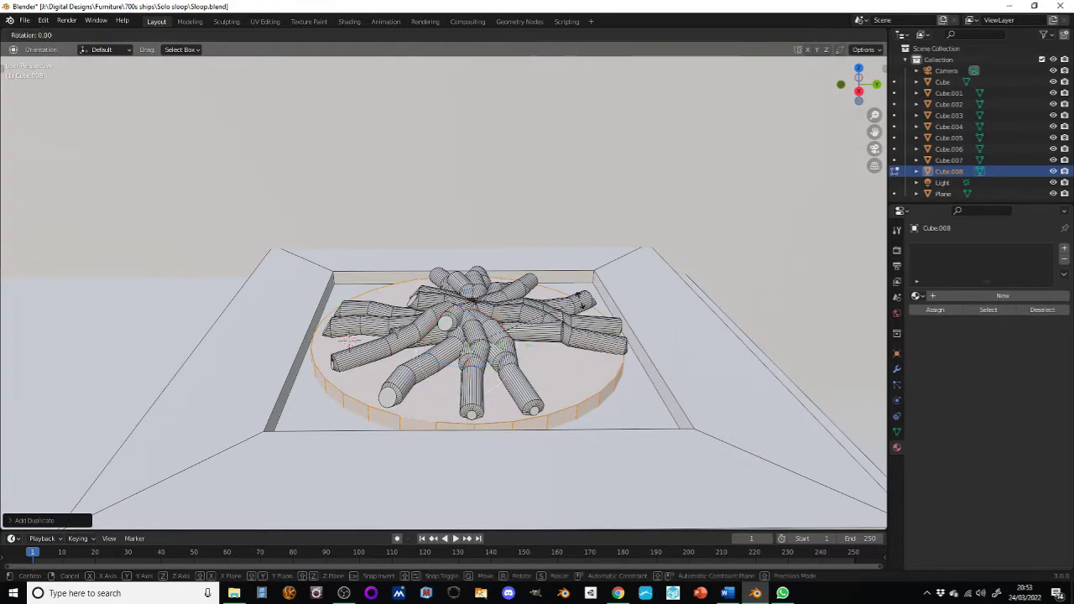
# Duplicate the round disc, rotate it upright on X and place it beside the tray.
pyautogui.press('r')
pyautogui.press('x')
pyautogui.press('9')
pyautogui.press('0')
pyautogui.press('Return')
pyautogui.press('g')
pyautogui.click(419, 287)
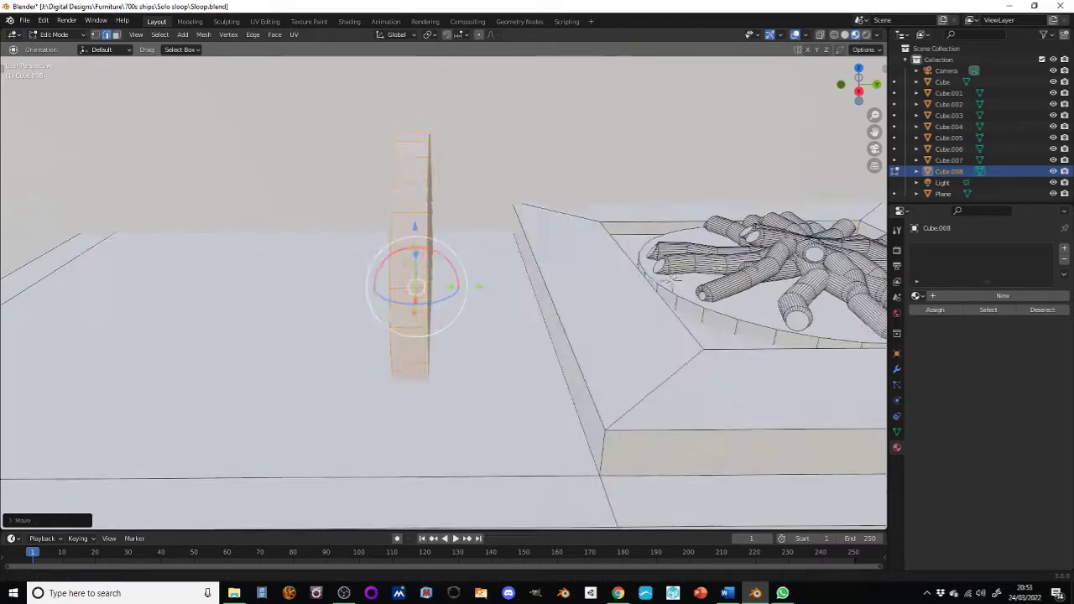
pyautogui.moveTo(420, 288)
pyautogui.mouseDown(button='middle')
pyautogui.moveTo(370, 287)
pyautogui.moveTo(327, 252)
pyautogui.mouseUp(button='middle')
# Stretch the upright disc along X into a barrel-shaped cylinder.
pyautogui.press('r')
pyautogui.press('x')
pyautogui.press('Escape')
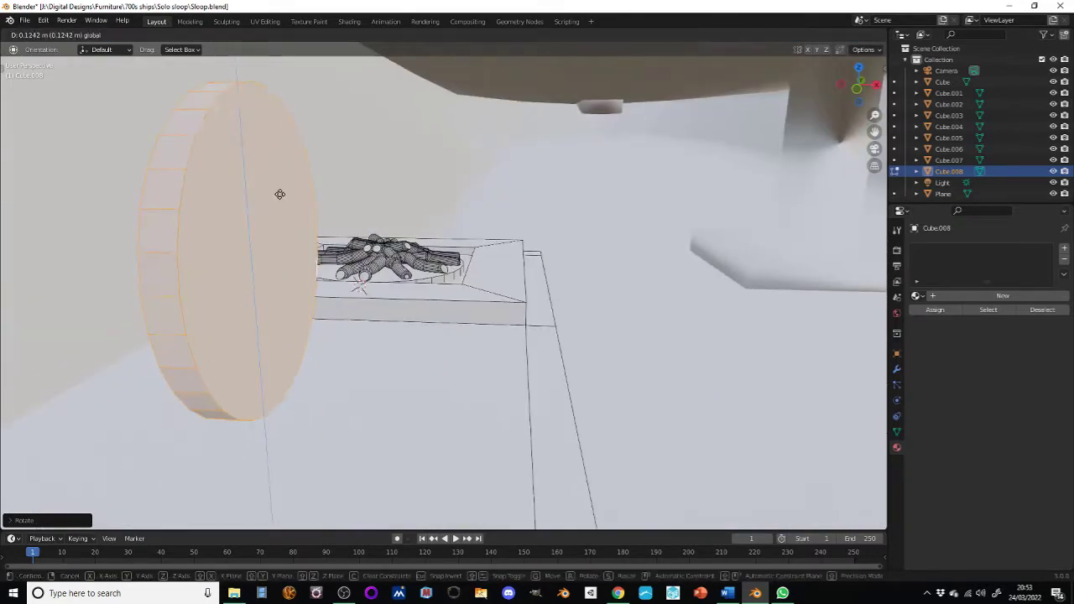
pyautogui.press('s')
pyautogui.press('x')
pyautogui.click(395, 350)
pyautogui.moveTo(395, 350); pyautogui.dragTo(503, 252, button='middle')
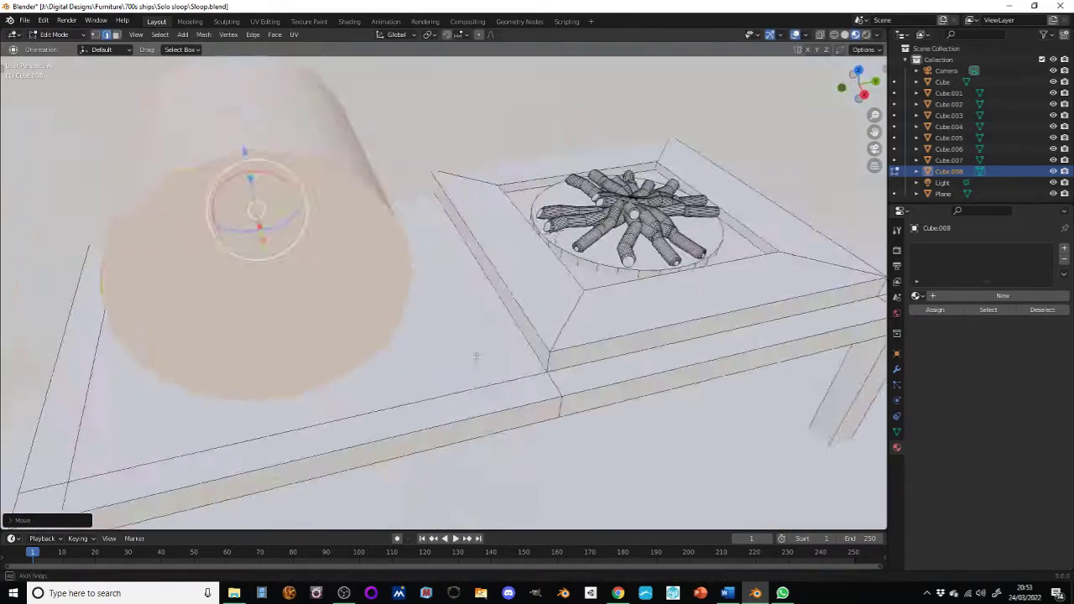
pyautogui.click(116, 36)
pyautogui.moveTo(752, 320)
pyautogui.mouseDown(button='middle')
pyautogui.moveTo(662, 333)
pyautogui.moveTo(657, 307)
pyautogui.moveTo(499, 313)
pyautogui.mouseUp(button='middle')
pyautogui.moveTo(613, 337); pyautogui.dragTo(812, 294, button='middle')
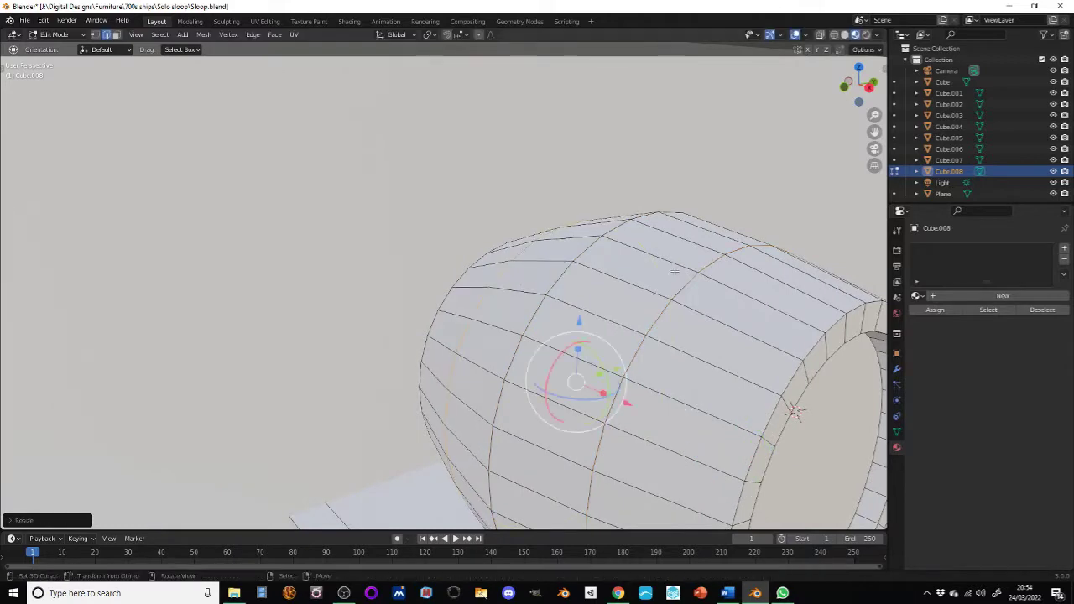
# Slide new edge loops along the barrel and scale its end loops.
pyautogui.click(847, 359)
pyautogui.moveTo(847, 359); pyautogui.dragTo(577, 261, button='middle')
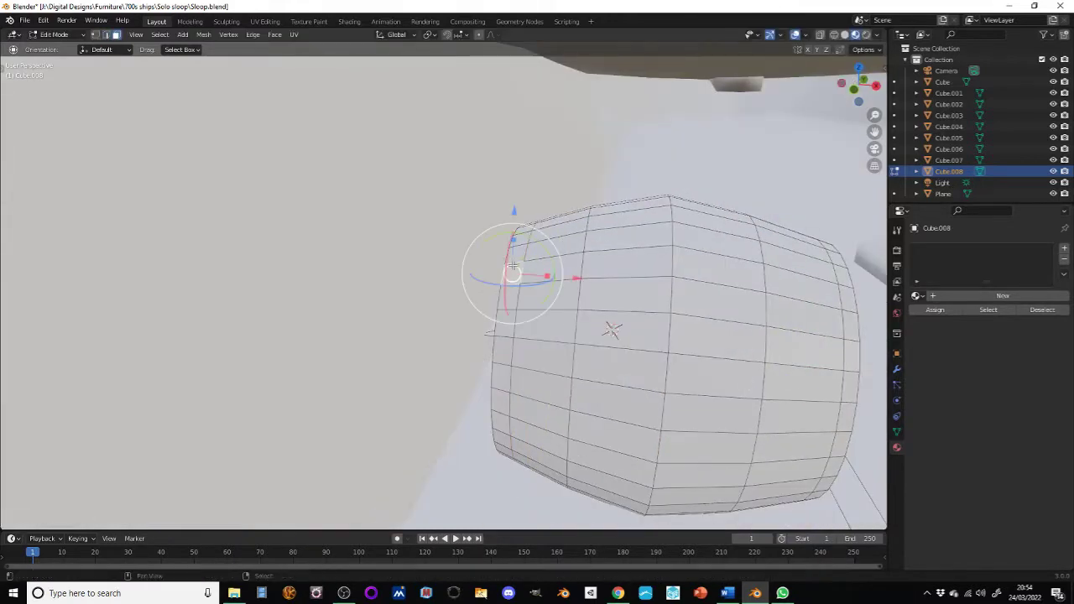
pyautogui.press('s')
pyautogui.click(828, 256)
pyautogui.moveTo(827, 256); pyautogui.dragTo(652, 211, button='middle')
pyautogui.press('g')
pyautogui.press('g')
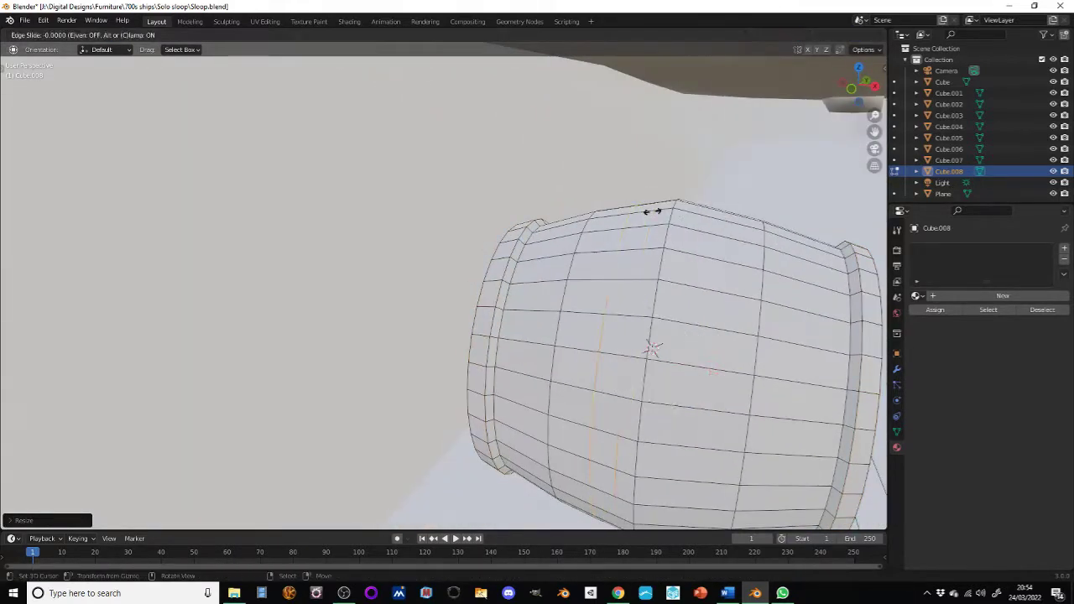
# Scale a face ring outward into a raised hoop band and adjust the end rings' size.
pyautogui.click(116, 35)
pyautogui.keyDown('alt'); pyautogui.click(661, 220); pyautogui.keyUp('alt')
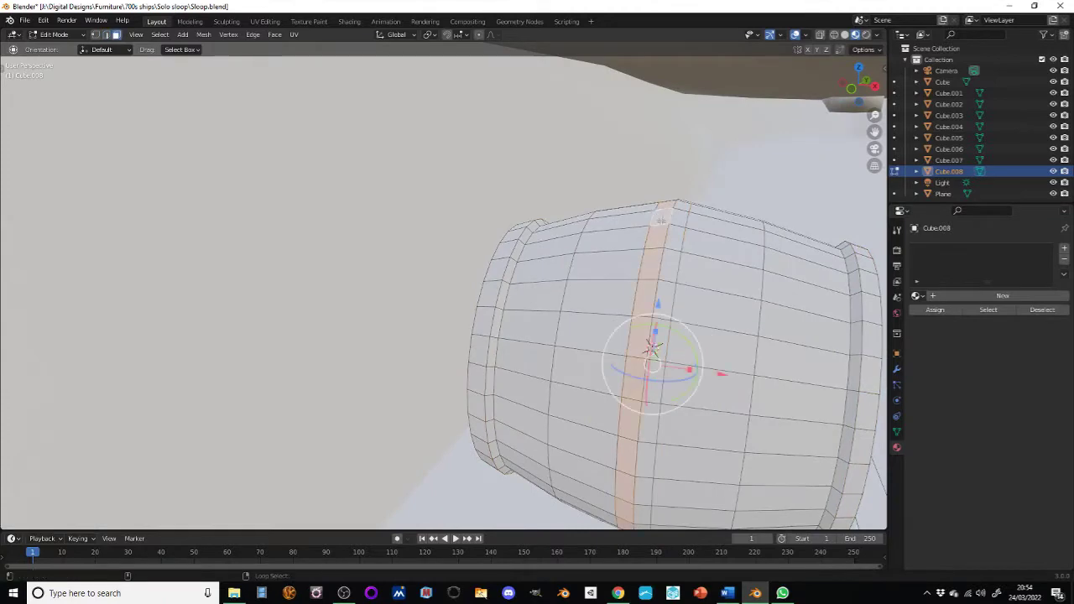
pyautogui.press('s')
pyautogui.click(763, 209)
pyautogui.press('g')
pyautogui.press('g')
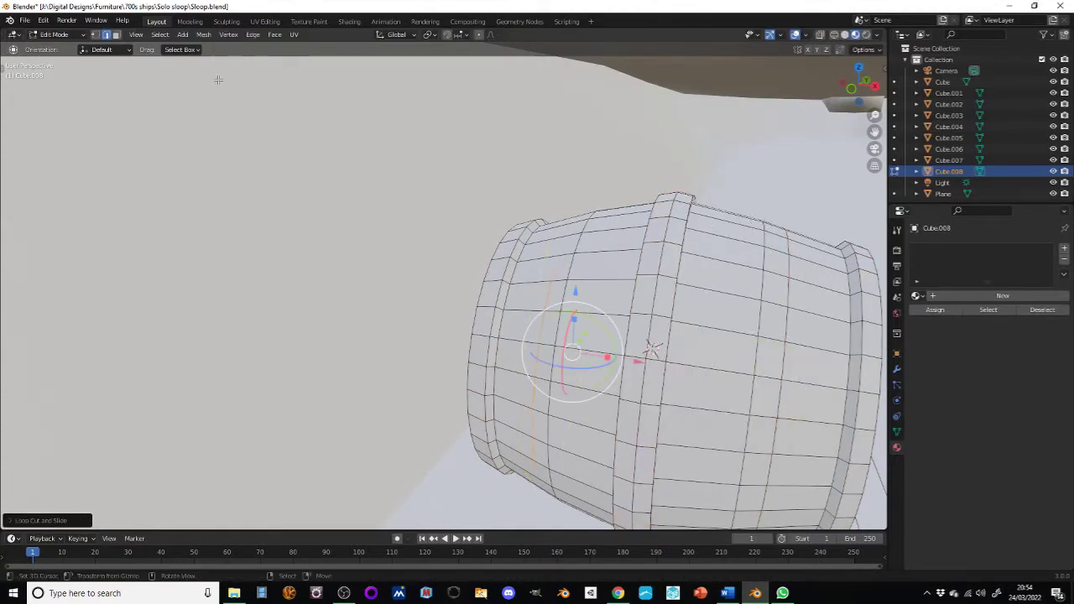
pyautogui.press('s')
pyautogui.press('Escape')
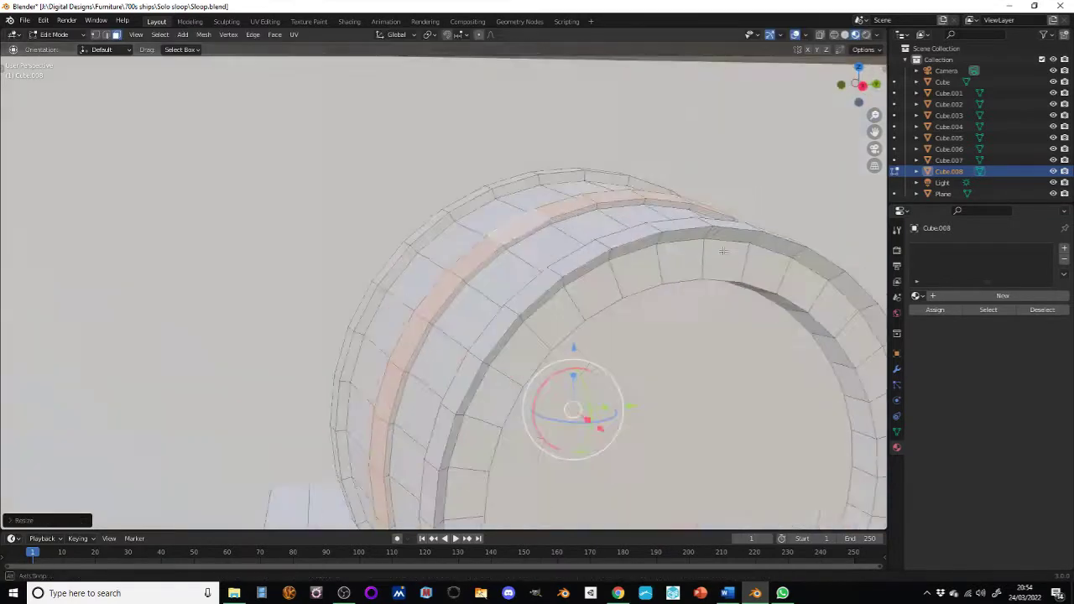
pyautogui.moveTo(808, 211); pyautogui.dragTo(571, 333, button='middle')
pyautogui.press('s')
pyautogui.moveTo(785, 428); pyautogui.dragTo(540, 320, button='middle')
# Duplicate the whole barrel mesh and separate the copy into its own object, Cube.009.
pyautogui.hotkey('ctrl', 'l')
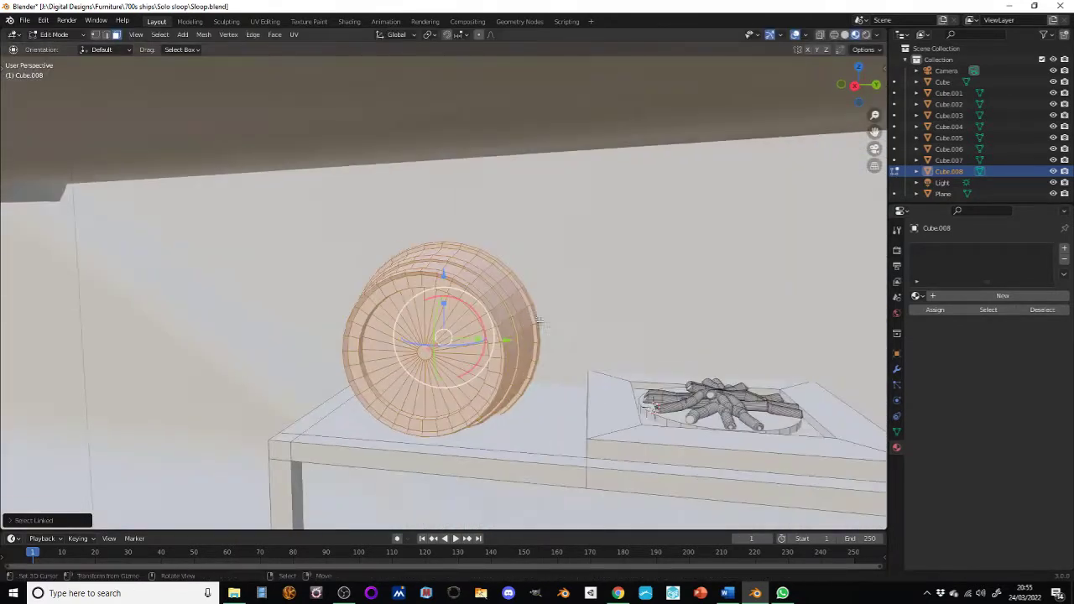
pyautogui.moveTo(615, 322); pyautogui.dragTo(604, 317, button='middle')
pyautogui.hotkey('shift', 'd')
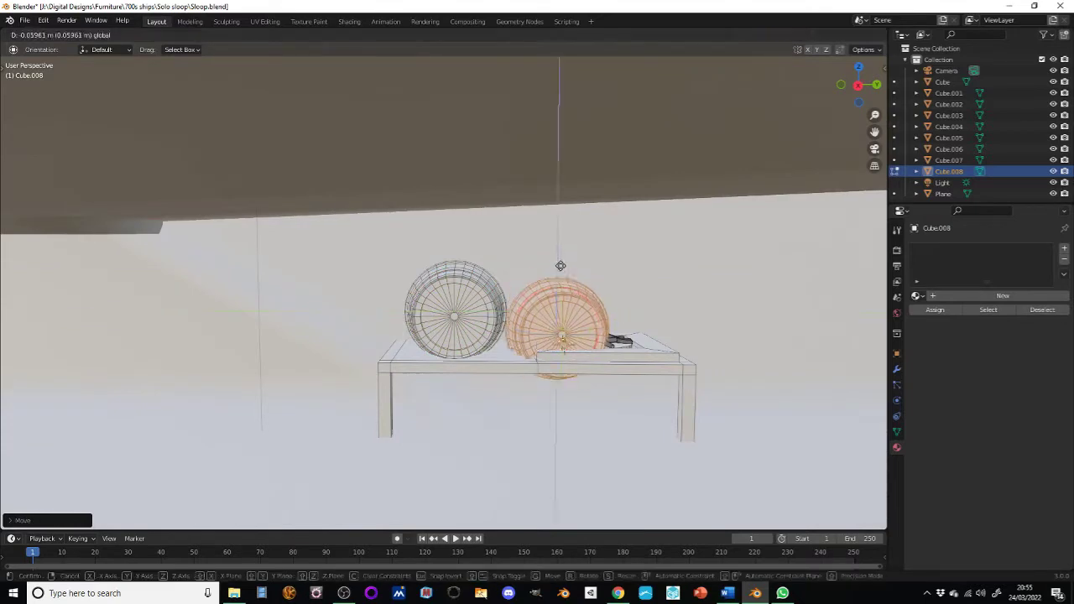
pyautogui.click(560, 266)
pyautogui.press('p')
pyautogui.press('Tab')
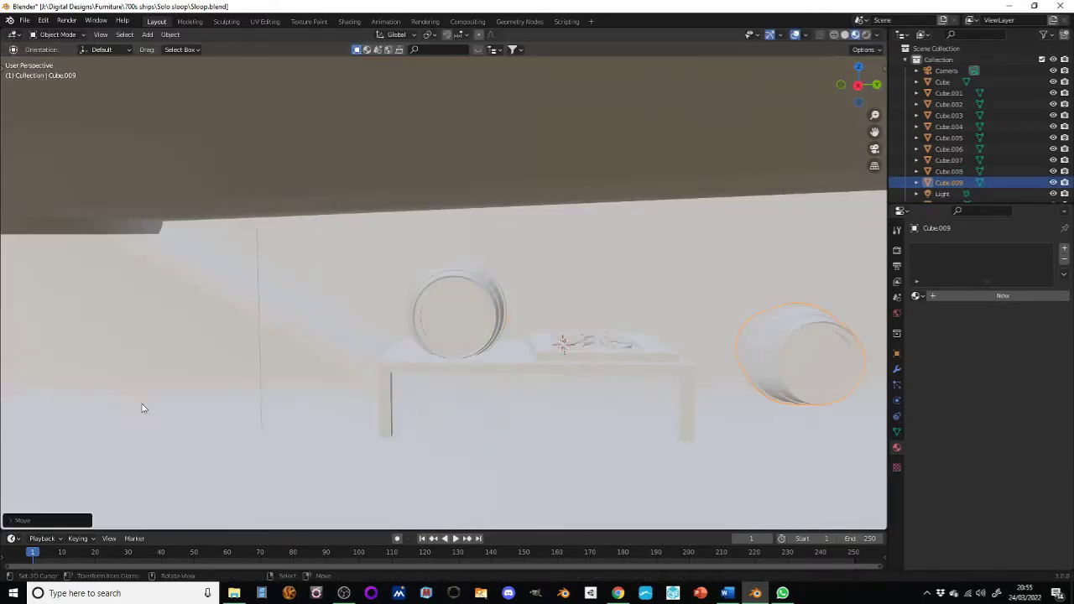
# On Cube.008, move, scale and rotate the end faces into a spout piece.
pyautogui.click(457, 271)
pyautogui.press('KP_Decimal')
pyautogui.press('Tab')
pyautogui.click(478, 330)
pyautogui.moveTo(478, 330); pyautogui.dragTo(592, 413, button='middle')
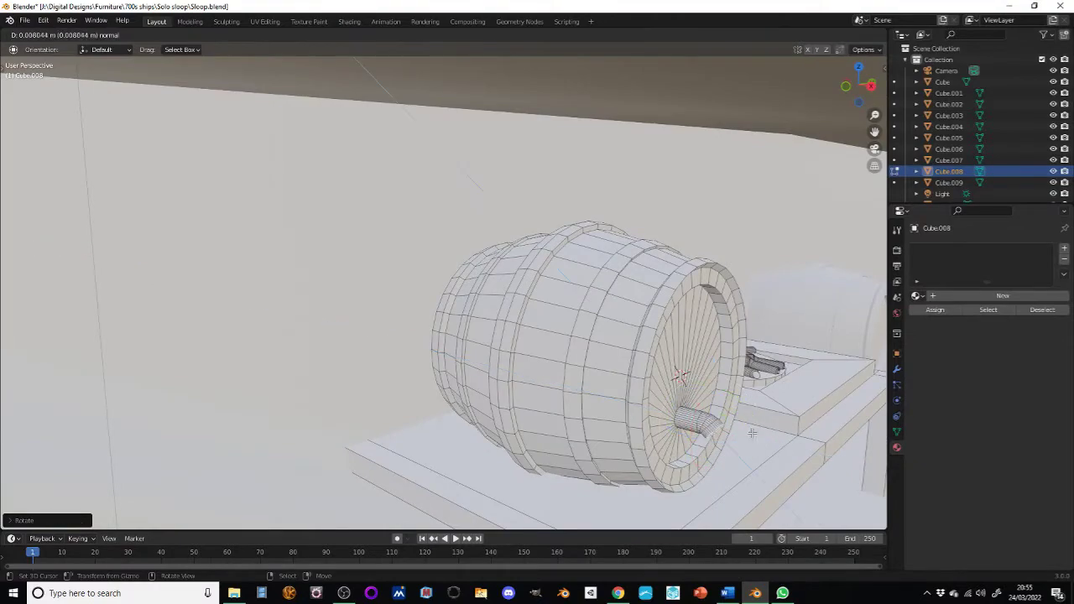
pyautogui.click(759, 439)
pyautogui.moveTo(760, 440)
pyautogui.mouseDown(button='middle')
pyautogui.moveTo(665, 379)
pyautogui.moveTo(744, 407)
pyautogui.mouseUp(button='middle')
pyautogui.press('g')
pyautogui.click(614, 369)
pyautogui.scroll(5, 571, 377)
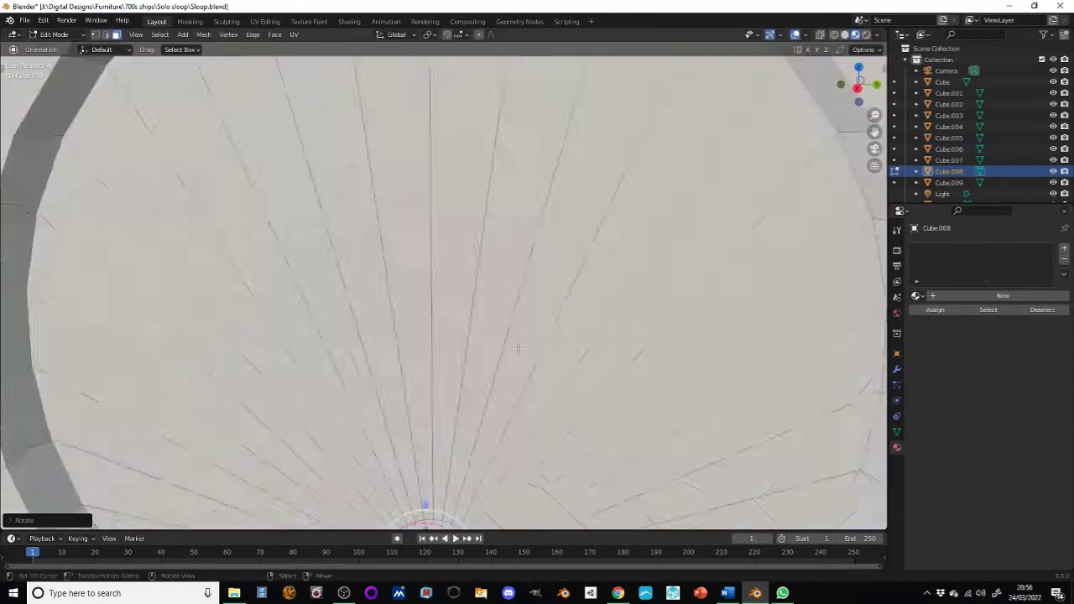
# Extrude and scale the barrel end into a wide collar topped by a tapered cone.
pyautogui.press('Tab')
pyautogui.press('e')
pyautogui.click(472, 361)
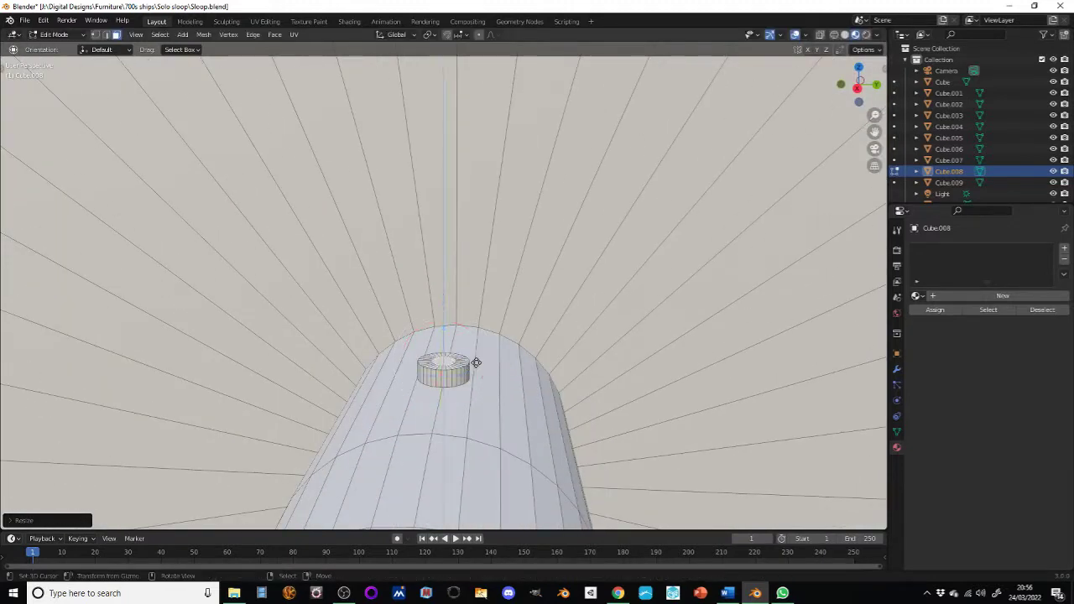
pyautogui.press('s')
pyautogui.click(536, 390)
pyautogui.press('e')
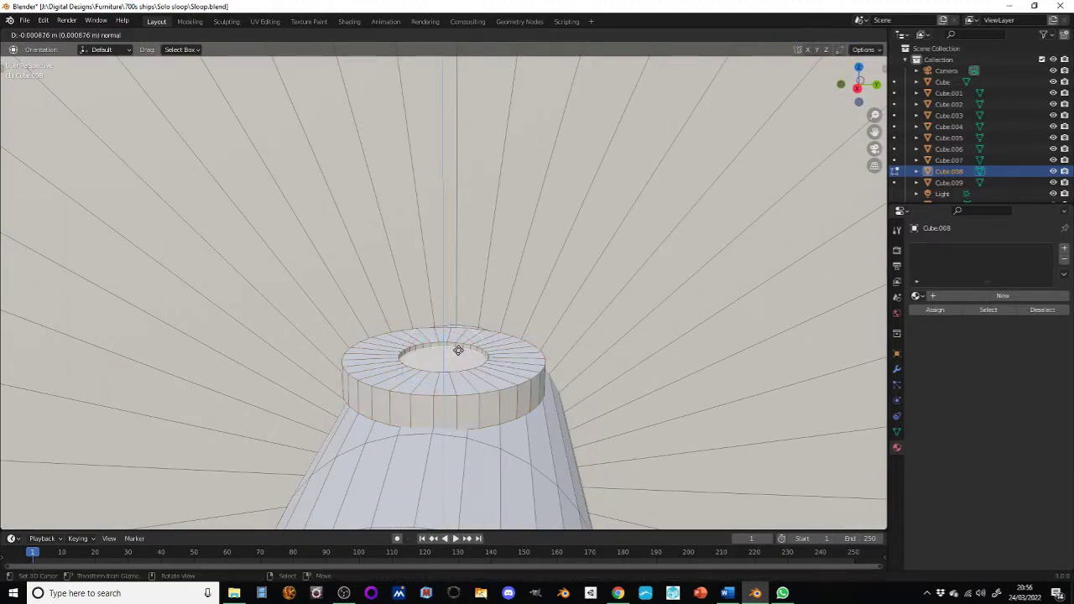
pyautogui.click(466, 350)
pyautogui.press('s')
pyautogui.click(482, 336)
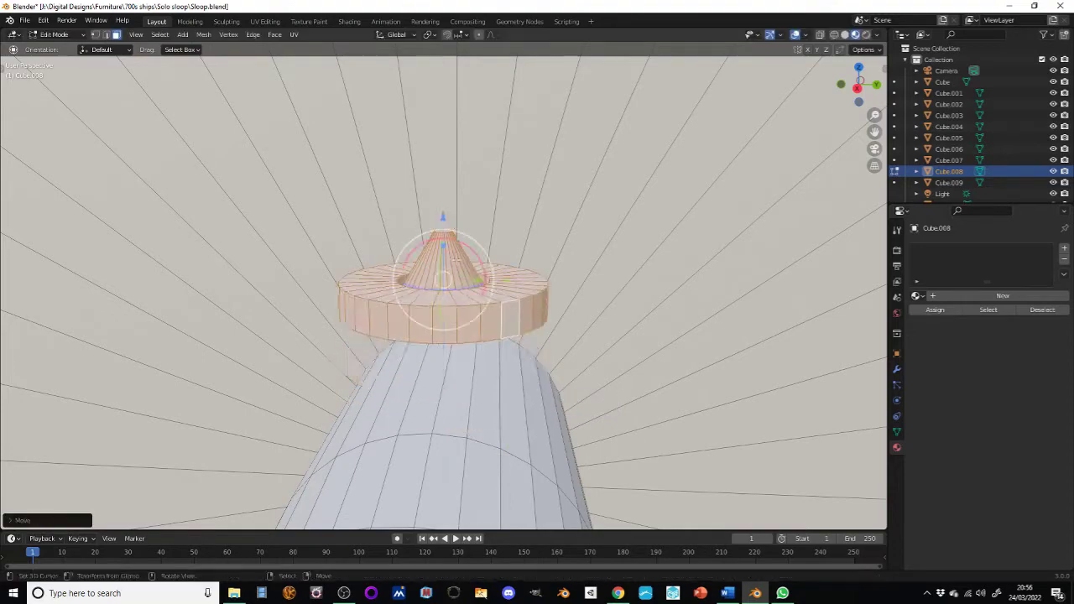
# Reposition the collar and cone, then extrude the tap's spout downward.
pyautogui.press('g')
pyautogui.click(474, 266)
pyautogui.moveTo(474, 267); pyautogui.dragTo(645, 139, button='middle')
pyautogui.press('e')
pyautogui.click(645, 139)
pyautogui.click(578, 194)
pyautogui.scroll(-5, 578, 194)
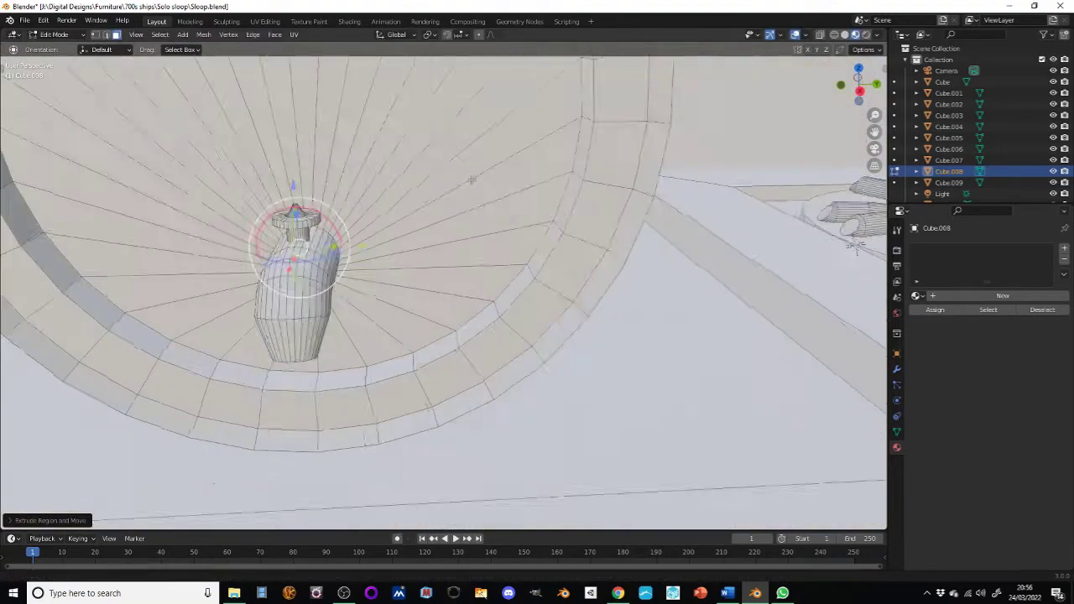
pyautogui.moveTo(578, 193); pyautogui.dragTo(516, 252, button='middle')
pyautogui.scroll(3, 516, 252)
# Scale the whole barrel up slightly, move it into position, and return to Object Mode.
pyautogui.press('s')
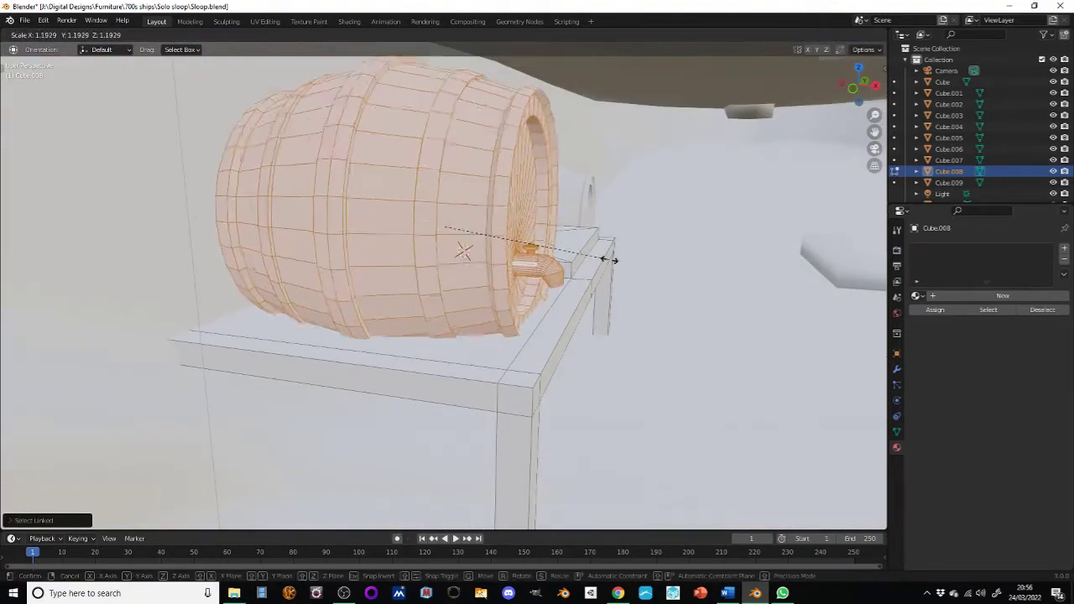
pyautogui.click(621, 243)
pyautogui.press('g')
pyautogui.click(496, 98)
pyautogui.scroll(-5, 496, 98)
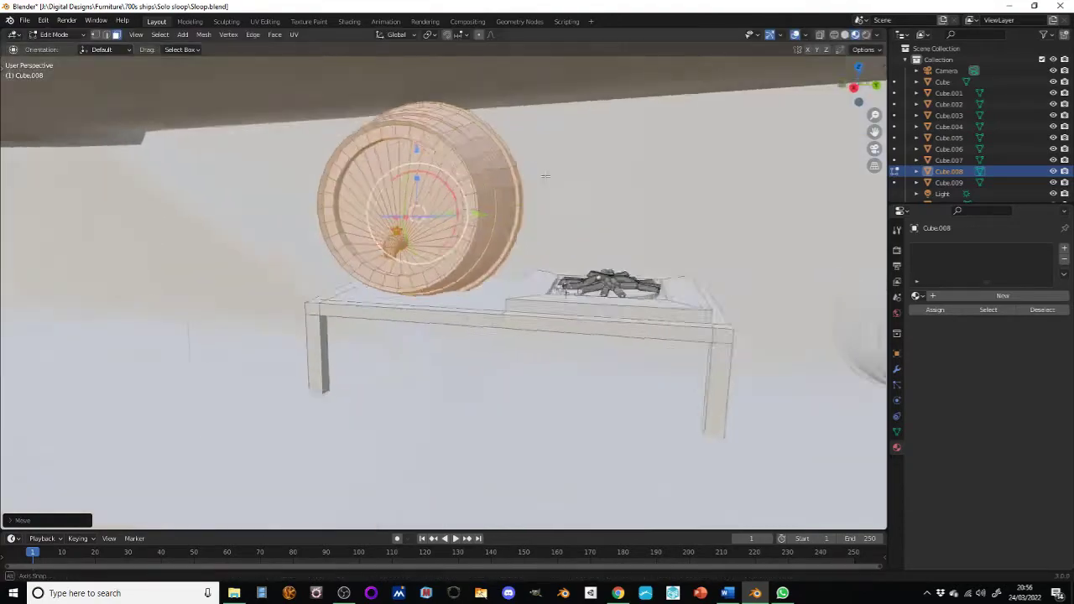
pyautogui.scroll(6, 371, 277)
pyautogui.scroll(-6, 371, 276)
pyautogui.moveTo(371, 276)
pyautogui.mouseDown(button='middle')
pyautogui.moveTo(193, 178)
pyautogui.moveTo(336, 252)
pyautogui.moveTo(53, 34)
pyautogui.mouseUp(button='middle')
pyautogui.press('Tab')
pyautogui.scroll(5, 378, 277)
# Enlarge the copied barrel Cube.009 and slide it along the X axis.
pyautogui.press('Tab')
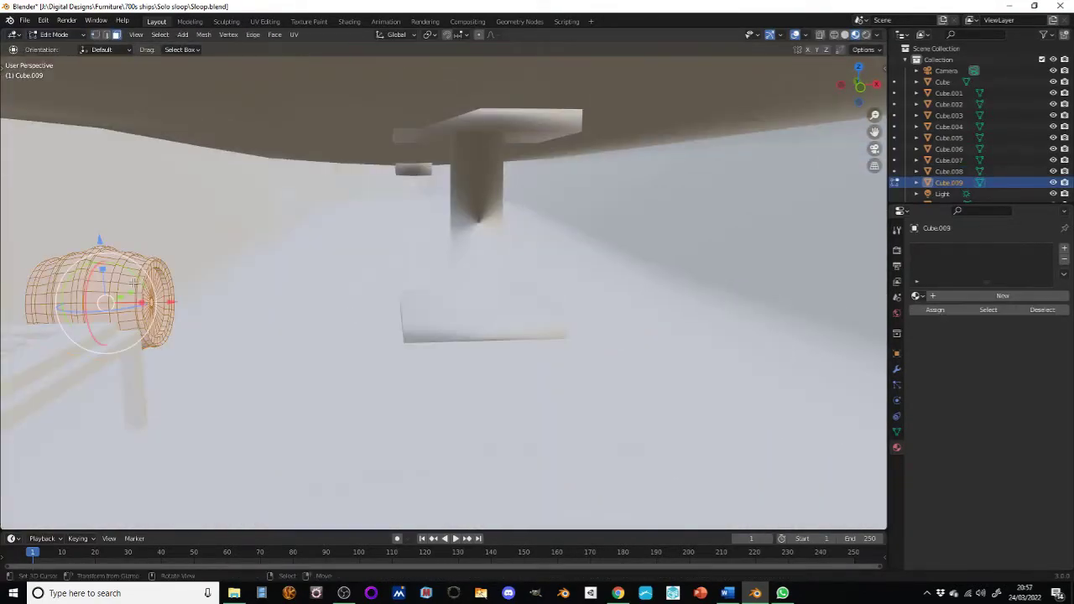
pyautogui.press('s')
pyautogui.click(369, 327)
pyautogui.hotkey('alt', 's')
pyautogui.press('Escape')
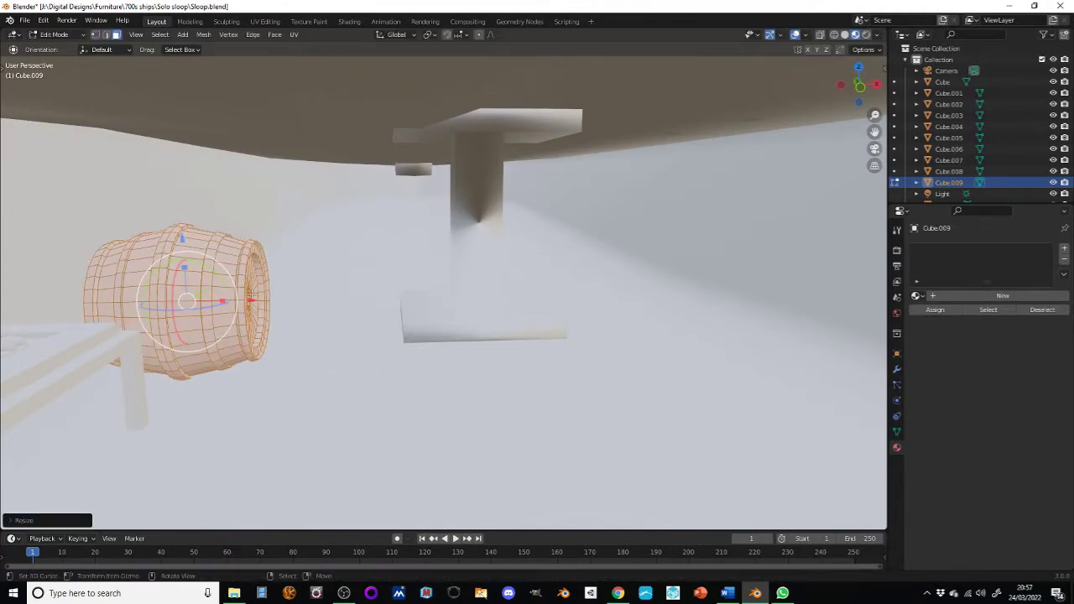
pyautogui.press('g')
pyautogui.press('x')
pyautogui.click(163, 302)
pyautogui.press('KP_Decimal')
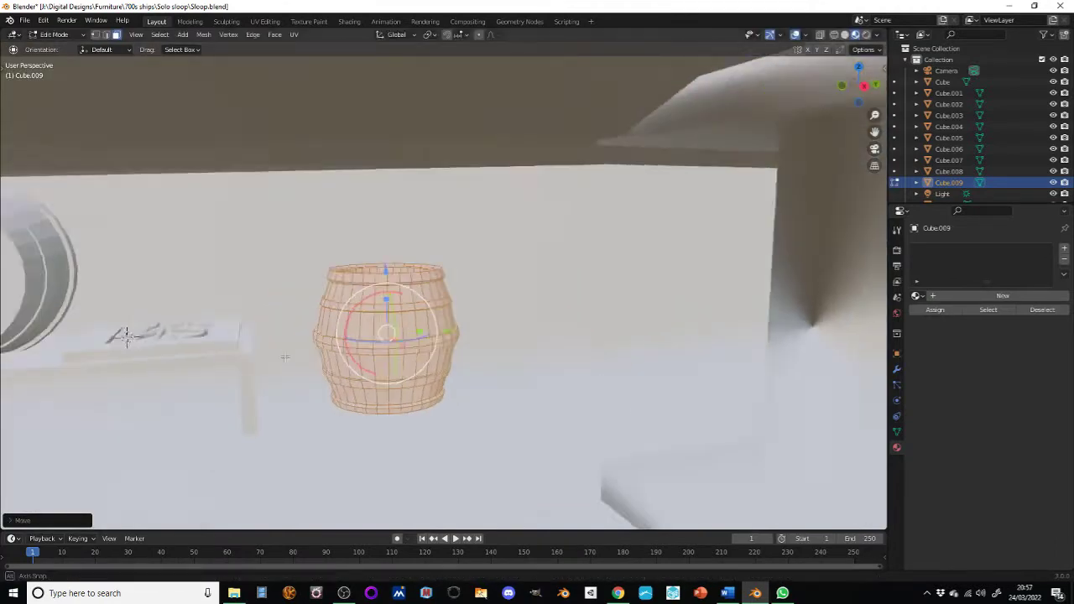
pyautogui.moveTo(339, 274); pyautogui.dragTo(302, 277, button='middle')
# Duplicate the barrel, scale the stack slightly thinner, and raise the copy vertically.
pyautogui.hotkey('shift', 'd')
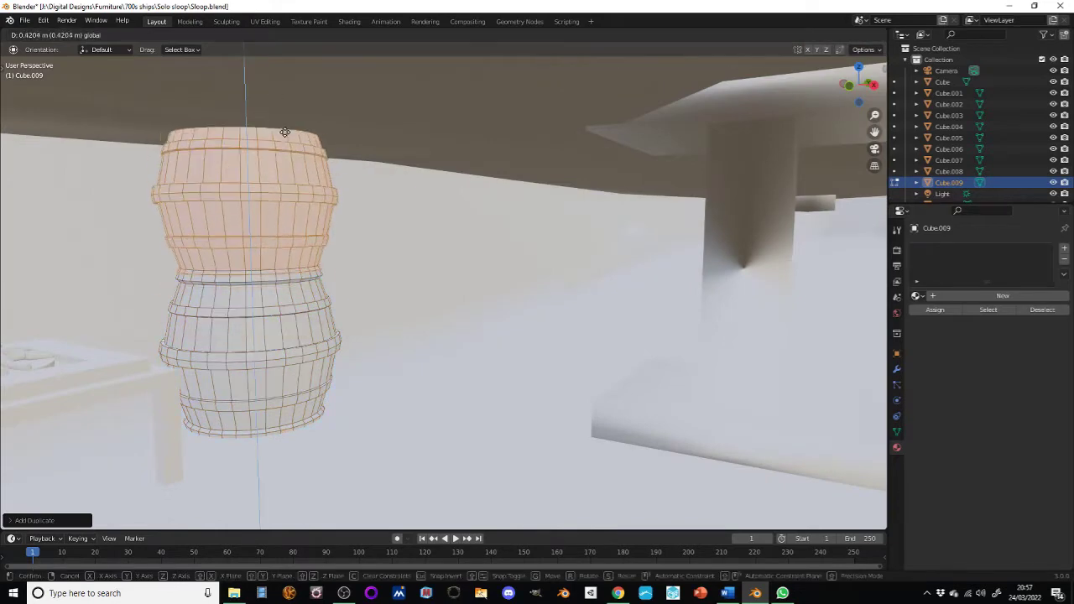
pyautogui.press('a')
pyautogui.press('s')
pyautogui.click(249, 222)
pyautogui.press('g')
pyautogui.press('z')
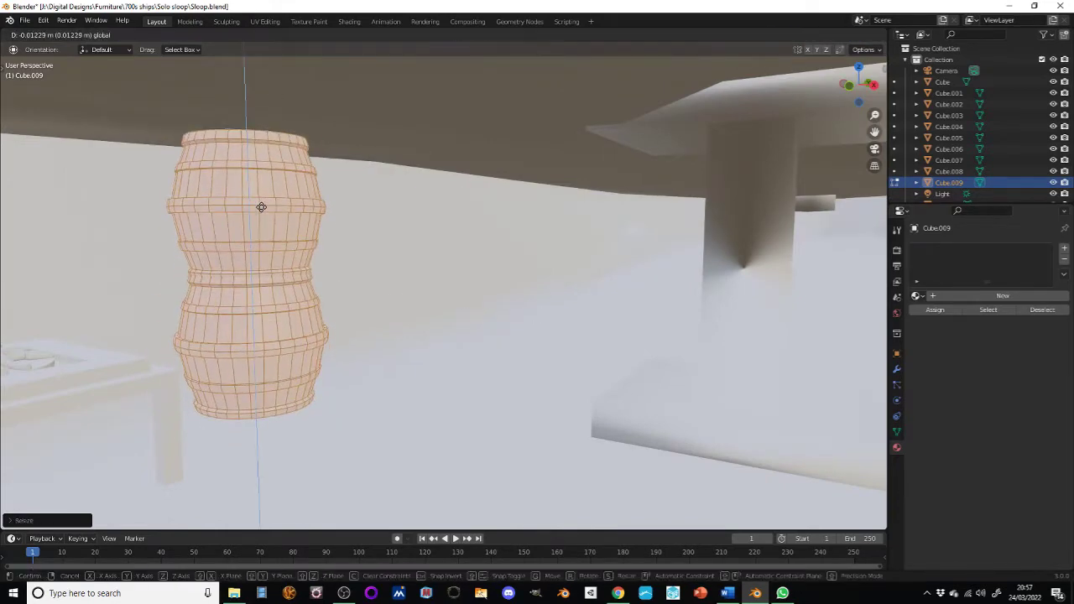
pyautogui.click(261, 207)
pyautogui.moveTo(261, 207); pyautogui.dragTo(267, 312, button='middle')
pyautogui.press('KP_Decimal')
pyautogui.scroll(3, 252, 210)
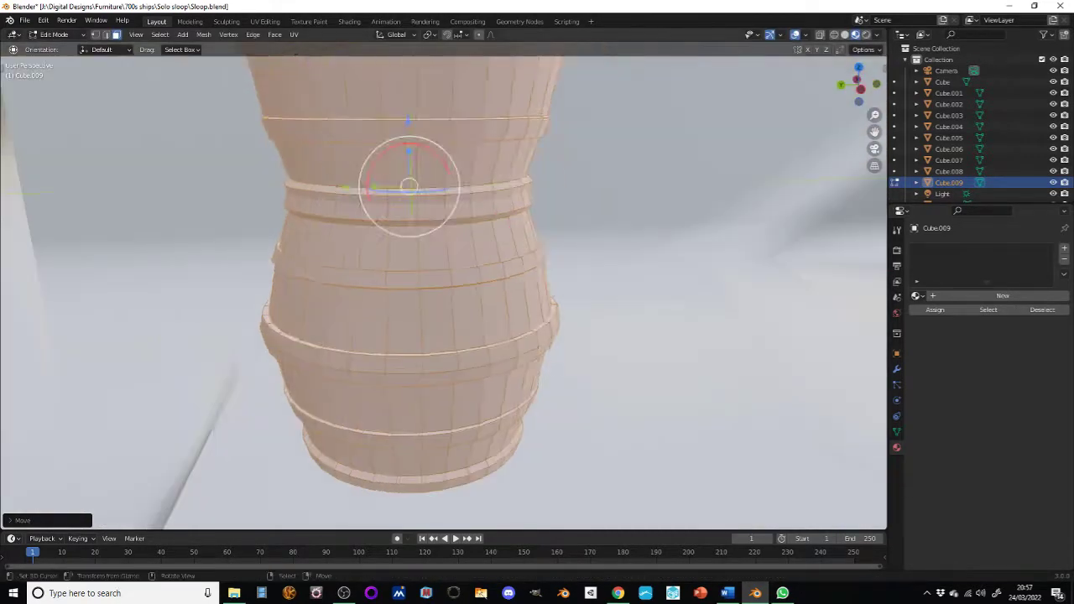
# Adjust the stacked barrels along Y and Z so they sit side by side.
pyautogui.press('g')
pyautogui.press('z')
pyautogui.click(227, 202)
pyautogui.moveTo(228, 201)
pyautogui.mouseDown(button='middle')
pyautogui.moveTo(316, 260)
pyautogui.moveTo(310, 235)
pyautogui.mouseUp(button='middle')
pyautogui.scroll(4, 344, 298)
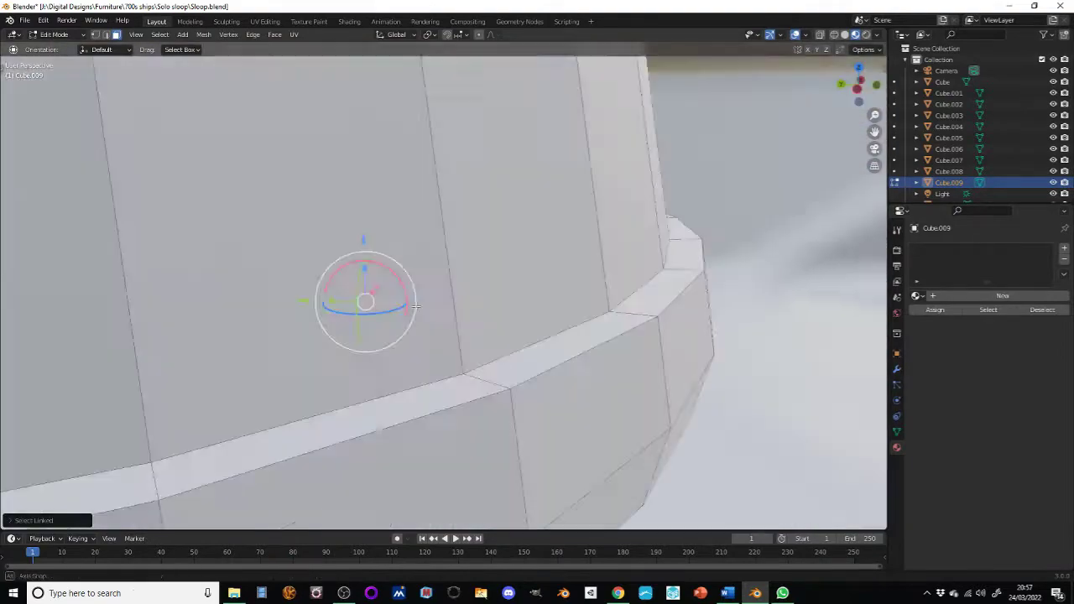
pyautogui.scroll(-5, 344, 311)
pyautogui.moveTo(344, 310); pyautogui.dragTo(370, 329, button='middle')
pyautogui.press('g')
pyautogui.press('y')
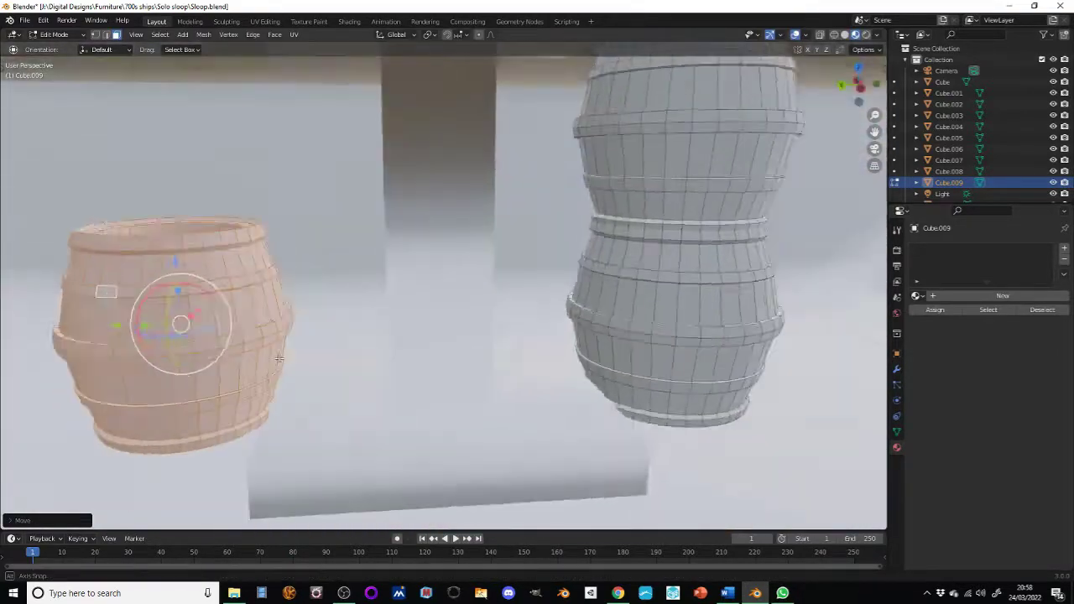
pyautogui.press('g')
pyautogui.press('z')
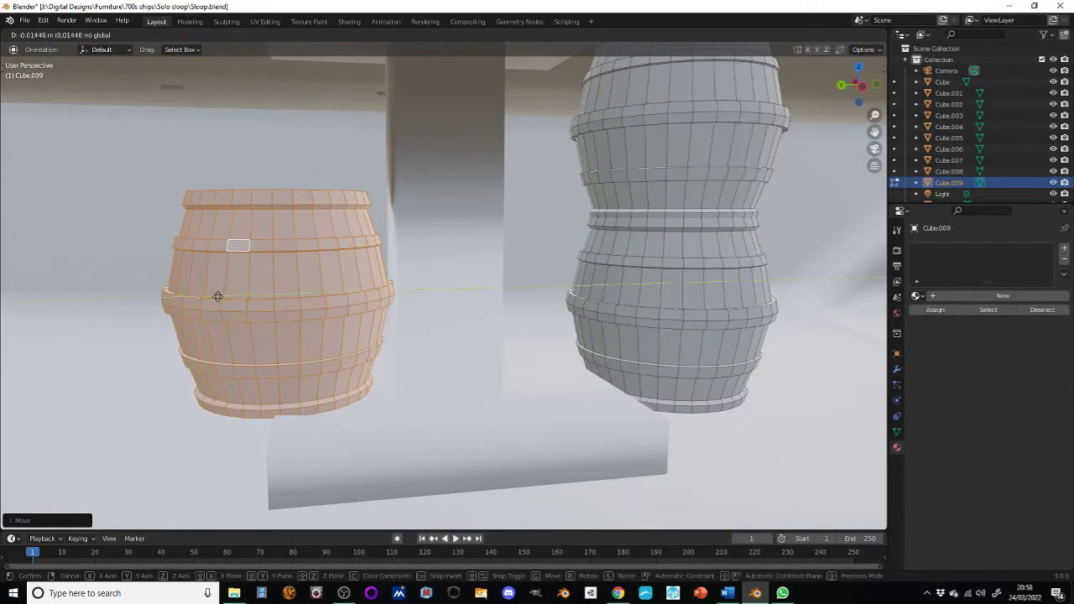
pyautogui.moveTo(217, 296); pyautogui.dragTo(314, 273, button='middle')
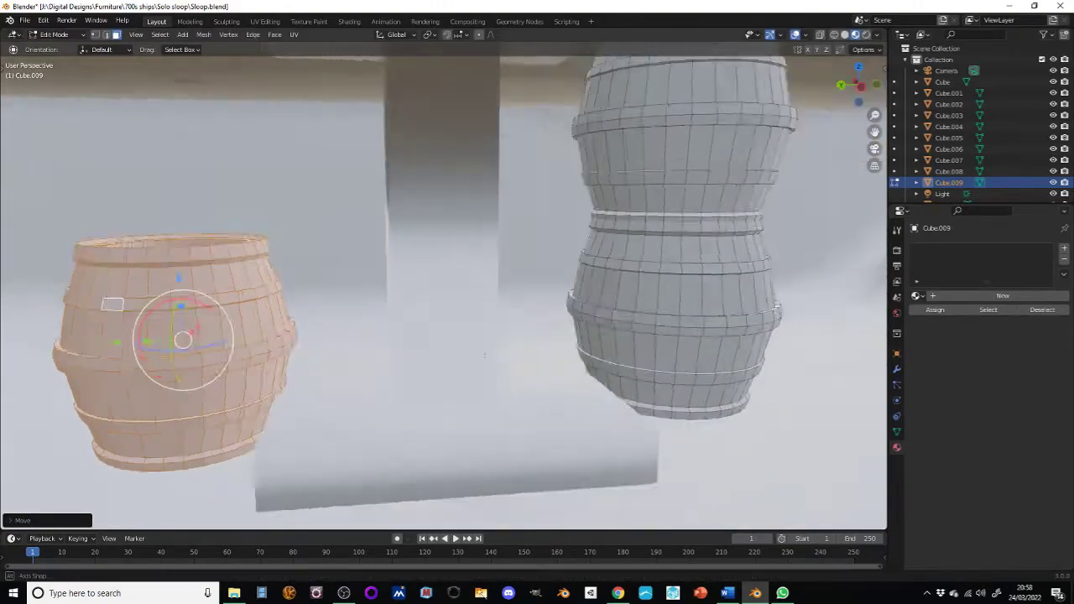
pyautogui.moveTo(247, 343)
pyautogui.mouseDown(button='middle')
pyautogui.moveTo(450, 171)
pyautogui.moveTo(438, 162)
pyautogui.mouseUp(button='middle')
# Duplicate and scale another barrel, placing the stack on the ship's deck.
pyautogui.hotkey('shift', 'd')
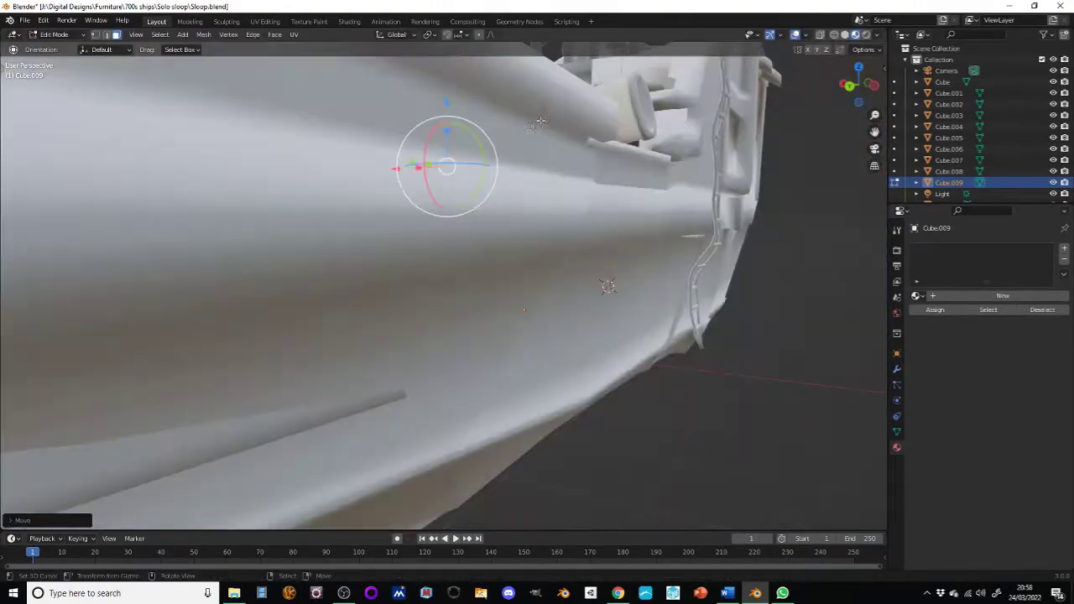
pyautogui.scroll(-5, 439, 163)
pyautogui.moveTo(364, 314); pyautogui.dragTo(364, 412, button='middle')
pyautogui.press('s')
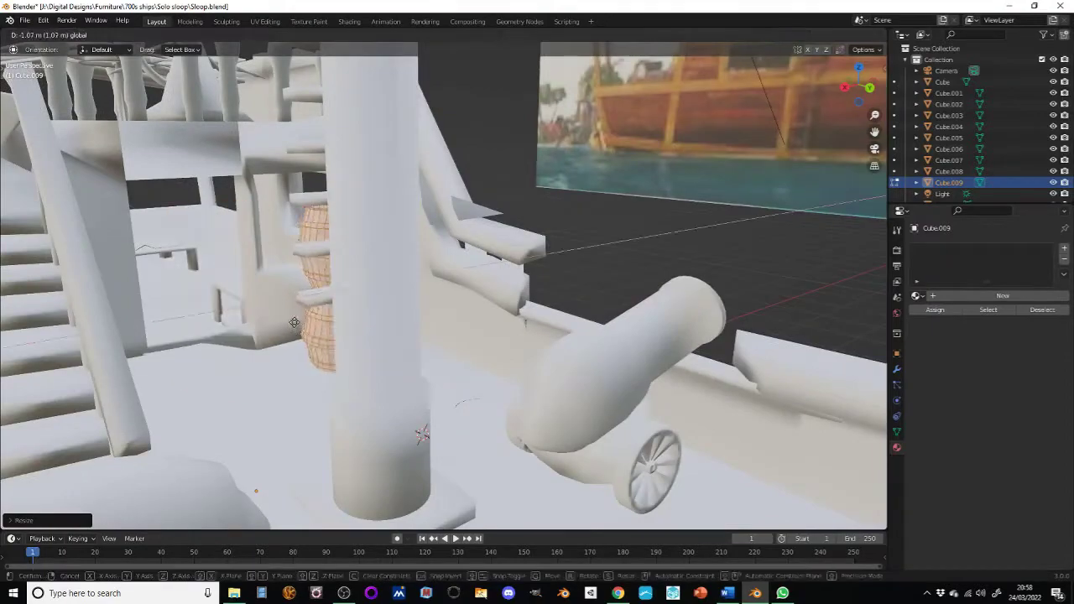
pyautogui.click(294, 322)
pyautogui.moveTo(294, 322); pyautogui.dragTo(234, 356, button='middle')
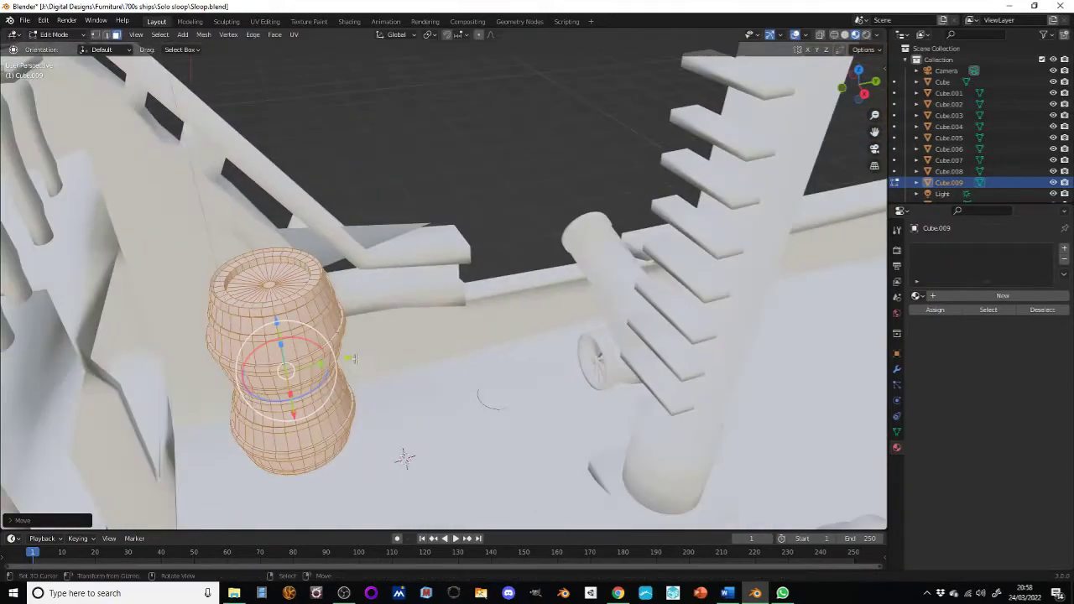
pyautogui.click(221, 312)
pyautogui.moveTo(221, 312)
pyautogui.mouseDown(button='middle')
pyautogui.moveTo(501, 359)
pyautogui.moveTo(625, 294)
pyautogui.moveTo(546, 288)
pyautogui.mouseUp(button='middle')
# Apply Face > Shade Smooth to the barrels, nudge them into place, and select Cube.007.
pyautogui.press('Tab')
pyautogui.press('Tab')
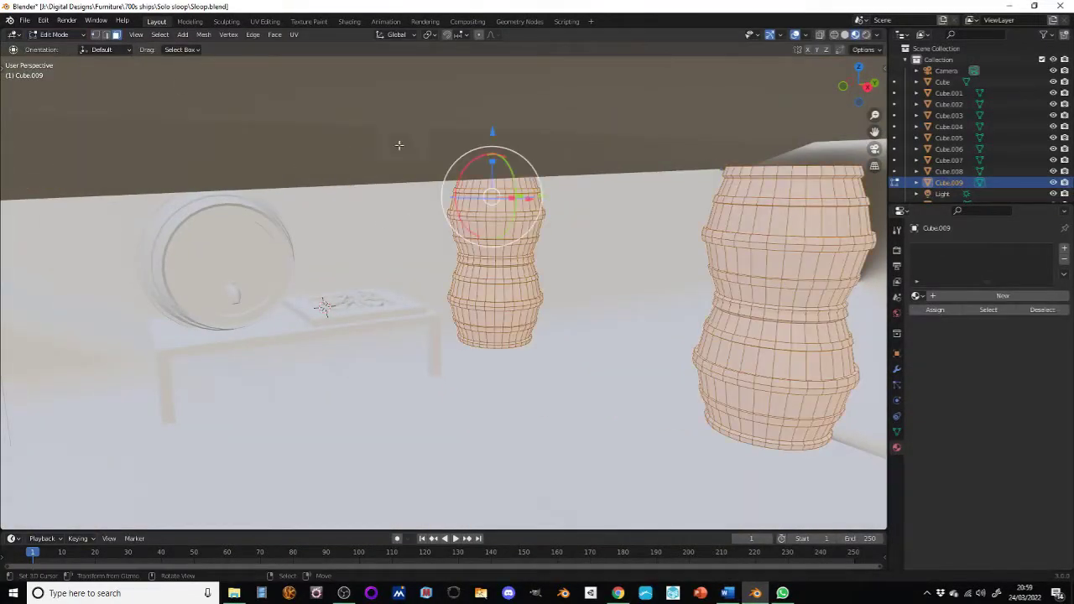
pyautogui.click(274, 35)
pyautogui.click(359, 241)
pyautogui.press('Tab')
pyautogui.moveTo(359, 241)
pyautogui.mouseDown(button='middle')
pyautogui.moveTo(314, 249)
pyautogui.moveTo(719, 259)
pyautogui.mouseUp(button='middle')
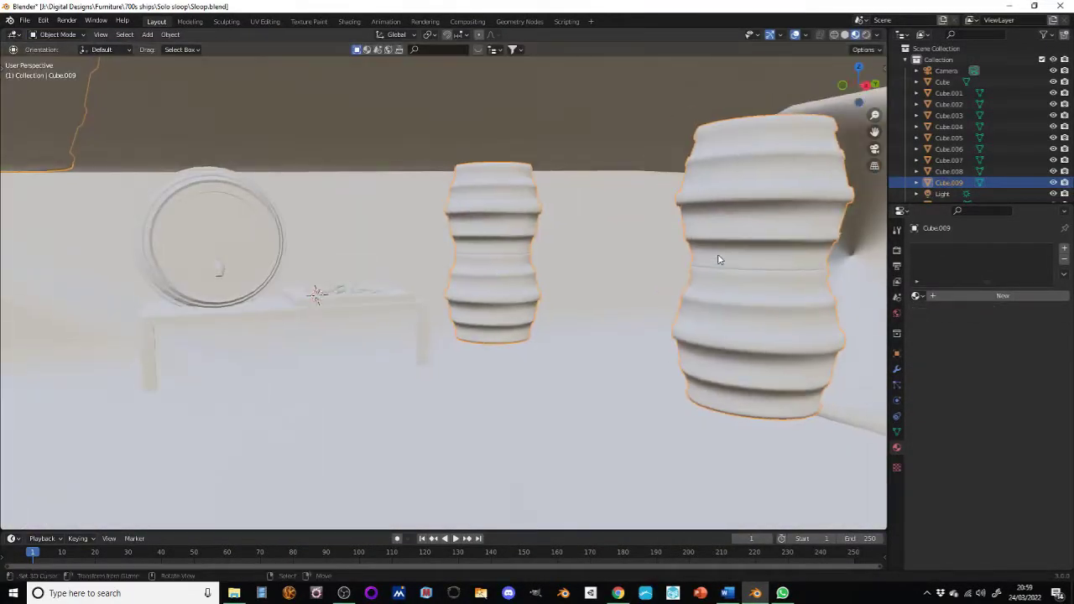
pyautogui.press('Tab')
pyautogui.moveTo(758, 205); pyautogui.dragTo(762, 221)
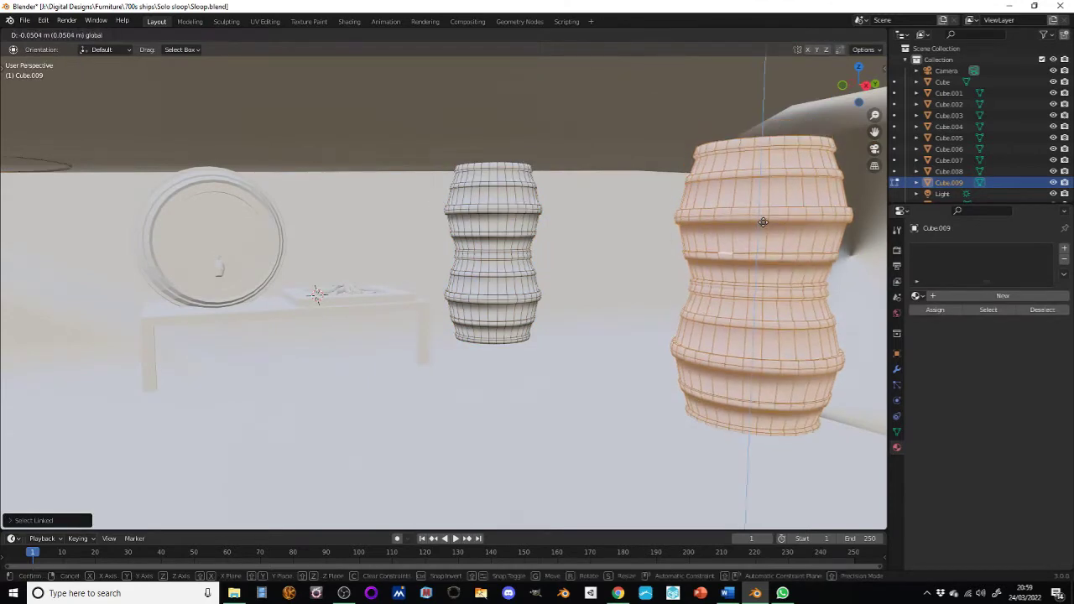
pyautogui.moveTo(762, 221)
pyautogui.mouseDown(button='middle')
pyautogui.moveTo(370, 261)
pyautogui.moveTo(278, 307)
pyautogui.moveTo(369, 218)
pyautogui.mouseUp(button='middle')
pyautogui.press('Tab')
pyautogui.click(348, 205)
# In Edit Mode on Cube.007, raise the gun piece up to the bow rail.
pyautogui.press('KP_Decimal')
pyautogui.click(57, 34)
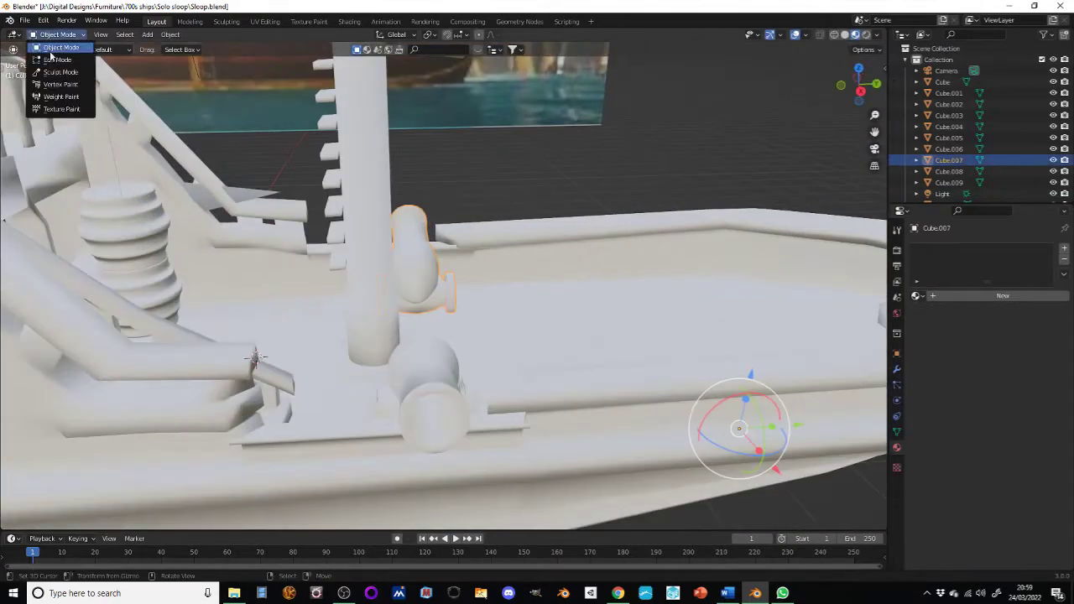
pyautogui.click(52, 52)
pyautogui.moveTo(255, 359); pyautogui.dragTo(480, 327, button='middle')
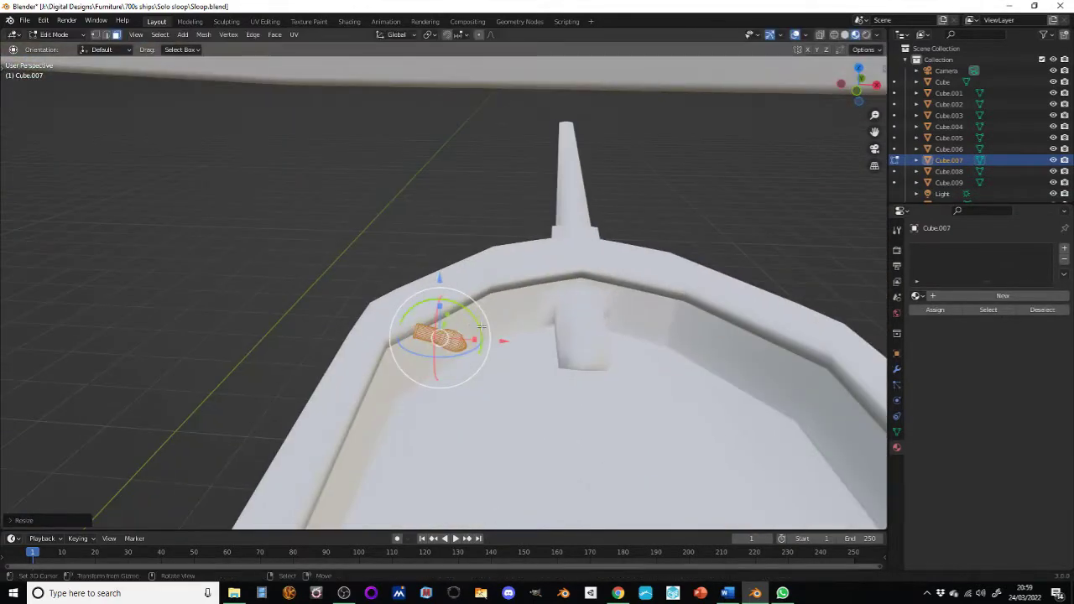
pyautogui.click(472, 188)
pyautogui.moveTo(472, 188)
pyautogui.mouseDown(button='middle')
pyautogui.moveTo(568, 225)
pyautogui.moveTo(435, 248)
pyautogui.mouseUp(button='middle')
pyautogui.press('g')
pyautogui.press('z')
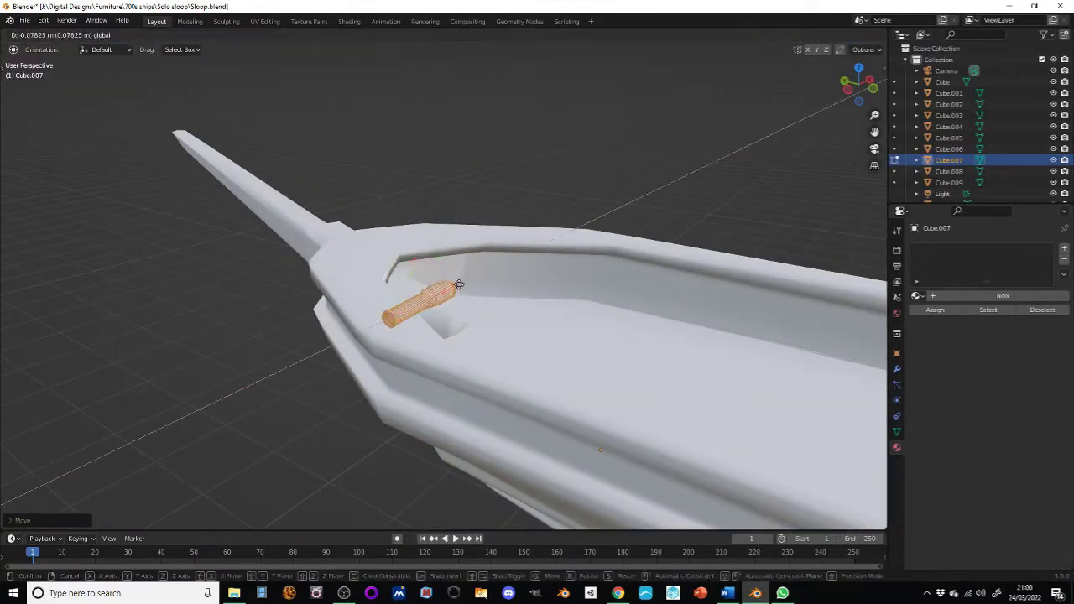
pyautogui.click(459, 285)
pyautogui.moveTo(459, 286); pyautogui.dragTo(490, 287, button='middle')
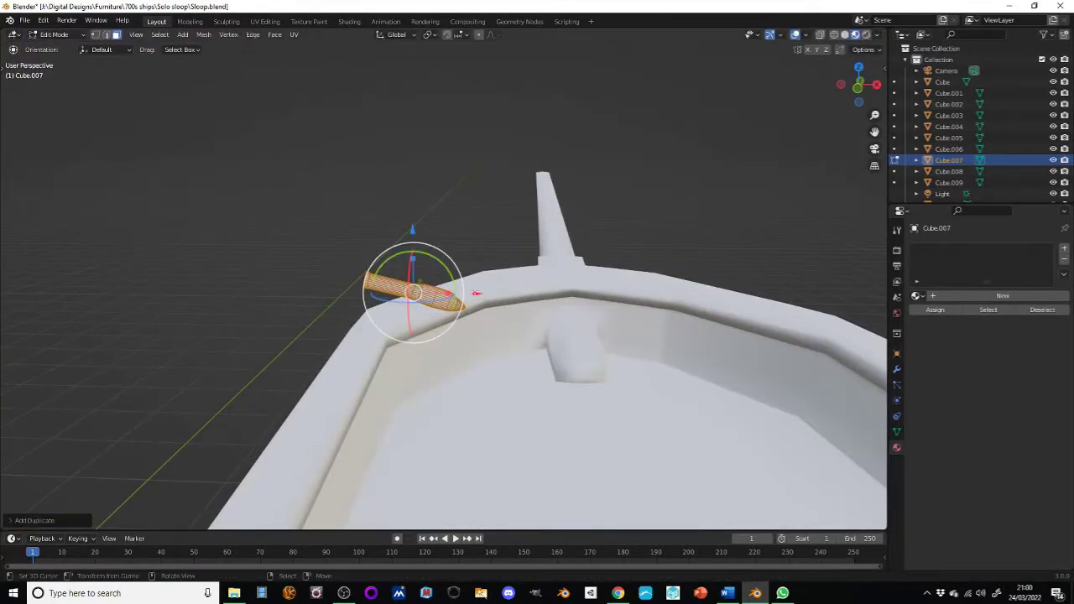
# Rotate the gun piece twice so it lies correctly on the rail.
pyautogui.moveTo(782, 298)
pyautogui.mouseDown(button='middle')
pyautogui.moveTo(654, 343)
pyautogui.moveTo(562, 167)
pyautogui.mouseUp(button='middle')
pyautogui.click(652, 340)
pyautogui.press('r')
pyautogui.click(562, 76)
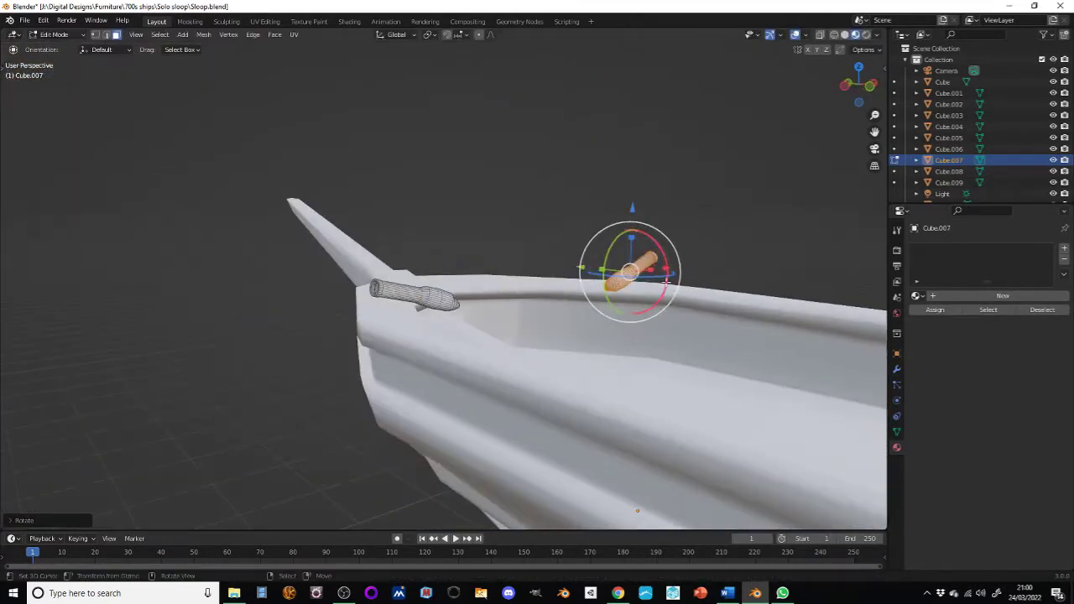
pyautogui.moveTo(562, 76); pyautogui.dragTo(511, 276, button='middle')
pyautogui.scroll(5, 511, 277)
# Duplicate the gun piece in place and stretch a thin upright post along Z.
pyautogui.hotkey('shift', 'd')
pyautogui.rightClick(551, 420)
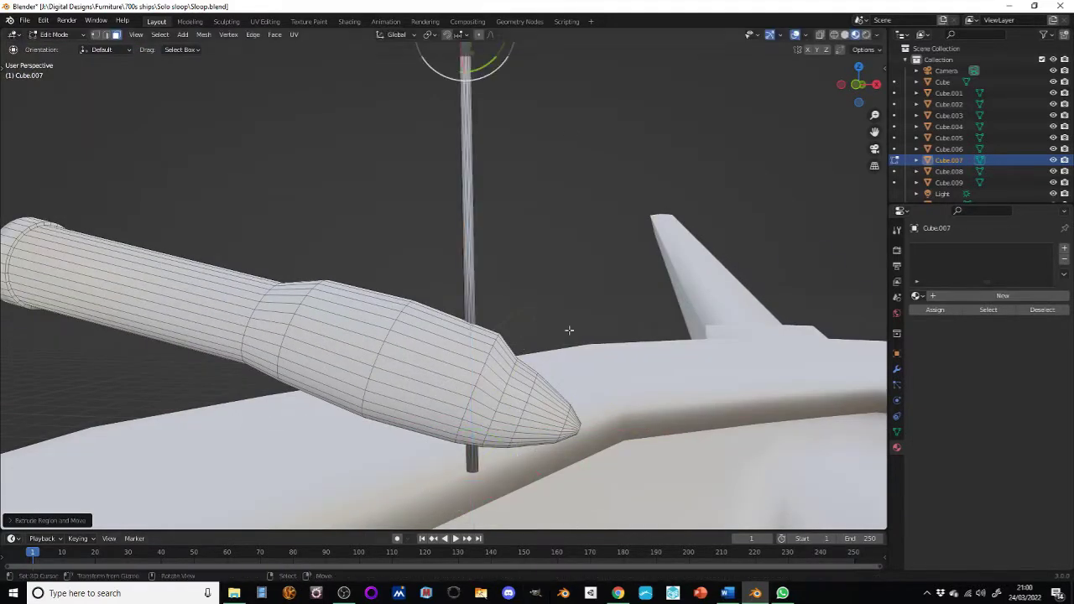
pyautogui.scroll(-4, 569, 330)
pyautogui.click(470, 364)
pyautogui.scroll(-2, 469, 363)
pyautogui.press('s')
pyautogui.press('z')
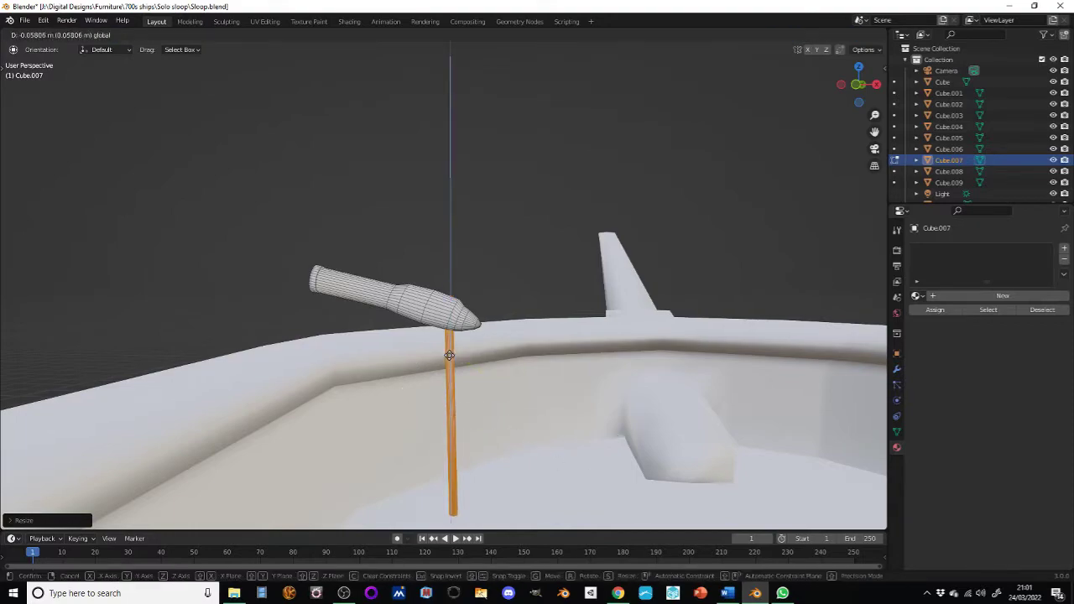
pyautogui.click(449, 355)
# Place the copy on the opposite bow rail and view the whole ship.
pyautogui.moveTo(448, 356); pyautogui.dragTo(515, 353, button='middle')
pyautogui.click(735, 350)
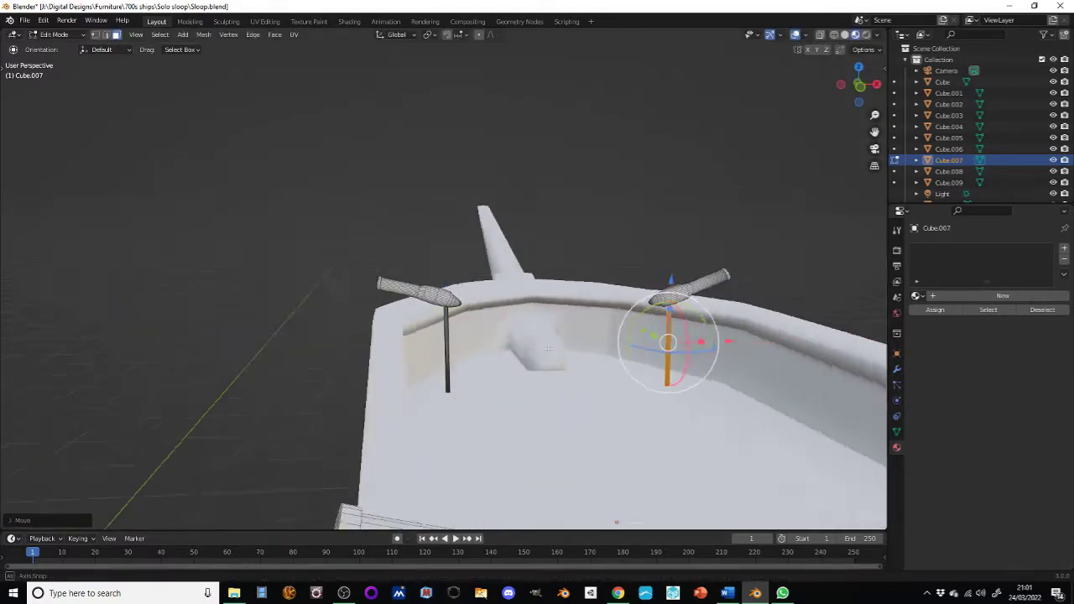
pyautogui.scroll(-5, 719, 384)
pyautogui.moveTo(719, 383); pyautogui.dragTo(470, 252, button='middle')
pyautogui.moveTo(51, 48)
pyautogui.mouseDown(button='middle')
pyautogui.moveTo(606, 297)
pyautogui.moveTo(502, 283)
pyautogui.moveTo(423, 307)
pyautogui.moveTo(580, 328)
pyautogui.mouseUp(button='middle')
pyautogui.scroll(5, 502, 283)
pyautogui.scroll(3, 581, 328)
# Add a cylinder, shrink it, place it on the sail and stretch it into a tall mast.
pyautogui.hotkey('shift', 'a')
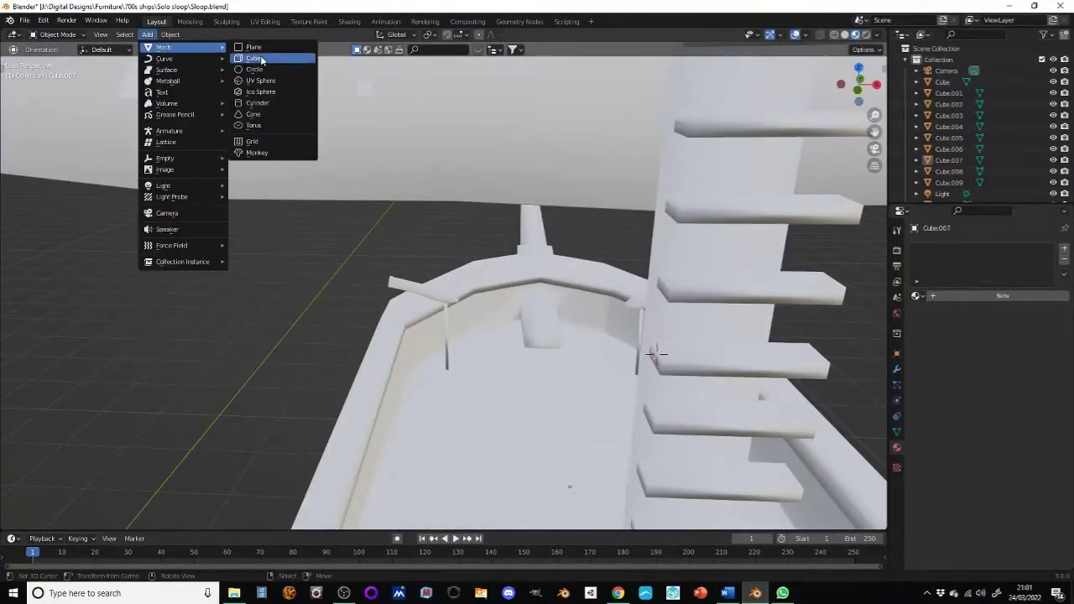
pyautogui.click(260, 106)
pyautogui.press('s')
pyautogui.scroll(-10, 689, 360)
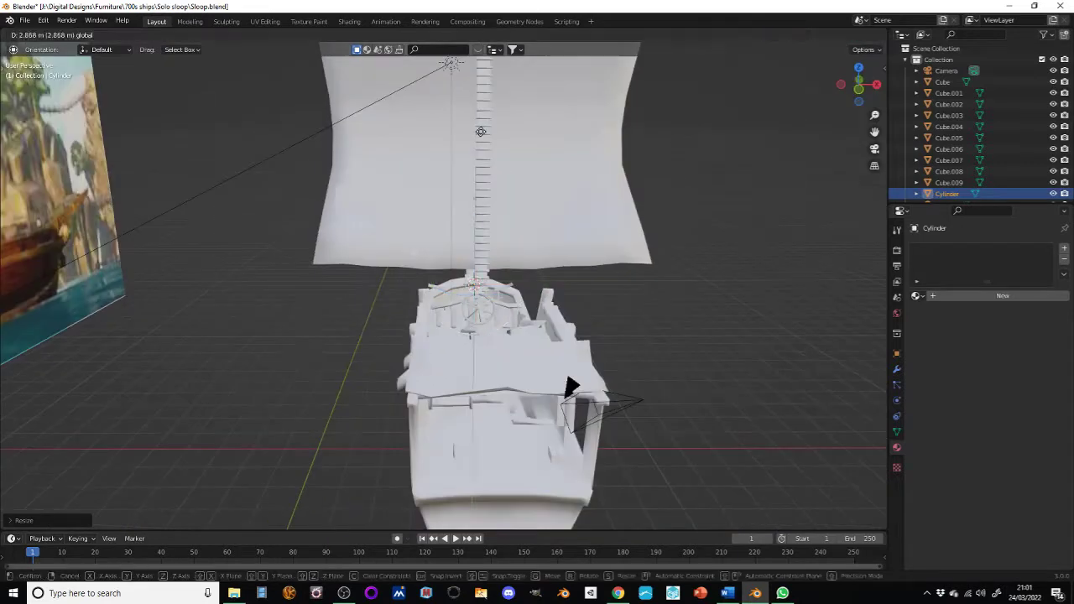
pyautogui.press('g')
pyautogui.click(462, 157)
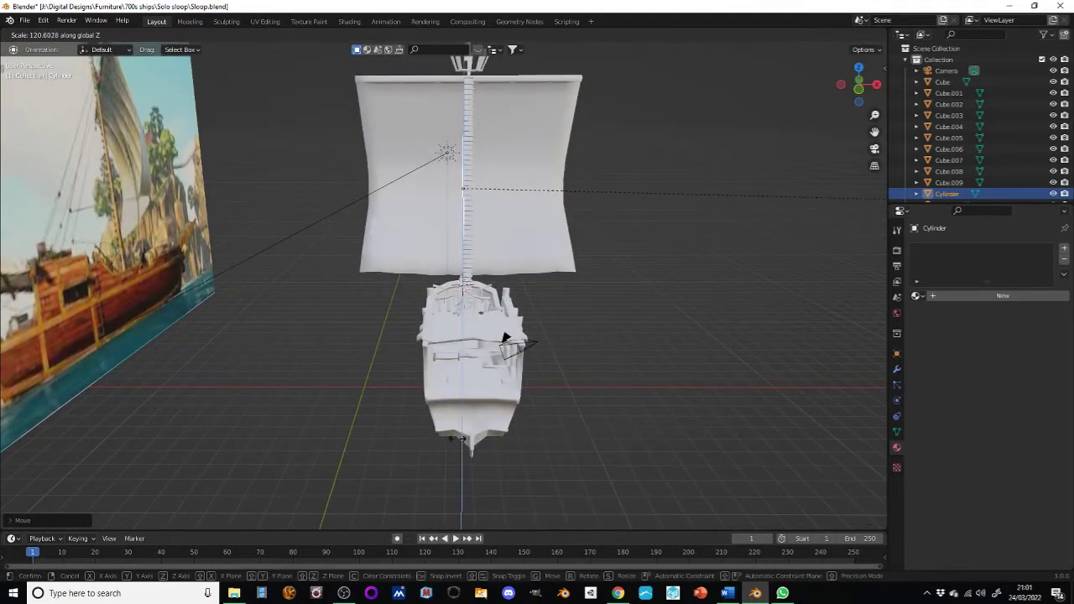
pyautogui.click(505, 337)
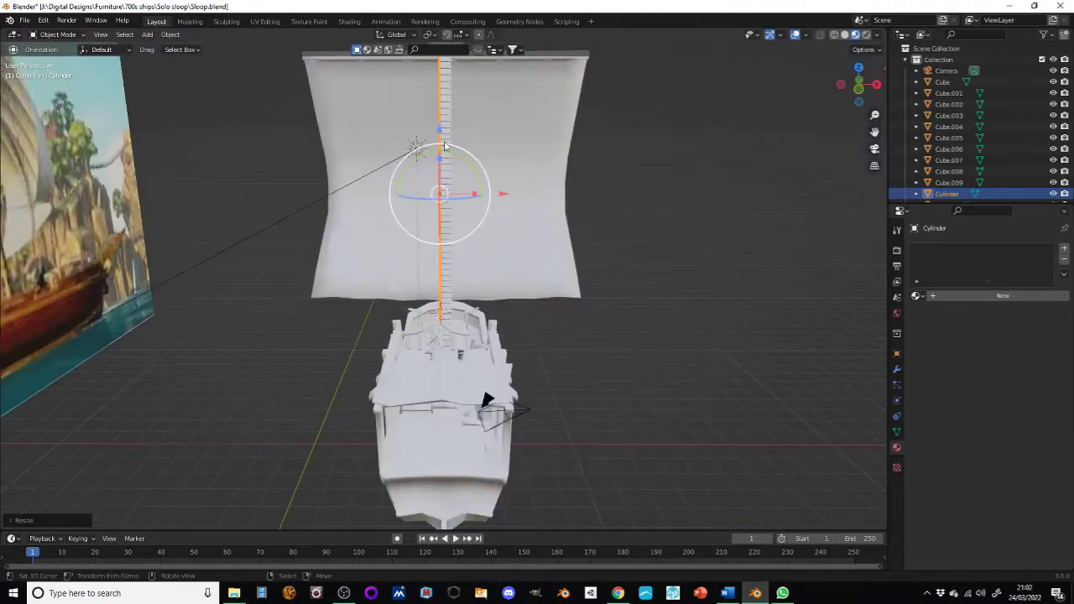
pyautogui.press('s')
pyautogui.click(486, 403)
# Shift the mast along X to centre it on the sail.
pyautogui.moveTo(486, 402); pyautogui.dragTo(445, 120, button='middle')
pyautogui.scroll(8, 460, 206)
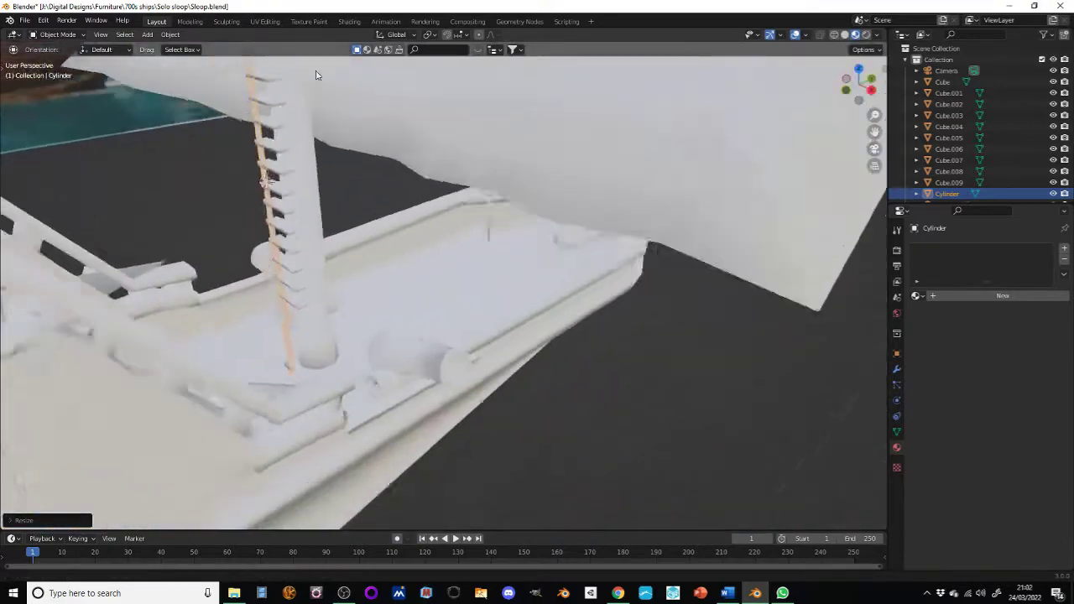
pyautogui.scroll(2, 436, 120)
pyautogui.scroll(-2, 445, 120)
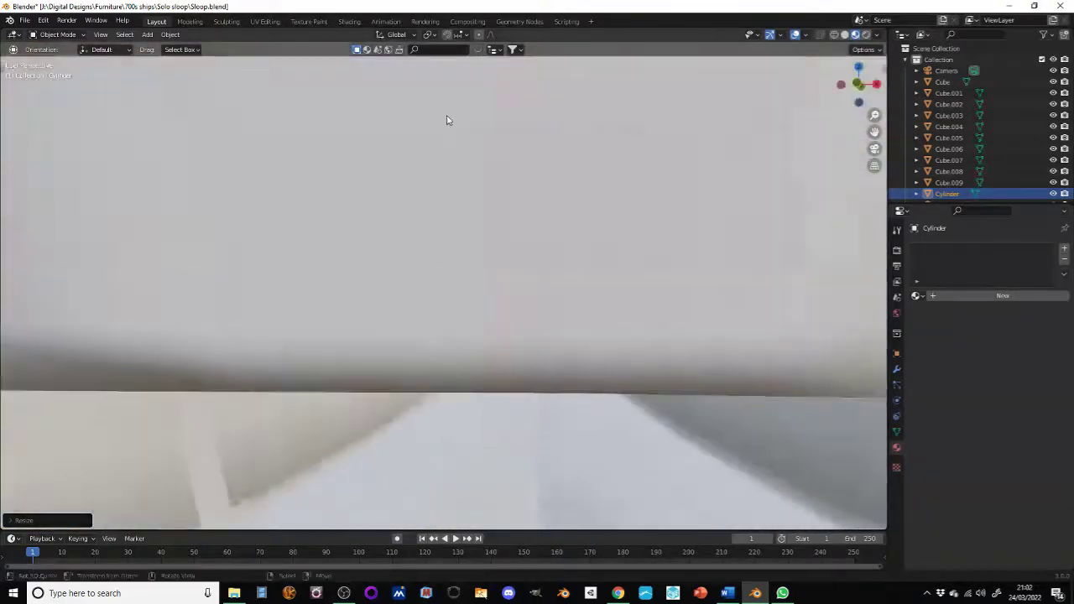
pyautogui.scroll(-3, 519, 139)
pyautogui.scroll(-5, 537, 196)
pyautogui.moveTo(537, 196)
pyautogui.mouseDown(button='middle')
pyautogui.moveTo(573, 216)
pyautogui.moveTo(474, 289)
pyautogui.moveTo(377, 307)
pyautogui.mouseUp(button='middle')
pyautogui.press('g')
pyautogui.press('x')
pyautogui.click(512, 277)
# Join the ladder rungs Cube.005 into the mast.
pyautogui.scroll(3, 474, 288)
pyautogui.moveTo(377, 307); pyautogui.dragTo(397, 311)
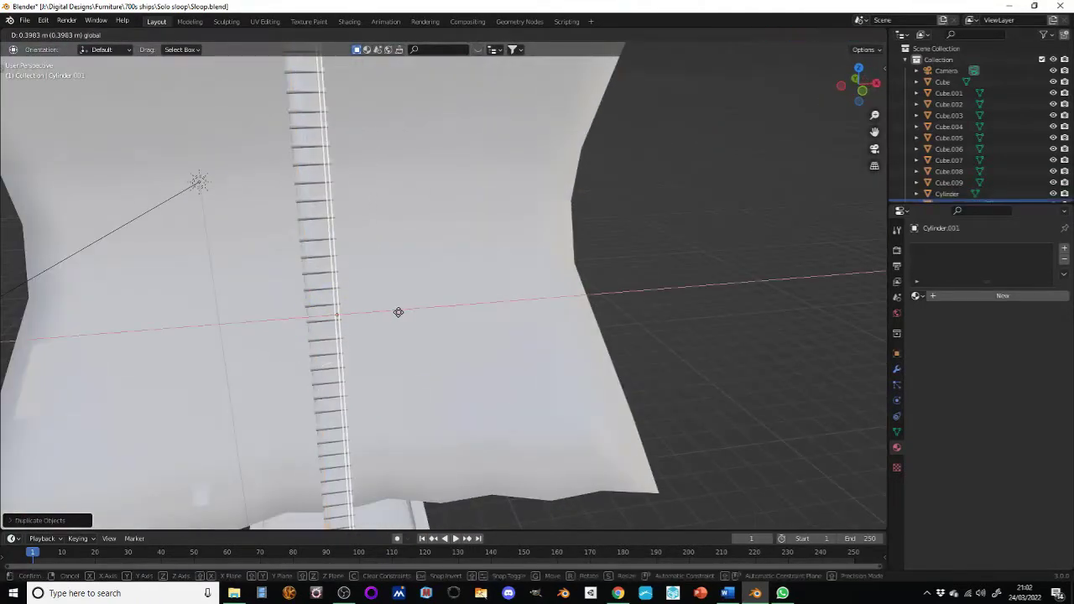
pyautogui.moveTo(397, 311)
pyautogui.mouseDown(button='middle')
pyautogui.moveTo(411, 289)
pyautogui.moveTo(343, 218)
pyautogui.mouseUp(button='middle')
pyautogui.click(343, 218)
pyautogui.click(171, 34)
pyautogui.click(191, 131)
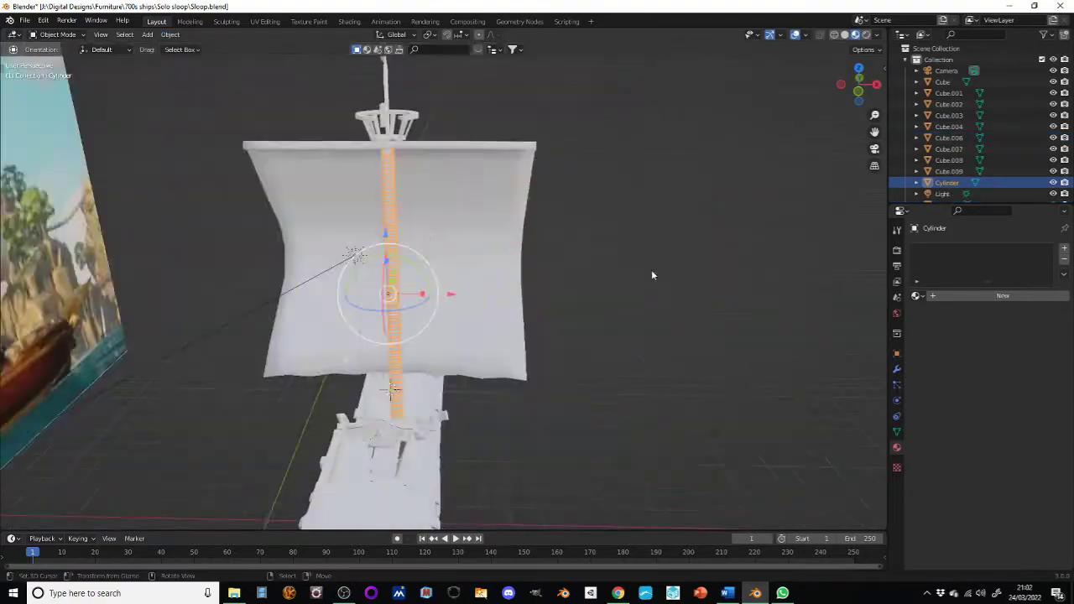
pyautogui.moveTo(651, 269)
pyautogui.mouseDown(button='middle')
pyautogui.moveTo(526, 305)
pyautogui.moveTo(511, 360)
pyautogui.moveTo(448, 262)
pyautogui.moveTo(453, 234)
pyautogui.moveTo(474, 277)
pyautogui.moveTo(496, 395)
pyautogui.mouseUp(button='middle')
pyautogui.scroll(3, 460, 215)
pyautogui.scroll(-3, 461, 215)
pyautogui.scroll(4, 496, 395)
# In the Cube's Edit Mode, place and rotate a copied plank against the cabin wall.
pyautogui.click(57, 61)
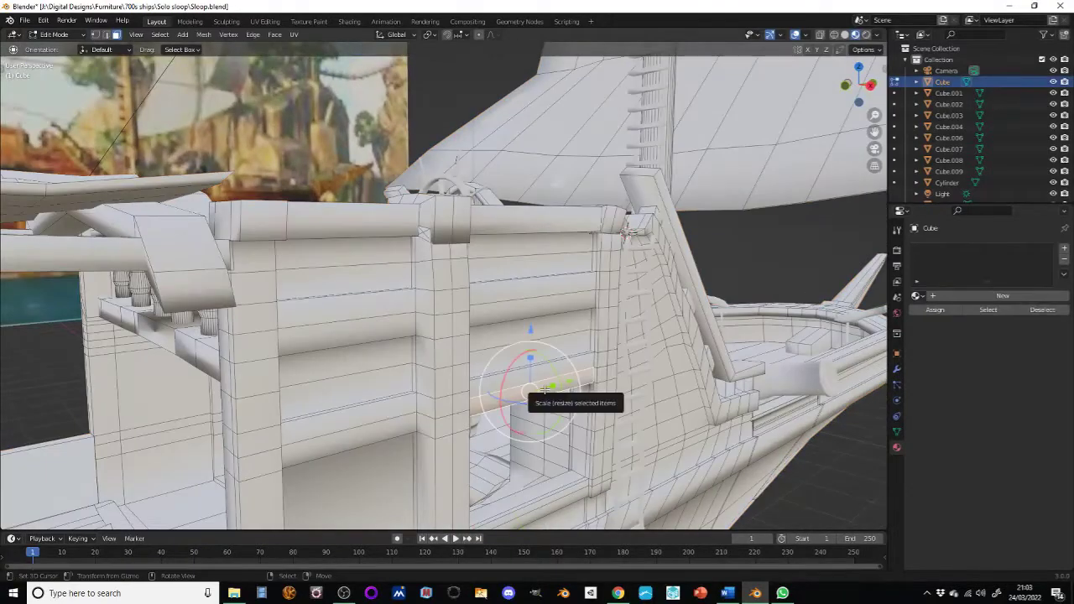
pyautogui.click(594, 411)
pyautogui.moveTo(594, 410); pyautogui.dragTo(645, 417, button='middle')
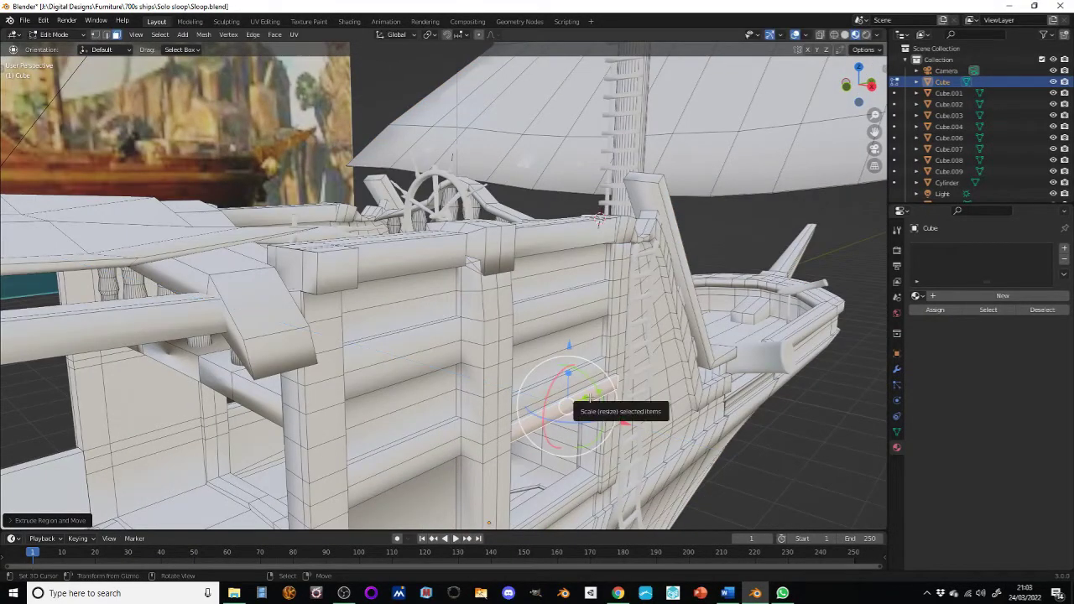
pyautogui.click(612, 432)
pyautogui.moveTo(612, 432); pyautogui.dragTo(660, 387, button='middle')
pyautogui.press('g')
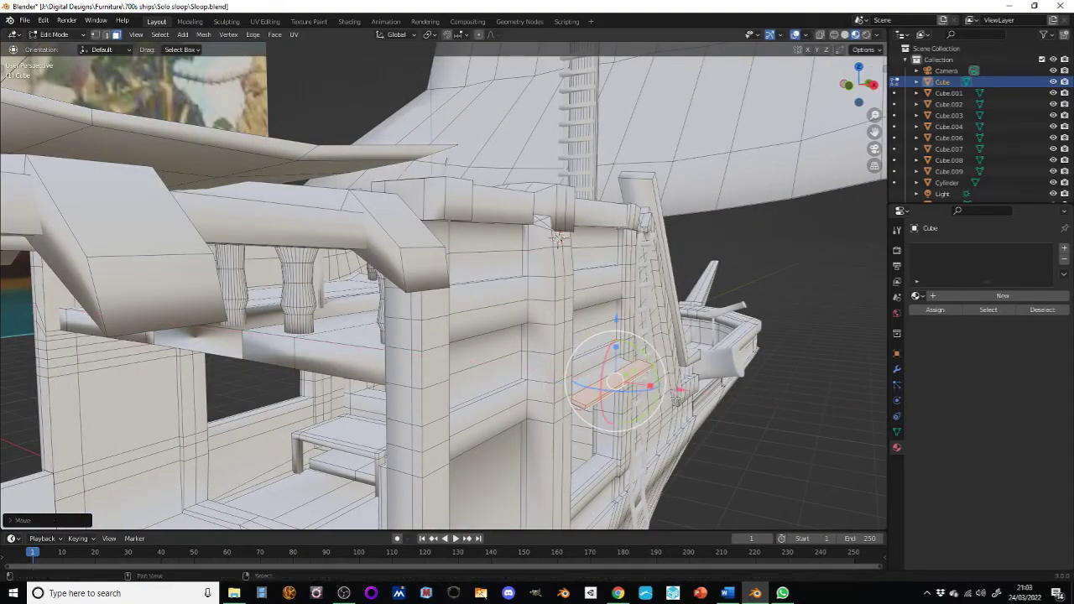
pyautogui.moveTo(709, 403); pyautogui.dragTo(502, 384, button='middle')
pyautogui.scroll(3, 587, 394)
# Select the whole plank piece and reposition and rotate it, moving it along X.
pyautogui.hotkey('ctrl', 'l')
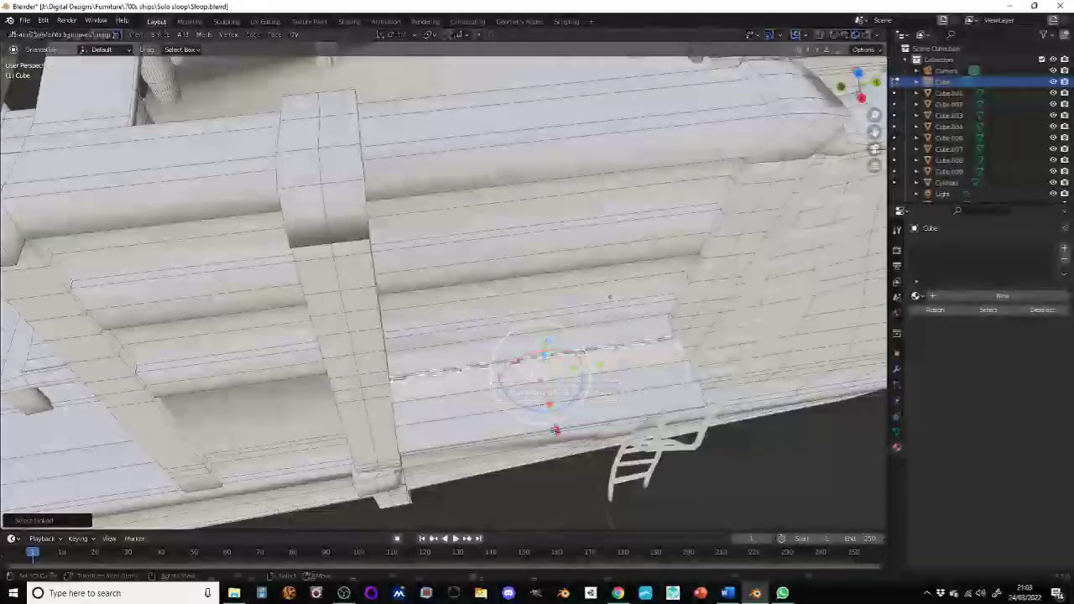
pyautogui.press('g')
pyautogui.click(590, 415)
pyautogui.click(575, 478)
pyautogui.moveTo(575, 479)
pyautogui.mouseDown(button='middle')
pyautogui.moveTo(506, 320)
pyautogui.moveTo(367, 314)
pyautogui.mouseUp(button='middle')
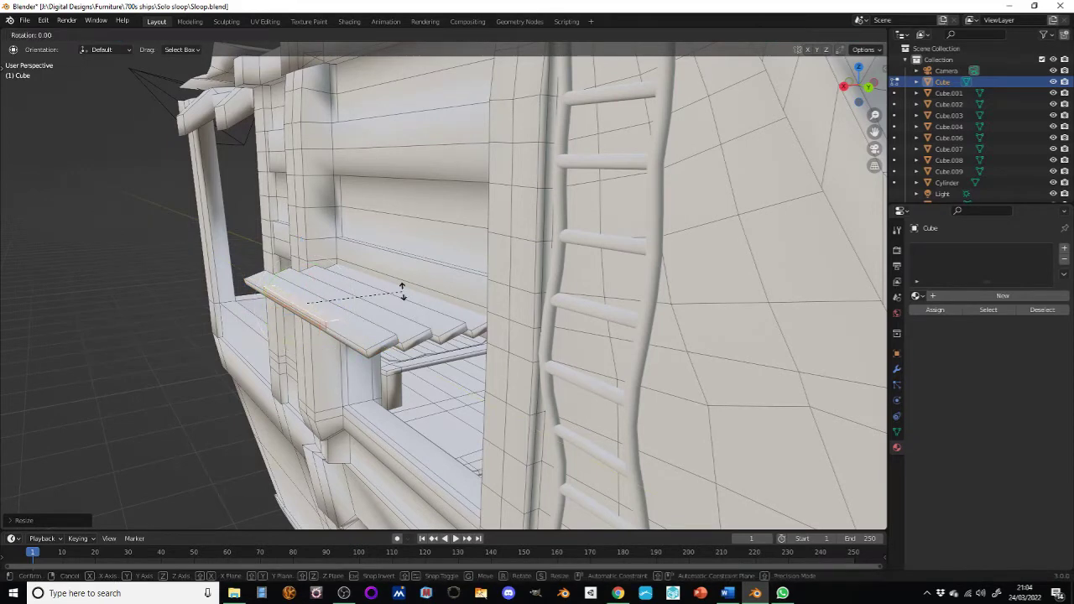
pyautogui.moveTo(402, 290); pyautogui.dragTo(347, 371, button='middle')
pyautogui.click(347, 372)
pyautogui.press('g')
pyautogui.press('x')
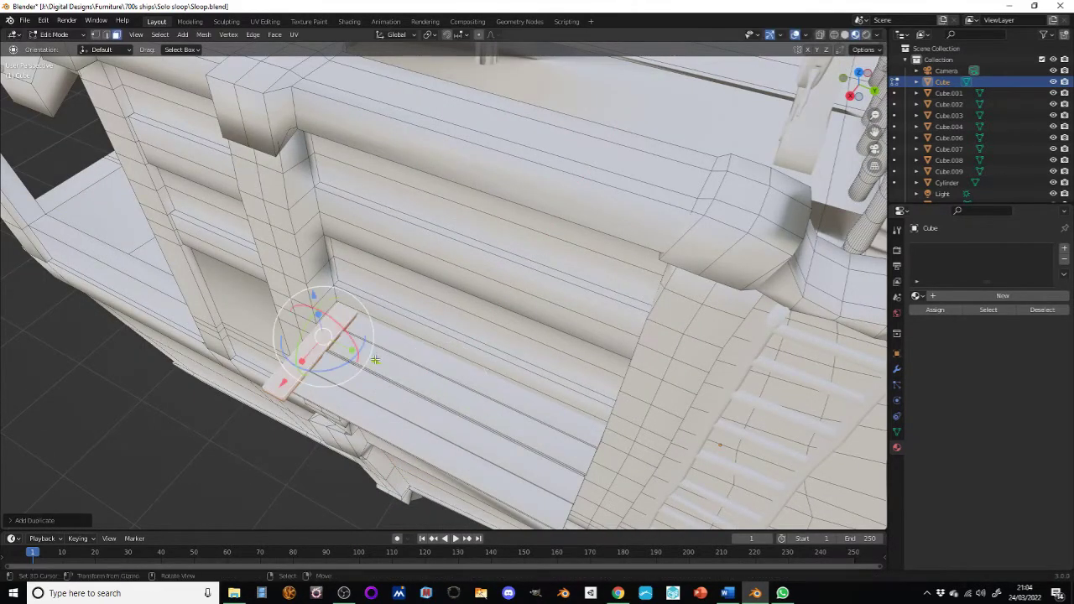
# Place another copied plank and rotate the planks to finish the bench.
pyautogui.moveTo(374, 359); pyautogui.dragTo(585, 338, button='middle')
pyautogui.press('g')
pyautogui.click(475, 353)
pyautogui.press('r')
pyautogui.click(656, 313)
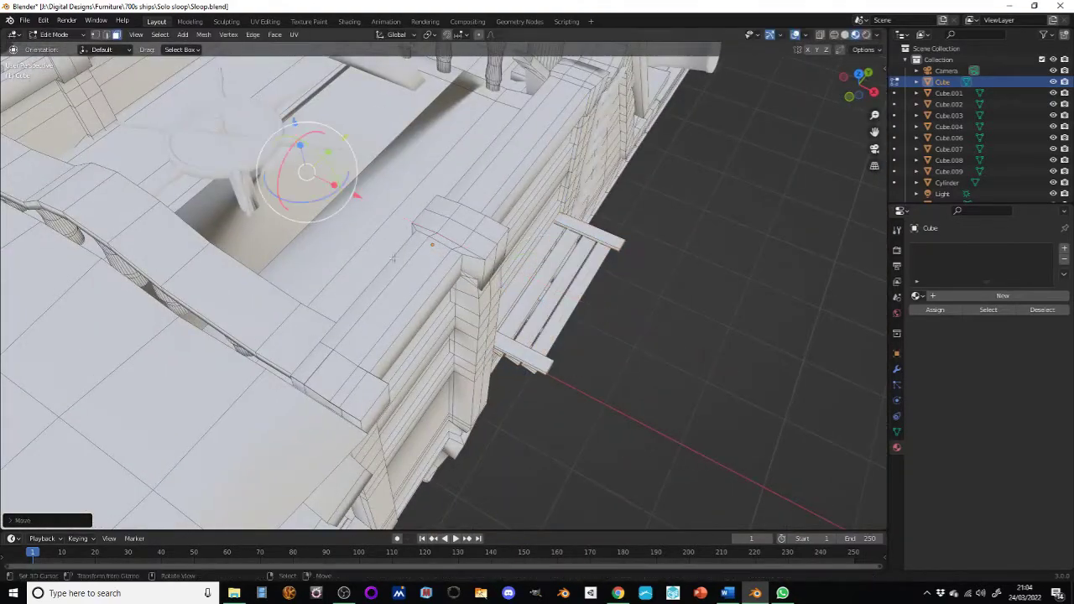
pyautogui.moveTo(393, 258)
pyautogui.mouseDown(button='middle')
pyautogui.moveTo(678, 185)
pyautogui.moveTo(520, 238)
pyautogui.mouseUp(button='middle')
pyautogui.scroll(-3, 520, 237)
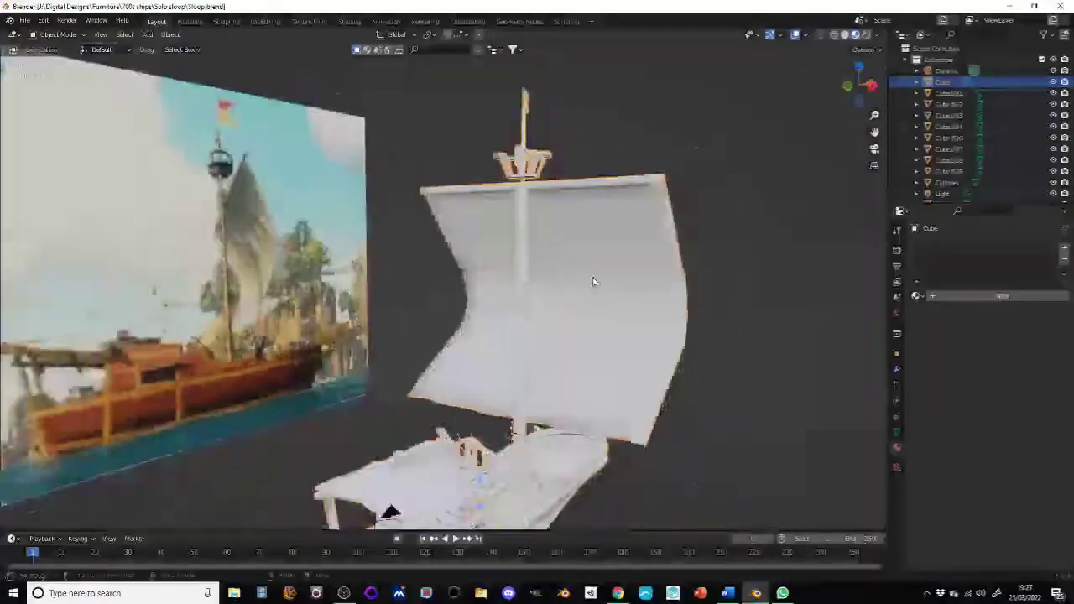
# Add a new cylinder, Cylinder.001, and tilt it diagonally from the deck toward the masthead.
pyautogui.moveTo(637, 280); pyautogui.dragTo(587, 185, button='middle')
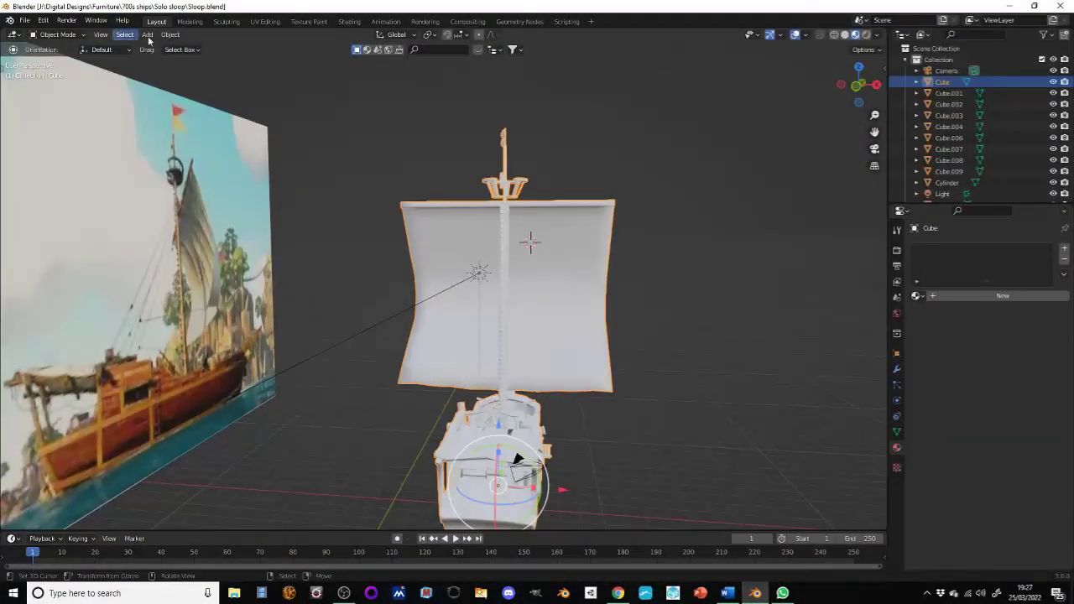
pyautogui.click(147, 34)
pyautogui.click(262, 107)
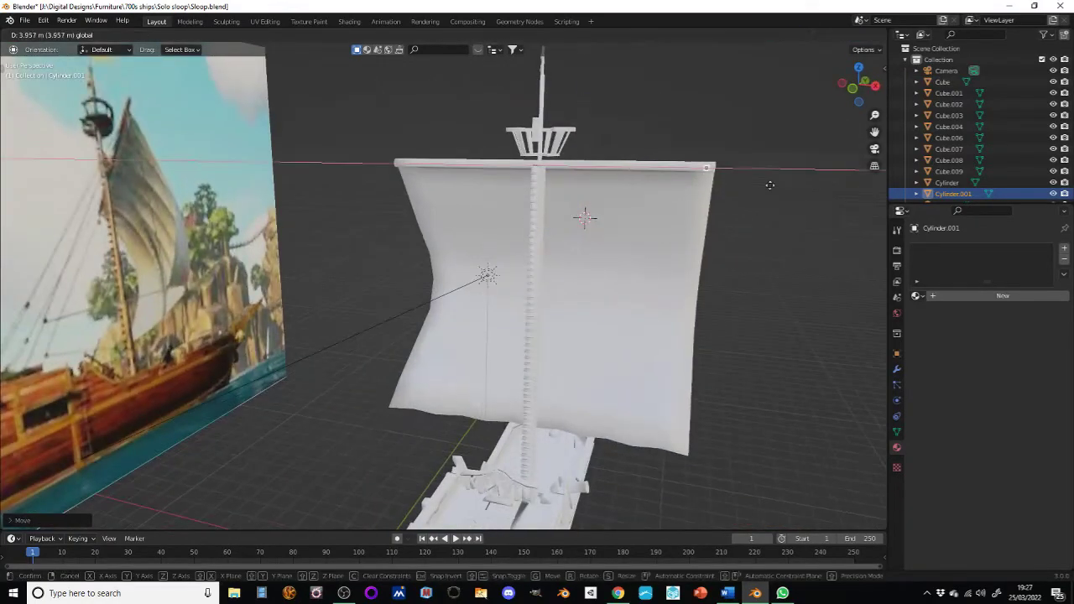
pyautogui.click(770, 185)
pyautogui.moveTo(770, 184); pyautogui.dragTo(636, 205, button='middle')
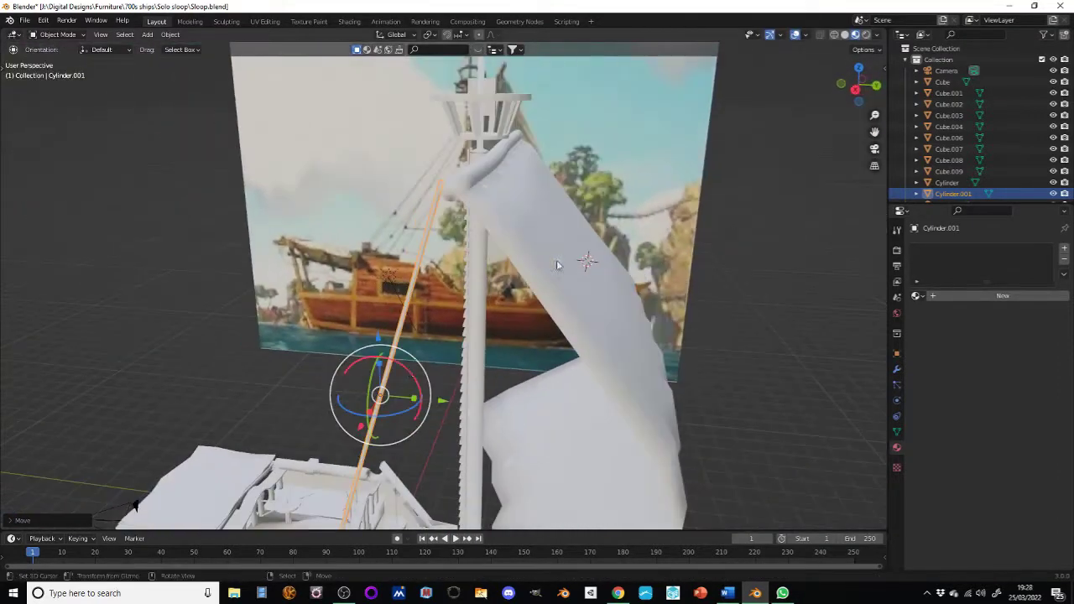
pyautogui.press('r')
pyautogui.click(472, 353)
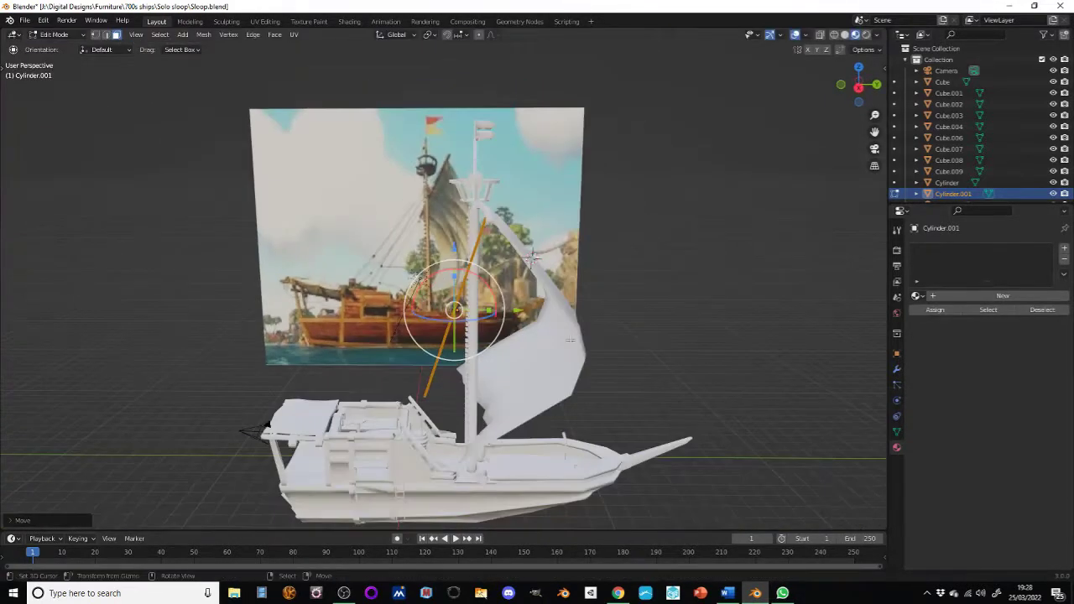
pyautogui.moveTo(570, 339); pyautogui.dragTo(590, 332, button='middle')
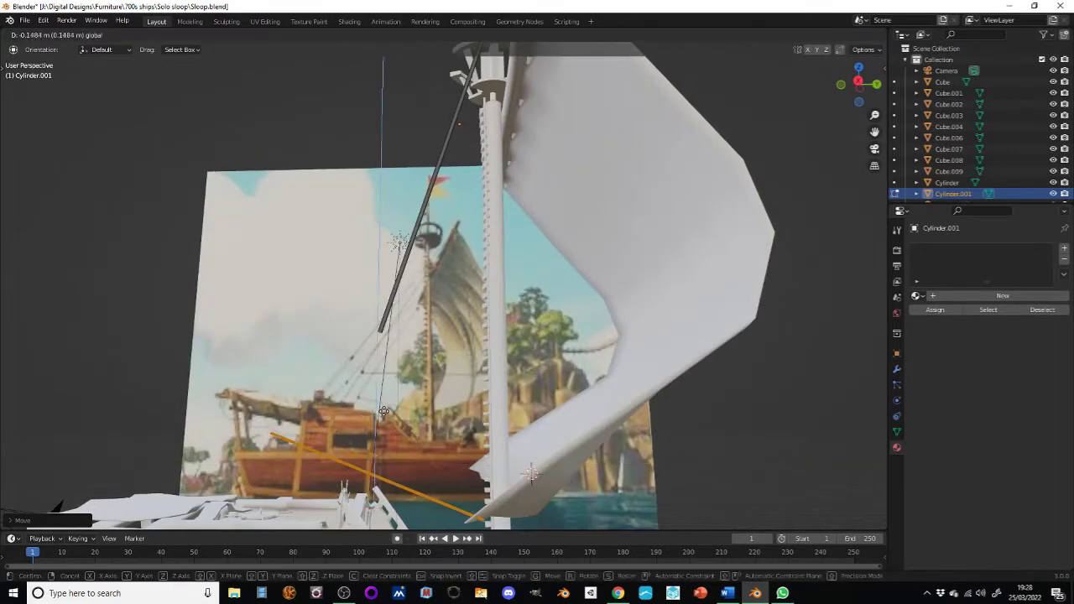
pyautogui.click(383, 411)
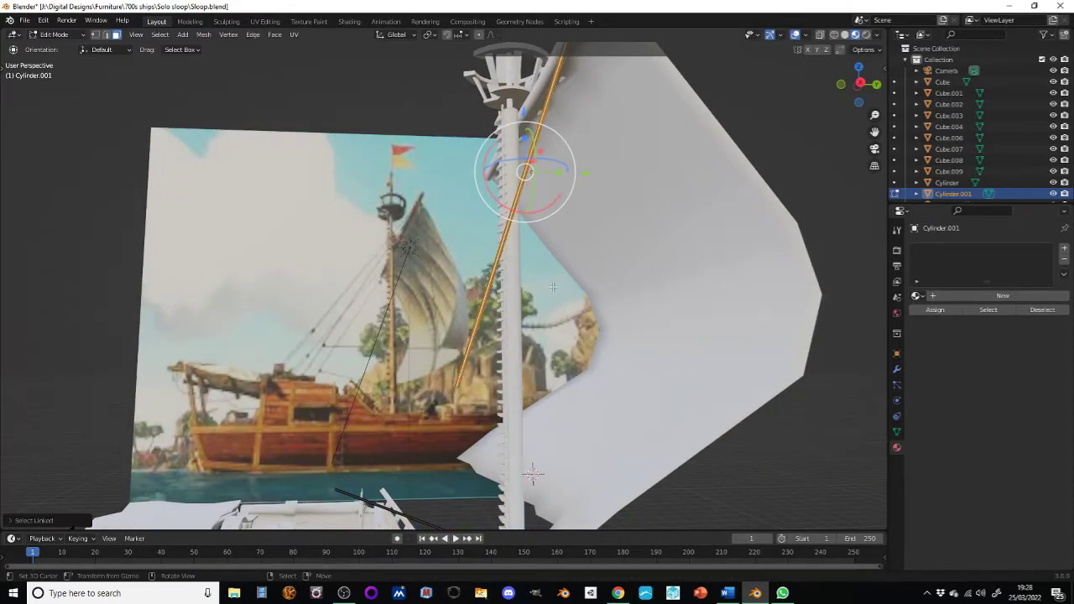
pyautogui.scroll(-4, 553, 287)
pyautogui.click(503, 231)
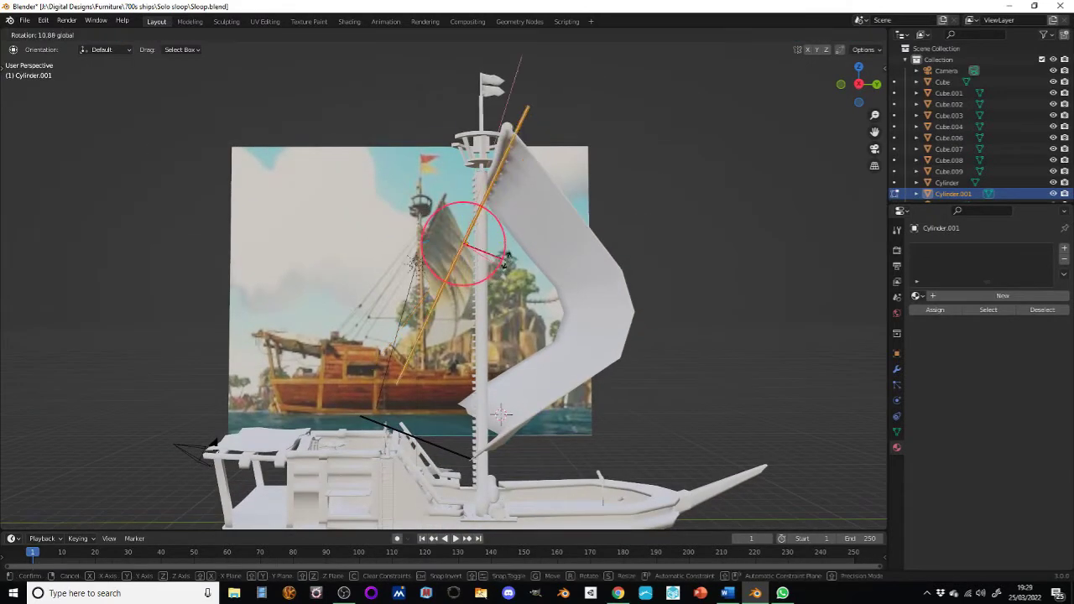
# Raise the rod along Z, shift it along Y, and scale it into a thin rod.
pyautogui.press('g')
pyautogui.press('z')
pyautogui.click(438, 211)
pyautogui.press('z')
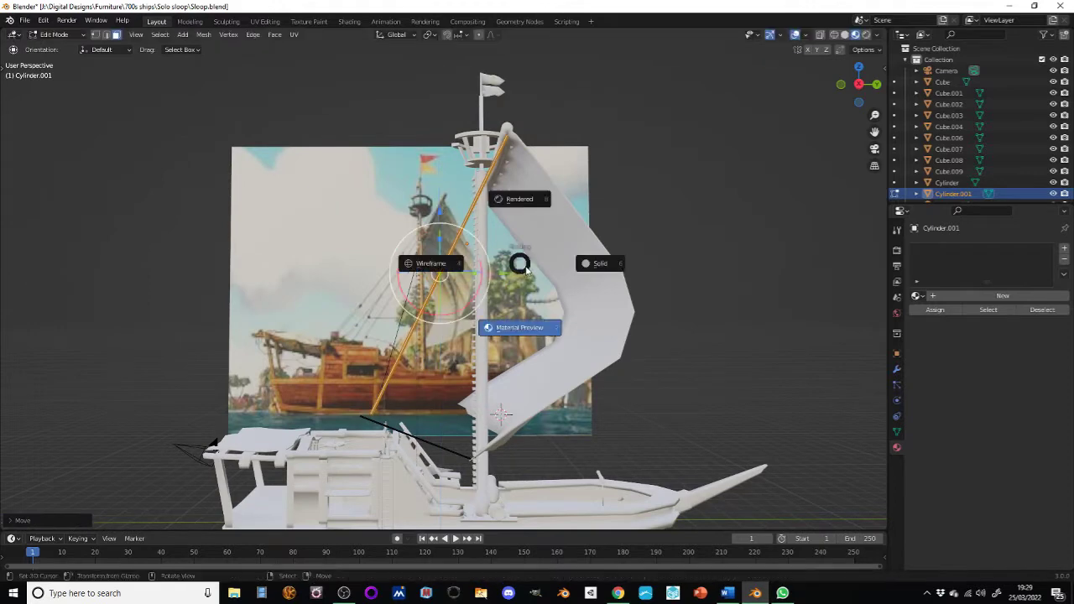
pyautogui.press('g')
pyautogui.press('y')
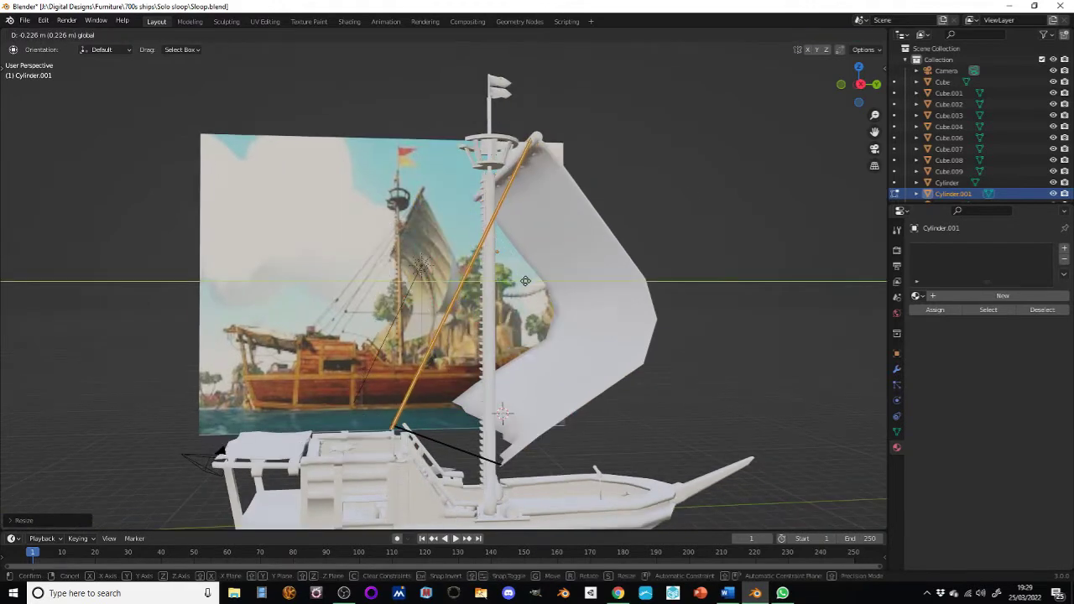
pyautogui.click(529, 279)
pyautogui.scroll(5, 529, 278)
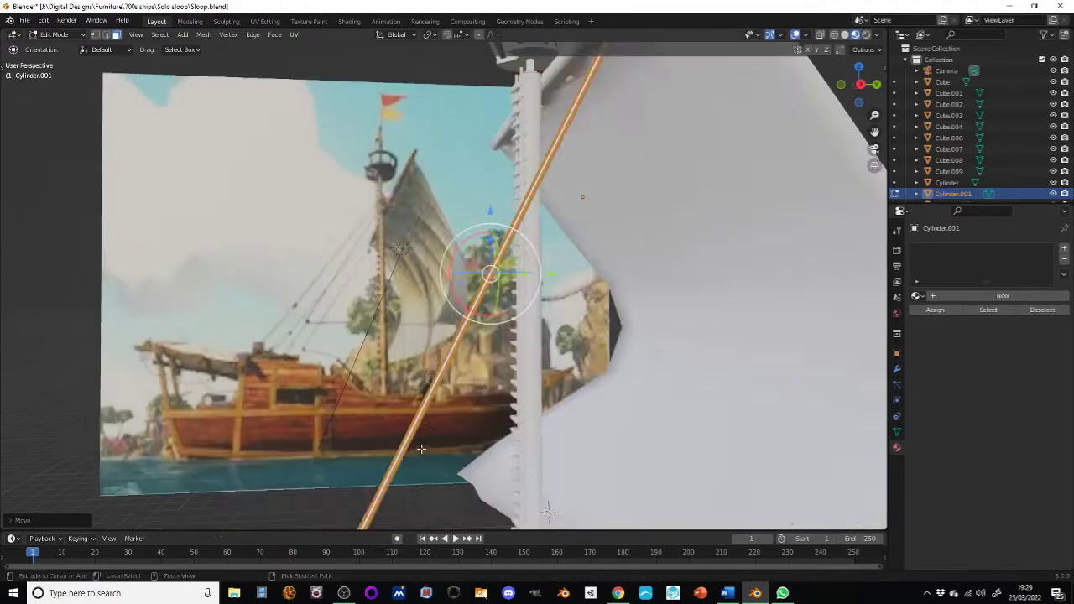
pyautogui.press('s')
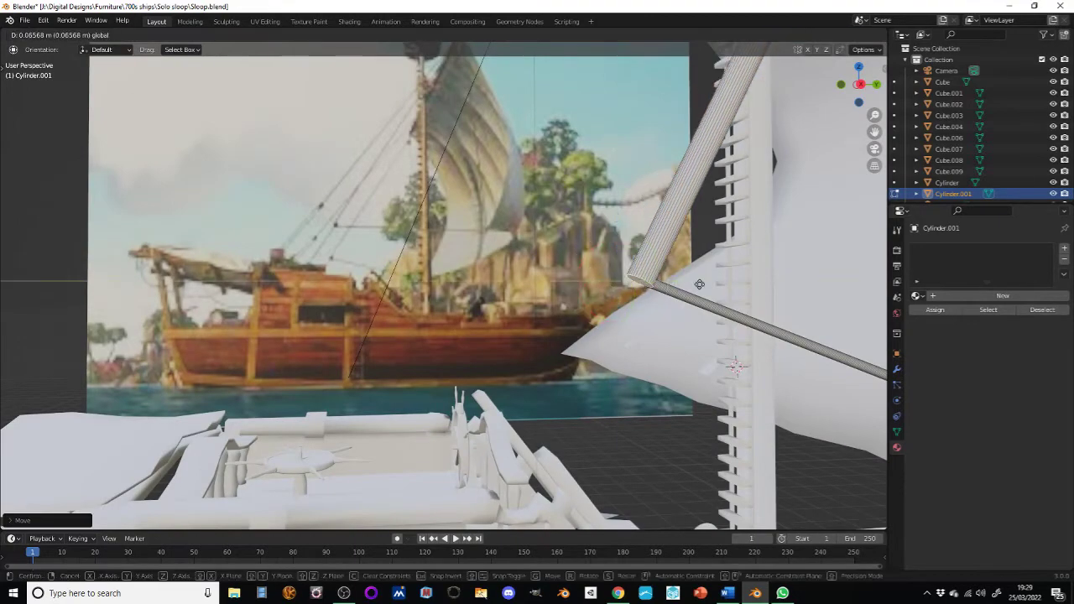
pyautogui.click(177, 382)
# Stretch the rod ends out along X, placing the rope vertices at the sail corners.
pyautogui.scroll(1, 177, 381)
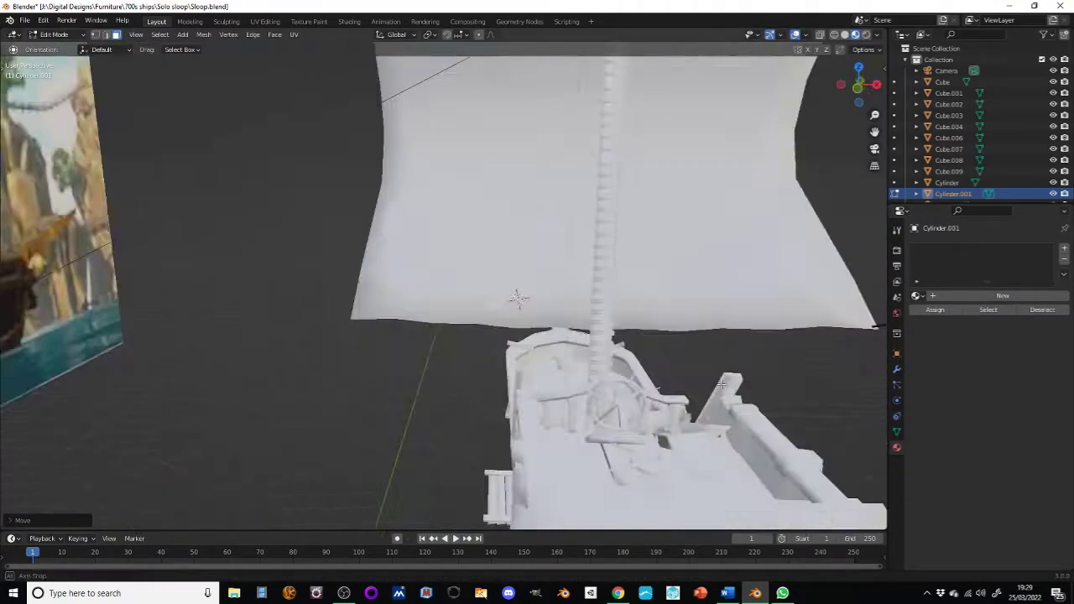
pyautogui.moveTo(187, 370); pyautogui.dragTo(524, 326, button='middle')
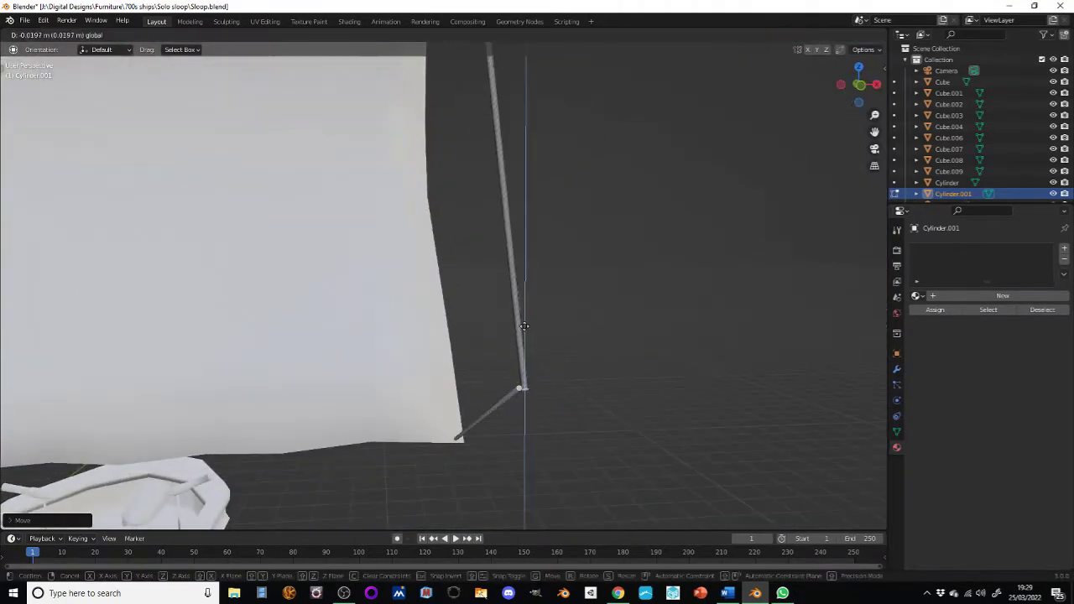
pyautogui.click(579, 389)
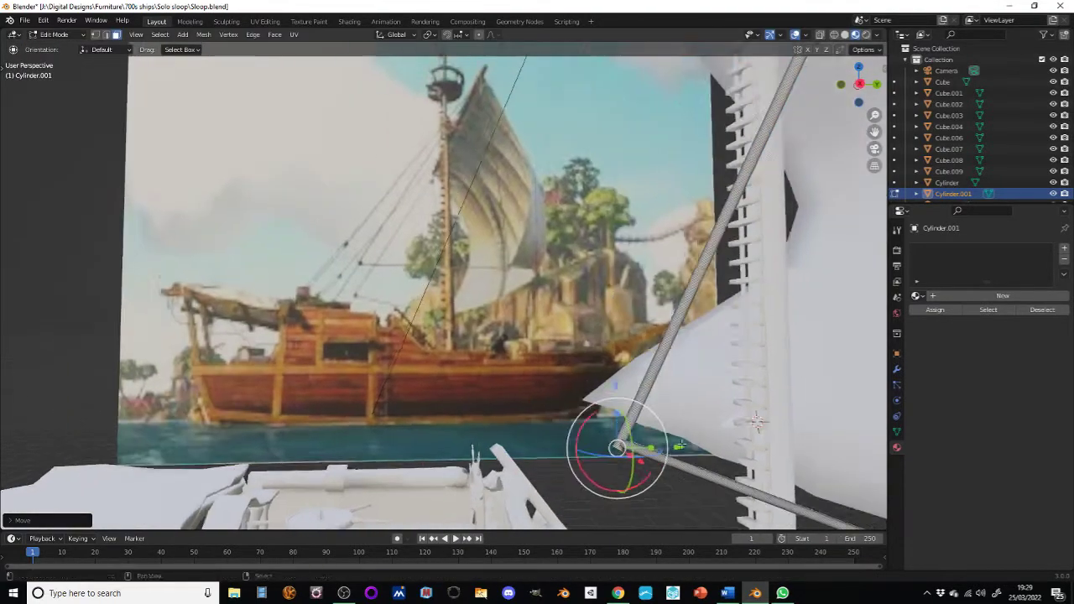
pyautogui.moveTo(588, 394)
pyautogui.mouseDown(button='middle')
pyautogui.moveTo(673, 373)
pyautogui.moveTo(521, 297)
pyautogui.mouseUp(button='middle')
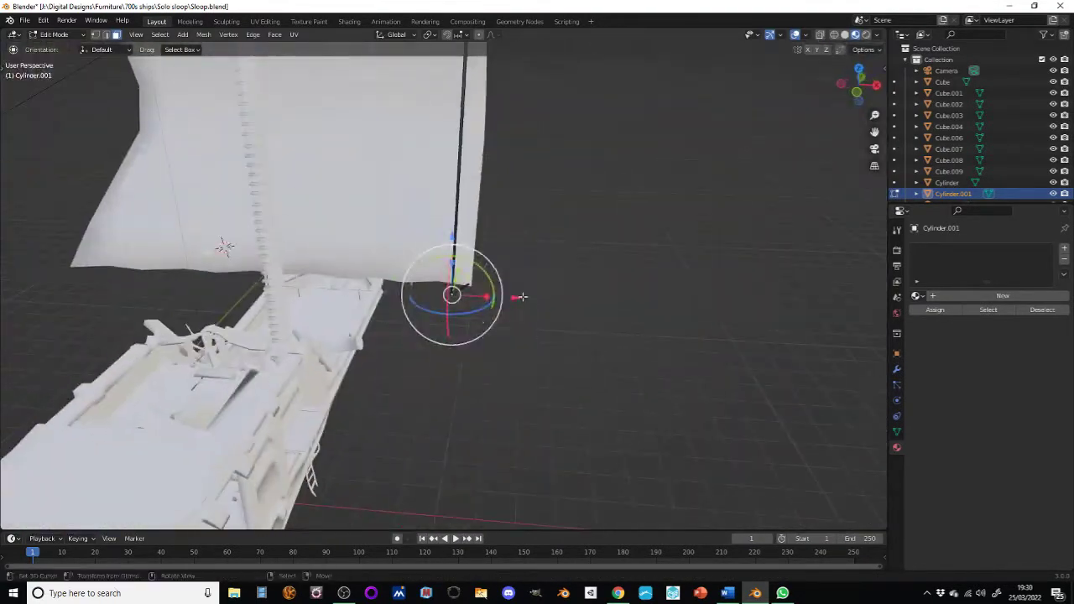
pyautogui.moveTo(521, 296); pyautogui.dragTo(340, 289)
pyautogui.click(264, 291)
pyautogui.moveTo(265, 291); pyautogui.dragTo(499, 343, button='middle')
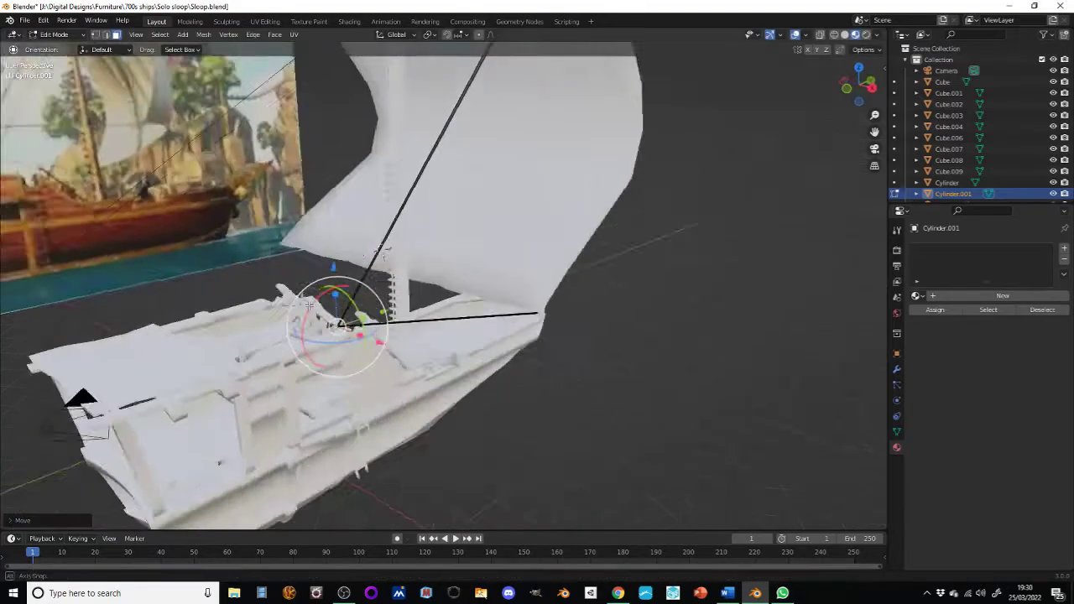
pyautogui.click(398, 260)
pyautogui.scroll(5, 503, 277)
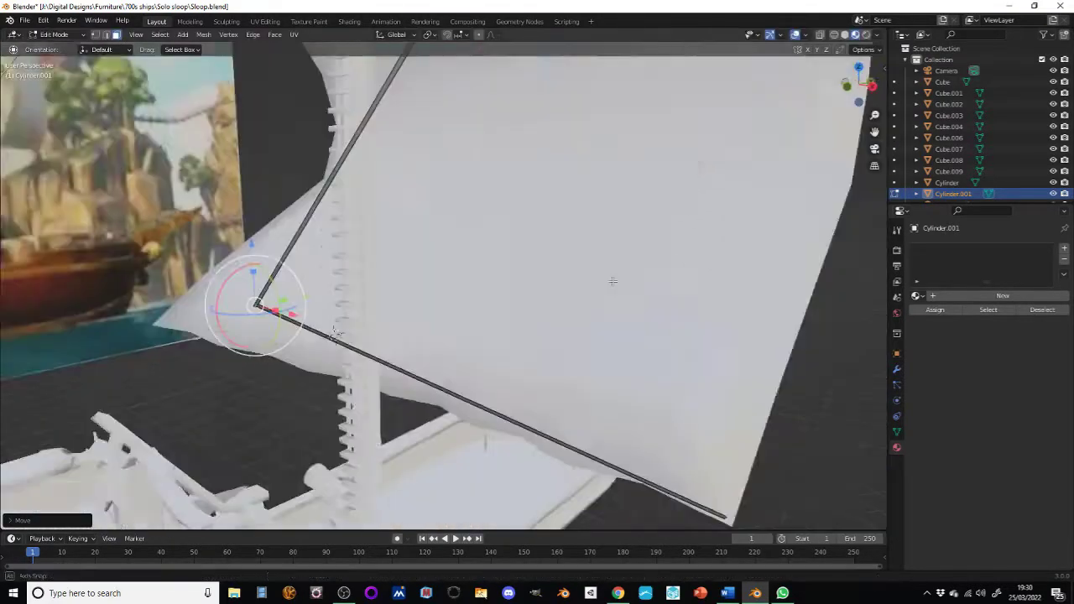
pyautogui.scroll(-4, 503, 277)
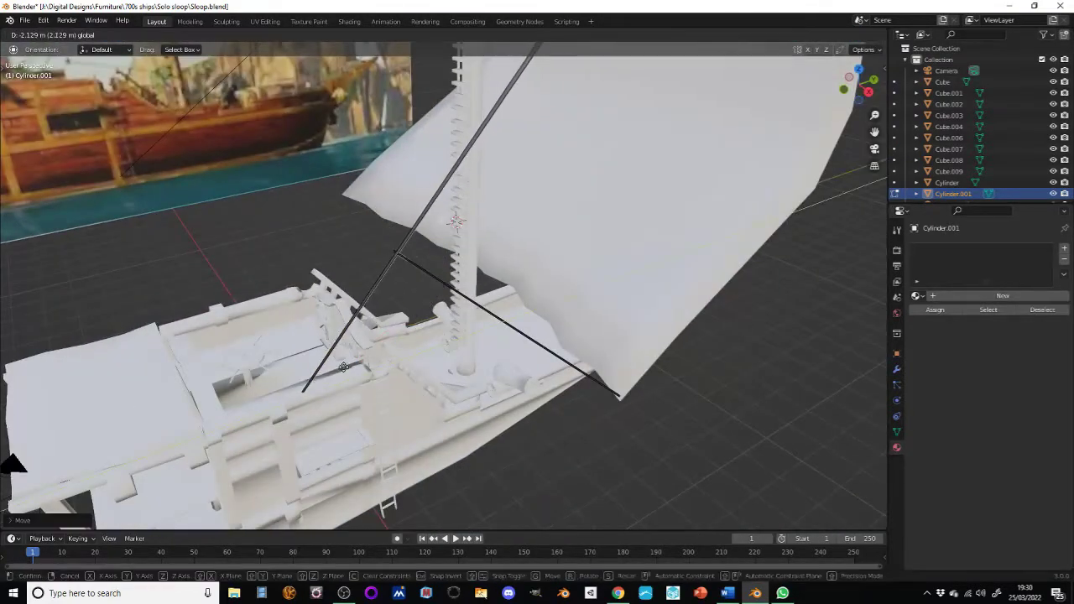
pyautogui.click(343, 367)
pyautogui.moveTo(343, 367); pyautogui.dragTo(453, 339, button='middle')
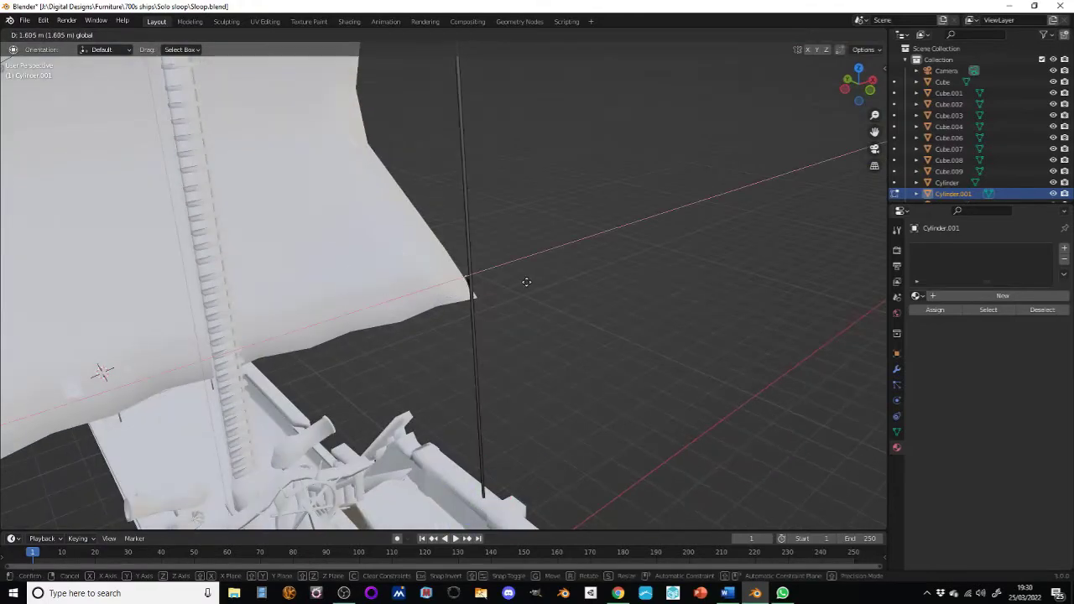
pyautogui.click(526, 282)
# Move another rope end and rotate it about Z into place, then leave Edit Mode.
pyautogui.scroll(-4, 526, 282)
pyautogui.scroll(4, 520, 280)
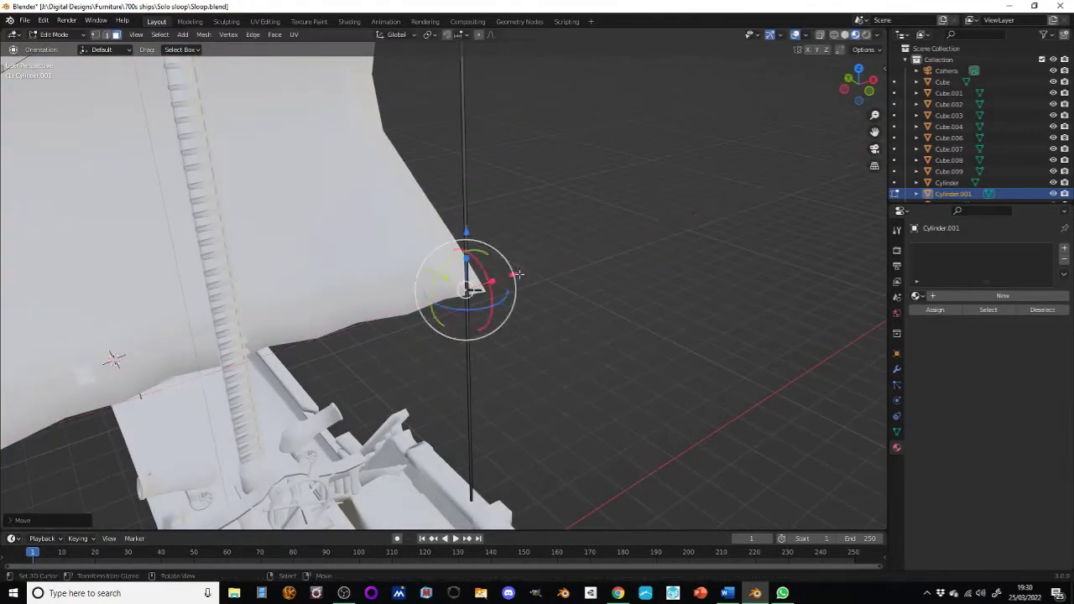
pyautogui.scroll(-5, 518, 274)
pyautogui.moveTo(504, 285); pyautogui.dragTo(491, 336, button='middle')
pyautogui.scroll(5, 488, 342)
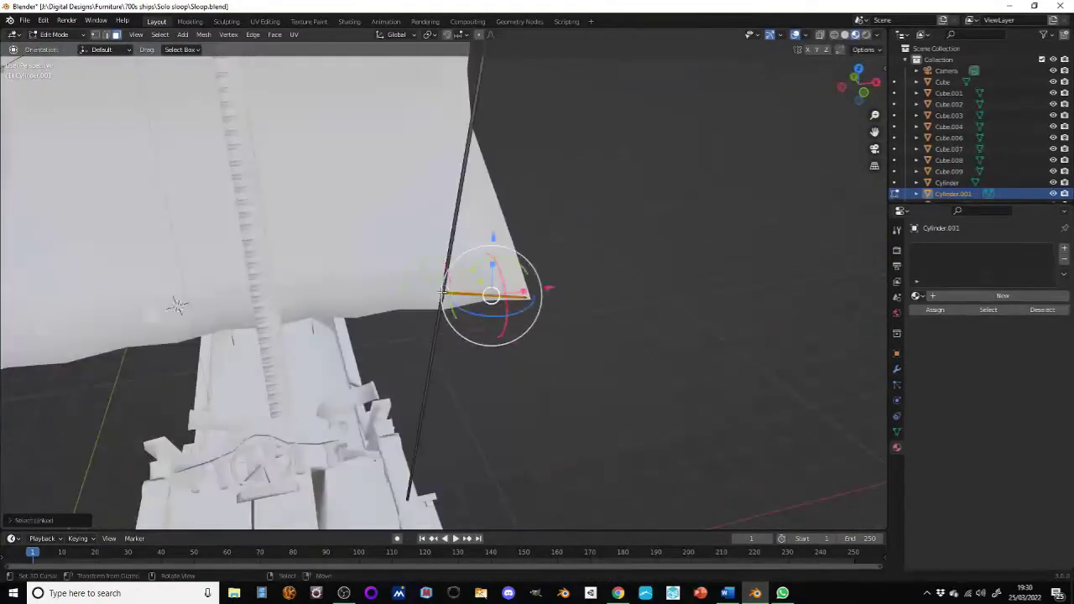
pyautogui.scroll(-5, 541, 297)
pyautogui.press('g')
pyautogui.click(373, 270)
pyautogui.press('r')
pyautogui.press('z')
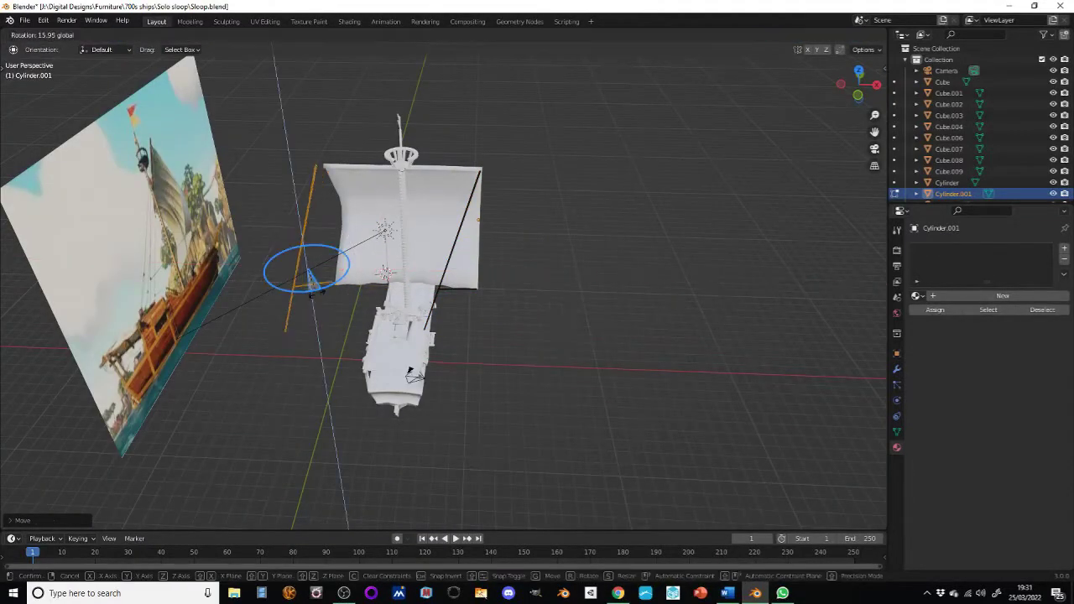
pyautogui.scroll(5, 416, 279)
pyautogui.moveTo(416, 279)
pyautogui.mouseDown(button='middle')
pyautogui.moveTo(254, 340)
pyautogui.moveTo(390, 249)
pyautogui.mouseUp(button='middle')
pyautogui.click(249, 352)
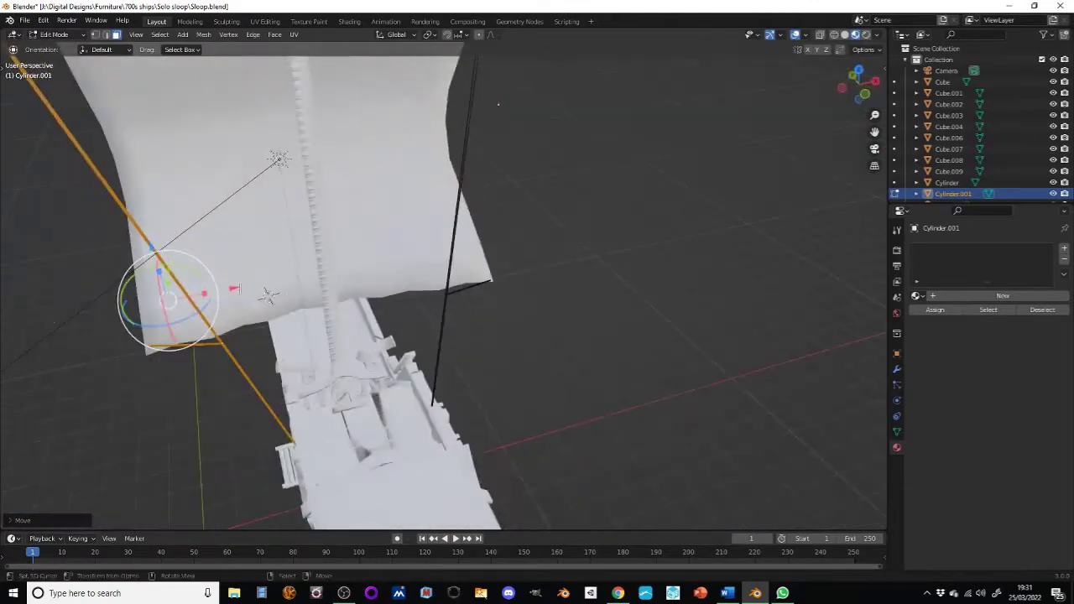
pyautogui.click(54, 34)
# Move vertices of the sail mesh, then return to Object Mode.
pyautogui.click(46, 44)
pyautogui.click(276, 375)
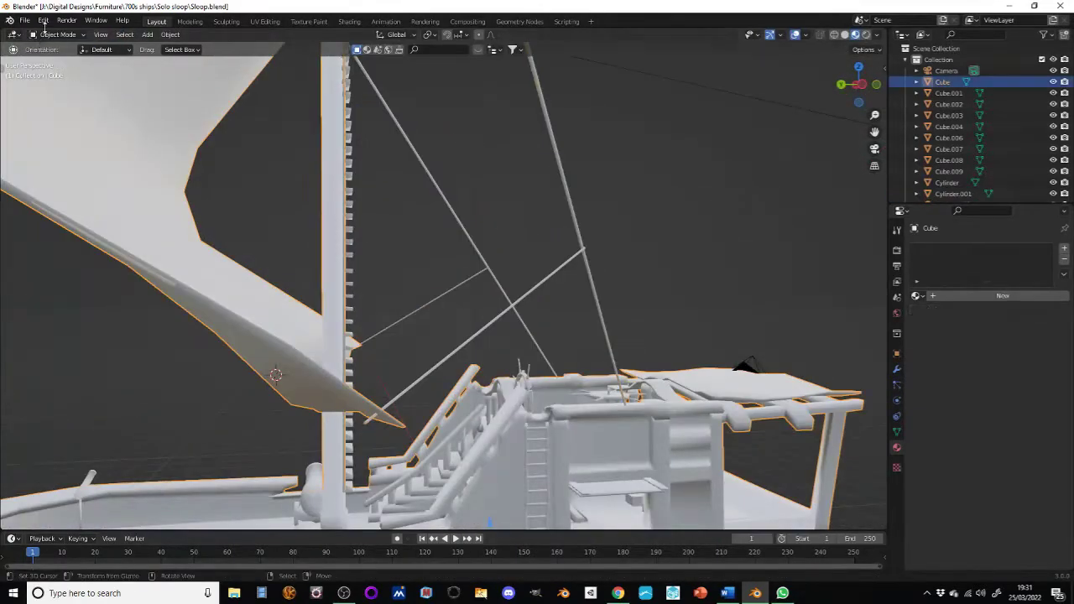
pyautogui.press('Tab')
pyautogui.scroll(2, 404, 429)
pyautogui.press('KP_Decimal')
pyautogui.press('g')
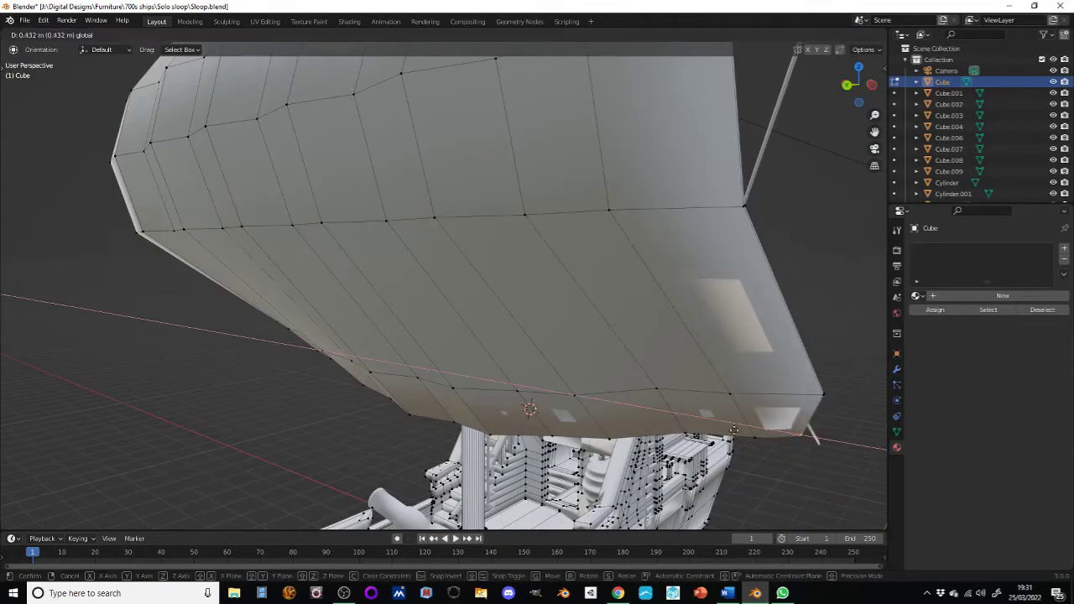
pyautogui.moveTo(805, 436)
pyautogui.mouseDown(button='middle')
pyautogui.moveTo(191, 480)
pyautogui.moveTo(252, 378)
pyautogui.moveTo(336, 318)
pyautogui.moveTo(503, 251)
pyautogui.mouseUp(button='middle')
pyautogui.click(54, 34)
pyautogui.click(60, 47)
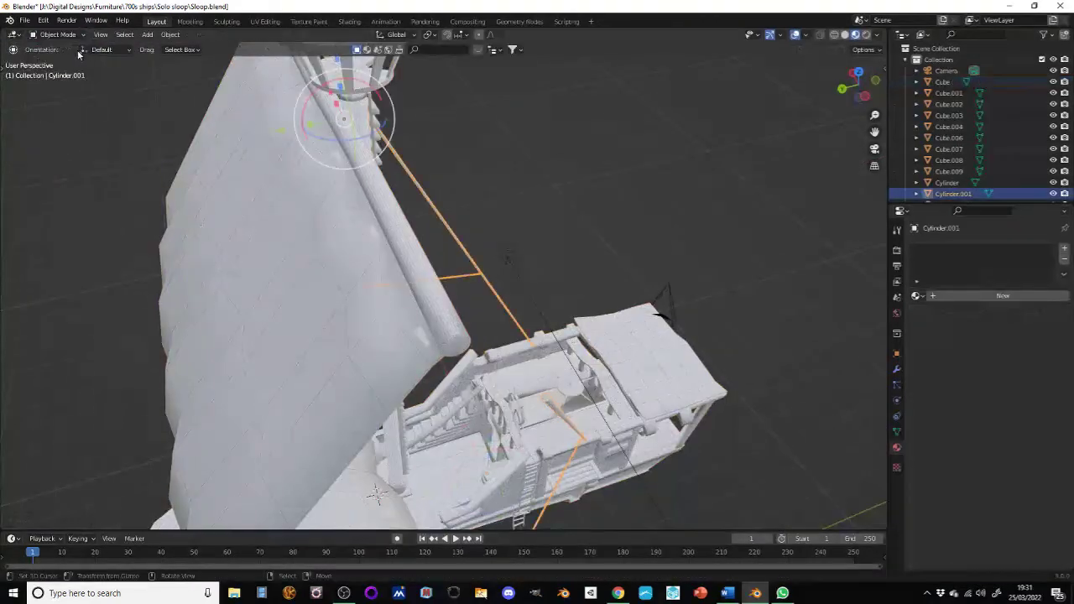
# In Cylinder.001, move rope vertices to run a line from the sail's top-right corner to the deck.
pyautogui.click(54, 34)
pyautogui.click(57, 60)
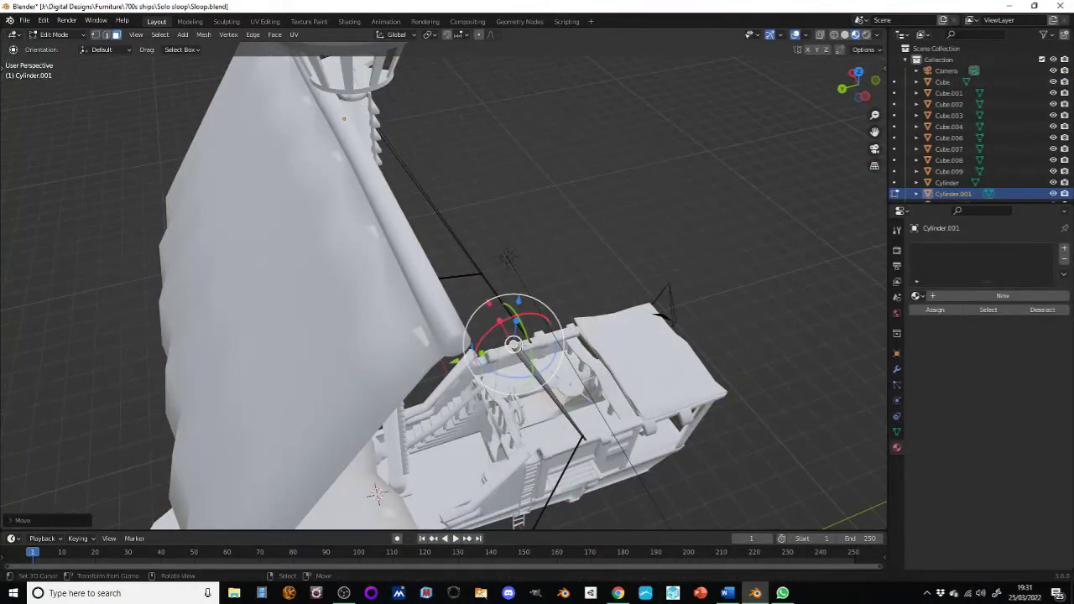
pyautogui.moveTo(471, 329)
pyautogui.mouseDown(button='middle')
pyautogui.moveTo(336, 268)
pyautogui.moveTo(399, 270)
pyautogui.mouseUp(button='middle')
pyautogui.press('g')
pyautogui.click(332, 266)
pyautogui.press('g')
pyautogui.click(509, 283)
pyautogui.moveTo(508, 283)
pyautogui.mouseDown(button='middle')
pyautogui.moveTo(654, 252)
pyautogui.moveTo(699, 264)
pyautogui.moveTo(671, 330)
pyautogui.moveTo(520, 352)
pyautogui.moveTo(499, 322)
pyautogui.moveTo(665, 107)
pyautogui.moveTo(554, 298)
pyautogui.mouseUp(button='middle')
pyautogui.scroll(-5, 699, 264)
pyautogui.press('l')
pyautogui.click(610, 213)
pyautogui.moveTo(610, 214)
pyautogui.mouseDown(button='middle')
pyautogui.moveTo(433, 299)
pyautogui.moveTo(671, 210)
pyautogui.mouseUp(button='middle')
# Copy the rope piece, move it along X to the sail's left side, and rotate it.
pyautogui.press('g')
pyautogui.press('x')
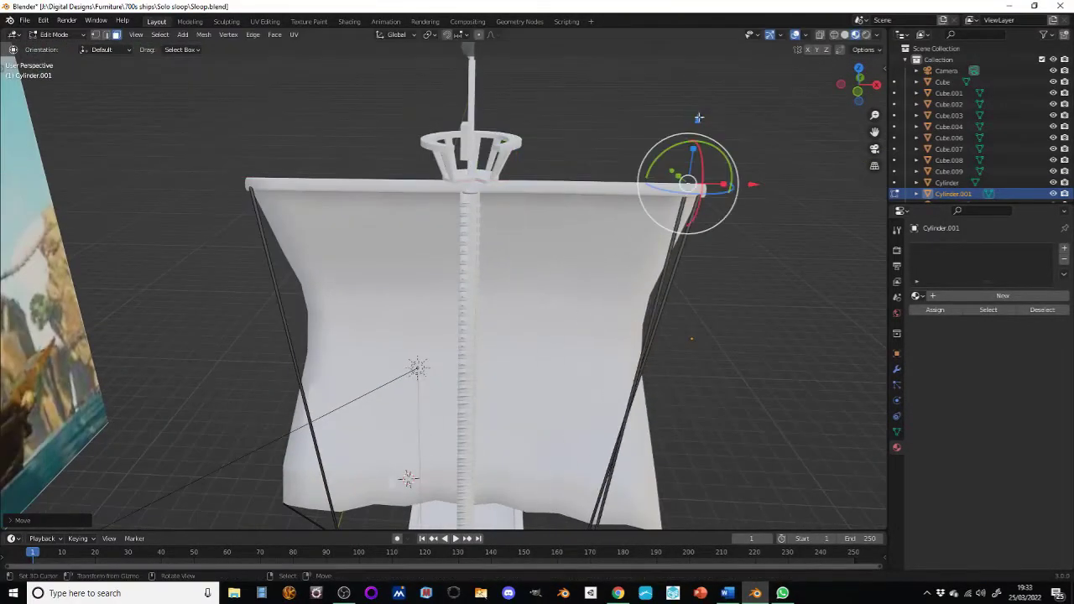
pyautogui.click(691, 120)
pyautogui.moveTo(691, 120); pyautogui.dragTo(603, 302, button='middle')
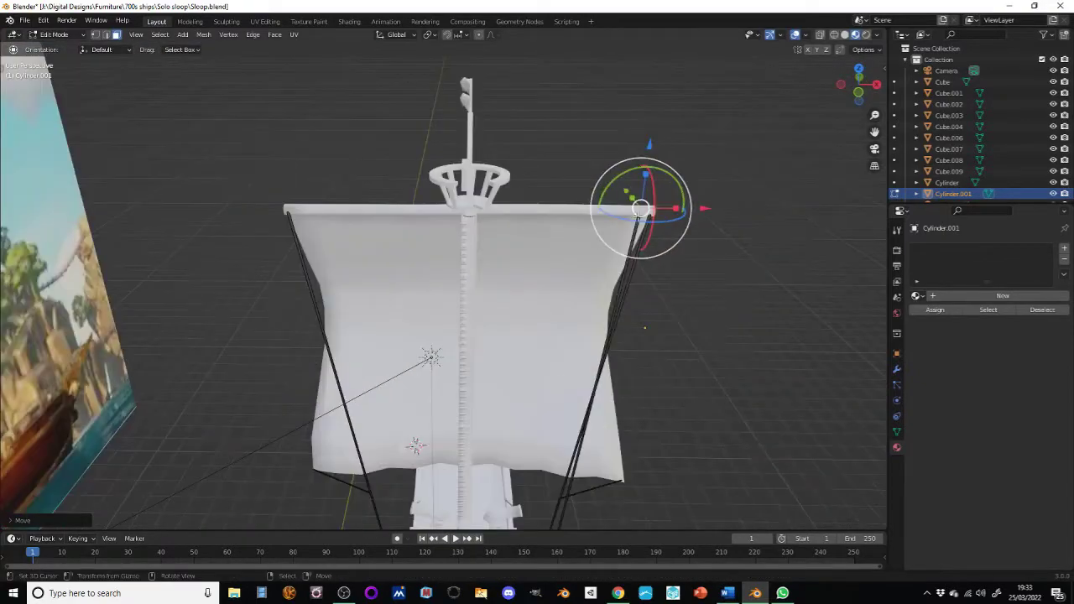
pyautogui.moveTo(585, 422); pyautogui.dragTo(347, 422)
pyautogui.click(408, 433)
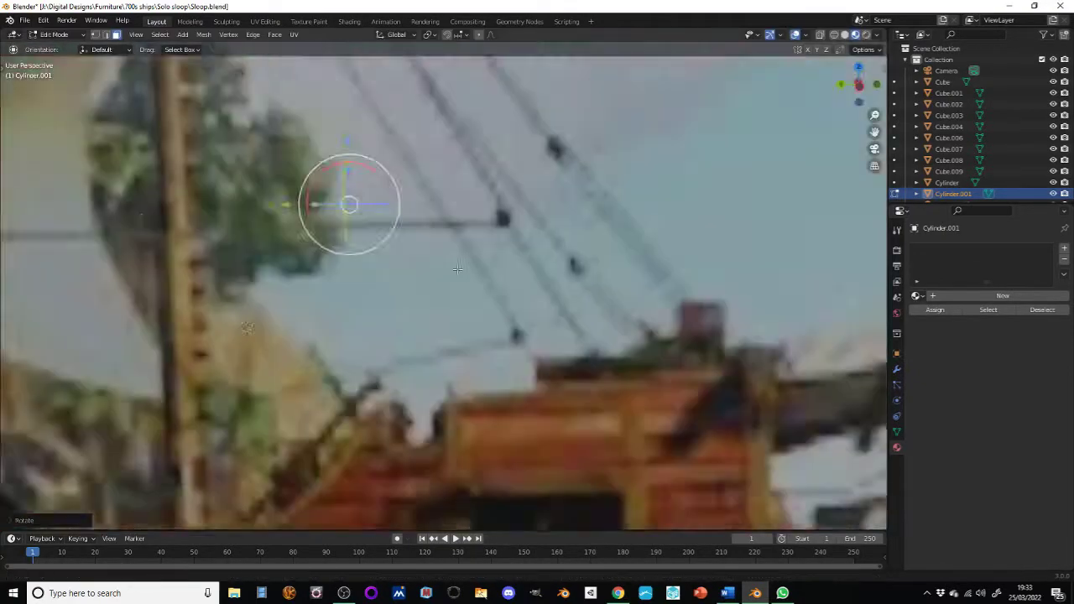
pyautogui.moveTo(408, 433)
pyautogui.mouseDown(button='middle')
pyautogui.moveTo(535, 306)
pyautogui.moveTo(573, 198)
pyautogui.mouseUp(button='middle')
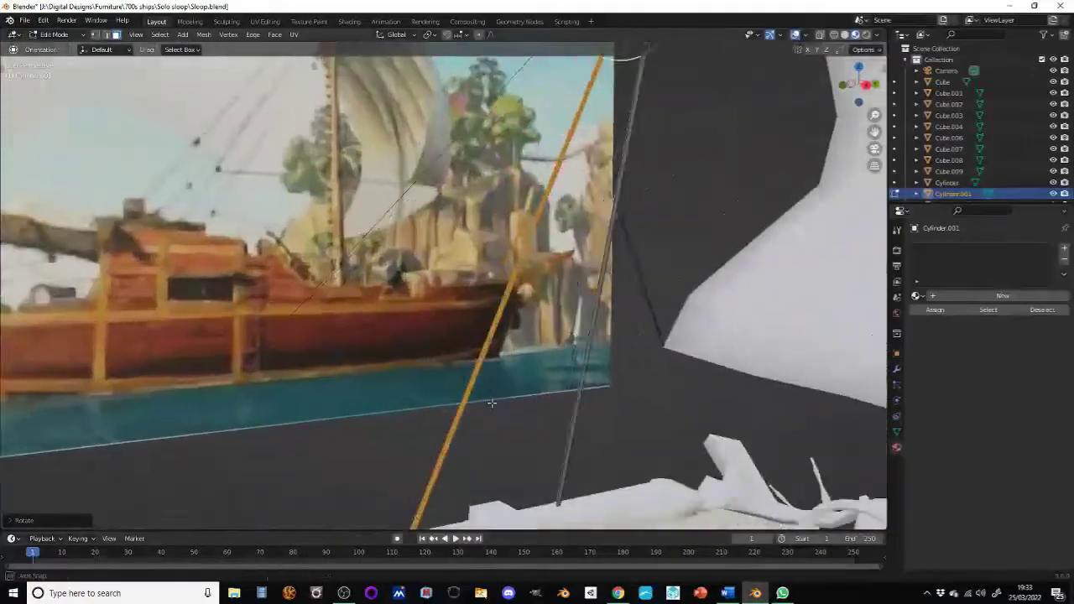
# Add an edge loop to the rod and stand it upright beside the deck near the stern.
pyautogui.press('g')
pyautogui.press('g')
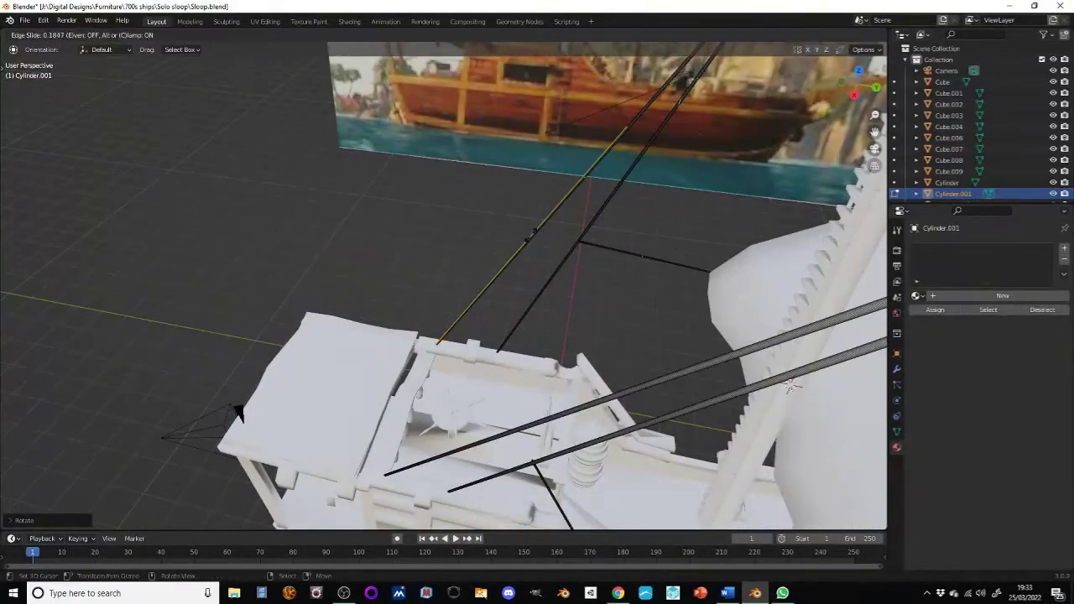
pyautogui.click(463, 336)
pyautogui.moveTo(463, 336); pyautogui.dragTo(532, 287, button='middle')
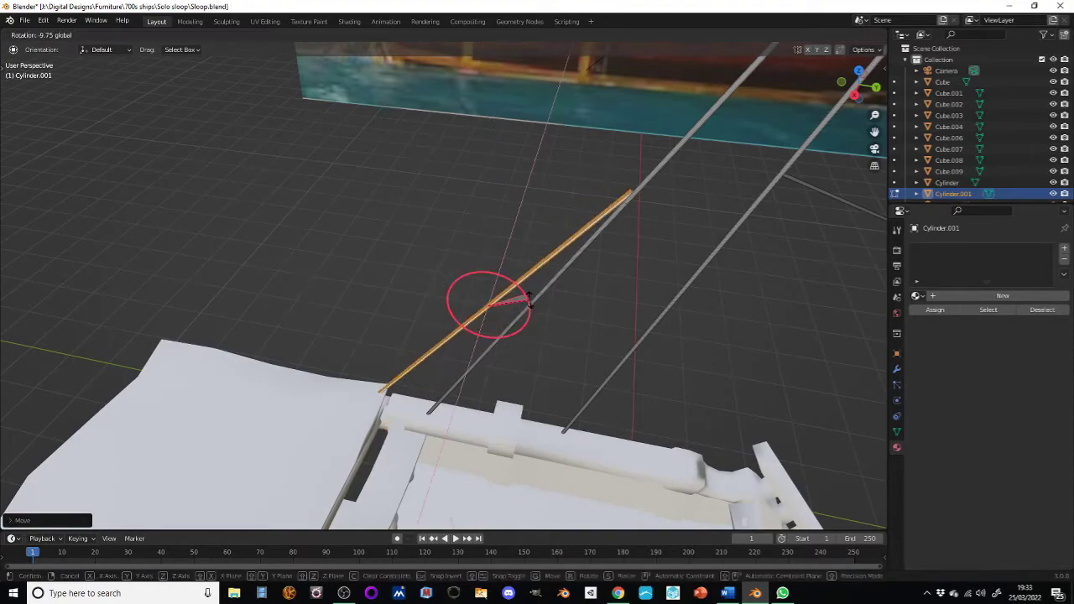
pyautogui.click(578, 321)
pyautogui.click(546, 289)
pyautogui.moveTo(545, 290); pyautogui.dragTo(96, 52, button='middle')
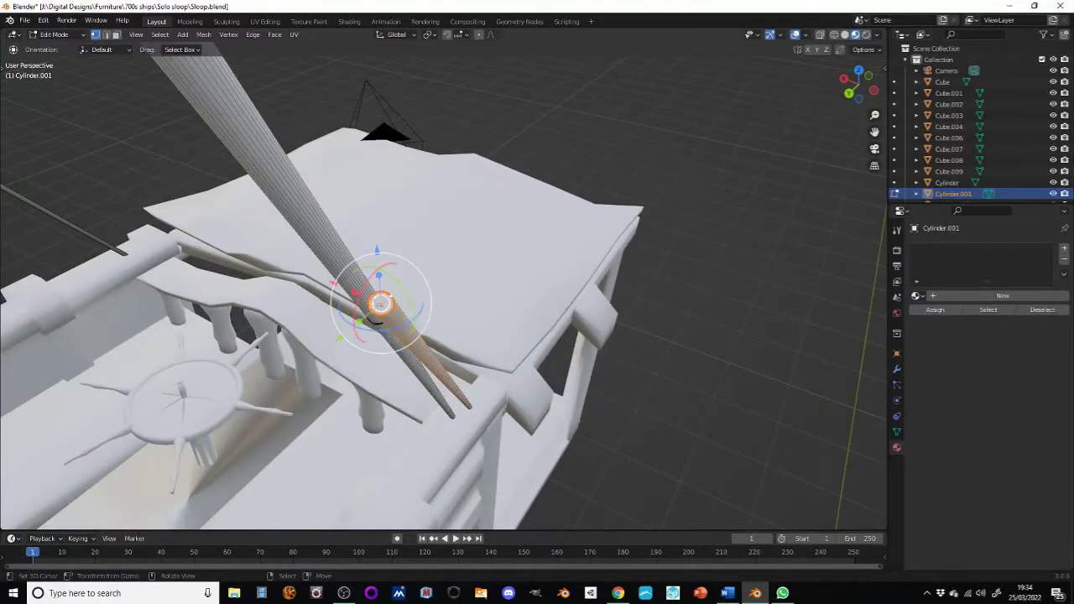
pyautogui.click(305, 263)
pyautogui.moveTo(305, 264); pyautogui.dragTo(493, 431, button='middle')
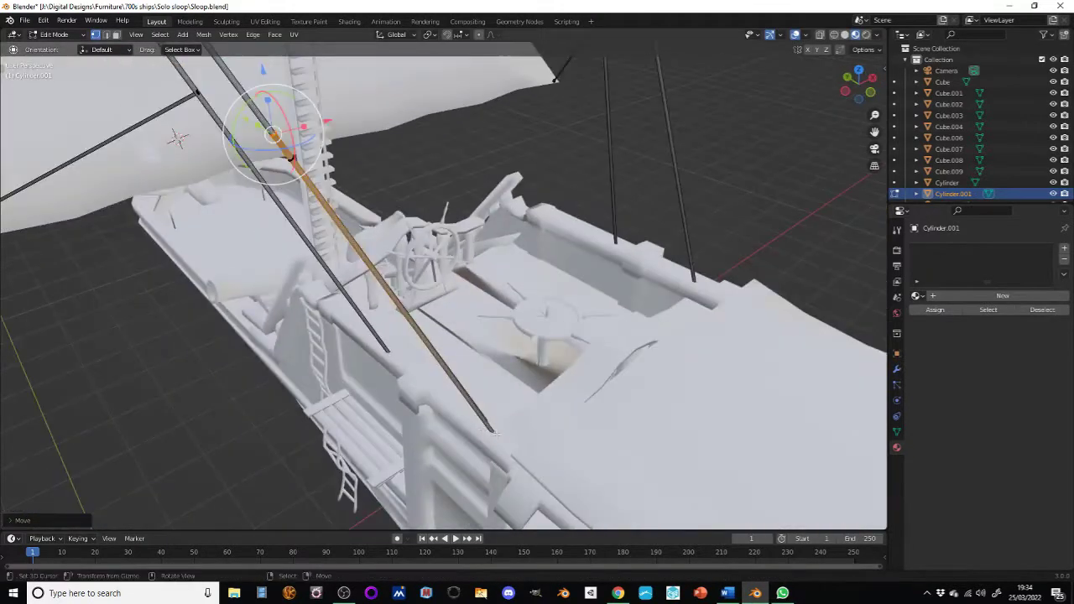
pyautogui.moveTo(544, 394)
pyautogui.mouseDown(button='middle')
pyautogui.moveTo(394, 318)
pyautogui.moveTo(407, 340)
pyautogui.mouseUp(button='middle')
pyautogui.press('g')
pyautogui.click(395, 319)
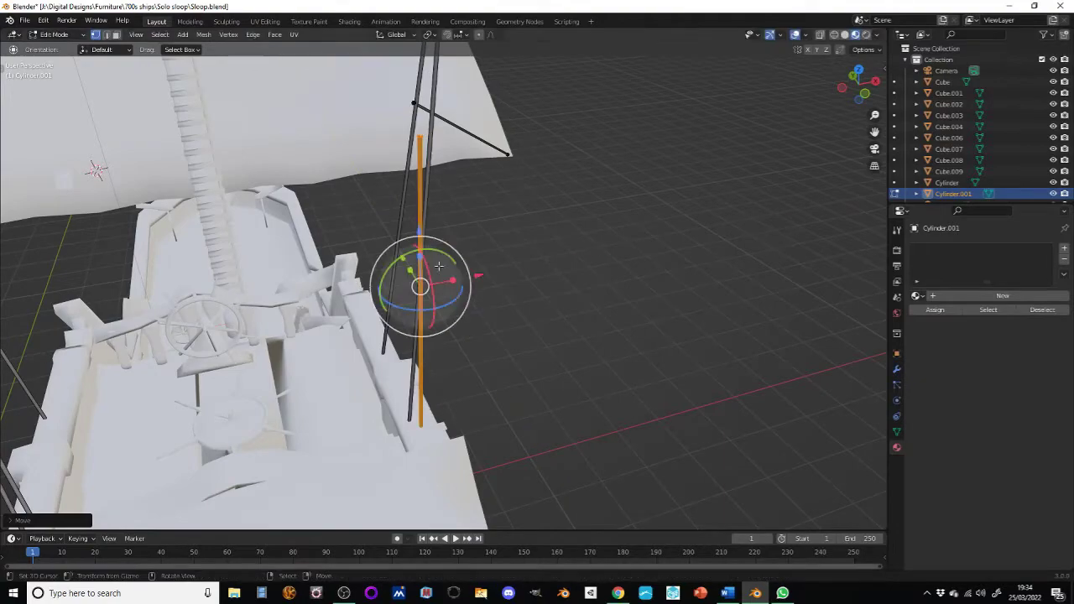
# Rotate the rod upright, then add another cylinder rod and move it into position.
pyautogui.moveTo(438, 265); pyautogui.dragTo(479, 269)
pyautogui.moveTo(479, 268)
pyautogui.mouseDown(button='middle')
pyautogui.moveTo(532, 319)
pyautogui.moveTo(439, 326)
pyautogui.moveTo(459, 361)
pyautogui.moveTo(365, 359)
pyautogui.mouseUp(button='middle')
pyautogui.click(482, 338)
pyautogui.click(201, 104)
pyautogui.press('r')
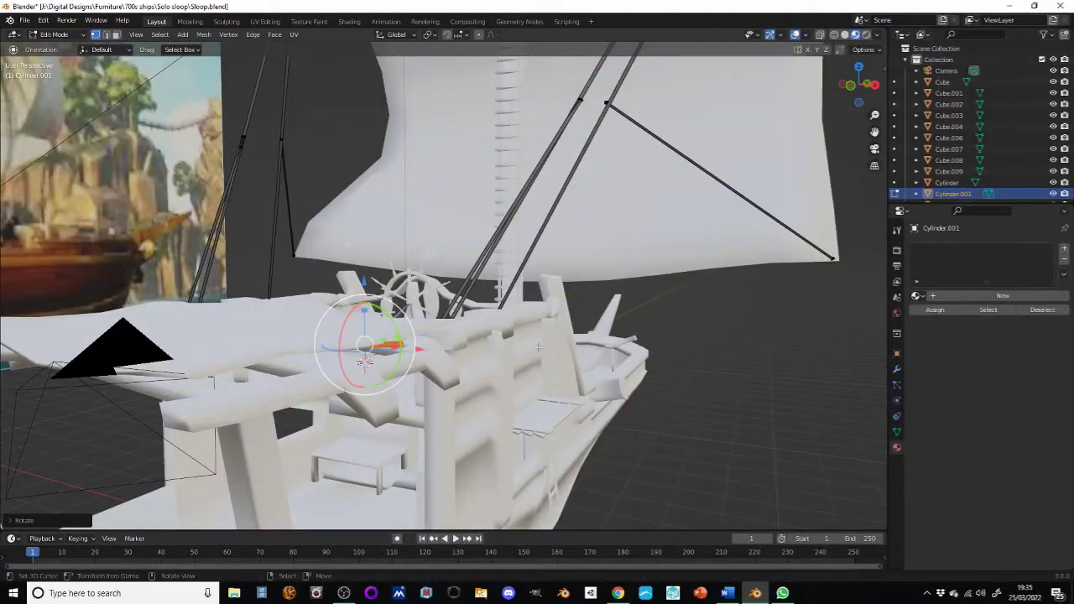
pyautogui.moveTo(538, 347); pyautogui.dragTo(377, 312, button='middle')
pyautogui.press('g')
pyautogui.click(395, 317)
pyautogui.press('g')
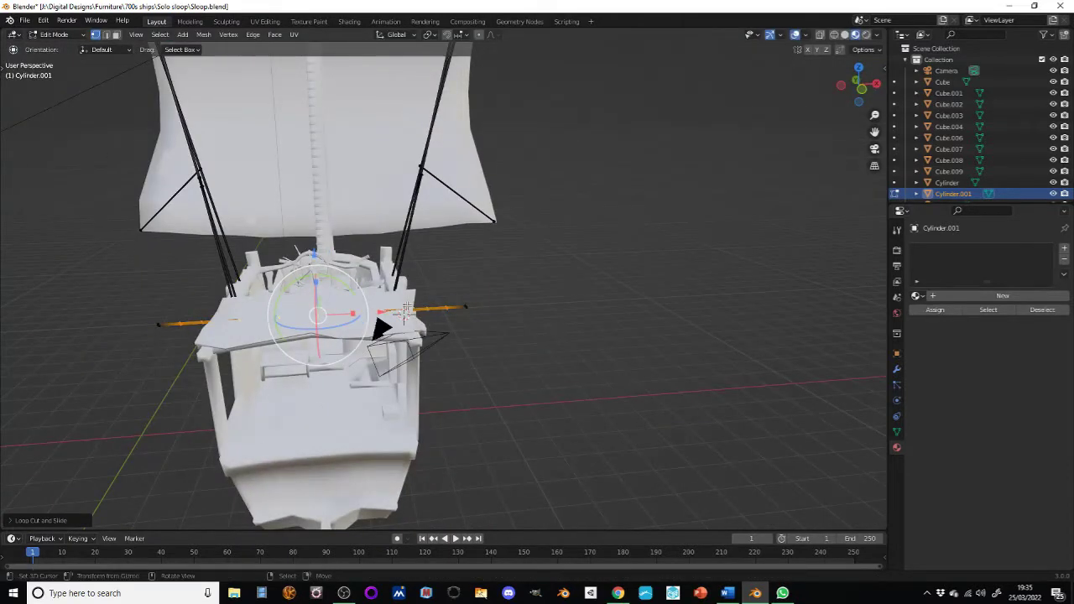
# Slide the connected rod along the X axis and rotate it into place.
pyautogui.moveTo(378, 325)
pyautogui.mouseDown(button='middle')
pyautogui.moveTo(395, 271)
pyautogui.moveTo(402, 300)
pyautogui.moveTo(508, 300)
pyautogui.moveTo(455, 55)
pyautogui.mouseUp(button='middle')
pyautogui.press('g')
pyautogui.press('x')
pyautogui.click(397, 290)
pyautogui.hotkey('ctrl', 'l')
pyautogui.click(506, 299)
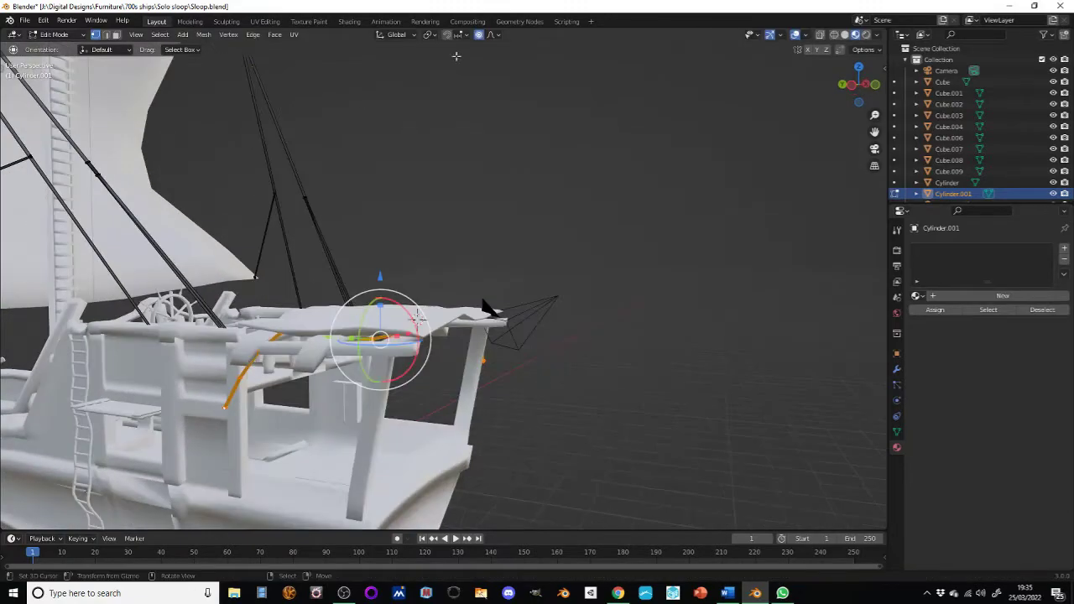
pyautogui.moveTo(418, 316)
pyautogui.mouseDown(button='middle')
pyautogui.moveTo(355, 300)
pyautogui.moveTo(378, 314)
pyautogui.moveTo(495, 333)
pyautogui.moveTo(336, 335)
pyautogui.mouseUp(button='middle')
# Copy the rod, move the copy along global X, and return to Object Mode.
pyautogui.hotkey('ctrl', 'z')
pyautogui.click(397, 317)
pyautogui.press('g')
pyautogui.press('x')
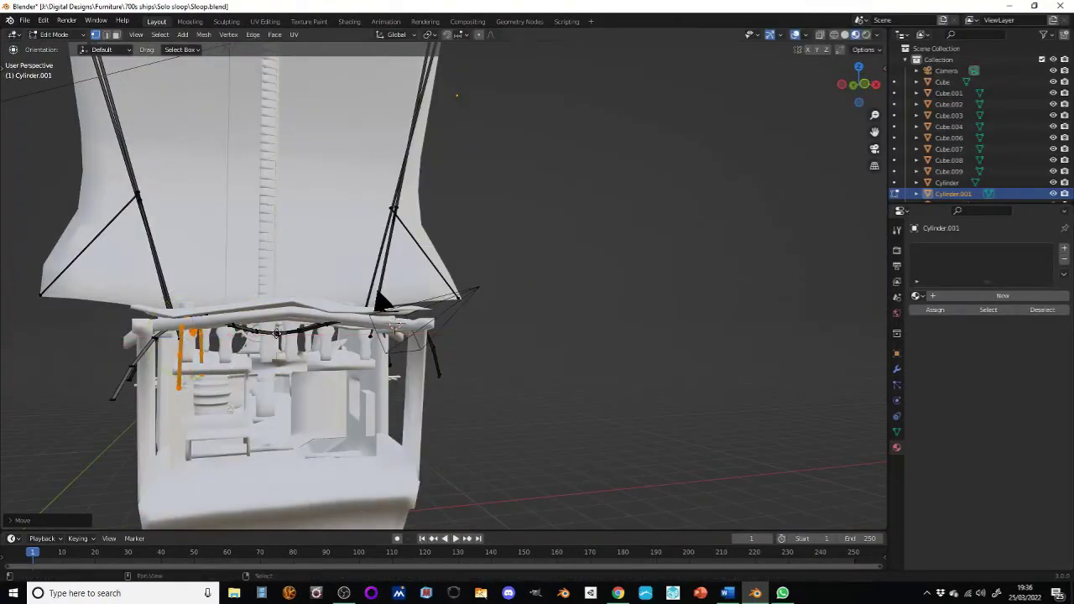
pyautogui.moveTo(507, 353); pyautogui.dragTo(432, 349, button='middle')
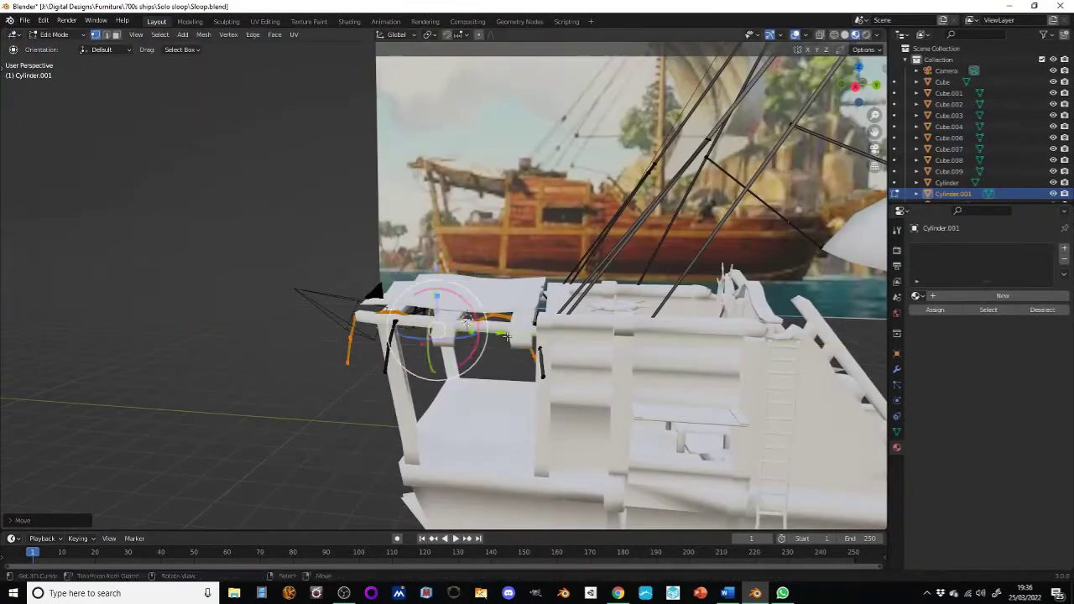
pyautogui.moveTo(506, 335); pyautogui.dragTo(419, 352, button='middle')
pyautogui.click(54, 34)
pyautogui.click(50, 60)
# Add a cylinder beside the rigging and scale it down into a flat disc.
pyautogui.scroll(5, 780, 265)
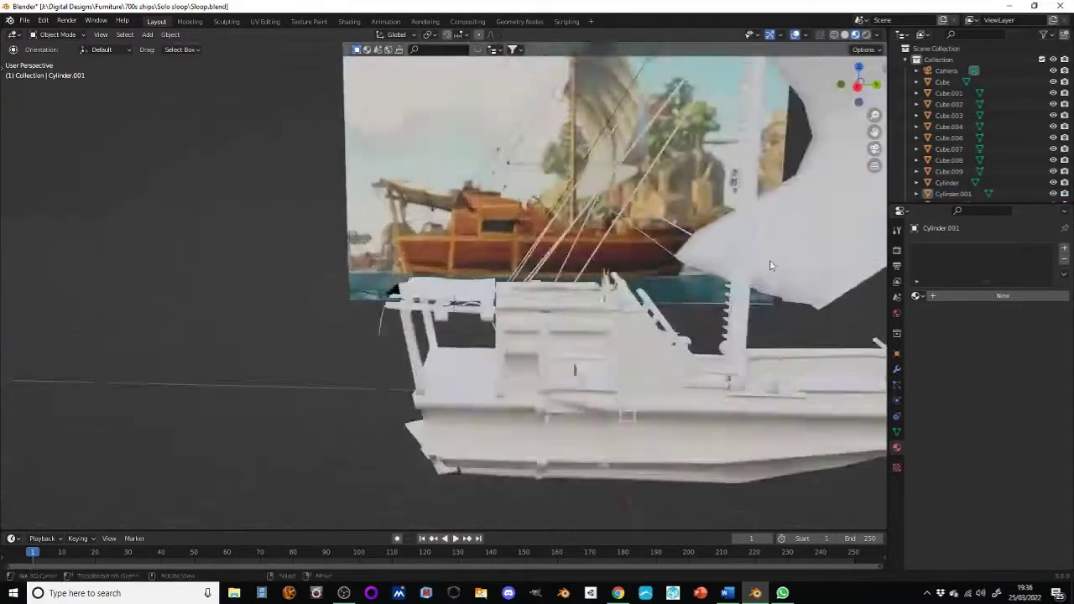
pyautogui.moveTo(771, 265); pyautogui.dragTo(483, 350, button='middle')
pyautogui.scroll(2, 482, 350)
pyautogui.click(147, 34)
pyautogui.click(268, 109)
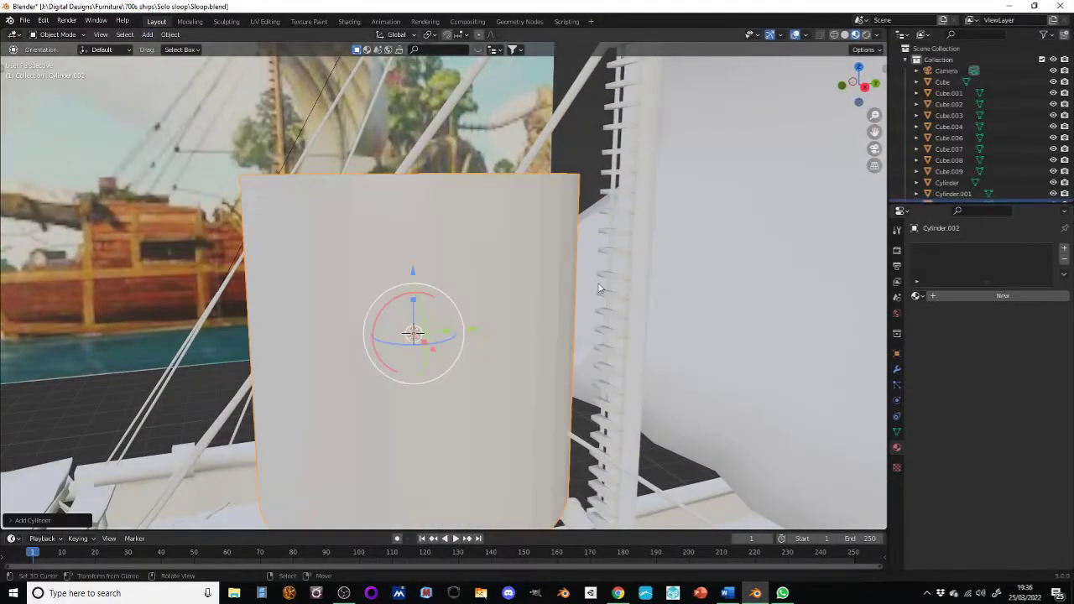
pyautogui.press('s')
pyautogui.click(459, 325)
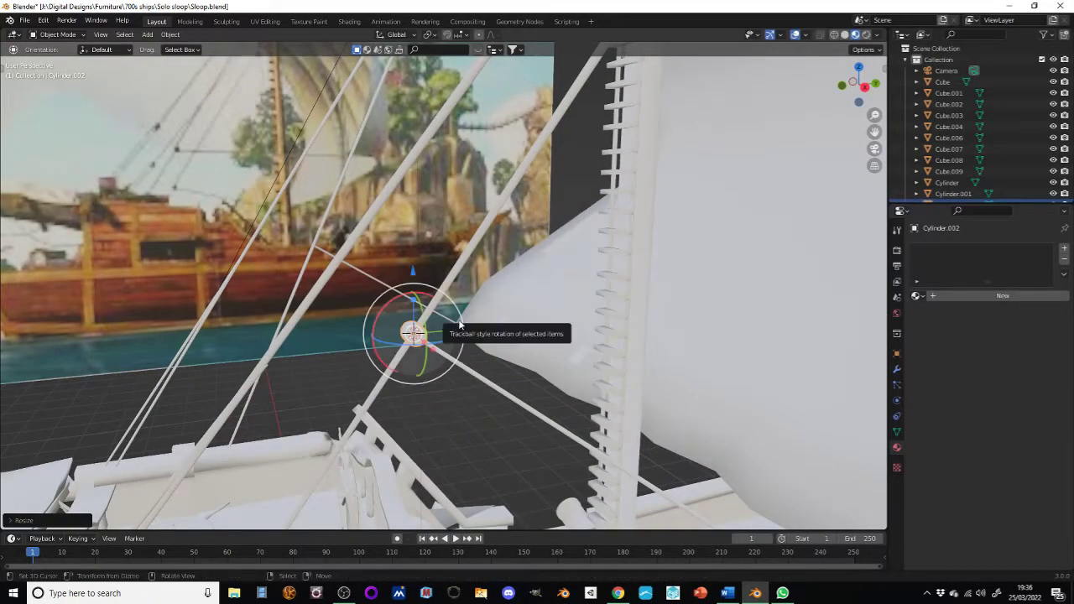
pyautogui.moveTo(460, 325)
pyautogui.mouseDown(button='middle')
pyautogui.moveTo(405, 369)
pyautogui.moveTo(223, 299)
pyautogui.mouseUp(button='middle')
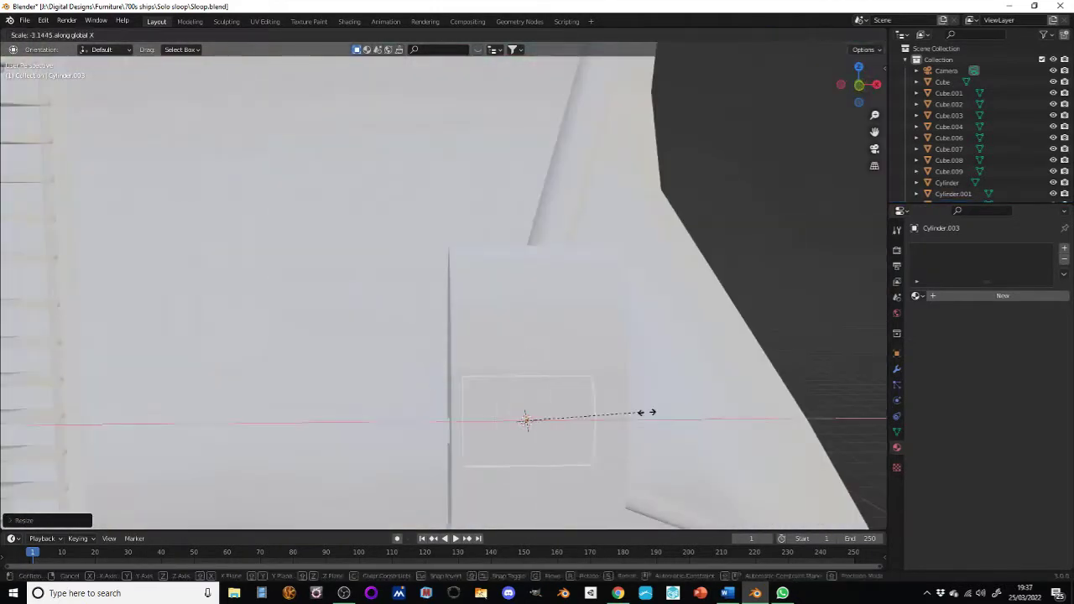
pyautogui.click(642, 410)
pyautogui.moveTo(642, 410); pyautogui.dragTo(282, 289, button='middle')
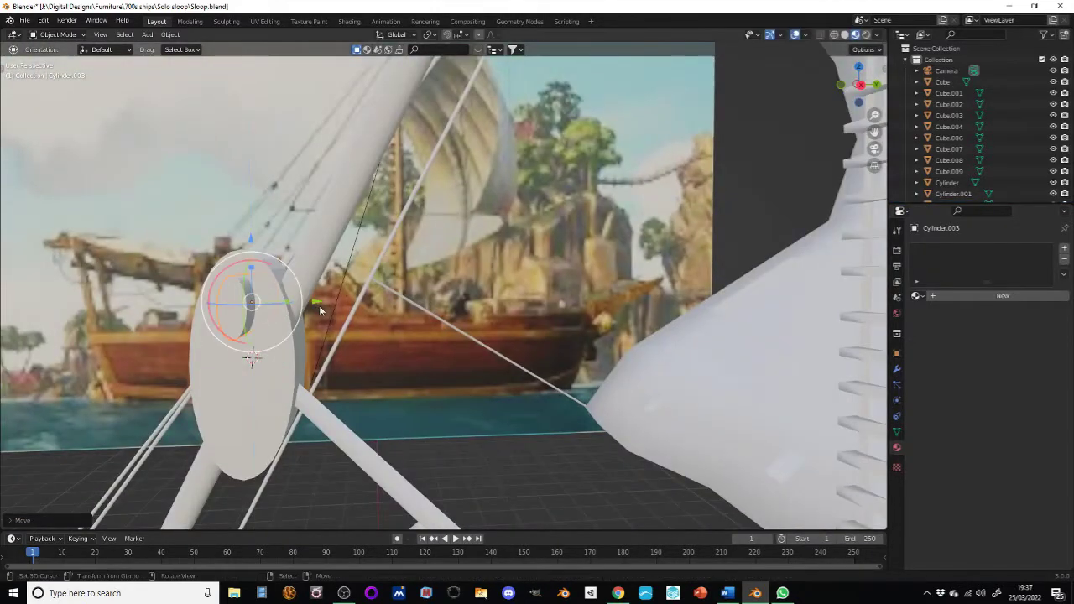
# Cut the disc with a Boolean modifier using the cutter cylinders, then delete the cutters.
pyautogui.click(57, 60)
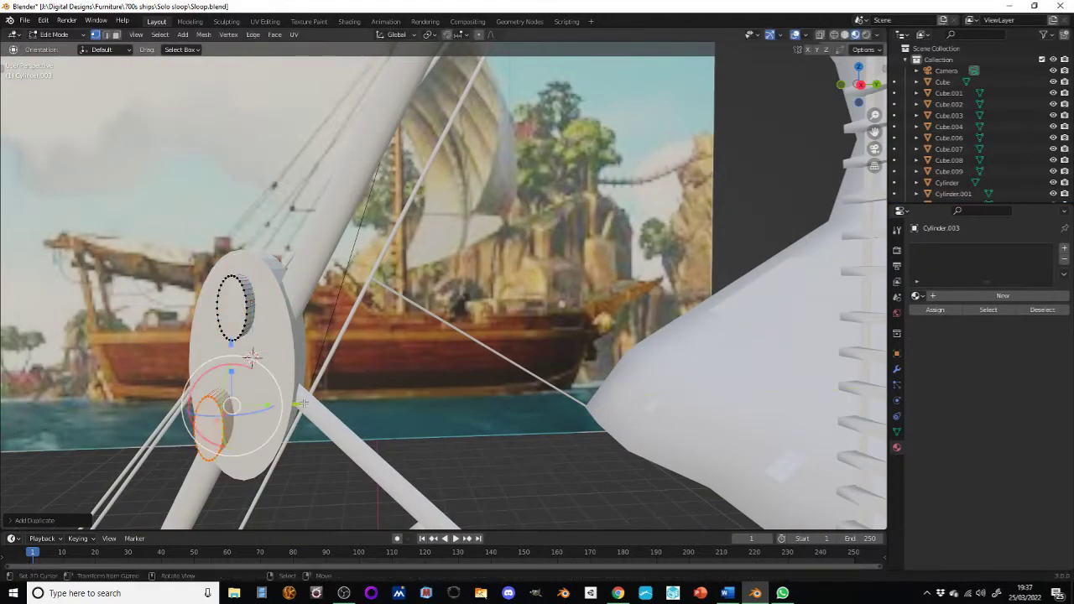
pyautogui.press('Tab')
pyautogui.click(896, 369)
pyautogui.click(929, 248)
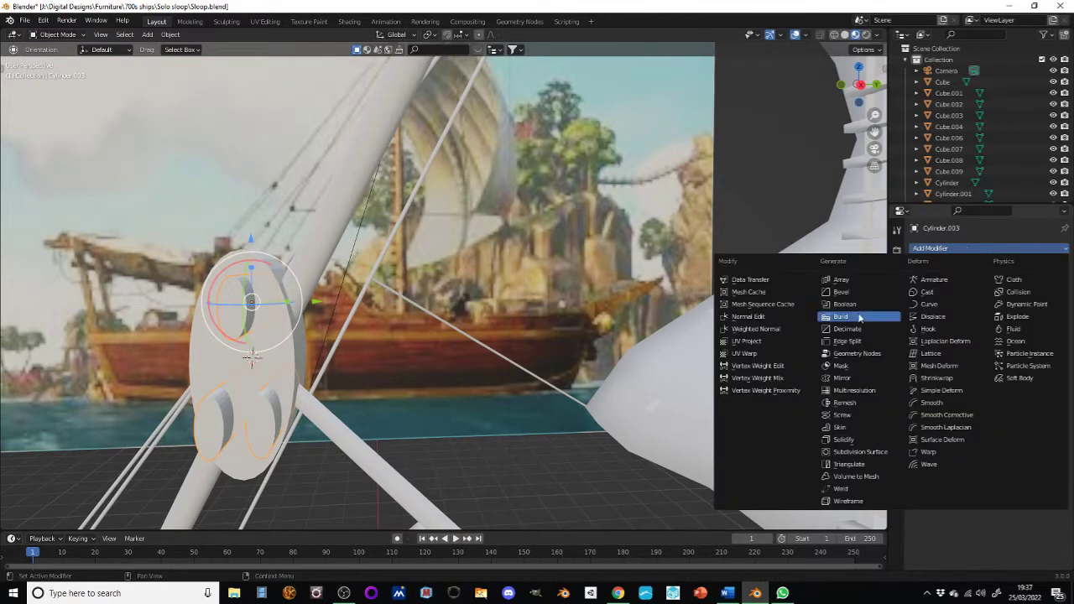
pyautogui.click(856, 314)
pyautogui.click(1047, 311)
pyautogui.click(1037, 267)
pyautogui.click(990, 286)
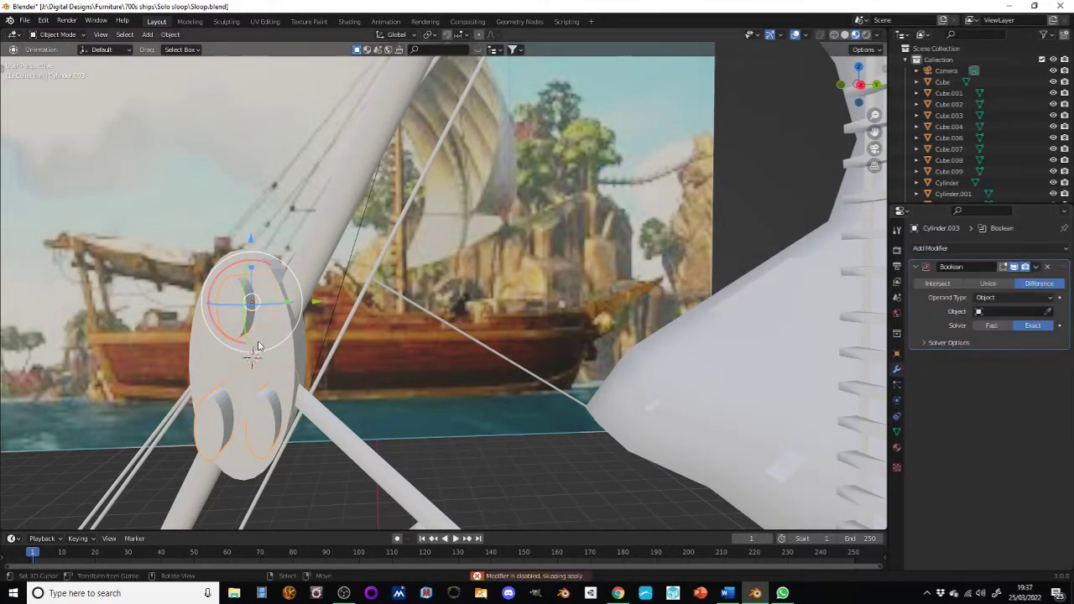
pyautogui.press('Delete')
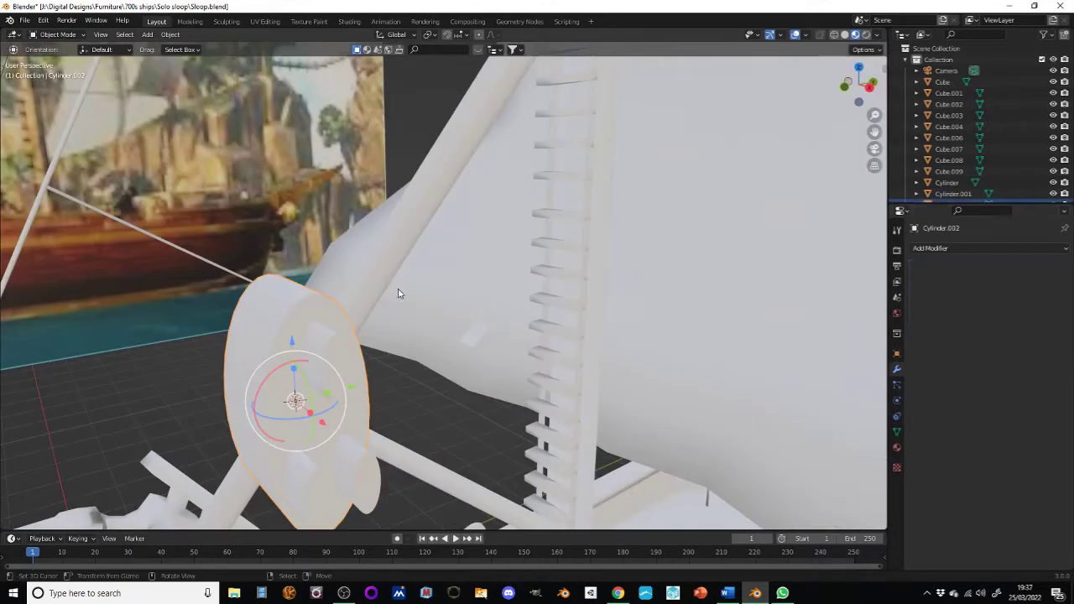
# Add and apply another Boolean modifier to punch the round holes through the disc.
pyautogui.click(930, 248)
pyautogui.click(843, 311)
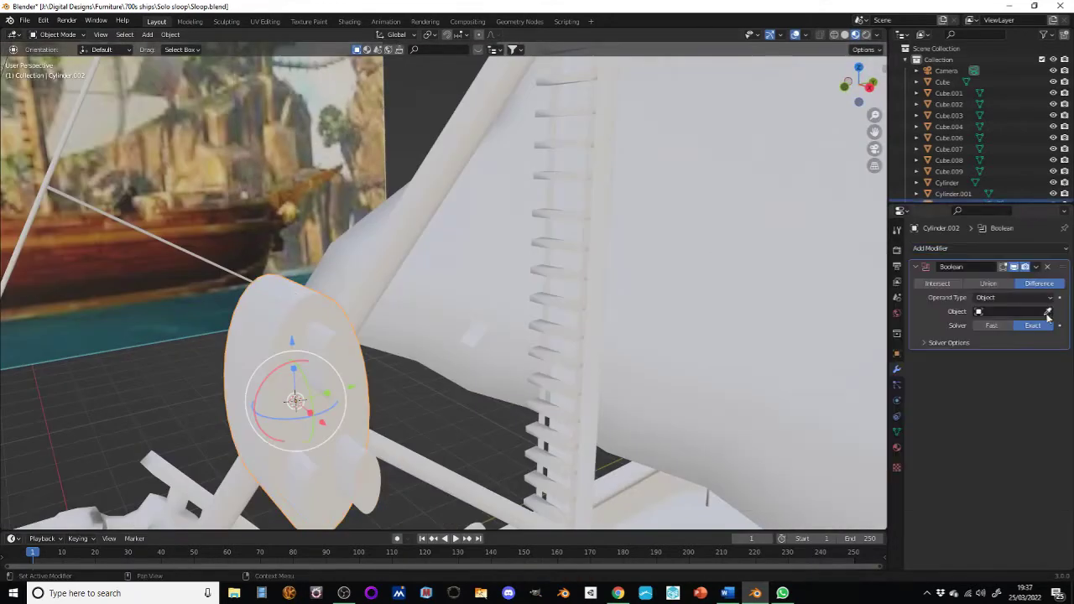
pyautogui.click(989, 281)
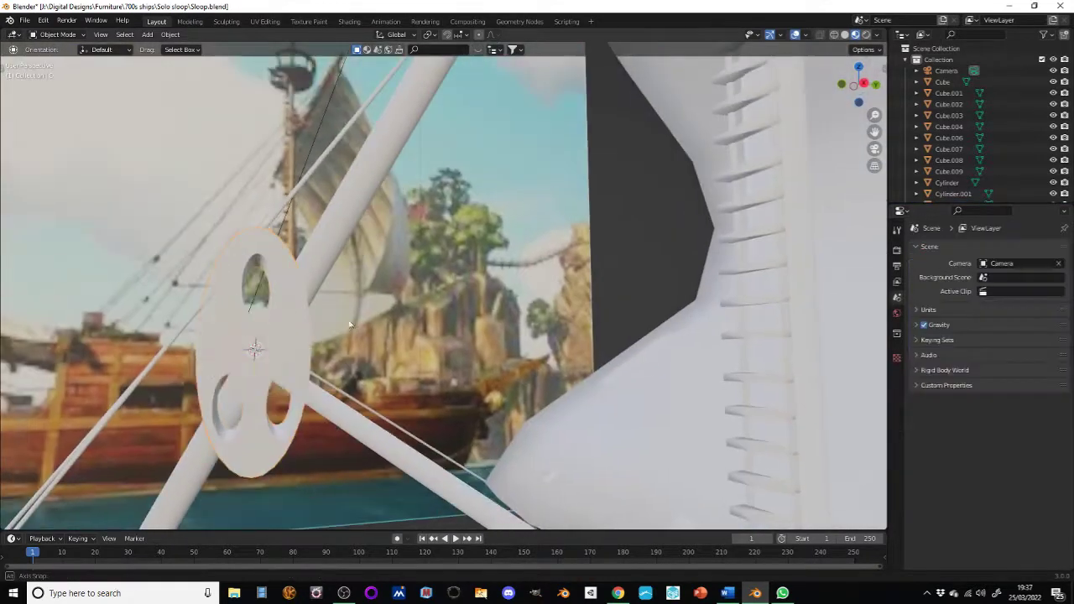
# Position the pulley block, then duplicate it, resize the copy and tilt it along a rope.
pyautogui.moveTo(281, 325)
pyautogui.mouseDown(button='middle')
pyautogui.moveTo(515, 375)
pyautogui.moveTo(461, 325)
pyautogui.mouseUp(button='middle')
pyautogui.click(421, 482)
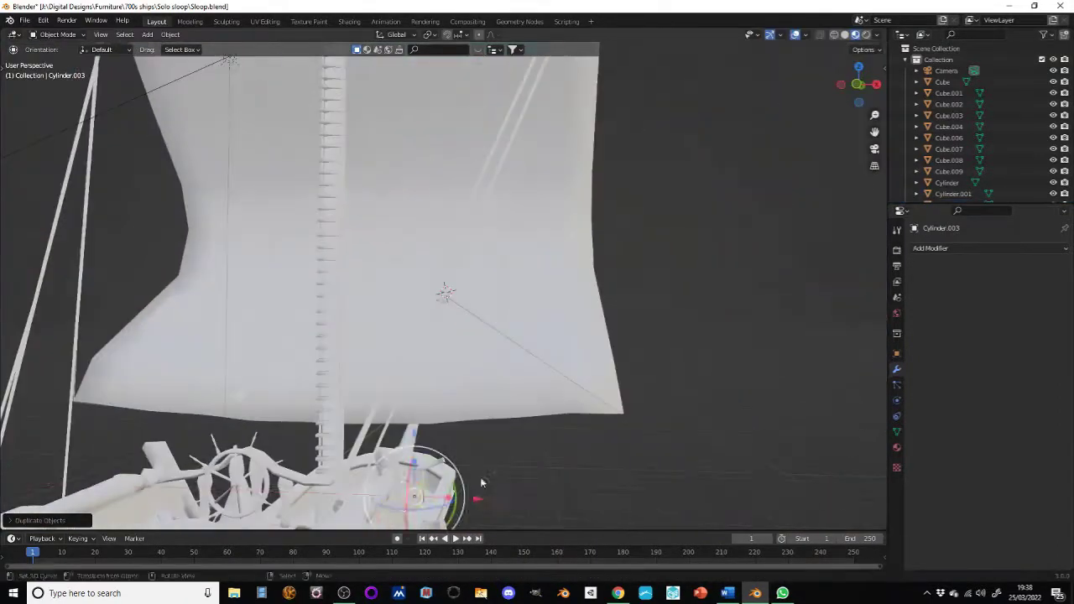
pyautogui.moveTo(480, 476)
pyautogui.mouseDown(button='middle')
pyautogui.moveTo(375, 467)
pyautogui.moveTo(503, 419)
pyautogui.mouseUp(button='middle')
pyautogui.hotkey('shift', 'd')
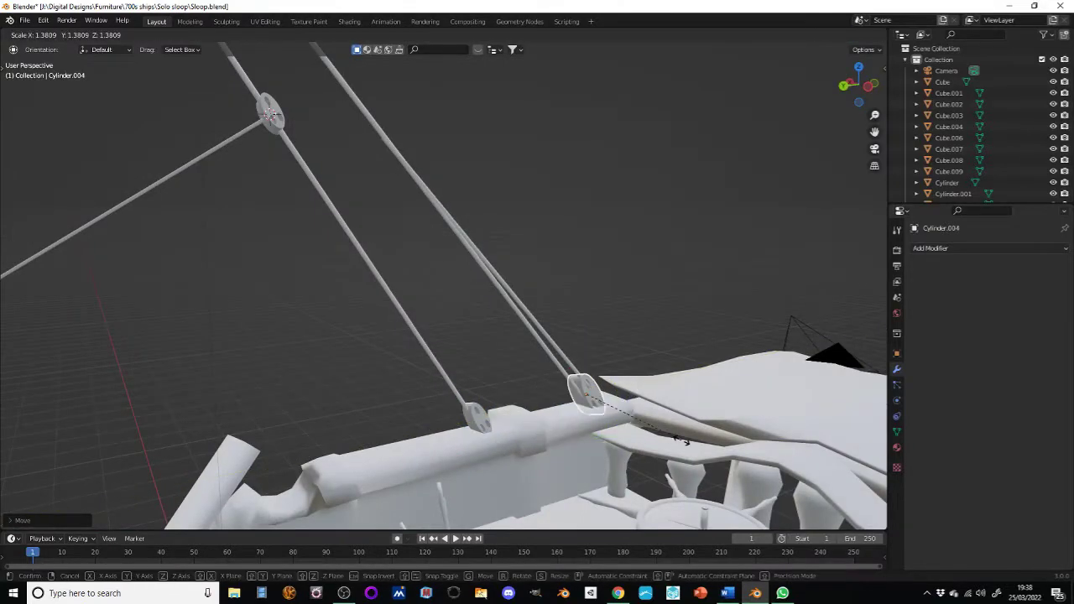
pyautogui.click(681, 438)
pyautogui.moveTo(681, 438)
pyautogui.mouseDown(button='middle')
pyautogui.moveTo(637, 431)
pyautogui.moveTo(621, 383)
pyautogui.mouseUp(button='middle')
pyautogui.moveTo(656, 376); pyautogui.dragTo(645, 363)
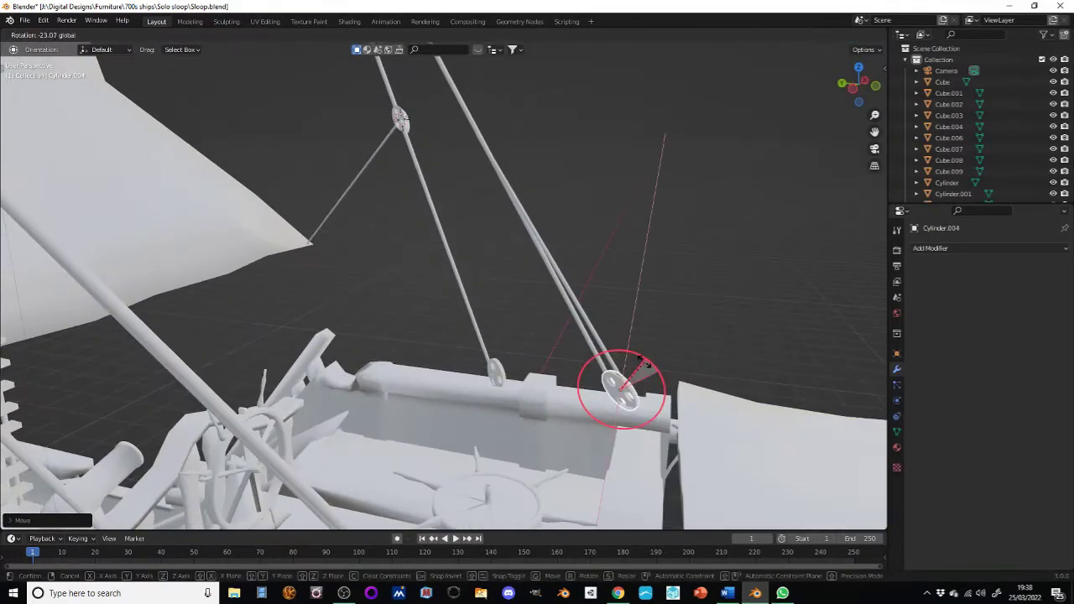
pyautogui.click(644, 362)
# Rotate and place further pulley-block copies onto other rigging lines around the sloop.
pyautogui.moveTo(644, 363)
pyautogui.mouseDown(button='middle')
pyautogui.moveTo(352, 470)
pyautogui.moveTo(394, 431)
pyautogui.moveTo(218, 417)
pyautogui.moveTo(527, 451)
pyautogui.moveTo(498, 421)
pyautogui.mouseUp(button='middle')
pyautogui.click(192, 410)
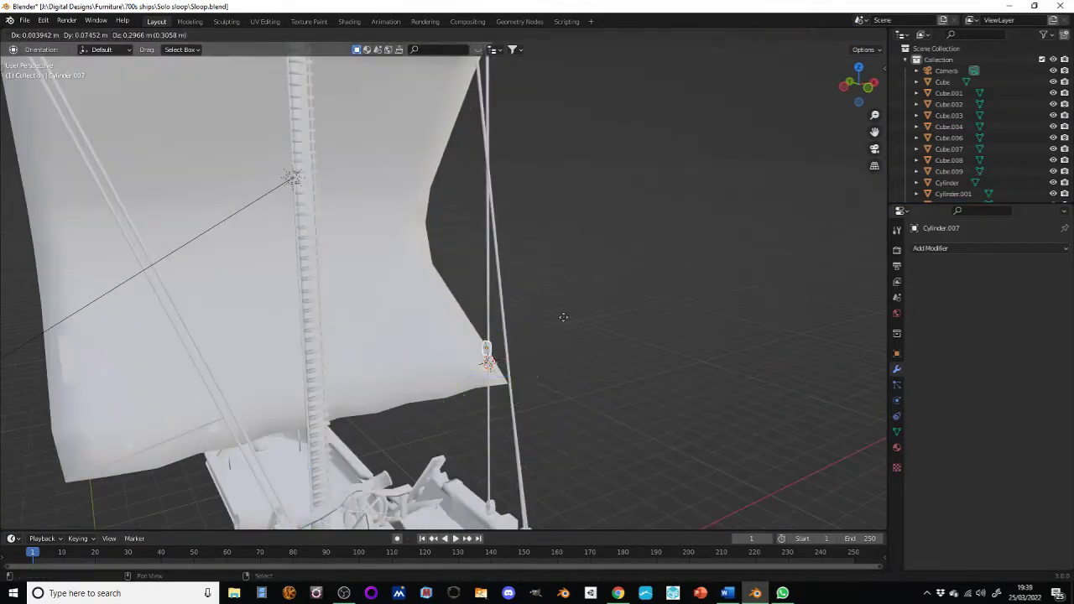
pyautogui.click(281, 399)
pyautogui.moveTo(281, 399)
pyautogui.mouseDown(button='middle')
pyautogui.moveTo(434, 362)
pyautogui.moveTo(501, 366)
pyautogui.moveTo(275, 399)
pyautogui.mouseUp(button='middle')
pyautogui.click(197, 408)
pyautogui.moveTo(197, 408)
pyautogui.mouseDown(button='middle')
pyautogui.moveTo(422, 346)
pyautogui.moveTo(557, 361)
pyautogui.moveTo(769, 348)
pyautogui.moveTo(494, 275)
pyautogui.mouseUp(button='middle')
pyautogui.scroll(3, 494, 274)
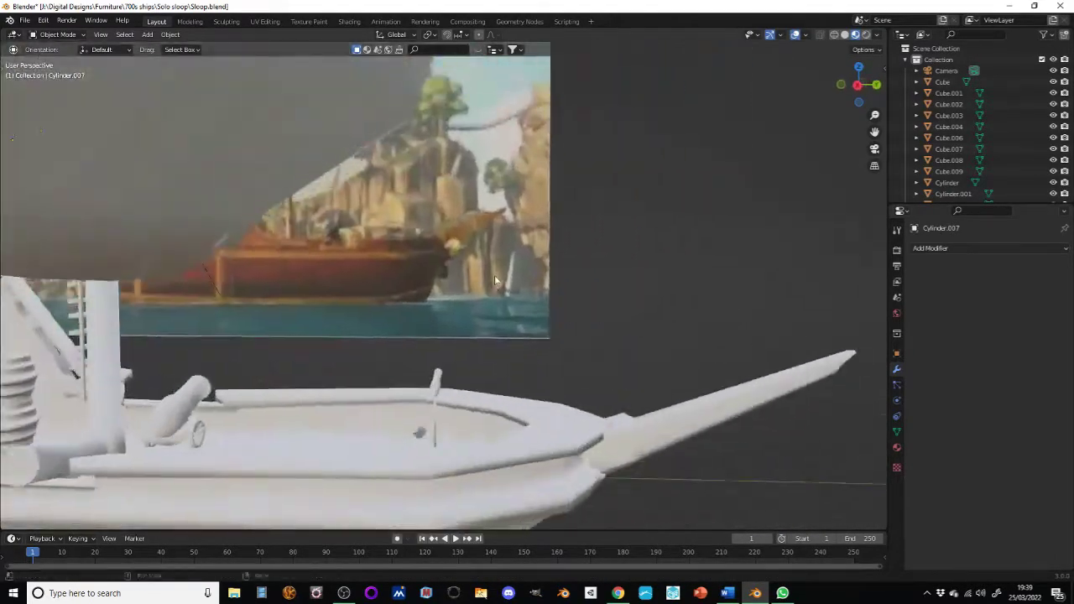
pyautogui.scroll(2, 465, 352)
# Add a small cube at the 3D cursor on the bow deck.
pyautogui.scroll(2, 478, 320)
pyautogui.keyDown('shift'); pyautogui.rightClick(479, 321); pyautogui.keyUp('shift')
pyautogui.click(147, 34)
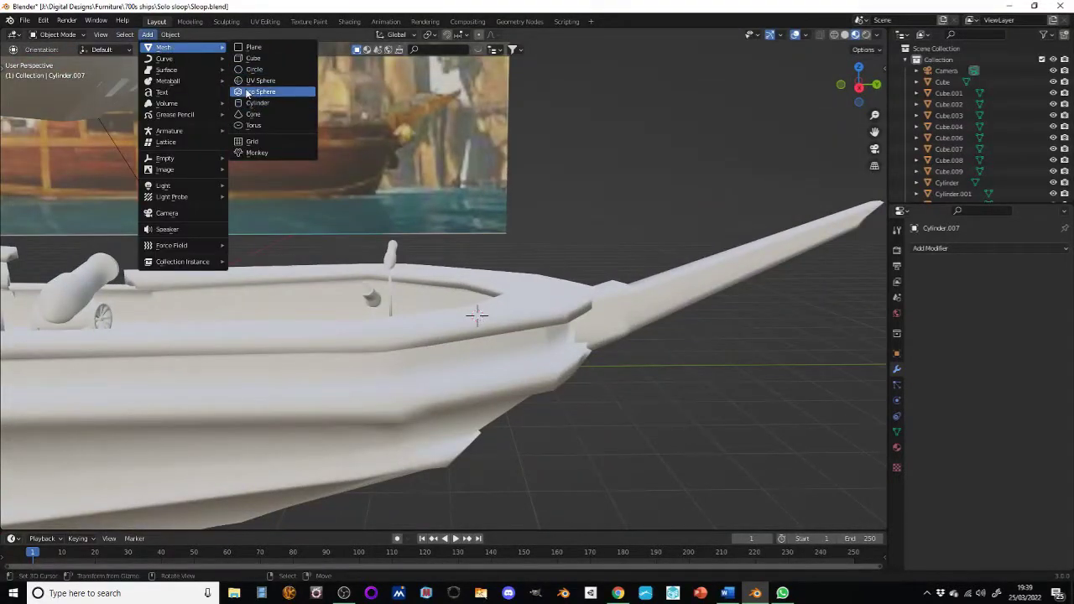
pyautogui.click(252, 58)
pyautogui.moveTo(479, 311); pyautogui.dragTo(479, 277)
pyautogui.scroll(4, 434, 367)
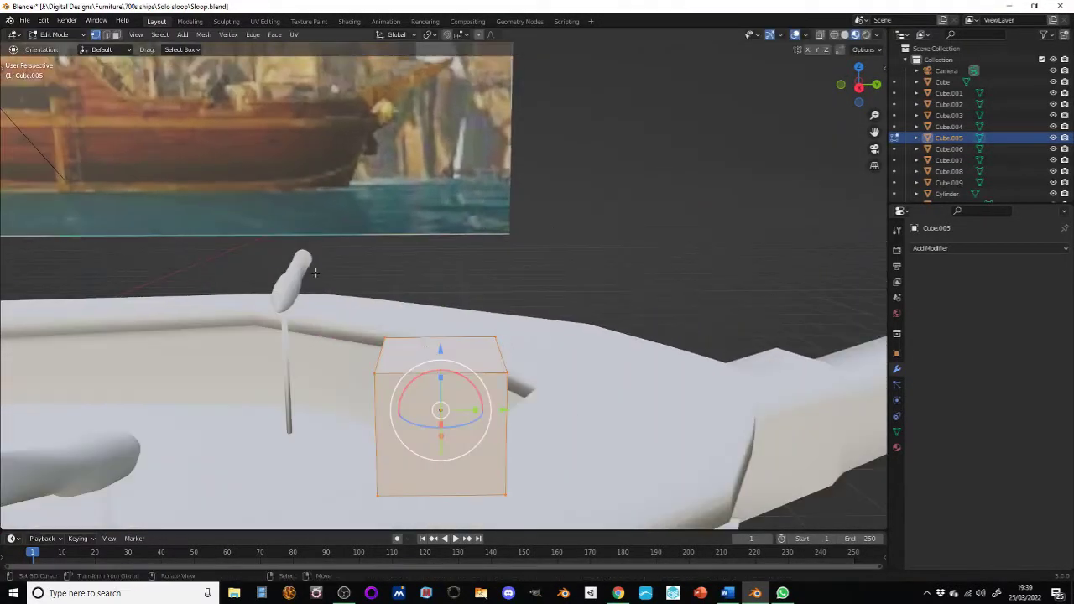
# Scale the cube's top loop to a point and slide edge loops to shape the lantern.
pyautogui.moveTo(440, 349)
pyautogui.mouseDown(button='middle')
pyautogui.moveTo(719, 287)
pyautogui.moveTo(464, 521)
pyautogui.mouseUp(button='middle')
pyautogui.press('s')
pyautogui.click(719, 287)
pyautogui.click(421, 400)
pyautogui.moveTo(421, 400); pyautogui.dragTo(535, 382, button='middle')
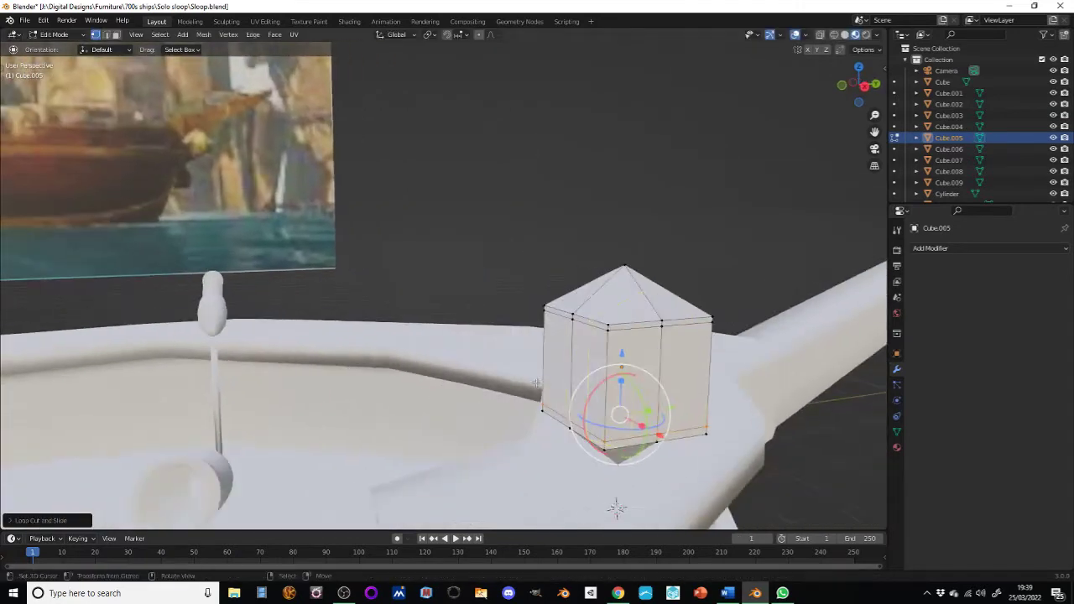
pyautogui.click(558, 306)
pyautogui.moveTo(558, 306); pyautogui.dragTo(215, 378, button='middle')
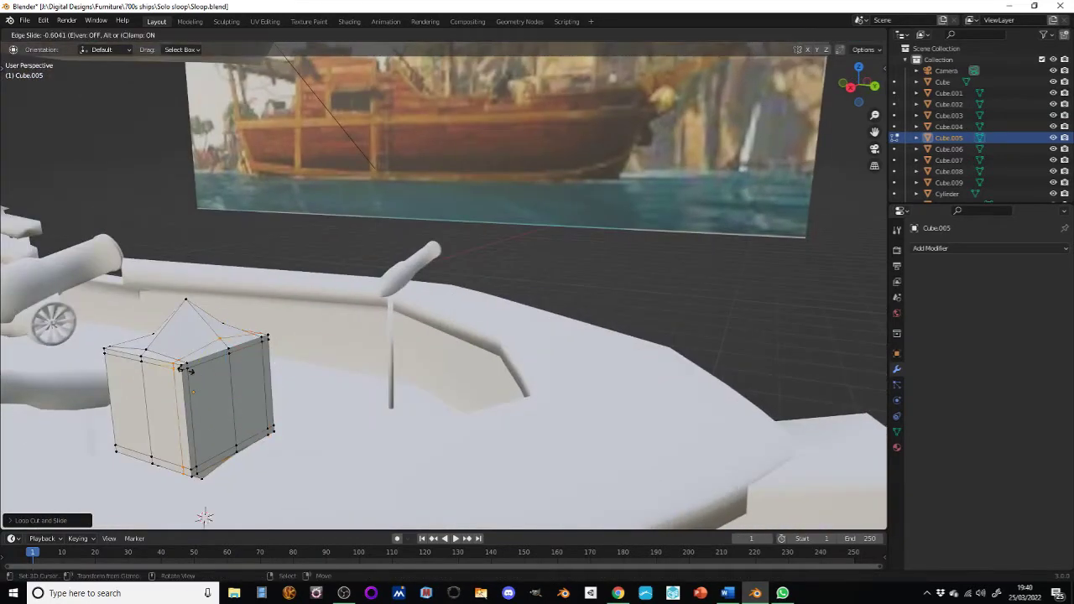
pyautogui.click(107, 352)
# Add another loop cut and resize it to refine the lantern's profile.
pyautogui.hotkey('ctrl', 'r')
pyautogui.moveTo(107, 353)
pyautogui.mouseDown(button='middle')
pyautogui.moveTo(257, 310)
pyautogui.moveTo(513, 301)
pyautogui.mouseUp(button='middle')
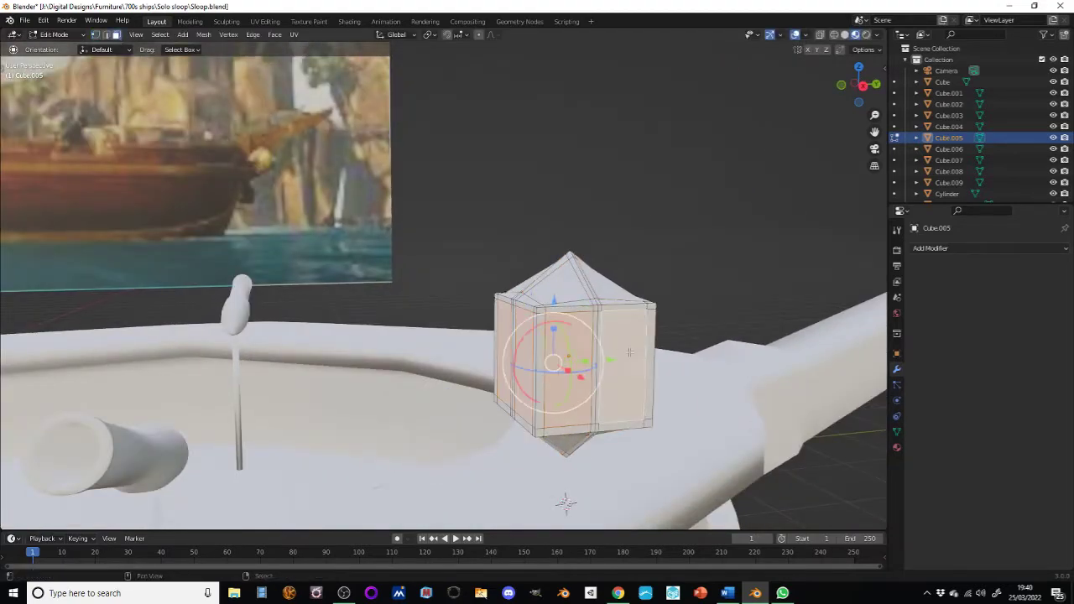
pyautogui.moveTo(629, 352)
pyautogui.mouseDown(button='middle')
pyautogui.moveTo(639, 321)
pyautogui.moveTo(582, 307)
pyautogui.moveTo(388, 343)
pyautogui.moveTo(605, 305)
pyautogui.moveTo(617, 331)
pyautogui.mouseUp(button='middle')
pyautogui.press('s')
pyautogui.click(546, 328)
pyautogui.moveTo(617, 332); pyautogui.dragTo(621, 335)
pyautogui.scroll(-5, 621, 335)
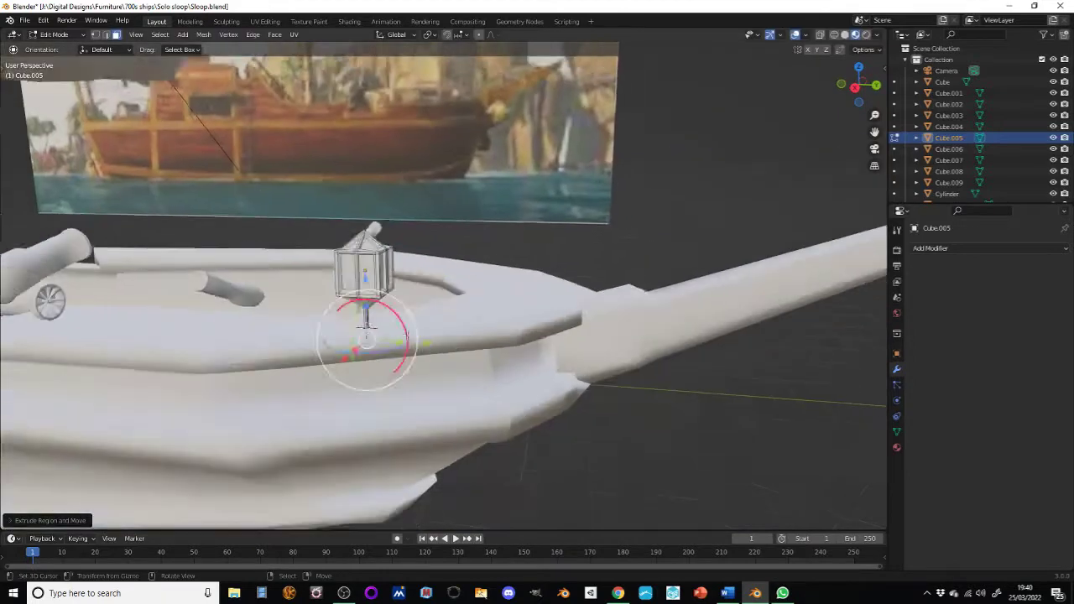
# Subdivide the lantern's edges and smooth its vertices to round it off.
pyautogui.click(254, 35)
pyautogui.click(273, 126)
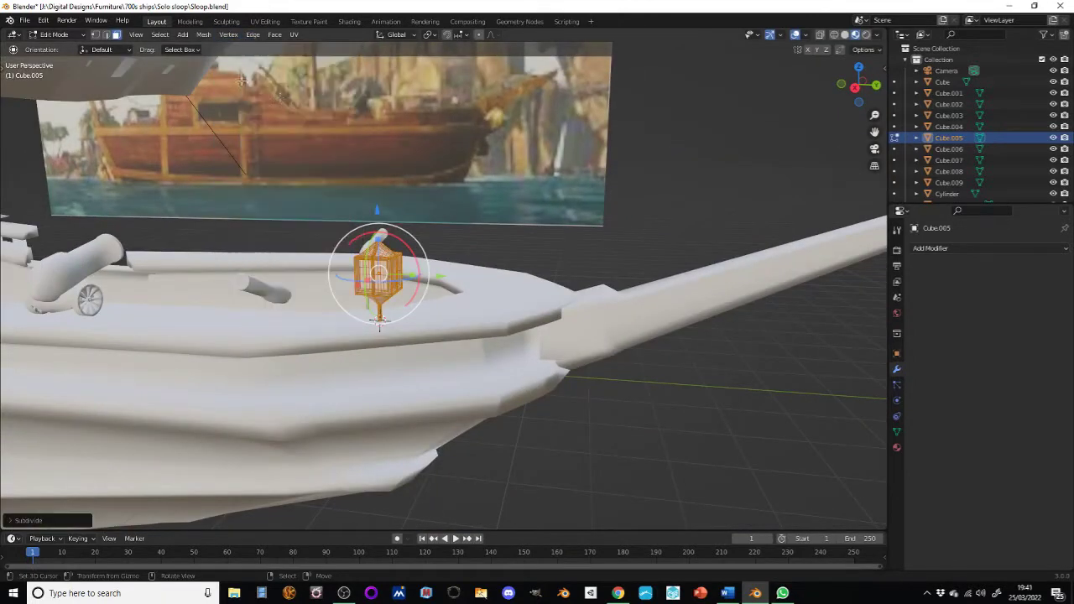
pyautogui.click(228, 34)
pyautogui.click(268, 173)
pyautogui.click(229, 34)
pyautogui.click(225, 36)
pyautogui.moveTo(453, 268); pyautogui.dragTo(463, 263, button='middle')
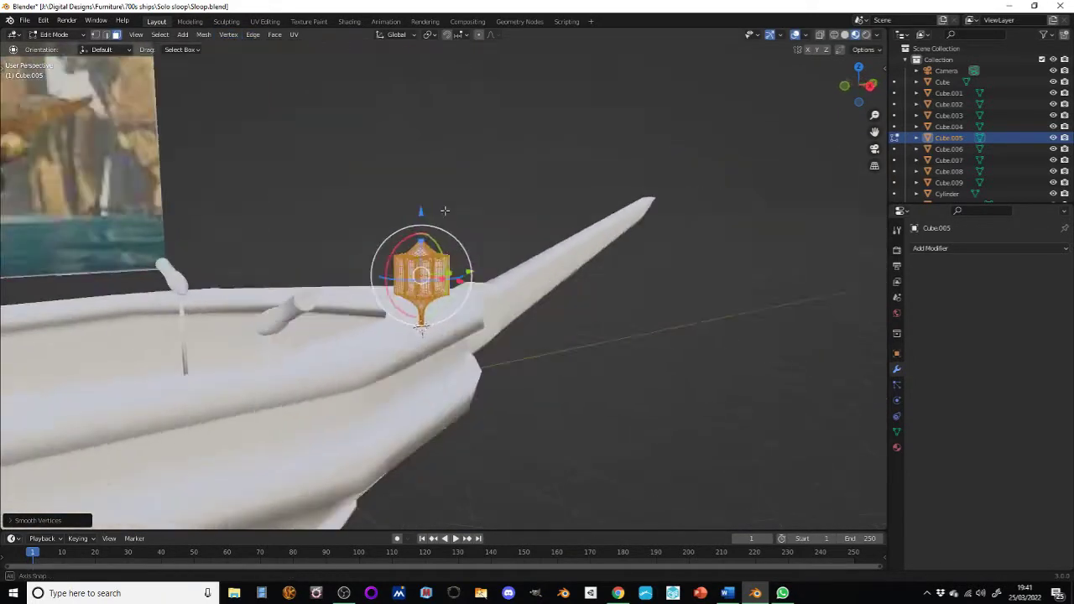
pyautogui.click(463, 255)
# Move the lantern along X and scale part of it with soft falloff.
pyautogui.press('Tab')
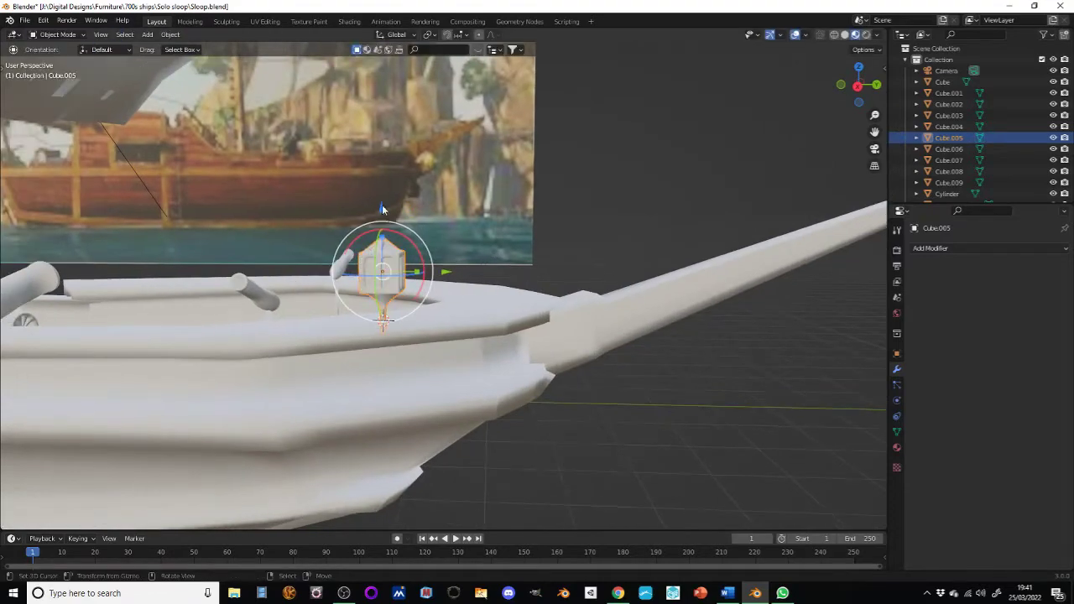
pyautogui.moveTo(382, 204); pyautogui.dragTo(563, 251, button='middle')
pyautogui.press('g')
pyautogui.press('x')
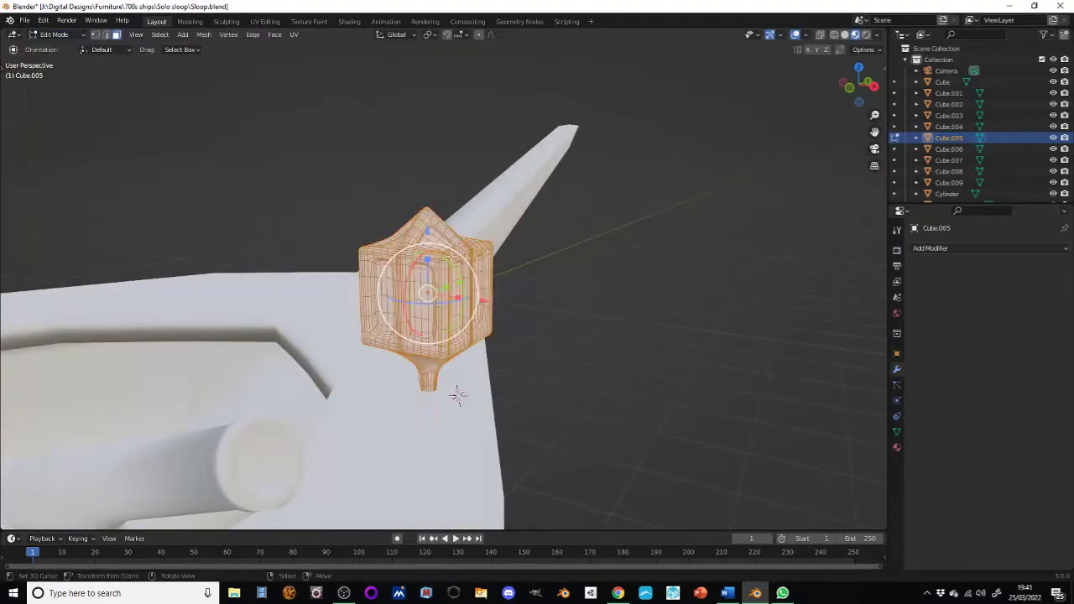
pyautogui.click(457, 395)
pyautogui.moveTo(457, 395); pyautogui.dragTo(579, 343, button='middle')
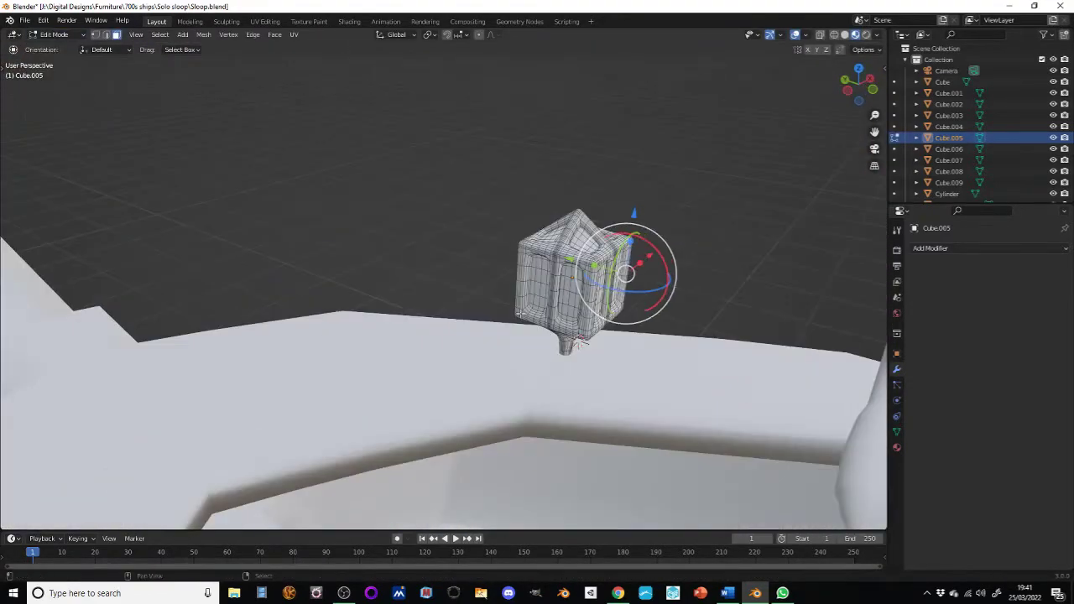
pyautogui.press('s')
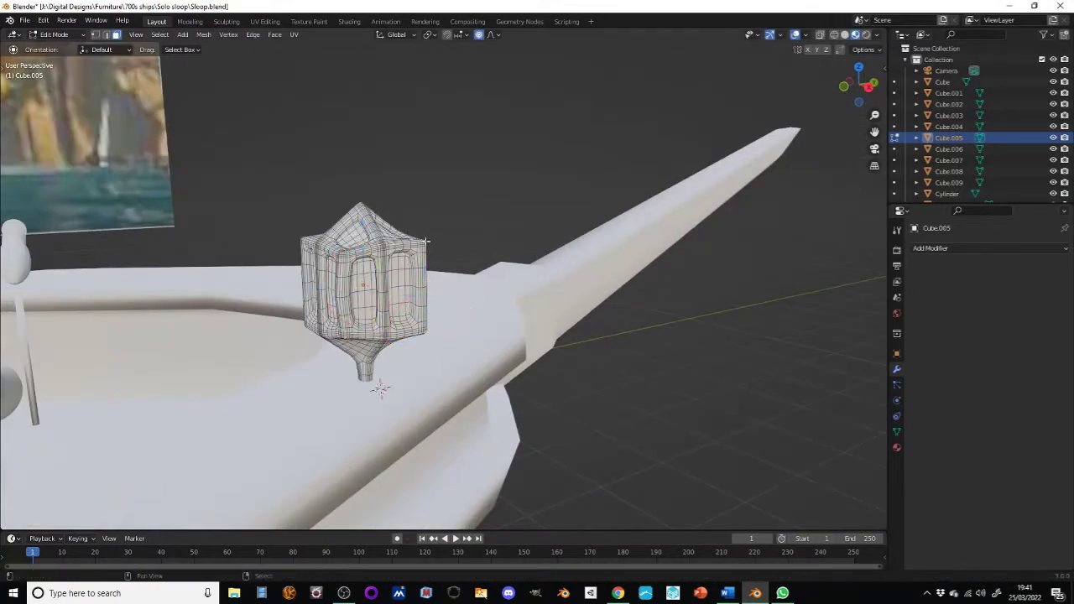
pyautogui.moveTo(306, 285)
pyautogui.mouseDown(button='middle')
pyautogui.moveTo(304, 108)
pyautogui.moveTo(580, 286)
pyautogui.moveTo(618, 283)
pyautogui.mouseUp(button='middle')
pyautogui.press('Tab')
# Place the lantern and make a first duplicate of it over the deck.
pyautogui.press('g')
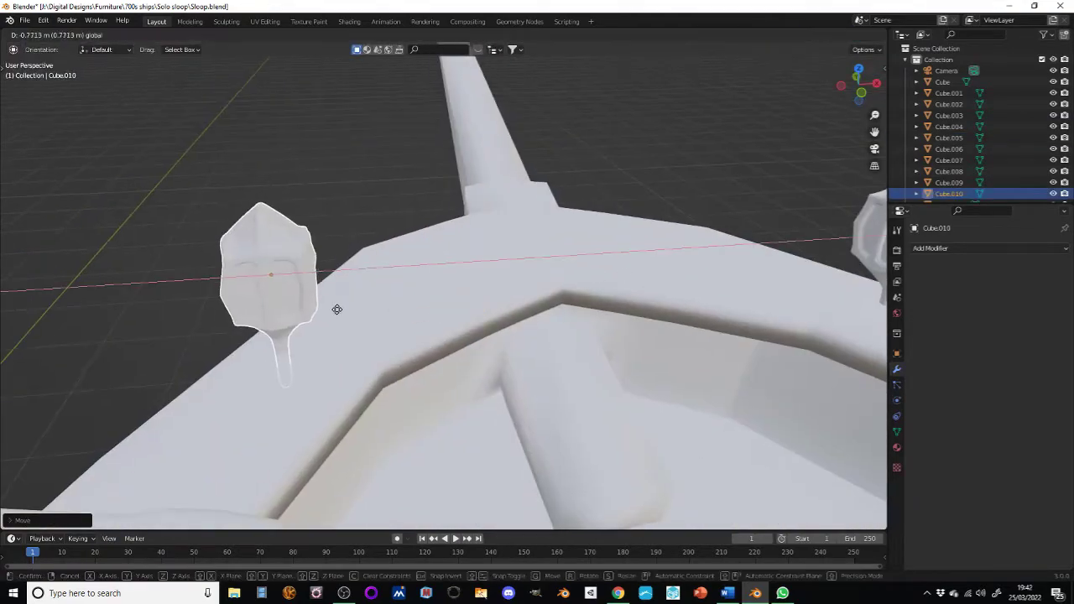
pyautogui.click(336, 307)
pyautogui.scroll(-5, 456, 293)
pyautogui.hotkey('shift', 'd')
pyautogui.click(184, 143)
pyautogui.scroll(5, 271, 271)
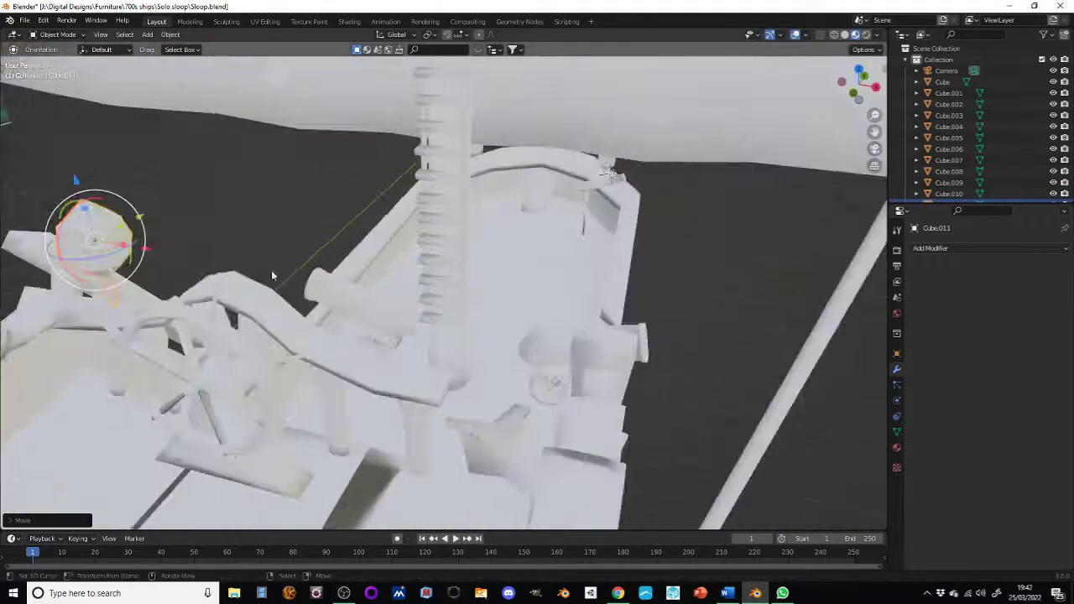
pyautogui.moveTo(271, 270)
pyautogui.mouseDown(button='middle')
pyautogui.moveTo(335, 251)
pyautogui.moveTo(363, 256)
pyautogui.moveTo(348, 174)
pyautogui.mouseUp(button='middle')
pyautogui.scroll(-3, 363, 257)
pyautogui.scroll(4, 397, 362)
pyautogui.moveTo(397, 362); pyautogui.dragTo(577, 322, button='middle')
# Rotate, raise and slide the copied lantern along X into position.
pyautogui.press('r')
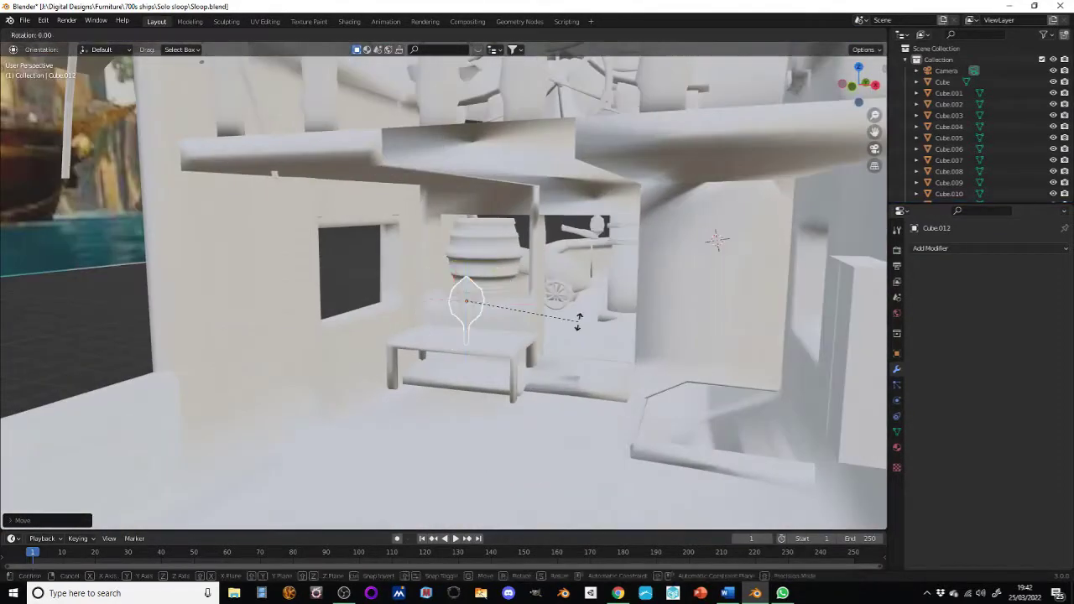
pyautogui.click(470, 168)
pyautogui.moveTo(470, 168)
pyautogui.mouseDown(button='middle')
pyautogui.moveTo(455, 260)
pyautogui.moveTo(523, 233)
pyautogui.mouseUp(button='middle')
pyautogui.press('g')
pyautogui.press('x')
pyautogui.click(209, 227)
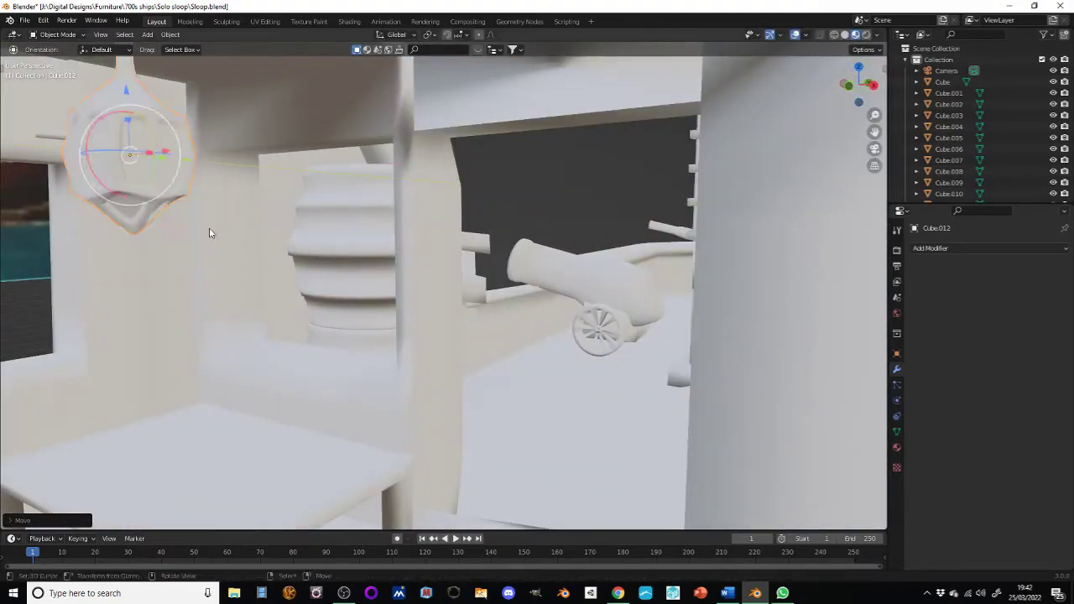
pyautogui.moveTo(208, 227)
pyautogui.mouseDown(button='middle')
pyautogui.moveTo(479, 235)
pyautogui.moveTo(522, 218)
pyautogui.moveTo(563, 252)
pyautogui.moveTo(722, 242)
pyautogui.mouseUp(button='middle')
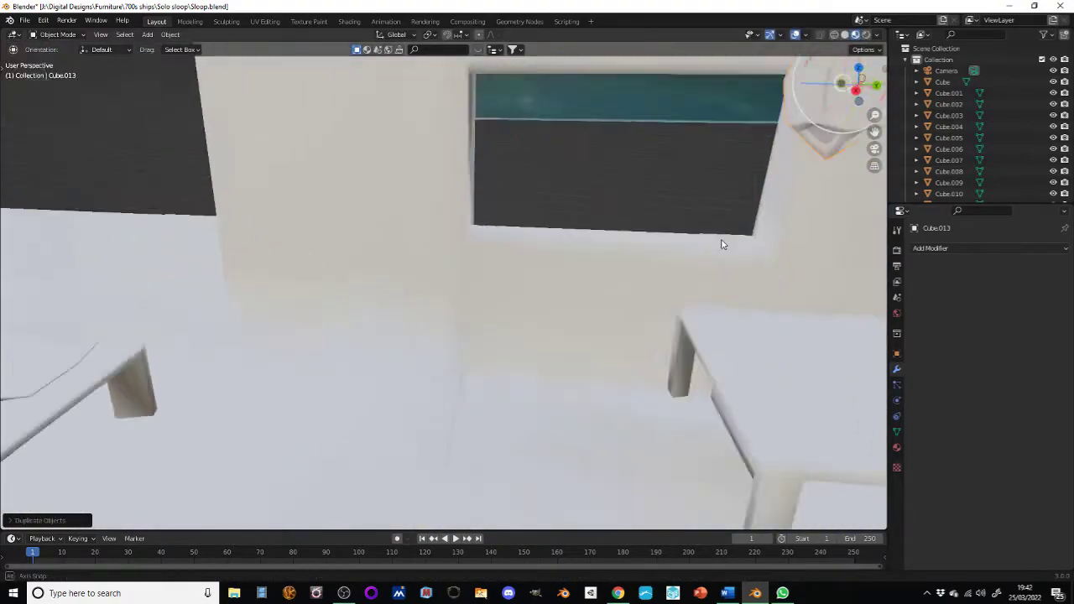
pyautogui.scroll(-5, 722, 242)
# Duplicate another lantern and hang it higher up inside the cabin.
pyautogui.hotkey('shift', 'd')
pyautogui.click(368, 158)
pyautogui.moveTo(594, 231); pyautogui.dragTo(537, 239, button='middle')
pyautogui.scroll(5, 533, 238)
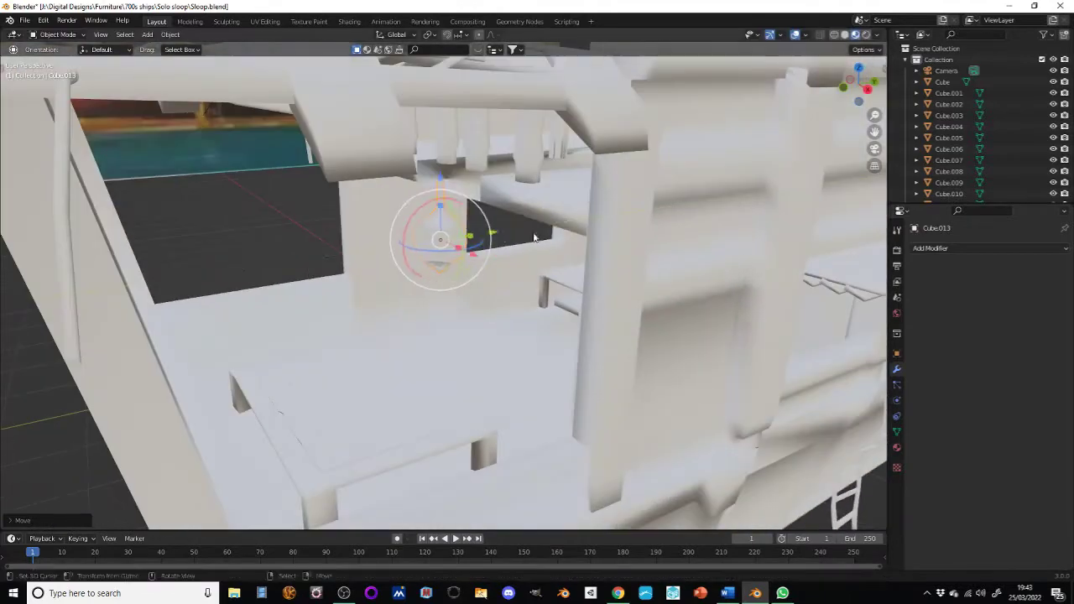
pyautogui.click(331, 189)
pyautogui.moveTo(330, 189); pyautogui.dragTo(464, 195, button='middle')
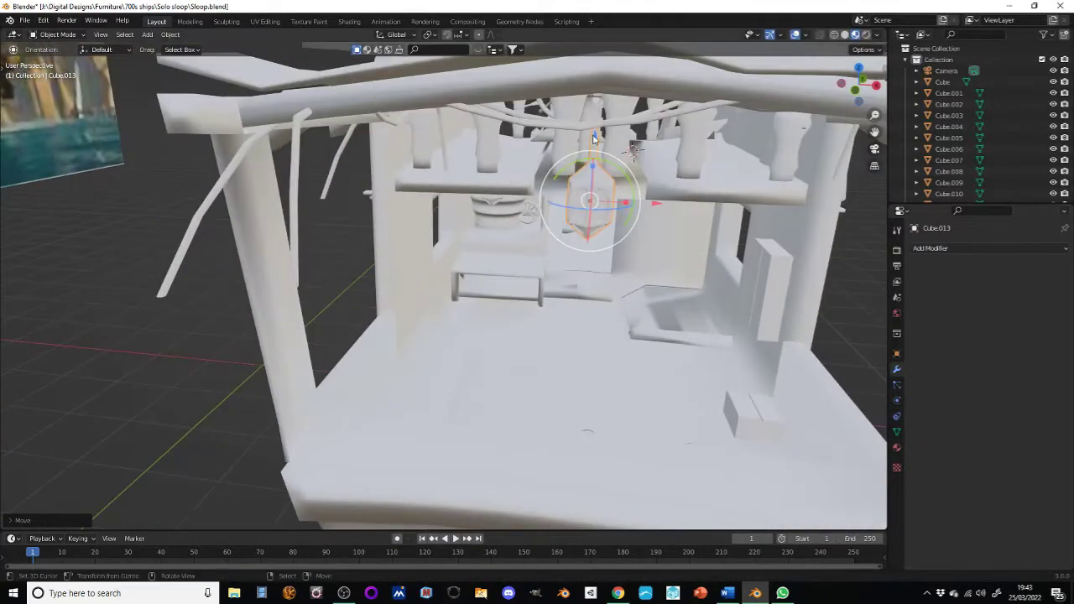
pyautogui.moveTo(594, 138)
pyautogui.mouseDown(button='middle')
pyautogui.moveTo(527, 99)
pyautogui.moveTo(266, 142)
pyautogui.mouseUp(button='middle')
pyautogui.press('g')
pyautogui.click(177, 74)
pyautogui.moveTo(177, 74); pyautogui.dragTo(297, 163, button='middle')
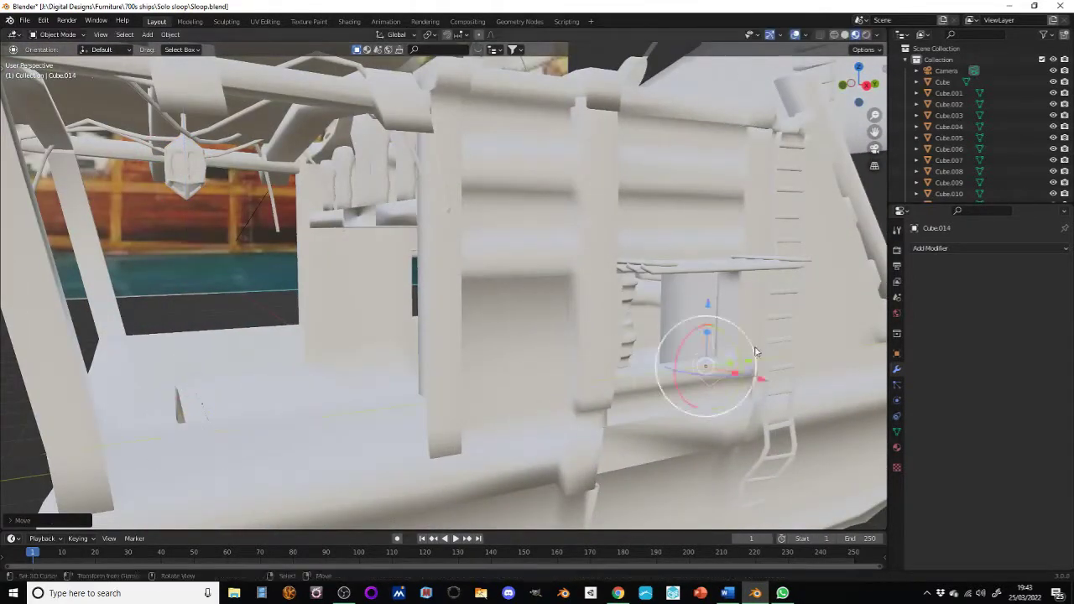
# Lower and shrink a lantern copy and set it beside the stacked barrels.
pyautogui.moveTo(755, 350)
pyautogui.mouseDown(button='middle')
pyautogui.moveTo(413, 282)
pyautogui.moveTo(240, 268)
pyautogui.mouseUp(button='middle')
pyautogui.press('g')
pyautogui.press('s')
pyautogui.click(329, 235)
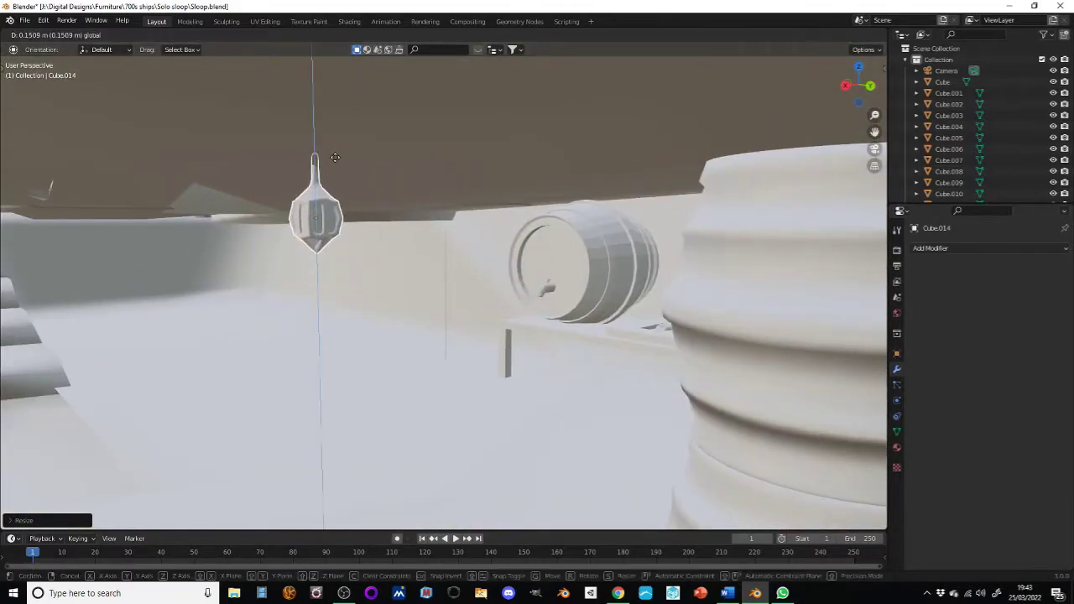
pyautogui.click(335, 157)
pyautogui.moveTo(334, 157); pyautogui.dragTo(456, 213, button='middle')
pyautogui.click(757, 253)
pyautogui.moveTo(757, 252); pyautogui.dragTo(134, 159, button='middle')
pyautogui.press('g')
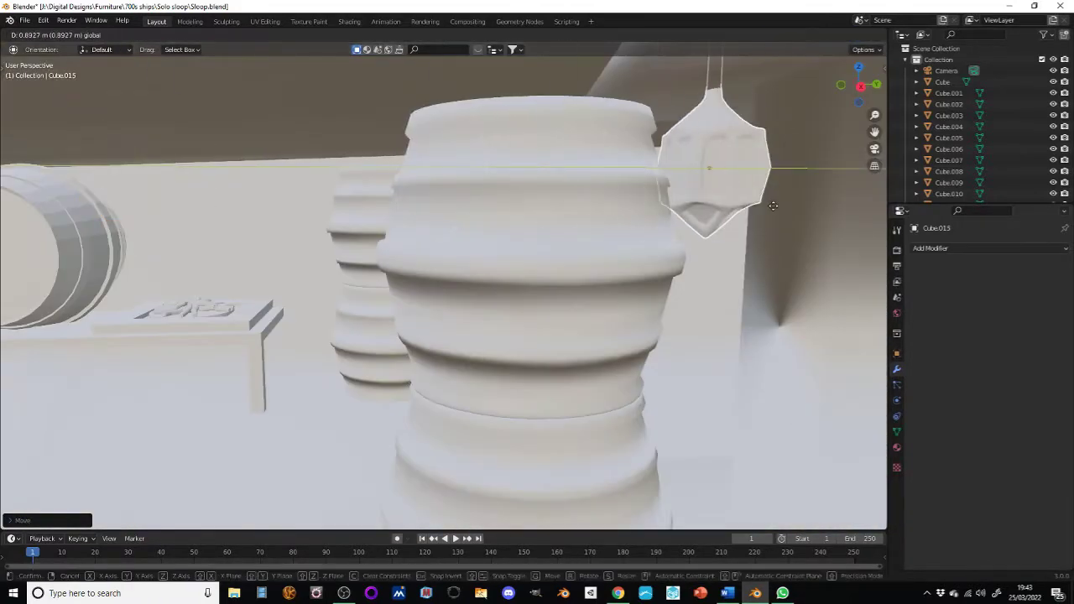
pyautogui.click(719, 179)
pyautogui.moveTo(712, 311)
pyautogui.mouseDown(button='middle')
pyautogui.moveTo(379, 226)
pyautogui.moveTo(173, 276)
pyautogui.moveTo(479, 235)
pyautogui.moveTo(429, 286)
pyautogui.mouseUp(button='middle')
# Select every object in the ship and check the UV mapping menu in edit mode.
pyautogui.scroll(-4, 268, 339)
pyautogui.scroll(-4, 268, 339)
pyautogui.scroll(3, 269, 339)
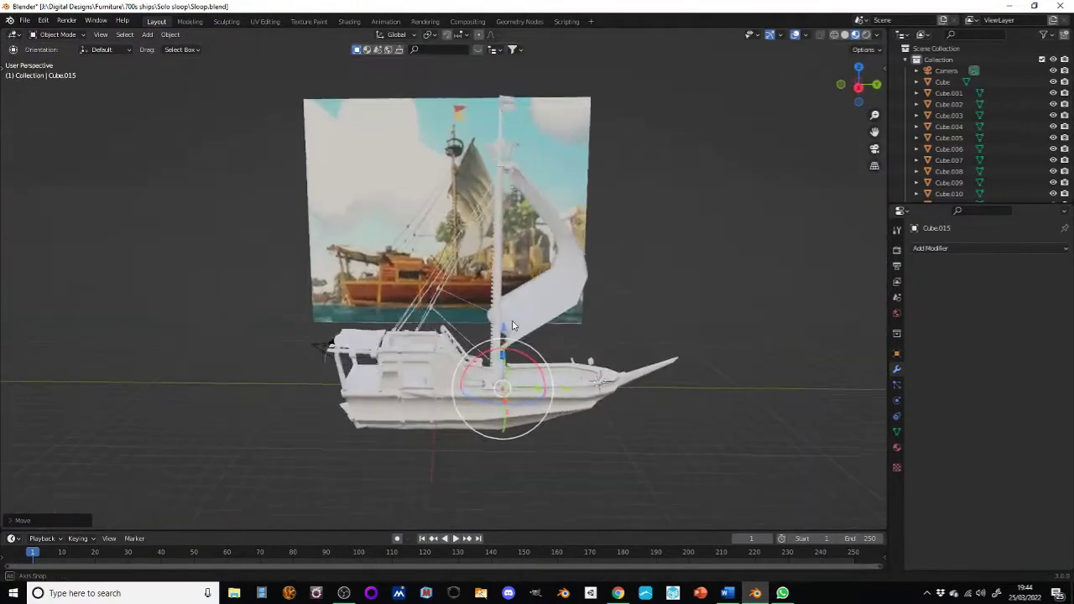
pyautogui.press('a')
pyautogui.scroll(-3, 478, 271)
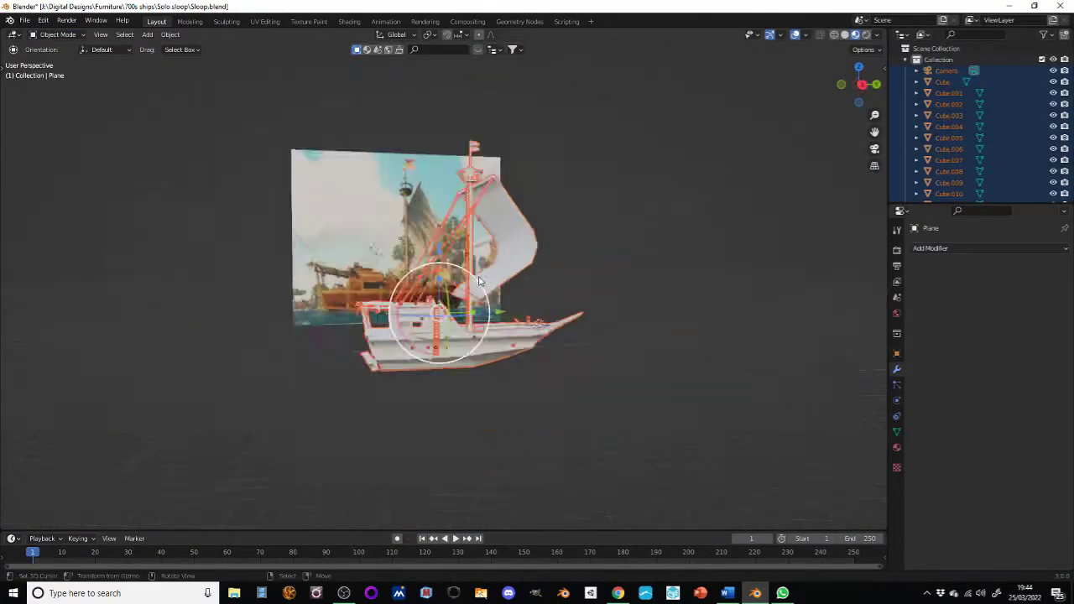
pyautogui.moveTo(478, 271); pyautogui.dragTo(587, 277, button='middle')
pyautogui.press('Tab')
pyautogui.press('u')
pyautogui.click(599, 281)
pyautogui.press('Tab')
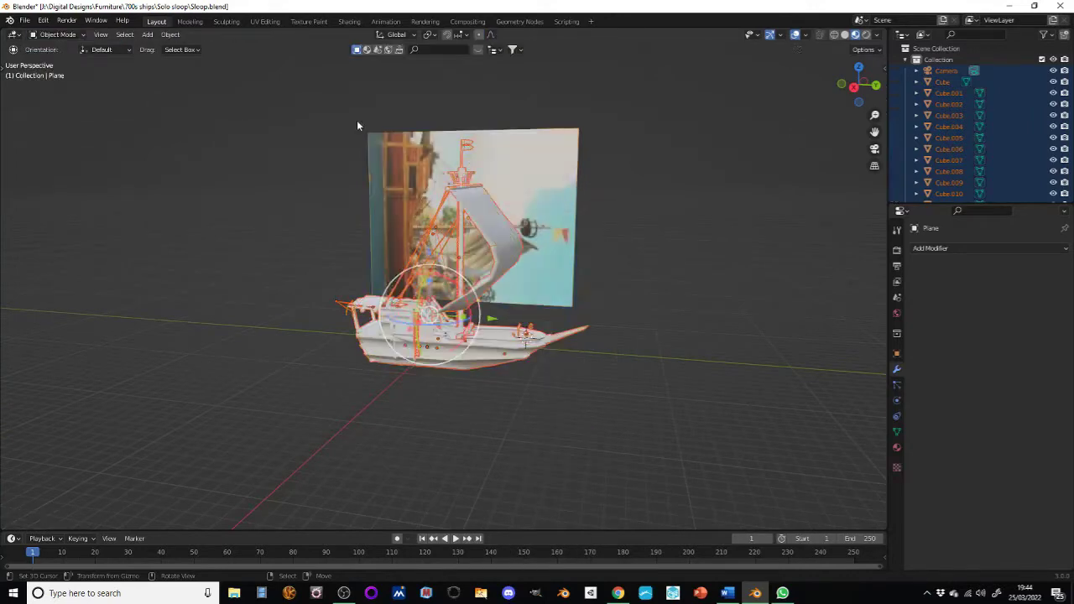
# Save the ship file as Sloop.blend.
pyautogui.scroll(5, 702, 282)
pyautogui.scroll(-3, 702, 282)
pyautogui.click(25, 19)
pyautogui.click(42, 92)
# With the hull selected, browse the Extreme PBR library's Wood - Planks materials in the sidebar.
pyautogui.click(942, 81)
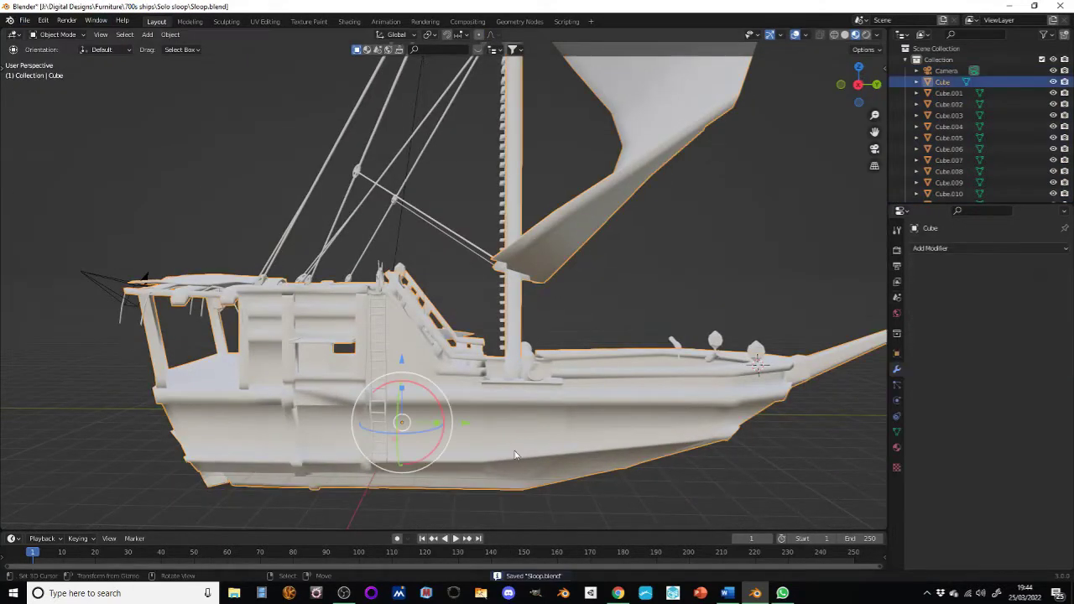
pyautogui.press('n')
pyautogui.click(880, 333)
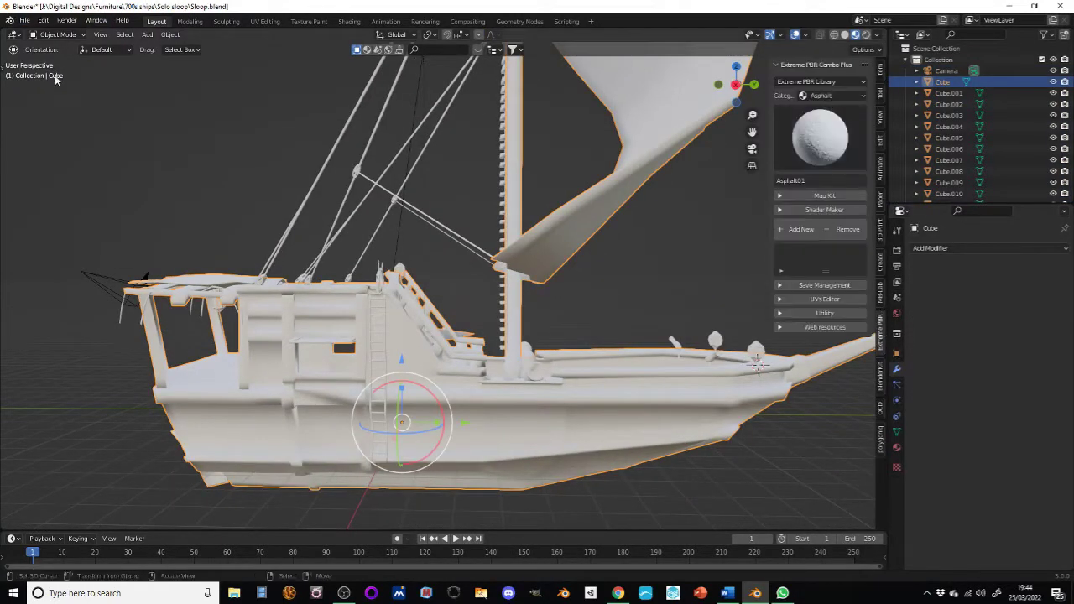
pyautogui.click(844, 96)
pyautogui.click(830, 318)
pyautogui.click(830, 126)
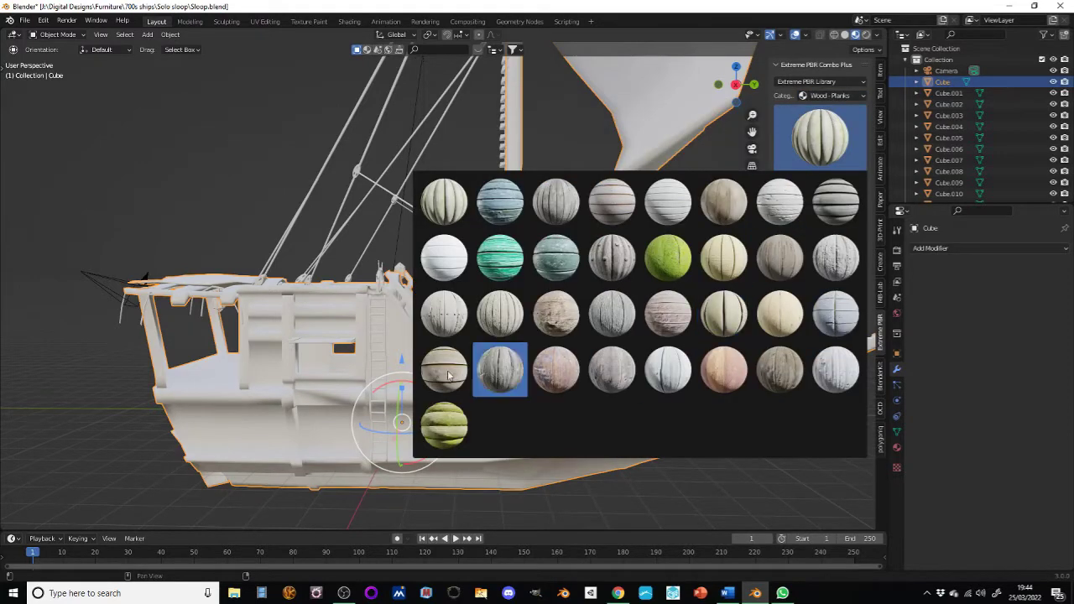
# Apply Wooden_planks_01 to the hull and show its shader nodes in the left area.
pyautogui.click(448, 375)
pyautogui.click(801, 295)
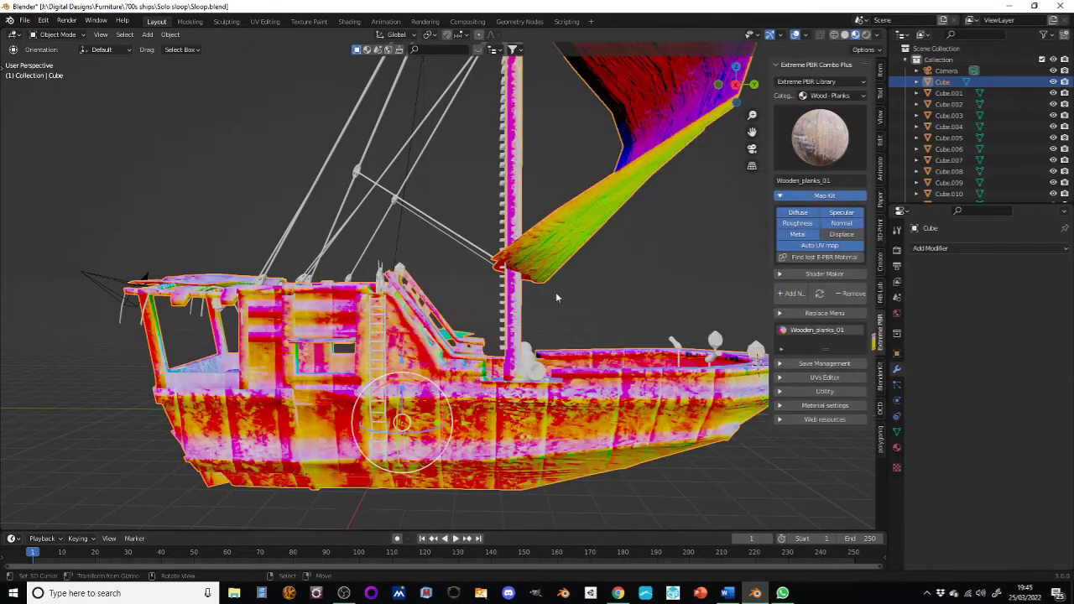
pyautogui.click(12, 34)
pyautogui.click(38, 110)
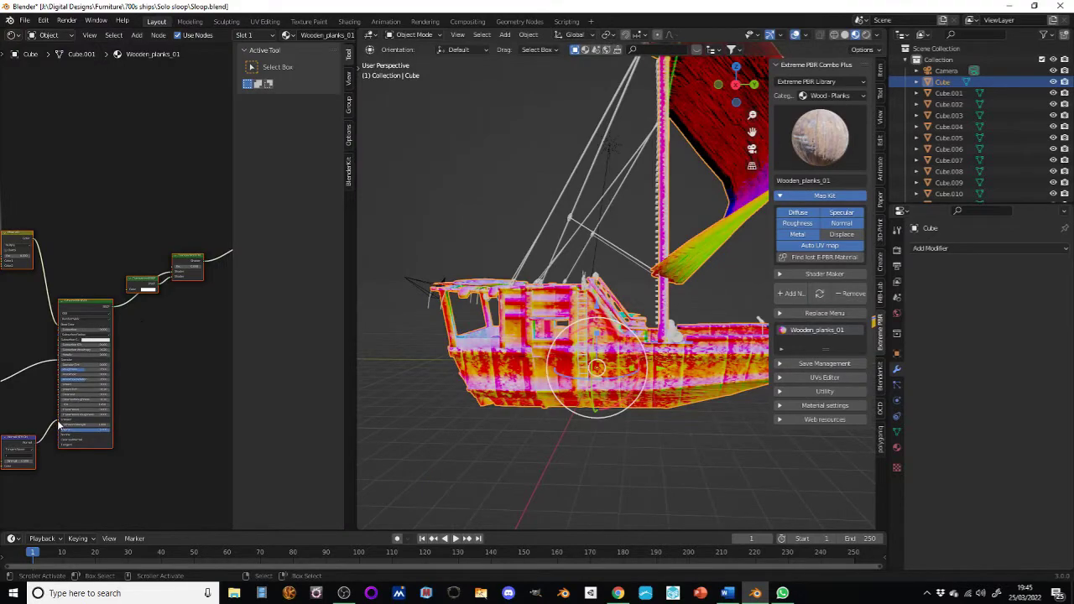
# Reselect the hull and switch the left area to the UV Editor.
pyautogui.moveTo(587, 352)
pyautogui.mouseDown(button='middle')
pyautogui.moveTo(615, 385)
pyautogui.moveTo(599, 336)
pyautogui.moveTo(504, 352)
pyautogui.mouseUp(button='middle')
pyautogui.scroll(2, 589, 319)
pyautogui.click(590, 302)
pyautogui.click(545, 352)
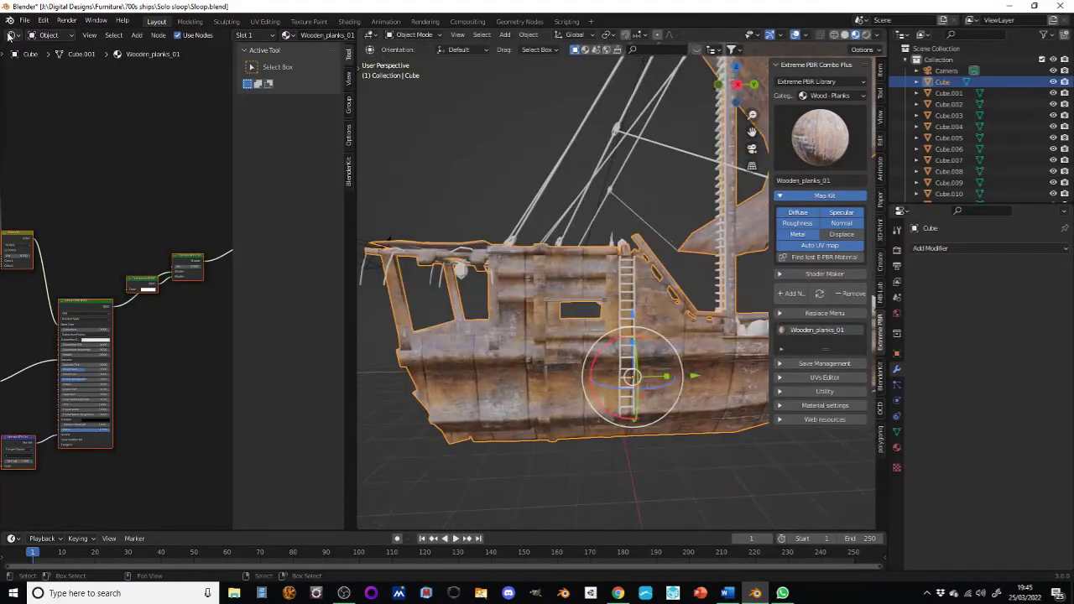
pyautogui.click(9, 35)
pyautogui.click(50, 79)
# In edit mode, enlarge and rotate the hull's UV islands.
pyautogui.click(392, 60)
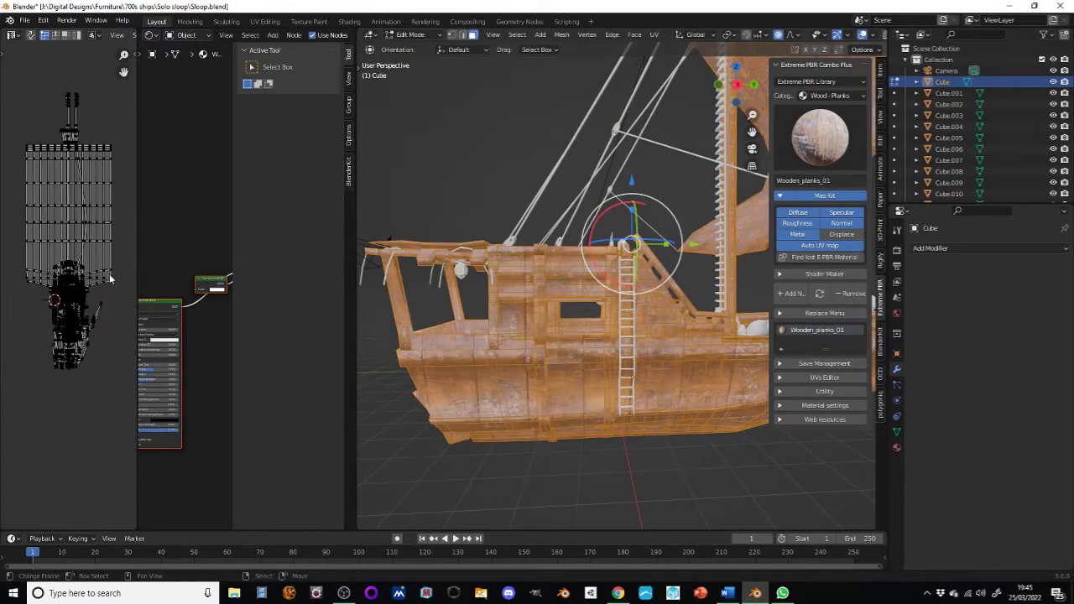
pyautogui.click(126, 277)
pyautogui.press('r')
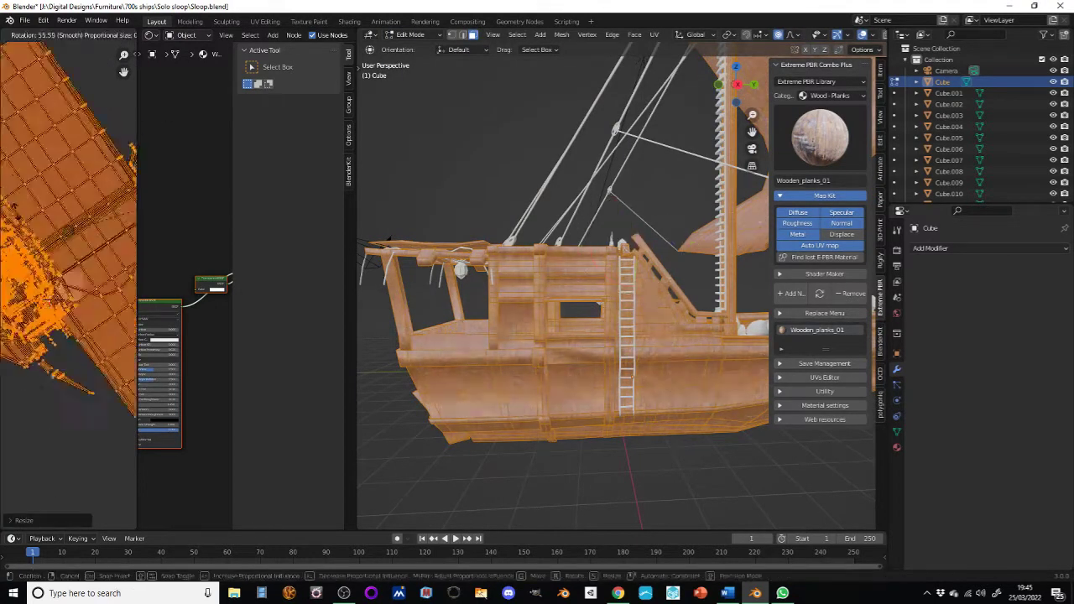
pyautogui.press('Return')
# Select the bowsprit and remap its UVs with Cube Projection.
pyautogui.moveTo(456, 359)
pyautogui.mouseDown(button='middle')
pyautogui.moveTo(628, 361)
pyautogui.moveTo(635, 372)
pyautogui.mouseUp(button='middle')
pyautogui.click(635, 372)
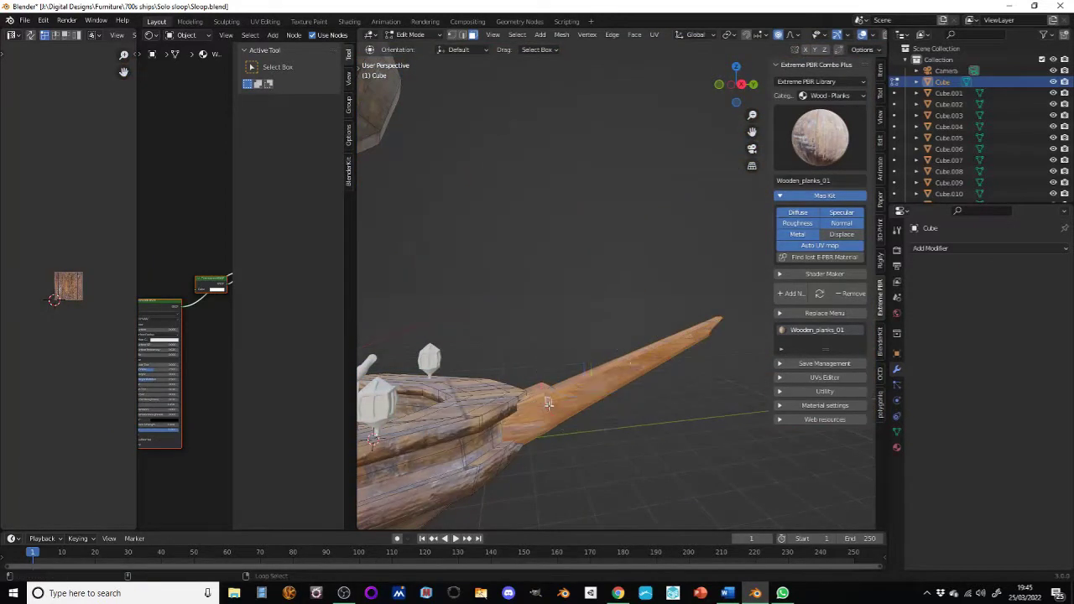
pyautogui.scroll(2, 524, 297)
pyautogui.moveTo(532, 310); pyautogui.dragTo(551, 359, button='middle')
pyautogui.press('u')
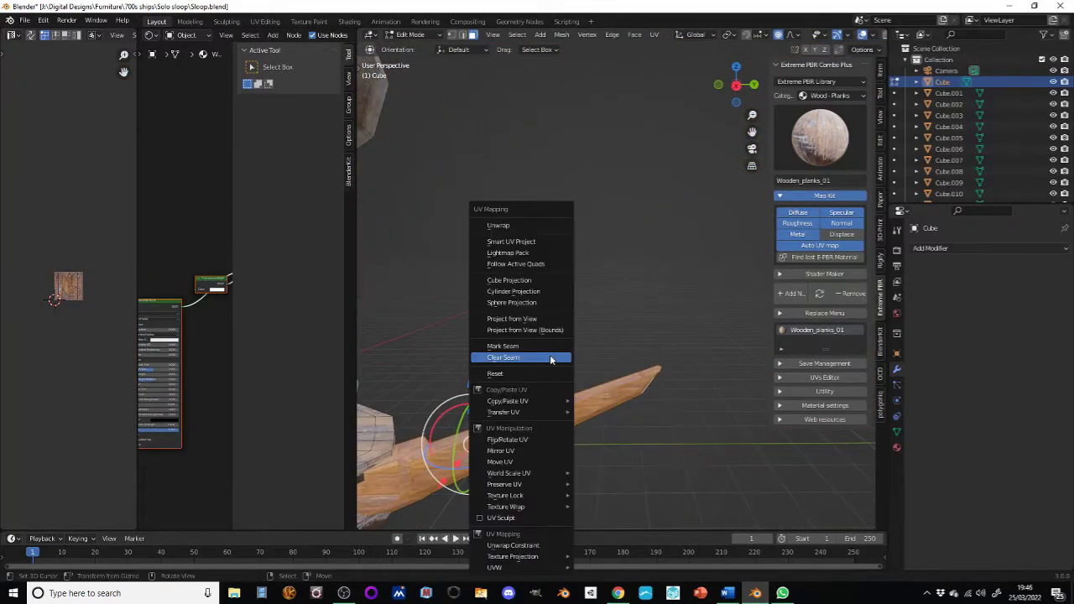
pyautogui.click(516, 280)
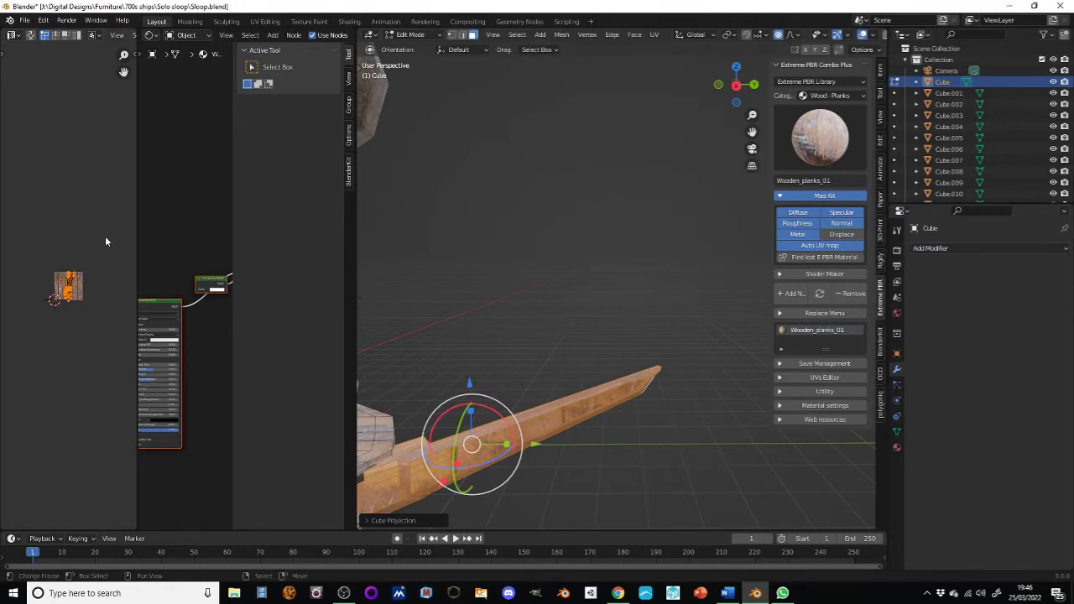
pyautogui.press('Return')
# Select the whole sail mesh with L.
pyautogui.scroll(-4, 629, 294)
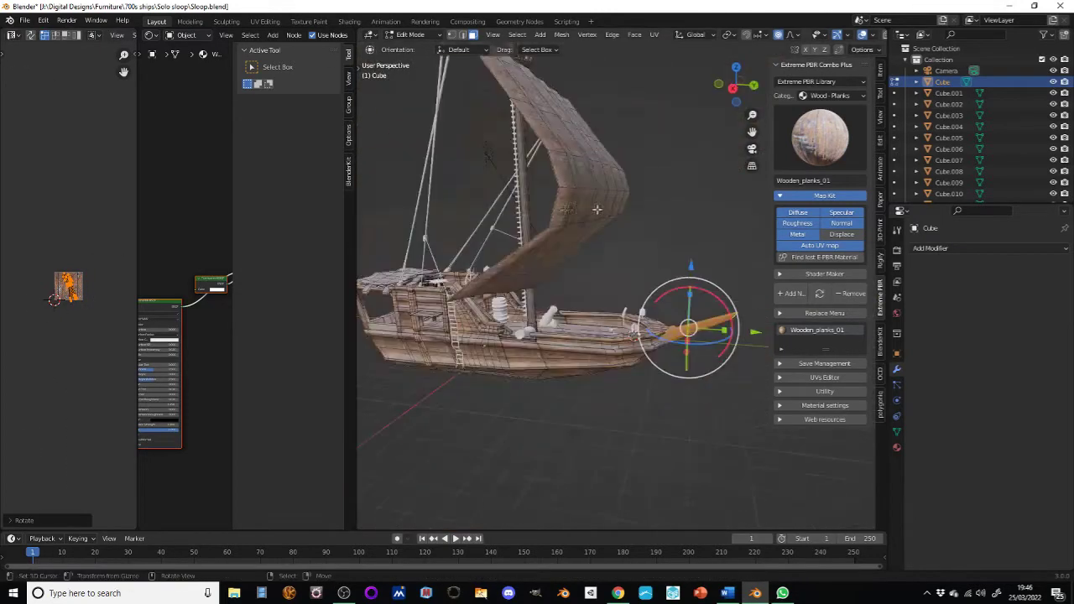
pyautogui.moveTo(637, 319); pyautogui.dragTo(635, 312, button='middle')
pyautogui.scroll(4, 629, 248)
pyautogui.press('l')
pyautogui.moveTo(629, 249)
pyautogui.mouseDown(button='middle')
pyautogui.moveTo(577, 339)
pyautogui.moveTo(578, 371)
pyautogui.moveTo(756, 202)
pyautogui.mouseUp(button='middle')
pyautogui.scroll(-2, 756, 202)
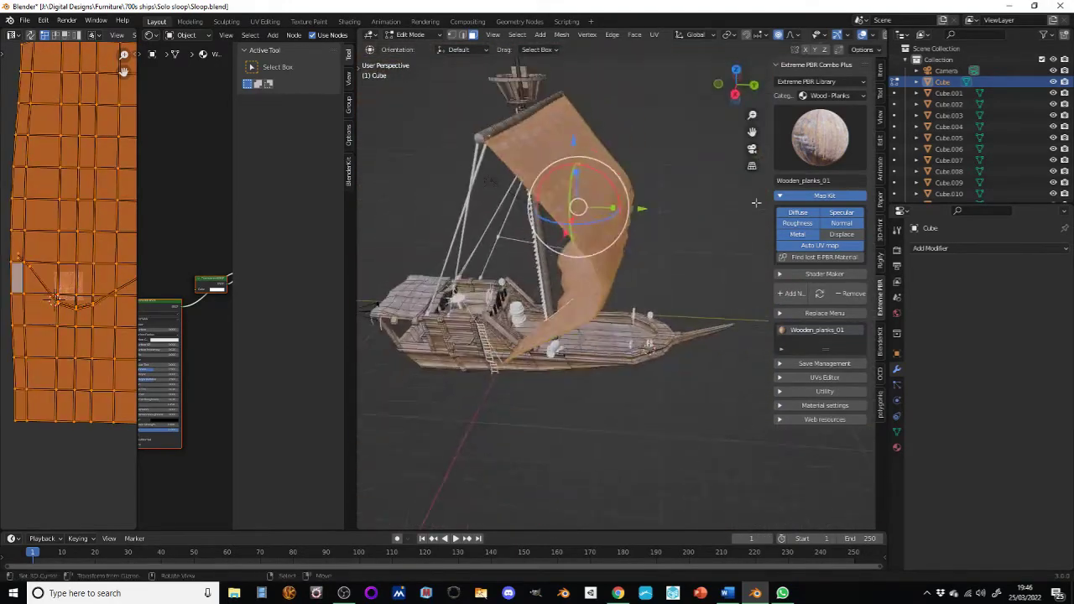
# Assign the Fabric28 material from the Fabric category to the sail faces and show its shader nodes.
pyautogui.click(836, 99)
pyautogui.click(501, 188)
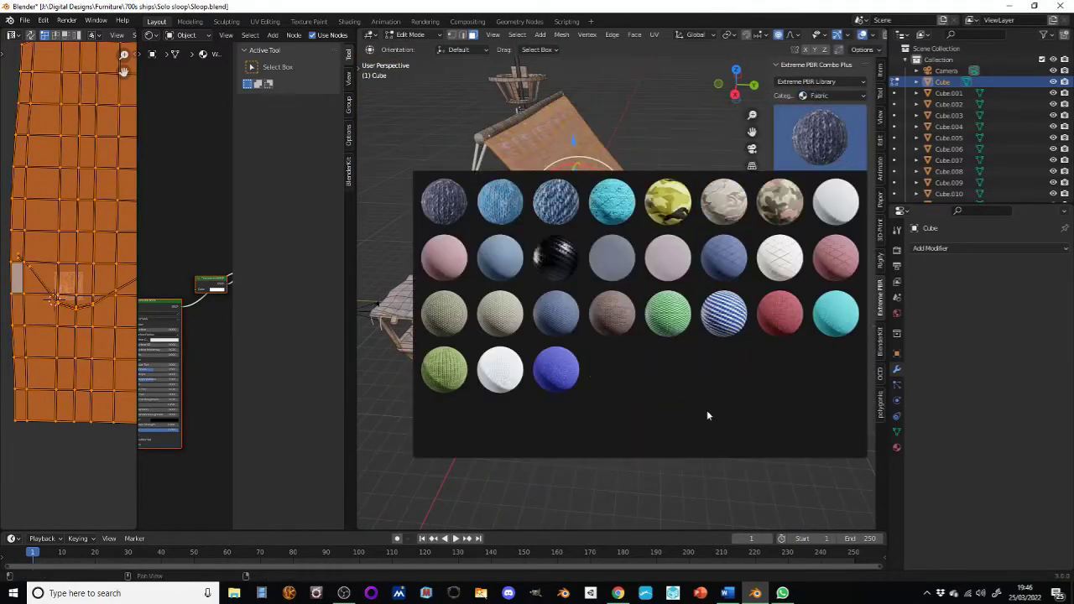
pyautogui.click(556, 427)
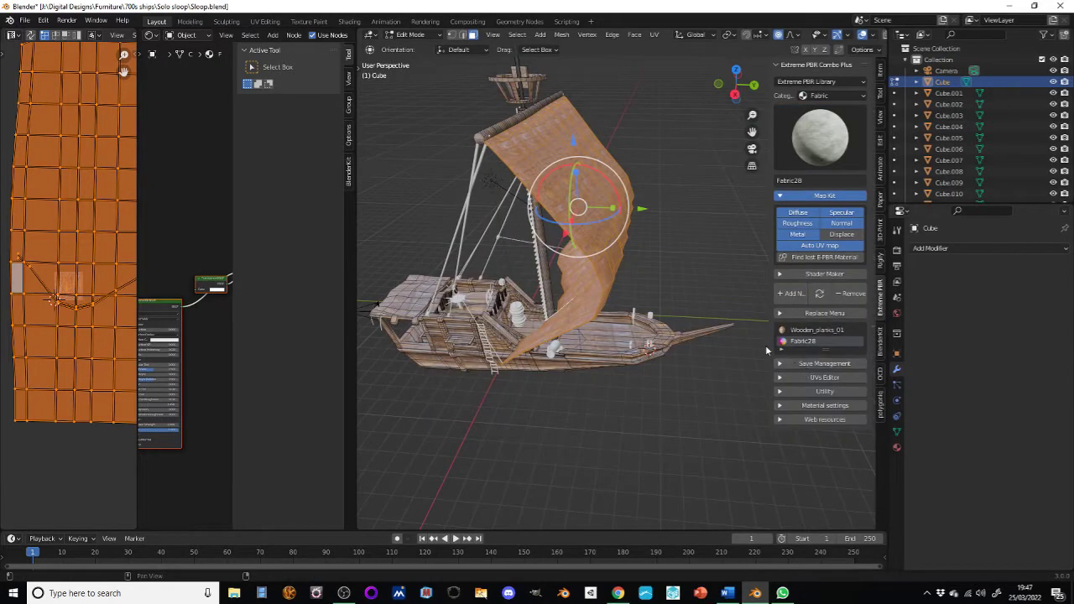
pyautogui.click(896, 447)
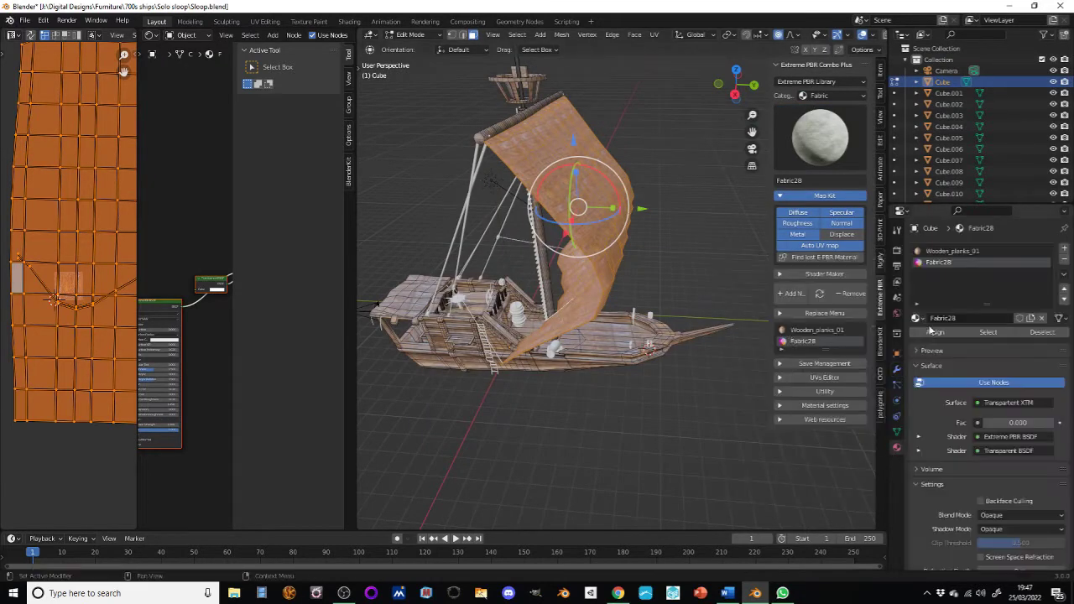
pyautogui.click(12, 35)
pyautogui.click(151, 34)
pyautogui.click(178, 116)
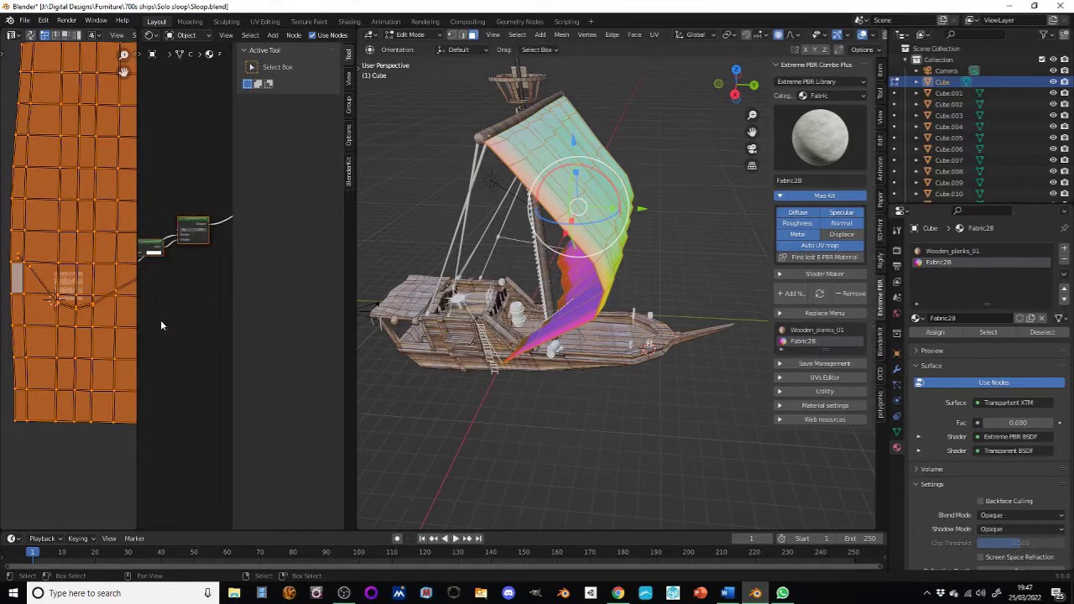
# Project the sail's UVs from the front view, then scale the UV island to fit the cloth.
pyautogui.moveTo(688, 264); pyautogui.dragTo(648, 295, button='middle')
pyautogui.scroll(4, 648, 294)
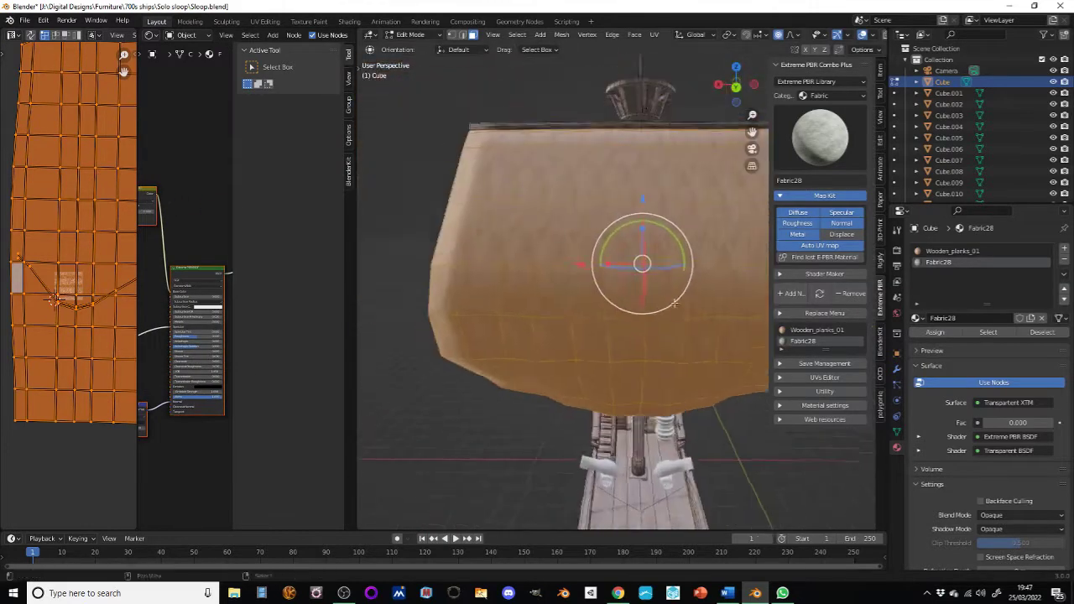
pyautogui.scroll(2, 649, 295)
pyautogui.press('u')
pyautogui.click(619, 358)
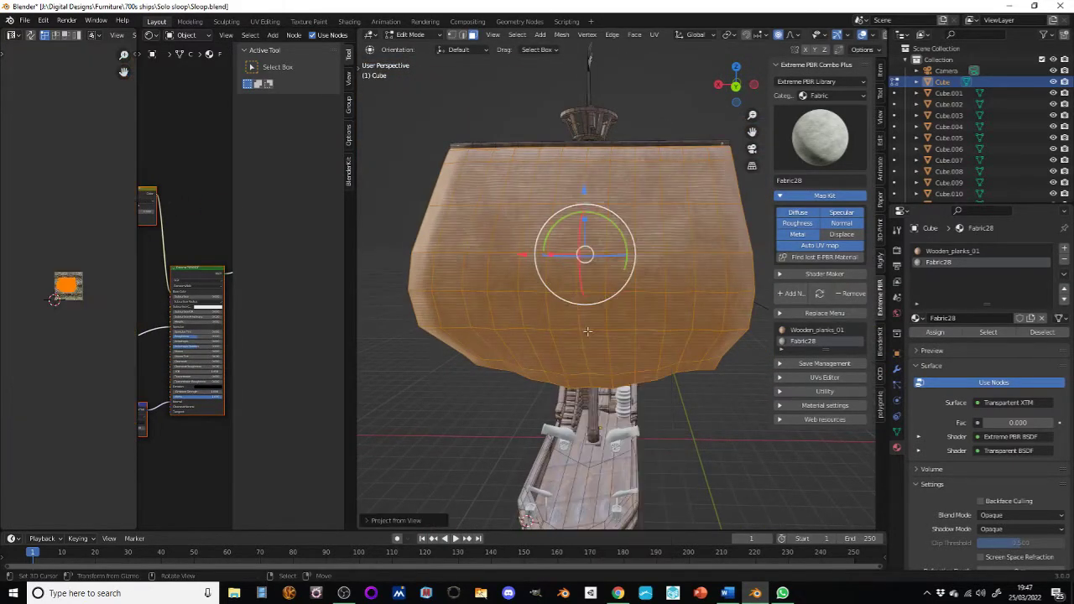
pyautogui.moveTo(649, 266)
pyautogui.mouseDown(button='middle')
pyautogui.moveTo(697, 285)
pyautogui.moveTo(638, 277)
pyautogui.mouseUp(button='middle')
pyautogui.scroll(3, 84, 252)
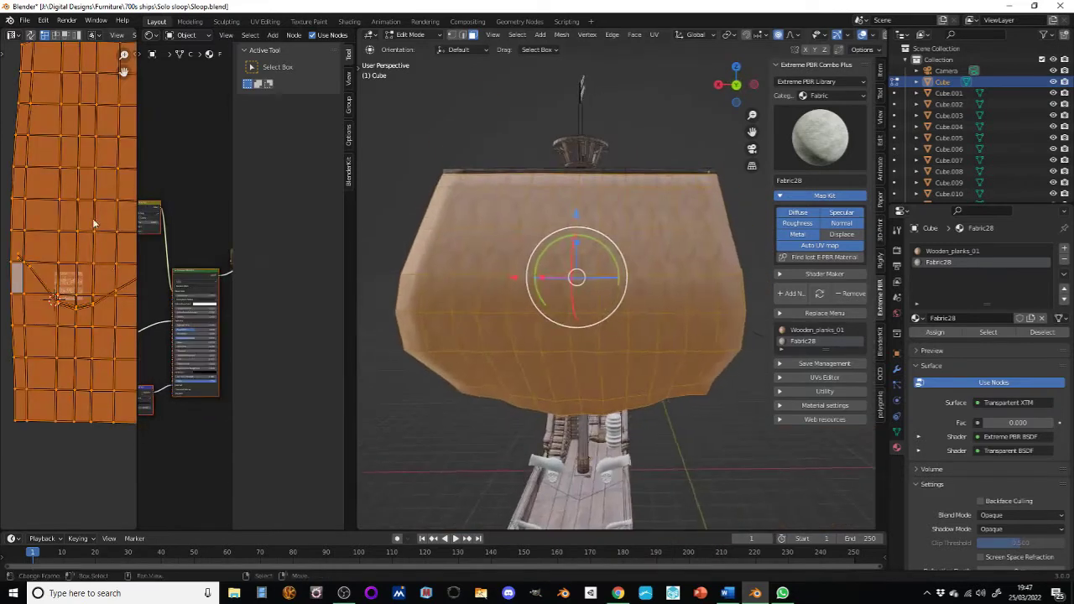
pyautogui.scroll(-2, 92, 218)
pyautogui.press('s')
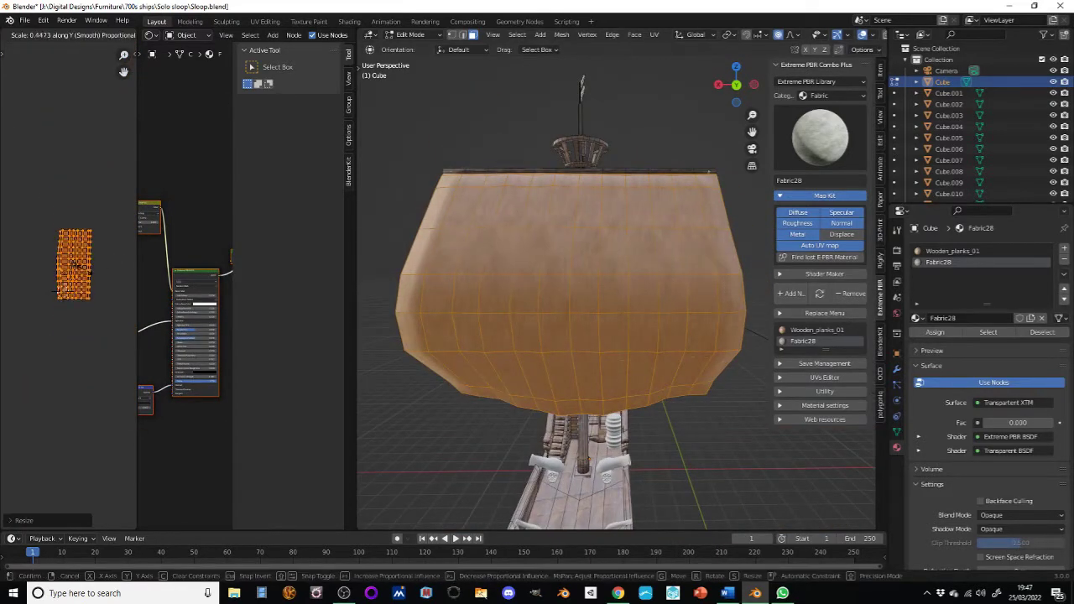
pyautogui.press('Return')
# Close the left editor area so the 3D view shows the whole ship.
pyautogui.scroll(-5, 597, 270)
pyautogui.scroll(5, 597, 270)
pyautogui.moveTo(587, 251)
pyautogui.mouseDown(button='middle')
pyautogui.moveTo(597, 270)
pyautogui.moveTo(570, 277)
pyautogui.mouseUp(button='middle')
pyautogui.scroll(-4, 597, 270)
pyautogui.scroll(4, 597, 269)
pyautogui.scroll(-3, 570, 277)
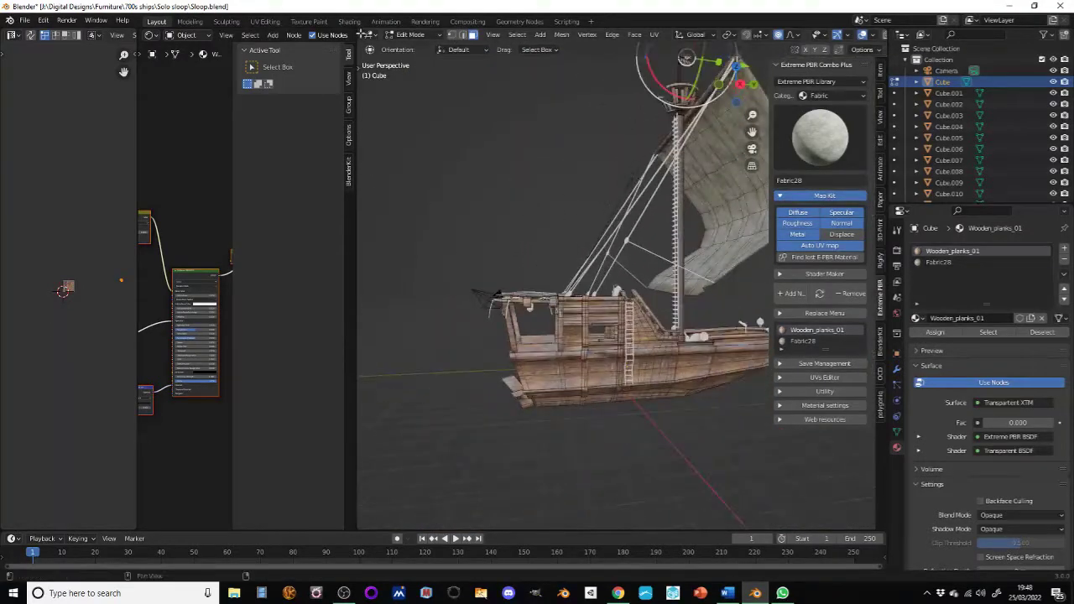
pyautogui.moveTo(359, 43); pyautogui.dragTo(251, 251)
# Back in object mode, apply Wooden_planks_04 from Wood - Planks to the hull.
pyautogui.click(57, 35)
pyautogui.click(50, 43)
pyautogui.moveTo(663, 232); pyautogui.dragTo(595, 236, button='middle')
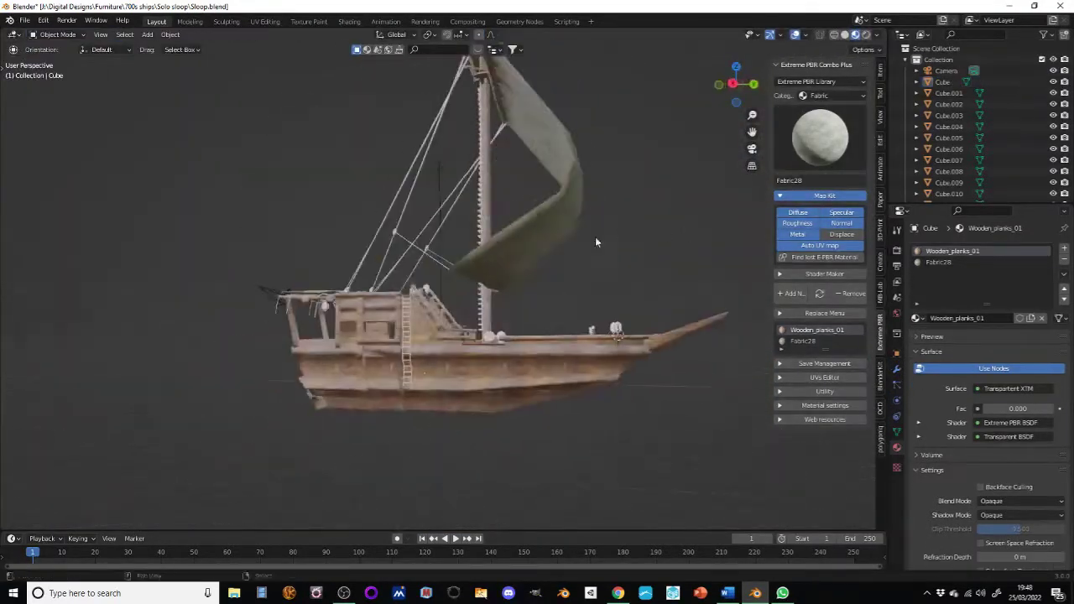
pyautogui.scroll(5, 560, 282)
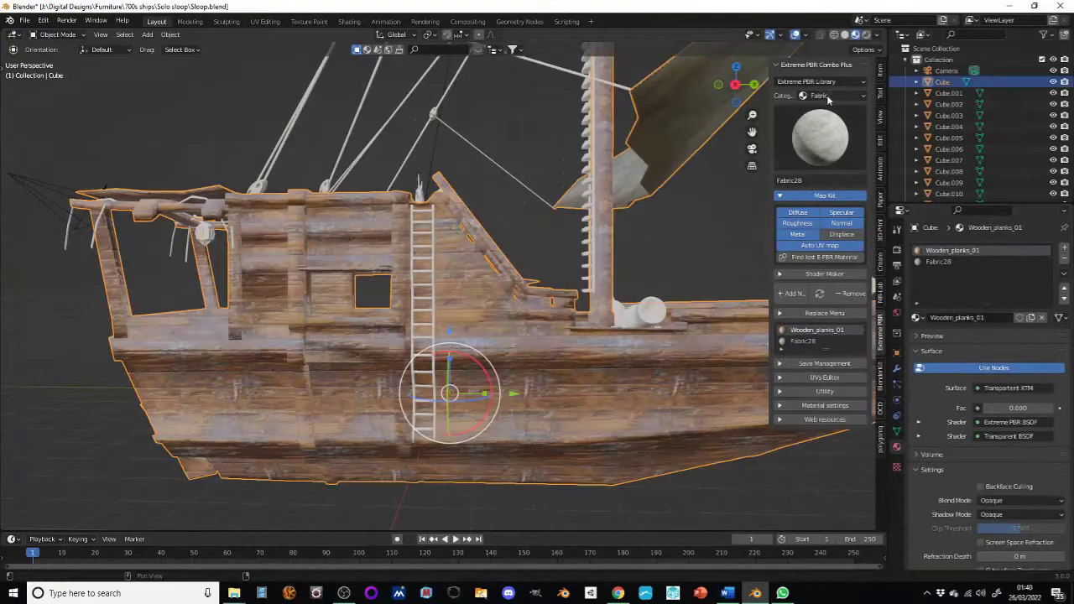
pyautogui.click(828, 95)
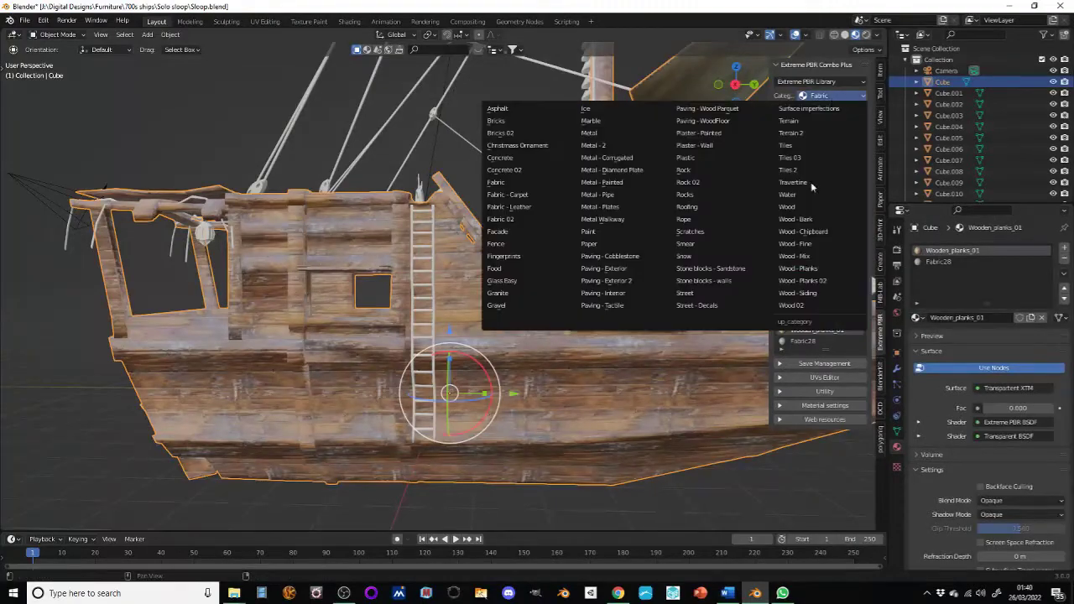
pyautogui.click(826, 133)
pyautogui.click(826, 133)
pyautogui.click(703, 388)
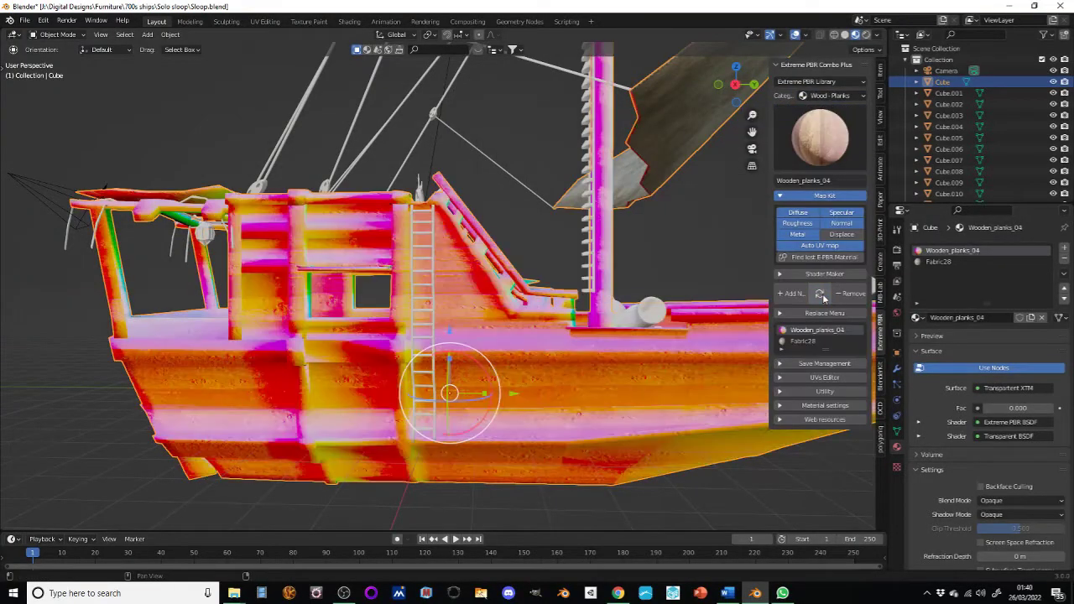
# Split off a left editor area and set it to the Shader Editor.
pyautogui.moveTo(2, 41); pyautogui.dragTo(249, 252)
pyautogui.click(14, 34)
pyautogui.click(35, 141)
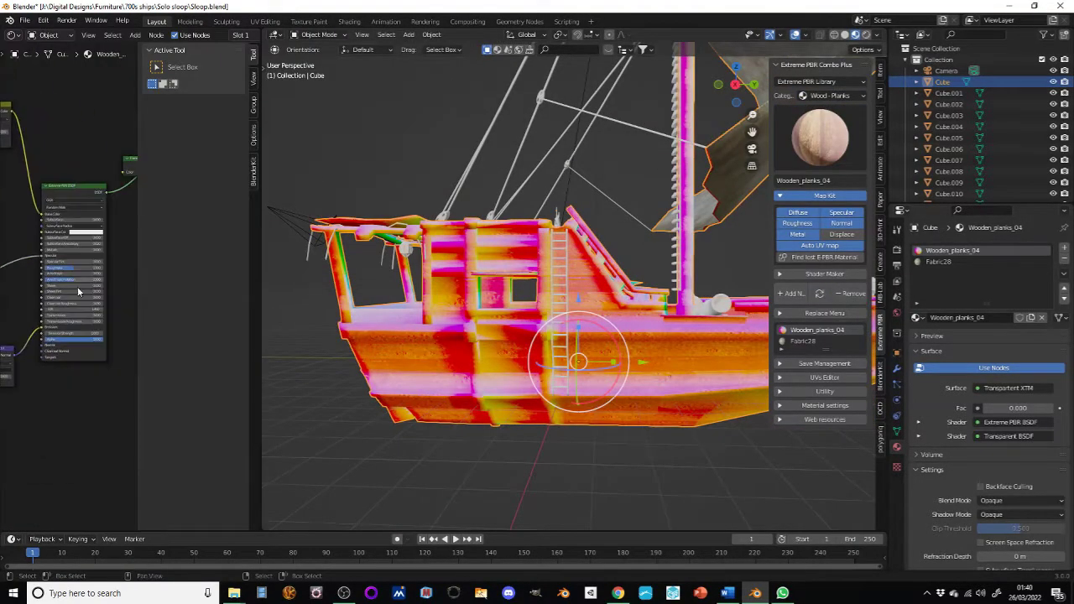
pyautogui.moveTo(520, 319)
pyautogui.mouseDown(button='middle')
pyautogui.moveTo(646, 281)
pyautogui.moveTo(755, 210)
pyautogui.mouseUp(button='middle')
pyautogui.scroll(5, 587, 302)
# Replace the hull material with Planks17 from the Wood - Planks 02 category.
pyautogui.click(835, 150)
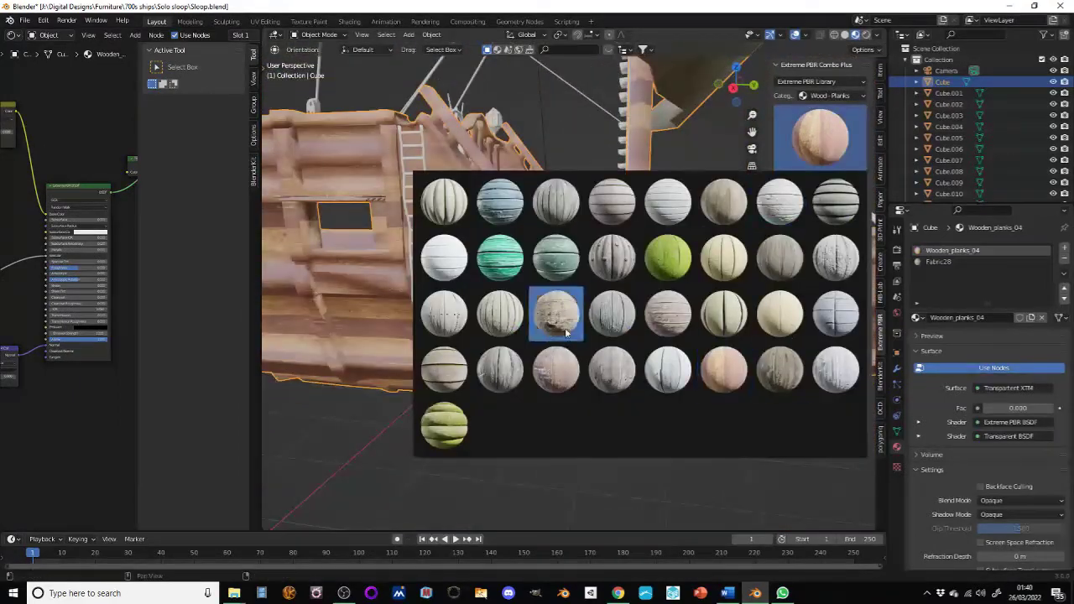
pyautogui.click(831, 95)
pyautogui.click(738, 252)
pyautogui.click(818, 134)
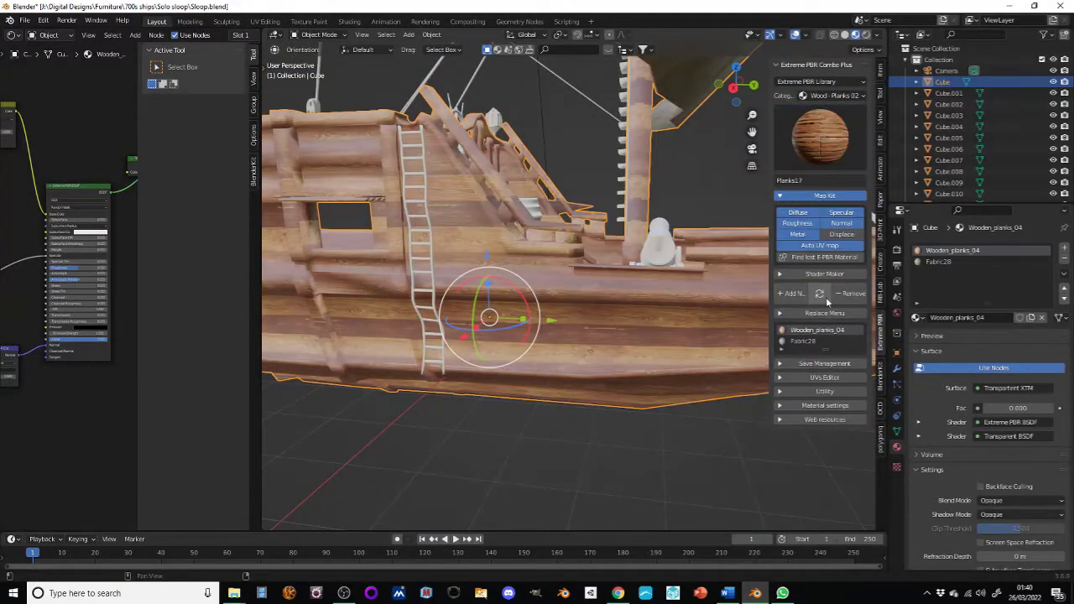
pyautogui.click(825, 298)
# Swap the hull material to Planks20 instead.
pyautogui.moveTo(310, 326); pyautogui.dragTo(506, 294, button='middle')
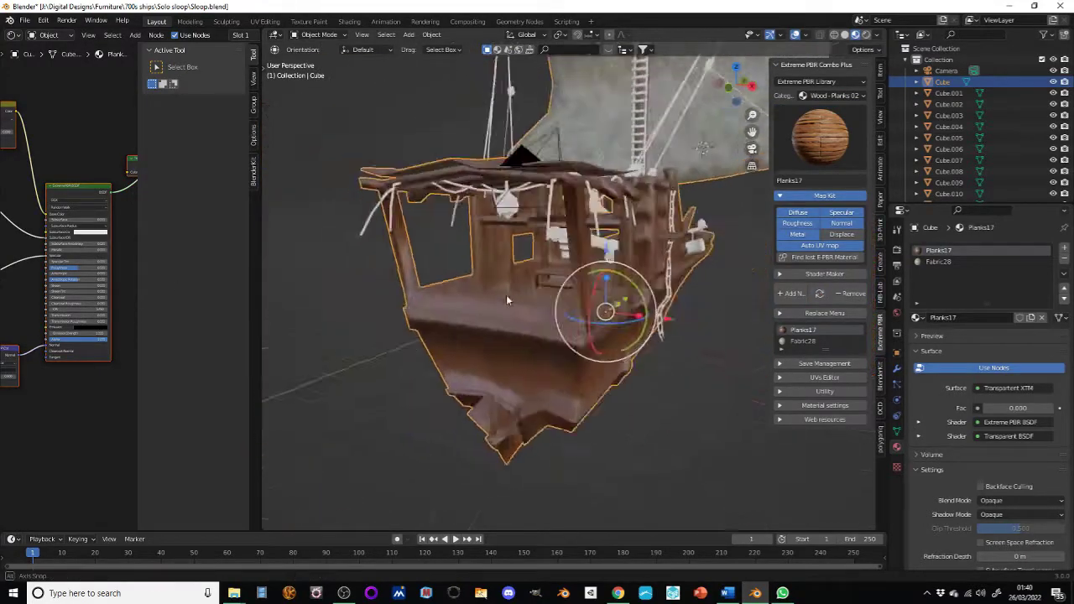
pyautogui.click(818, 134)
pyautogui.click(836, 202)
pyautogui.click(821, 296)
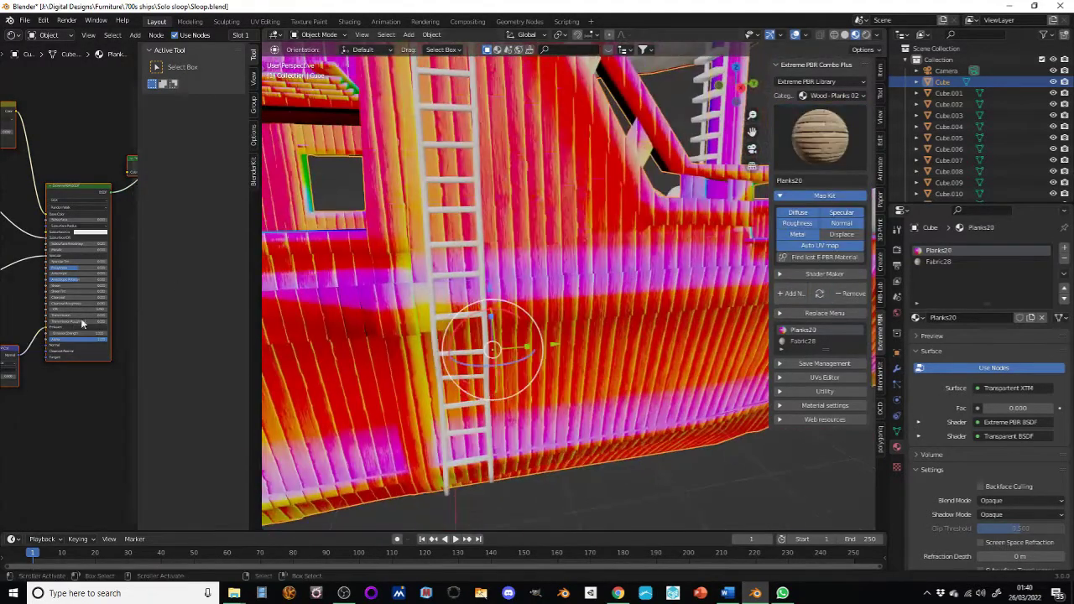
pyautogui.scroll(-3, 504, 336)
# With the left area as UV Editor, select all hull geometry and rotate and shrink its UVs.
pyautogui.click(11, 35)
pyautogui.click(168, 84)
pyautogui.click(315, 35)
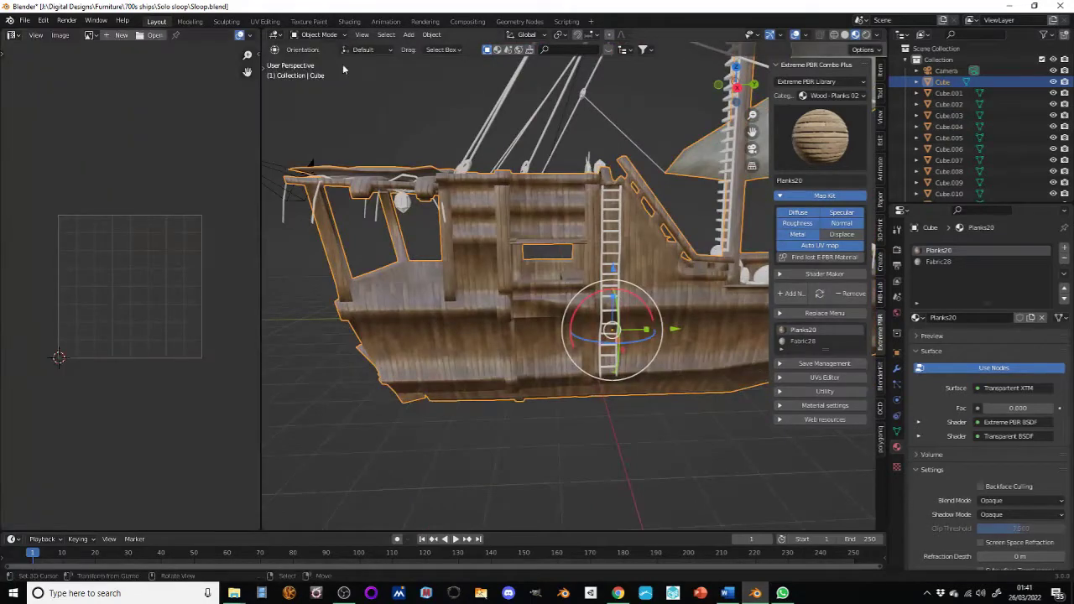
pyautogui.click(343, 64)
pyautogui.press('a')
pyautogui.press('r')
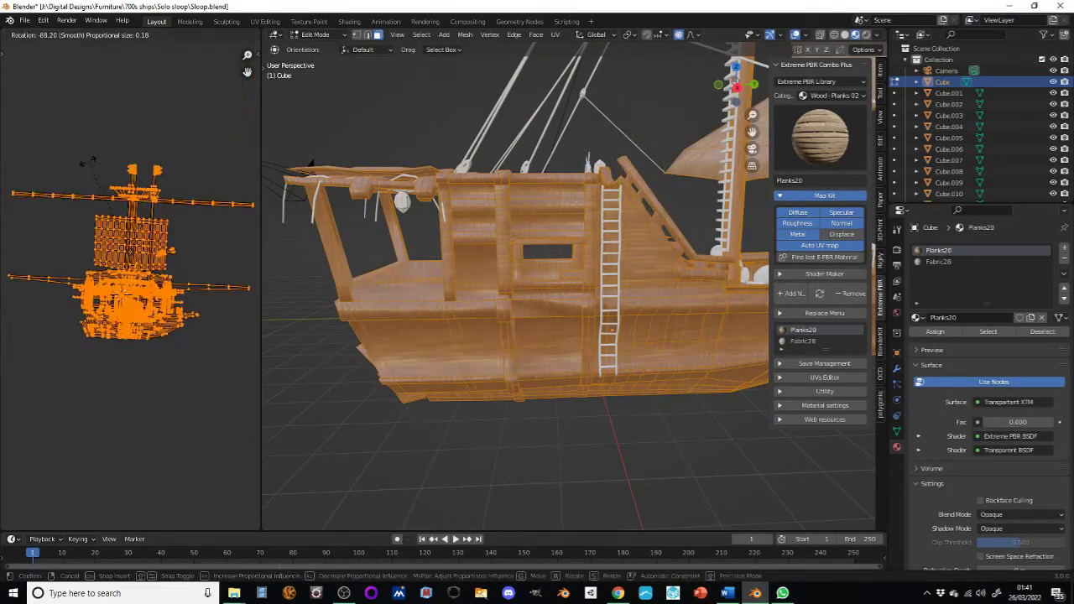
pyautogui.press('s')
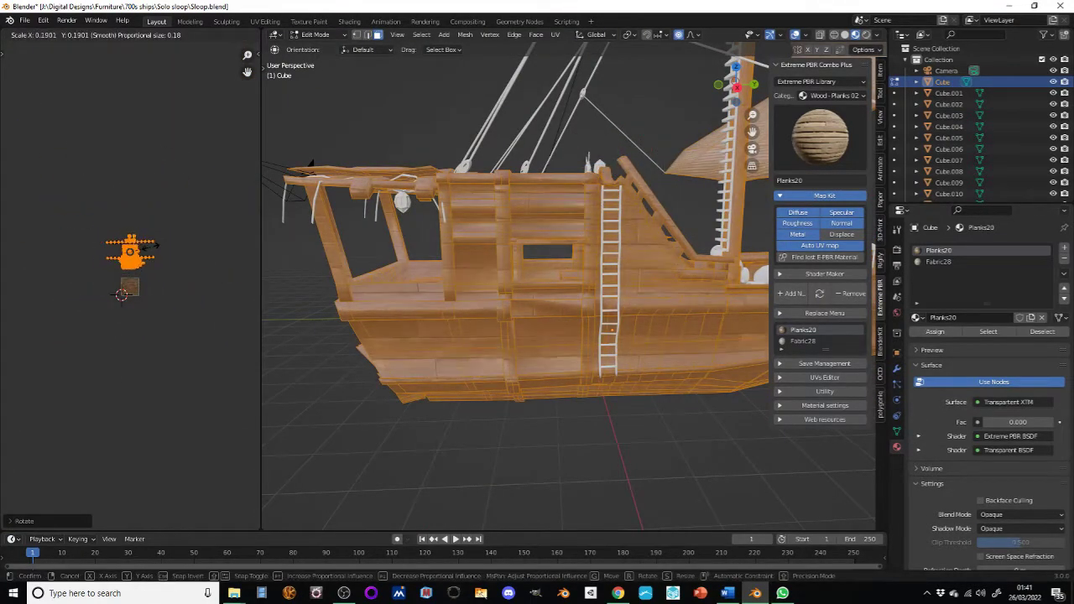
pyautogui.click(153, 250)
# Rotate the UVs of individual hull planks so their boards run correctly.
pyautogui.moveTo(470, 251); pyautogui.dragTo(271, 37, button='middle')
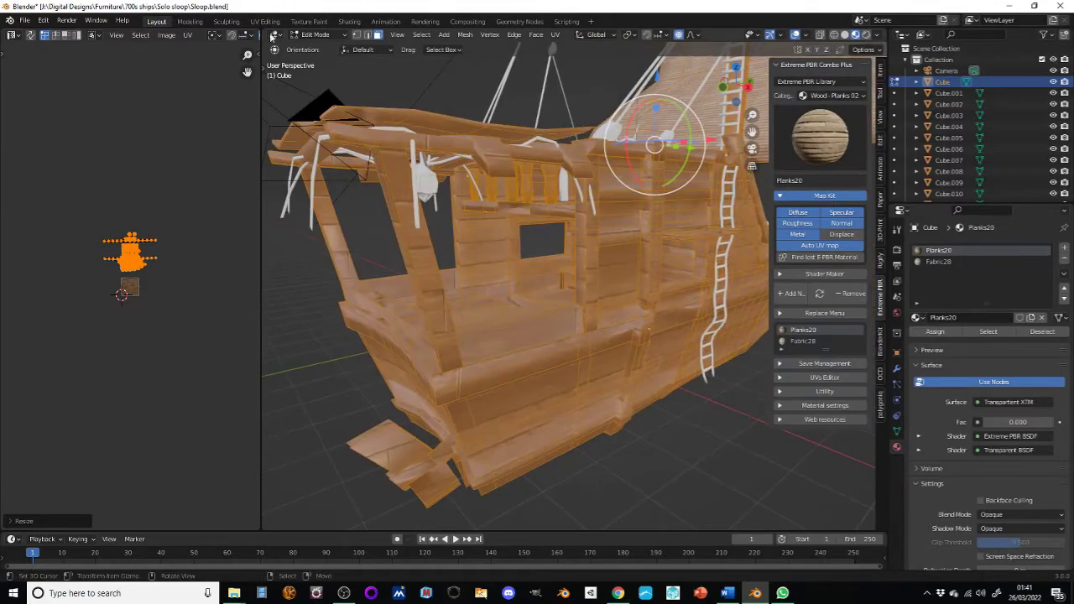
pyautogui.click(329, 39)
pyautogui.moveTo(470, 277); pyautogui.dragTo(361, 269, button='middle')
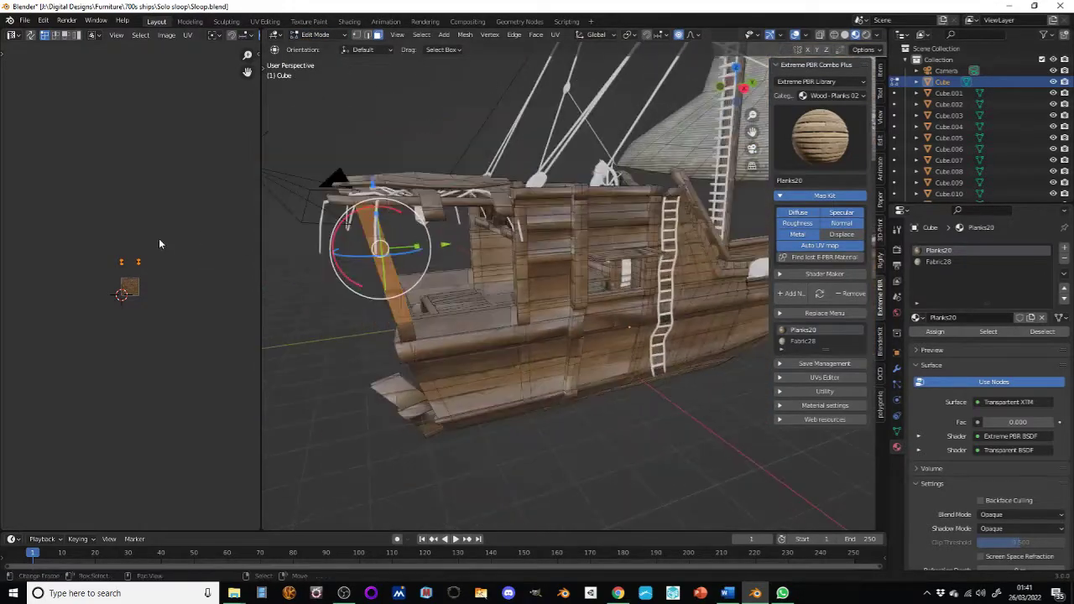
pyautogui.click(237, 433)
pyautogui.moveTo(377, 335); pyautogui.dragTo(436, 293, button='middle')
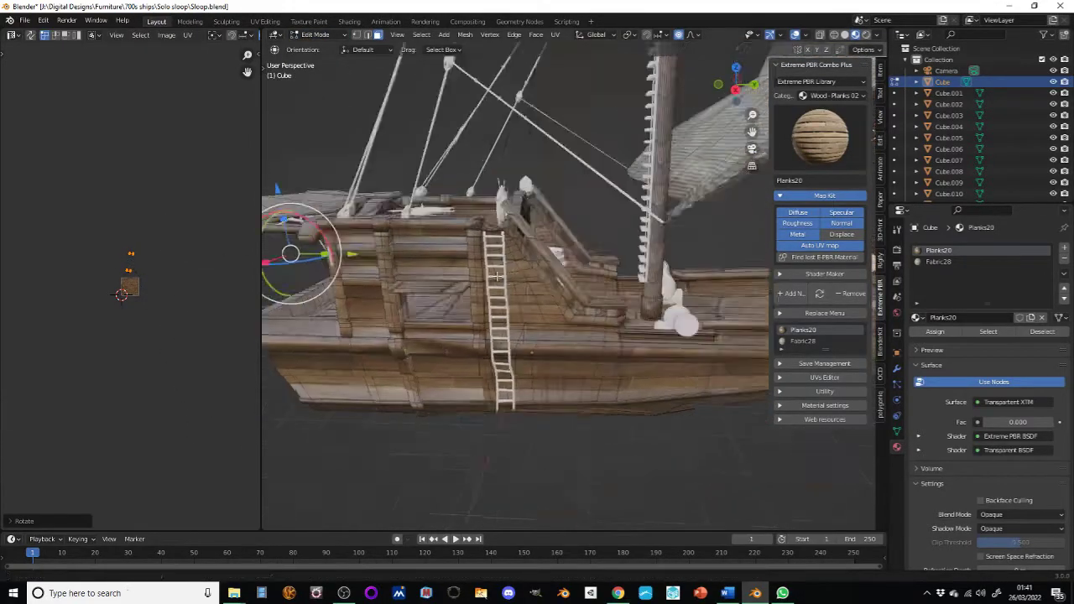
pyautogui.scroll(3, 440, 290)
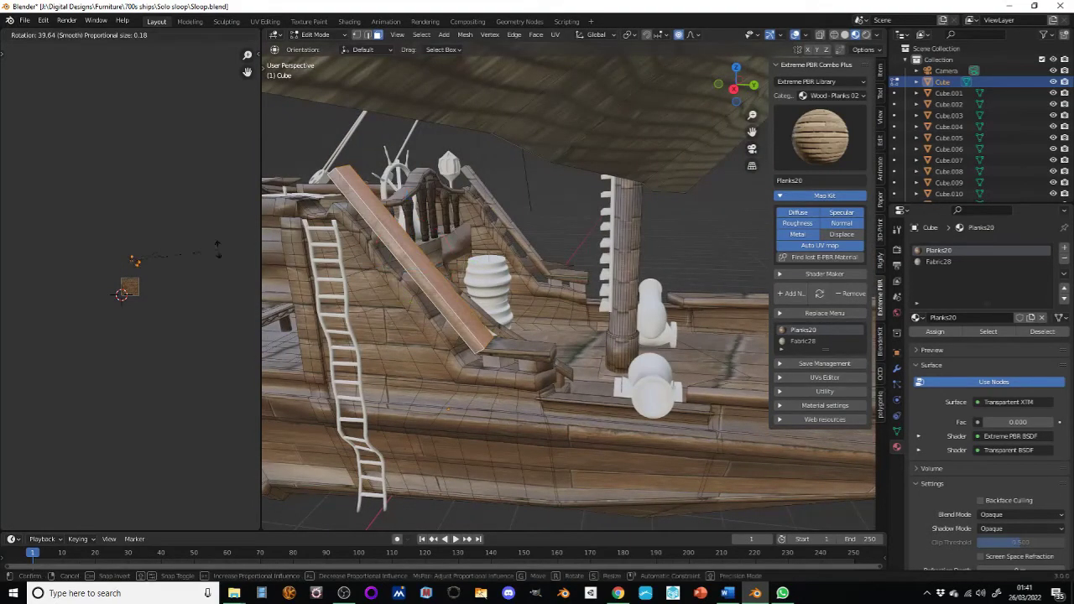
pyautogui.moveTo(391, 323); pyautogui.dragTo(172, 217, button='middle')
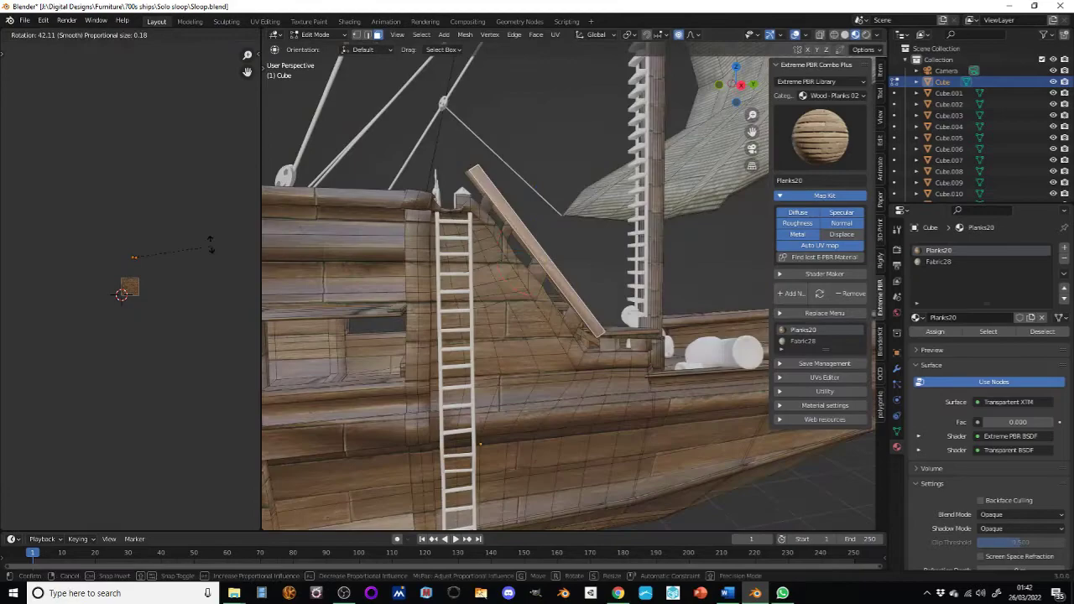
pyautogui.click(210, 243)
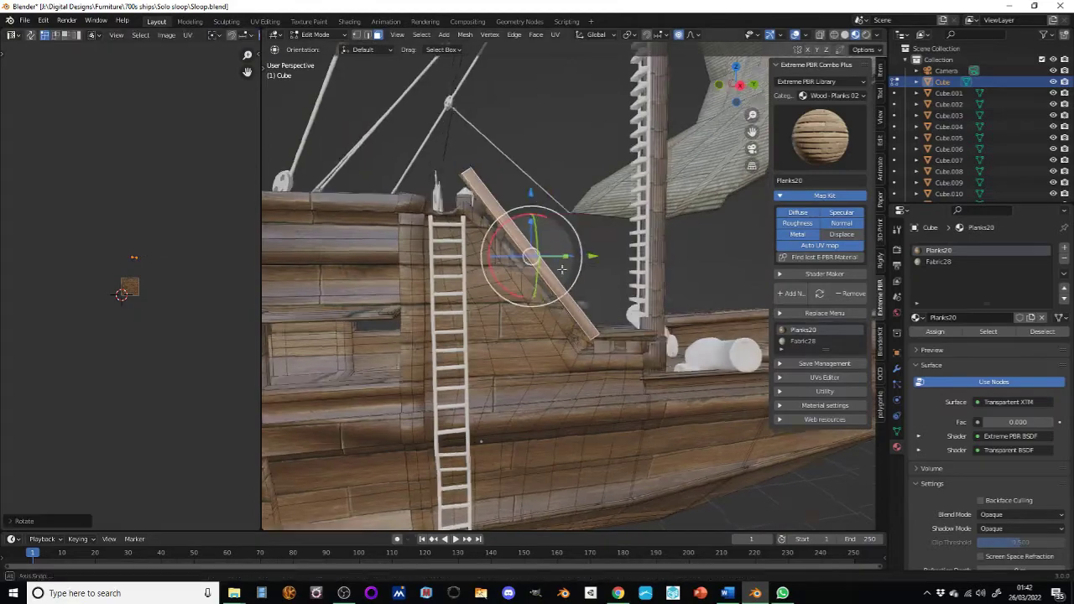
# Rotate the UVs of the mast column and the diagonal deck plank.
pyautogui.moveTo(527, 252)
pyautogui.mouseDown(button='middle')
pyautogui.moveTo(426, 351)
pyautogui.moveTo(436, 346)
pyautogui.mouseUp(button='middle')
pyautogui.press('l')
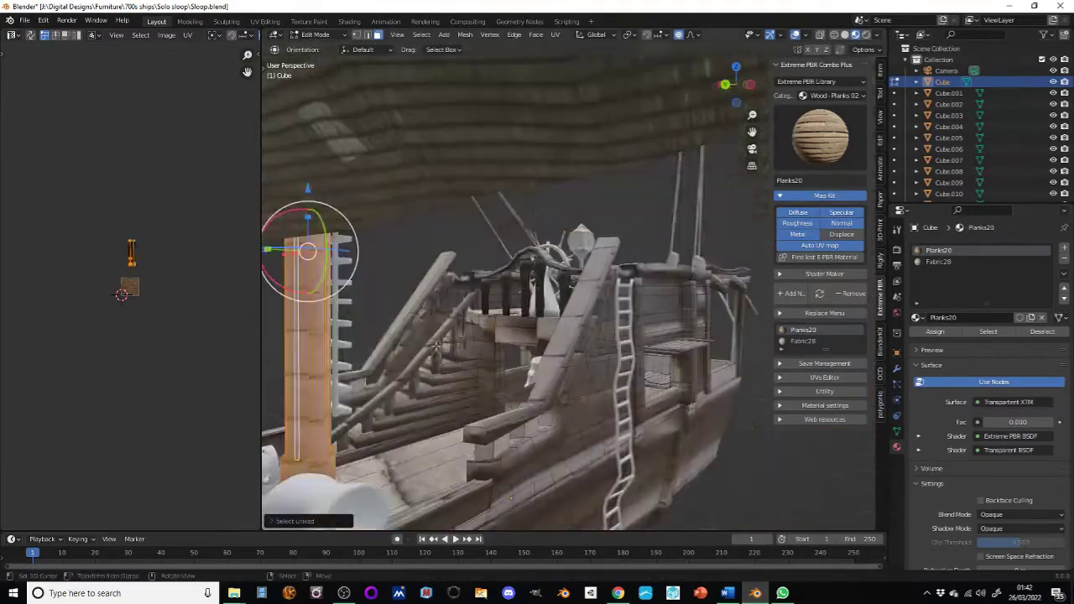
pyautogui.click(178, 358)
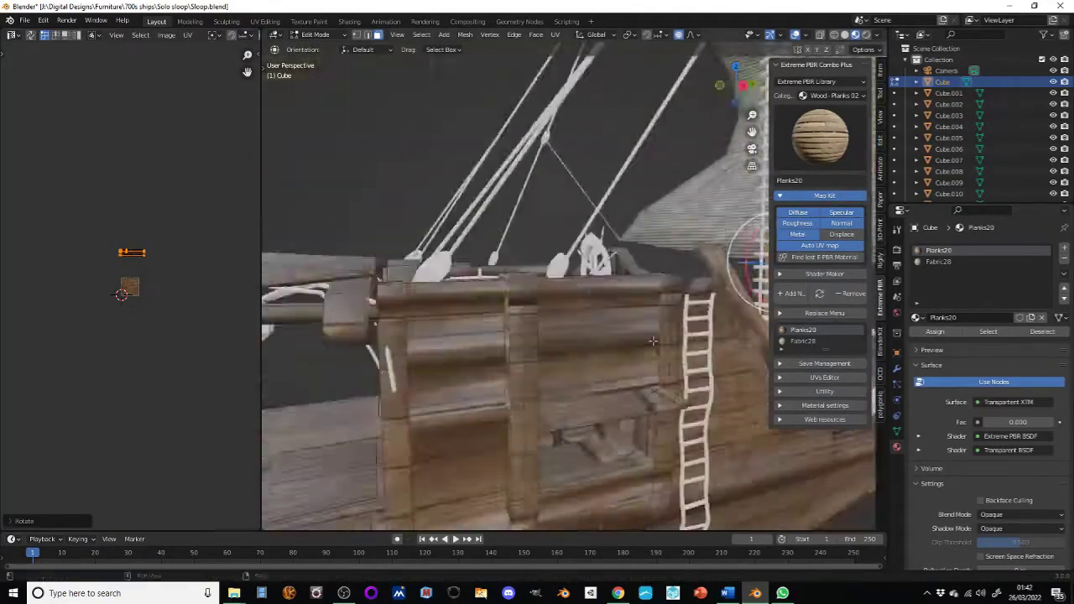
pyautogui.moveTo(504, 319)
pyautogui.mouseDown(button='middle')
pyautogui.moveTo(572, 218)
pyautogui.moveTo(551, 215)
pyautogui.mouseUp(button='middle')
pyautogui.click(551, 216)
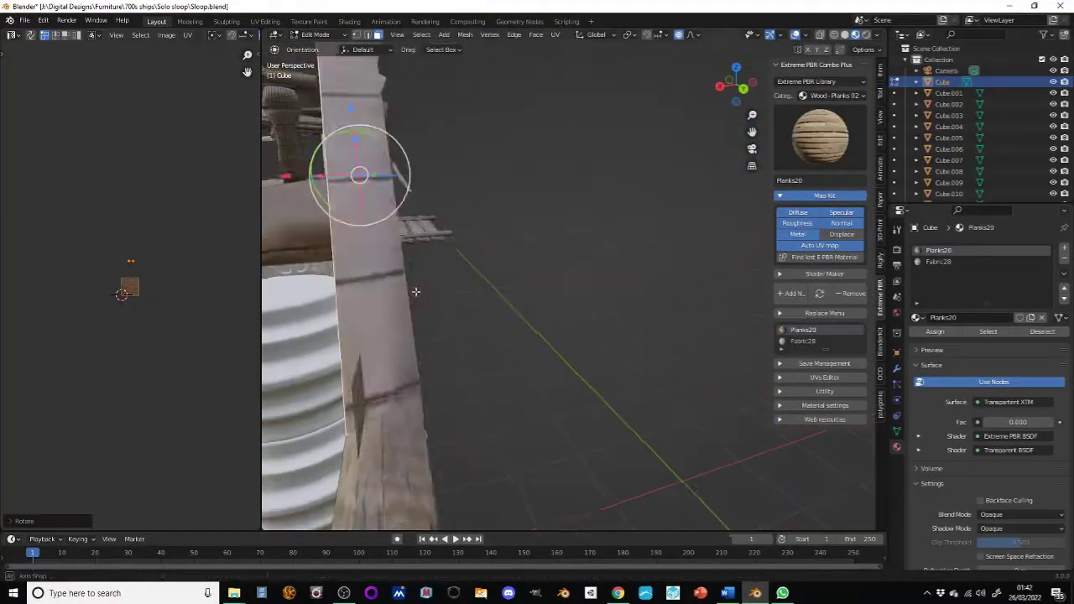
pyautogui.click(171, 326)
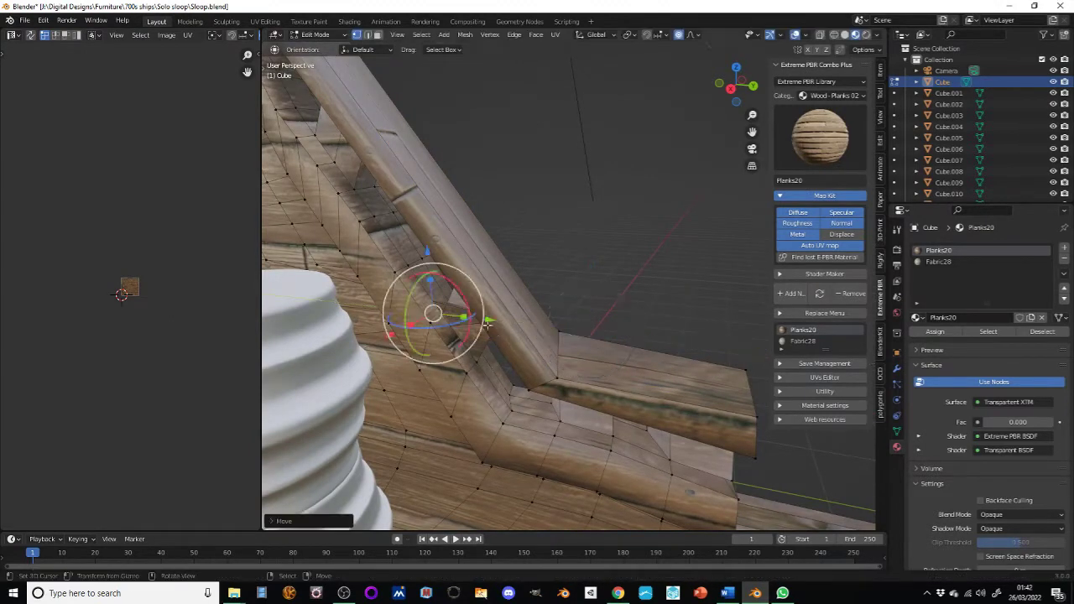
# Nudge plank and railing vertices into place, including a move along the Y axis.
pyautogui.moveTo(488, 322); pyautogui.dragTo(685, 293, button='middle')
pyautogui.click(607, 297)
pyautogui.moveTo(606, 297)
pyautogui.mouseDown(button='middle')
pyautogui.moveTo(530, 225)
pyautogui.moveTo(410, 49)
pyautogui.mouseUp(button='middle')
pyautogui.click(557, 243)
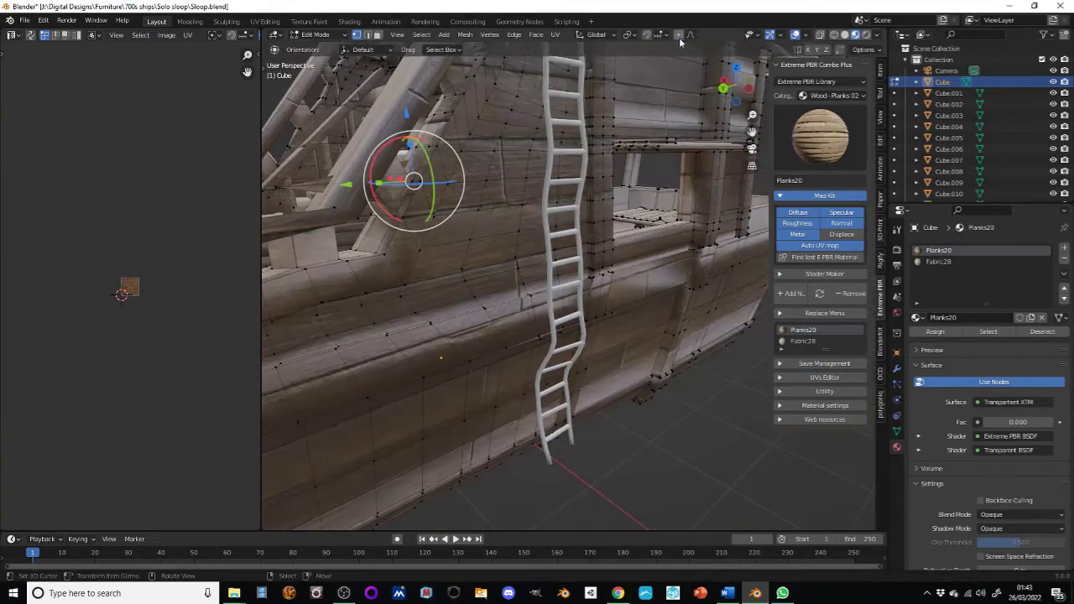
pyautogui.moveTo(680, 42); pyautogui.dragTo(607, 235, button='middle')
pyautogui.press('g')
pyautogui.press('y')
pyautogui.click(444, 321)
pyautogui.moveTo(444, 321)
pyautogui.mouseDown(button='middle')
pyautogui.moveTo(503, 347)
pyautogui.moveTo(653, 312)
pyautogui.mouseUp(button='middle')
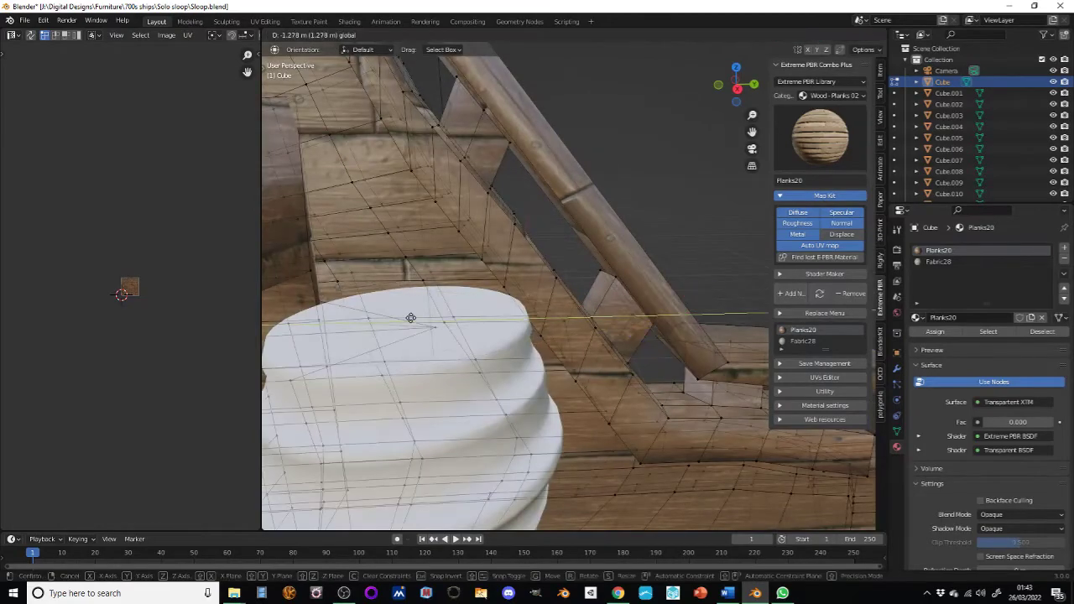
pyautogui.click(410, 318)
# Select the fabric cover on the deck and shrink its UVs.
pyautogui.moveTo(411, 317)
pyautogui.mouseDown(button='middle')
pyautogui.moveTo(770, 25)
pyautogui.moveTo(441, 261)
pyautogui.moveTo(615, 380)
pyautogui.mouseUp(button='middle')
pyautogui.scroll(5, 441, 261)
pyautogui.scroll(-5, 440, 261)
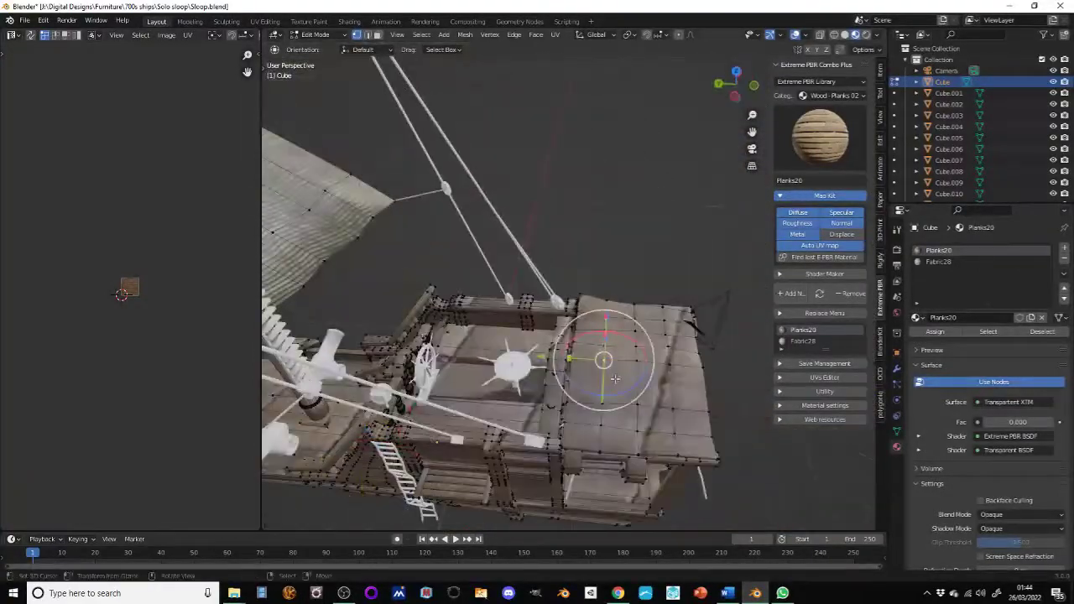
pyautogui.click(934, 331)
pyautogui.moveTo(839, 302); pyautogui.dragTo(205, 194, button='middle')
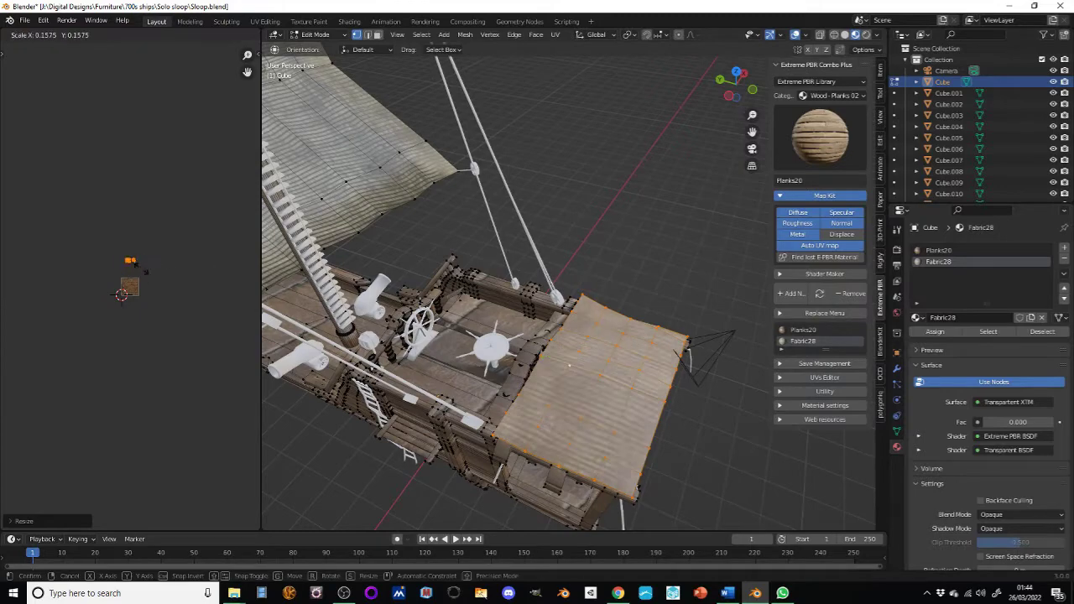
pyautogui.press('Return')
pyautogui.moveTo(569, 366)
pyautogui.mouseDown(button='middle')
pyautogui.moveTo(488, 384)
pyautogui.moveTo(620, 275)
pyautogui.mouseUp(button='middle')
# Return to object mode and select the barrel Cube.009.
pyautogui.press('Tab')
pyautogui.click(487, 384)
pyautogui.click(488, 384)
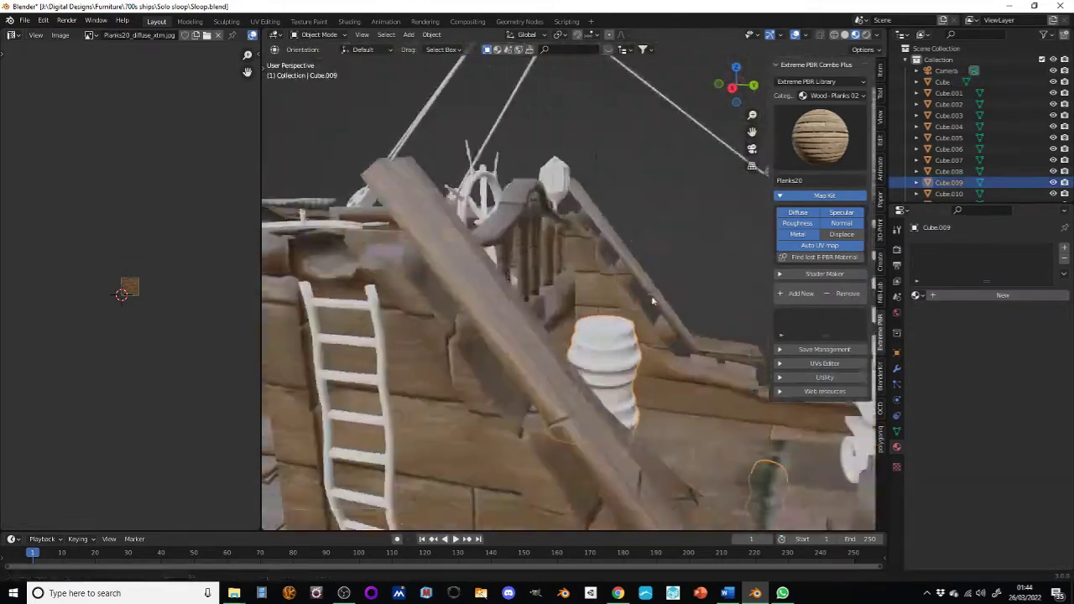
# Apply the Wood - Fine material wood_fine_17 to the barrel in Edit Mode.
pyautogui.press('Tab')
pyautogui.click(831, 94)
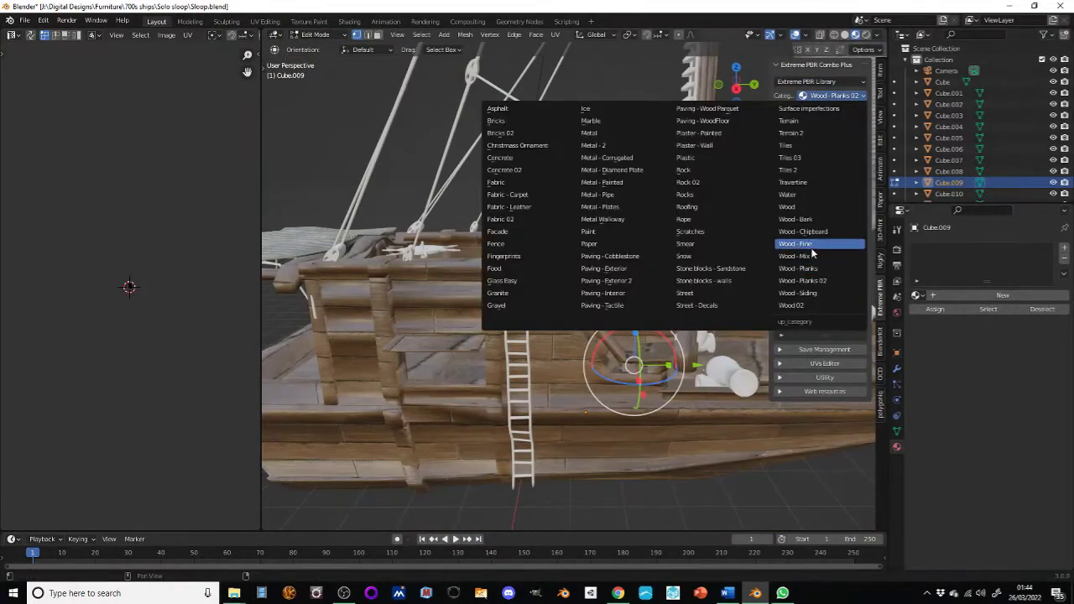
pyautogui.click(809, 242)
pyautogui.click(819, 134)
pyautogui.click(783, 214)
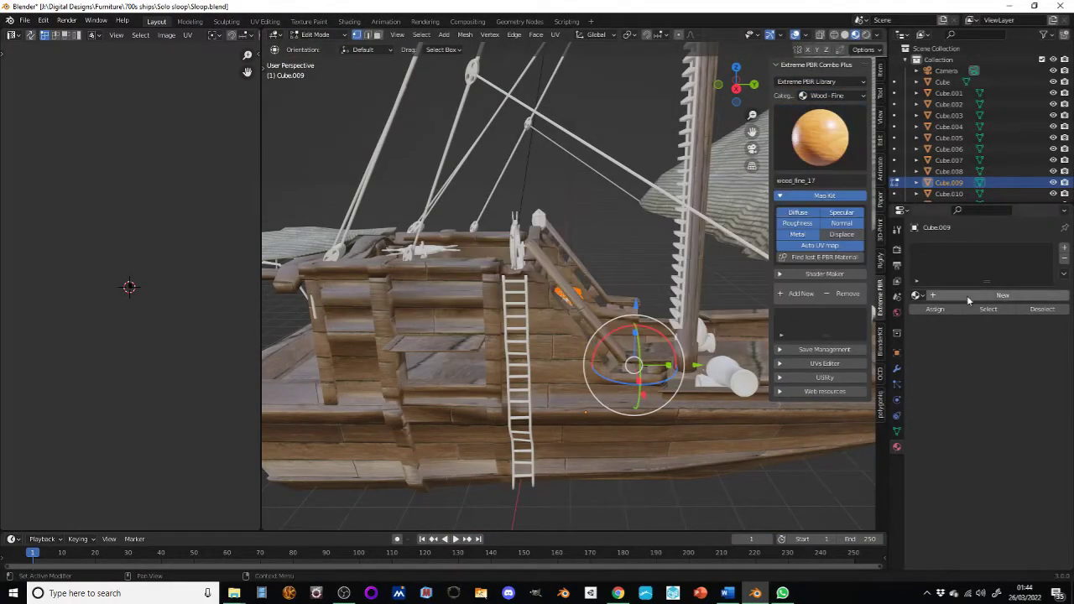
# Turn the left area into the Shader Editor, then frame and orbit around the barrel.
pyautogui.moveTo(671, 252); pyautogui.dragTo(504, 336, button='middle')
pyautogui.click(11, 34)
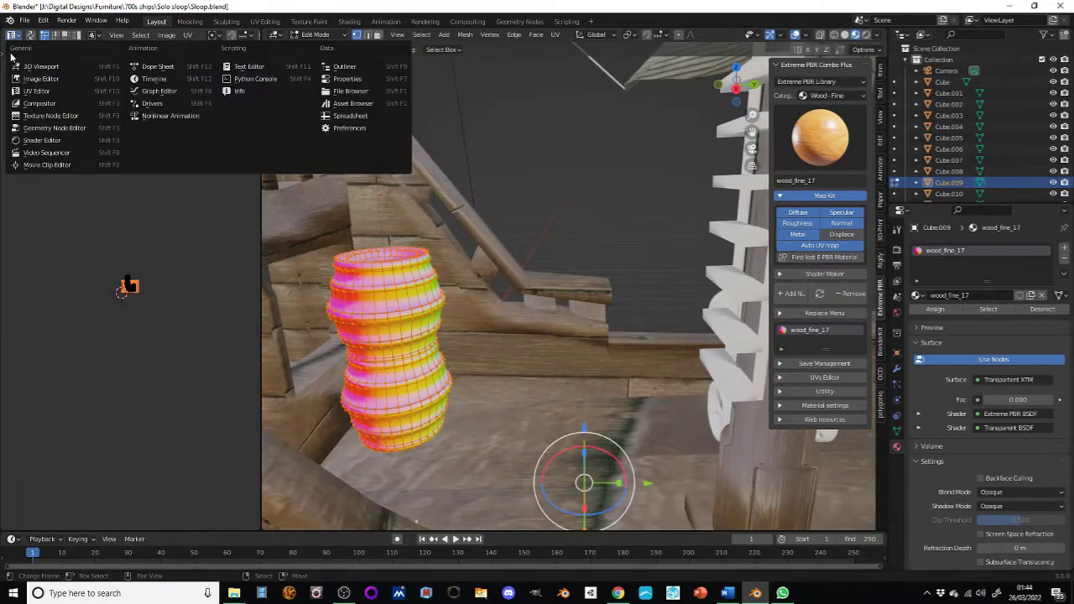
pyautogui.click(42, 142)
pyautogui.press('KP_Decimal')
pyautogui.scroll(-2, 537, 286)
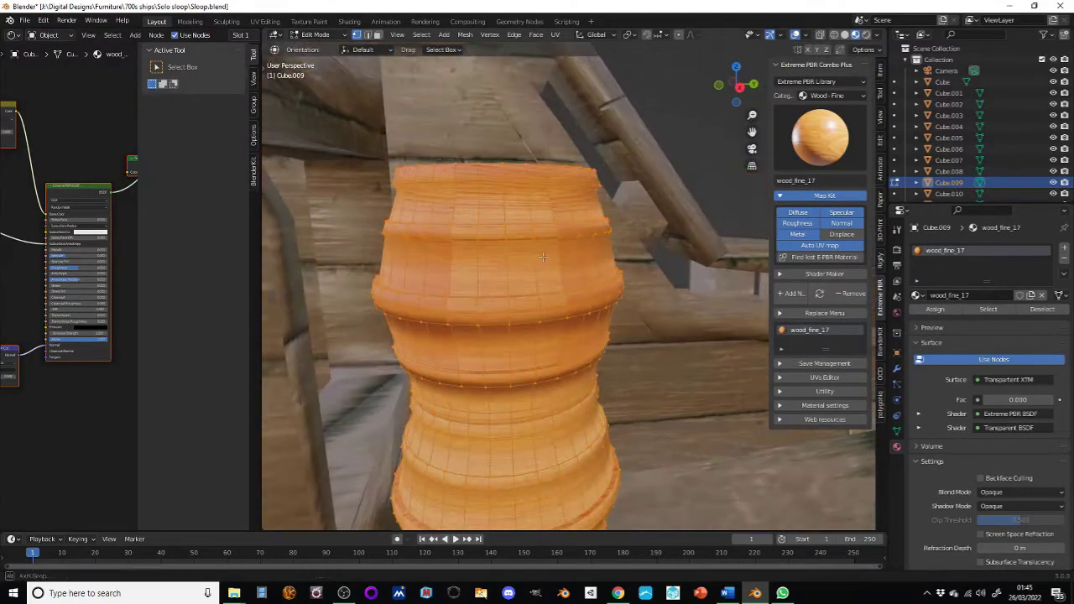
pyautogui.moveTo(447, 229); pyautogui.dragTo(453, 238, button='middle')
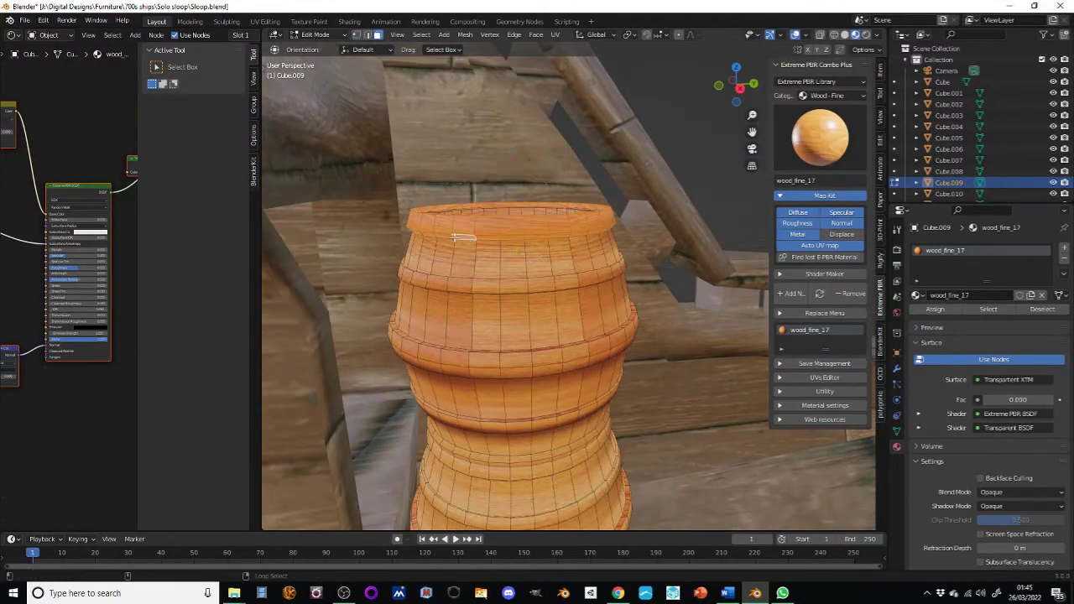
pyautogui.moveTo(457, 417); pyautogui.dragTo(362, 438, button='middle')
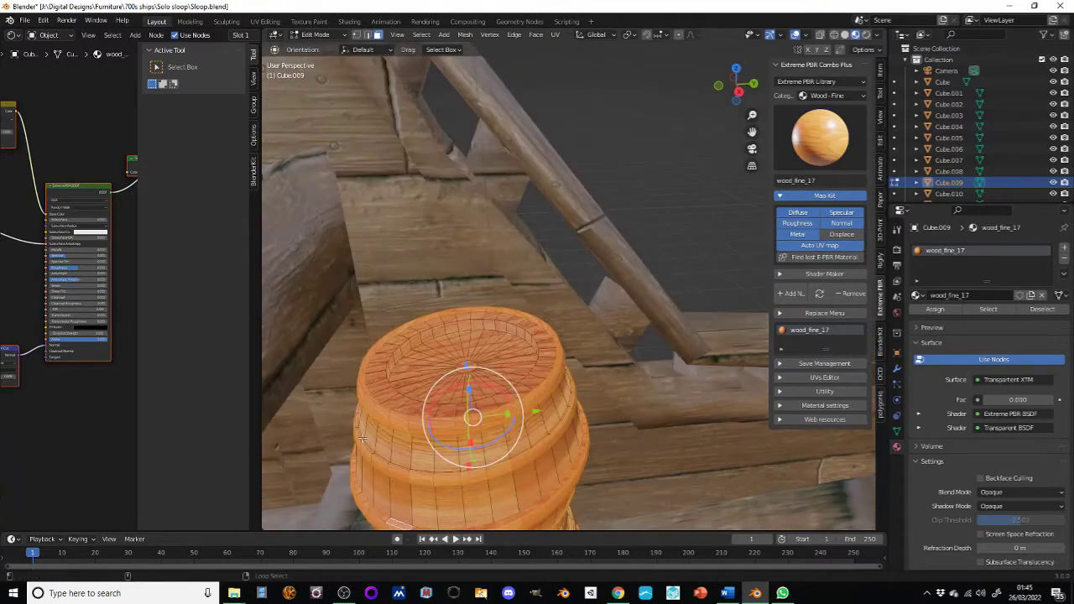
pyautogui.moveTo(539, 390)
pyautogui.mouseDown(button='middle')
pyautogui.moveTo(559, 364)
pyautogui.moveTo(554, 468)
pyautogui.mouseUp(button='middle')
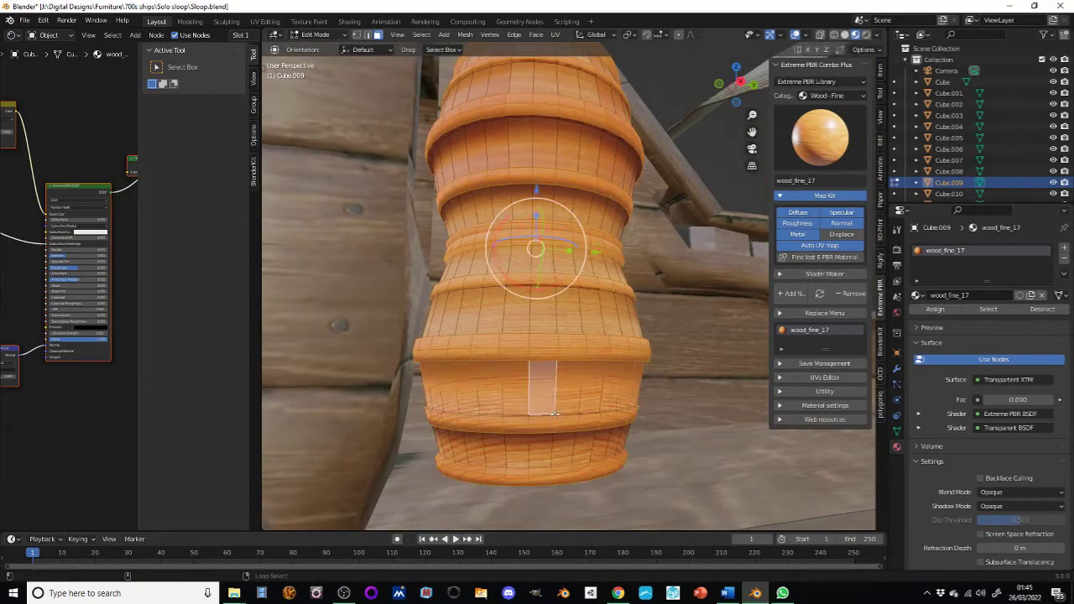
pyautogui.moveTo(554, 413)
pyautogui.mouseDown(button='middle')
pyautogui.moveTo(368, 461)
pyautogui.moveTo(344, 453)
pyautogui.moveTo(345, 473)
pyautogui.mouseUp(button='middle')
pyautogui.moveTo(321, 361)
pyautogui.mouseDown(button='middle')
pyautogui.moveTo(479, 374)
pyautogui.moveTo(358, 366)
pyautogui.mouseUp(button='middle')
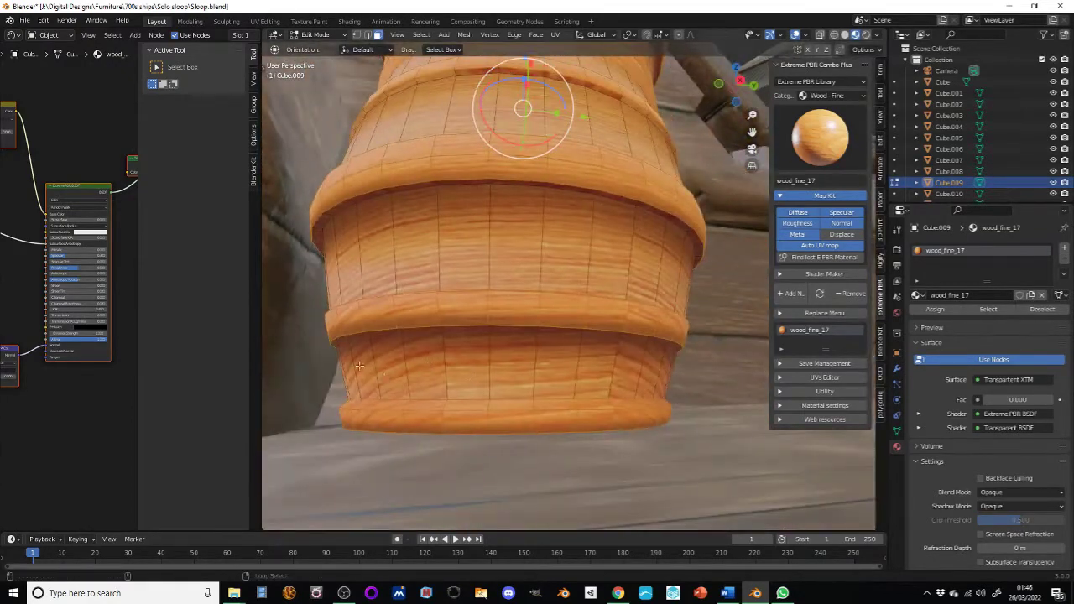
# Zoom out to view the whole barrel from above and open the Extreme PBR category list.
pyautogui.keyDown('shift'); pyautogui.scroll(2, 321, 218); pyautogui.keyUp('shift')
pyautogui.keyDown('shift'); pyautogui.scroll(1, 327, 176); pyautogui.keyUp('shift')
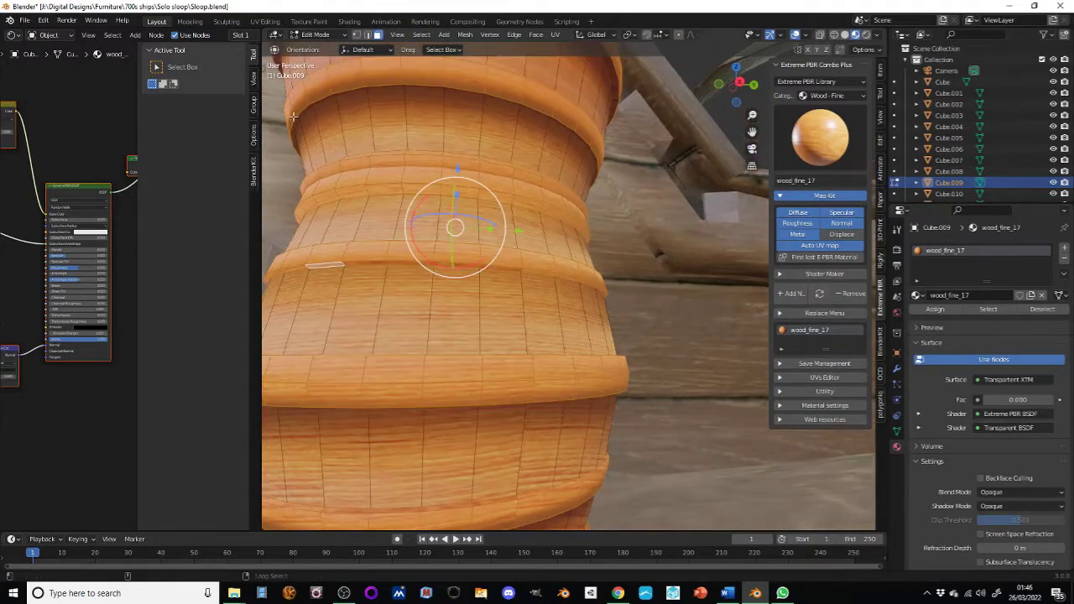
pyautogui.keyDown('shift'); pyautogui.scroll(2, 335, 128); pyautogui.keyUp('shift')
pyautogui.keyDown('ctrl'); pyautogui.scroll(-2, 470, 105); pyautogui.keyUp('ctrl')
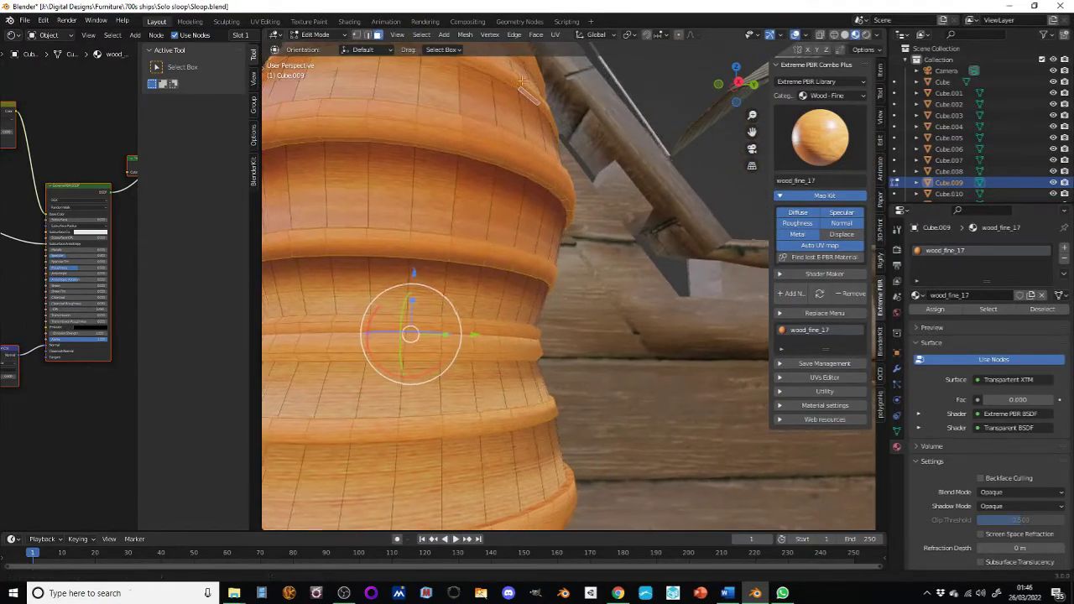
pyautogui.moveTo(525, 90); pyautogui.dragTo(503, 251, button='middle')
pyautogui.scroll(2, 503, 252)
pyautogui.click(822, 95)
# Add the Metal28 metal material as a new second slot on Cube.009.
pyautogui.click(609, 135)
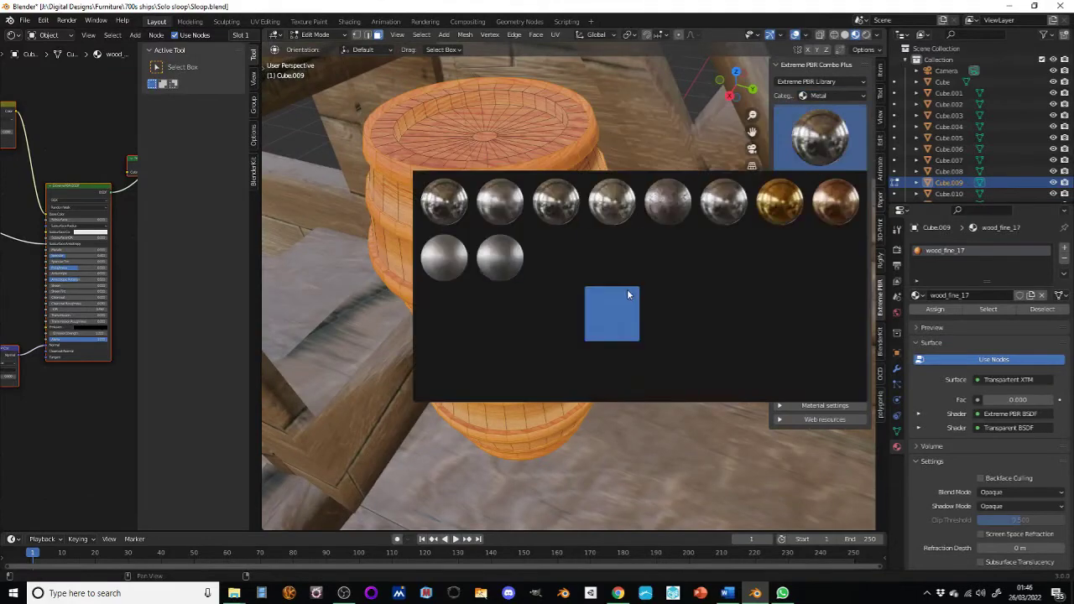
pyautogui.click(605, 385)
pyautogui.click(792, 295)
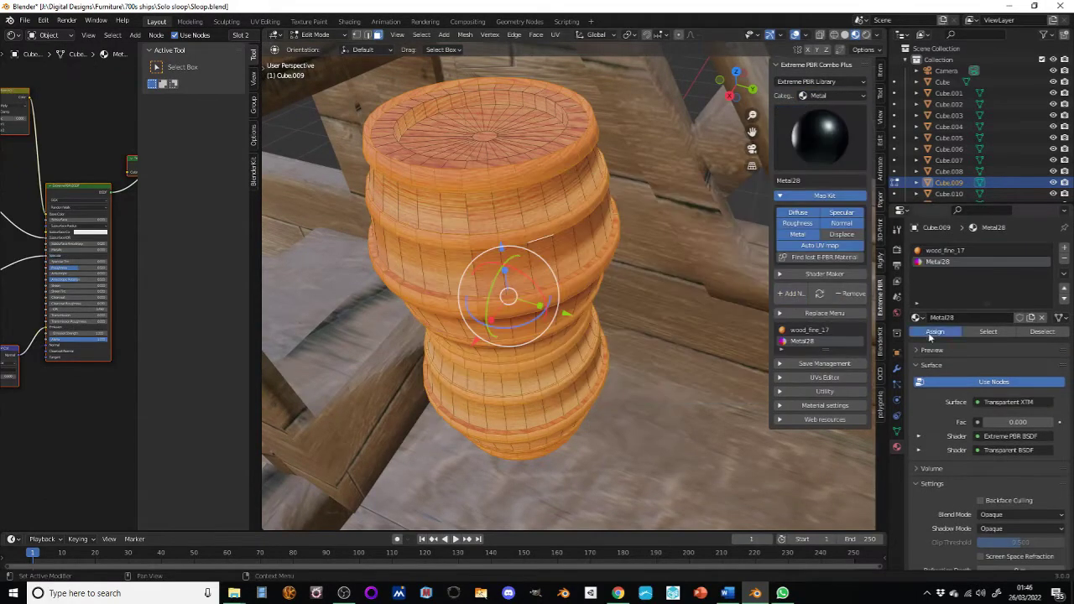
# Orbit and zoom around the small barrel to check its banded sides.
pyautogui.moveTo(453, 342)
pyautogui.mouseDown(button='middle')
pyautogui.moveTo(412, 264)
pyautogui.moveTo(520, 131)
pyautogui.mouseUp(button='middle')
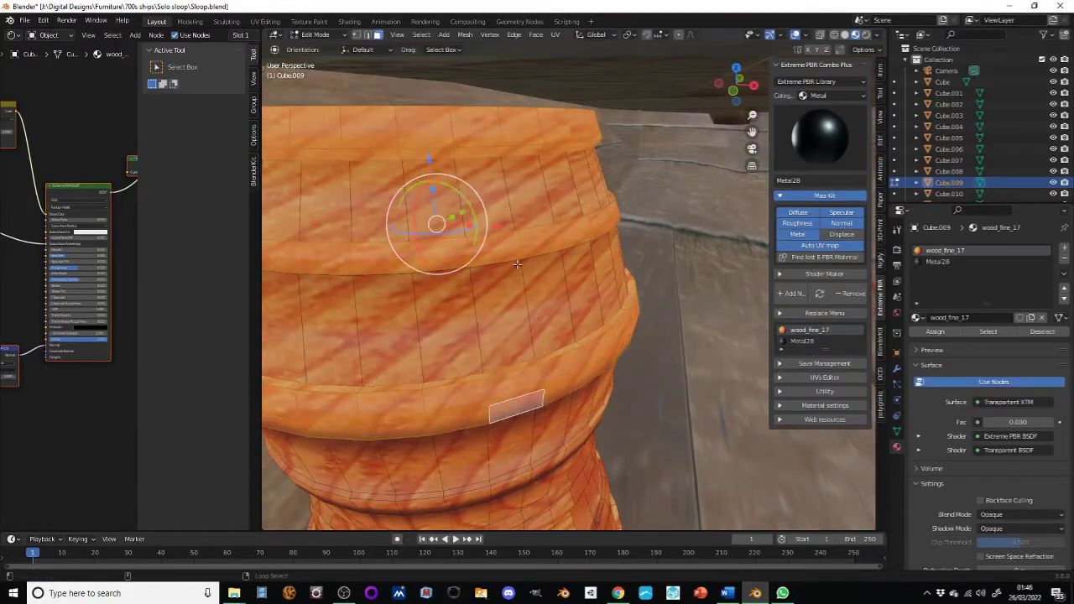
pyautogui.moveTo(517, 264)
pyautogui.mouseDown(button='middle')
pyautogui.moveTo(628, 174)
pyautogui.moveTo(588, 263)
pyautogui.moveTo(672, 213)
pyautogui.mouseUp(button='middle')
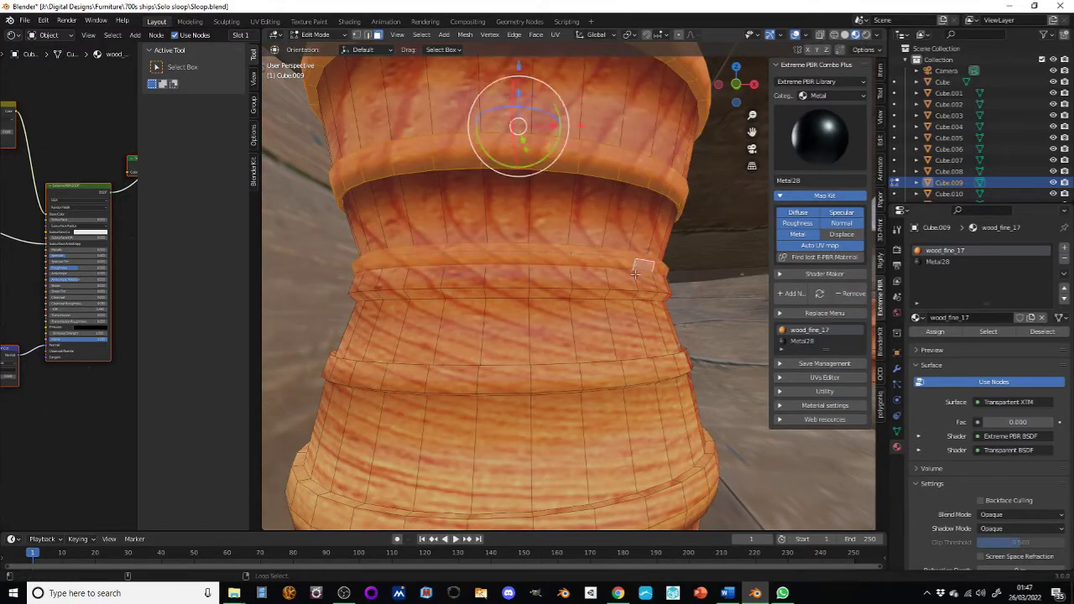
pyautogui.scroll(4, 676, 484)
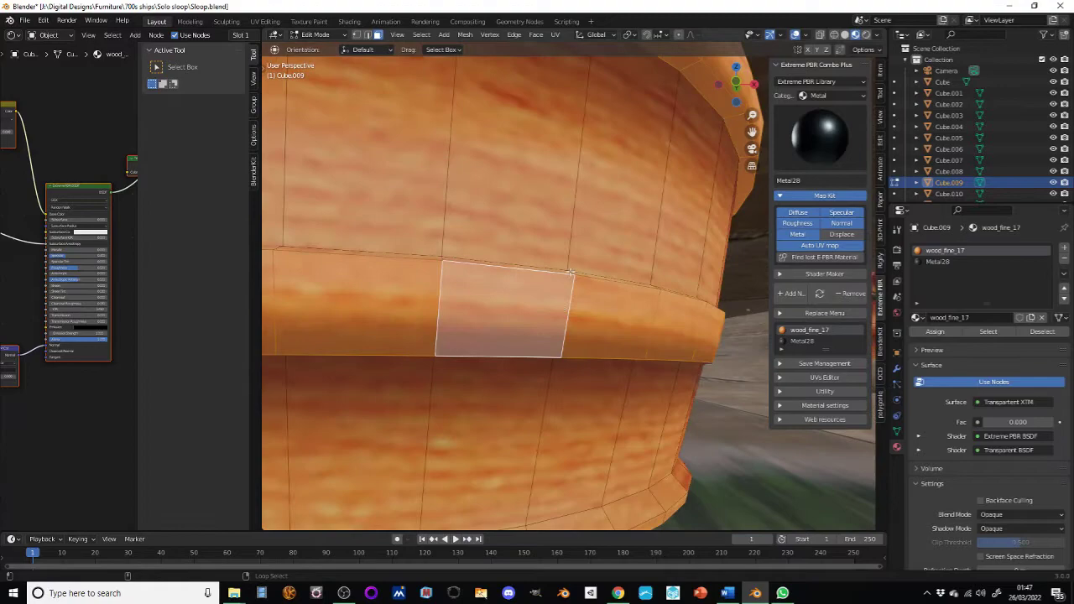
pyautogui.moveTo(664, 314)
pyautogui.mouseDown(button='middle')
pyautogui.moveTo(688, 385)
pyautogui.moveTo(599, 212)
pyautogui.moveTo(748, 222)
pyautogui.mouseUp(button='middle')
pyautogui.scroll(-5, 748, 222)
pyautogui.moveTo(738, 327); pyautogui.dragTo(506, 287, button='middle')
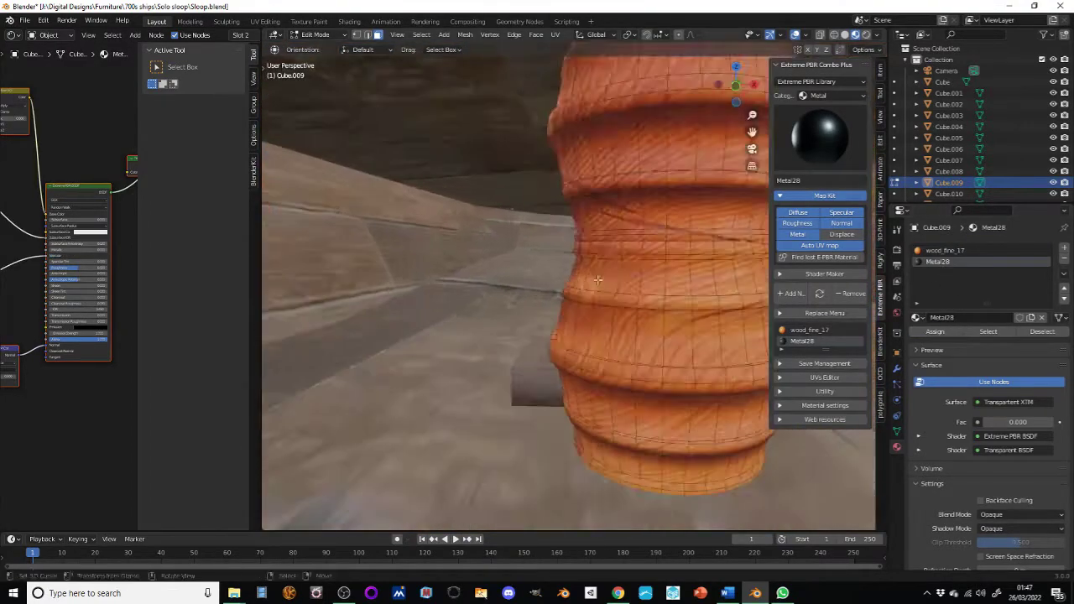
pyautogui.press('KP_Decimal')
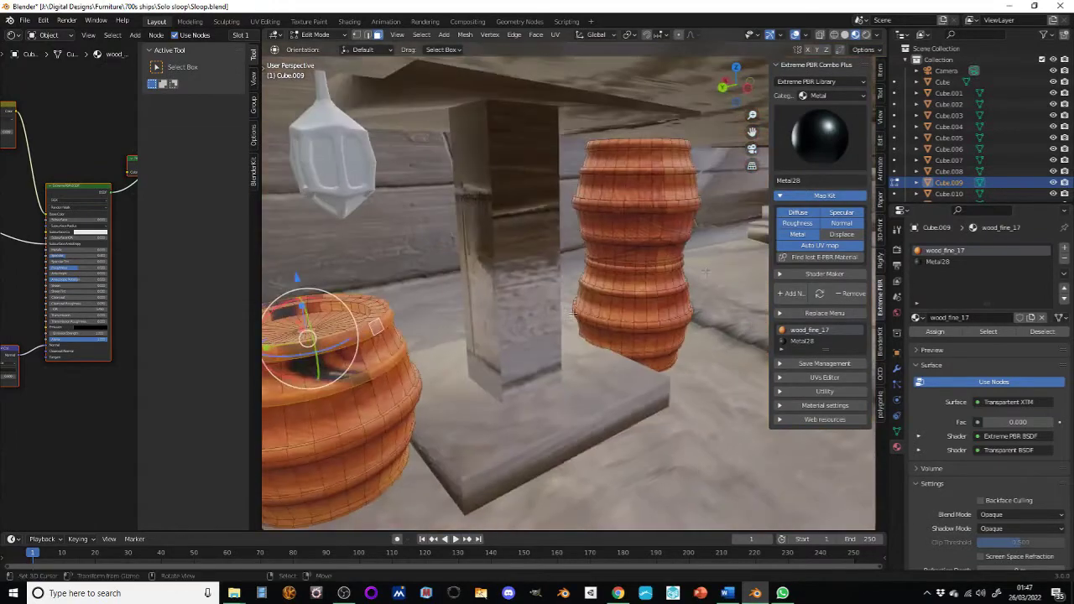
pyautogui.moveTo(591, 391)
pyautogui.mouseDown(button='middle')
pyautogui.moveTo(601, 417)
pyautogui.moveTo(634, 419)
pyautogui.moveTo(669, 472)
pyautogui.mouseUp(button='middle')
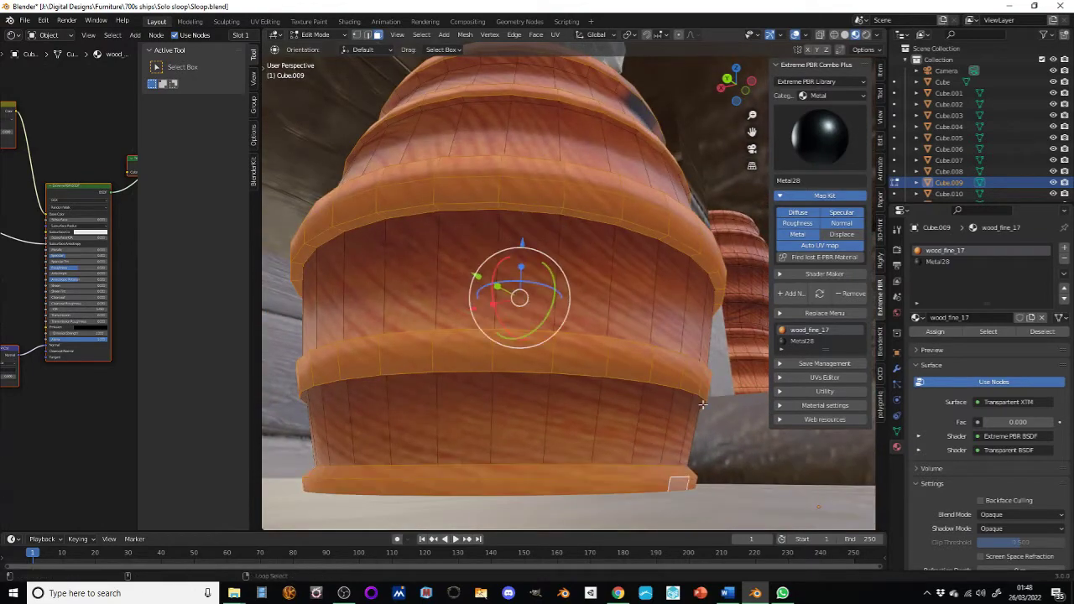
pyautogui.moveTo(702, 405)
pyautogui.mouseDown(button='middle')
pyautogui.moveTo(700, 229)
pyautogui.moveTo(446, 244)
pyautogui.mouseUp(button='middle')
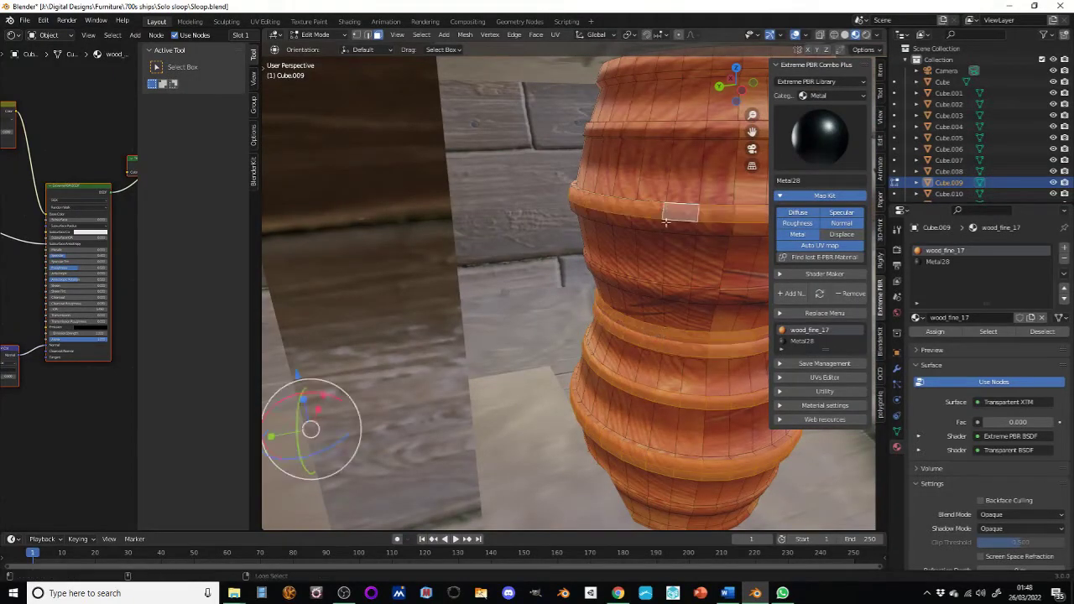
pyautogui.moveTo(662, 286); pyautogui.dragTo(602, 309, button='middle')
pyautogui.moveTo(601, 234)
pyautogui.mouseDown(button='middle')
pyautogui.moveTo(576, 233)
pyautogui.moveTo(500, 188)
pyautogui.mouseUp(button='middle')
pyautogui.moveTo(526, 107)
pyautogui.mouseDown(button='middle')
pyautogui.moveTo(588, 154)
pyautogui.moveTo(568, 216)
pyautogui.moveTo(578, 307)
pyautogui.moveTo(651, 259)
pyautogui.moveTo(580, 443)
pyautogui.moveTo(600, 410)
pyautogui.moveTo(619, 311)
pyautogui.moveTo(336, 120)
pyautogui.moveTo(473, 139)
pyautogui.moveTo(622, 359)
pyautogui.moveTo(615, 197)
pyautogui.mouseUp(button='middle')
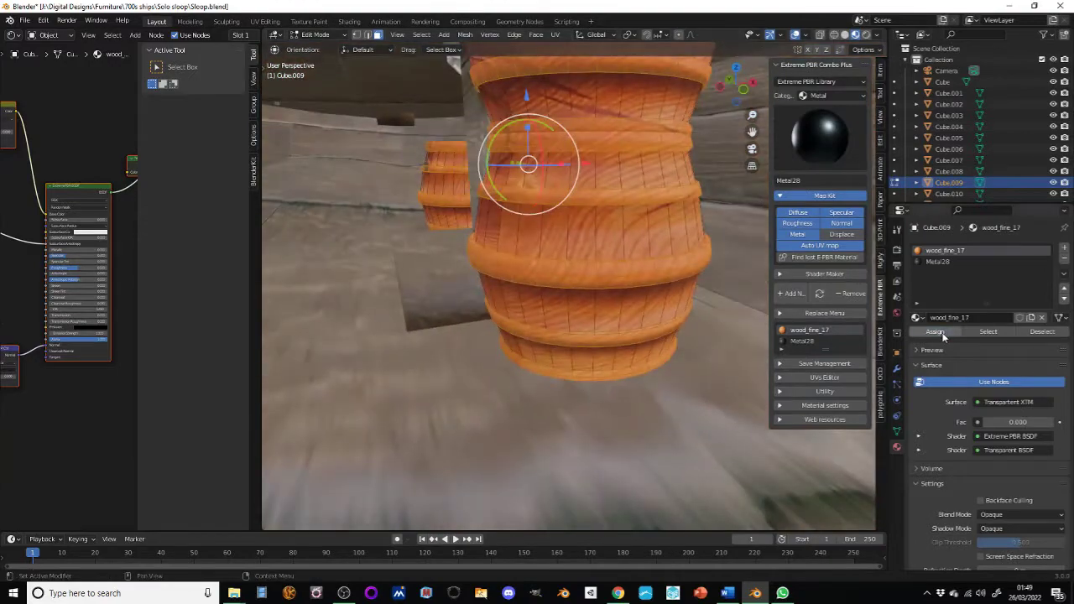
pyautogui.moveTo(503, 235); pyautogui.dragTo(512, 223, button='middle')
# Give the barrel on the stand, Cube.008, the Planks17 wood material.
pyautogui.click(317, 48)
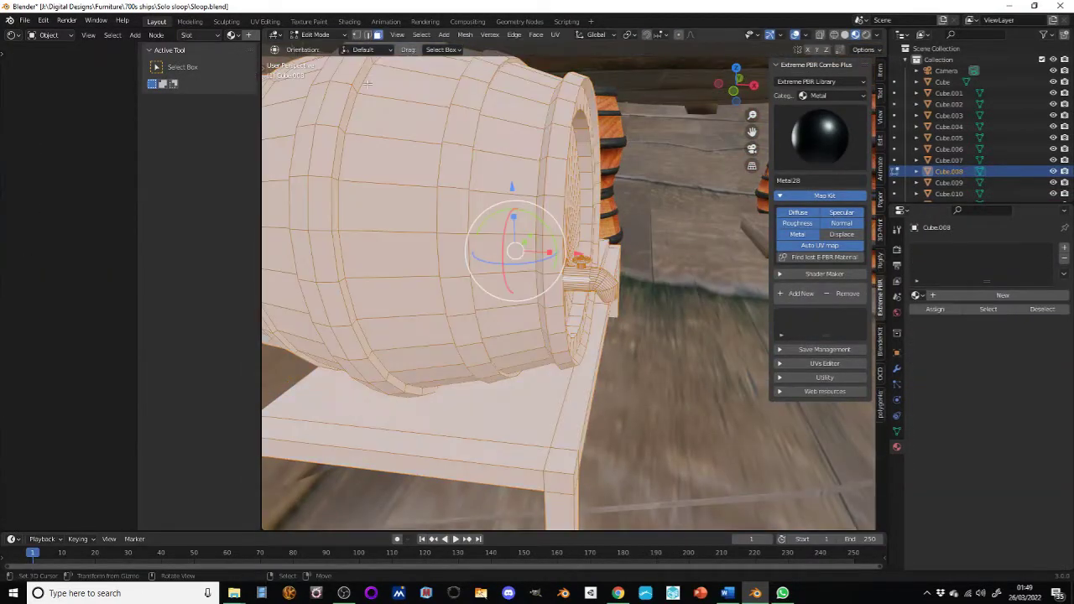
pyautogui.moveTo(367, 82); pyautogui.dragTo(837, 174, button='middle')
pyautogui.click(916, 295)
pyautogui.click(951, 366)
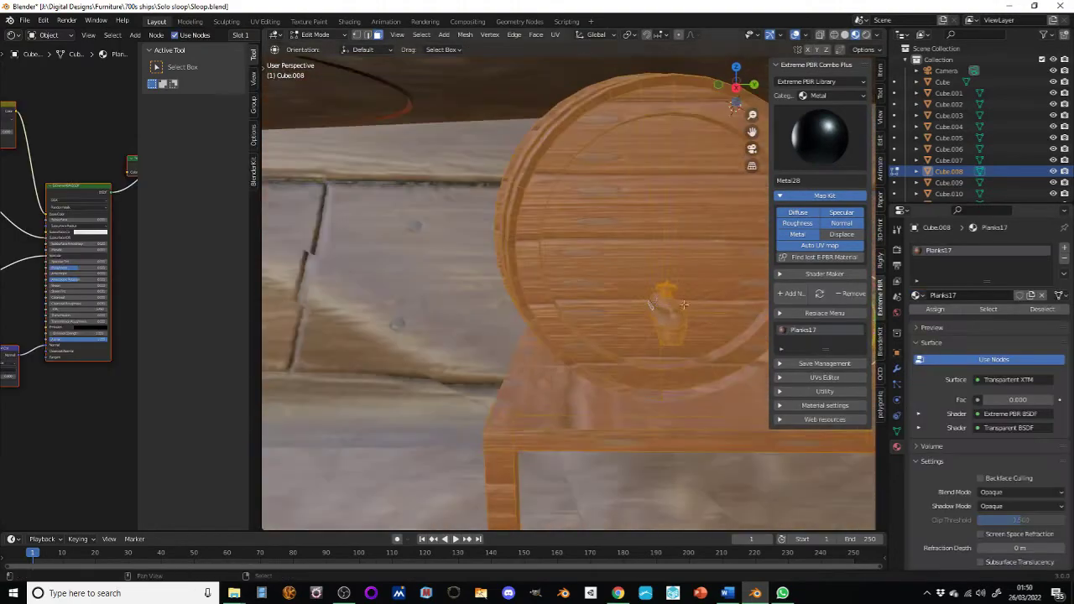
# Add a Metal28 slot and assign it to the barrel's connected metal bands.
pyautogui.moveTo(684, 305)
pyautogui.mouseDown(button='middle')
pyautogui.moveTo(613, 327)
pyautogui.moveTo(537, 333)
pyautogui.mouseUp(button='middle')
pyautogui.click(818, 134)
pyautogui.click(537, 333)
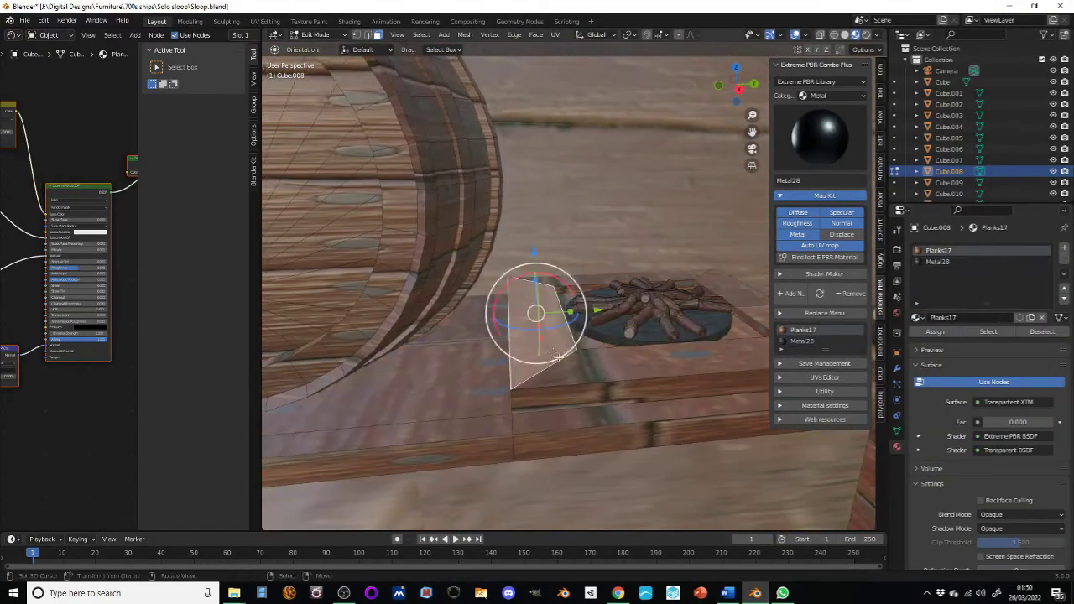
pyautogui.moveTo(520, 404)
pyautogui.mouseDown(button='middle')
pyautogui.moveTo(598, 338)
pyautogui.moveTo(507, 199)
pyautogui.moveTo(480, 225)
pyautogui.mouseUp(button='middle')
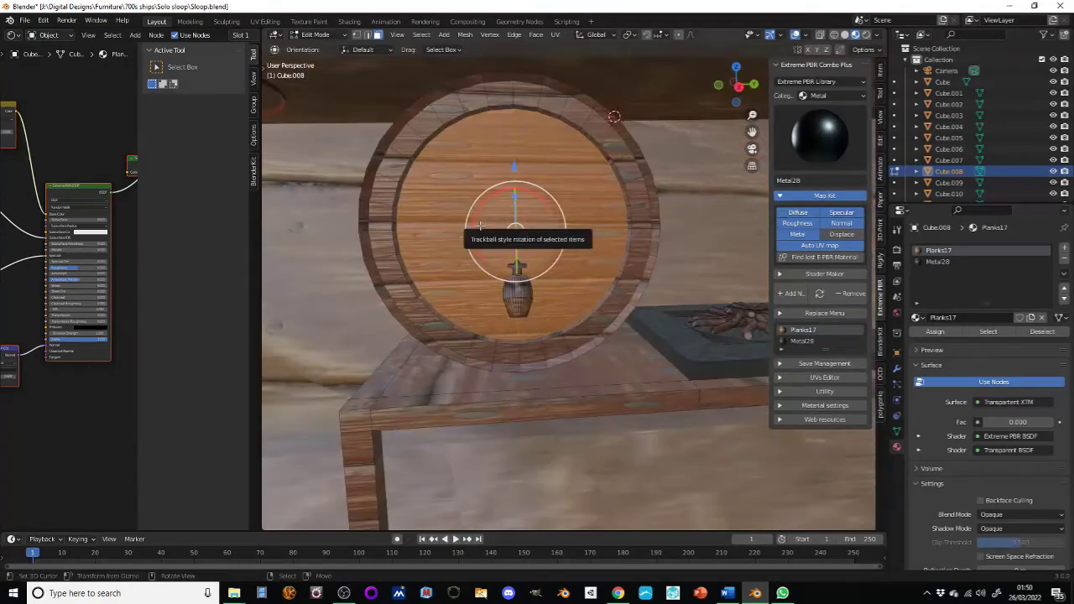
pyautogui.hotkey('ctrl', 'l')
pyautogui.click(937, 332)
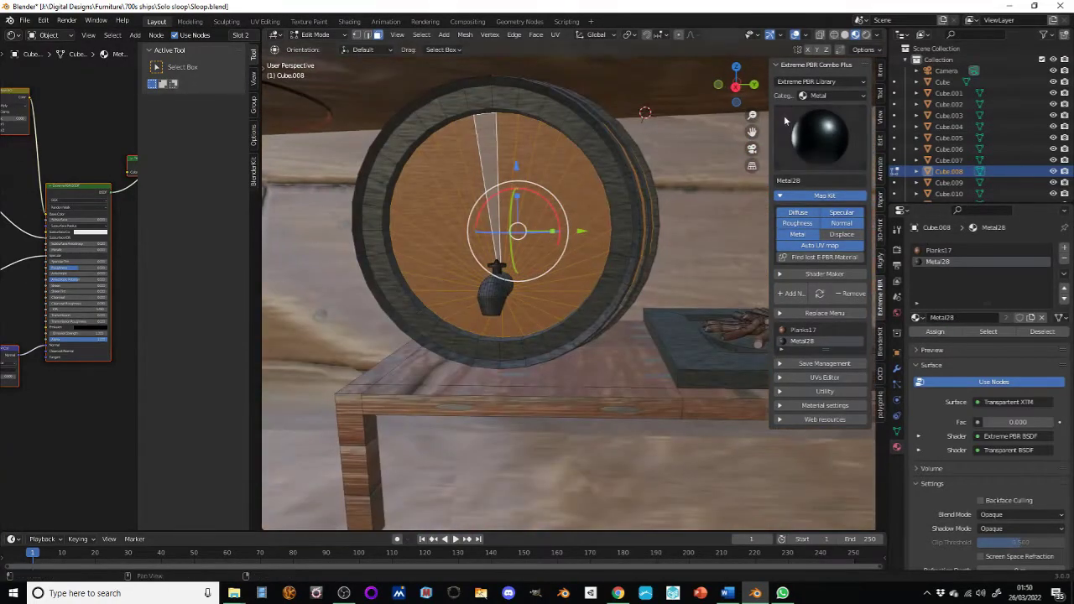
# Apply green_painted_wood from the Wood - Planks category to the barrel lid.
pyautogui.click(831, 95)
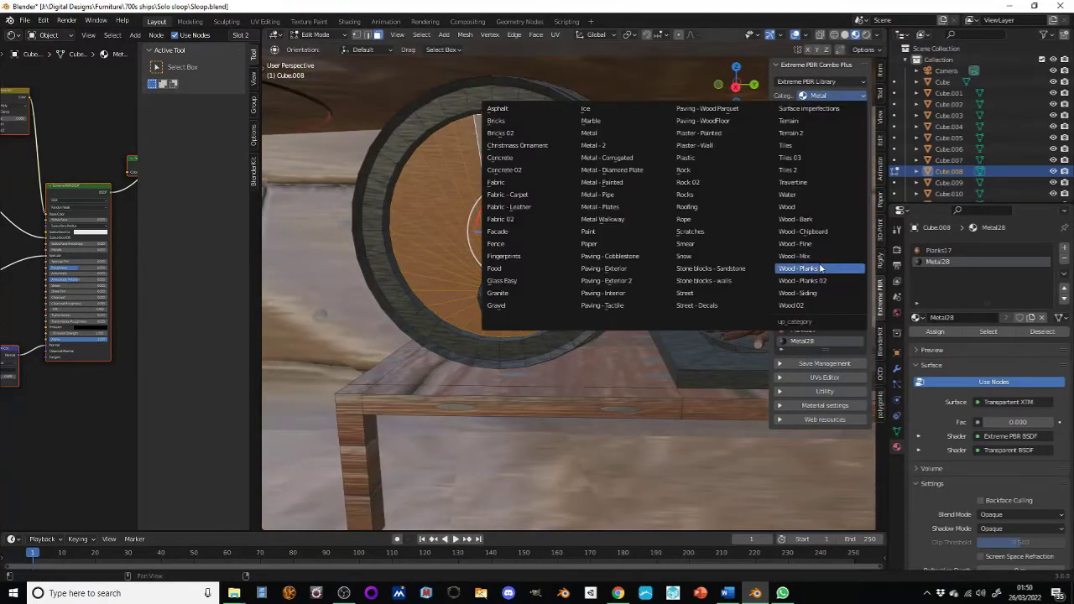
pyautogui.click(767, 266)
pyautogui.click(820, 134)
pyautogui.click(501, 192)
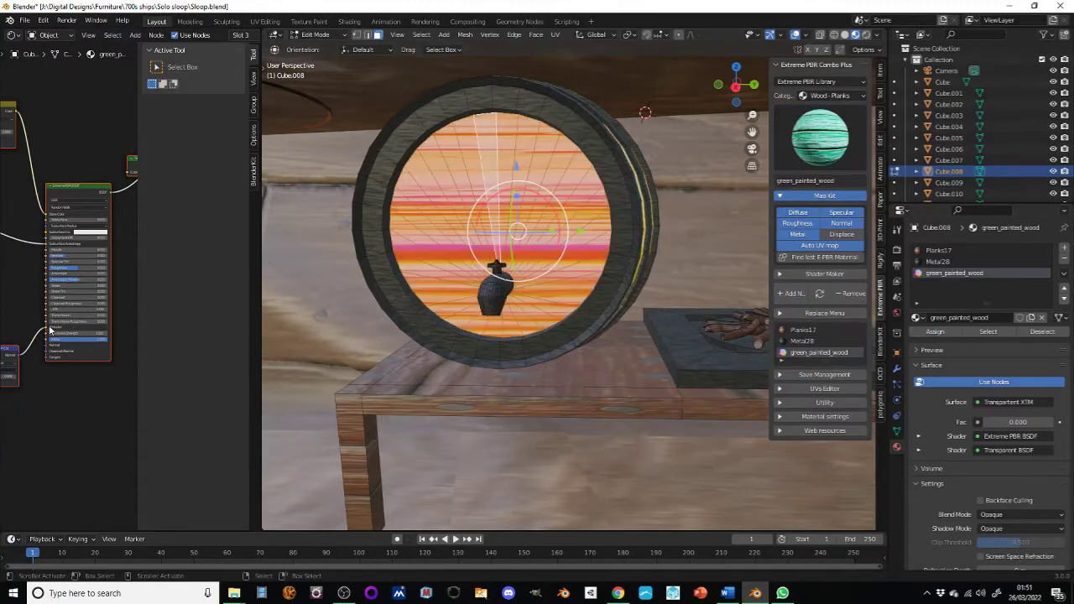
pyautogui.moveTo(503, 251); pyautogui.dragTo(418, 251, button='middle')
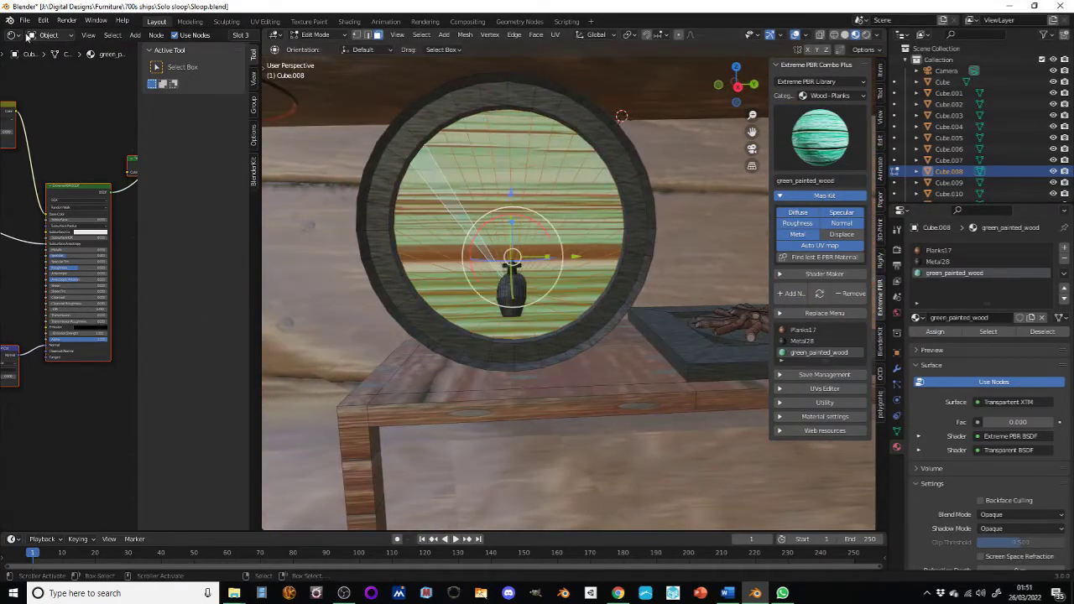
# Stretch the lid's UVs horizontally along X in the UV Editor.
pyautogui.click(12, 34)
pyautogui.click(159, 84)
pyautogui.press('s')
pyautogui.press('x')
pyautogui.press('Return')
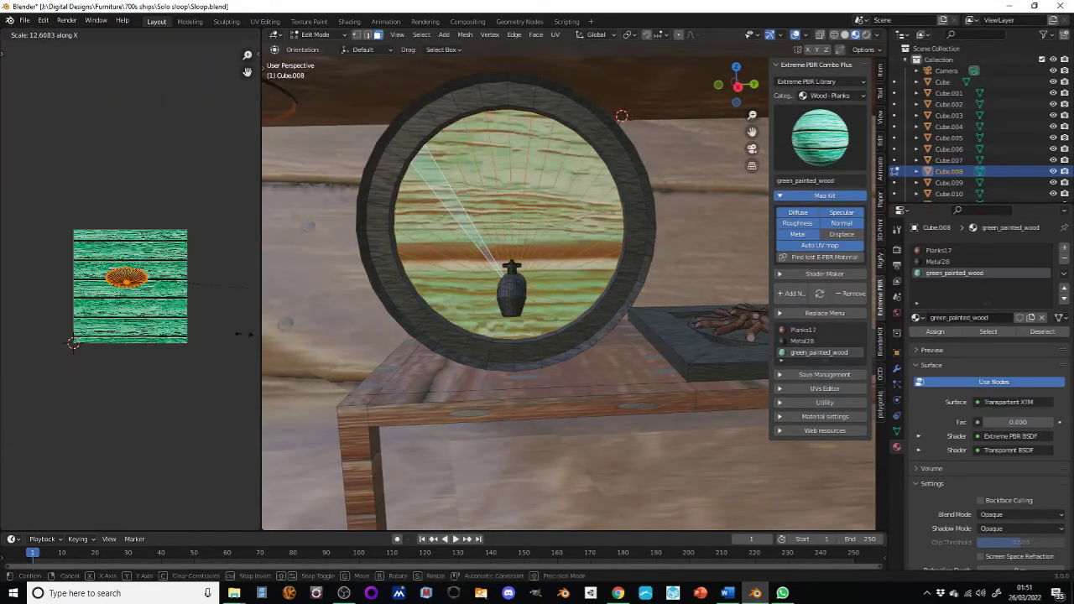
pyautogui.moveTo(470, 252)
pyautogui.mouseDown(button='middle')
pyautogui.moveTo(527, 261)
pyautogui.moveTo(571, 80)
pyautogui.mouseUp(button='middle')
# Select both cannons, Cube.006 and Cube.007, and pick a wheel's connected mesh in Edit Mode.
pyautogui.press('Tab')
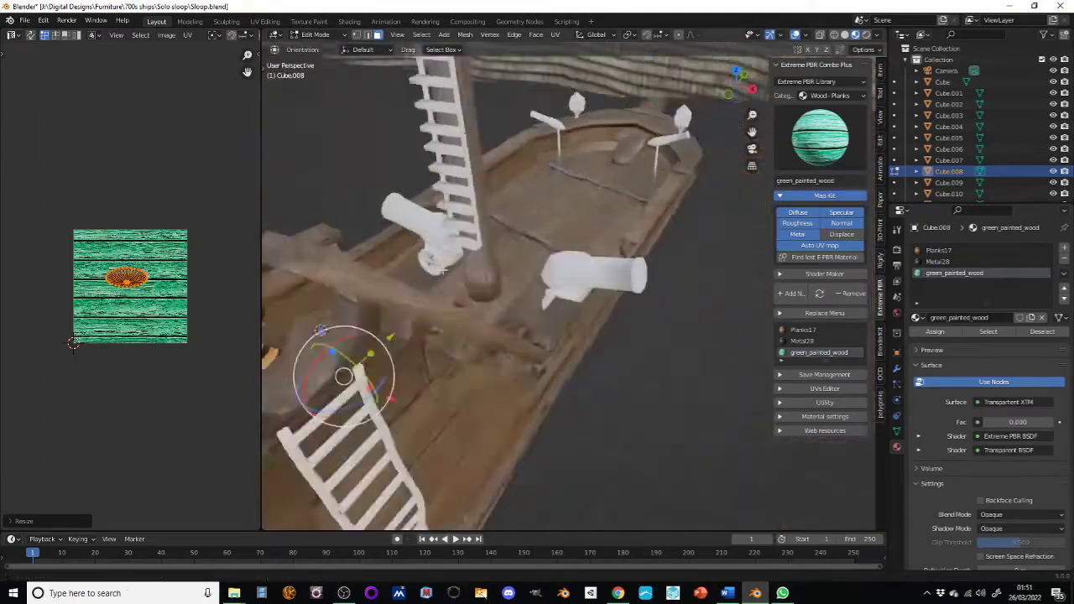
pyautogui.keyDown('shift'); pyautogui.click(571, 80); pyautogui.keyUp('shift')
pyautogui.click(317, 60)
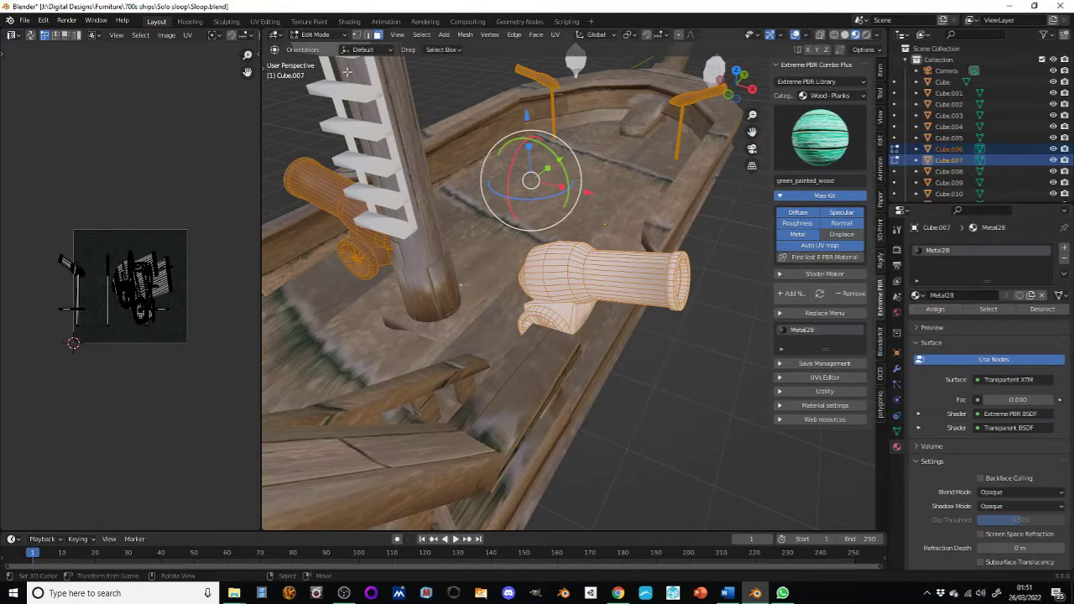
pyautogui.moveTo(346, 72); pyautogui.dragTo(436, 275, button='middle')
pyautogui.press('l')
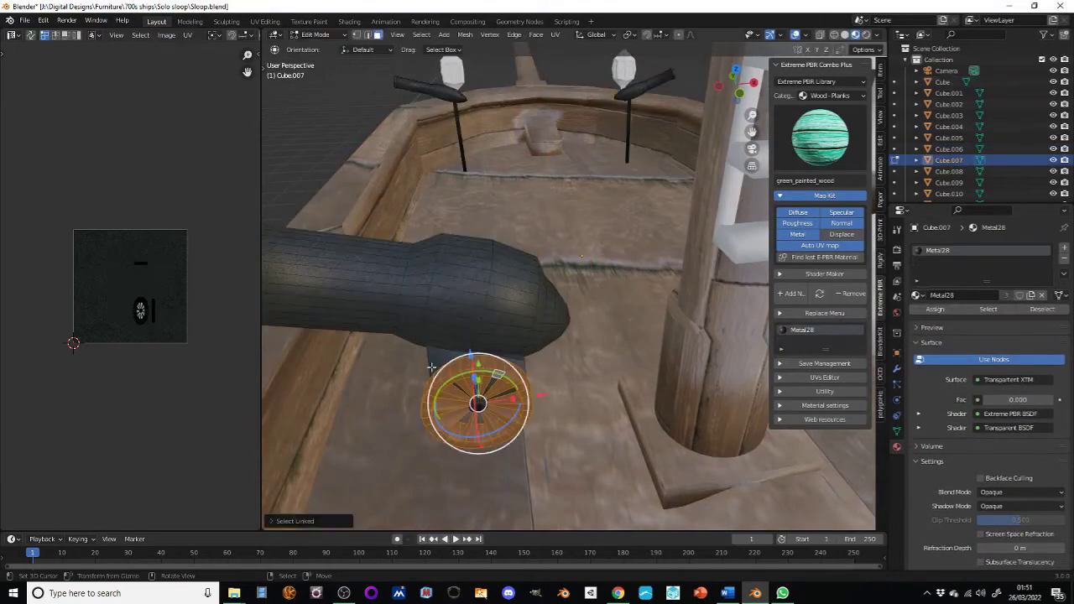
pyautogui.moveTo(431, 367); pyautogui.dragTo(587, 319, button='middle')
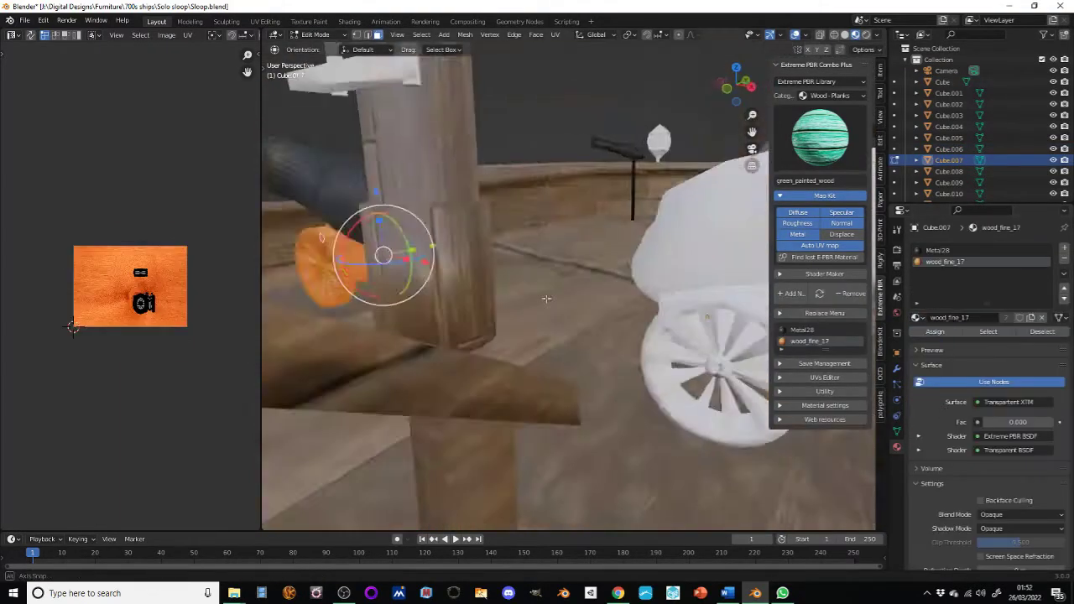
# Assign Metal28 to the cannon and wood_fine_17 to its wheel faces in a new slot.
pyautogui.click(308, 34)
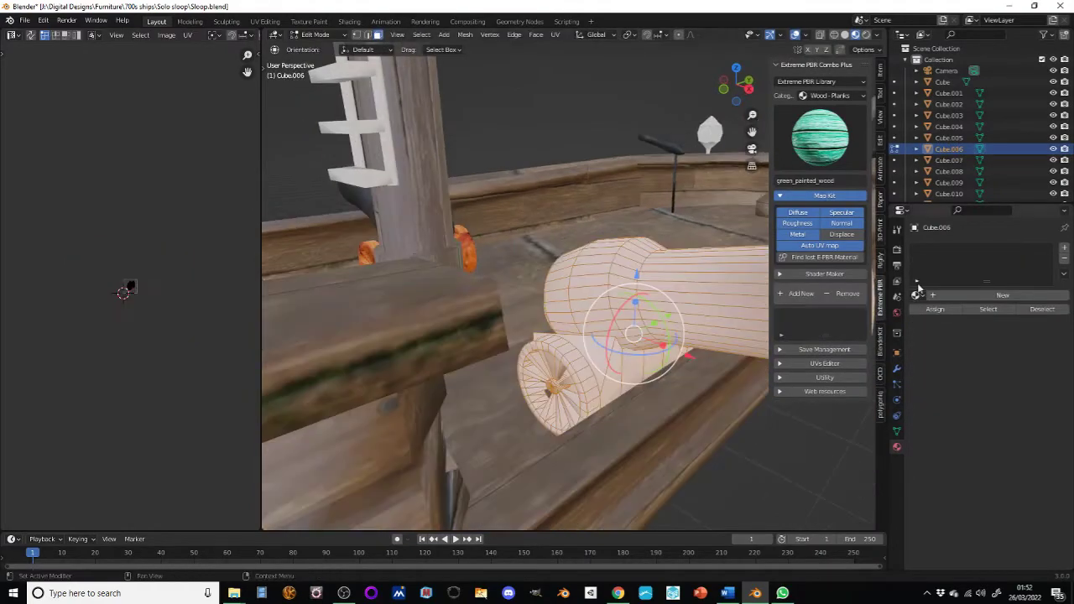
pyautogui.click(915, 294)
pyautogui.click(965, 352)
pyautogui.moveTo(649, 374); pyautogui.dragTo(402, 150, button='middle')
pyautogui.click(920, 317)
pyautogui.click(964, 503)
pyautogui.press('Tab')
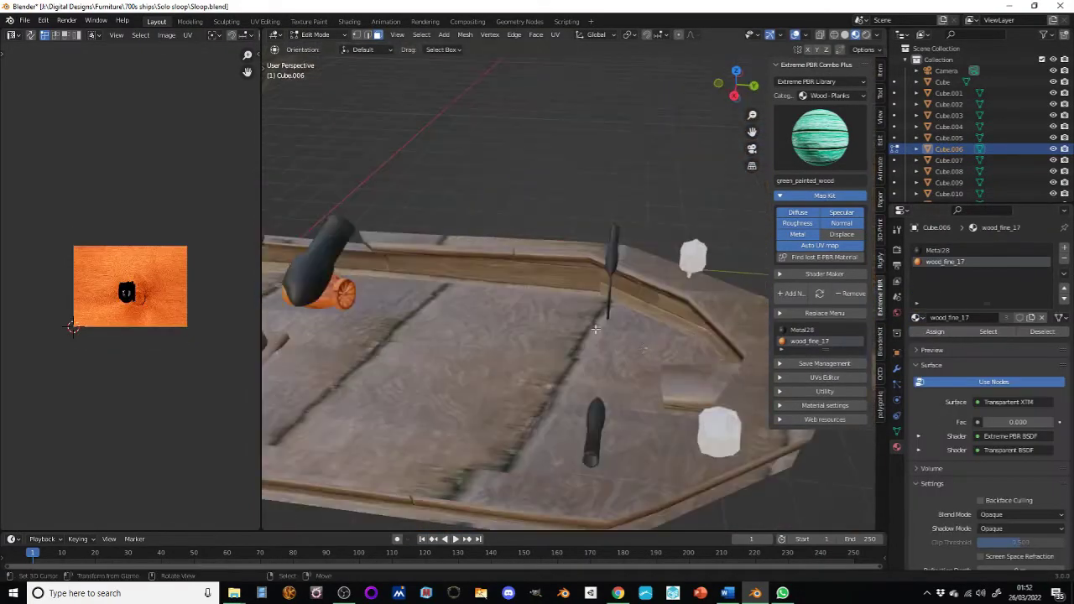
pyautogui.click(403, 149)
# Select the hull's deck faces in Edit Mode and rotate their Planks20 UVs by 90°.
pyautogui.press('Tab')
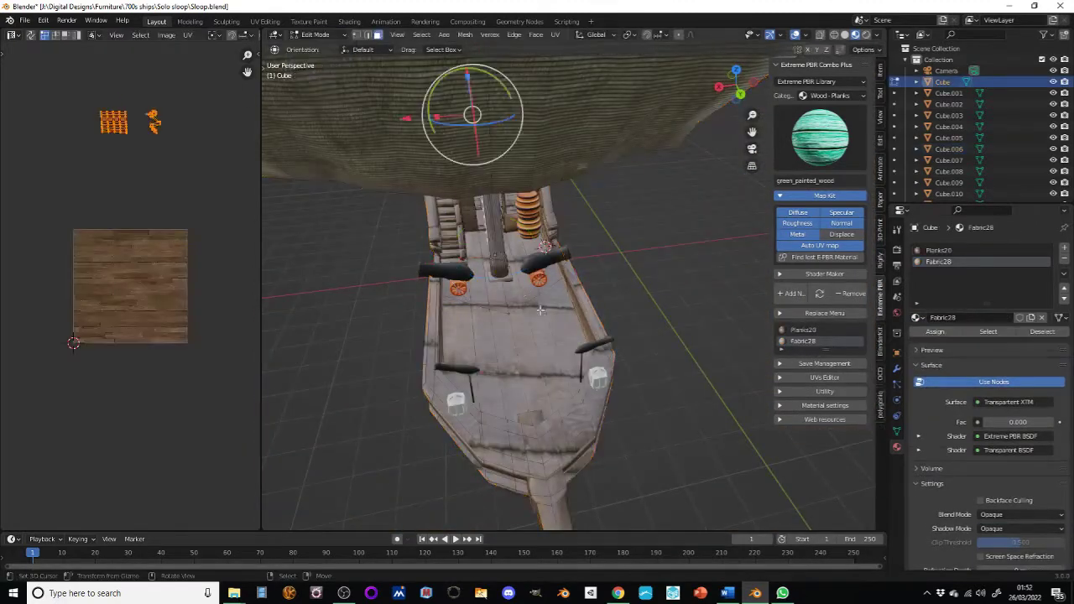
pyautogui.click(501, 333)
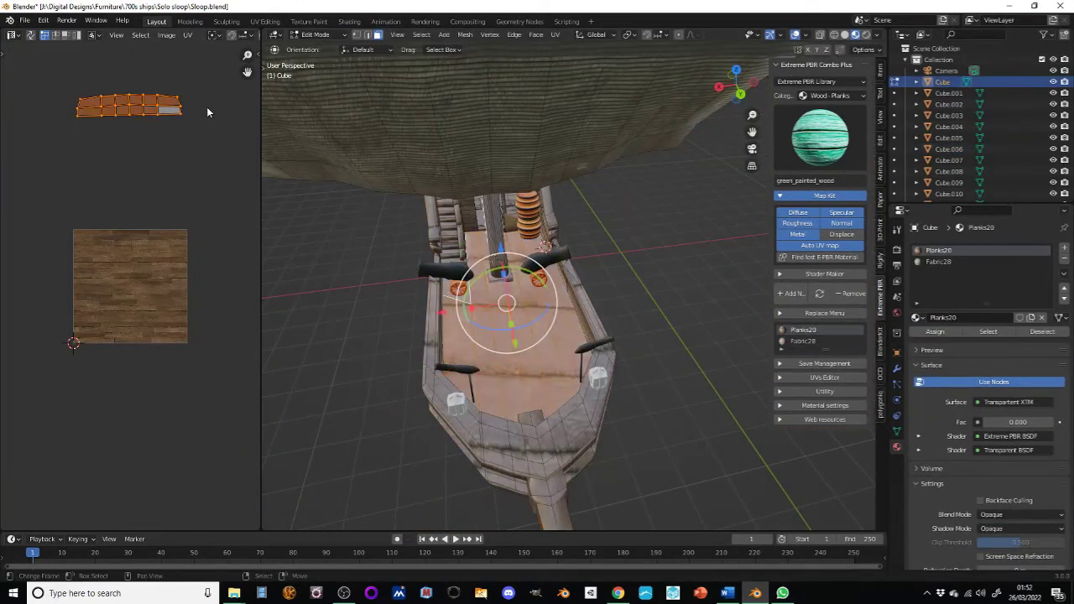
pyautogui.click(122, 252)
pyautogui.moveTo(503, 353); pyautogui.dragTo(637, 403, button='middle')
pyautogui.click(693, 447)
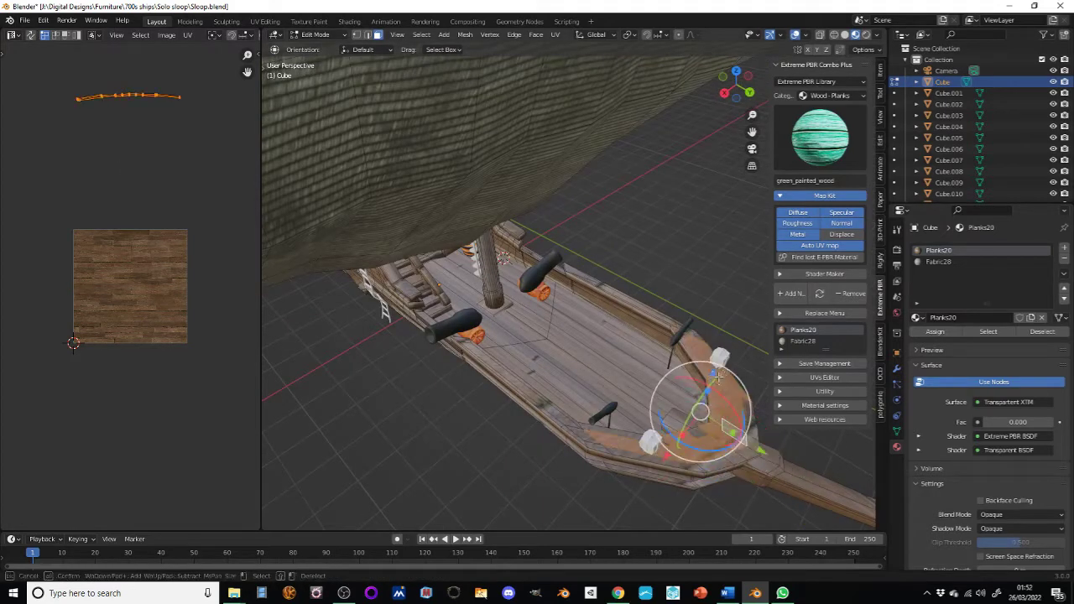
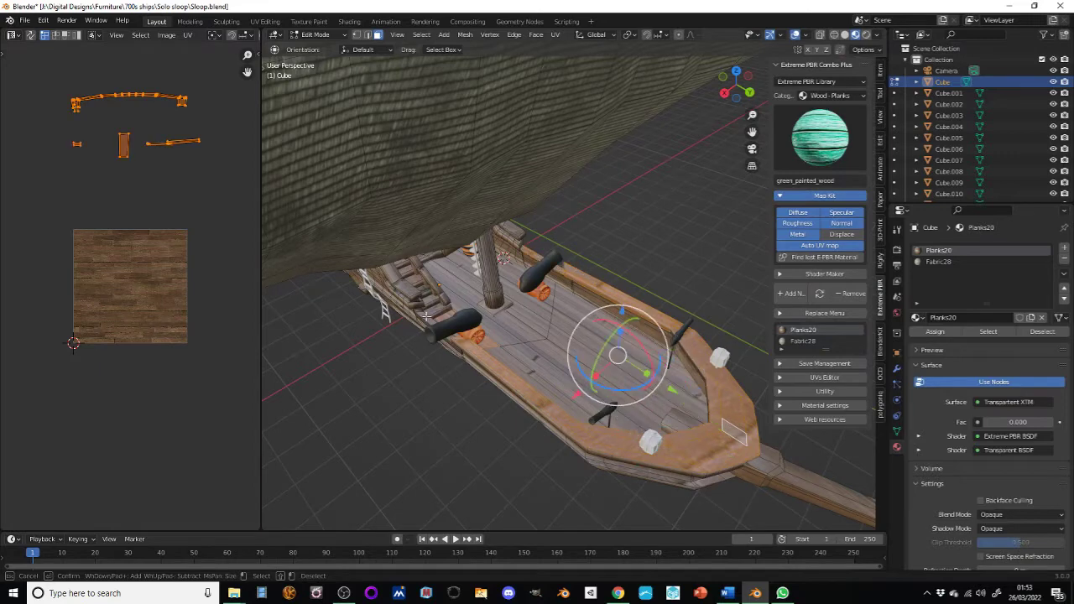
# Rotate the bow deck and bow rail UVs so the plank texture runs lengthwise.
pyautogui.moveTo(472, 319); pyautogui.dragTo(471, 409, button='middle')
pyautogui.click(470, 409)
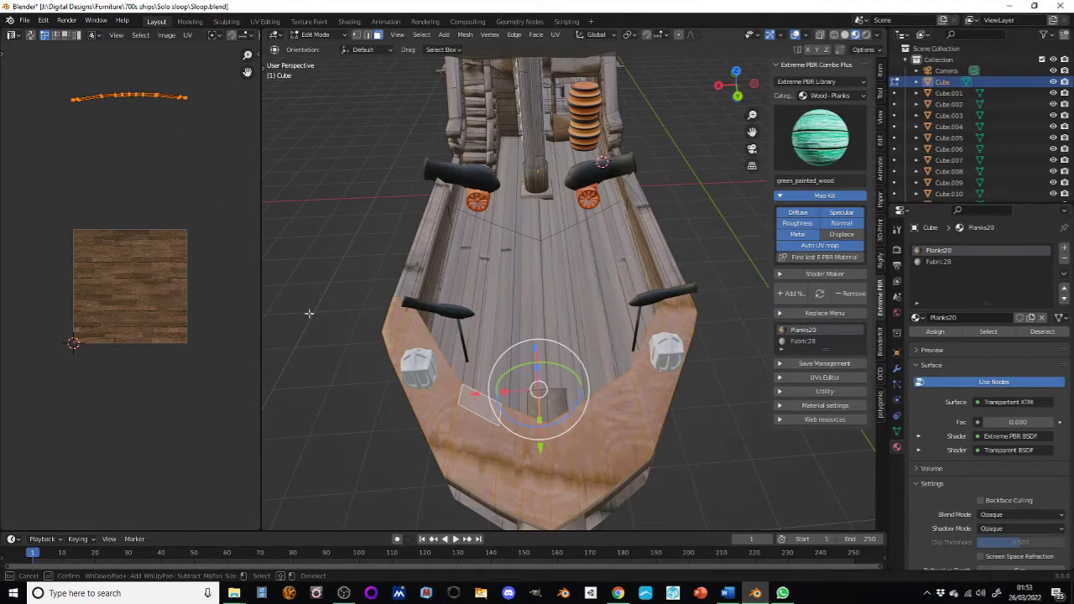
pyautogui.press('r')
pyautogui.click(23, 219)
pyautogui.click(424, 270)
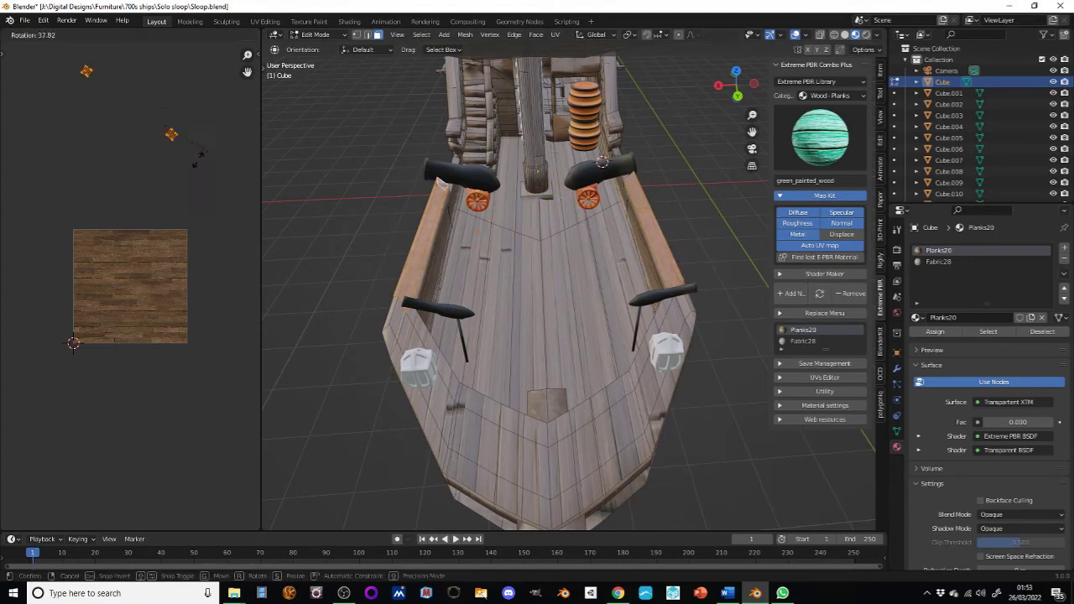
pyautogui.click(133, 188)
# Select the connected rail, slanted rail and stair plank pieces with linked selection (L).
pyautogui.moveTo(537, 277); pyautogui.dragTo(559, 287, button='middle')
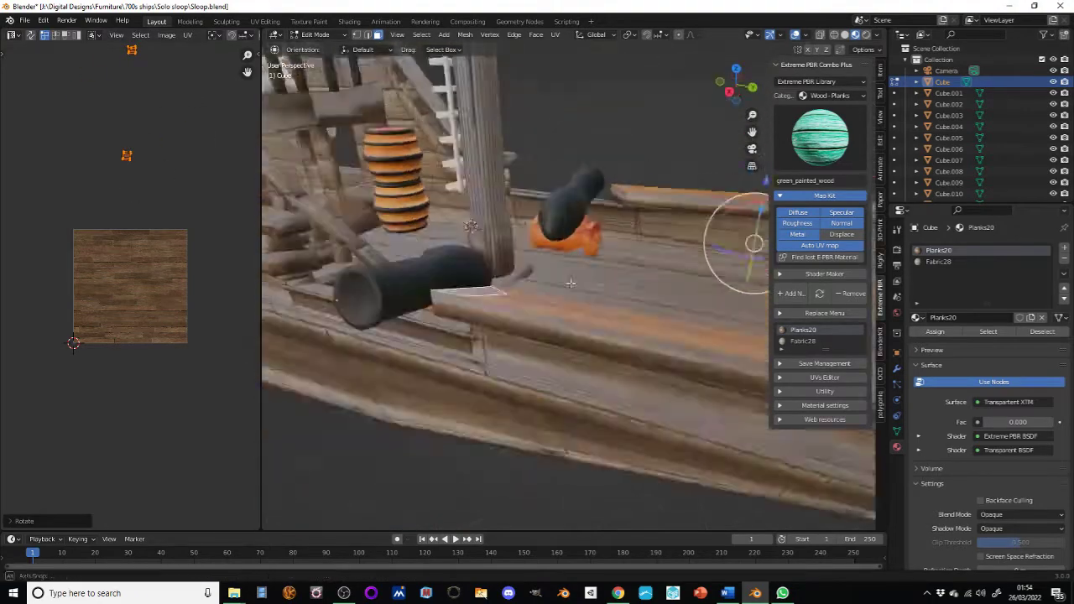
pyautogui.press('l')
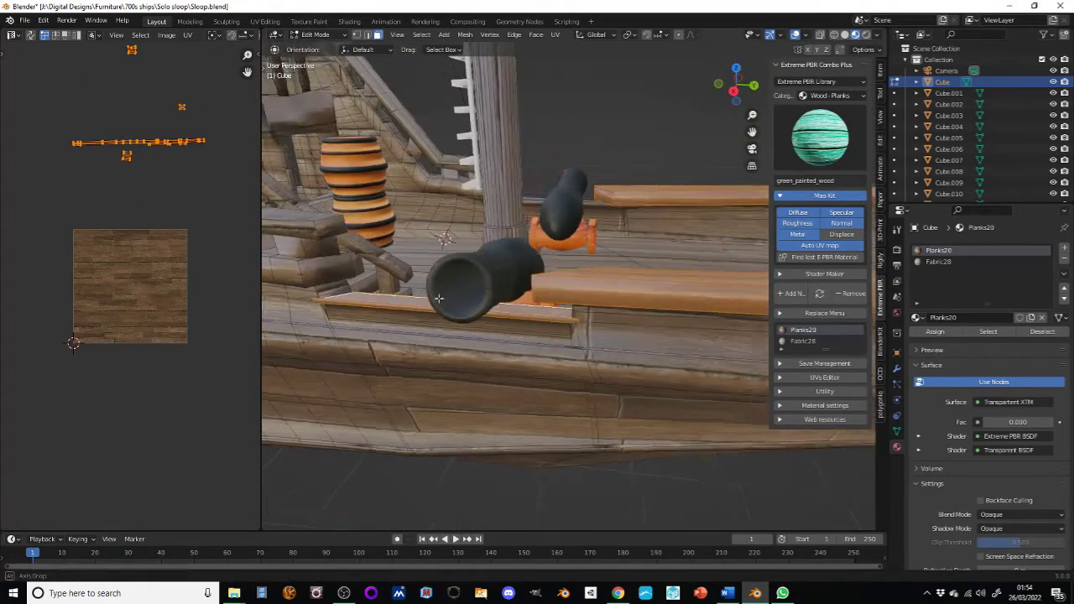
pyautogui.moveTo(326, 306); pyautogui.dragTo(395, 261, button='middle')
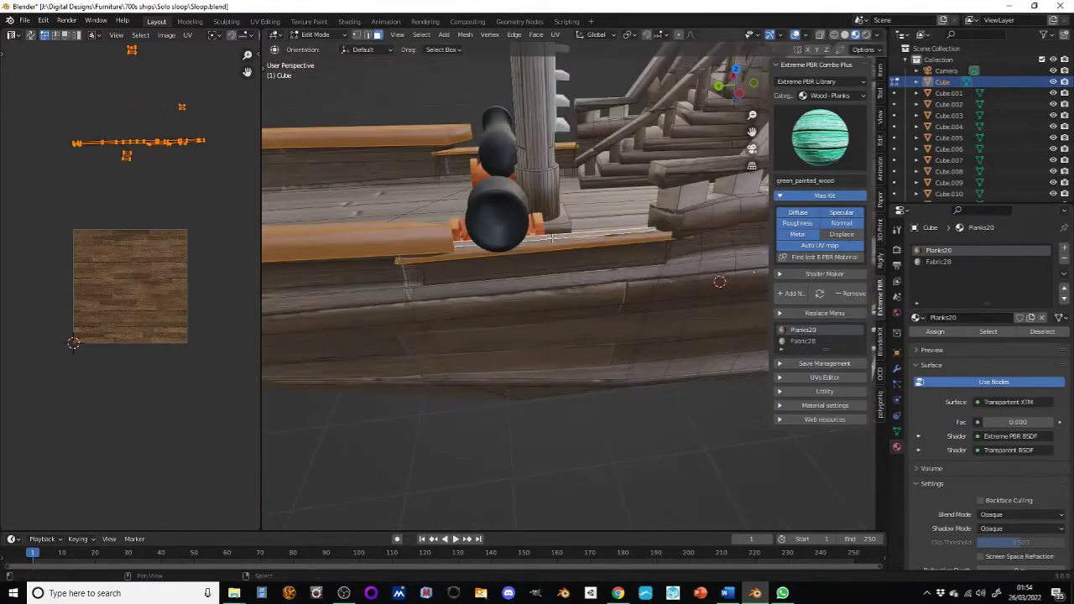
pyautogui.moveTo(553, 238); pyautogui.dragTo(486, 308, button='middle')
pyautogui.press('l')
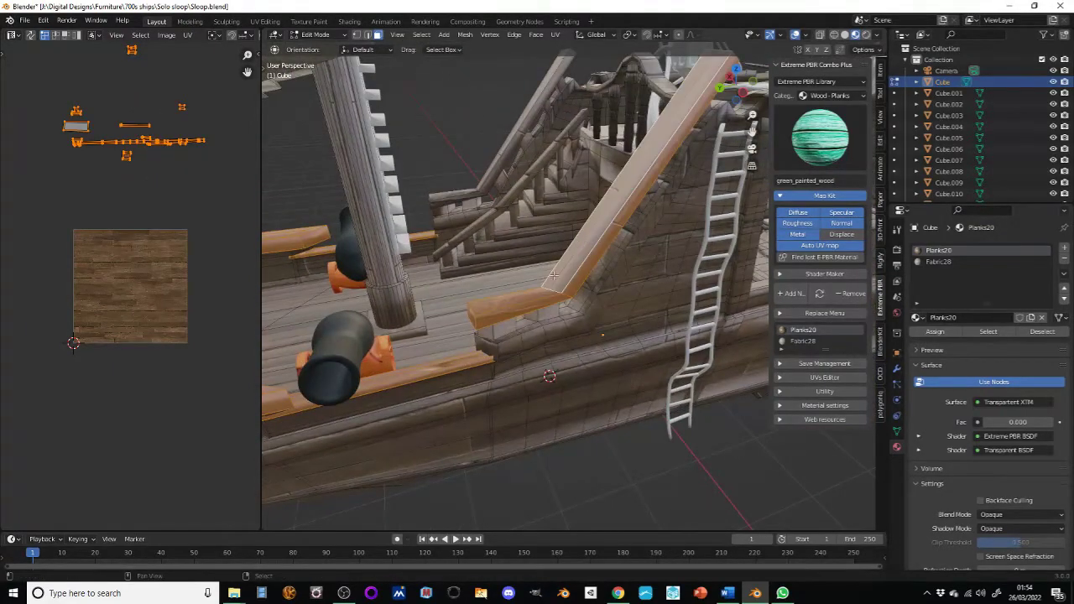
pyautogui.moveTo(554, 276)
pyautogui.mouseDown(button='middle')
pyautogui.moveTo(585, 403)
pyautogui.moveTo(579, 439)
pyautogui.mouseUp(button='middle')
pyautogui.press('l')
pyautogui.moveTo(694, 320); pyautogui.dragTo(525, 339, button='middle')
pyautogui.press('l')
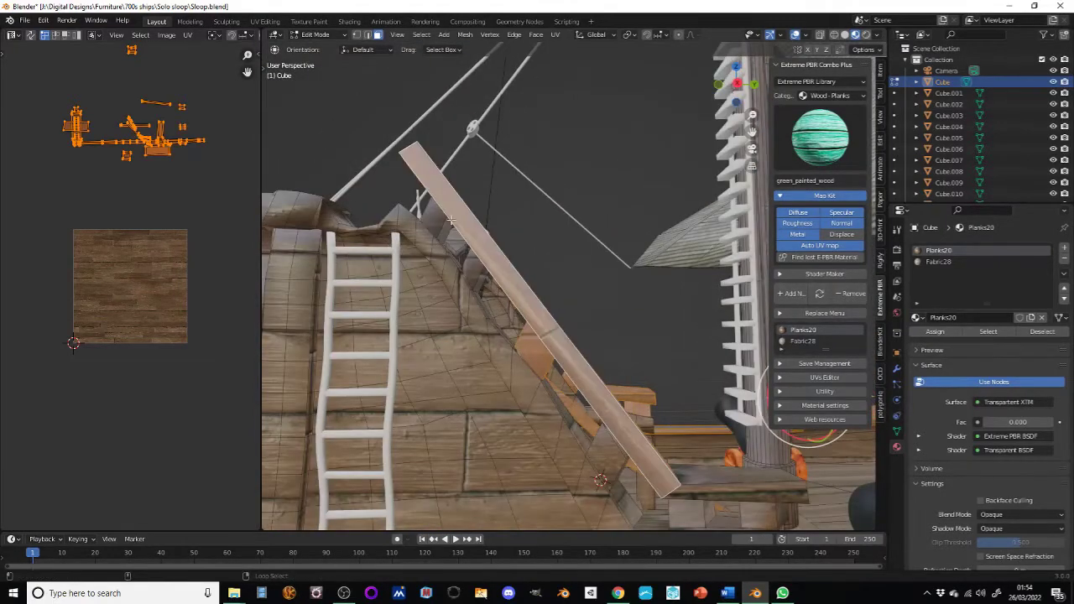
pyautogui.hotkey('shift', 'l')
pyautogui.moveTo(615, 456); pyautogui.dragTo(504, 402, button='middle')
# Add a new material slot holding wood_fine_17 to the ship.
pyautogui.click(1064, 248)
pyautogui.click(916, 317)
pyautogui.moveTo(637, 352); pyautogui.dragTo(549, 390, button='middle')
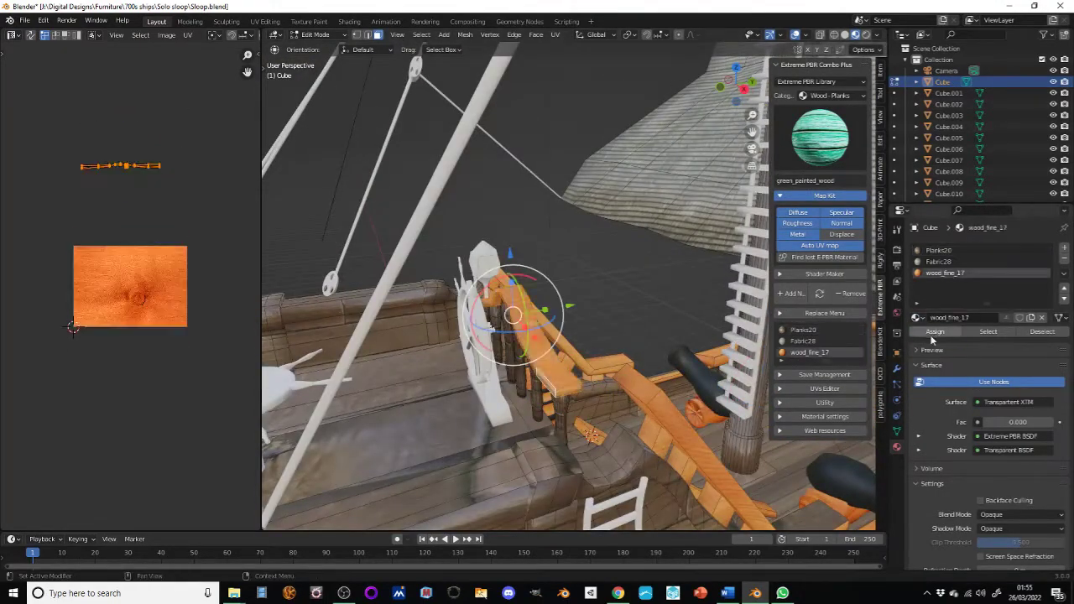
pyautogui.moveTo(587, 352)
pyautogui.mouseDown(button='middle')
pyautogui.moveTo(628, 333)
pyautogui.moveTo(631, 319)
pyautogui.moveTo(606, 437)
pyautogui.mouseUp(button='middle')
pyautogui.scroll(-4, 631, 319)
pyautogui.click(588, 470)
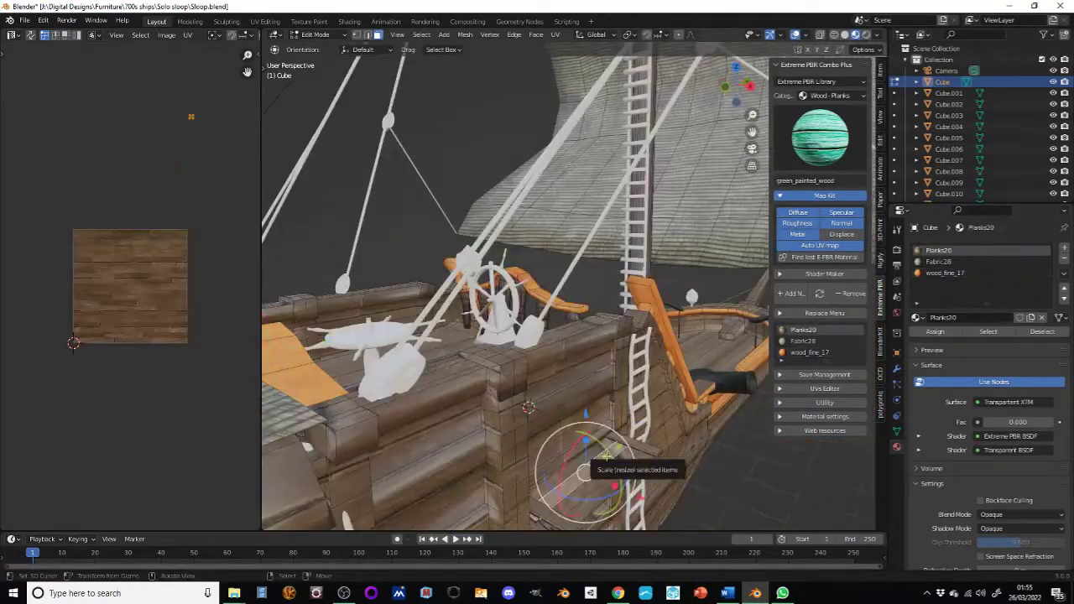
# Select the stern faces with their linked geometry, then the cabin table top.
pyautogui.moveTo(604, 361); pyautogui.dragTo(638, 370, button='middle')
pyautogui.click(642, 376)
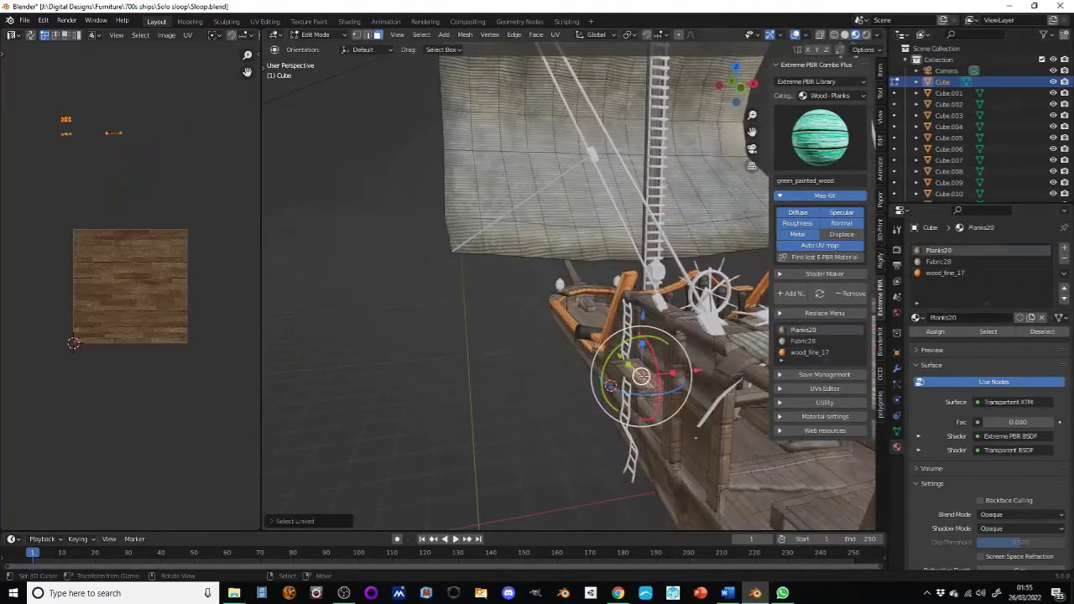
pyautogui.click(637, 378)
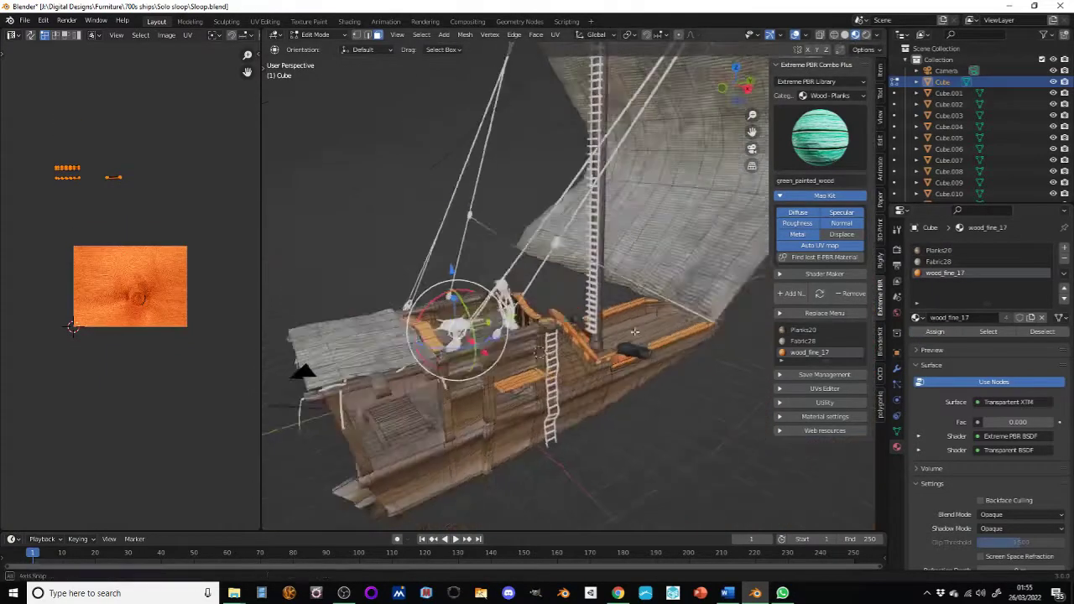
pyautogui.moveTo(638, 378)
pyautogui.mouseDown(button='middle')
pyautogui.moveTo(588, 335)
pyautogui.moveTo(571, 285)
pyautogui.mouseUp(button='middle')
pyautogui.hotkey('ctrl', 'l')
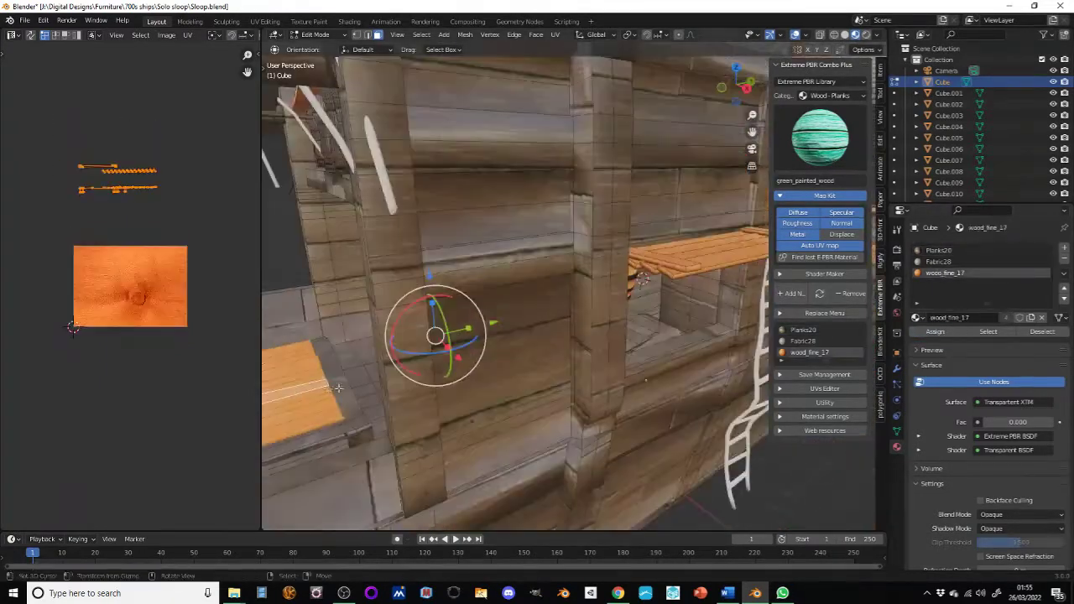
pyautogui.moveTo(588, 336); pyautogui.dragTo(503, 293, button='middle')
pyautogui.click(336, 371)
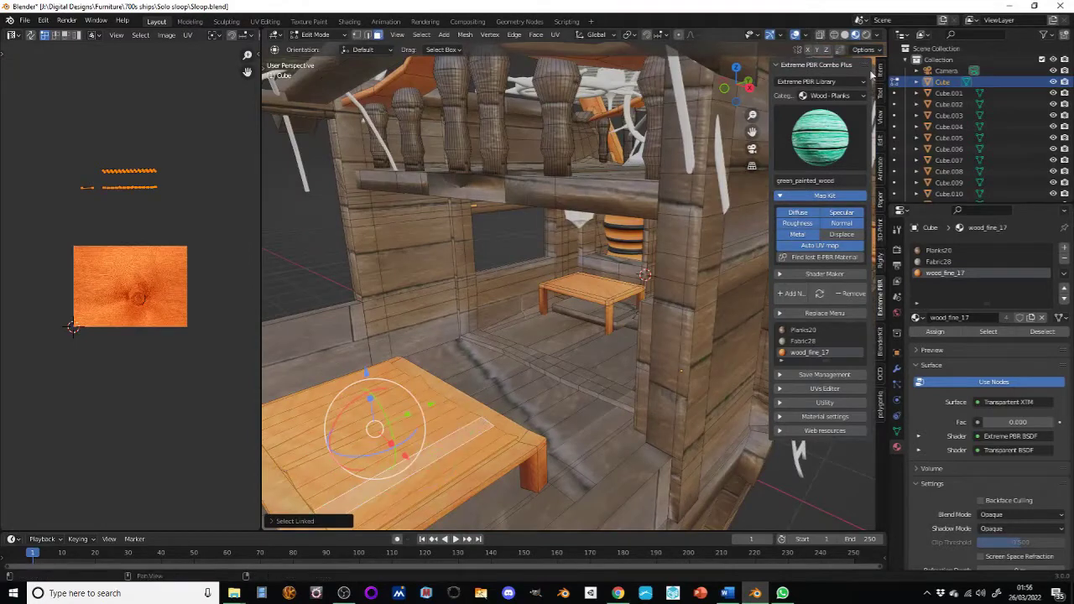
# Browse the Paper, Granite and Marble categories and apply Marble16 to the table top.
pyautogui.click(831, 95)
pyautogui.click(619, 163)
pyautogui.click(822, 140)
pyautogui.click(830, 95)
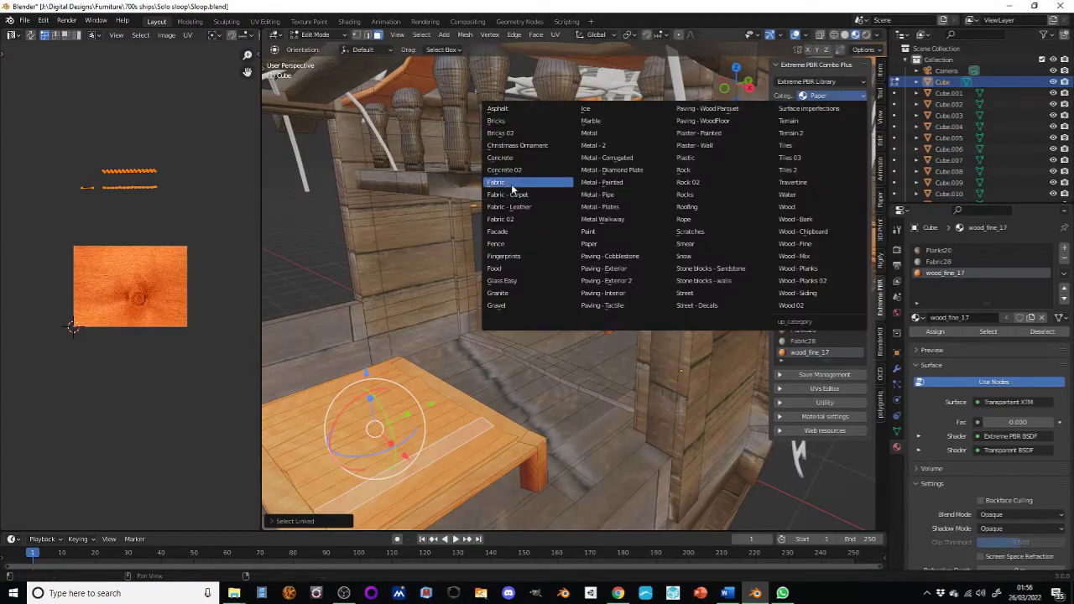
pyautogui.click(497, 298)
pyautogui.click(818, 140)
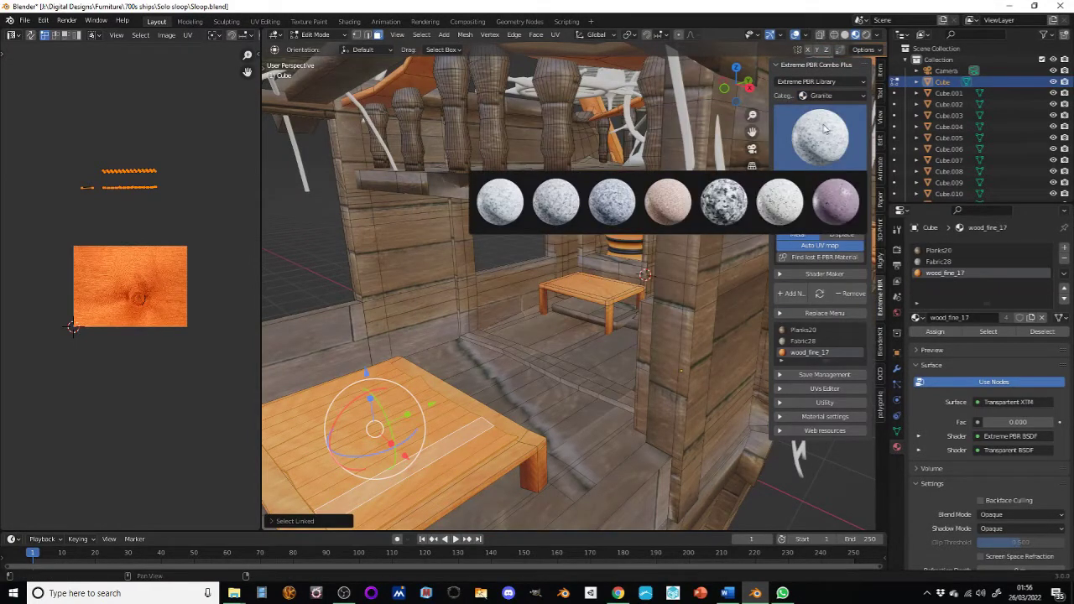
pyautogui.click(830, 95)
pyautogui.click(697, 139)
pyautogui.click(818, 141)
pyautogui.click(486, 306)
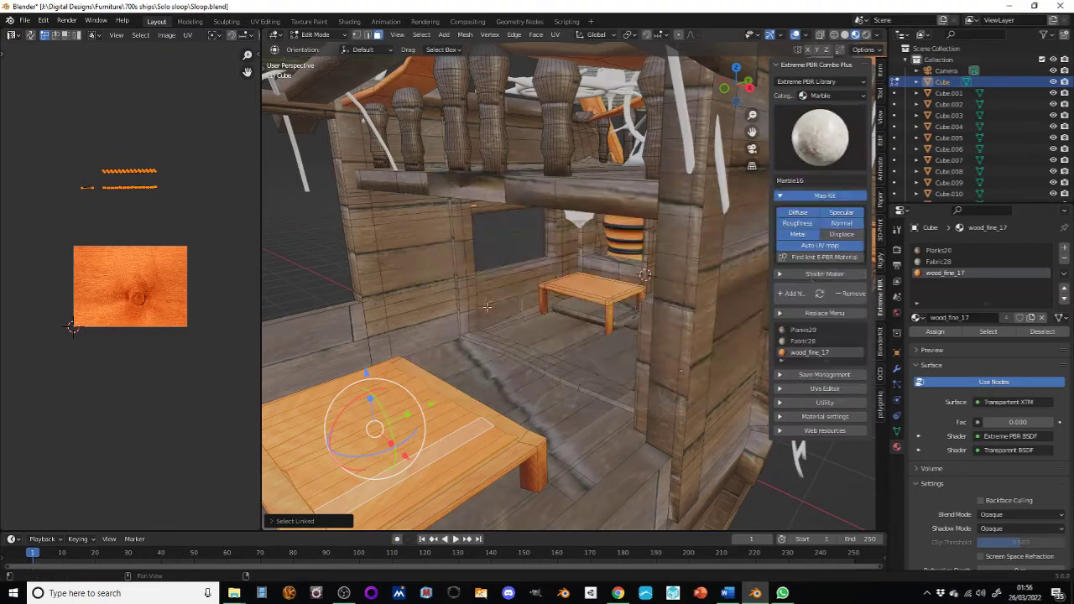
pyautogui.click(791, 296)
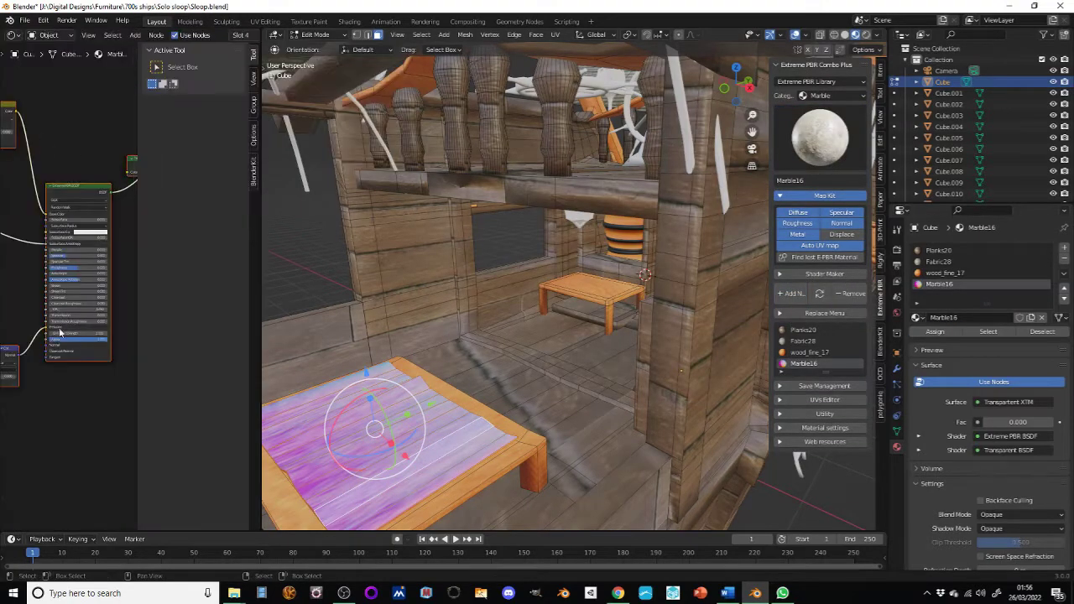
# Select the rigging object Cylinder.001 from an overhead view of the ship.
pyautogui.scroll(-10, 404, 348)
pyautogui.moveTo(405, 348); pyautogui.dragTo(530, 340, button='middle')
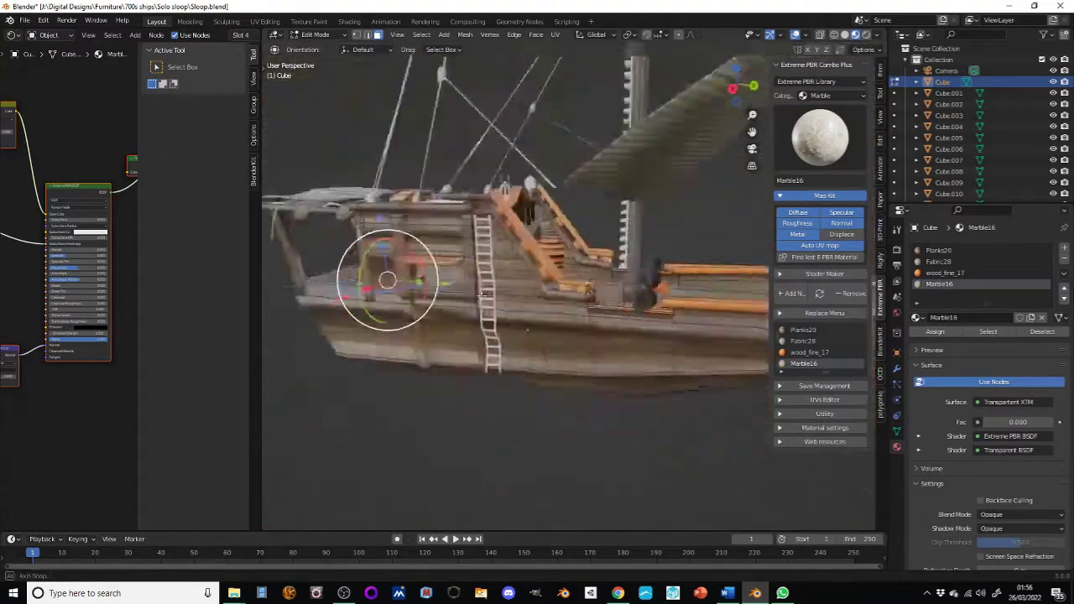
pyautogui.scroll(4, 530, 340)
pyautogui.click(314, 34)
pyautogui.click(587, 302)
# Frame the rigging and apply Rope03 from the Rope category.
pyautogui.press('KP_Decimal')
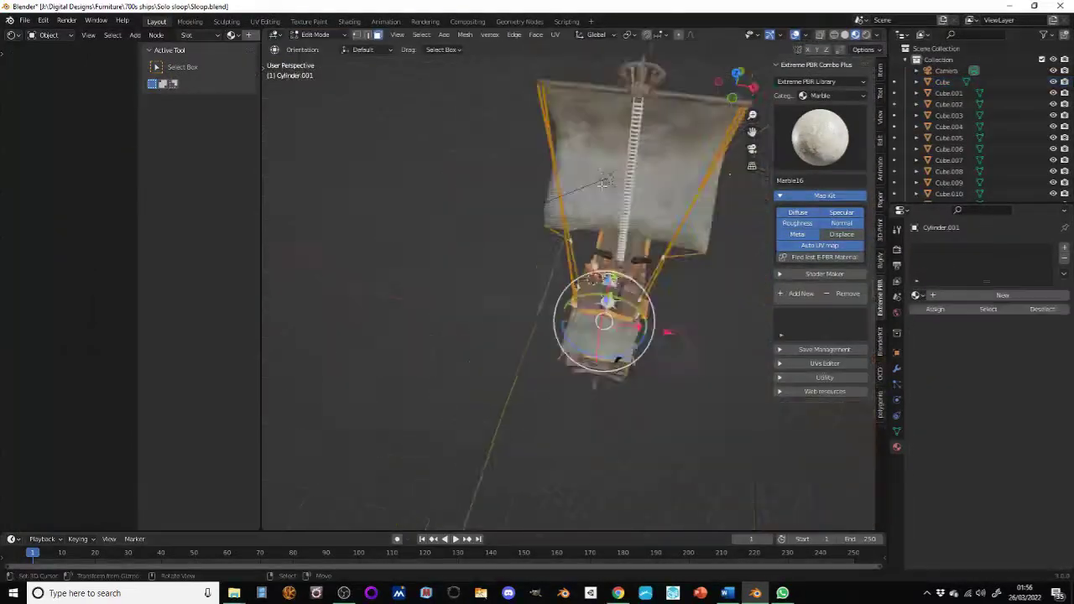
pyautogui.scroll(-4, 587, 319)
pyautogui.click(819, 95)
pyautogui.click(684, 219)
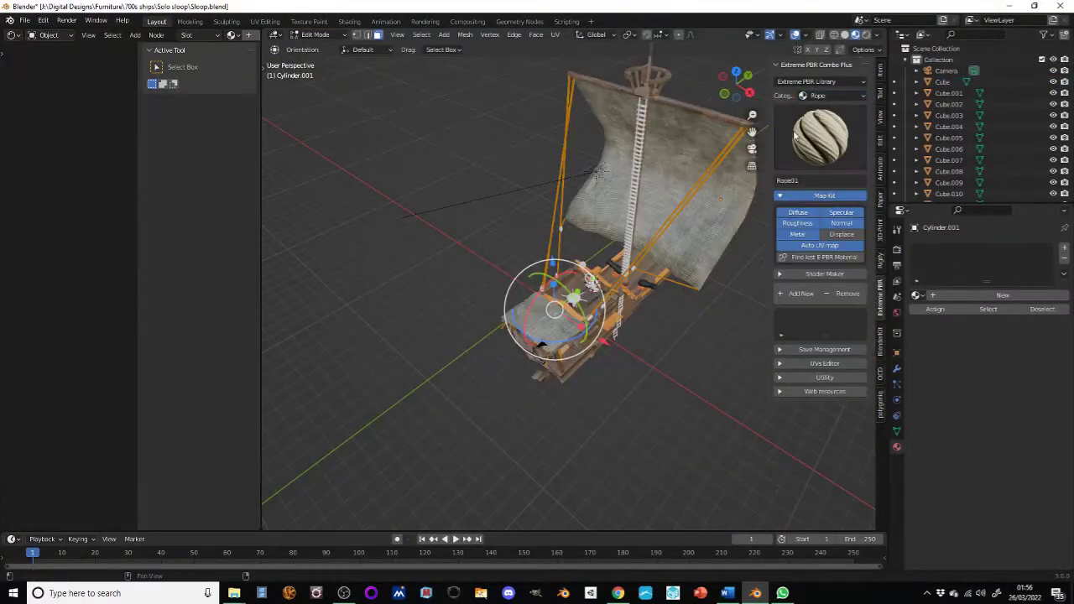
pyautogui.click(797, 295)
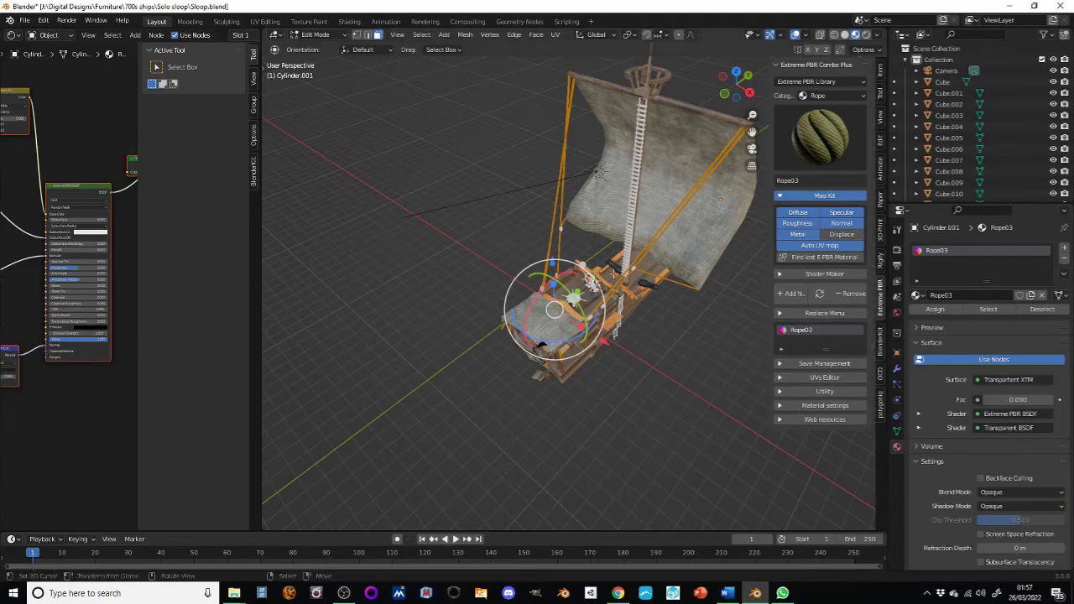
# Return to Object Mode, select the ladder and enter Edit Mode on it.
pyautogui.press('Tab')
pyautogui.scroll(5, 554, 310)
pyautogui.moveTo(504, 252)
pyautogui.mouseDown(button='middle')
pyautogui.moveTo(446, 193)
pyautogui.moveTo(571, 318)
pyautogui.mouseUp(button='middle')
pyautogui.scroll(-3, 447, 193)
pyautogui.scroll(5, 446, 193)
pyautogui.scroll(-4, 601, 380)
pyautogui.scroll(6, 621, 344)
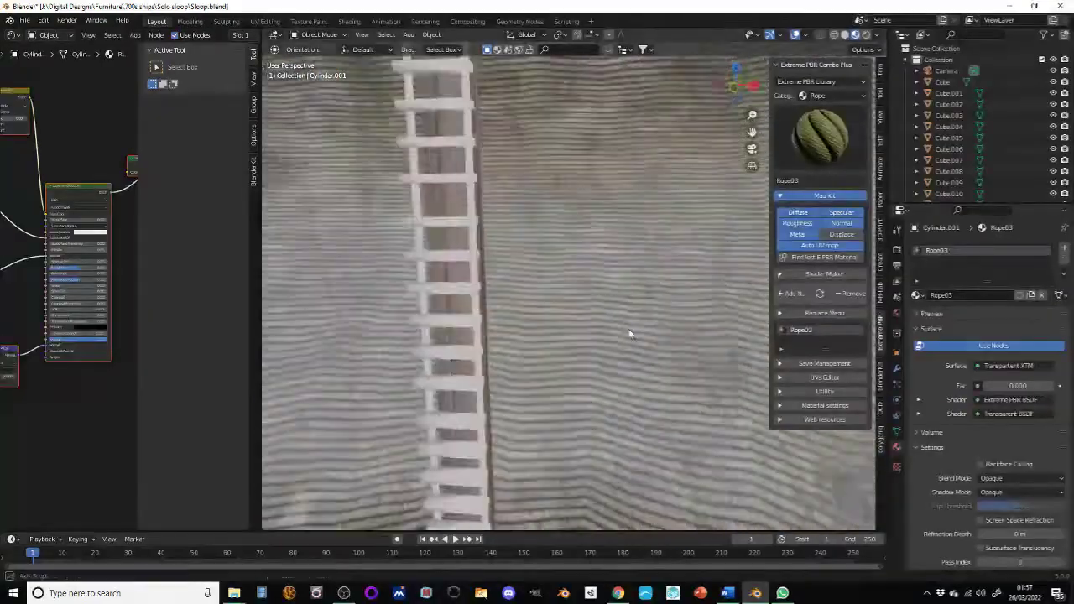
pyautogui.keyDown('shift'); pyautogui.moveTo(630, 334); pyautogui.dragTo(755, 335, button='middle'); pyautogui.keyUp('shift')
pyautogui.click(596, 294)
pyautogui.click(314, 34)
pyautogui.click(310, 57)
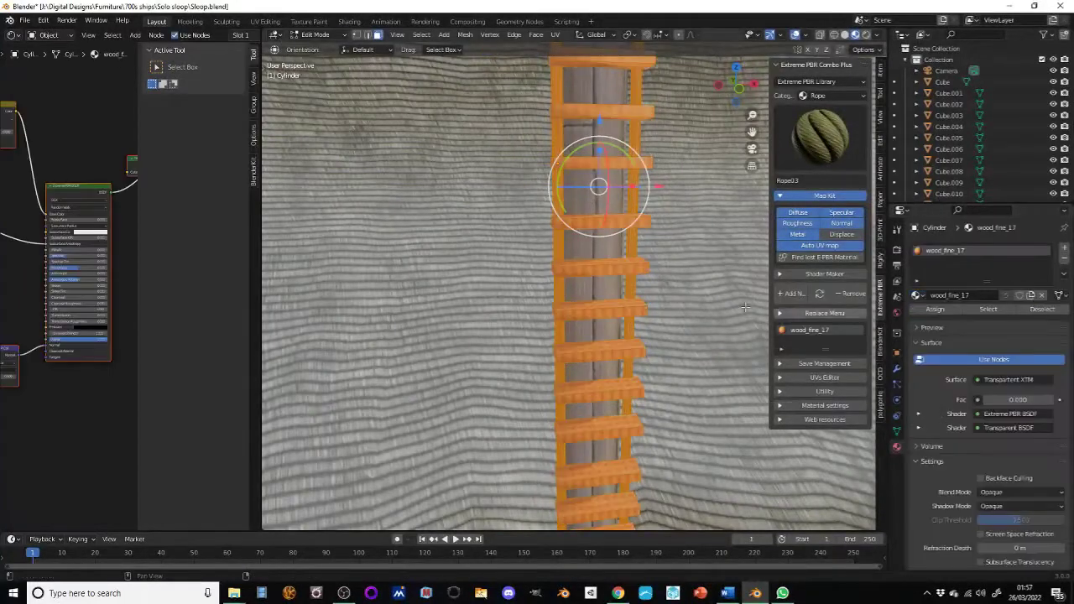
# Select the ladder's left rail and assign it a new Rope03 material slot.
pyautogui.click(12, 34)
pyautogui.click(42, 94)
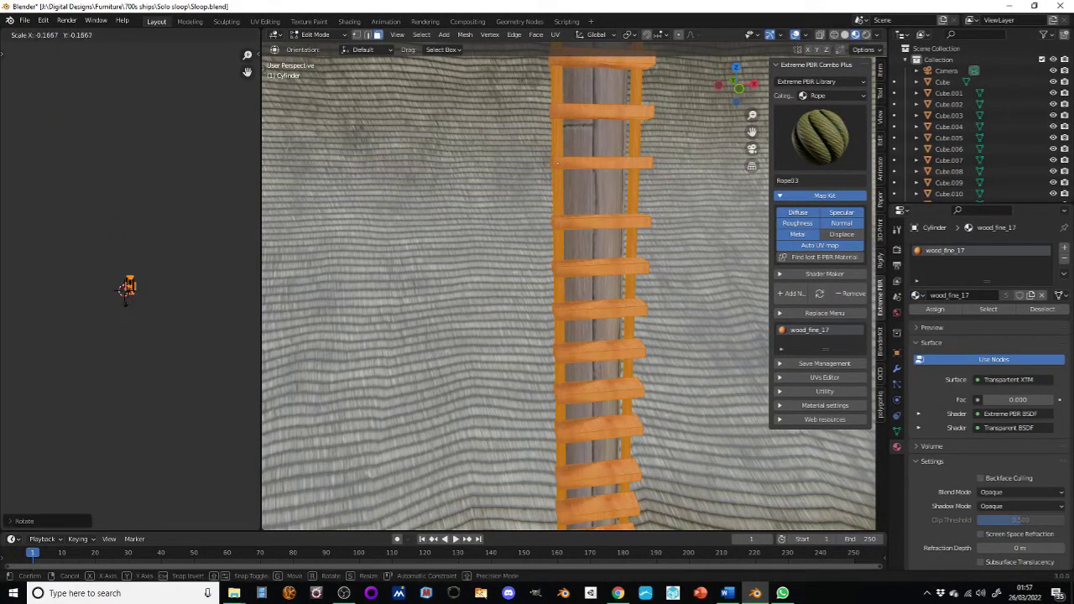
pyautogui.press('Return')
pyautogui.moveTo(588, 252); pyautogui.dragTo(573, 239, button='middle')
pyautogui.click(573, 239)
pyautogui.press('l')
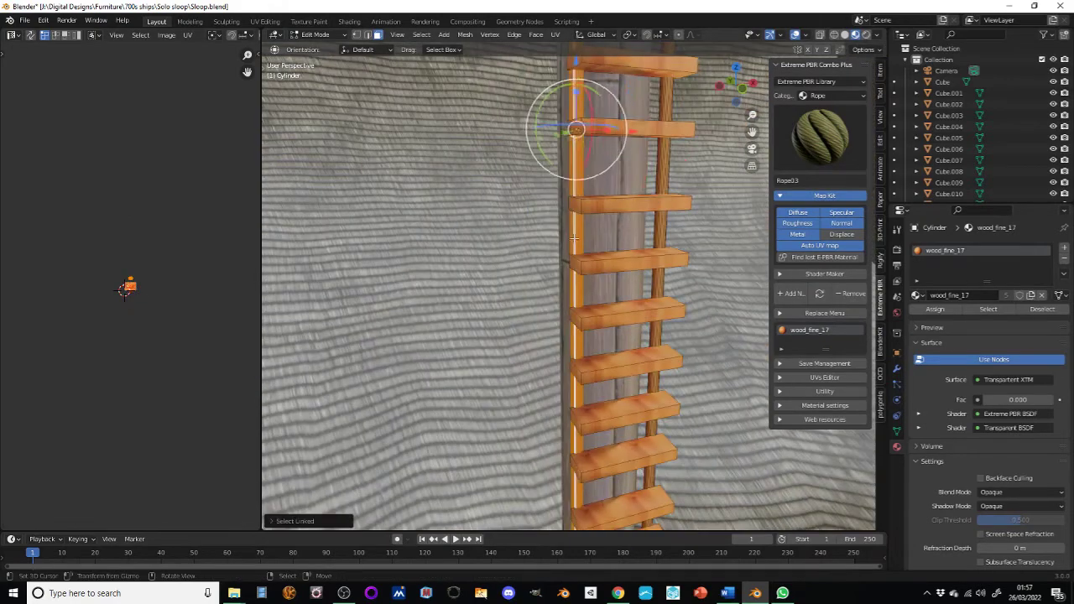
pyautogui.click(1061, 254)
pyautogui.click(916, 317)
pyautogui.click(956, 398)
pyautogui.click(935, 331)
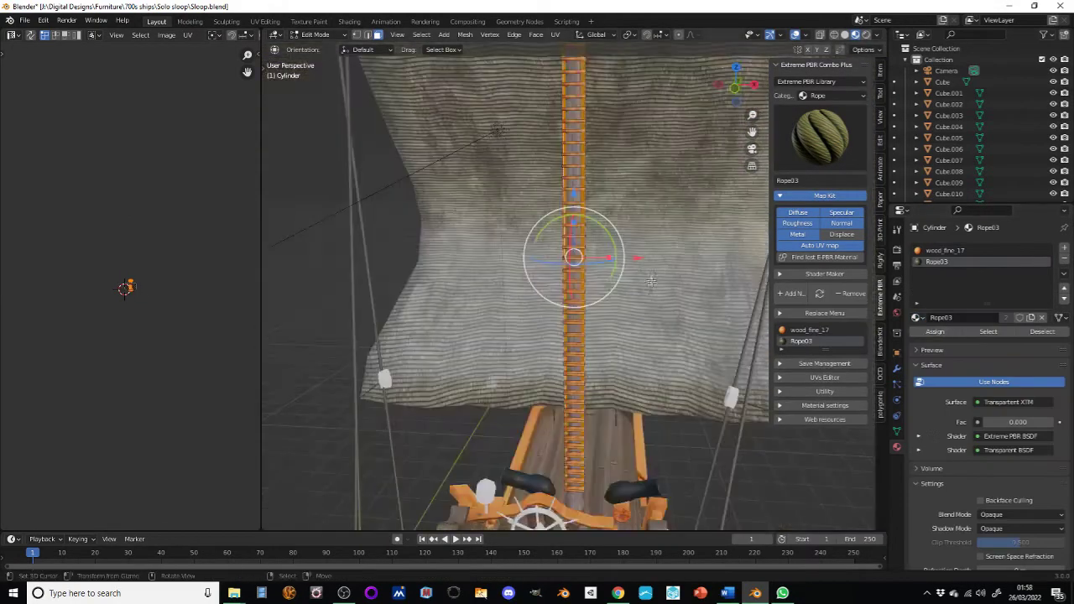
# Switch back to Object Mode, select the ship Cube and enter Edit Mode.
pyautogui.moveTo(570, 277); pyautogui.dragTo(520, 234, button='middle')
pyautogui.click(315, 34)
pyautogui.click(322, 46)
pyautogui.scroll(5, 647, 176)
pyautogui.moveTo(698, 223)
pyautogui.mouseDown(button='middle')
pyautogui.moveTo(581, 349)
pyautogui.moveTo(547, 314)
pyautogui.moveTo(559, 370)
pyautogui.moveTo(470, 277)
pyautogui.mouseUp(button='middle')
pyautogui.click(549, 312)
pyautogui.click(315, 34)
pyautogui.click(321, 55)
# Apply Fabric16 from the Fabric category to the flag at the mast top.
pyautogui.click(403, 277)
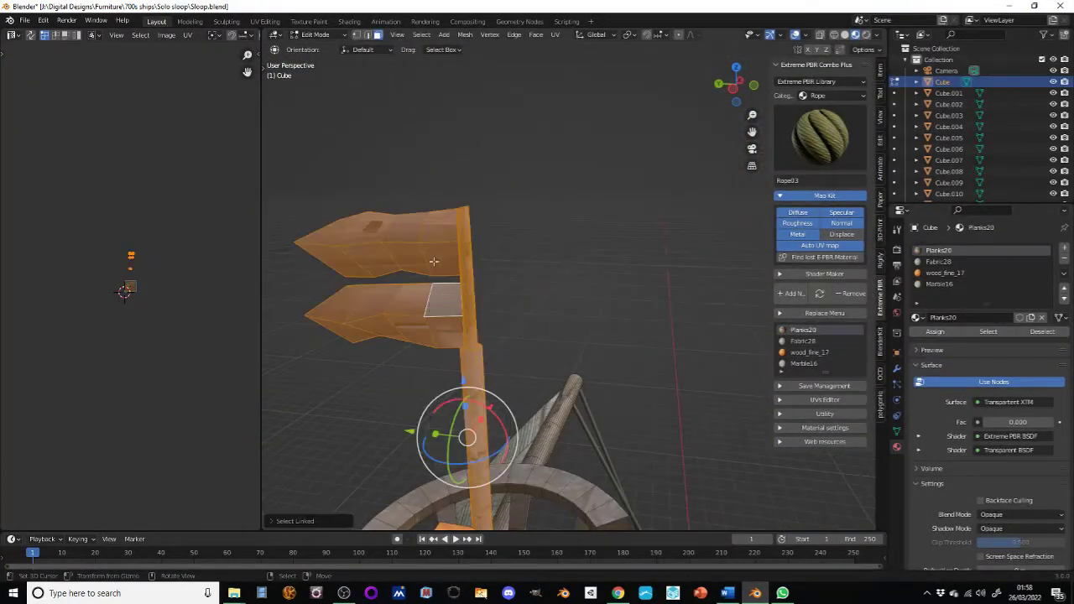
pyautogui.moveTo(453, 336); pyautogui.dragTo(511, 236, button='middle')
pyautogui.click(511, 237)
pyautogui.moveTo(437, 237); pyautogui.dragTo(504, 353, button='middle')
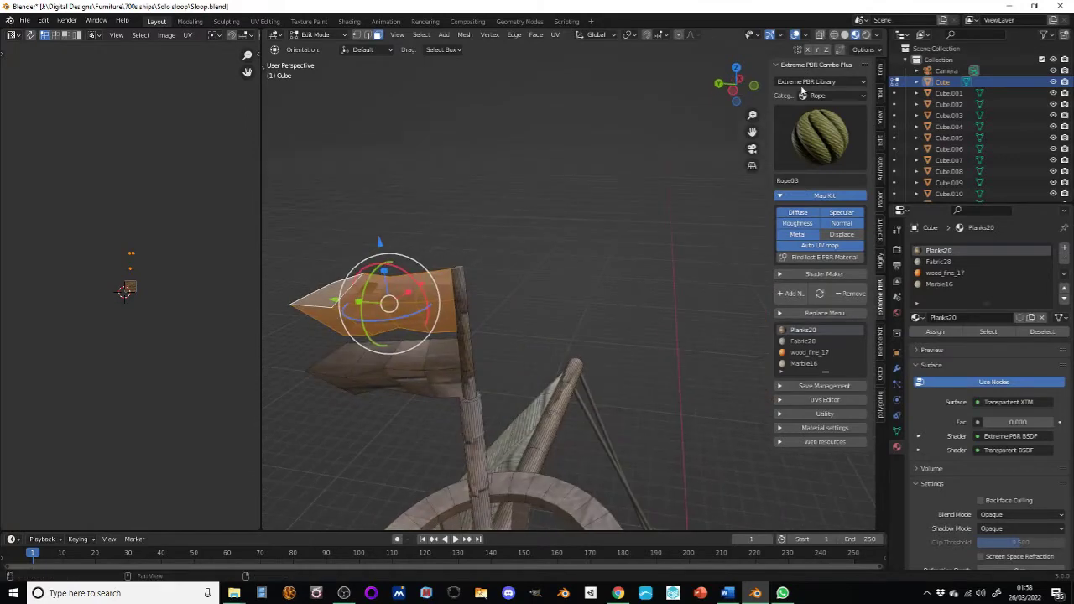
pyautogui.click(830, 94)
pyautogui.click(779, 325)
pyautogui.click(790, 293)
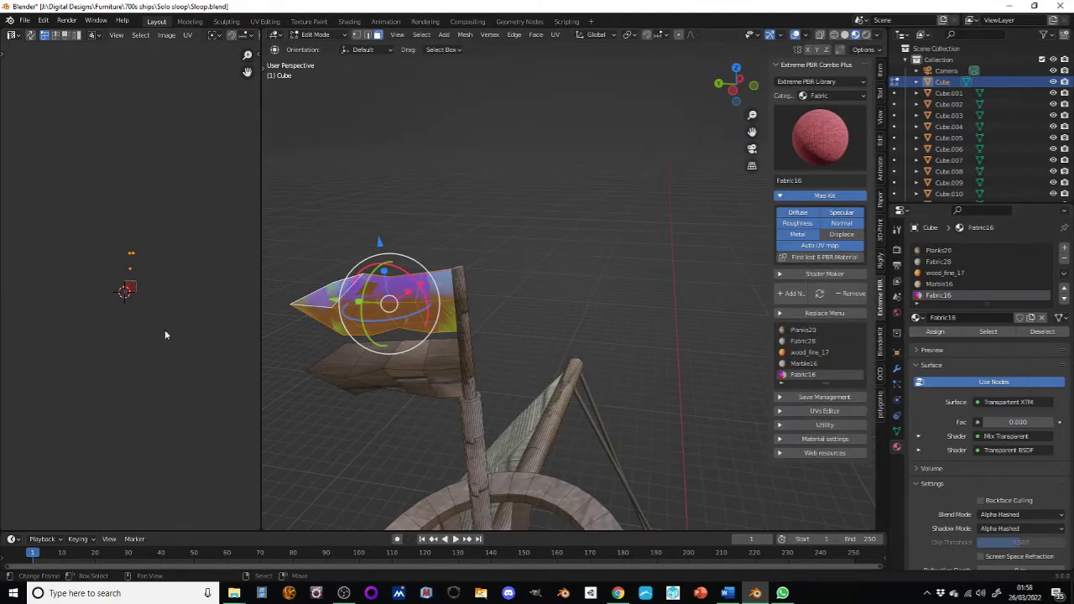
pyautogui.click(12, 35)
pyautogui.click(38, 91)
# Give a small face on the flag a green fabric patch.
pyautogui.moveTo(453, 335); pyautogui.dragTo(525, 336, button='middle')
pyautogui.click(12, 34)
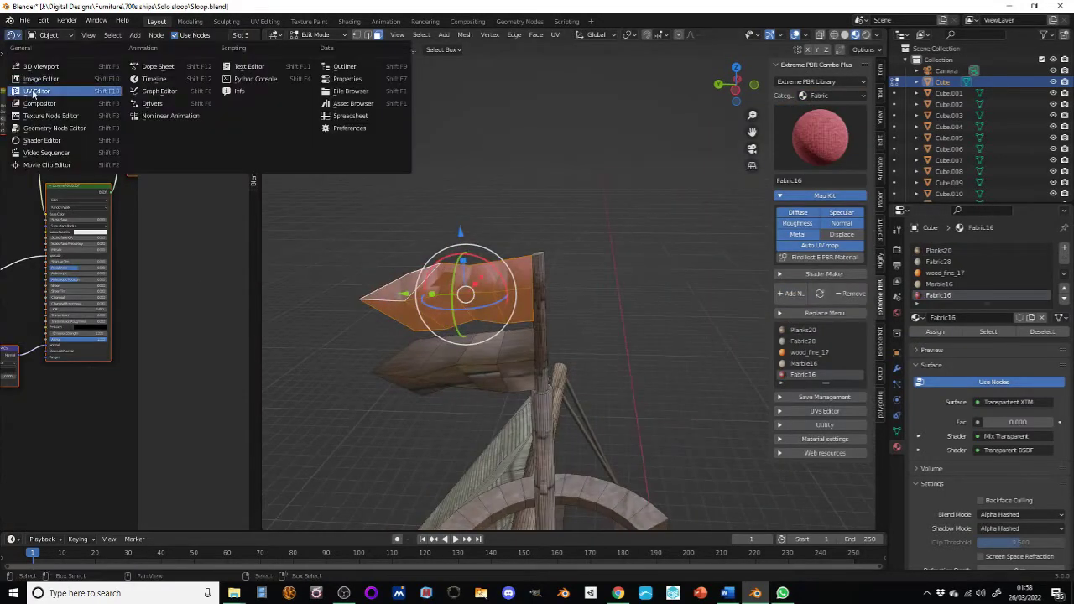
pyautogui.click(38, 95)
pyautogui.click(146, 271)
pyautogui.click(413, 358)
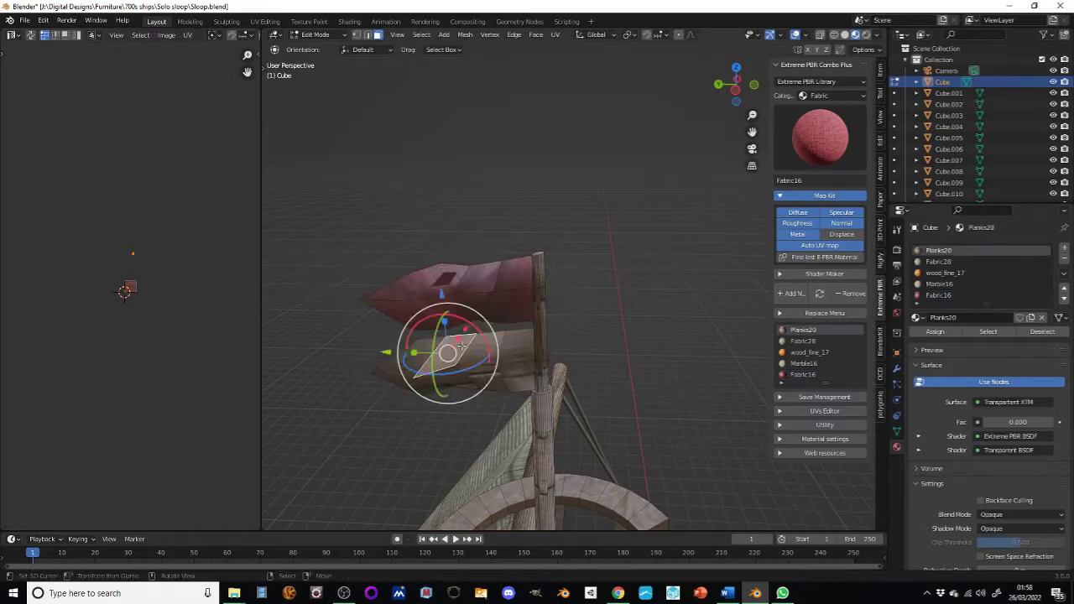
pyautogui.click(805, 162)
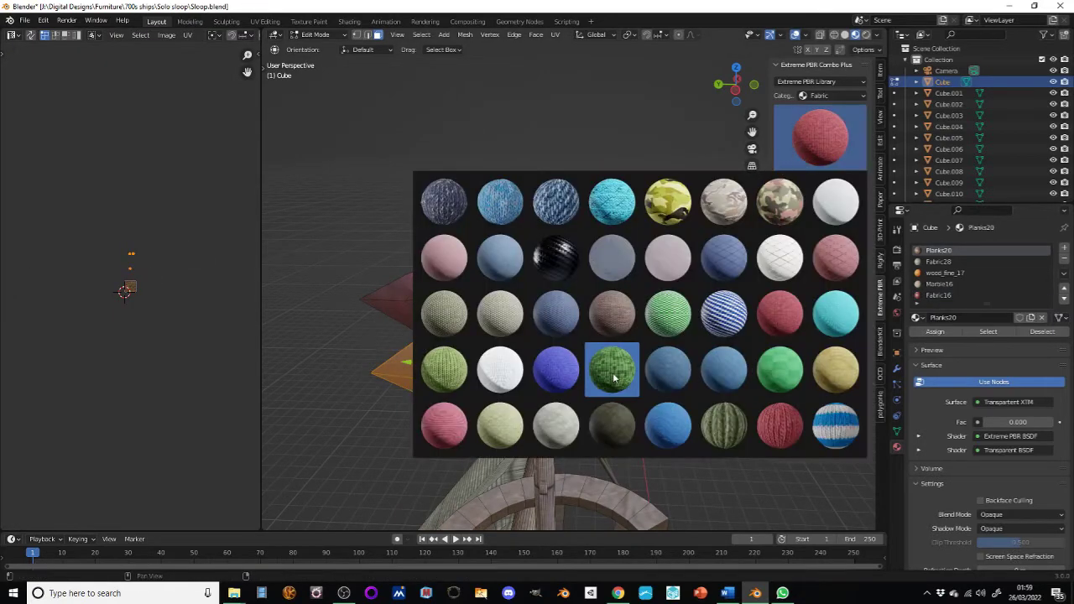
pyautogui.click(614, 364)
# Check the flag in the Shader and UV editors, then bring the deck into view.
pyautogui.click(12, 34)
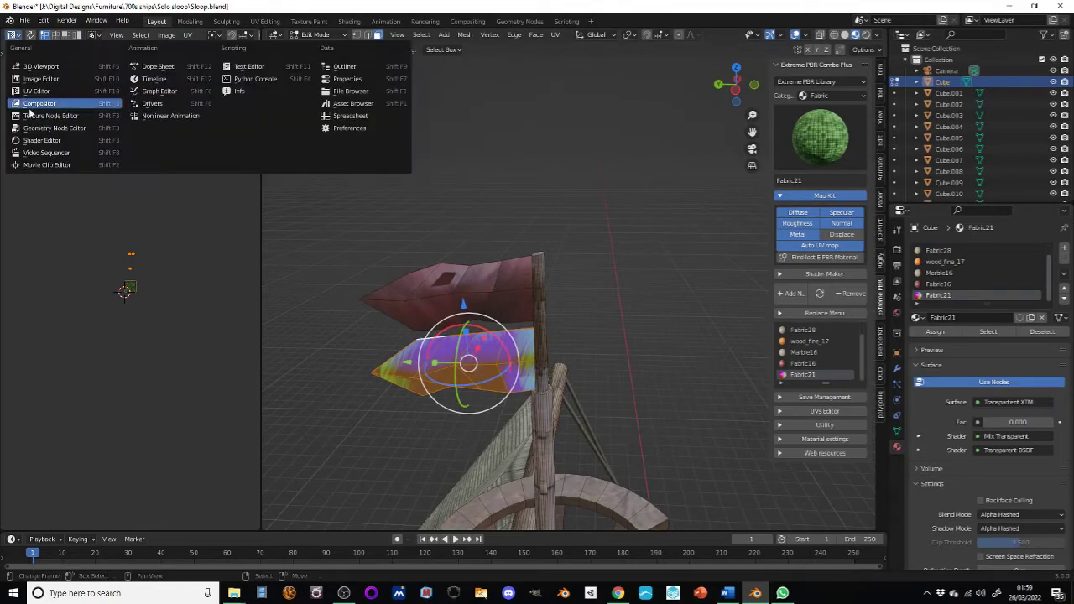
pyautogui.click(41, 140)
pyautogui.moveTo(504, 377)
pyautogui.mouseDown(button='middle')
pyautogui.moveTo(587, 352)
pyautogui.moveTo(604, 293)
pyautogui.mouseUp(button='middle')
pyautogui.click(12, 34)
pyautogui.click(33, 91)
pyautogui.scroll(-5, 604, 319)
pyautogui.scroll(5, 614, 338)
pyautogui.moveTo(614, 338); pyautogui.dragTo(587, 353, button='middle')
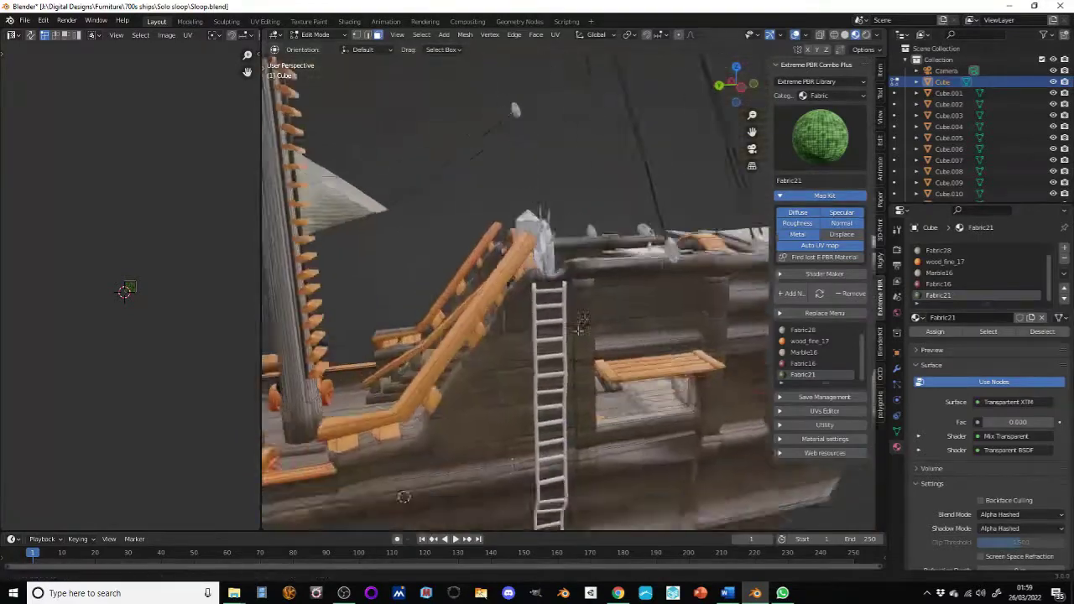
pyautogui.scroll(3, 545, 378)
# Assign Fabric28 to the deck ladder and a material to the rope ladder.
pyautogui.click(546, 466)
pyautogui.click(917, 294)
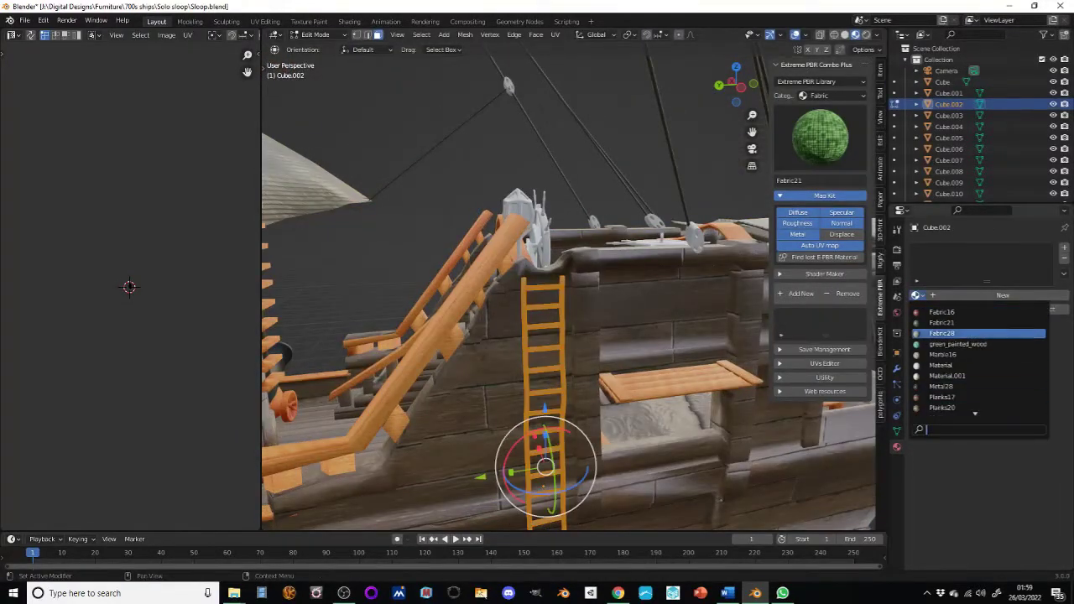
pyautogui.click(939, 333)
pyautogui.moveTo(587, 353); pyautogui.dragTo(604, 336, button='middle')
pyautogui.press('Tab')
pyautogui.click(695, 403)
pyautogui.click(917, 294)
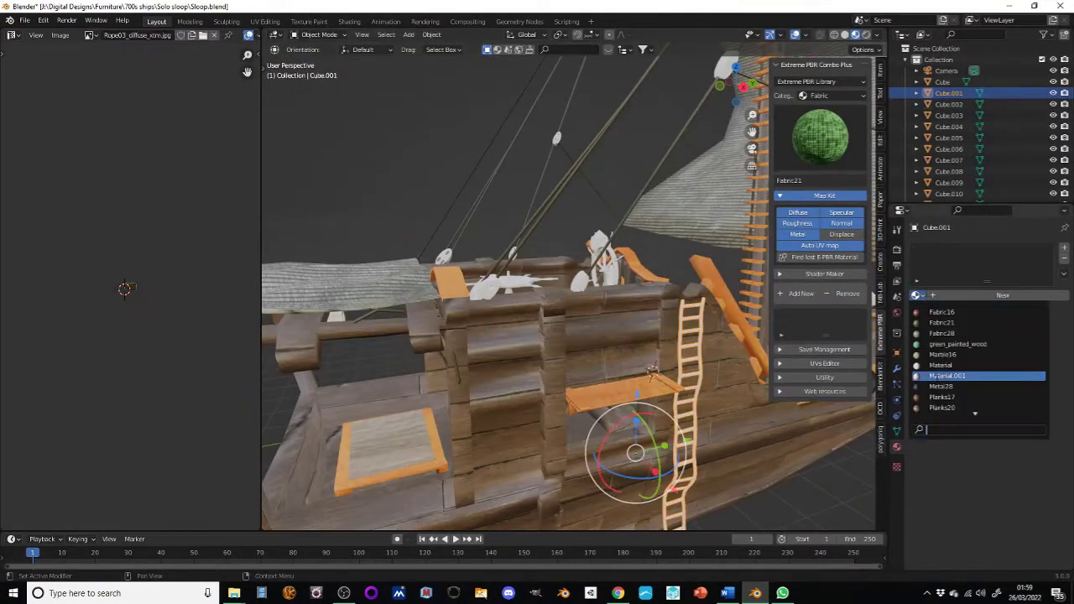
pyautogui.click(939, 355)
# Assign existing materials to the first deck cylinders.
pyautogui.moveTo(638, 377); pyautogui.dragTo(587, 361, button='middle')
pyautogui.click(575, 314)
pyautogui.moveTo(576, 315)
pyautogui.mouseDown(button='middle')
pyautogui.moveTo(571, 352)
pyautogui.moveTo(571, 319)
pyautogui.mouseUp(button='middle')
pyautogui.click(917, 294)
pyautogui.click(971, 383)
pyautogui.click(917, 294)
pyautogui.click(565, 307)
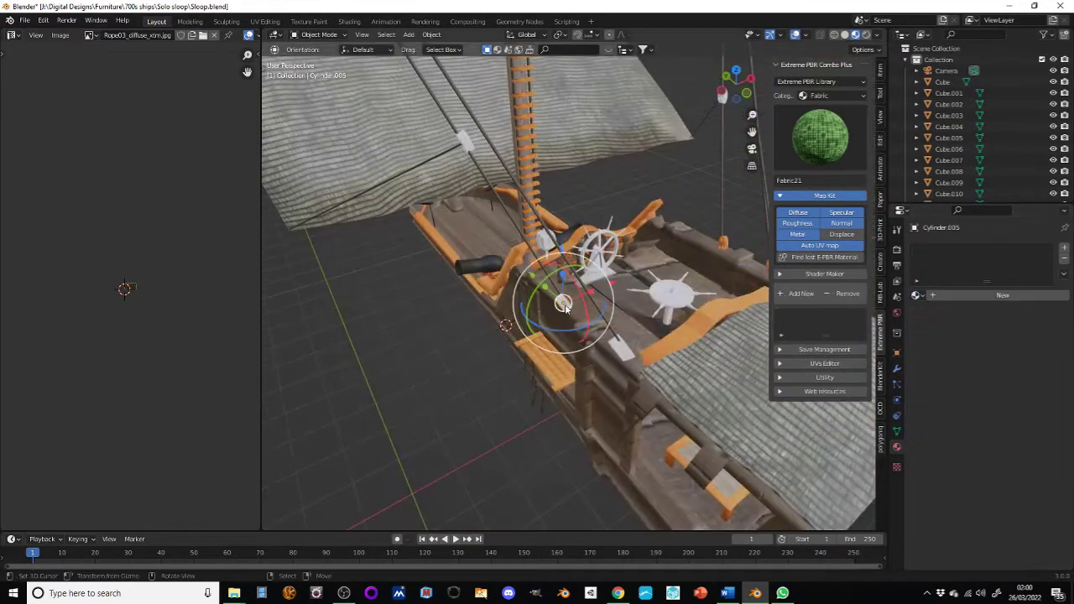
pyautogui.click(917, 294)
# Give the remaining deck cylinders the wood_fine_17 material.
pyautogui.click(619, 361)
pyautogui.click(917, 295)
pyautogui.click(965, 406)
pyautogui.moveTo(654, 336)
pyautogui.mouseDown(button='middle')
pyautogui.moveTo(720, 281)
pyautogui.moveTo(638, 319)
pyautogui.moveTo(537, 302)
pyautogui.mouseUp(button='middle')
pyautogui.click(576, 319)
pyautogui.click(917, 294)
pyautogui.click(602, 178)
pyautogui.click(917, 294)
pyautogui.click(956, 406)
# Select the ship and apply Fabric29 from the Fabric category to the sails.
pyautogui.click(638, 210)
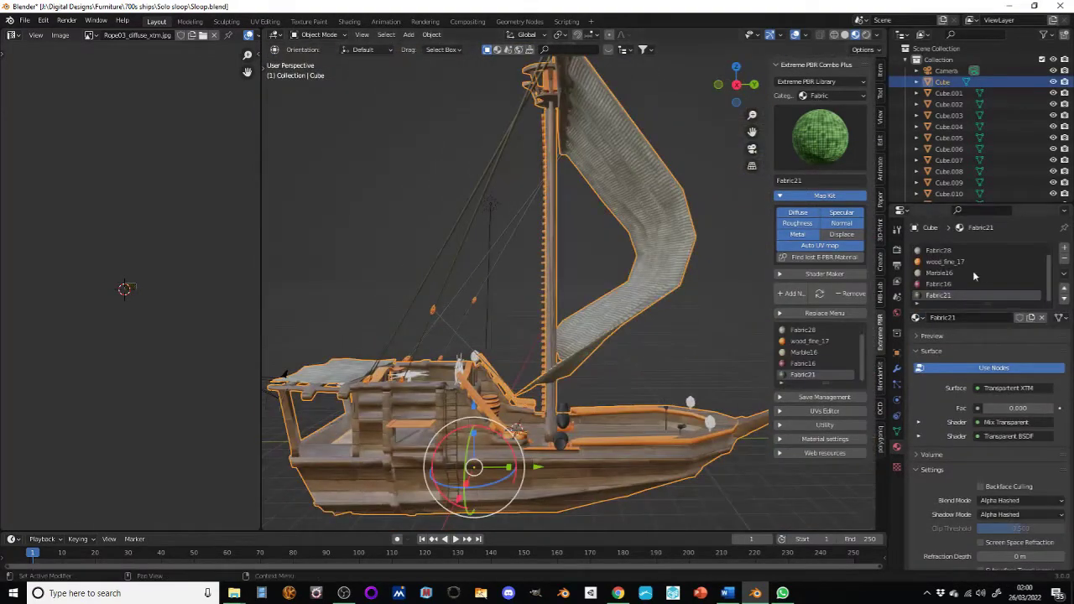
pyautogui.click(830, 94)
pyautogui.click(531, 208)
pyautogui.click(819, 134)
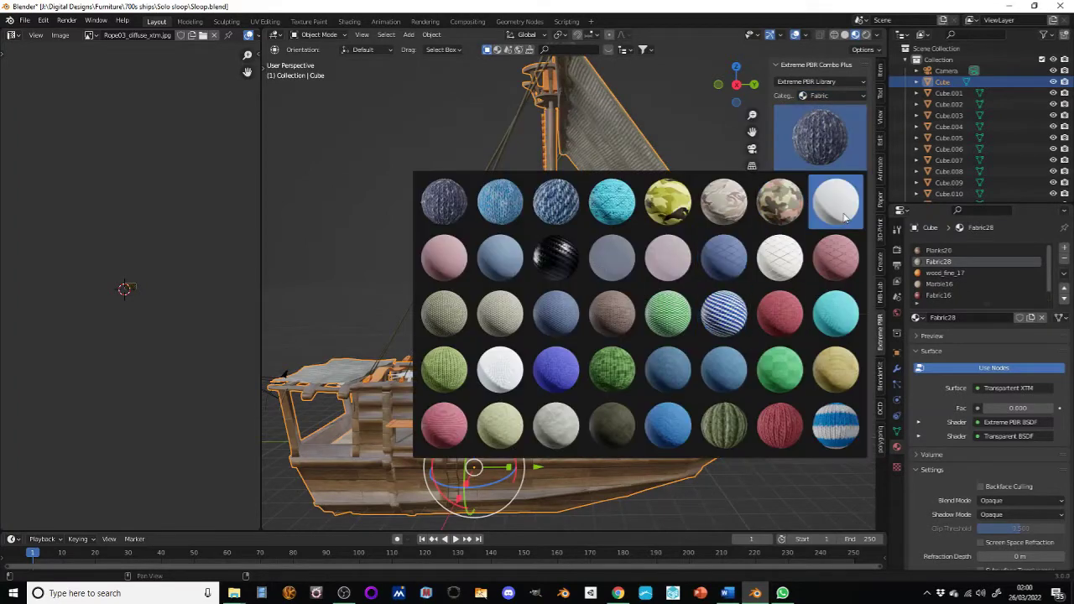
pyautogui.click(606, 429)
# Select the sail and deck cover in Edit Mode and enlarge their UV scale in the UV Editor.
pyautogui.click(12, 34)
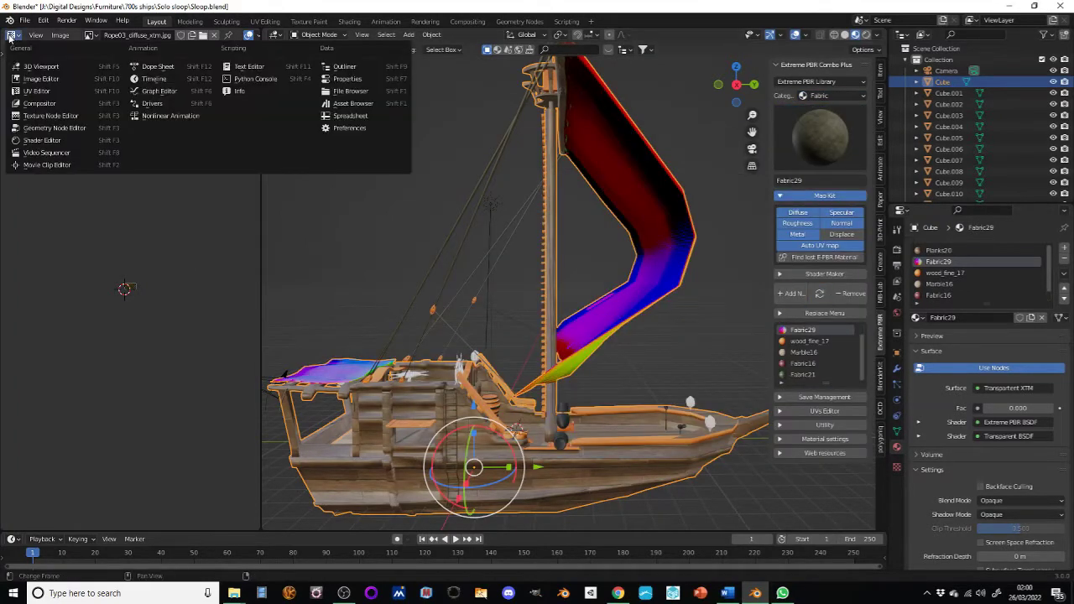
pyautogui.click(50, 128)
pyautogui.press('Tab')
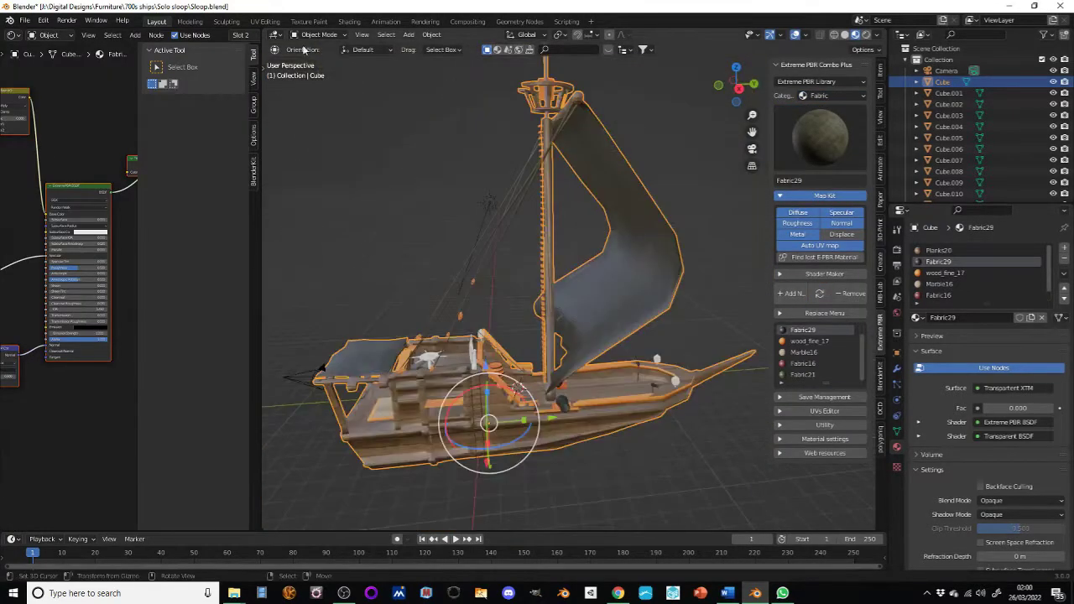
pyautogui.moveTo(455, 254); pyautogui.dragTo(598, 174, button='middle')
pyautogui.press('l')
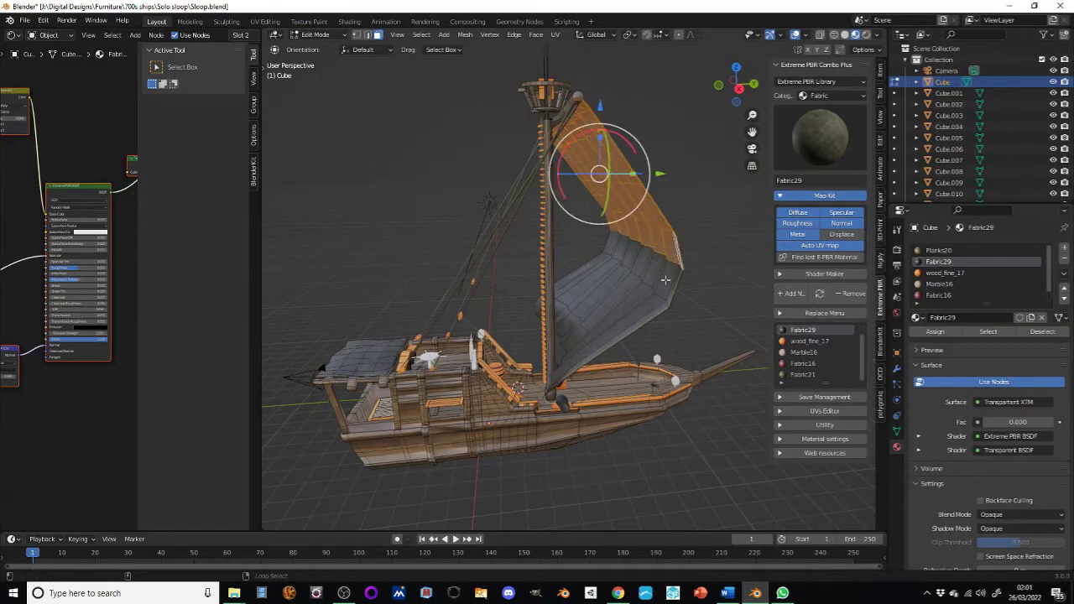
pyautogui.press('l')
pyautogui.click(12, 34)
pyautogui.click(50, 77)
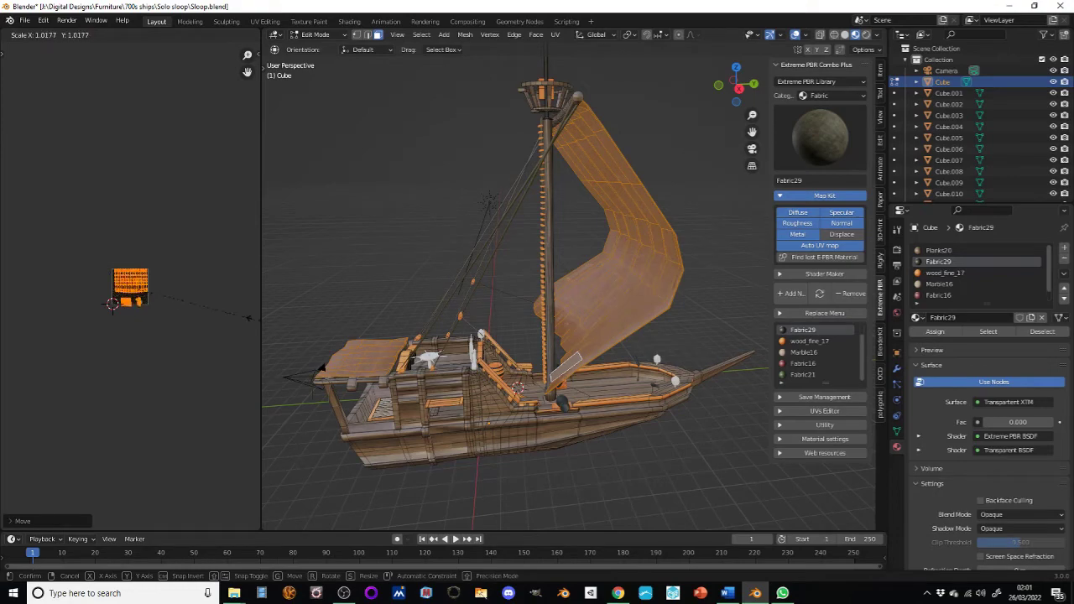
pyautogui.click(195, 404)
pyautogui.press('Tab')
pyautogui.moveTo(387, 102)
pyautogui.mouseDown(button='middle')
pyautogui.moveTo(594, 262)
pyautogui.moveTo(613, 304)
pyautogui.moveTo(556, 270)
pyautogui.mouseUp(button='middle')
# Rotate the sail's UVs with Face > UV > Rotate UVs.
pyautogui.press('Tab')
pyautogui.press('u')
pyautogui.click(568, 250)
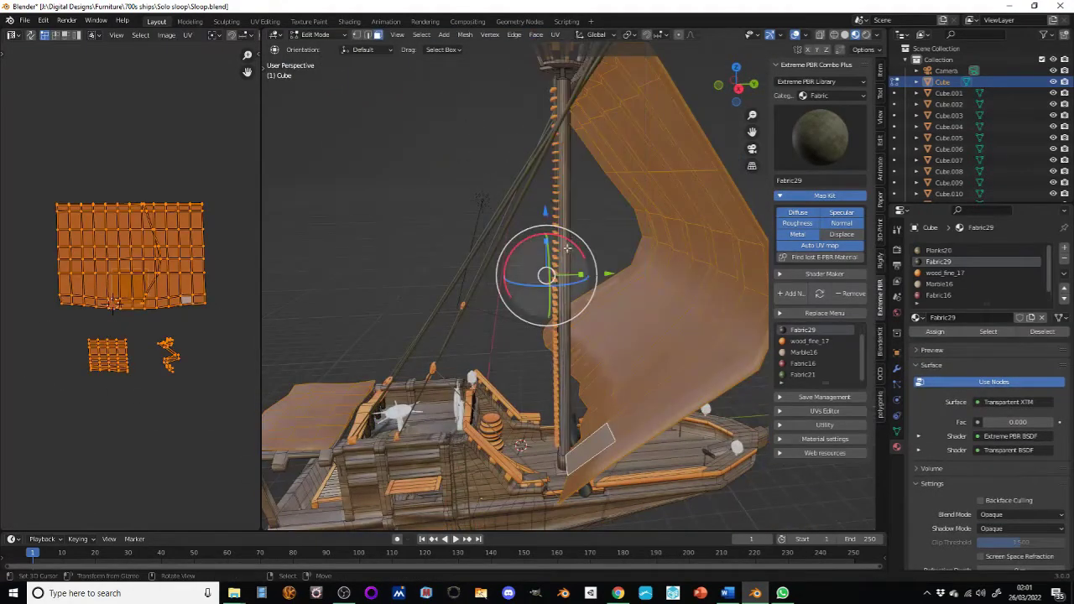
pyautogui.click(534, 36)
pyautogui.click(695, 290)
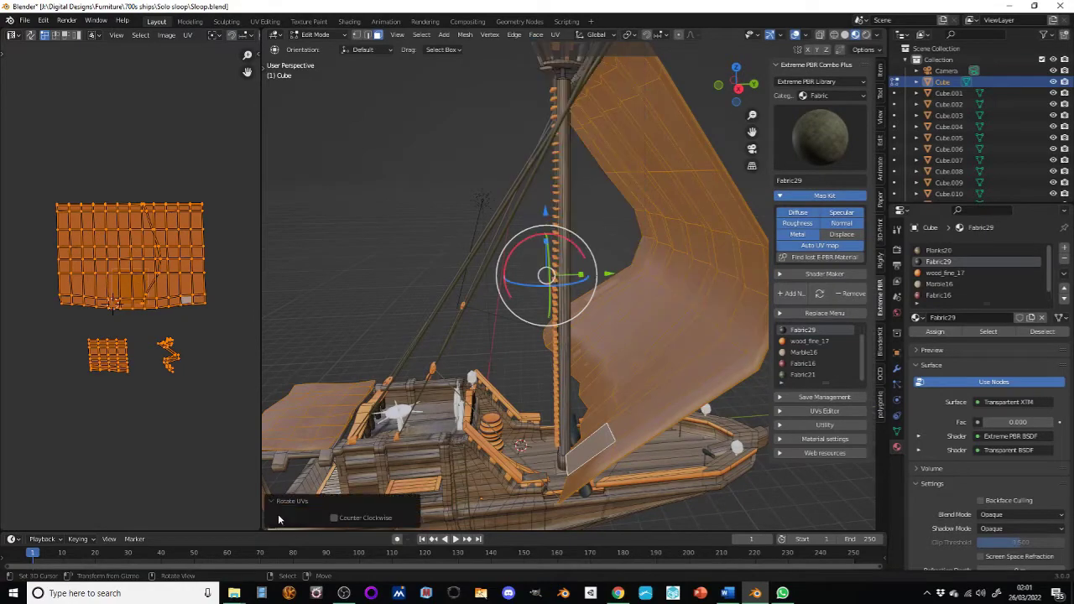
pyautogui.press('Tab')
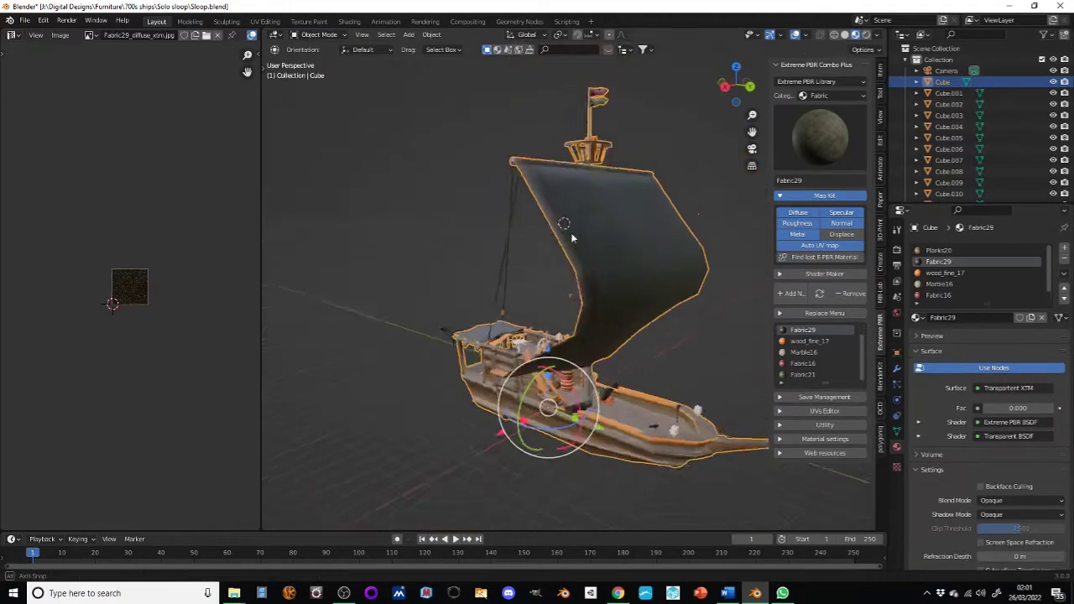
# Rotate the sun light around the Z axis.
pyautogui.moveTo(571, 232)
pyautogui.mouseDown(button='middle')
pyautogui.moveTo(399, 191)
pyautogui.moveTo(631, 270)
pyautogui.mouseUp(button='middle')
pyautogui.click(527, 253)
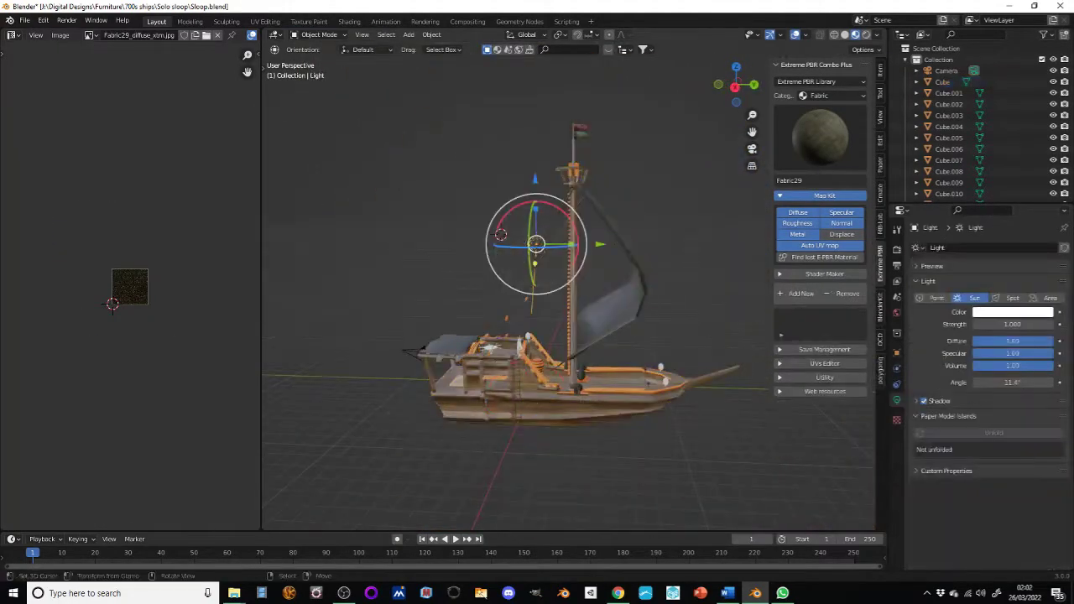
pyautogui.moveTo(588, 237); pyautogui.dragTo(640, 176)
# Make the Planks20 slot the hull's active material.
pyautogui.moveTo(639, 177); pyautogui.dragTo(587, 270, button='middle')
pyautogui.scroll(5, 588, 270)
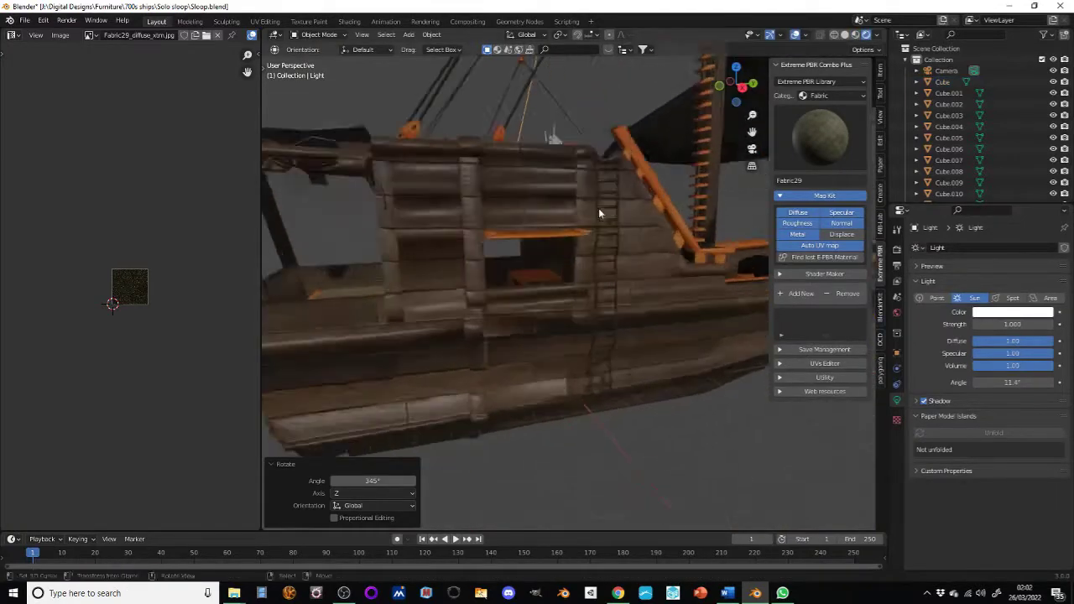
pyautogui.moveTo(599, 208); pyautogui.dragTo(495, 258, button='middle')
pyautogui.click(495, 258)
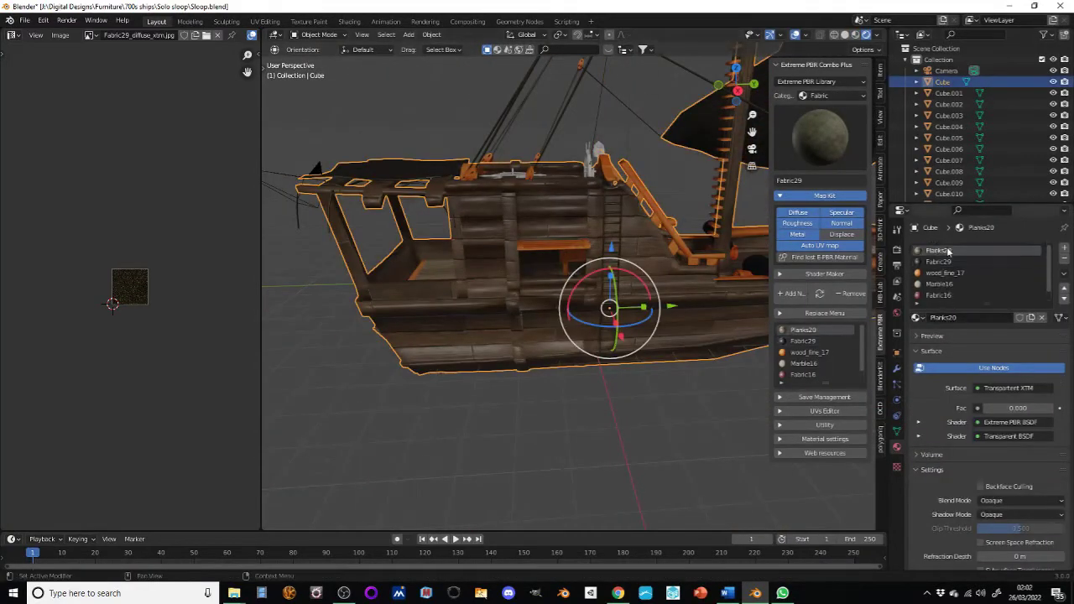
# Apply Planks17 from the Wood - Planks 02 category to the hull.
pyautogui.click(818, 95)
pyautogui.click(806, 199)
pyautogui.click(820, 134)
pyautogui.click(780, 201)
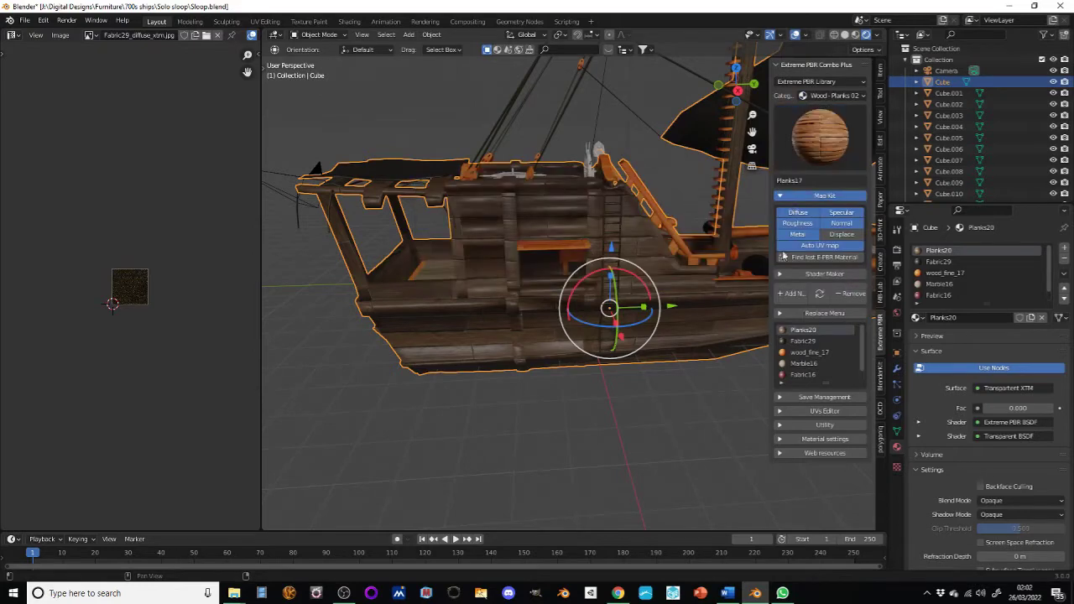
pyautogui.click(819, 294)
pyautogui.click(11, 34)
pyautogui.click(34, 140)
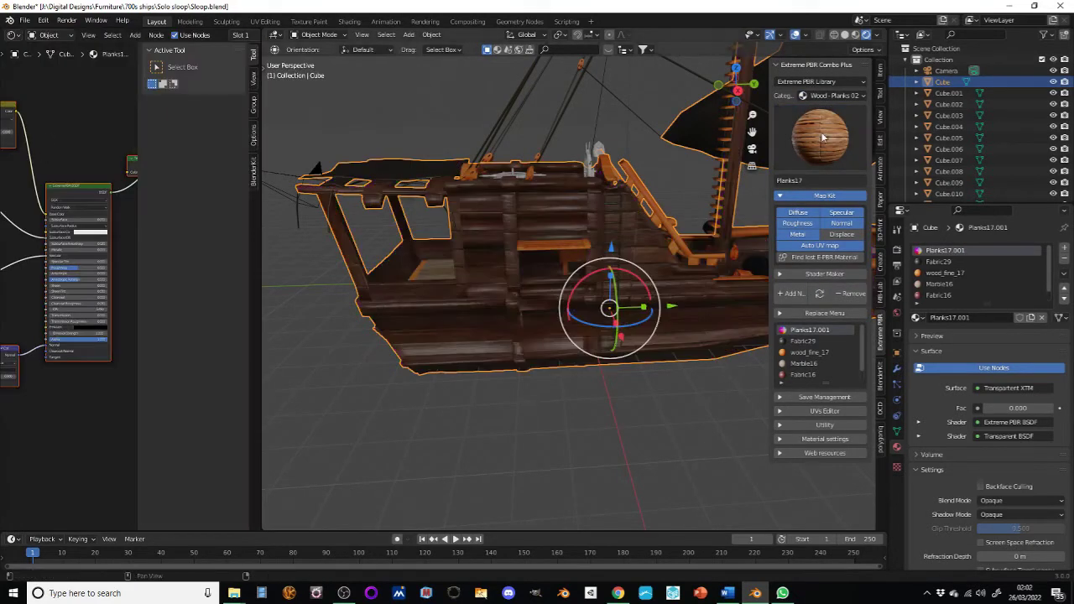
# Set Planks17 to roughness 1.00, metallic 0.16, normal map 0.95, brightness -3.63 and contrast -5.37.
pyautogui.click(776, 441)
pyautogui.scroll(-3, 841, 427)
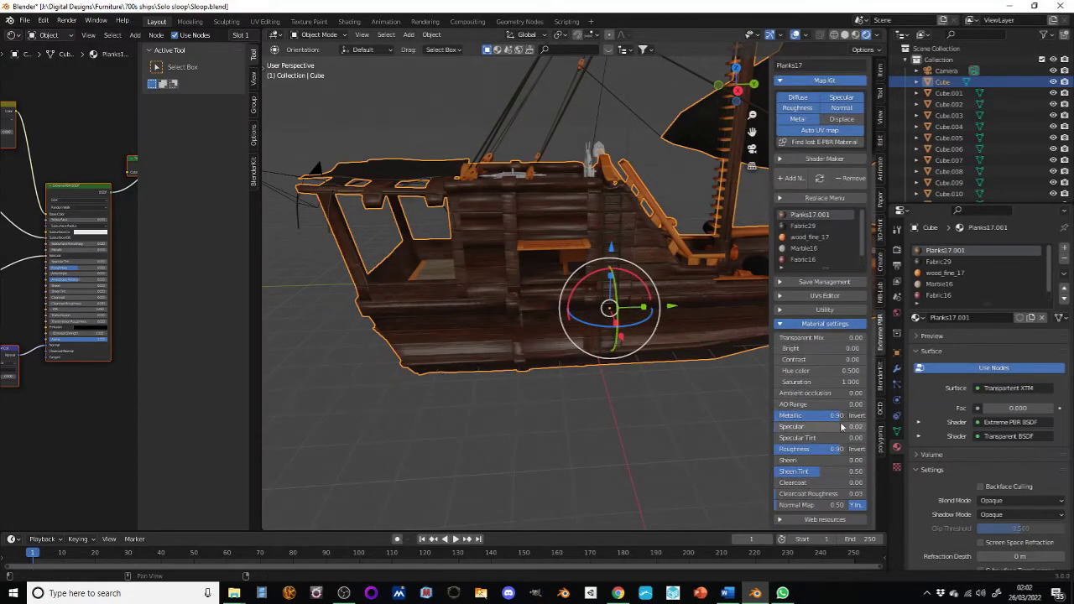
pyautogui.moveTo(838, 453); pyautogui.dragTo(818, 453)
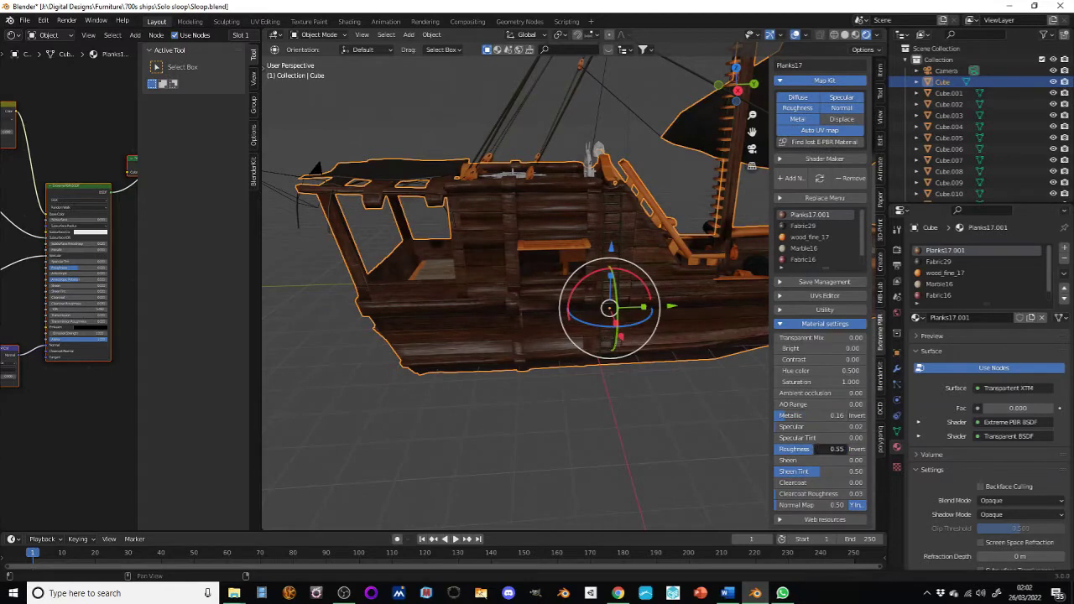
pyautogui.moveTo(818, 493); pyautogui.dragTo(839, 504)
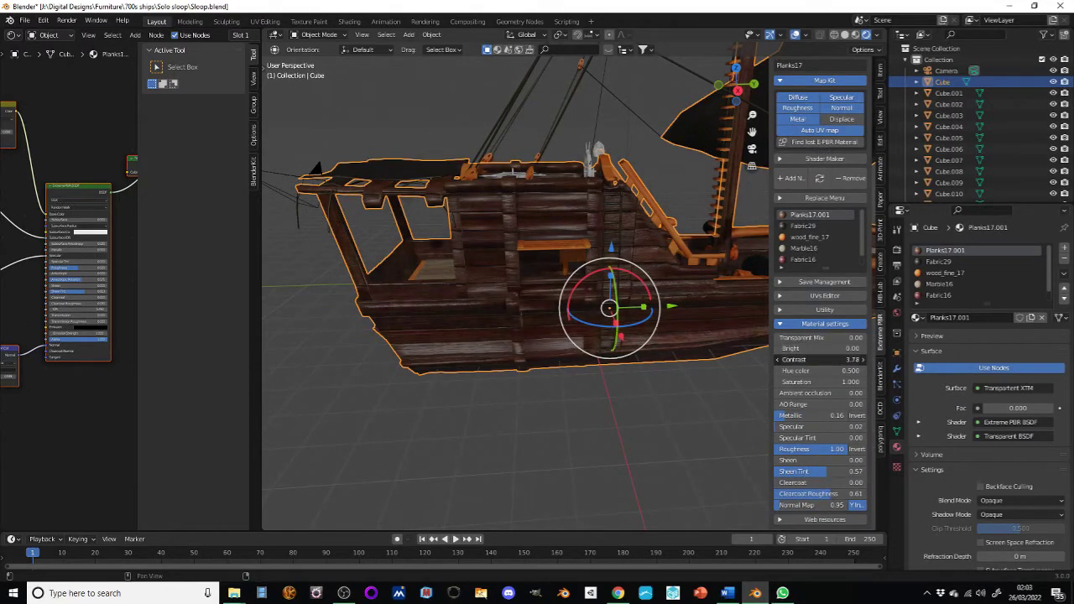
pyautogui.moveTo(822, 359)
pyautogui.mouseDown()
pyautogui.moveTo(797, 359)
pyautogui.moveTo(797, 349)
pyautogui.moveTo(826, 349)
pyautogui.mouseUp()
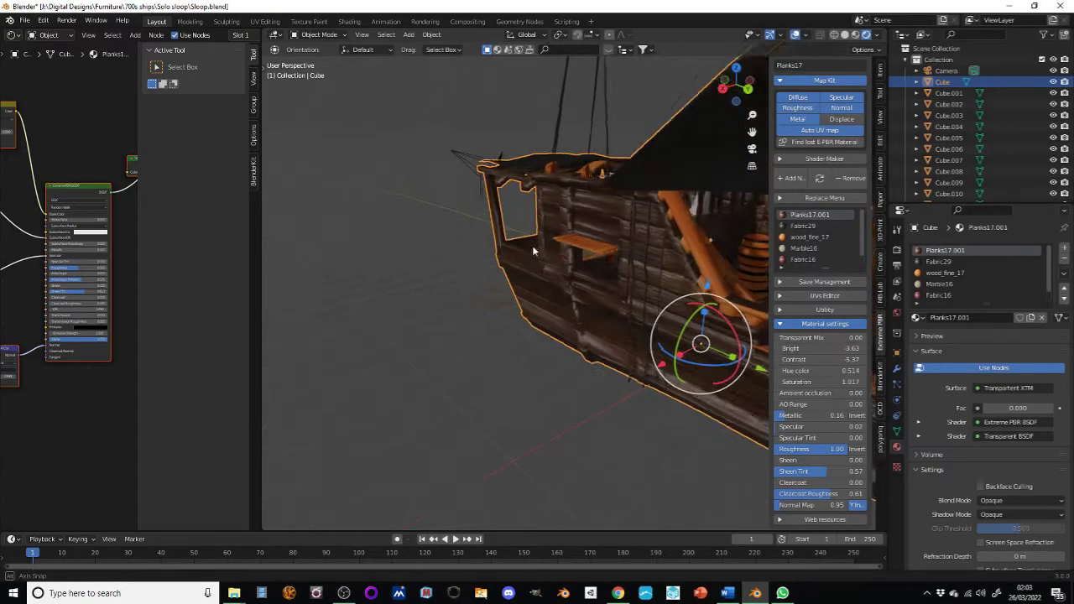
pyautogui.moveTo(612, 319)
pyautogui.mouseDown(button='middle')
pyautogui.moveTo(584, 341)
pyautogui.moveTo(637, 277)
pyautogui.mouseUp(button='middle')
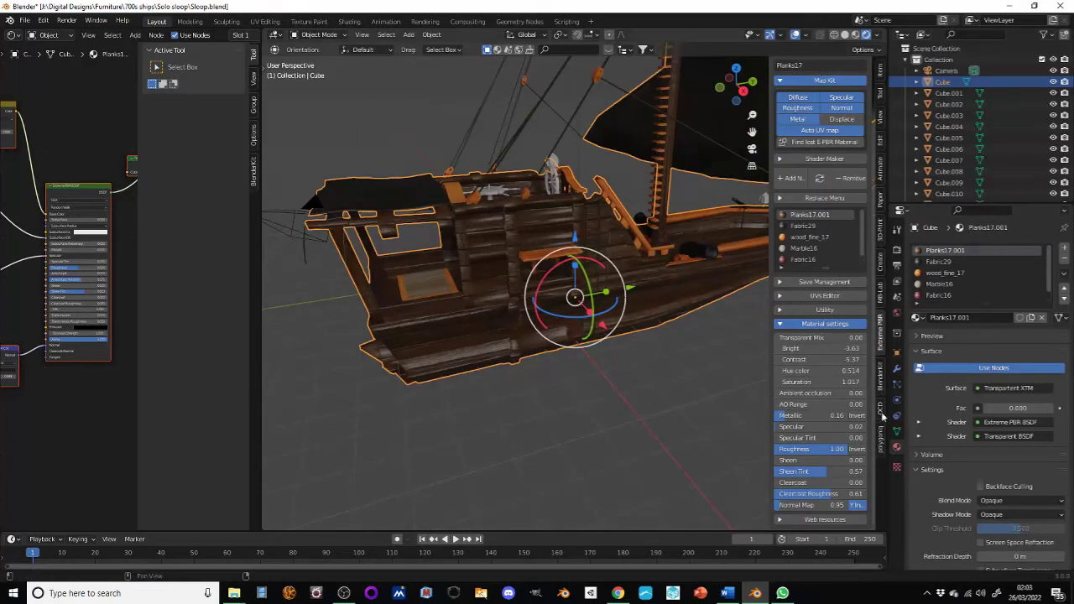
pyautogui.click(881, 411)
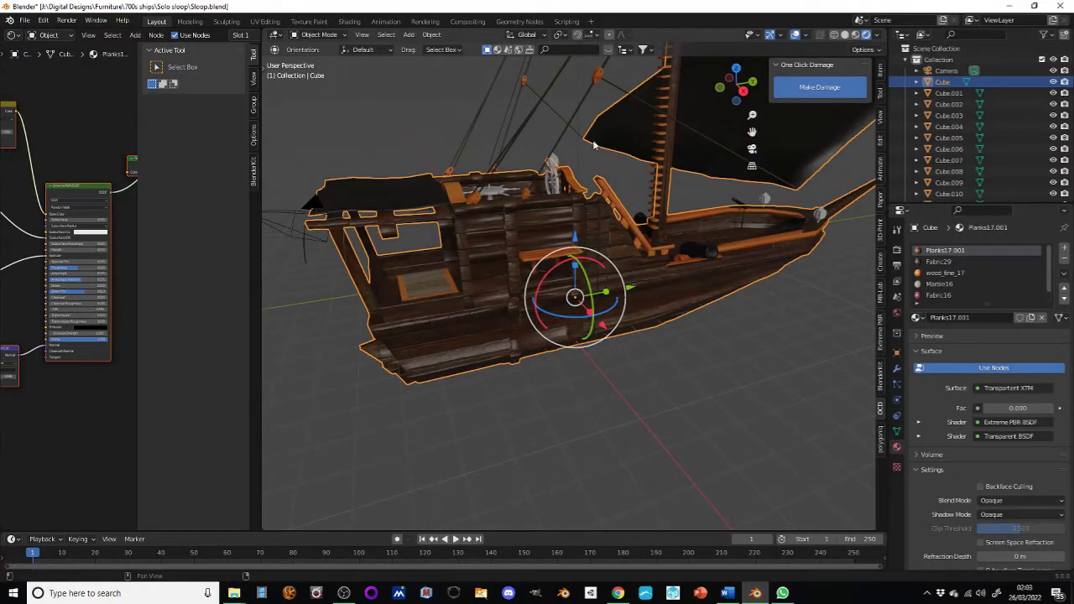
# Set the One Click Damage noise type to Musgrave.
pyautogui.moveTo(592, 141)
pyautogui.mouseDown(button='middle')
pyautogui.moveTo(547, 182)
pyautogui.moveTo(858, 185)
pyautogui.moveTo(669, 223)
pyautogui.moveTo(832, 141)
pyautogui.mouseUp(button='middle')
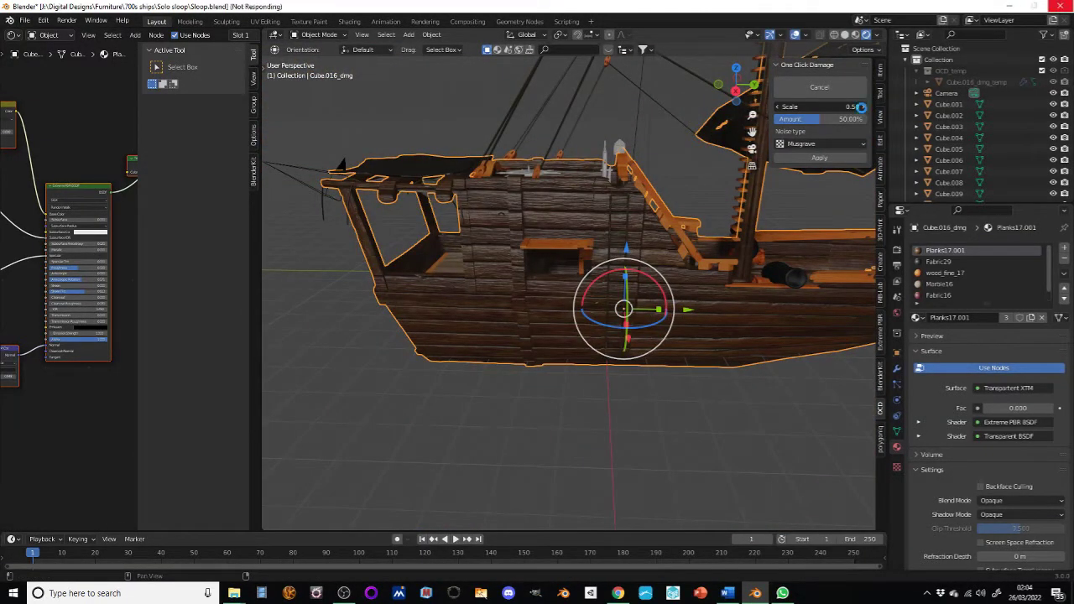
pyautogui.moveTo(862, 112)
pyautogui.mouseDown(button='middle')
pyautogui.moveTo(625, 146)
pyautogui.moveTo(855, 184)
pyautogui.moveTo(755, 168)
pyautogui.moveTo(832, 144)
pyautogui.mouseUp(button='middle')
pyautogui.click(816, 144)
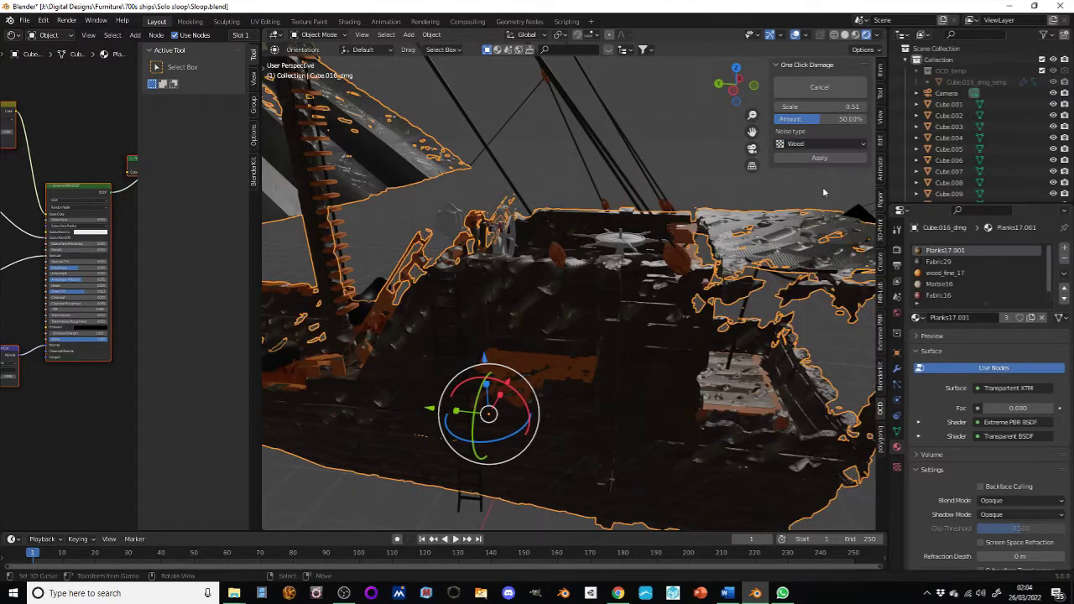
pyautogui.click(814, 144)
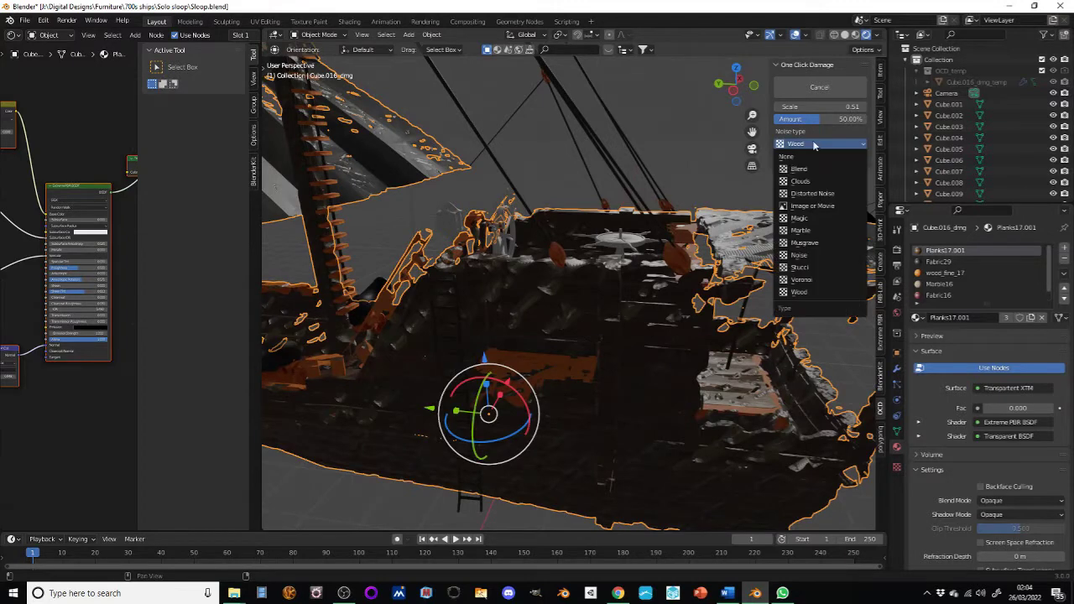
pyautogui.click(817, 243)
# Select all the sail faces and separate them into their own object.
pyautogui.moveTo(692, 197)
pyautogui.mouseDown(button='middle')
pyautogui.moveTo(599, 222)
pyautogui.moveTo(537, 311)
pyautogui.moveTo(644, 275)
pyautogui.mouseUp(button='middle')
pyautogui.click(315, 64)
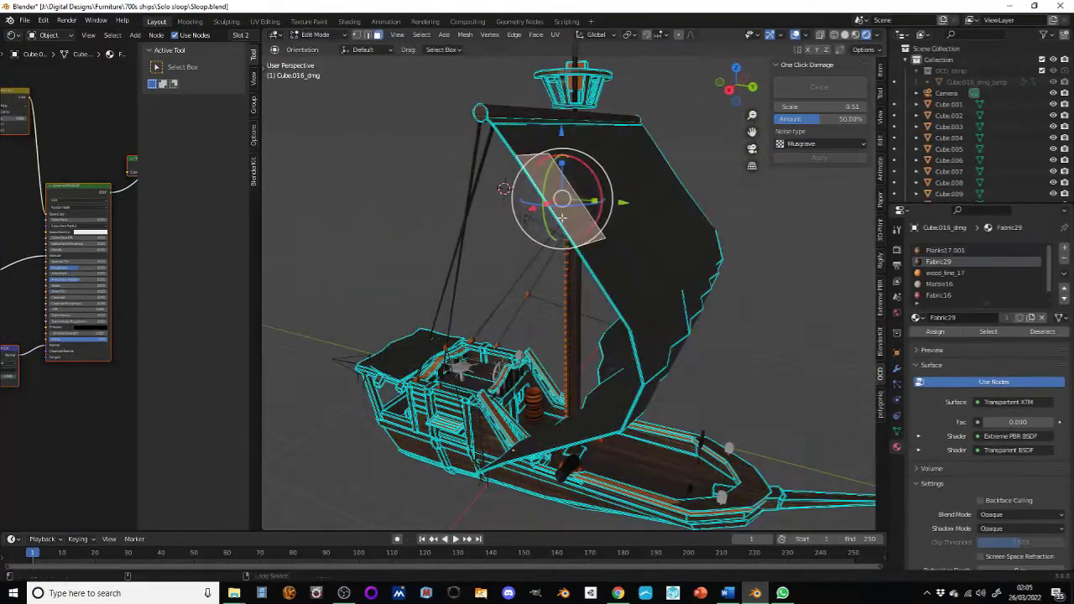
pyautogui.press('ctrl+KP_Add')
pyautogui.press('ctrl+KP_Add')
pyautogui.press('ctrl+KP_Add')
pyautogui.moveTo(495, 463); pyautogui.dragTo(701, 360, button='middle')
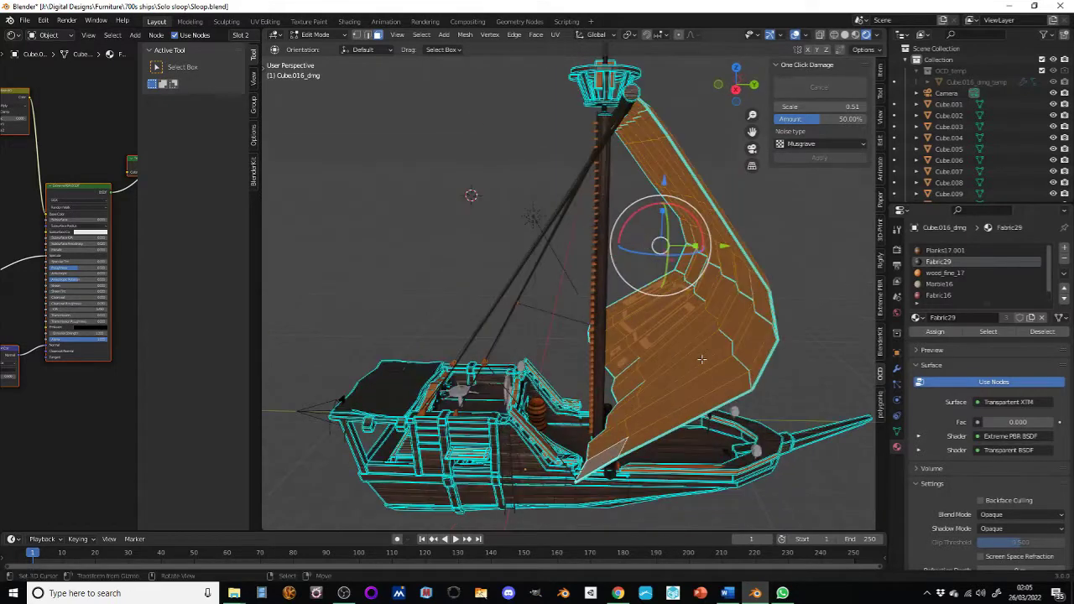
pyautogui.press('Return')
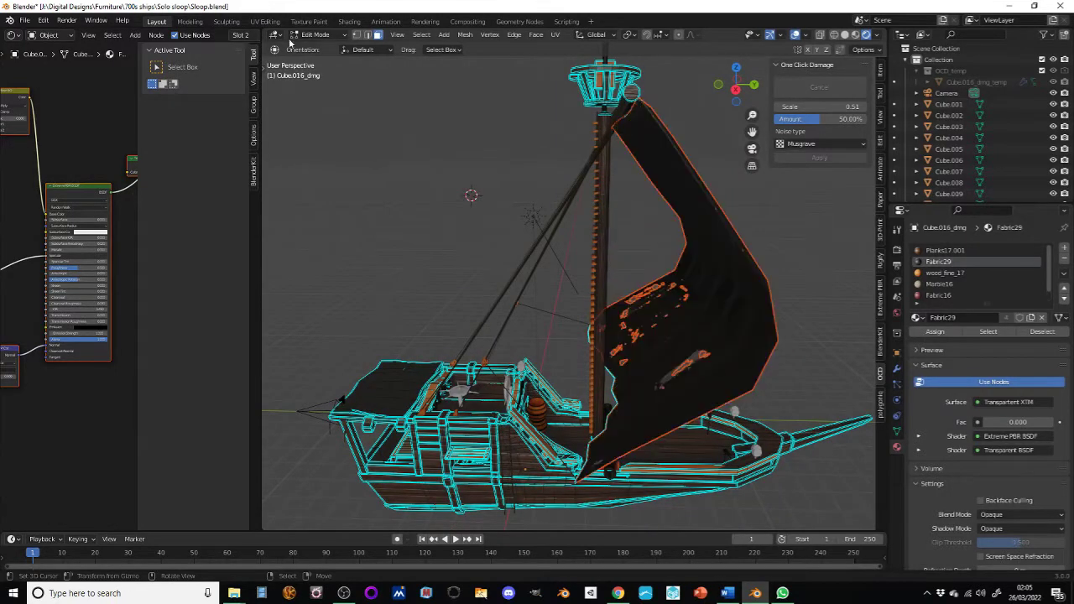
pyautogui.click(322, 47)
# Check the new sail object's modifiers and select the damaged hull.
pyautogui.click(896, 367)
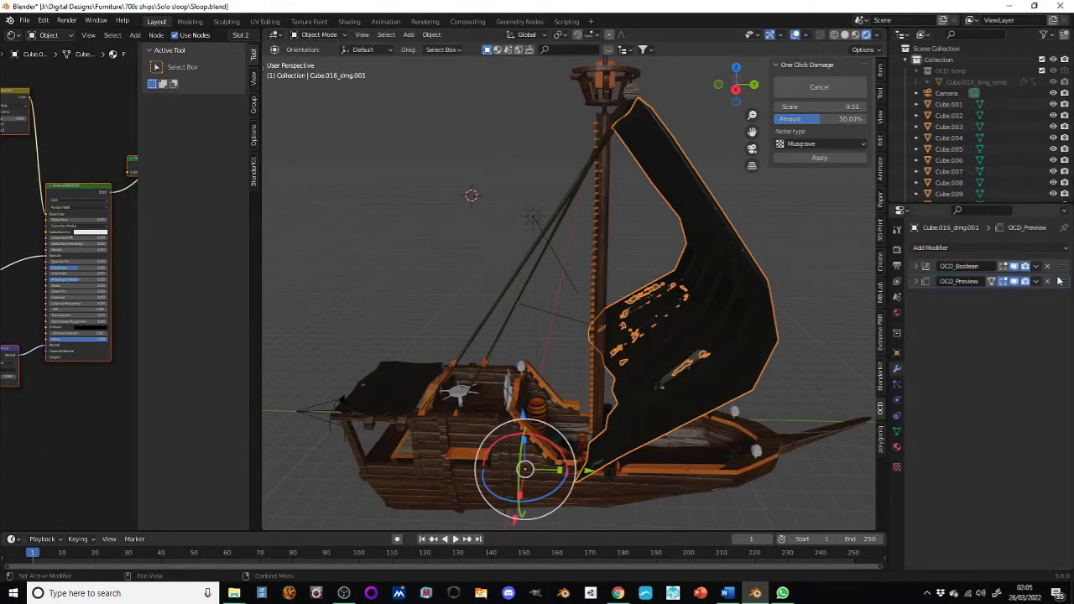
pyautogui.scroll(2, 496, 351)
pyautogui.moveTo(496, 351)
pyautogui.mouseDown(button='middle')
pyautogui.moveTo(570, 345)
pyautogui.moveTo(571, 309)
pyautogui.moveTo(626, 287)
pyautogui.mouseUp(button='middle')
pyautogui.click(626, 288)
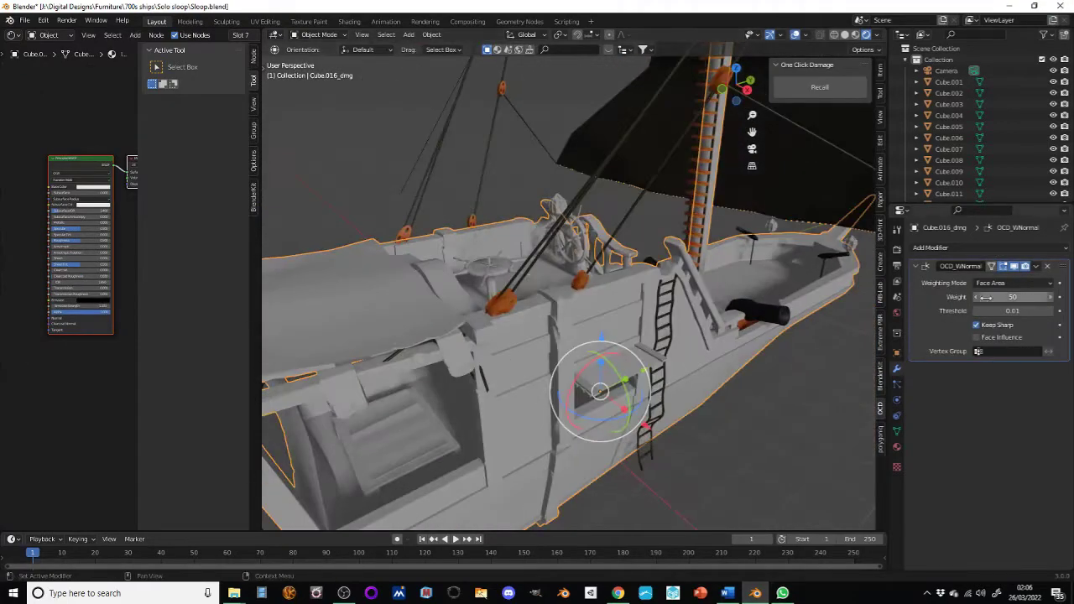
# Remove the INSIDE material slot from the damaged hull.
pyautogui.click(896, 448)
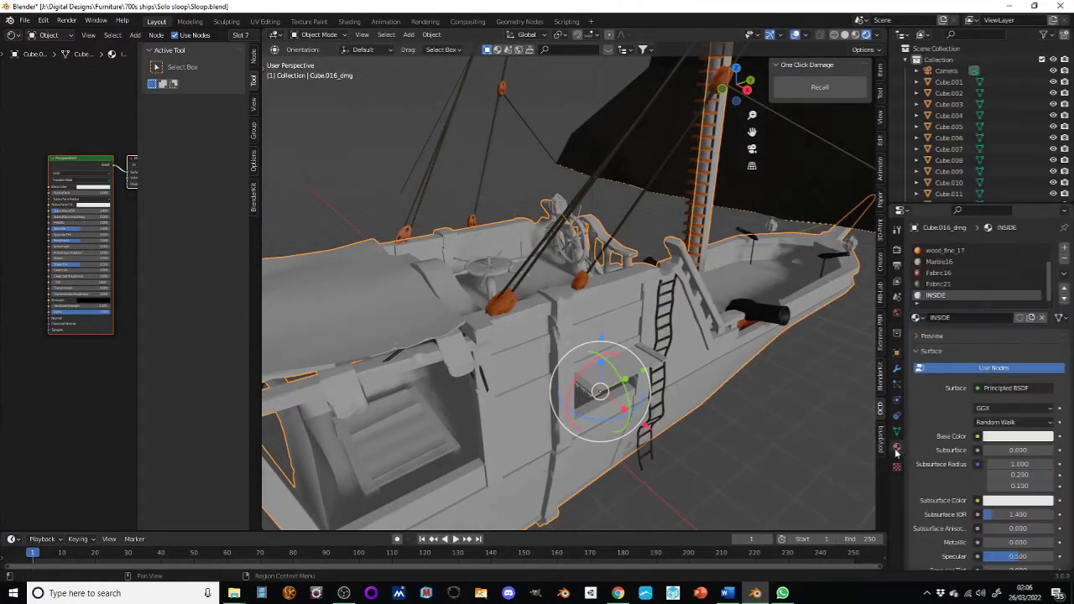
pyautogui.click(1063, 261)
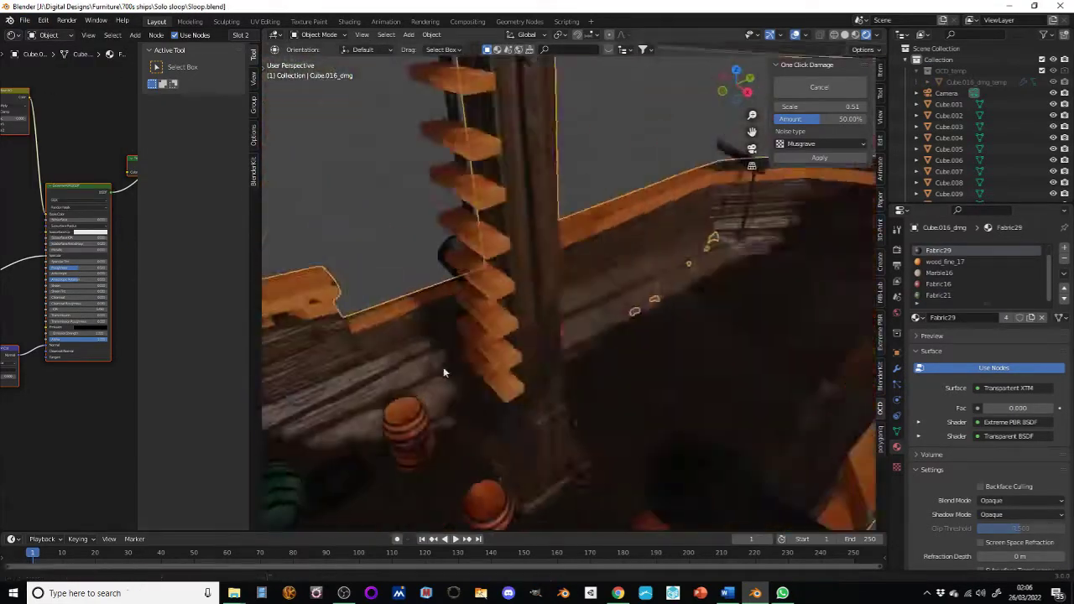
pyautogui.moveTo(583, 375)
pyautogui.mouseDown(button='middle')
pyautogui.moveTo(742, 319)
pyautogui.moveTo(959, 267)
pyautogui.mouseUp(button='middle')
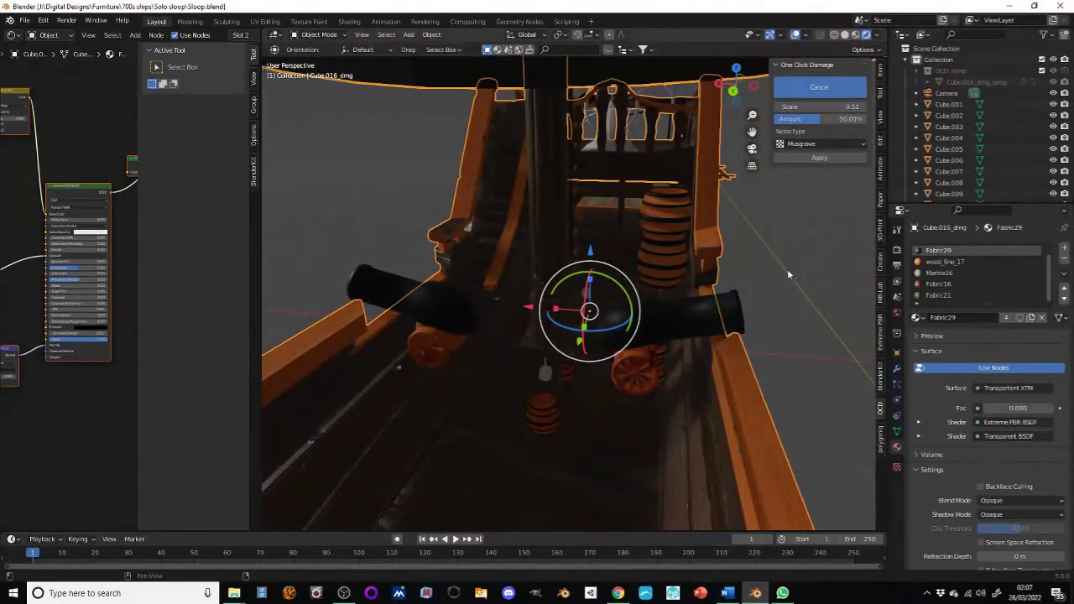
pyautogui.moveTo(753, 327)
pyautogui.mouseDown(button='middle')
pyautogui.moveTo(684, 336)
pyautogui.moveTo(713, 396)
pyautogui.moveTo(638, 353)
pyautogui.mouseUp(button='middle')
# Assign Metal28 to the ship's wheel and another deck fitting.
pyautogui.click(611, 312)
pyautogui.moveTo(611, 311); pyautogui.dragTo(672, 336, button='middle')
pyautogui.click(915, 294)
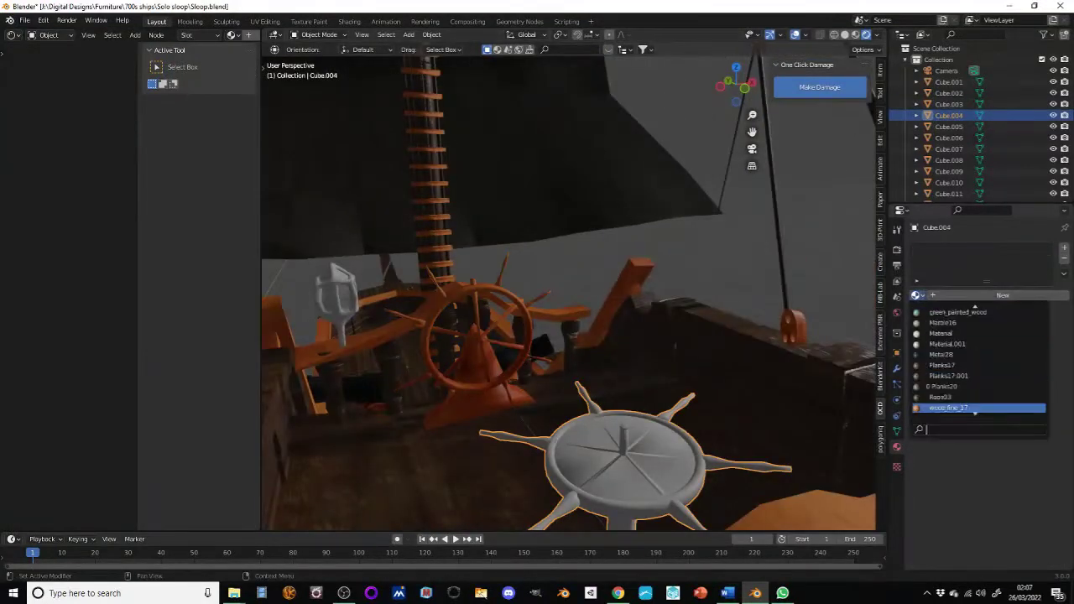
pyautogui.click(607, 386)
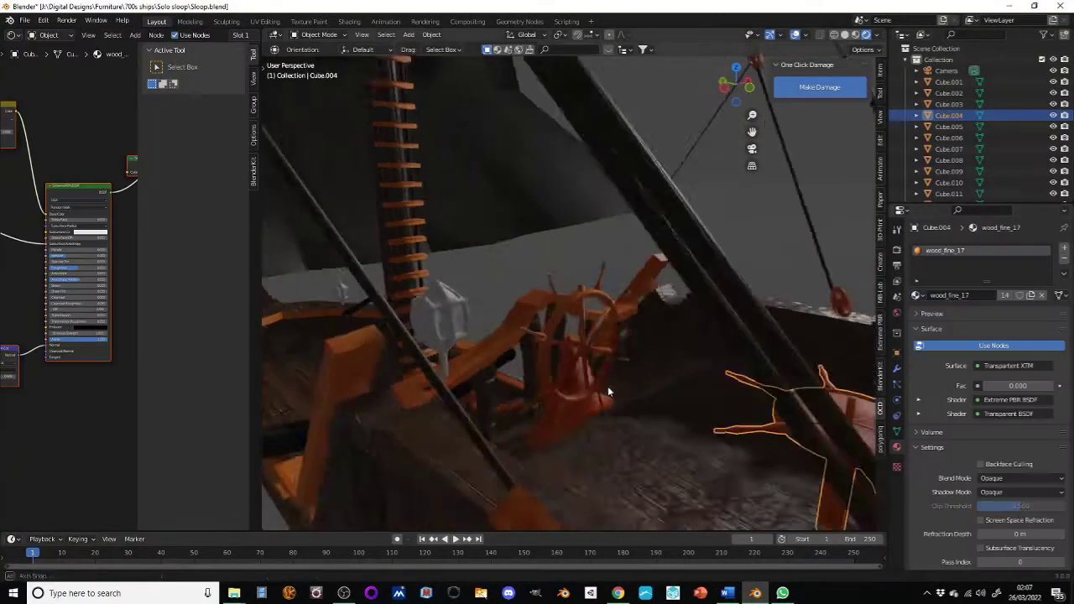
pyautogui.moveTo(608, 386); pyautogui.dragTo(726, 268, button='middle')
pyautogui.click(915, 295)
# Assign Metal28 to more deck fittings, including one inside the hull.
pyautogui.click(948, 365)
pyautogui.moveTo(671, 336); pyautogui.dragTo(587, 377, button='middle')
pyautogui.click(328, 394)
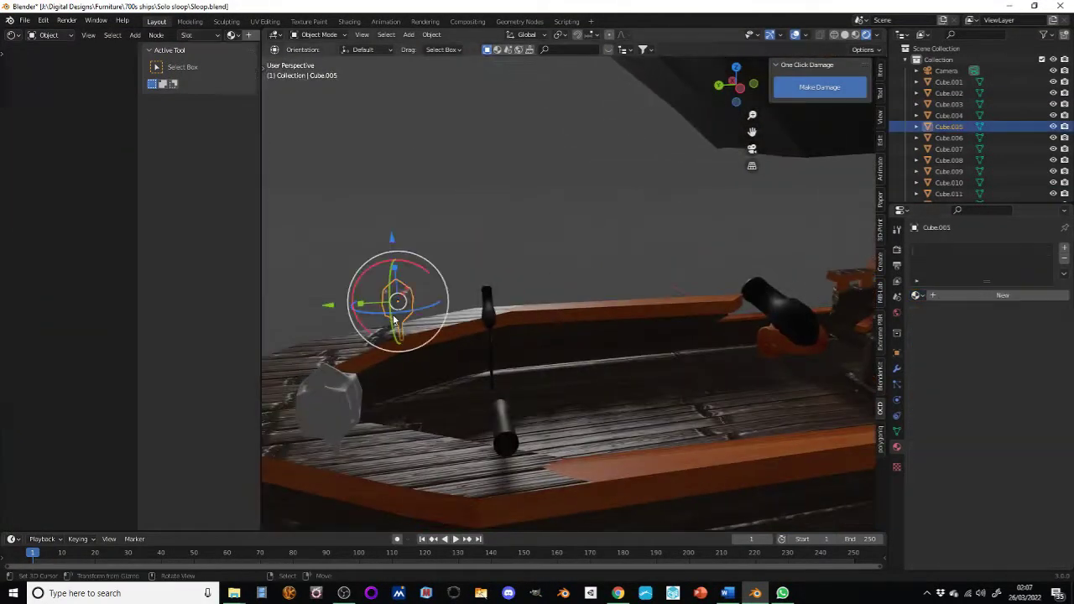
pyautogui.click(915, 294)
pyautogui.click(939, 396)
pyautogui.moveTo(671, 378); pyautogui.dragTo(607, 291, button='middle')
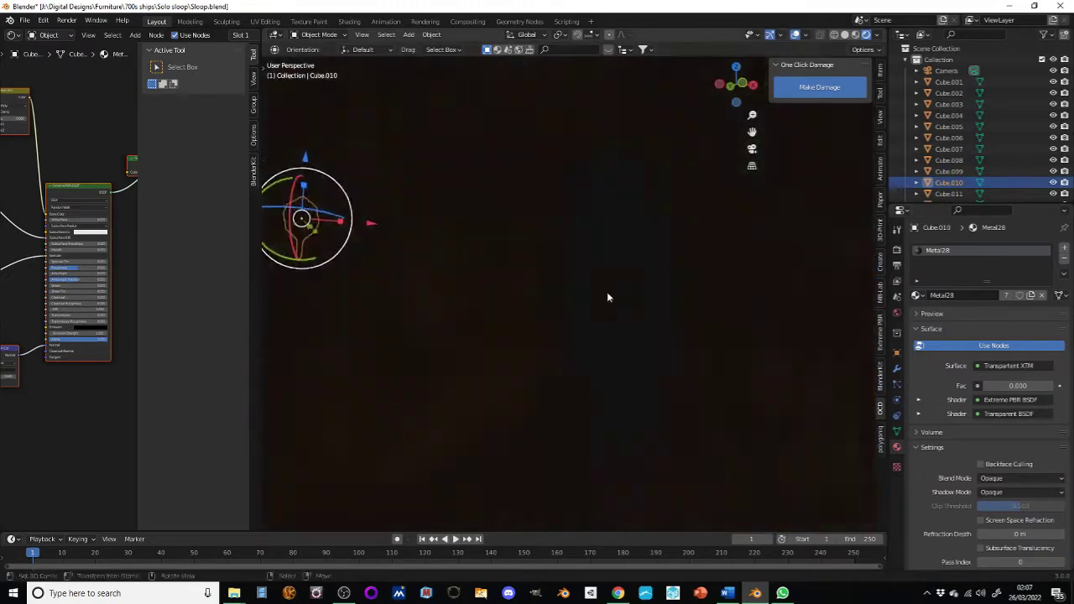
pyautogui.click(606, 291)
pyautogui.moveTo(839, 302)
pyautogui.mouseDown(button='middle')
pyautogui.moveTo(429, 336)
pyautogui.moveTo(512, 298)
pyautogui.moveTo(653, 411)
pyautogui.moveTo(676, 283)
pyautogui.moveTo(566, 235)
pyautogui.moveTo(704, 278)
pyautogui.mouseUp(button='middle')
# Assign Metal28 to three more fittings that lack a material.
pyautogui.click(769, 244)
pyautogui.click(915, 295)
pyautogui.click(939, 396)
pyautogui.click(508, 302)
pyautogui.click(915, 294)
pyautogui.click(940, 396)
pyautogui.scroll(-5, 520, 200)
pyautogui.click(520, 199)
pyautogui.click(915, 294)
pyautogui.click(939, 396)
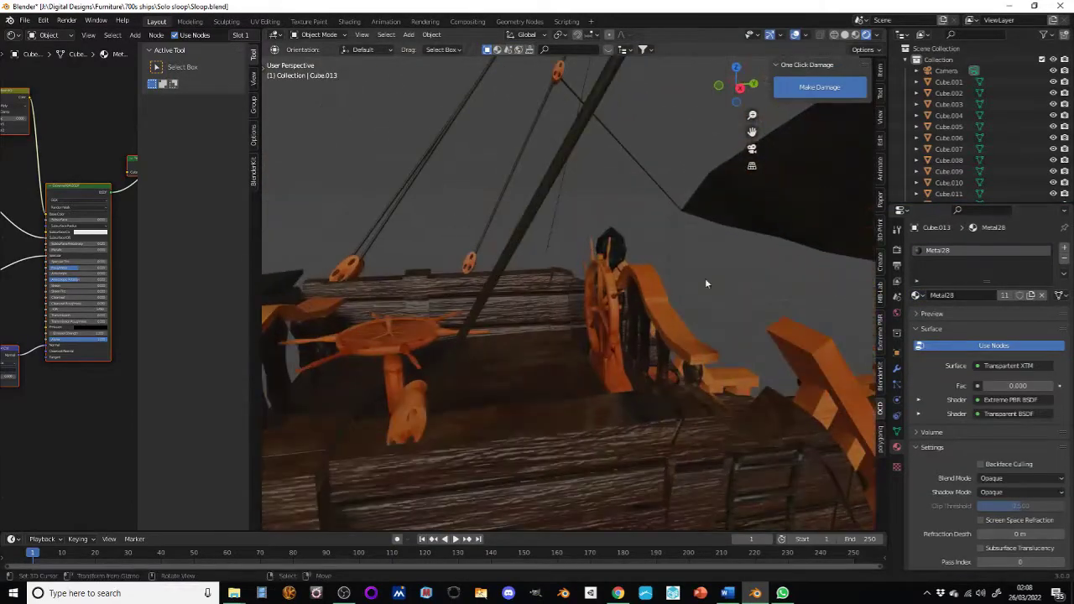
# Add a second material slot with new Material.002 coloured yellow.
pyautogui.click(1064, 247)
pyautogui.click(961, 323)
pyautogui.click(1016, 391)
pyautogui.scroll(-5, 990, 377)
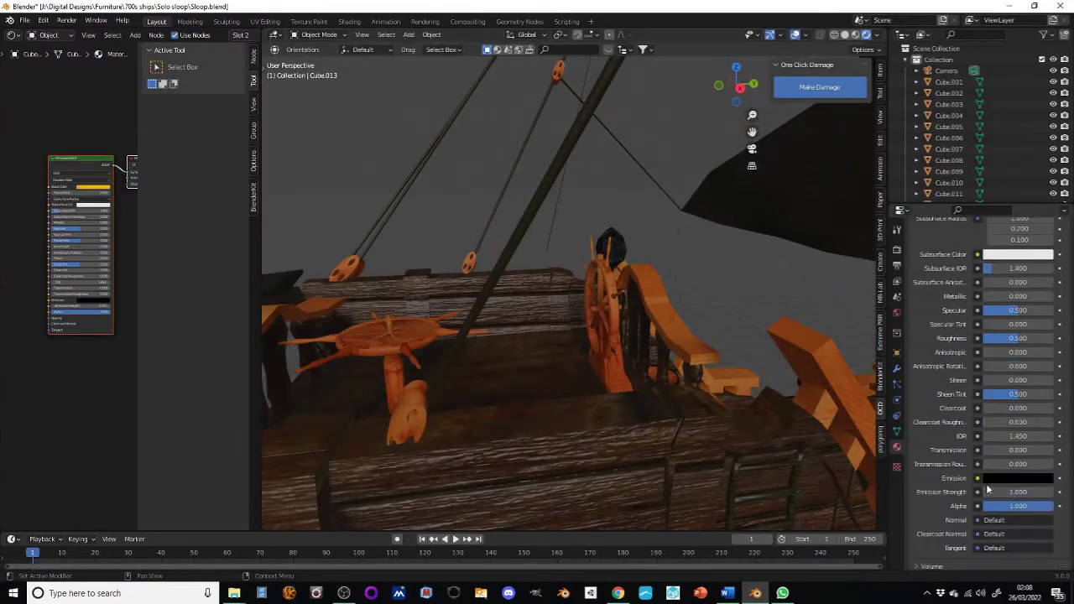
pyautogui.click(1015, 477)
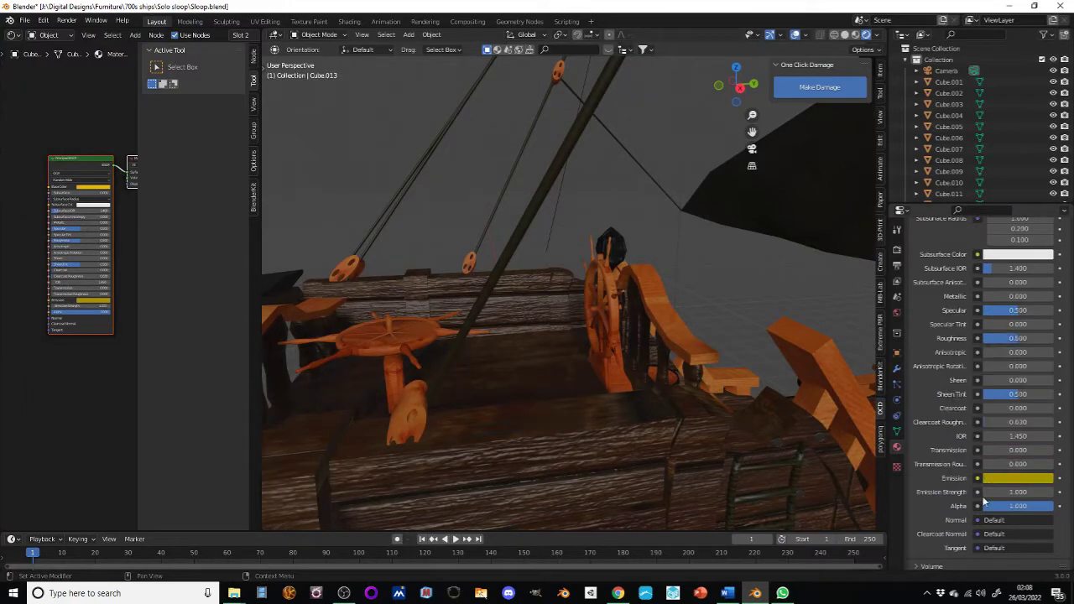
pyautogui.moveTo(554, 352)
pyautogui.mouseDown(button='middle')
pyautogui.moveTo(531, 342)
pyautogui.moveTo(587, 352)
pyautogui.mouseUp(button='middle')
pyautogui.scroll(1, 999, 474)
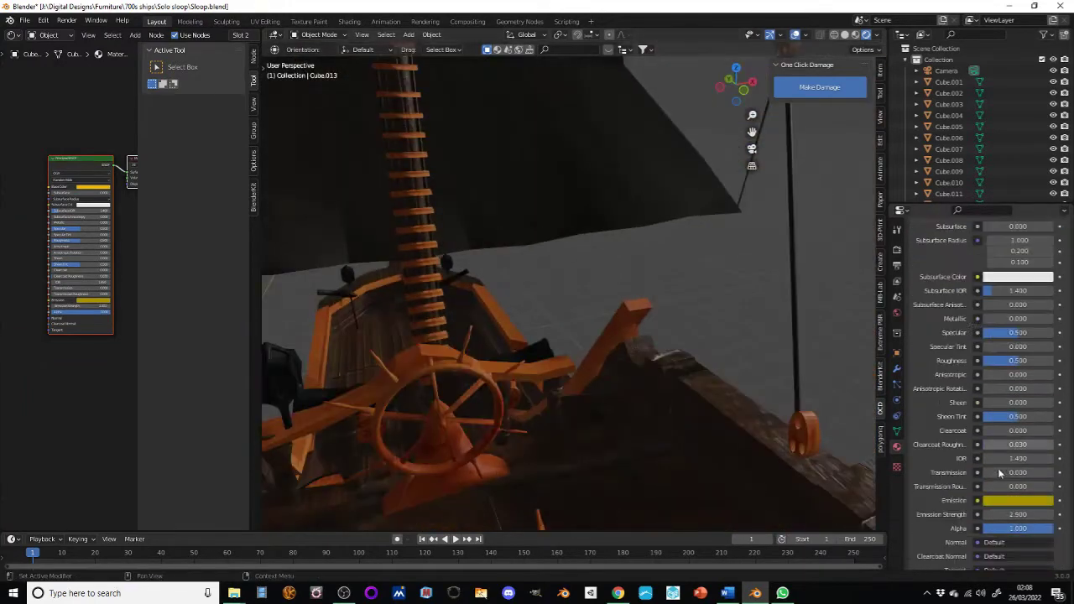
pyautogui.moveTo(1017, 318); pyautogui.dragTo(1032, 318)
pyautogui.scroll(2, 998, 395)
pyautogui.scroll(2, 995, 428)
pyautogui.scroll(1, 990, 461)
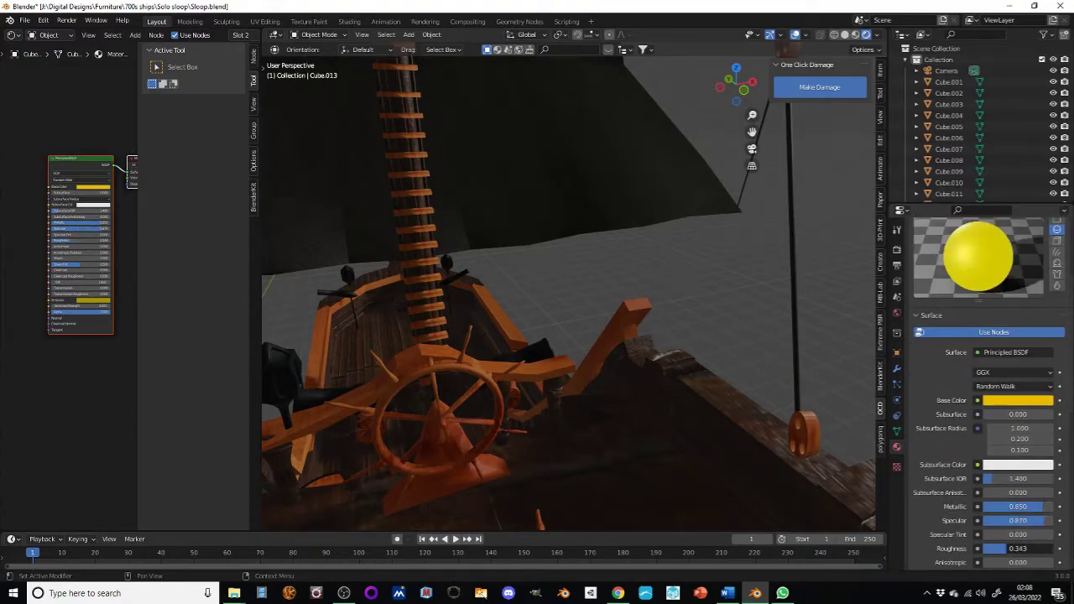
# Edit the lantern mesh, clear its selection and paint-select faces at its top.
pyautogui.moveTo(638, 336); pyautogui.dragTo(537, 333, button='middle')
pyautogui.click(534, 333)
pyautogui.click(317, 58)
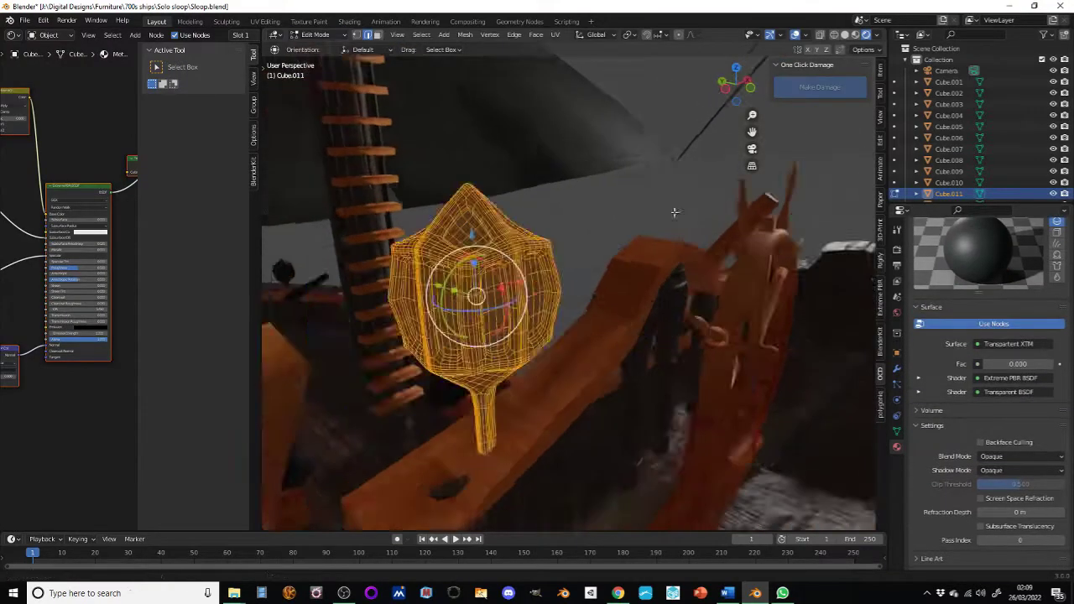
pyautogui.hotkey('alt', 'a')
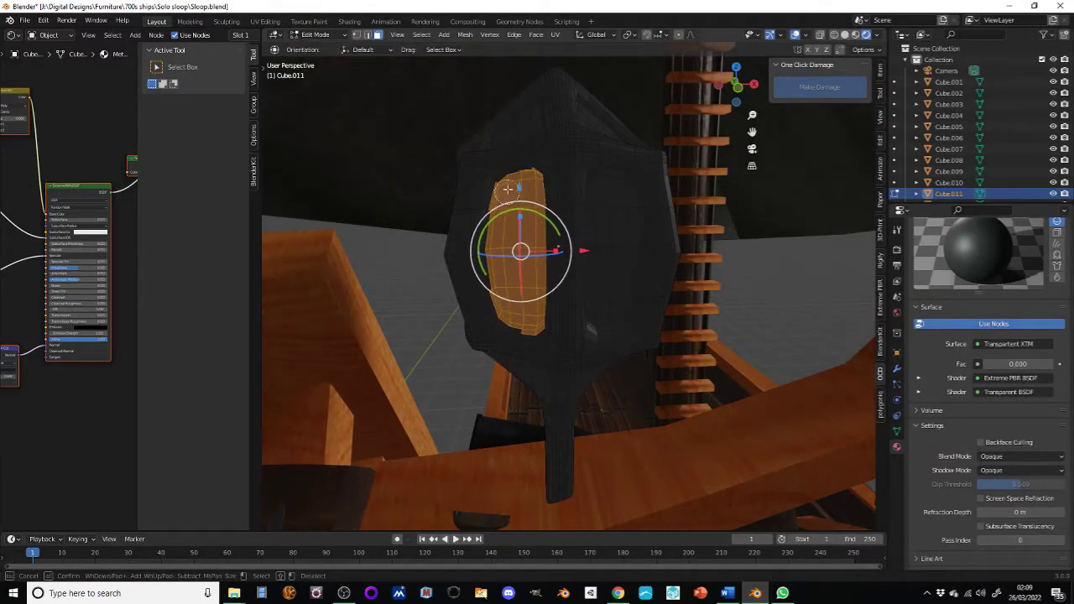
pyautogui.moveTo(532, 212); pyautogui.dragTo(554, 199, button='middle')
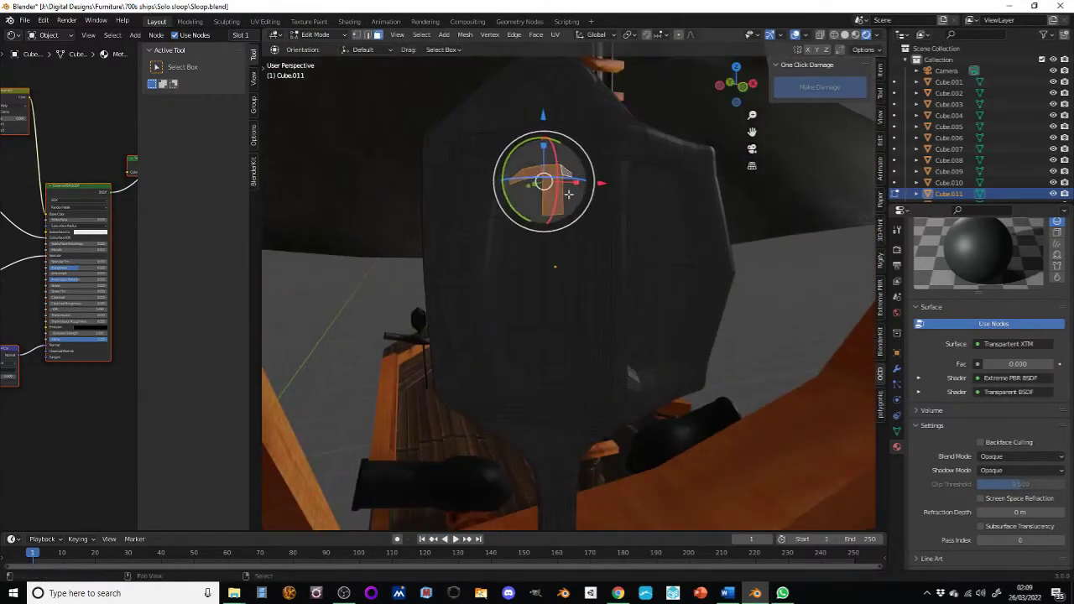
pyautogui.moveTo(550, 250); pyautogui.dragTo(587, 168, button='middle')
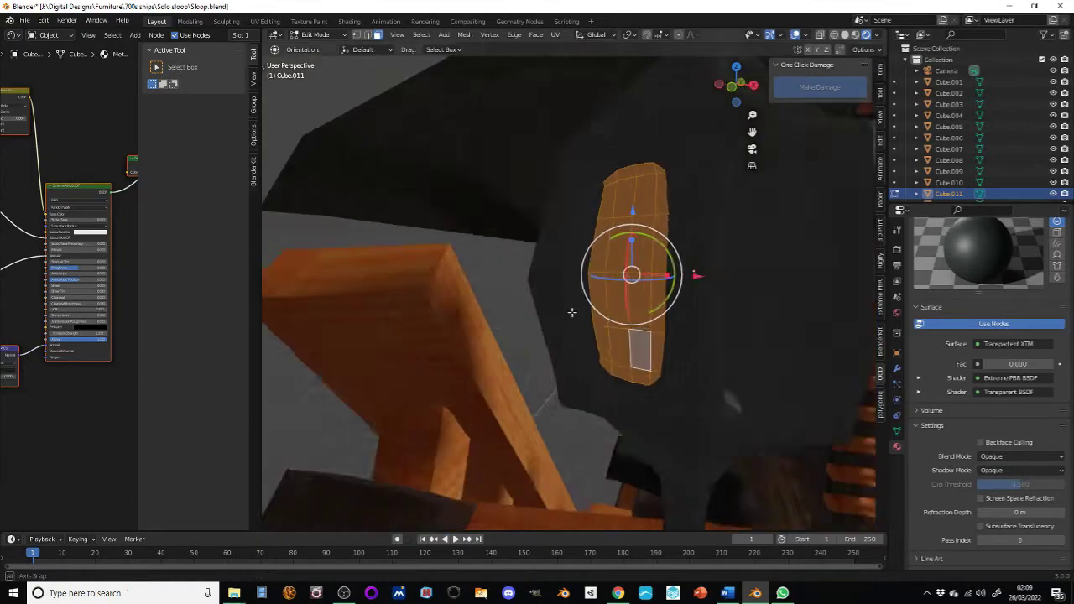
pyautogui.press('c')
pyautogui.moveTo(587, 168); pyautogui.dragTo(649, 335)
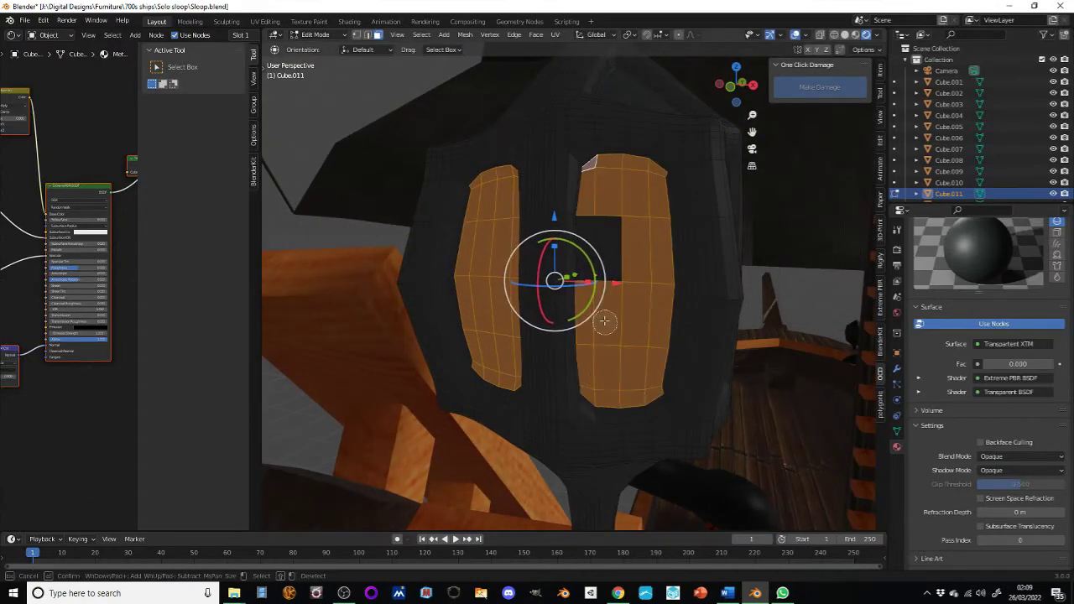
pyautogui.moveTo(588, 164); pyautogui.dragTo(615, 260, button='middle')
pyautogui.moveTo(616, 259); pyautogui.dragTo(607, 231)
# Paint the lantern's two vertical window strips into the selection.
pyautogui.moveTo(635, 257); pyautogui.dragTo(494, 213, button='middle')
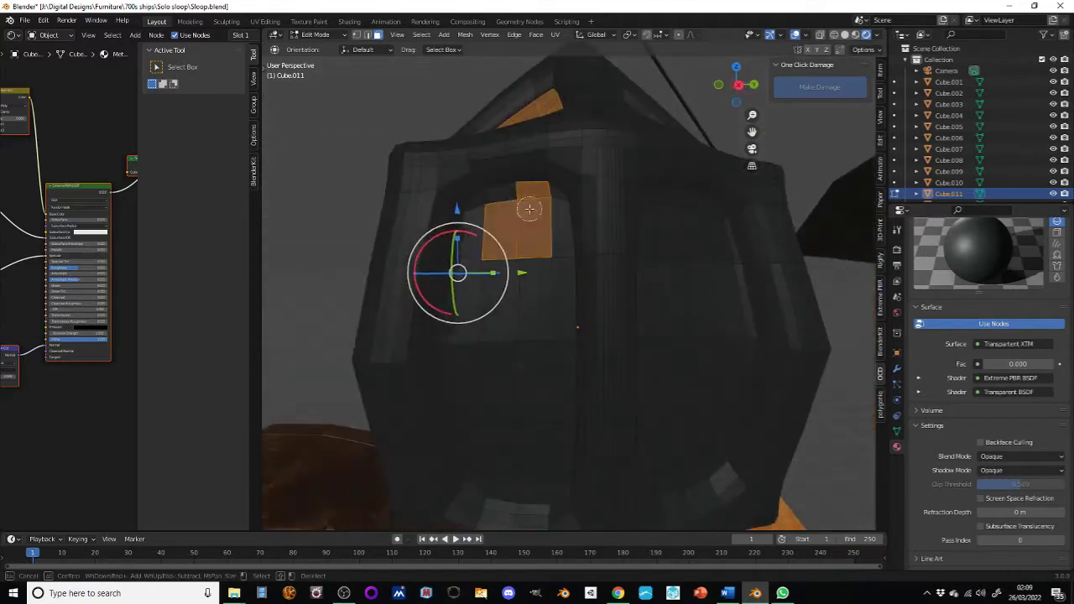
pyautogui.moveTo(495, 214)
pyautogui.mouseDown()
pyautogui.moveTo(492, 456)
pyautogui.moveTo(546, 238)
pyautogui.mouseUp()
pyautogui.moveTo(659, 202); pyautogui.dragTo(657, 270)
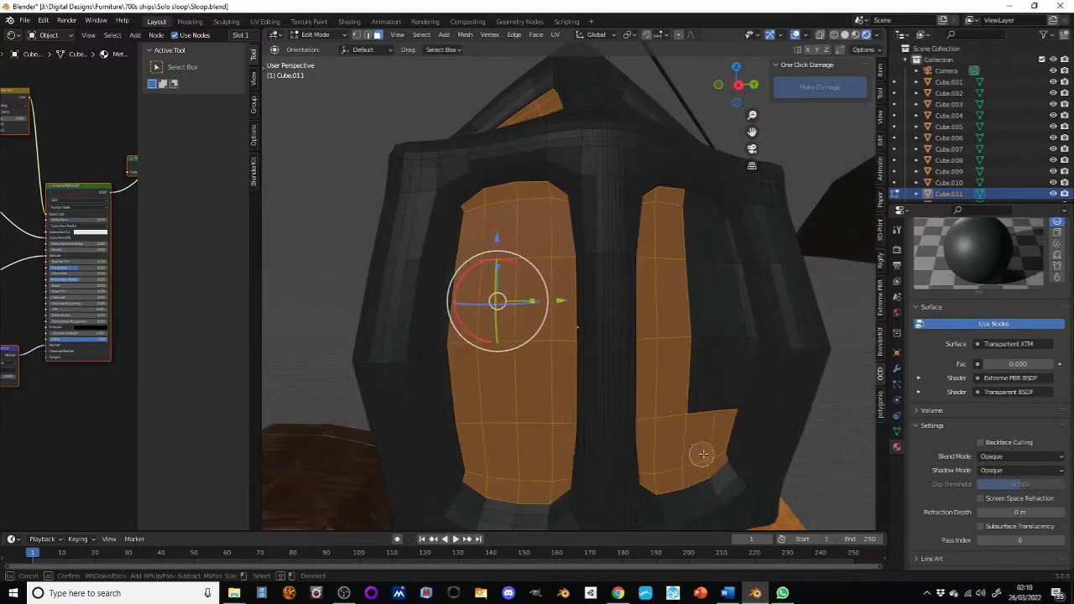
pyautogui.moveTo(703, 454); pyautogui.dragTo(702, 218)
pyautogui.moveTo(702, 219)
pyautogui.mouseDown(button='middle')
pyautogui.moveTo(573, 300)
pyautogui.moveTo(460, 205)
pyautogui.mouseUp(button='middle')
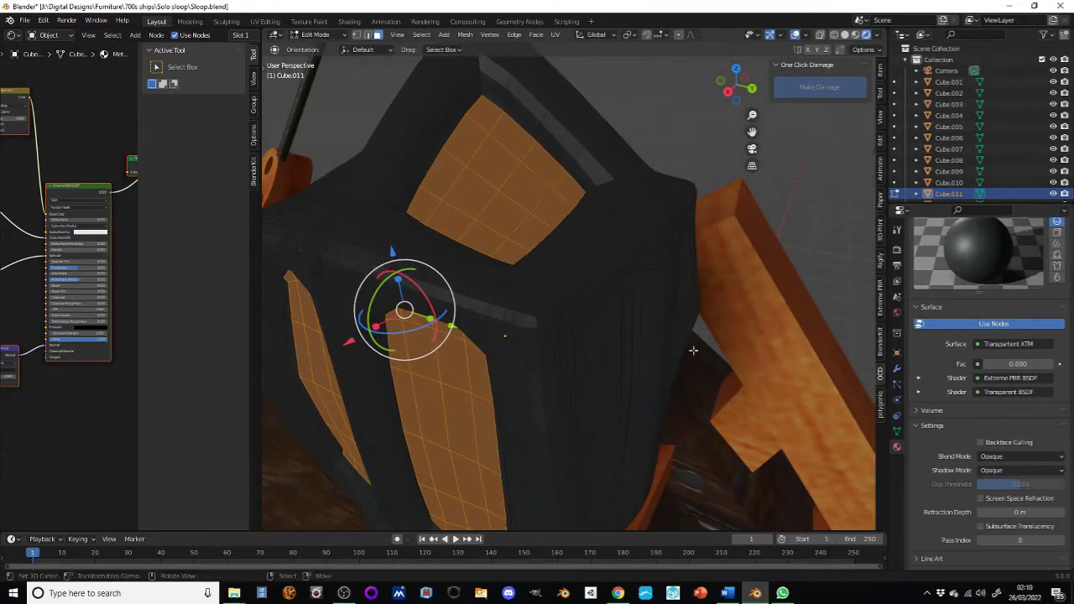
pyautogui.moveTo(693, 350); pyautogui.dragTo(532, 210, button='middle')
pyautogui.press('c')
pyautogui.click(532, 210)
pyautogui.moveTo(566, 502); pyautogui.dragTo(648, 288)
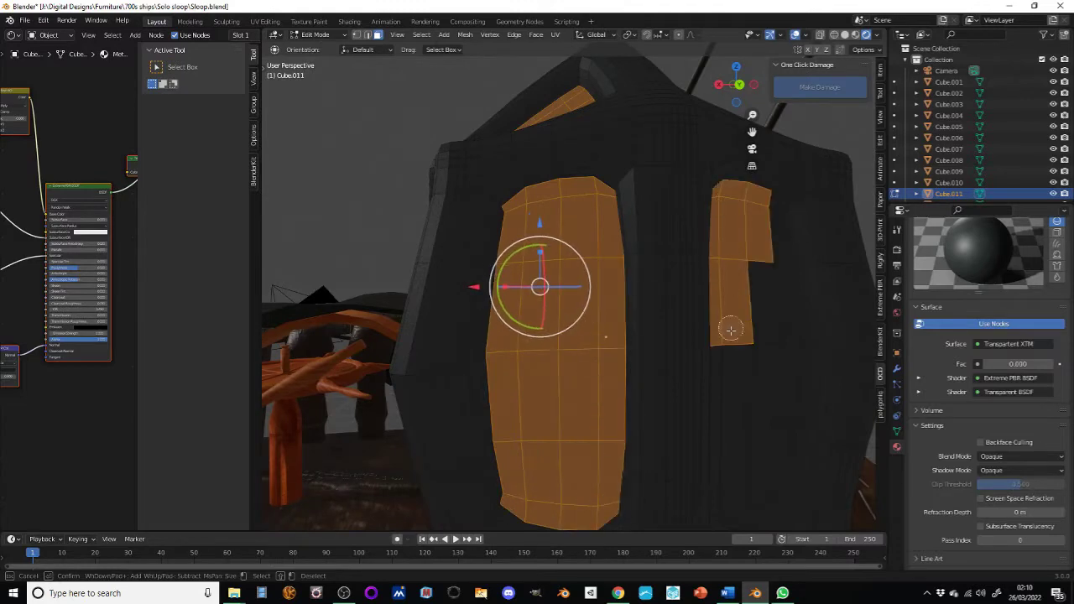
# Add the remaining lantern window faces to the selection.
pyautogui.moveTo(738, 503); pyautogui.dragTo(387, 354, button='middle')
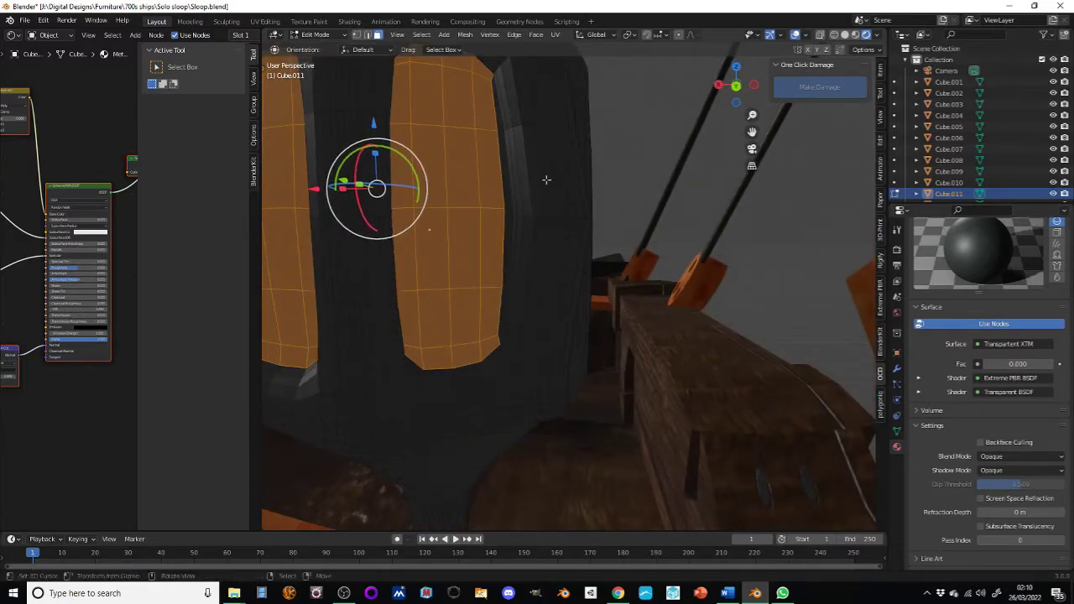
pyautogui.moveTo(546, 180); pyautogui.dragTo(470, 294, button='middle')
pyautogui.press('c')
pyautogui.moveTo(468, 299); pyautogui.dragTo(470, 251)
pyautogui.moveTo(419, 211); pyautogui.dragTo(533, 225, button='middle')
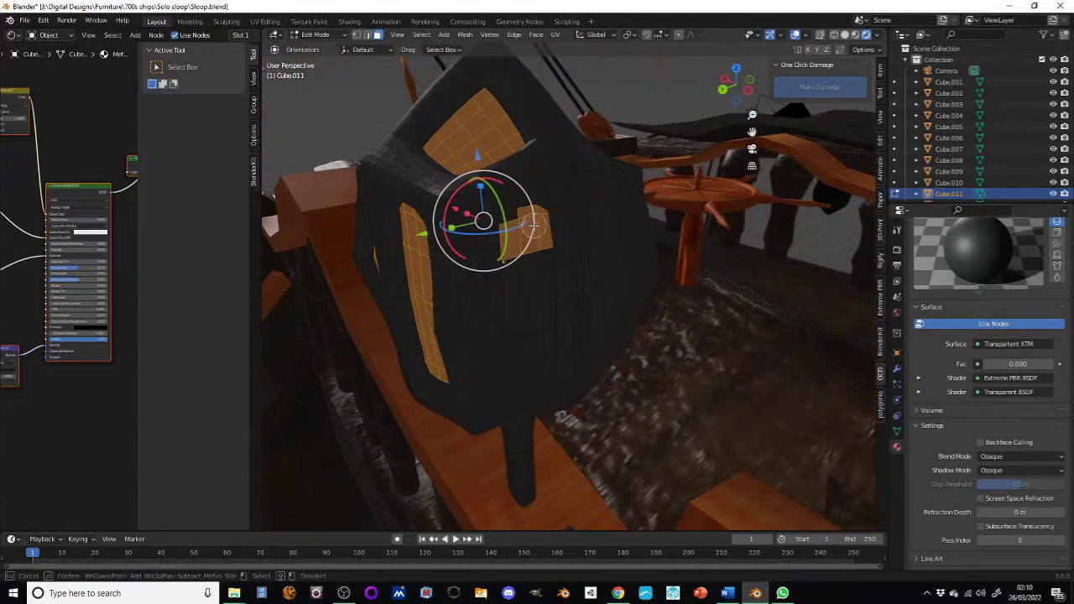
pyautogui.moveTo(518, 365); pyautogui.dragTo(554, 244, button='middle')
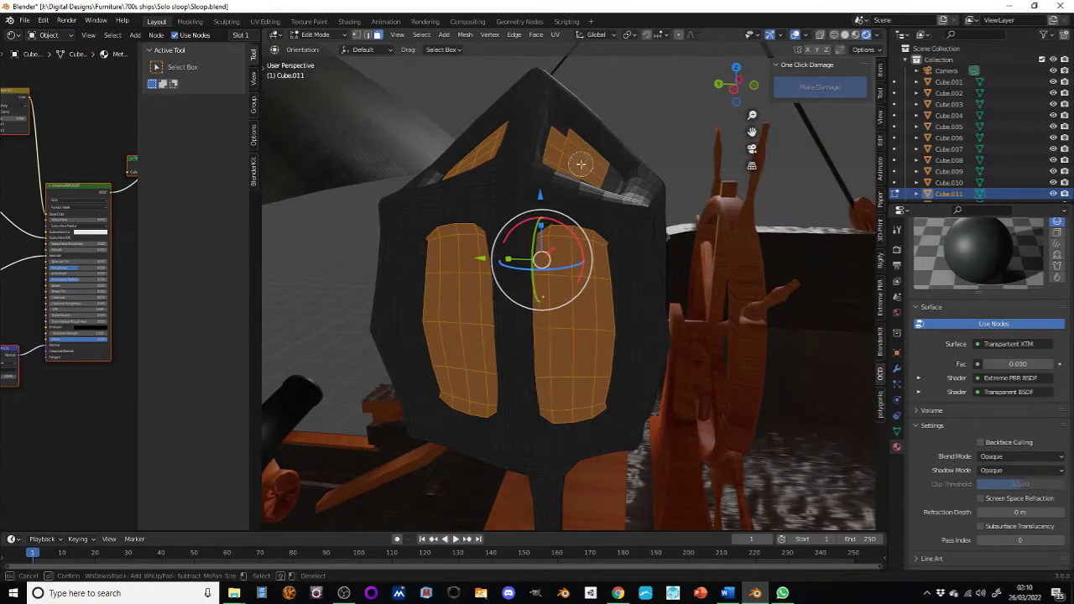
pyautogui.moveTo(580, 164)
pyautogui.mouseDown(button='middle')
pyautogui.moveTo(537, 285)
pyautogui.moveTo(614, 287)
pyautogui.mouseUp(button='middle')
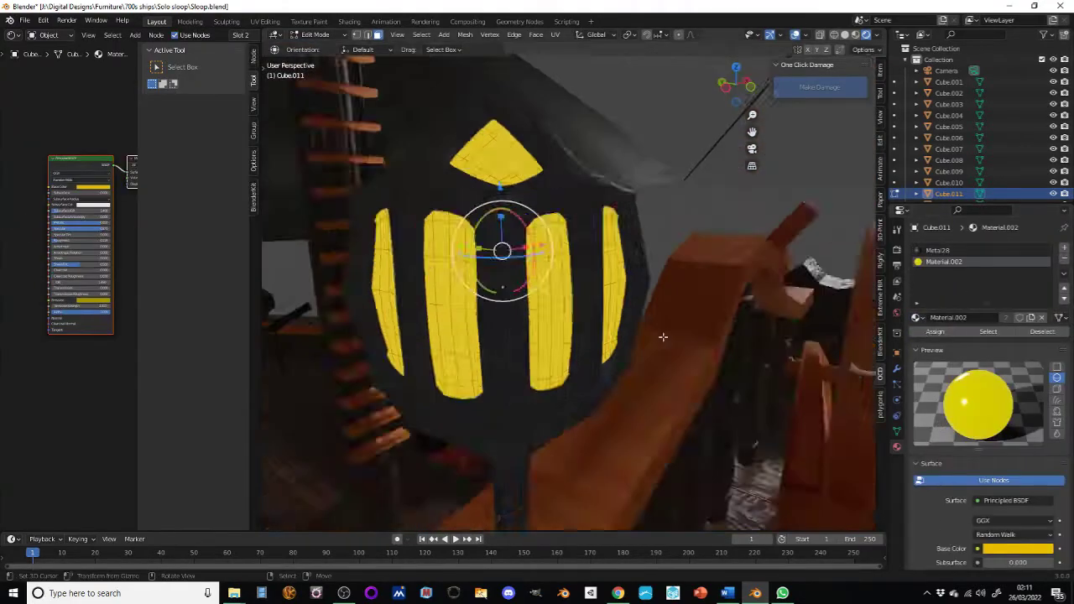
# Return to Object Mode and slide the lantern copy along Y to a new spot on the deck.
pyautogui.click(314, 34)
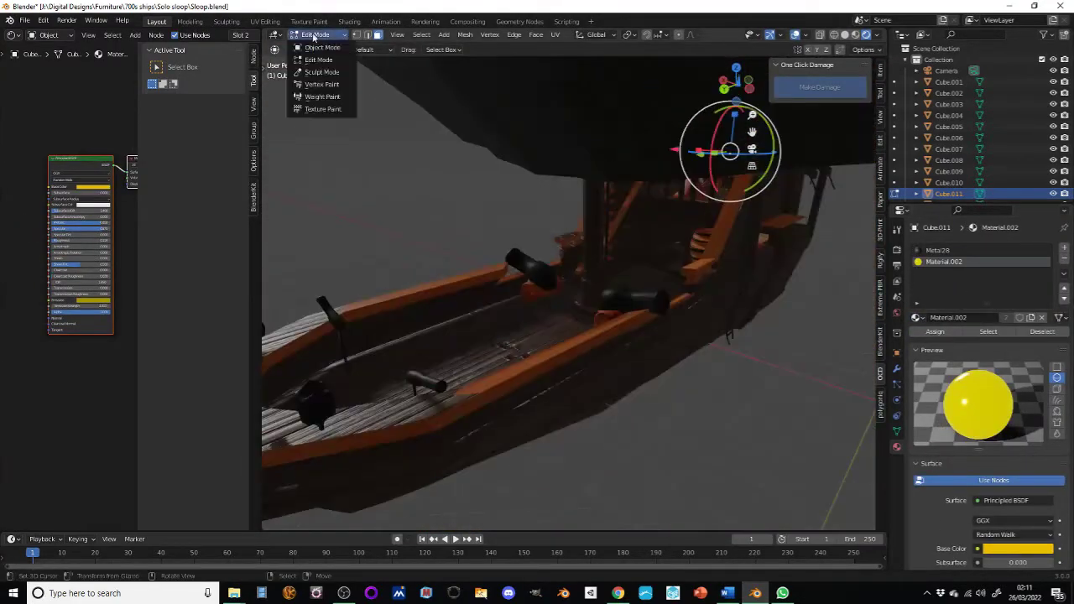
pyautogui.click(322, 47)
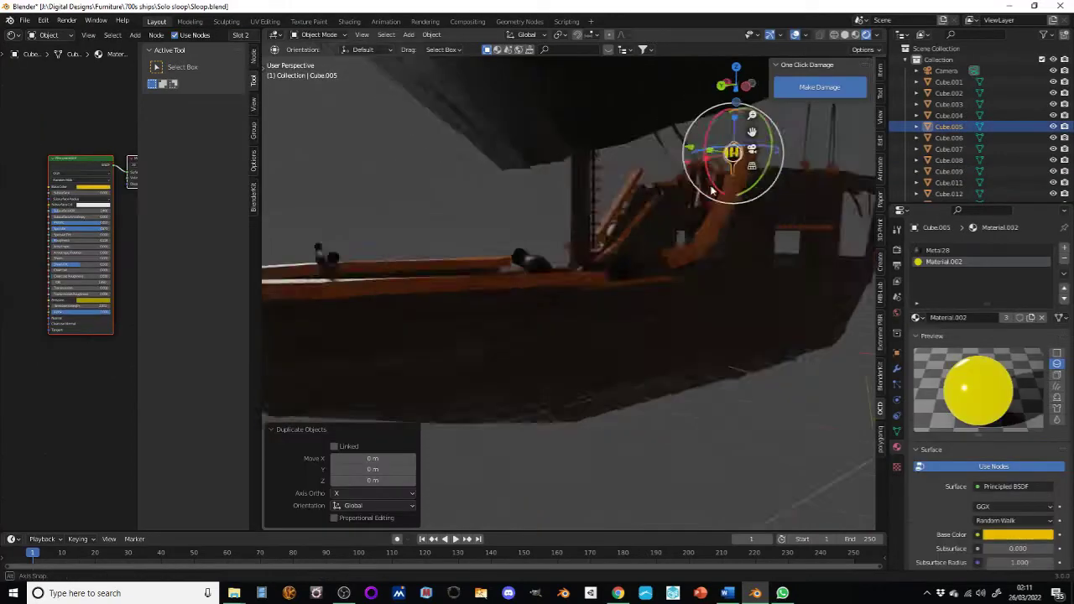
pyautogui.press('g')
pyautogui.moveTo(712, 191); pyautogui.dragTo(559, 325, button='middle')
pyautogui.click(635, 352)
pyautogui.moveTo(635, 351); pyautogui.dragTo(698, 349, button='middle')
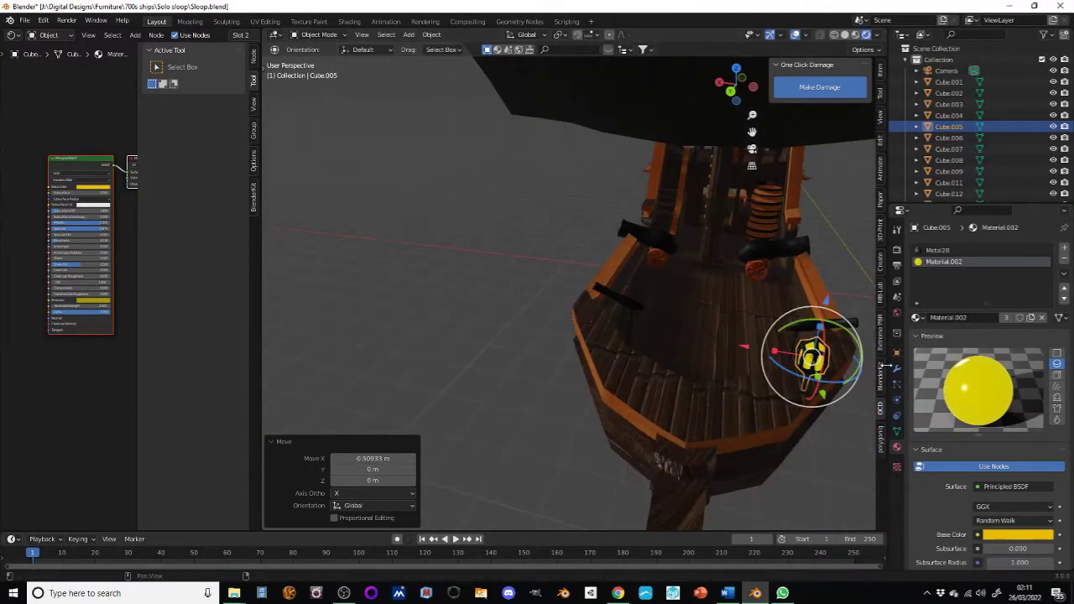
pyautogui.click(536, 349)
pyautogui.moveTo(671, 329)
pyautogui.mouseDown(button='middle')
pyautogui.moveTo(587, 338)
pyautogui.moveTo(678, 356)
pyautogui.moveTo(564, 176)
pyautogui.moveTo(442, 229)
pyautogui.mouseUp(button='middle')
# Duplicate the lantern, then slide lantern Cube.012 along the ship on the Y axis.
pyautogui.hotkey('shift', 'd')
pyautogui.rightClick(563, 176)
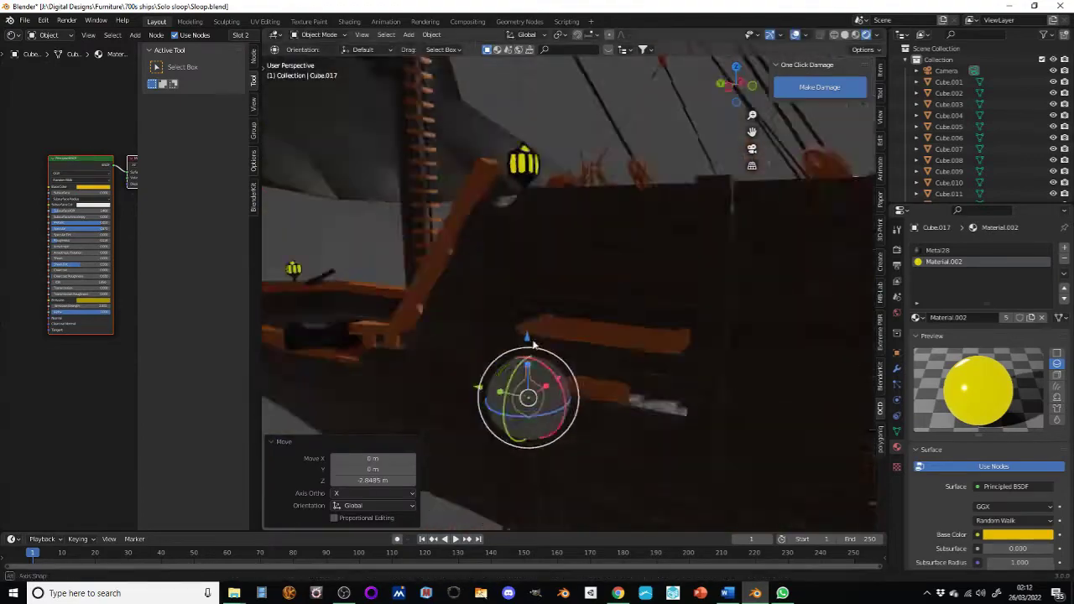
pyautogui.press('g')
pyautogui.moveTo(568, 292)
pyautogui.mouseDown(button='middle')
pyautogui.moveTo(709, 334)
pyautogui.moveTo(283, 371)
pyautogui.moveTo(702, 381)
pyautogui.moveTo(743, 348)
pyautogui.mouseUp(button='middle')
pyautogui.press('Delete')
pyautogui.click(715, 385)
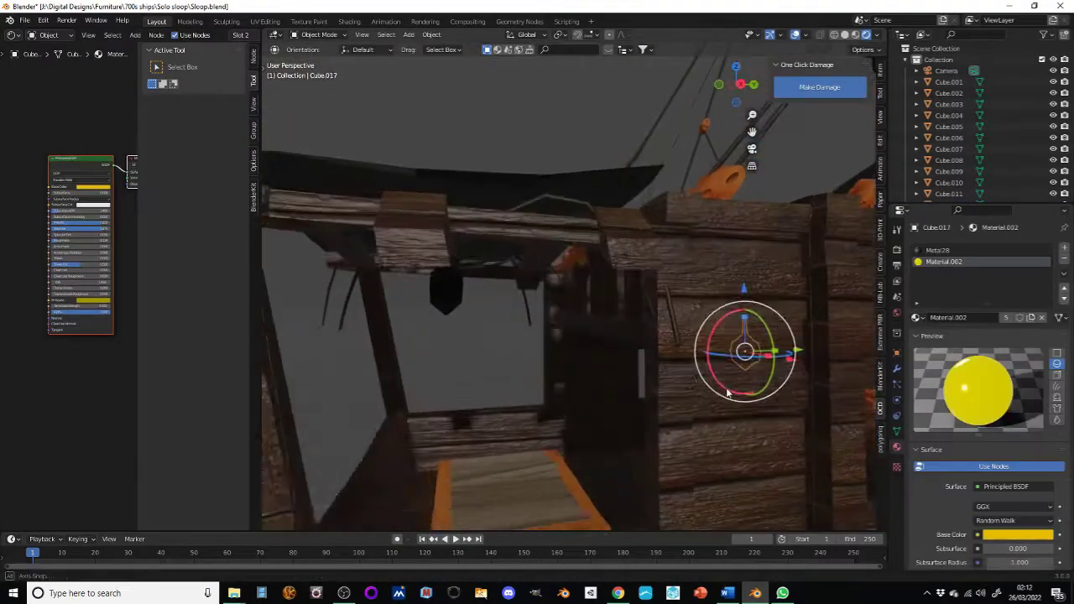
pyautogui.press('g')
pyautogui.press('y')
pyautogui.click(557, 355)
pyautogui.moveTo(556, 355); pyautogui.dragTo(659, 307, button='middle')
pyautogui.click(845, 293)
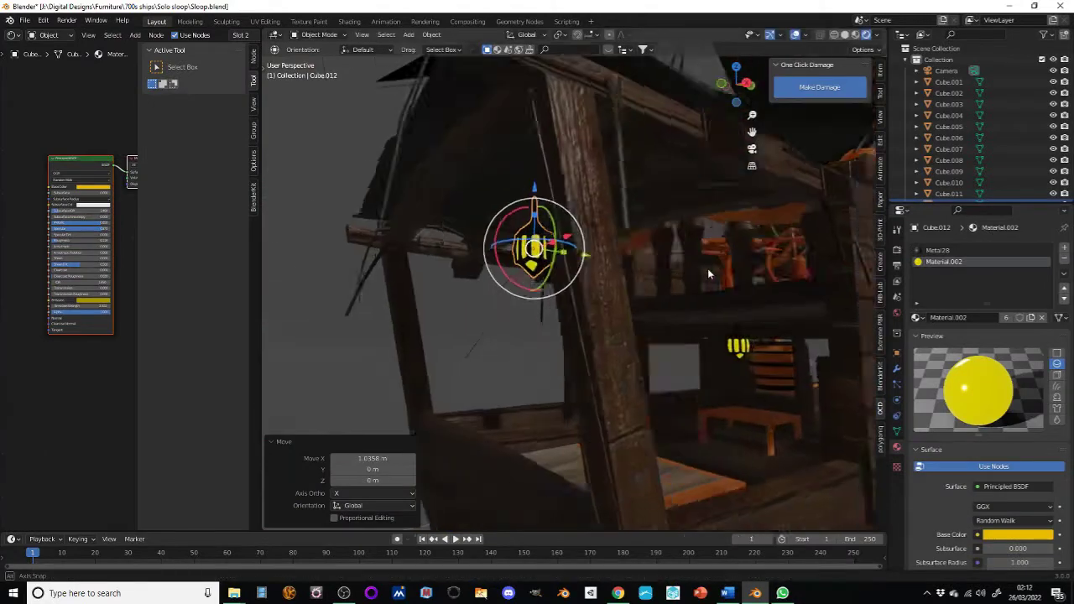
pyautogui.moveTo(528, 239)
pyautogui.mouseDown(button='middle')
pyautogui.moveTo(420, 240)
pyautogui.moveTo(527, 334)
pyautogui.moveTo(507, 353)
pyautogui.moveTo(467, 290)
pyautogui.moveTo(433, 350)
pyautogui.moveTo(676, 360)
pyautogui.moveTo(747, 312)
pyautogui.moveTo(361, 252)
pyautogui.mouseUp(button='middle')
# Duplicate the lantern, scale the copy to about half size, and adjust its height along Z.
pyautogui.hotkey('shift', 'd')
pyautogui.press('y')
pyautogui.press('s')
pyautogui.click(730, 332)
pyautogui.press('g')
pyautogui.press('z')
pyautogui.click(353, 186)
pyautogui.moveTo(353, 186); pyautogui.dragTo(516, 298, button='middle')
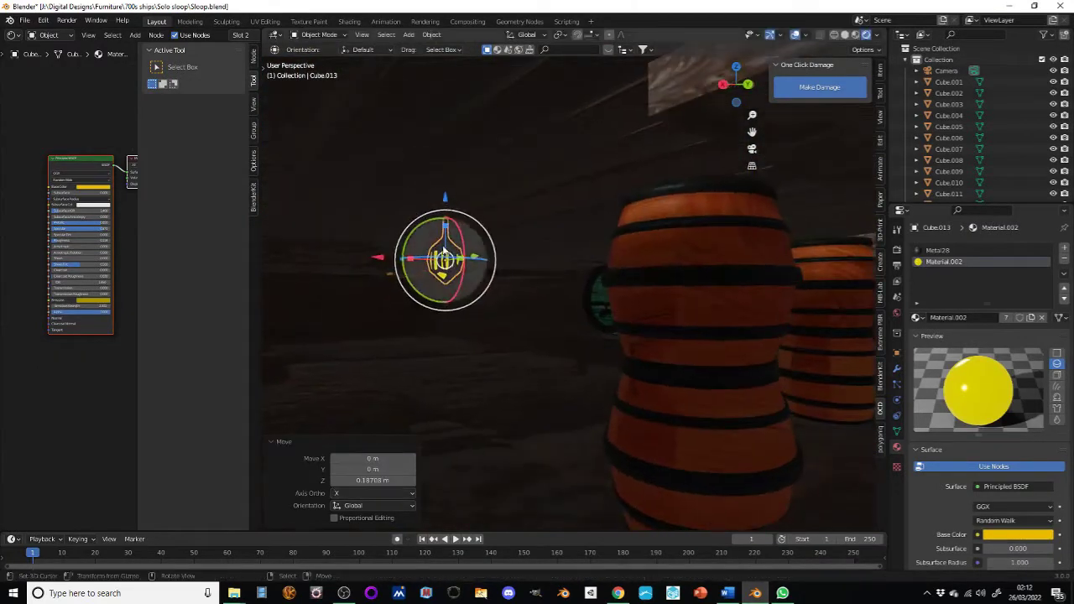
# Duplicate another lantern and slide the copy along Y above the barrels.
pyautogui.hotkey('shift', 'd')
pyautogui.press('y')
pyautogui.click(760, 298)
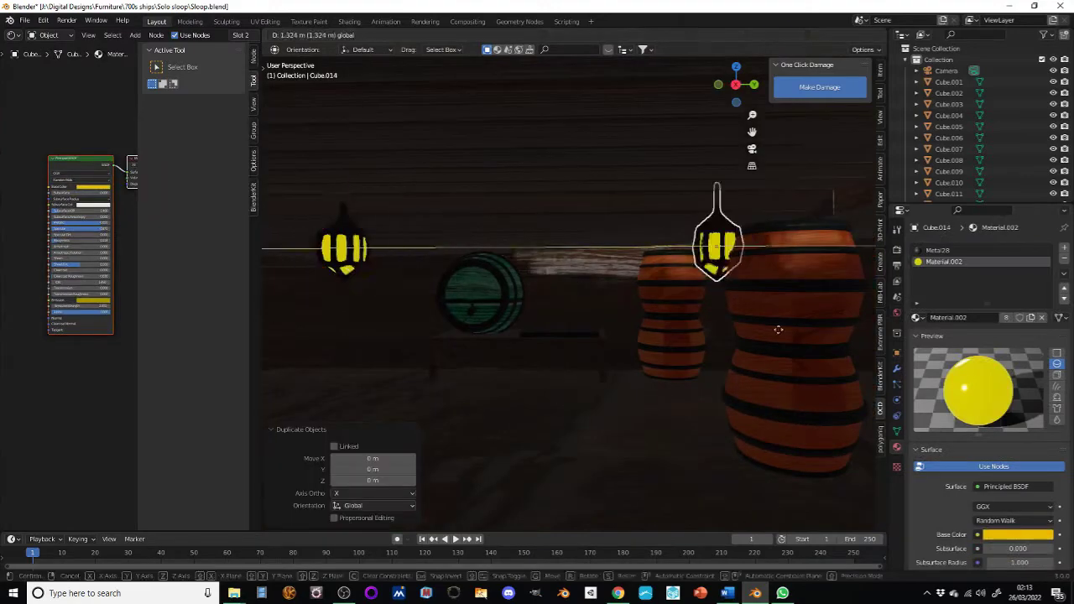
pyautogui.moveTo(760, 298)
pyautogui.mouseDown(button='middle')
pyautogui.moveTo(347, 312)
pyautogui.moveTo(313, 219)
pyautogui.moveTo(622, 200)
pyautogui.mouseUp(button='middle')
# Confirm the last lantern's placement and view the whole ship from a higher angle.
pyautogui.click(591, 290)
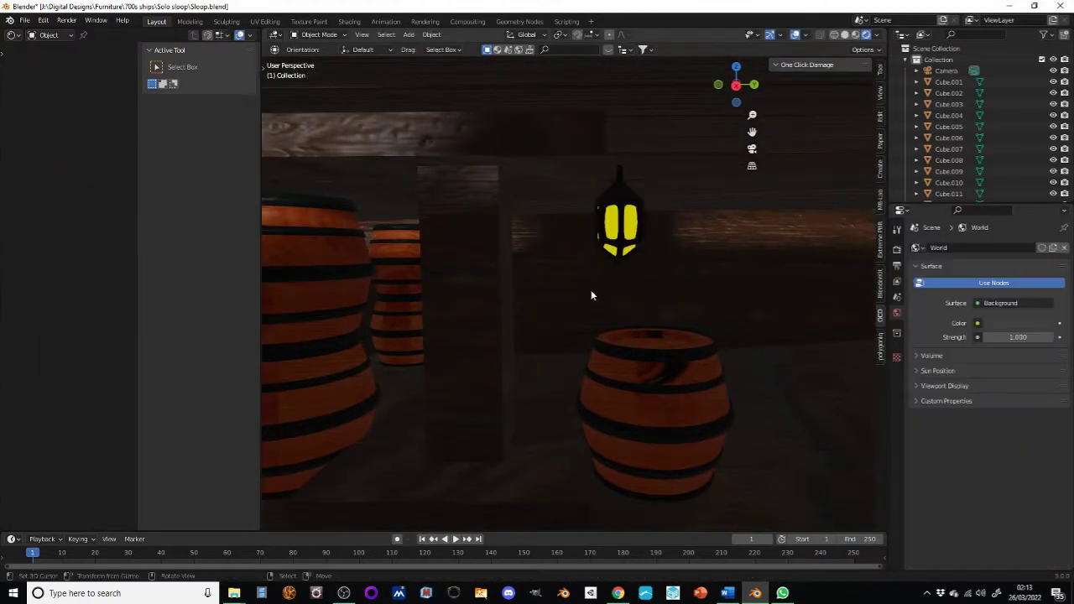
pyautogui.moveTo(591, 290)
pyautogui.mouseDown(button='middle')
pyautogui.moveTo(724, 303)
pyautogui.moveTo(713, 281)
pyautogui.moveTo(609, 257)
pyautogui.mouseUp(button='middle')
pyautogui.scroll(4, 610, 263)
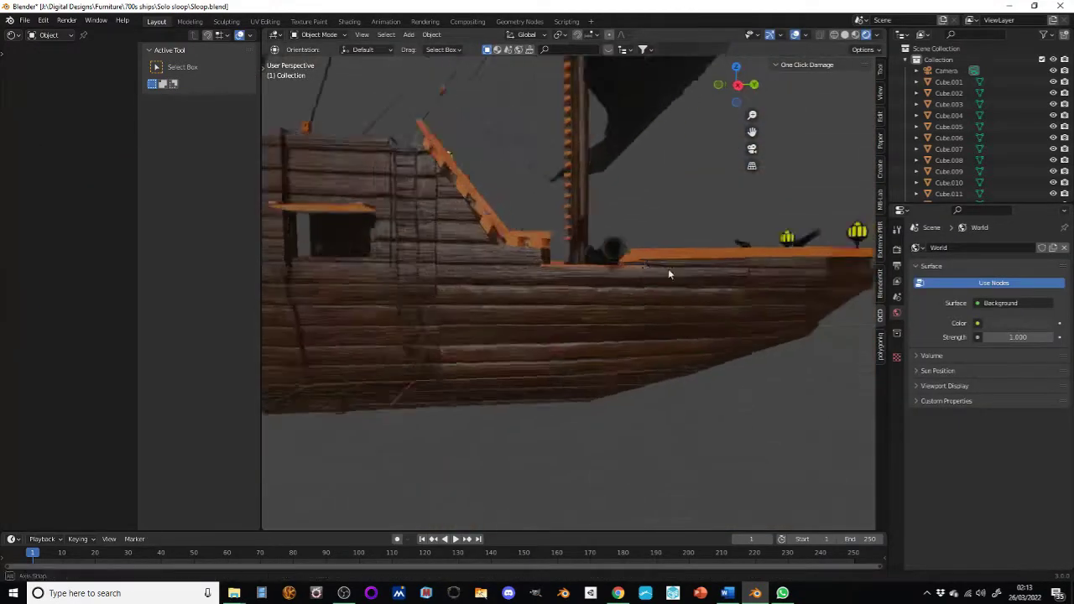
pyautogui.scroll(-4, 669, 271)
pyautogui.moveTo(659, 372); pyautogui.dragTo(506, 187, button='middle')
# Set the World background colour to a dark blue and widen the viewport.
pyautogui.click(894, 284)
pyautogui.click(896, 313)
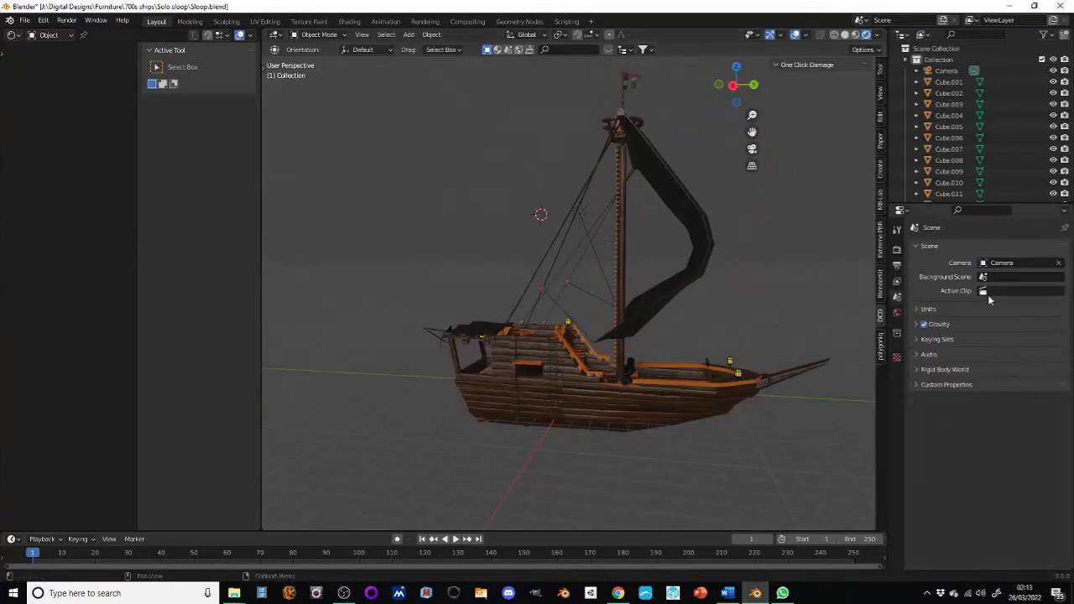
pyautogui.click(990, 282)
pyautogui.click(1020, 323)
pyautogui.click(1003, 179)
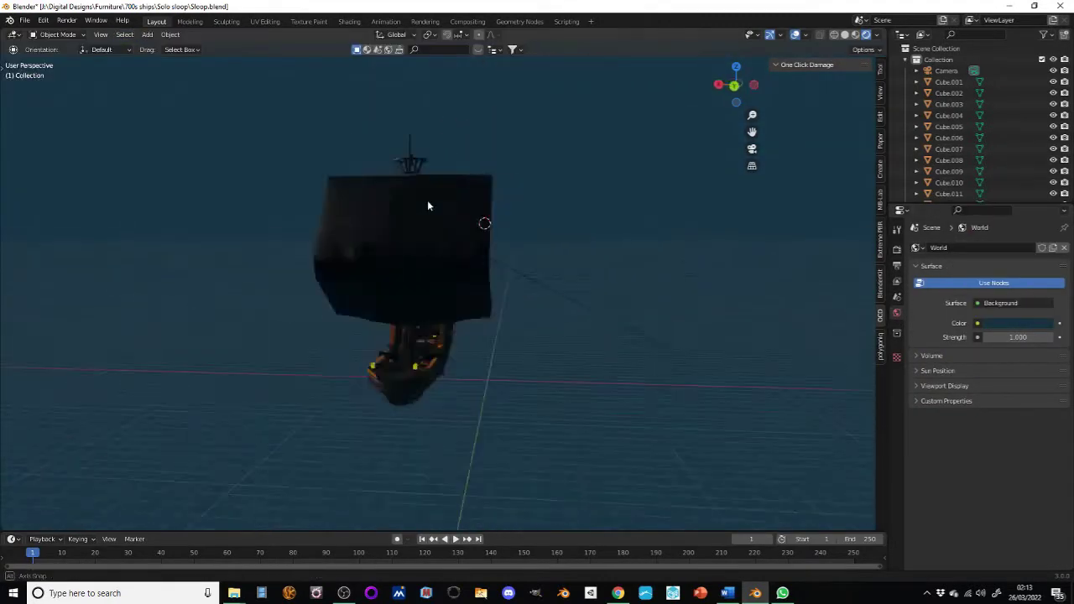
pyautogui.moveTo(427, 199)
pyautogui.mouseDown(button='middle')
pyautogui.moveTo(536, 163)
pyautogui.moveTo(632, 215)
pyautogui.moveTo(356, 193)
pyautogui.moveTo(37, 54)
pyautogui.mouseUp(button='middle')
pyautogui.press('a')
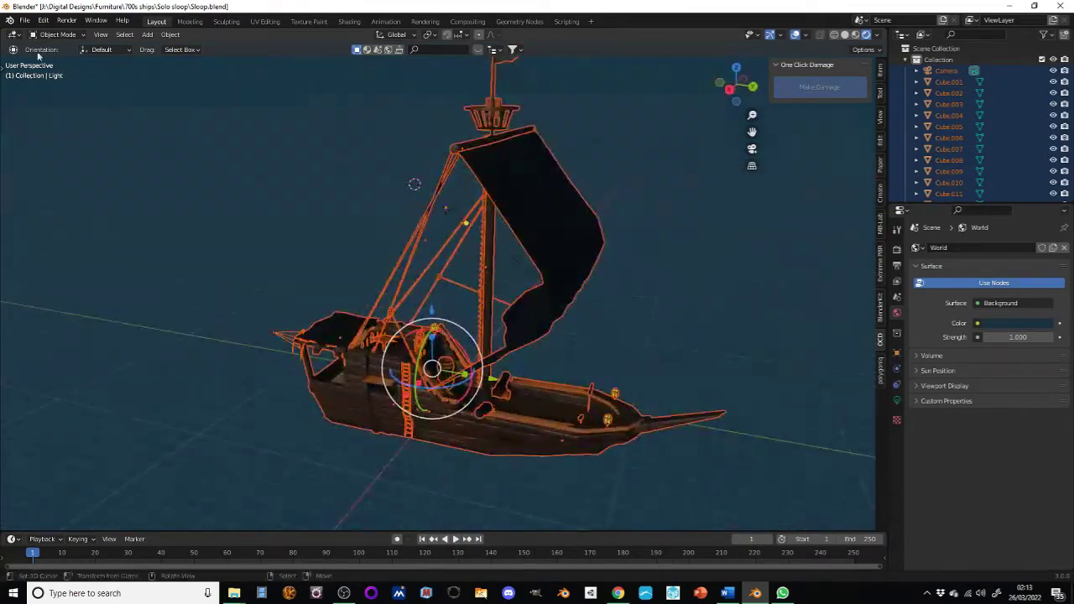
# Select the camera in the Outliner, then undo back to the full selection.
pyautogui.moveTo(469, 151); pyautogui.dragTo(637, 159, button='middle')
pyautogui.click(951, 71)
pyautogui.rightClick(951, 72)
pyautogui.hotkey('ctrl', 'z')
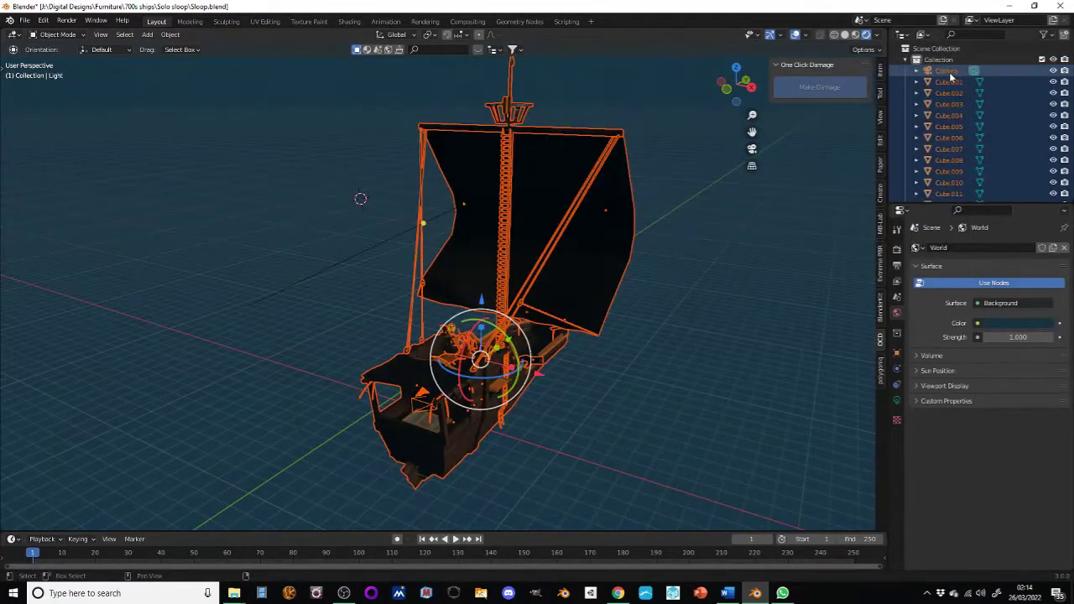
pyautogui.click(954, 72)
pyautogui.hotkey('ctrl', 'z')
# Inspect the ship from several angles, cancelling an attempted move of the whole ship.
pyautogui.moveTo(470, 134)
pyautogui.mouseDown(button='middle')
pyautogui.moveTo(234, 117)
pyautogui.moveTo(636, 118)
pyautogui.moveTo(676, 206)
pyautogui.mouseUp(button='middle')
pyautogui.scroll(-5, 561, 259)
pyautogui.press('g')
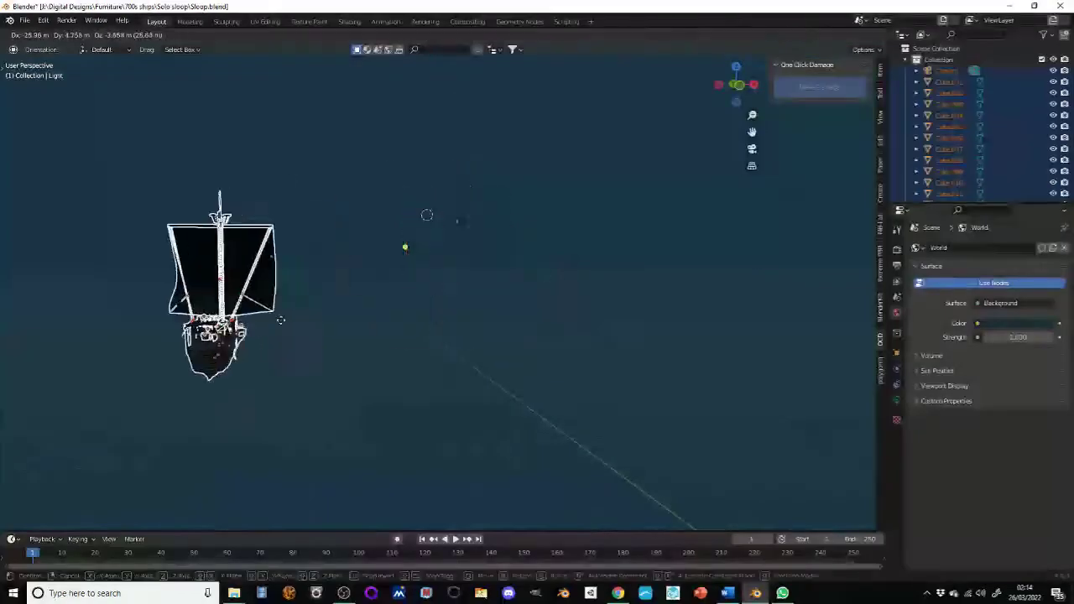
pyautogui.rightClick(493, 271)
pyautogui.moveTo(492, 271); pyautogui.dragTo(417, 312, button='middle')
pyautogui.scroll(6, 496, 338)
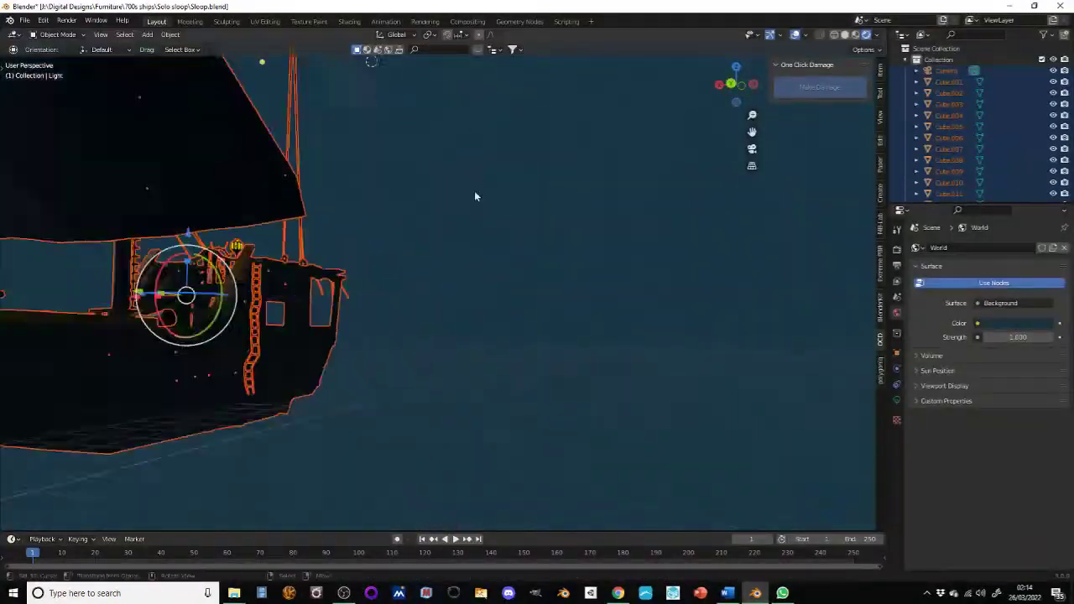
pyautogui.moveTo(474, 190)
pyautogui.mouseDown(button='middle')
pyautogui.moveTo(537, 251)
pyautogui.moveTo(535, 280)
pyautogui.moveTo(551, 223)
pyautogui.mouseUp(button='middle')
pyautogui.scroll(-8, 552, 223)
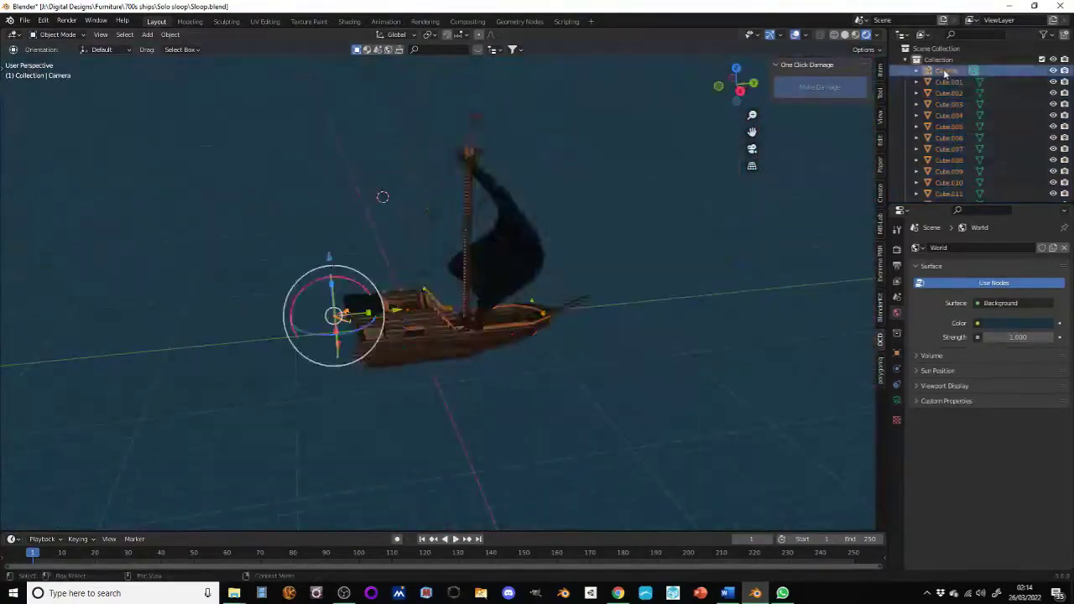
pyautogui.moveTo(336, 312); pyautogui.dragTo(251, 311)
# Toggle the hull and the damaged sail between Edit Mode and Object Mode.
pyautogui.press('a')
pyautogui.moveTo(252, 311); pyautogui.dragTo(184, 306, button='middle')
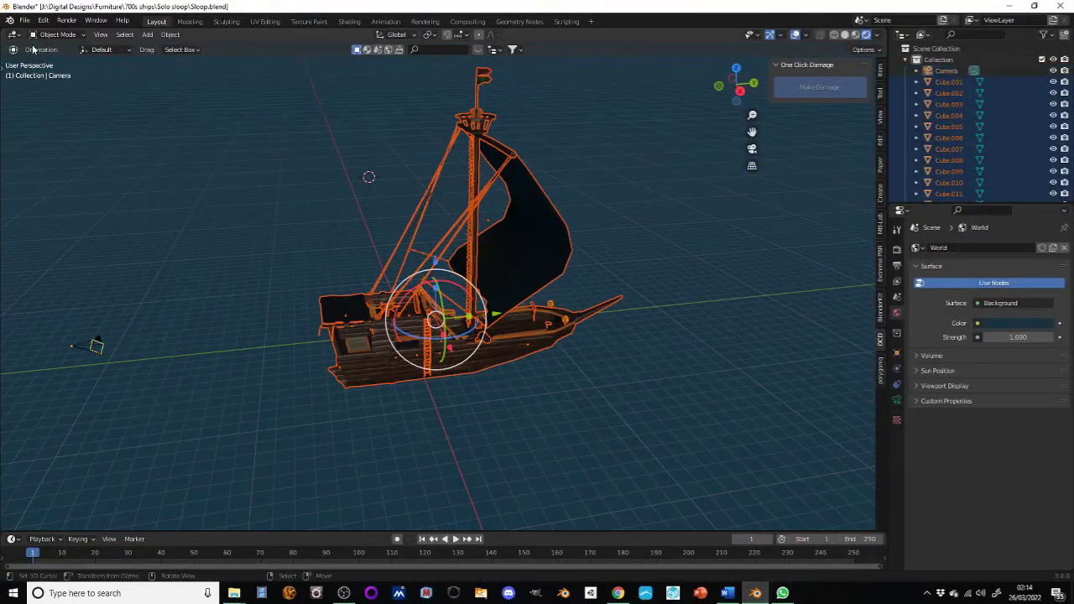
pyautogui.scroll(-5, 942, 196)
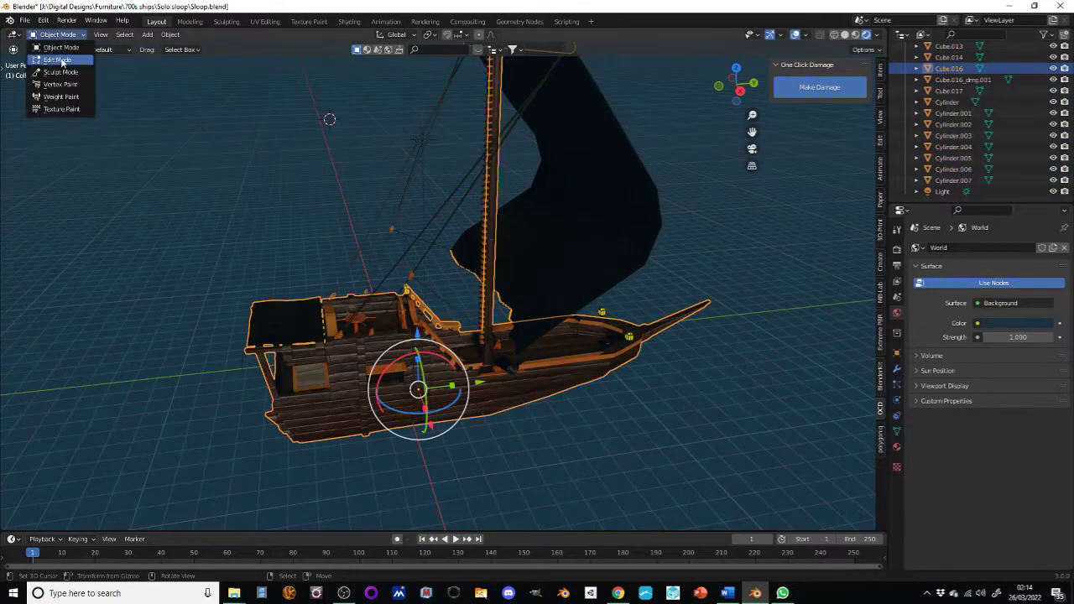
pyautogui.click(58, 60)
pyautogui.click(274, 34)
pyautogui.click(315, 240)
pyautogui.click(443, 159)
pyautogui.click(53, 34)
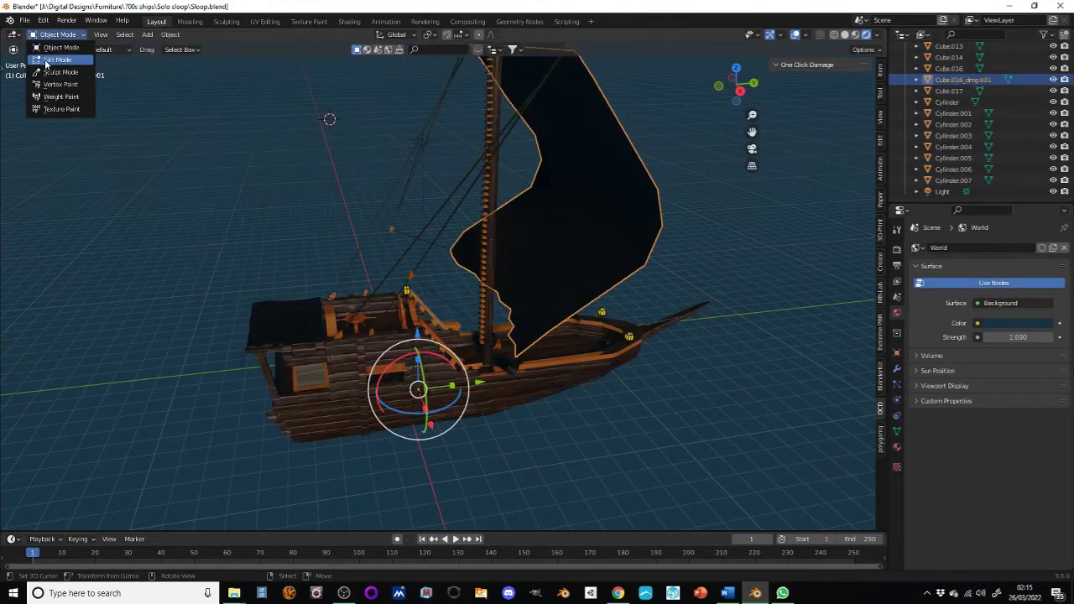
pyautogui.click(51, 50)
pyautogui.click(275, 35)
pyautogui.click(315, 241)
# Zoom in toward the deck and select the ship's wheel.
pyautogui.moveTo(363, 248); pyautogui.dragTo(596, 362, button='middle')
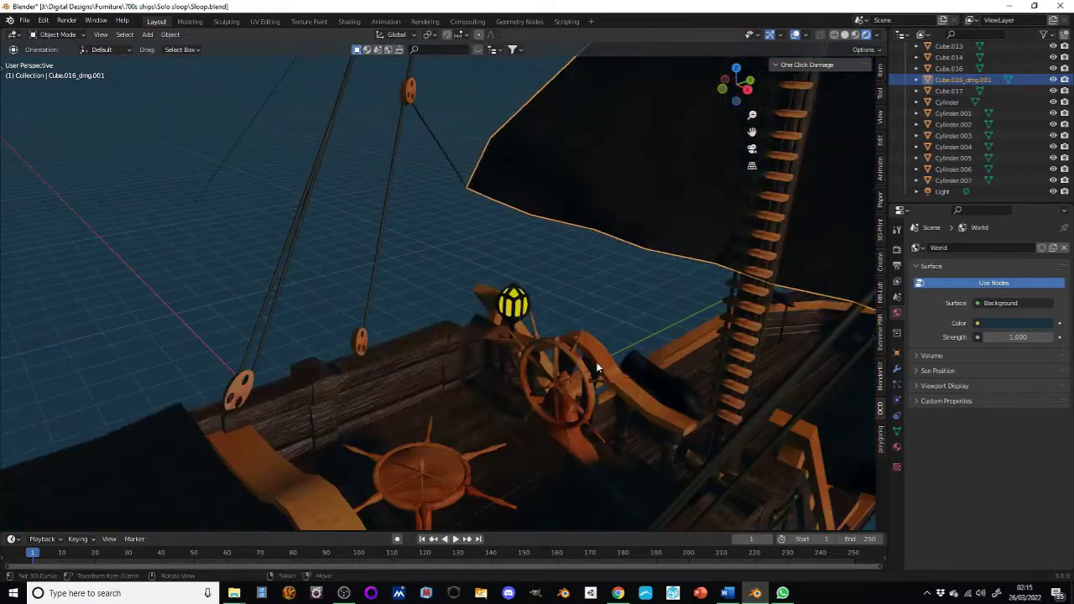
pyautogui.click(520, 428)
pyautogui.scroll(-5, 520, 428)
pyautogui.moveTo(520, 428); pyautogui.dragTo(432, 366, button='middle')
pyautogui.scroll(-5, 431, 366)
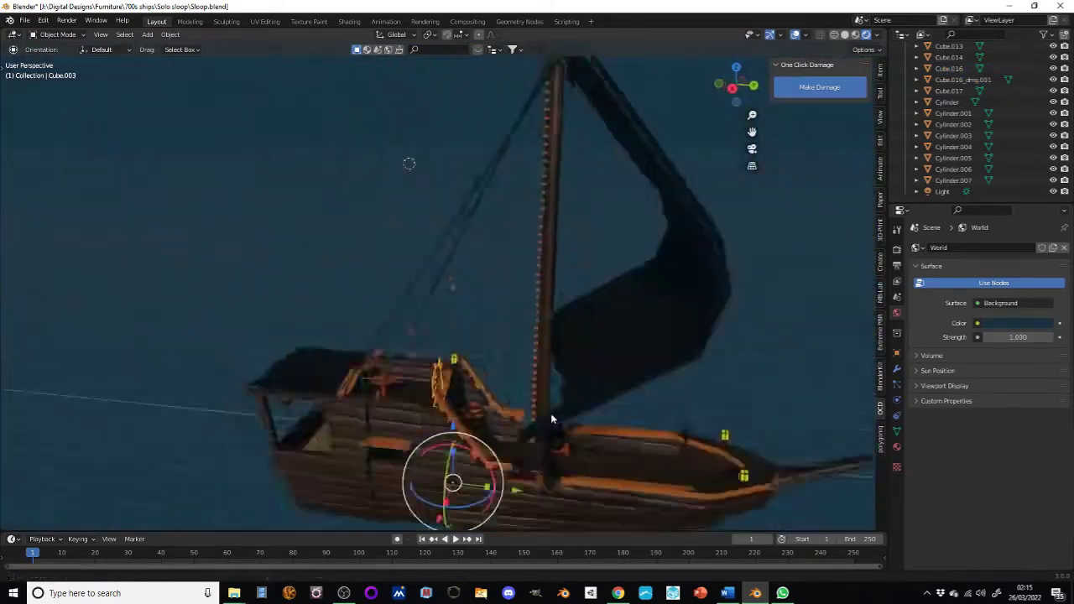
# Select the Light and rotate it 35° around the Z axis.
pyautogui.click(942, 191)
pyautogui.moveTo(432, 243); pyautogui.dragTo(422, 201)
pyautogui.press('r')
pyautogui.click(225, 251)
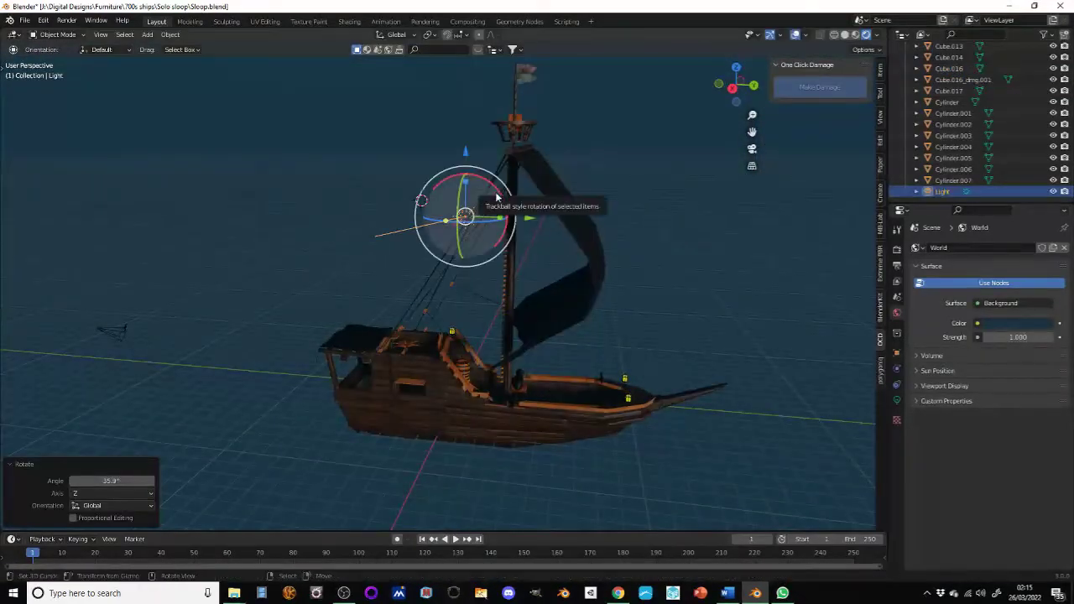
# Raise the Light 4.38 m along the Z axis above the ship.
pyautogui.press('g')
pyautogui.press('z')
pyautogui.click(485, 321)
pyautogui.scroll(5, 485, 321)
pyautogui.moveTo(484, 322)
pyautogui.mouseDown(button='middle')
pyautogui.moveTo(532, 389)
pyautogui.moveTo(599, 352)
pyautogui.moveTo(630, 260)
pyautogui.moveTo(552, 280)
pyautogui.mouseUp(button='middle')
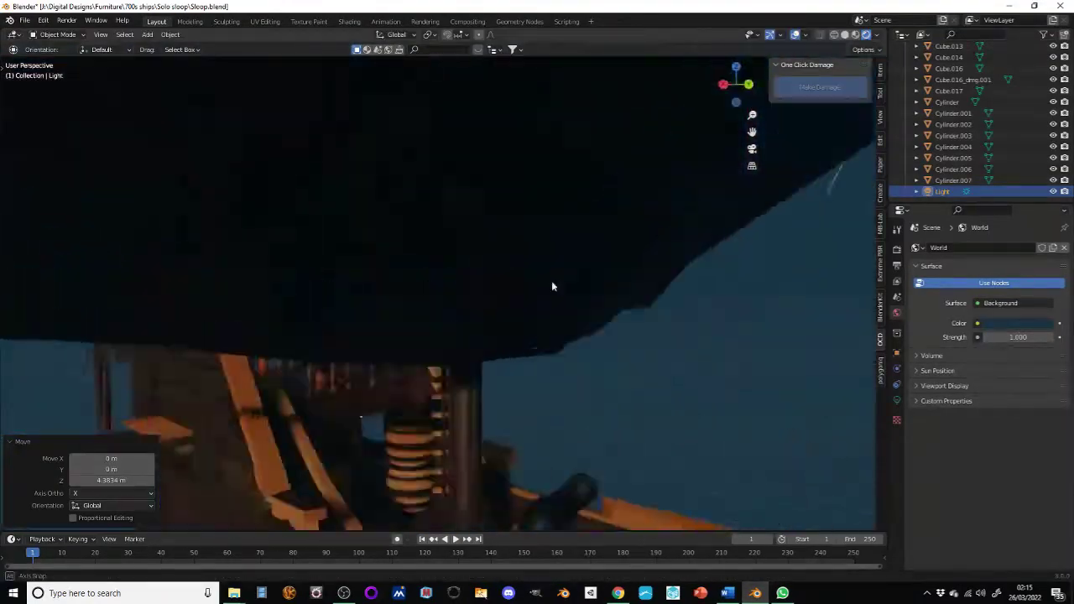
pyautogui.scroll(-3, 551, 280)
pyautogui.scroll(-2, 558, 250)
pyautogui.click(21, 443)
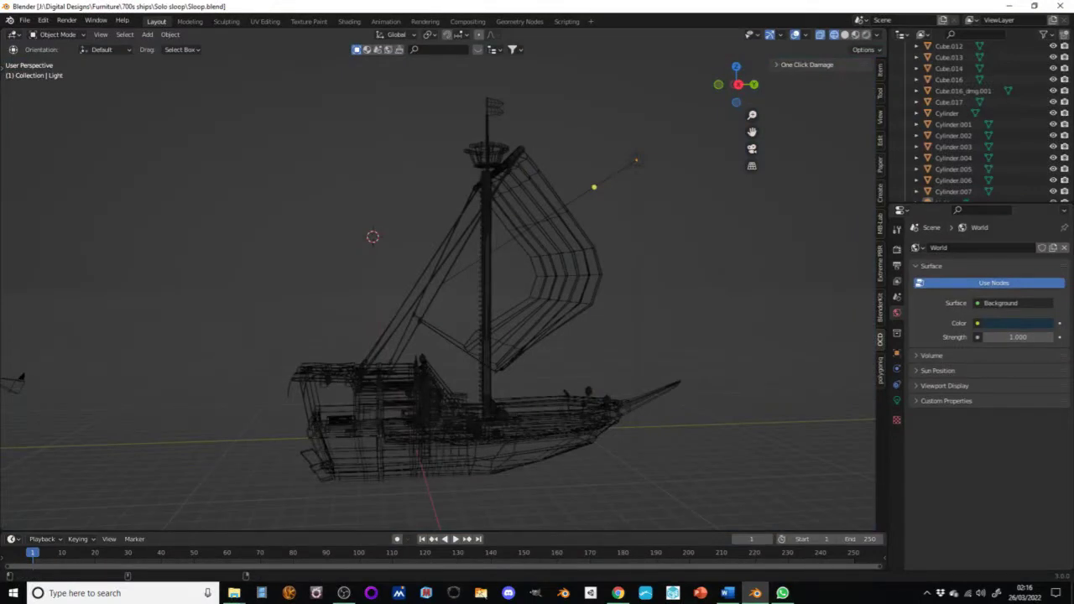
# Switch viewport shading from Wireframe to Solid, then to Material Preview.
pyautogui.hotkey('shift', 'z')
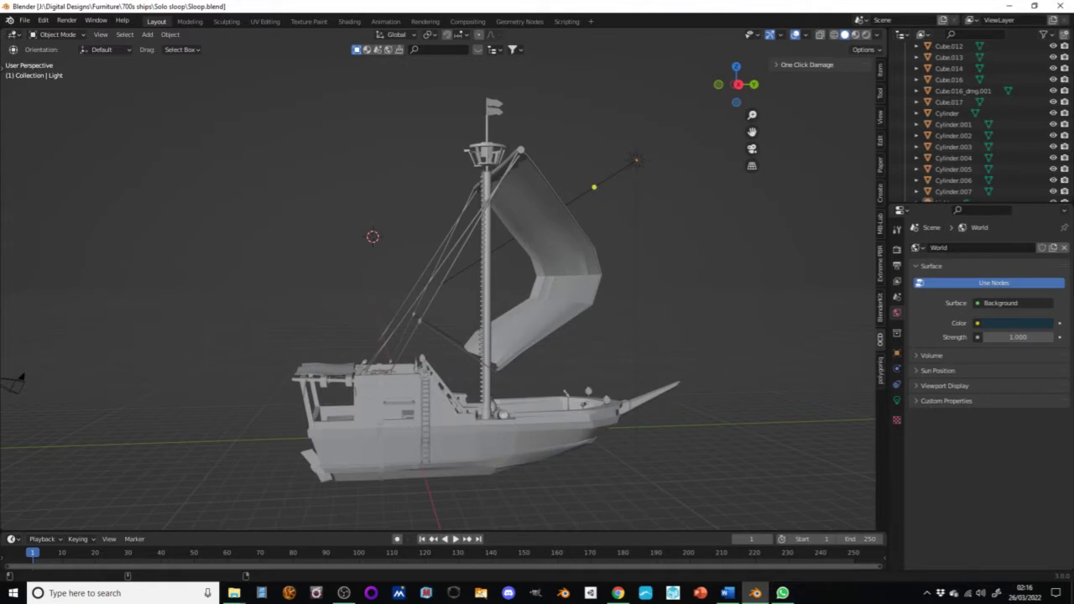
pyautogui.press('z')
pyautogui.press('2')
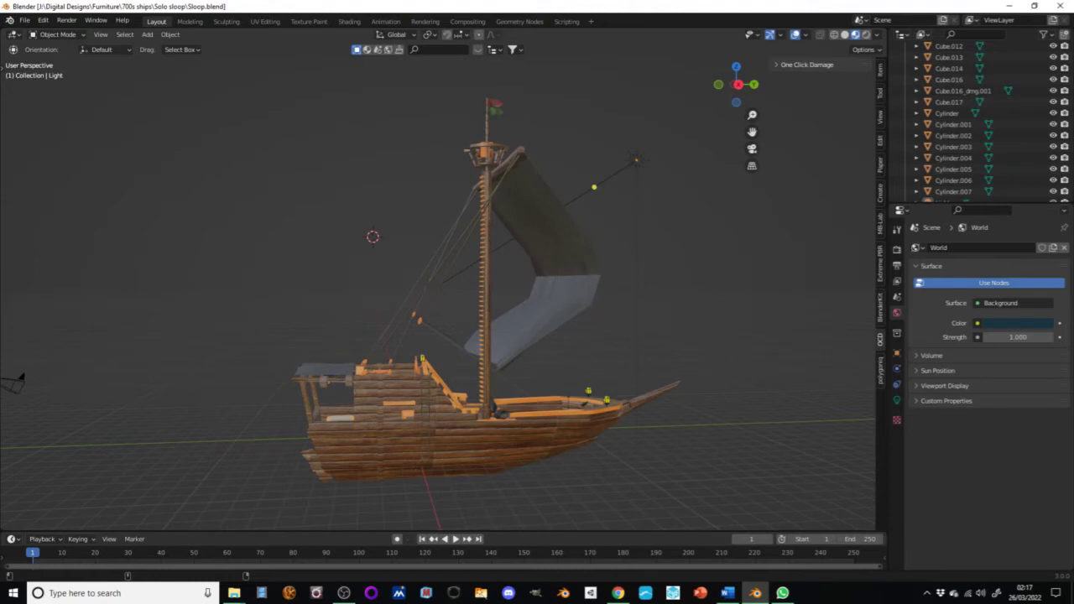